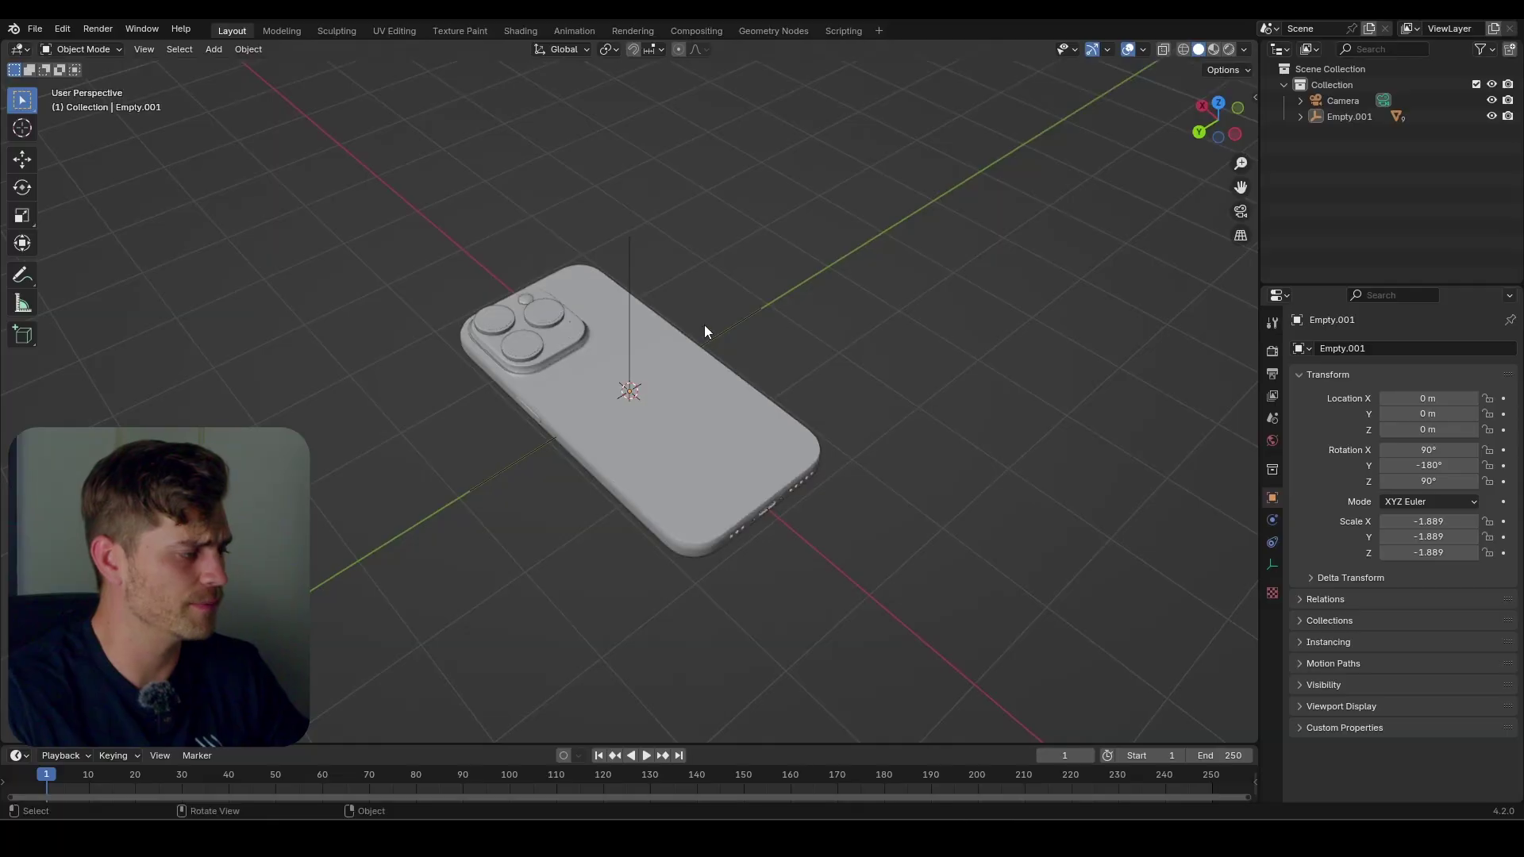
# Select all the phone parts and clear their parent while keeping the transformation.
pyautogui.click(707, 330)
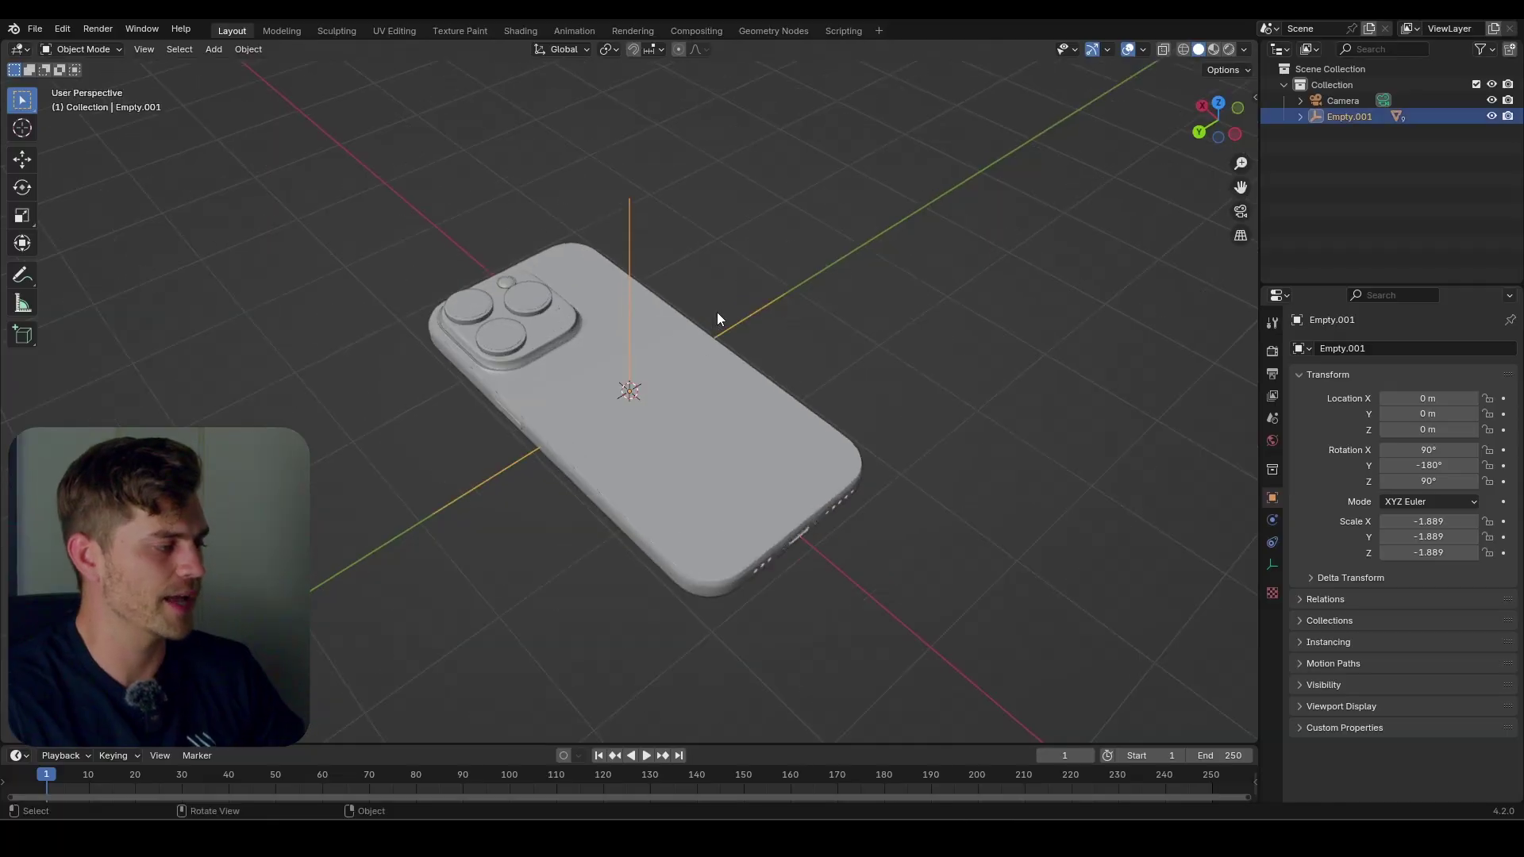
pyautogui.moveTo(701, 298); pyautogui.dragTo(869, 198, button='middle')
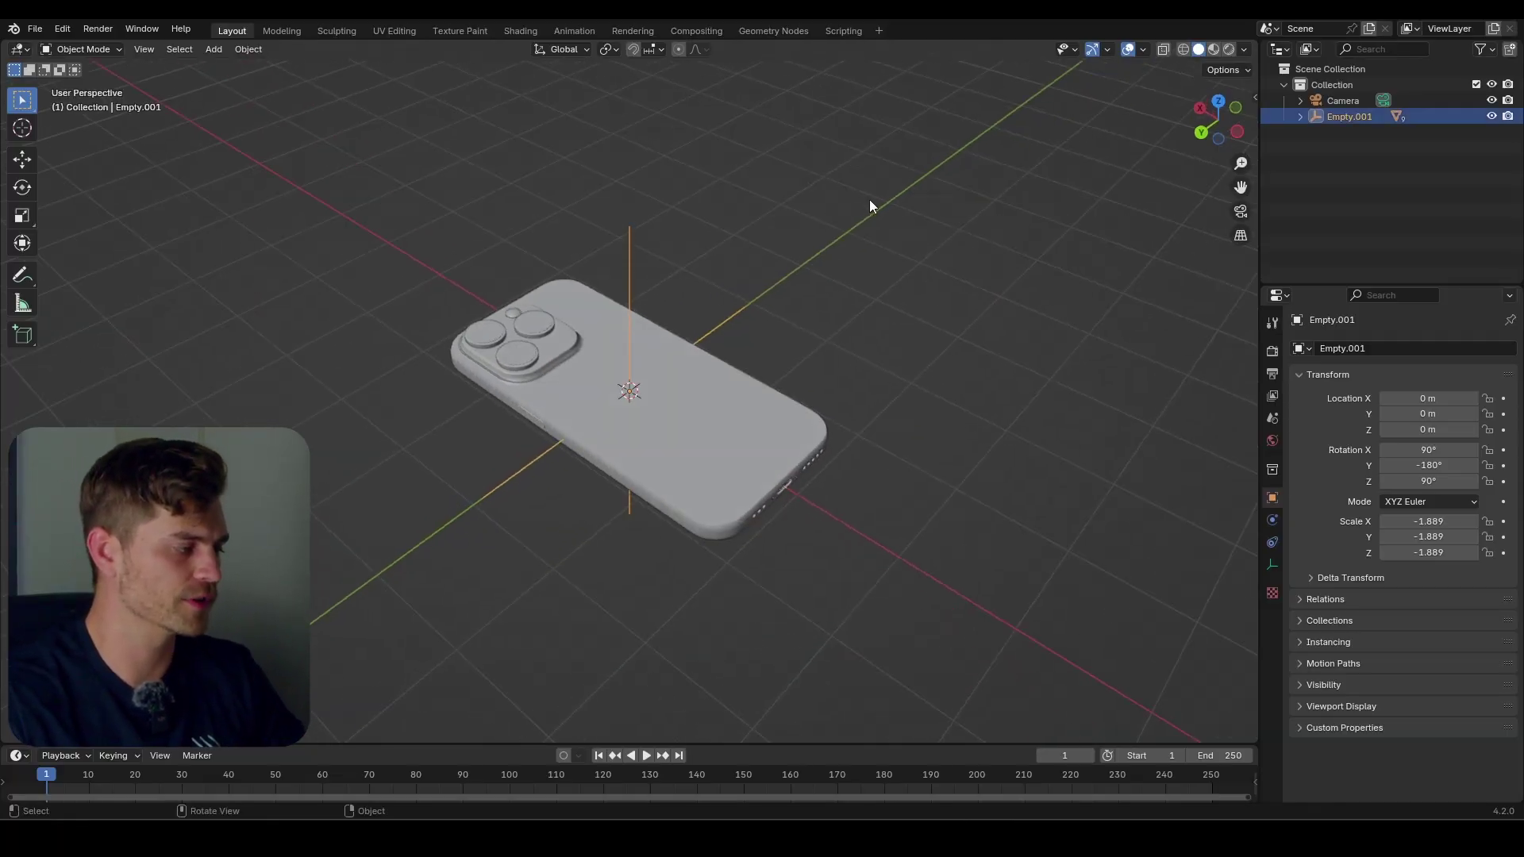
pyautogui.moveTo(873, 193); pyautogui.dragTo(386, 568)
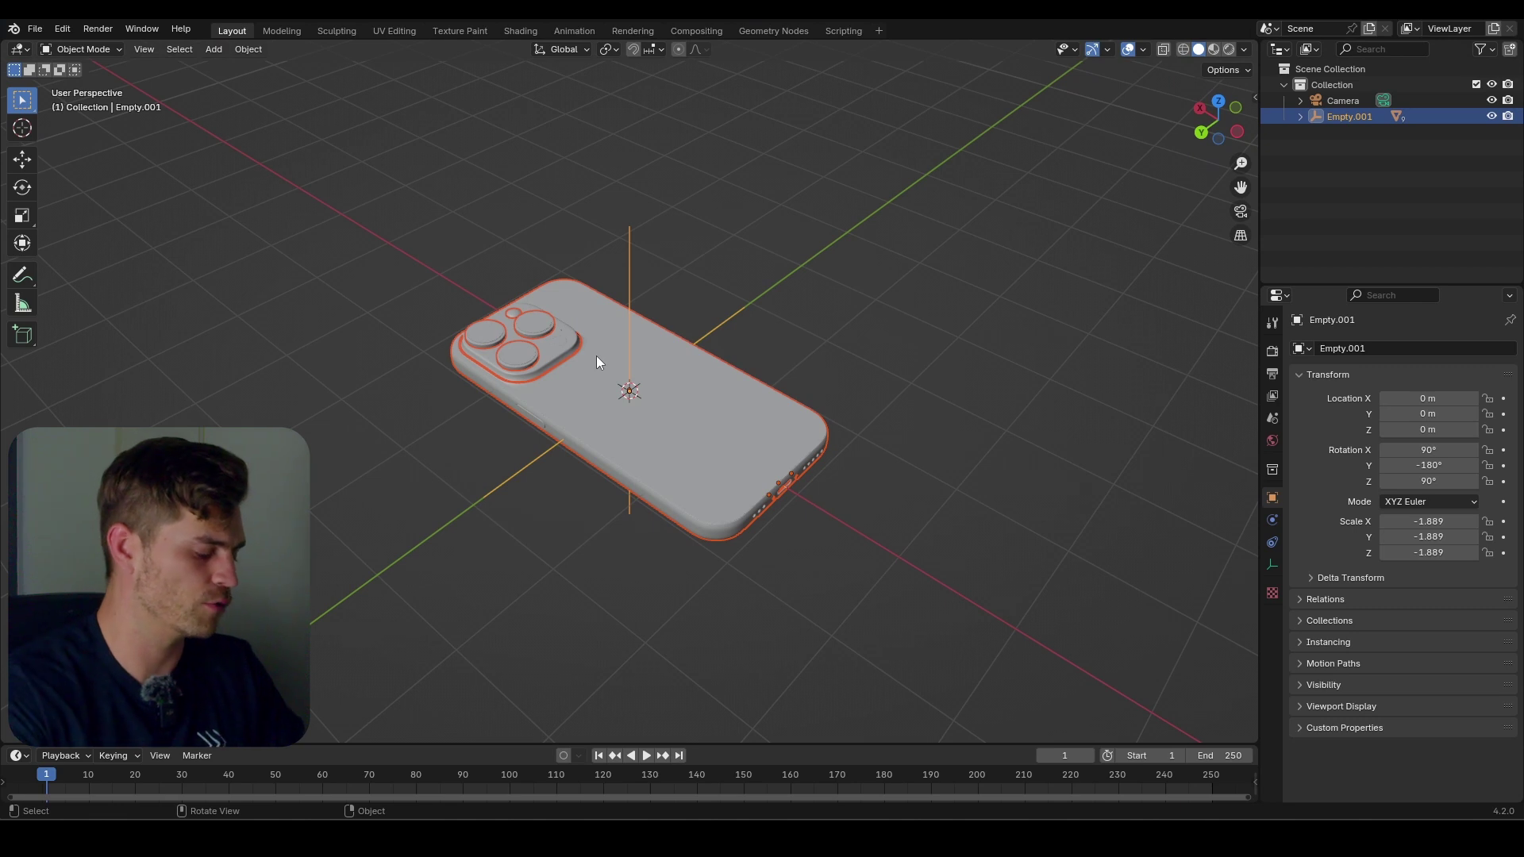
pyautogui.hotkey('alt', 'p')
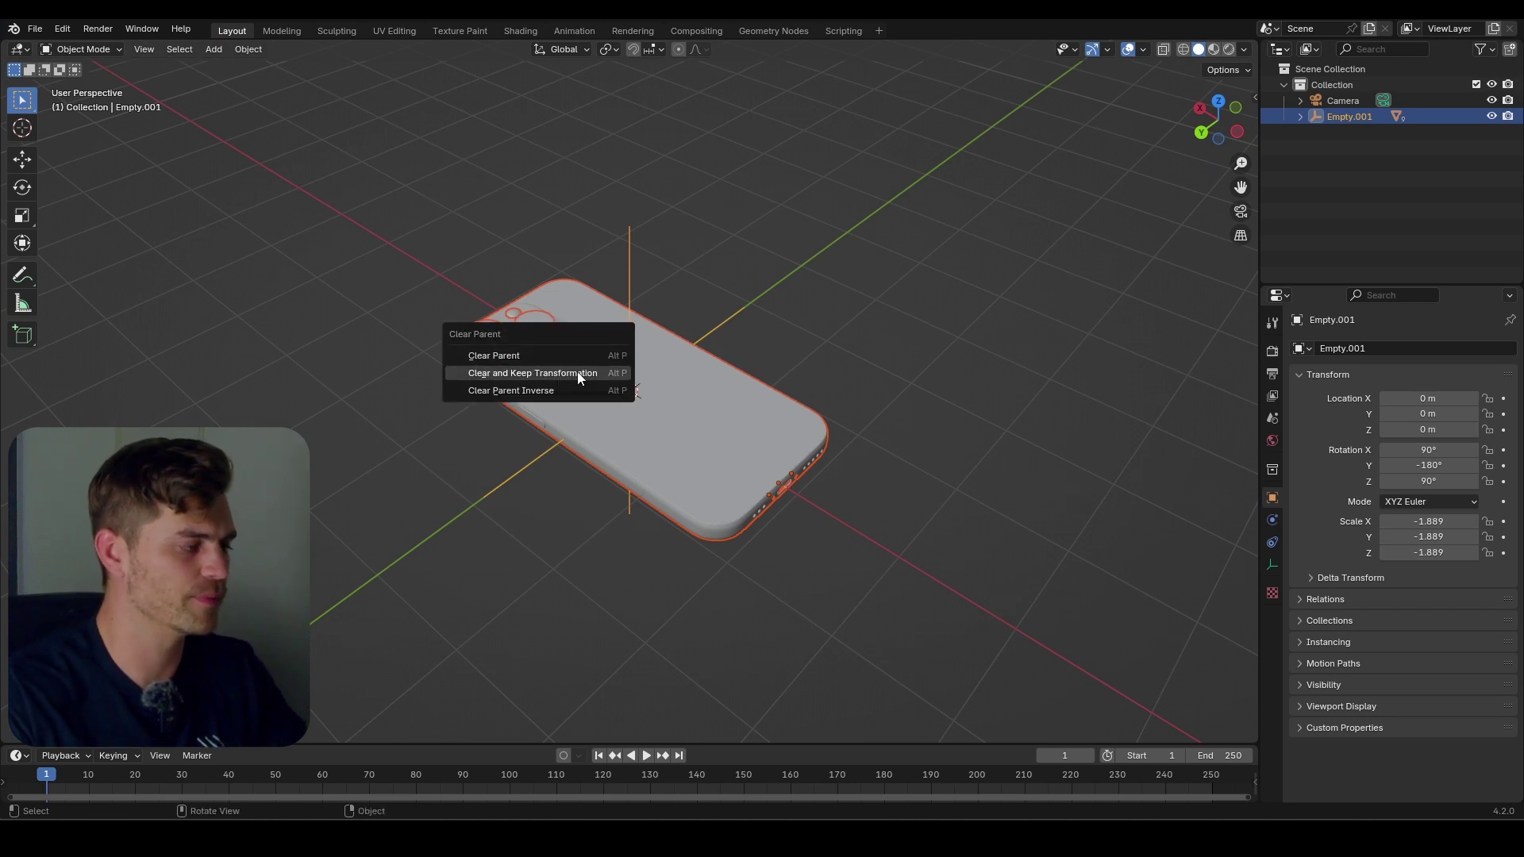
pyautogui.click(579, 377)
# Delete the empty at the centre of the phone.
pyautogui.click(627, 261)
pyautogui.press('x')
pyautogui.click(623, 261)
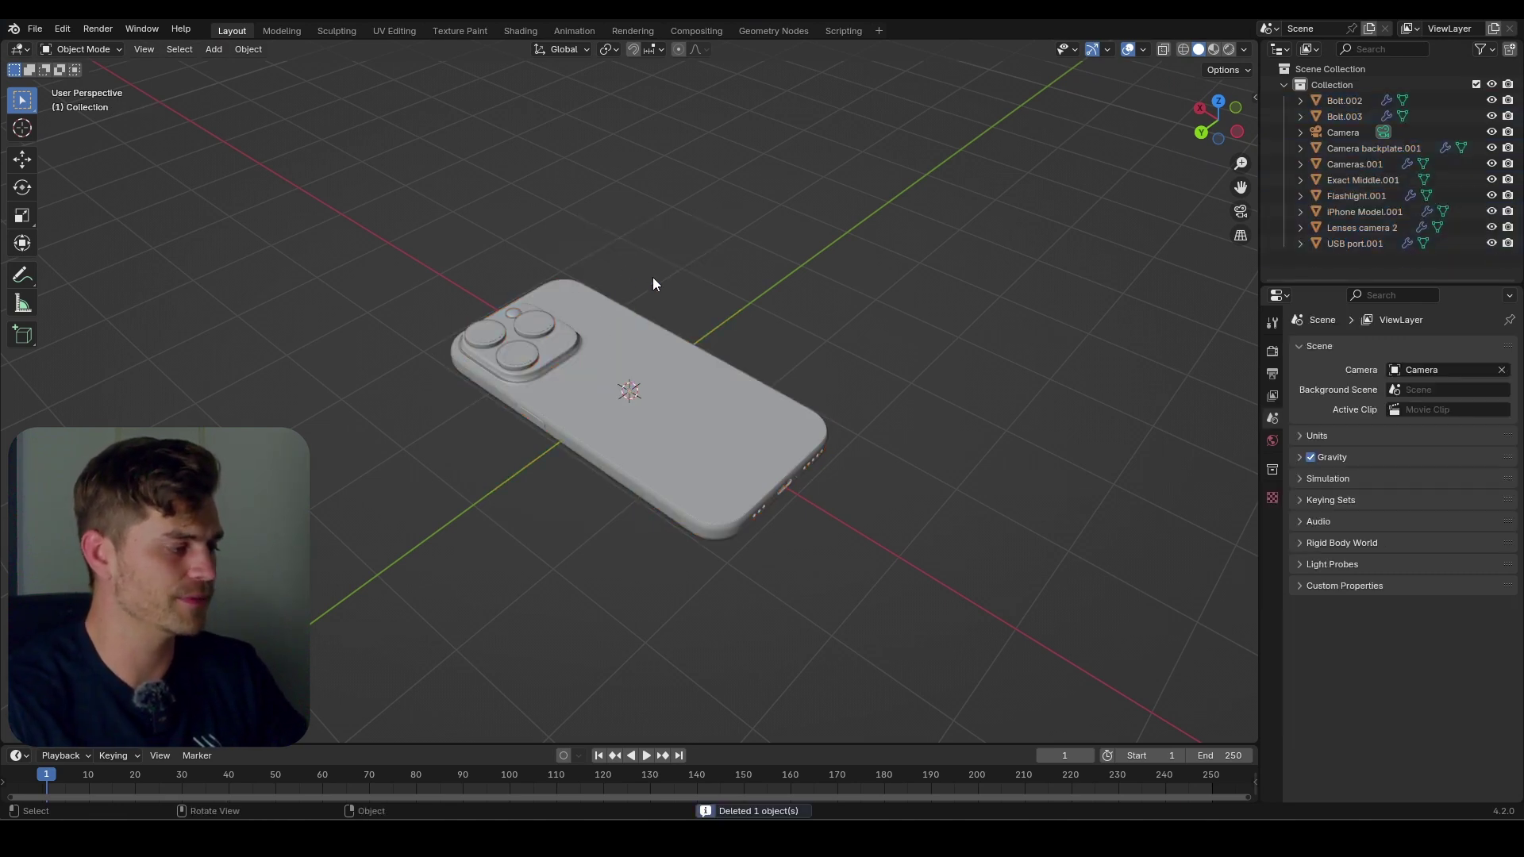
# Enter Edit Mode on the phone body and select the edge loop bordering its back surface.
pyautogui.moveTo(664, 373)
pyautogui.mouseDown(button='middle')
pyautogui.moveTo(840, 343)
pyautogui.moveTo(668, 347)
pyautogui.mouseUp(button='middle')
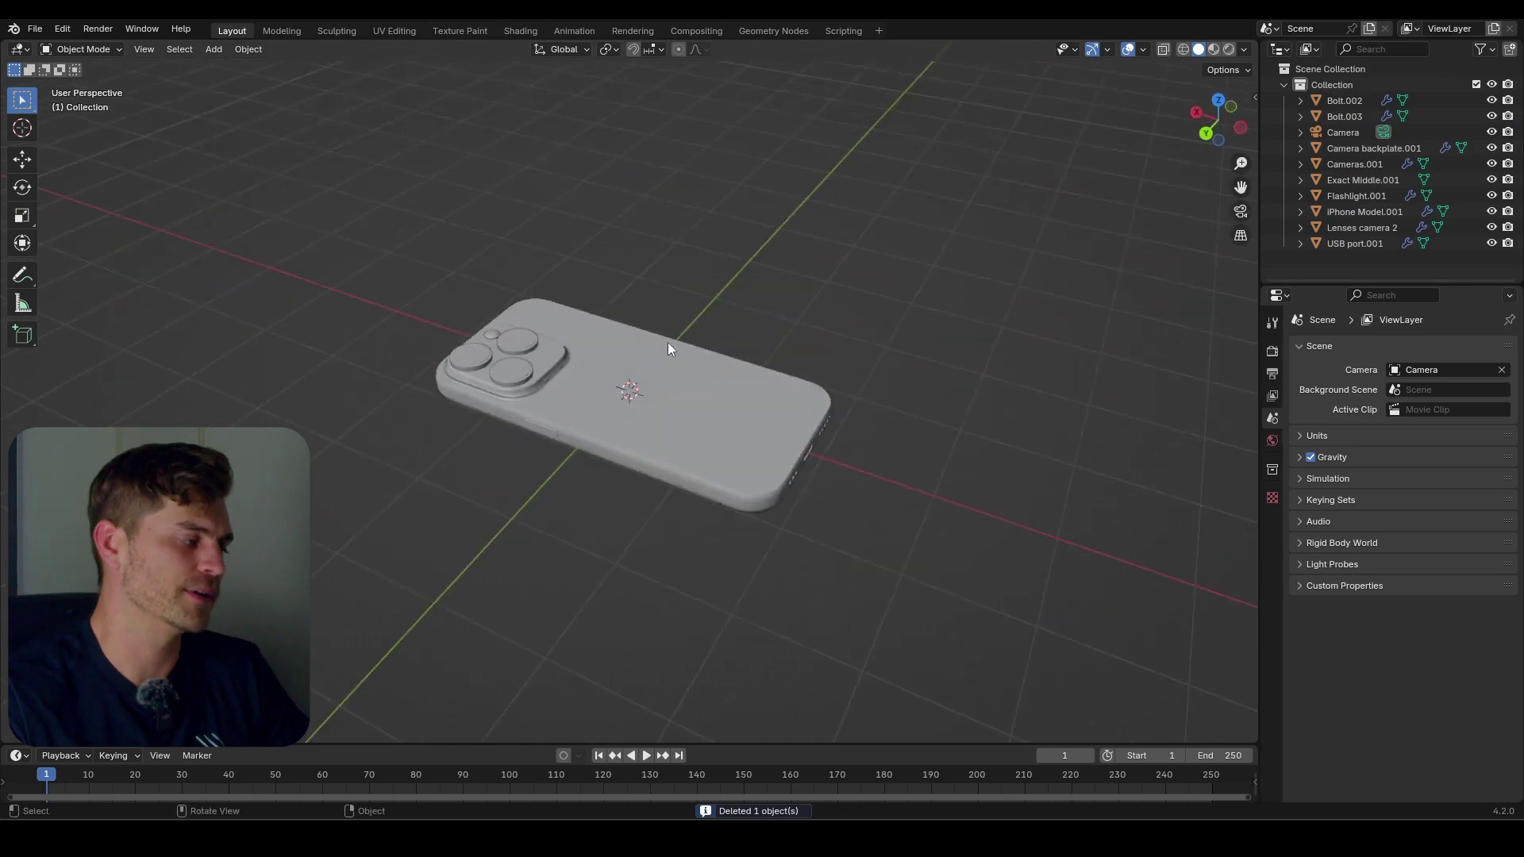
pyautogui.click(653, 363)
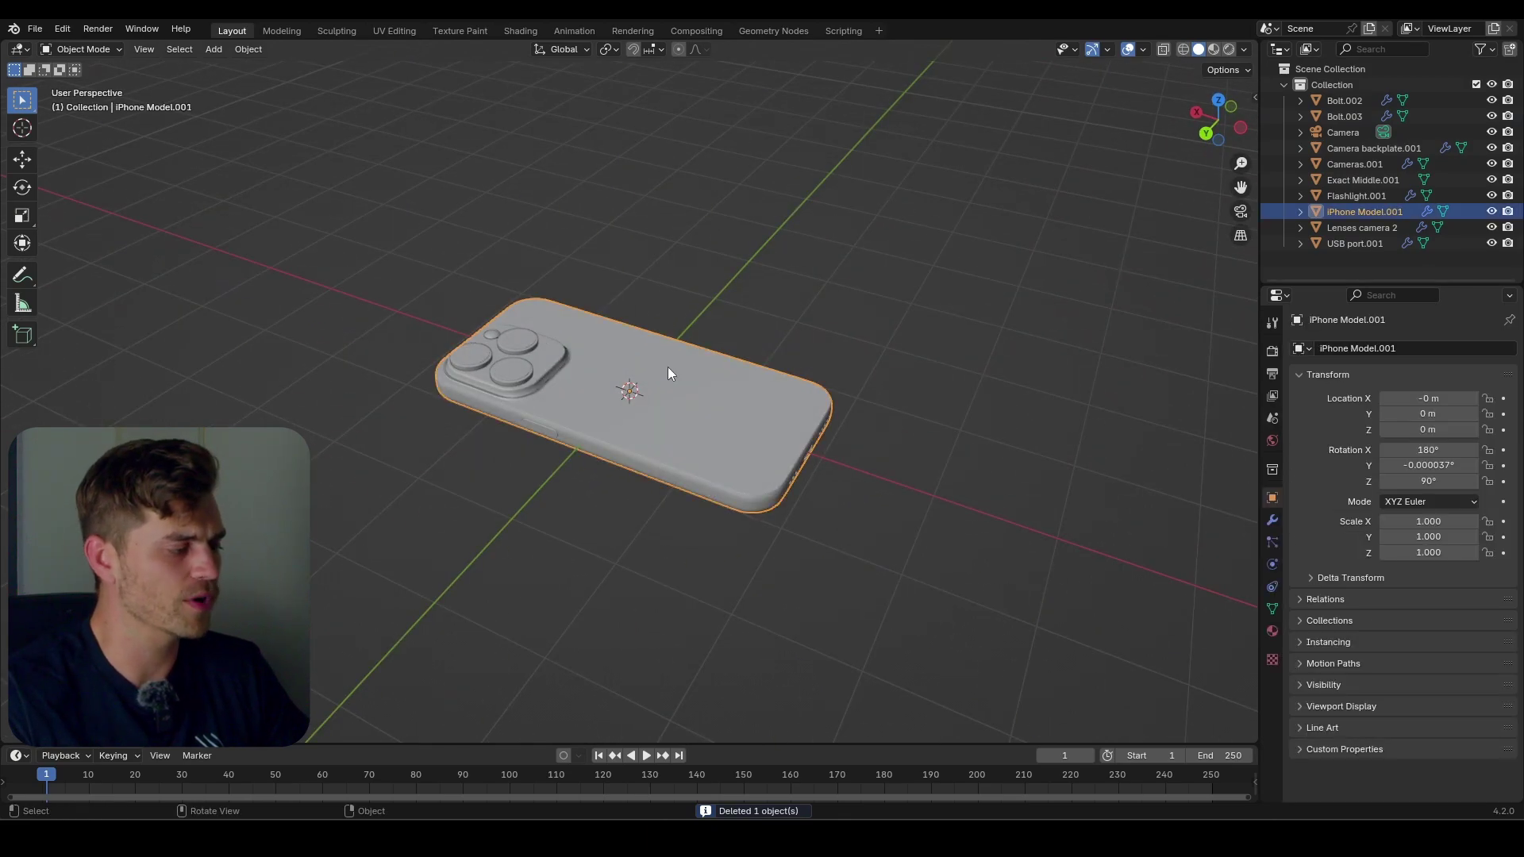
pyautogui.scroll(4, 635, 370)
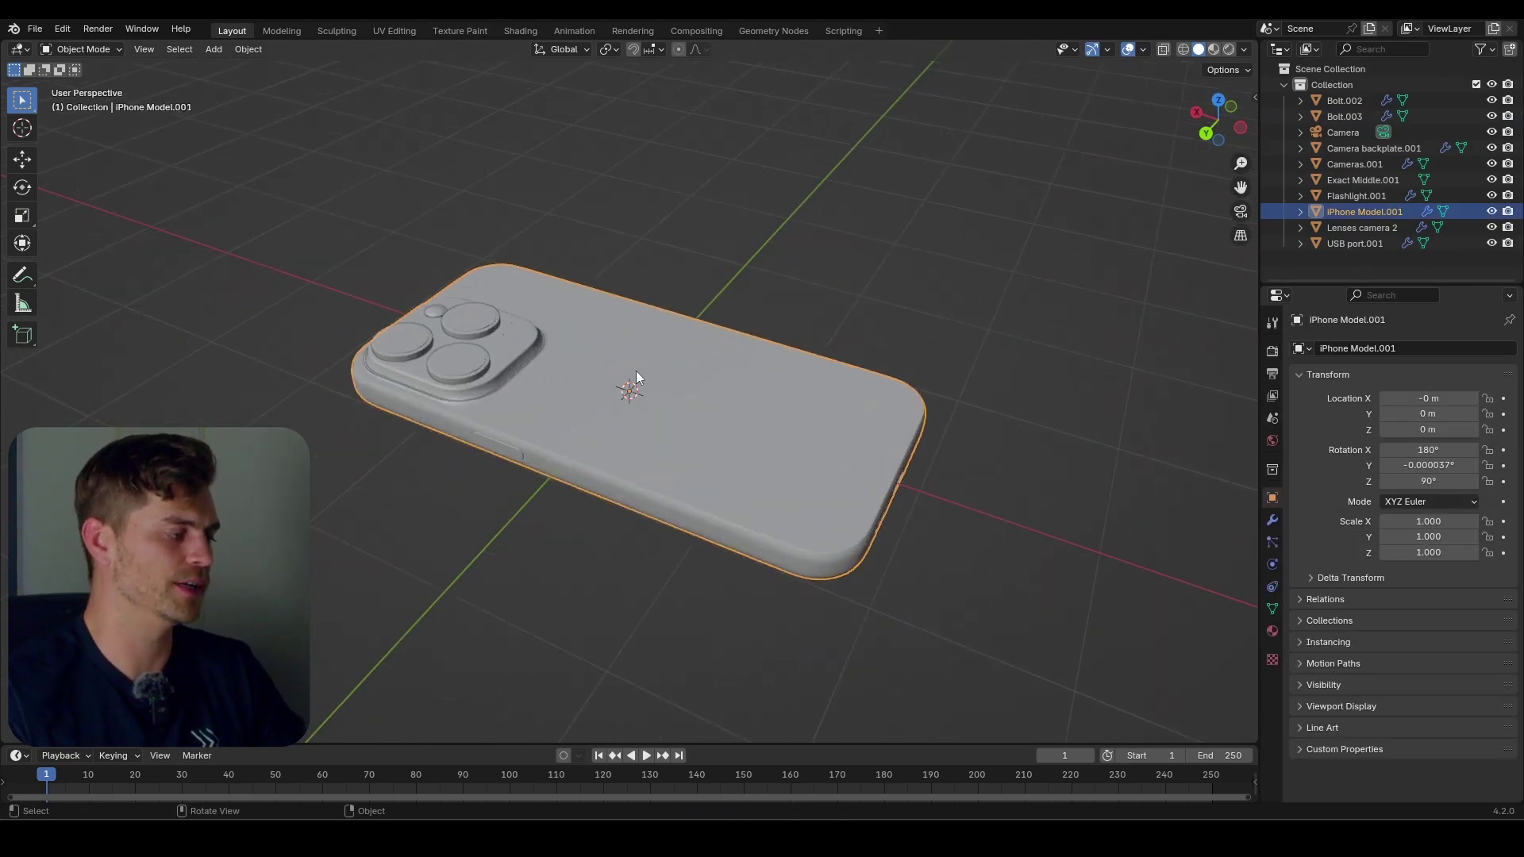
pyautogui.press('Tab')
pyautogui.moveTo(635, 370); pyautogui.dragTo(520, 314, button='middle')
pyautogui.scroll(4, 520, 314)
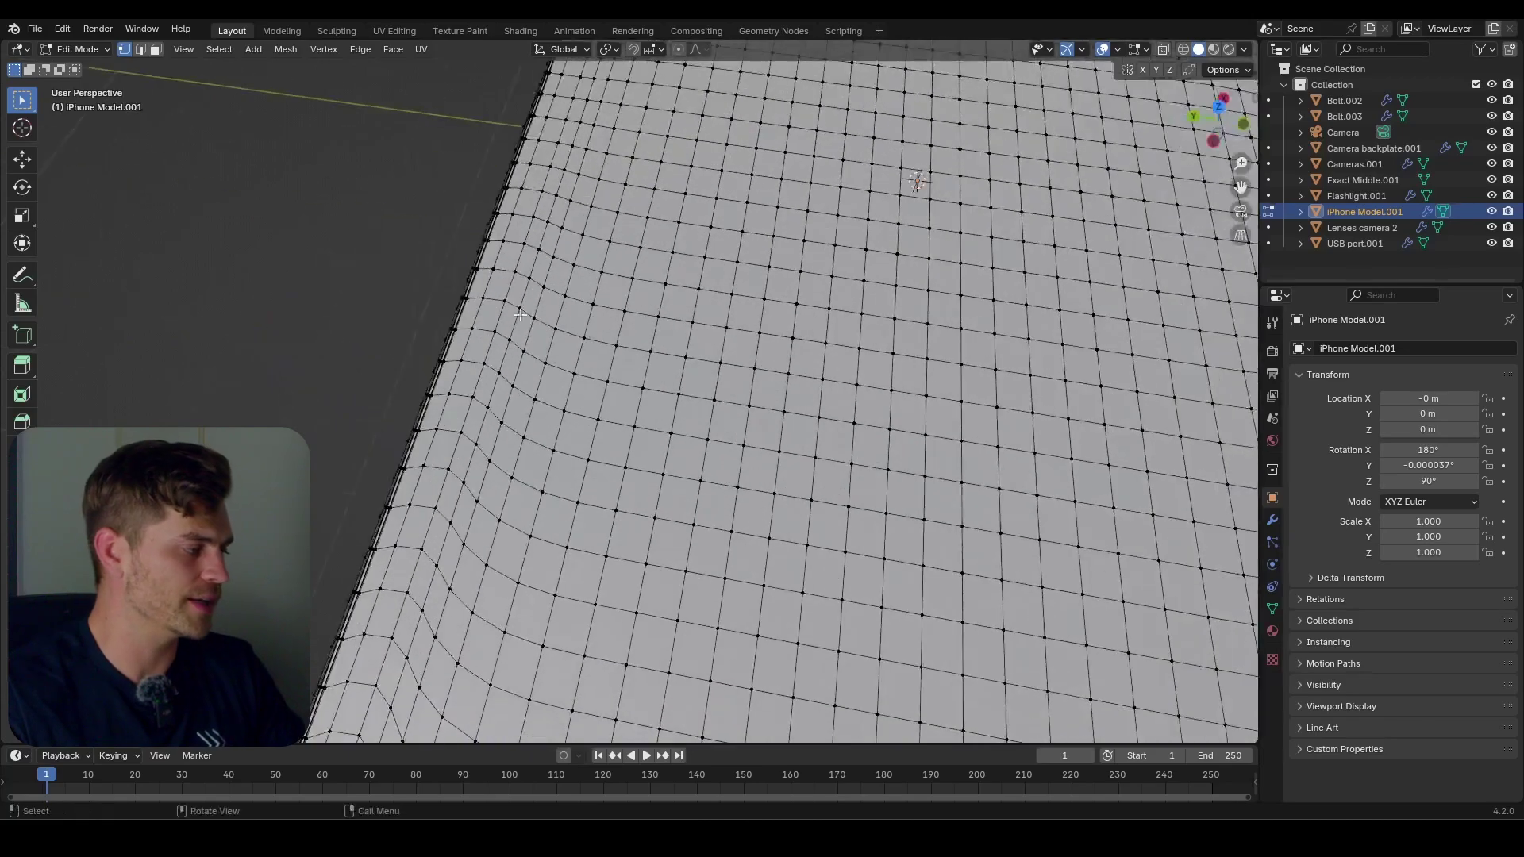
pyautogui.keyDown('alt'); pyautogui.click(464, 309); pyautogui.keyUp('alt')
# Convert the selected border loop into a selection of its inner region, covering the phone's whole back surface.
pyautogui.scroll(-8, 464, 309)
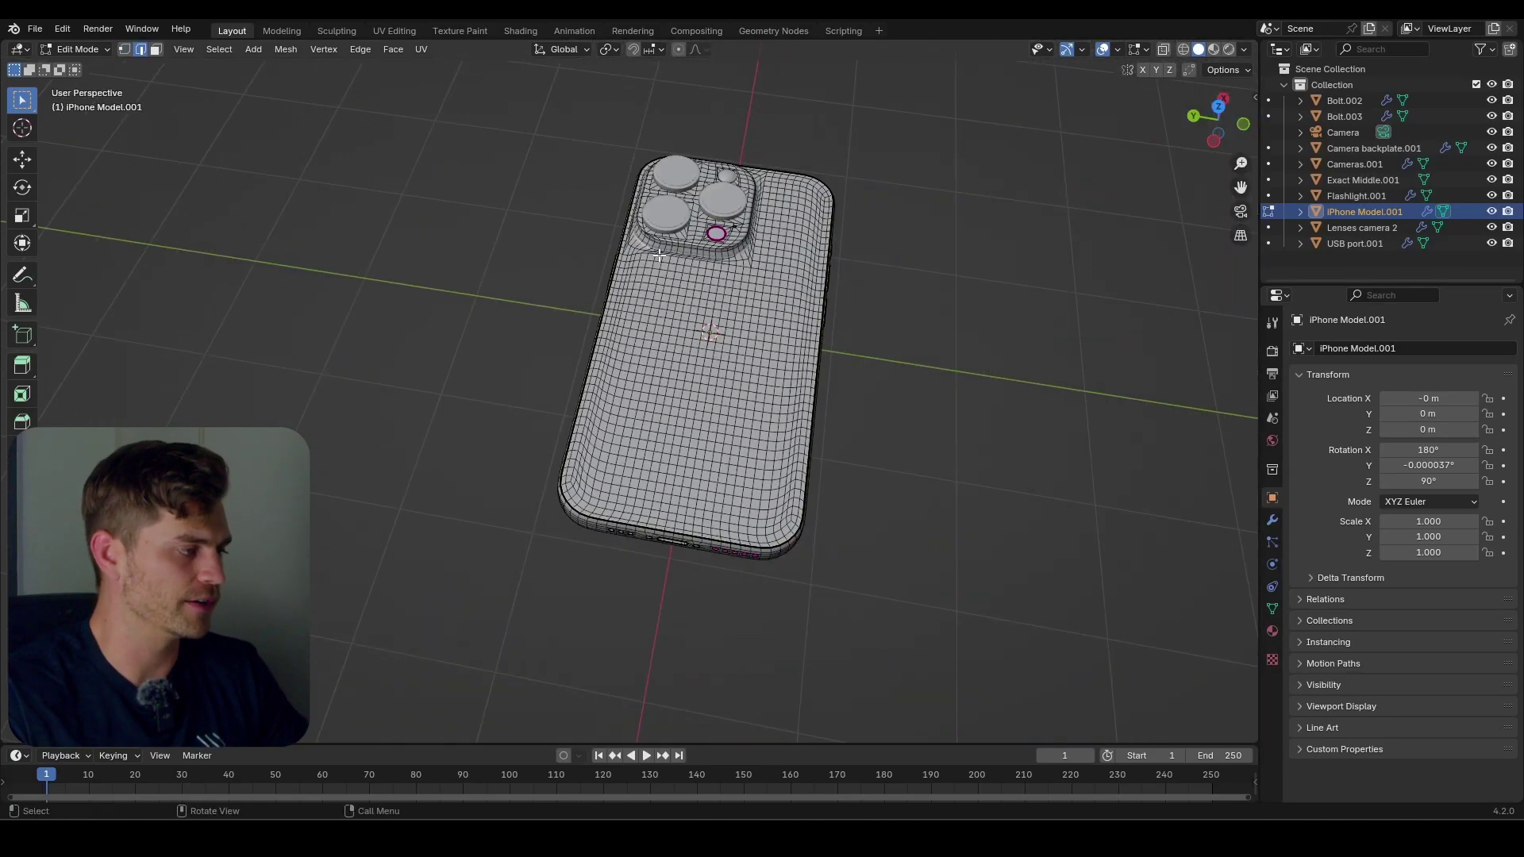
pyautogui.scroll(2, 663, 254)
pyautogui.moveTo(664, 262); pyautogui.dragTo(728, 336, button='middle')
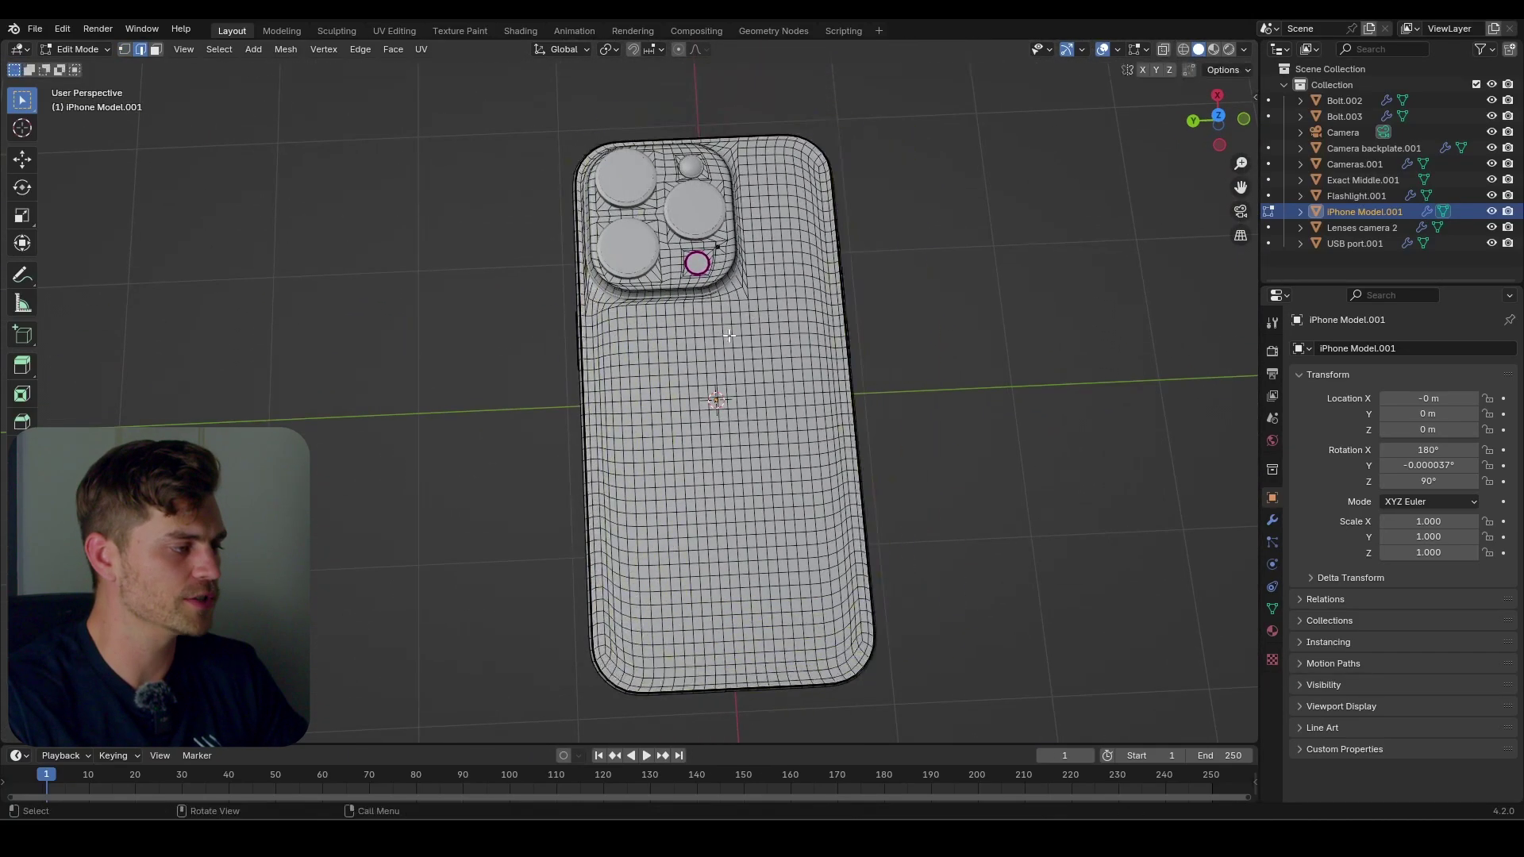
pyautogui.click(219, 49)
pyautogui.moveTo(338, 302)
pyautogui.click(457, 328)
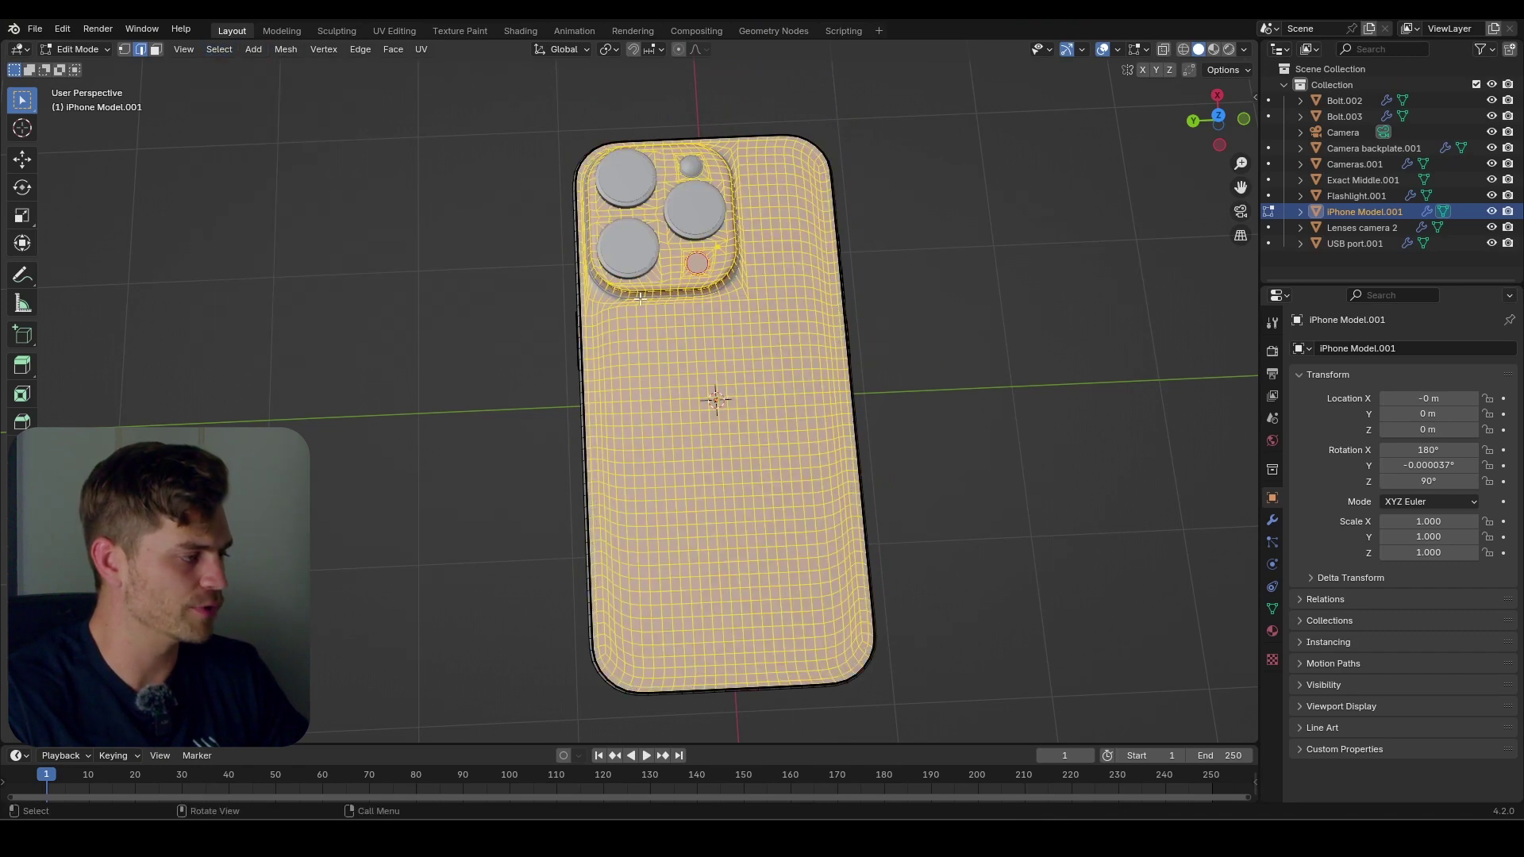
pyautogui.moveTo(640, 298); pyautogui.dragTo(717, 283, button='middle')
pyautogui.press('g')
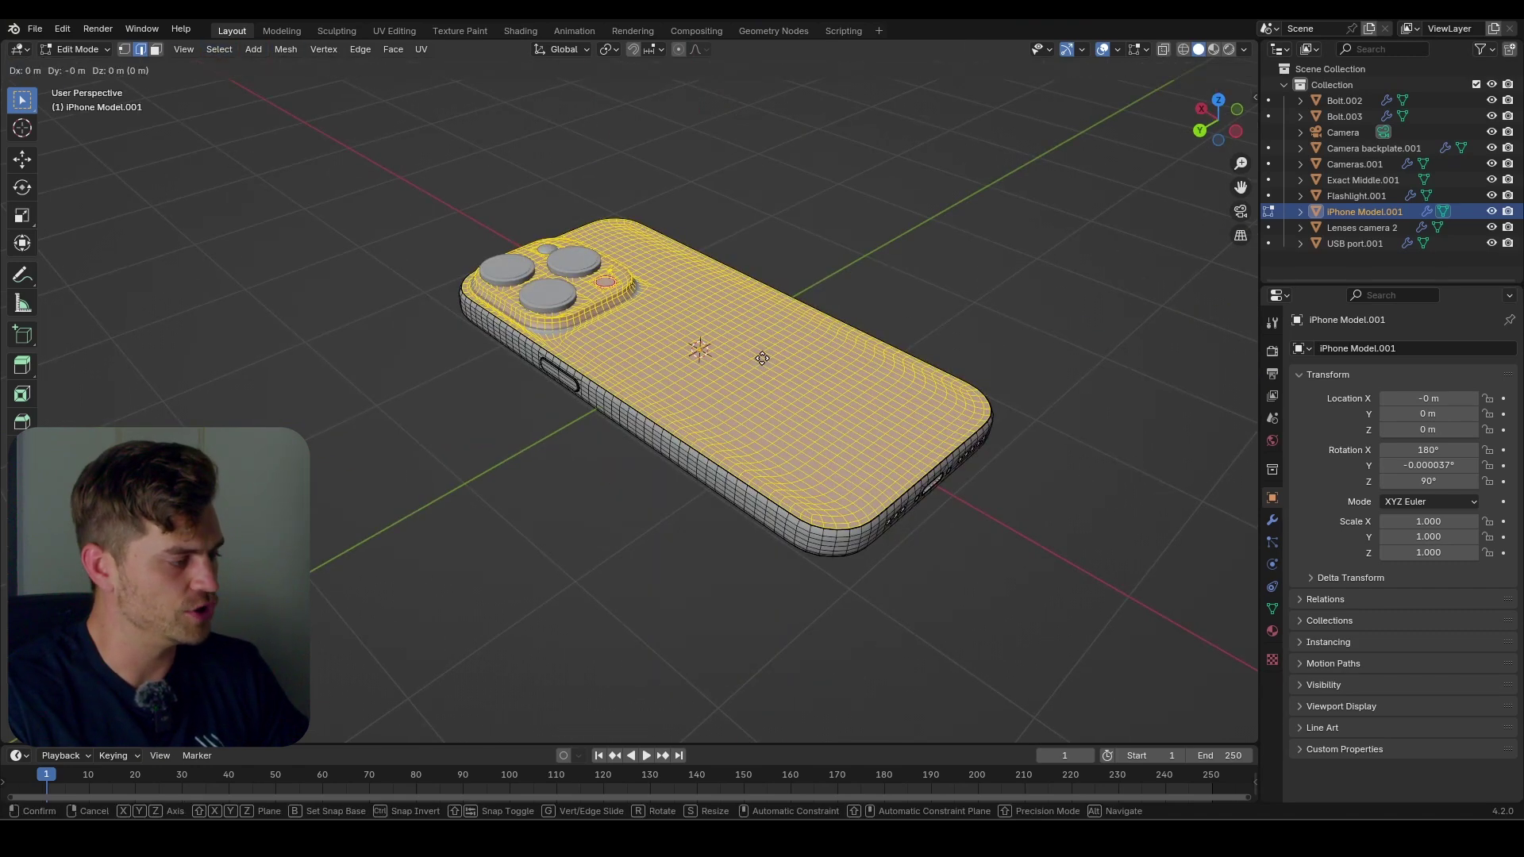
pyautogui.press('z')
pyautogui.click(761, 351)
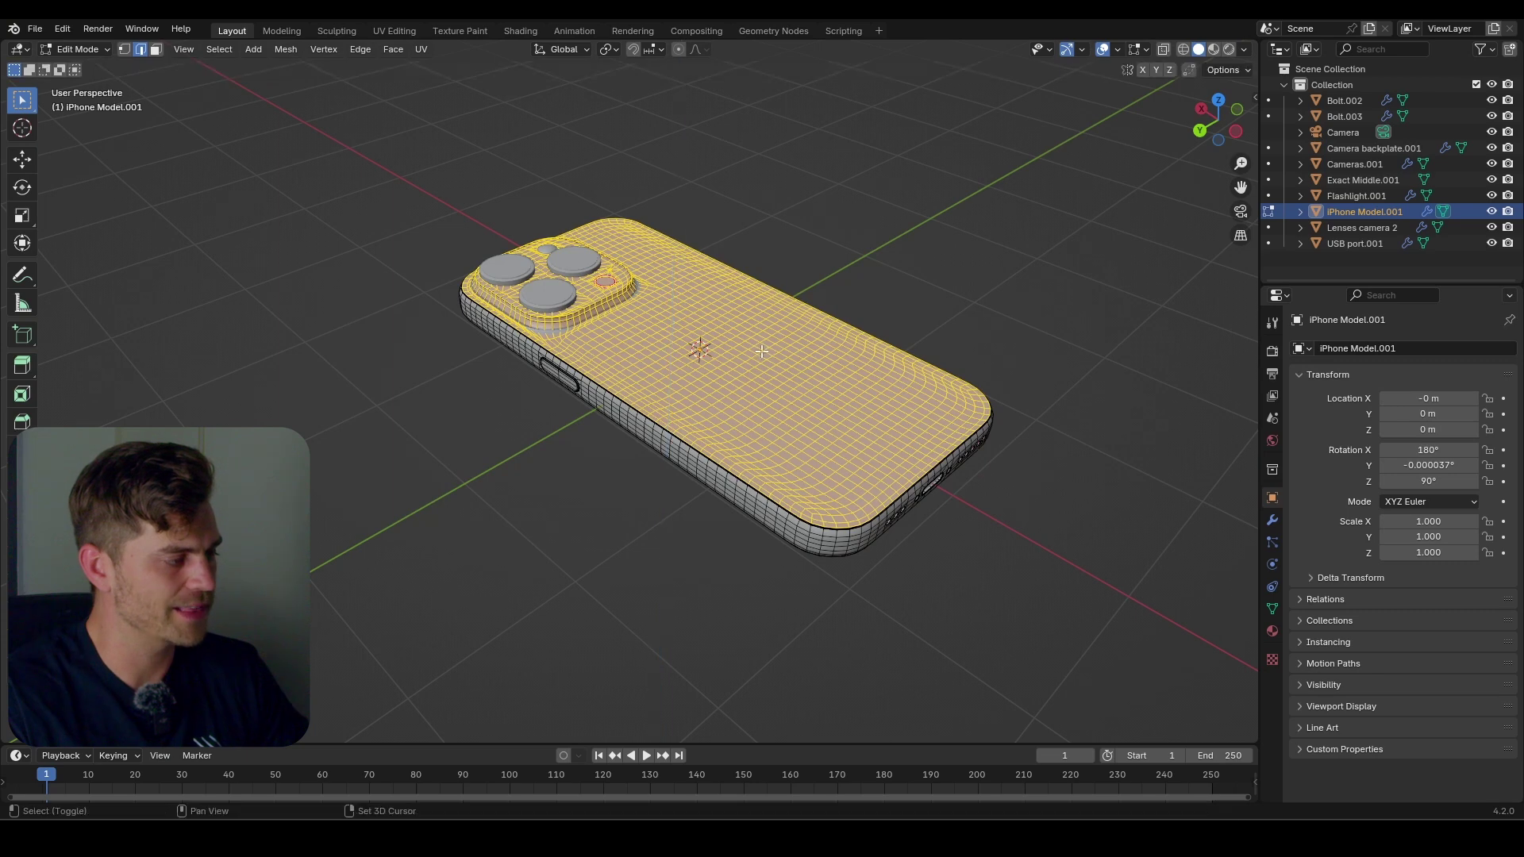
# Separate the selected back surface into its own object and return to Object Mode.
pyautogui.press('p')
pyautogui.click(756, 352)
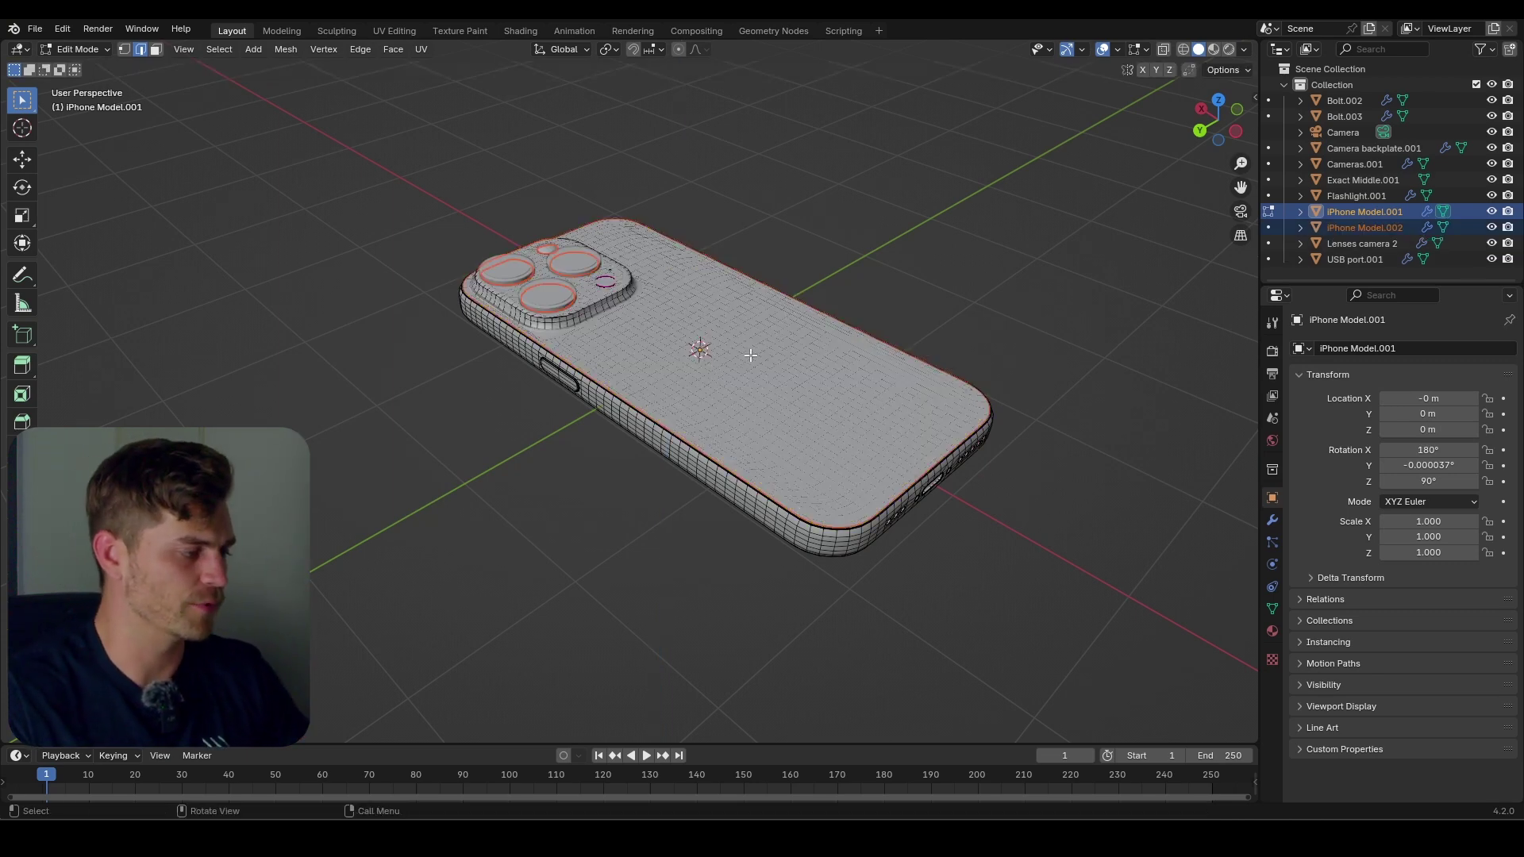
pyautogui.press('Tab')
# Create a new geometry node tree on the separated back surface and move the Group Output away from the Group Input.
pyautogui.click(698, 366)
pyautogui.moveTo(698, 366); pyautogui.dragTo(646, 303, button='middle')
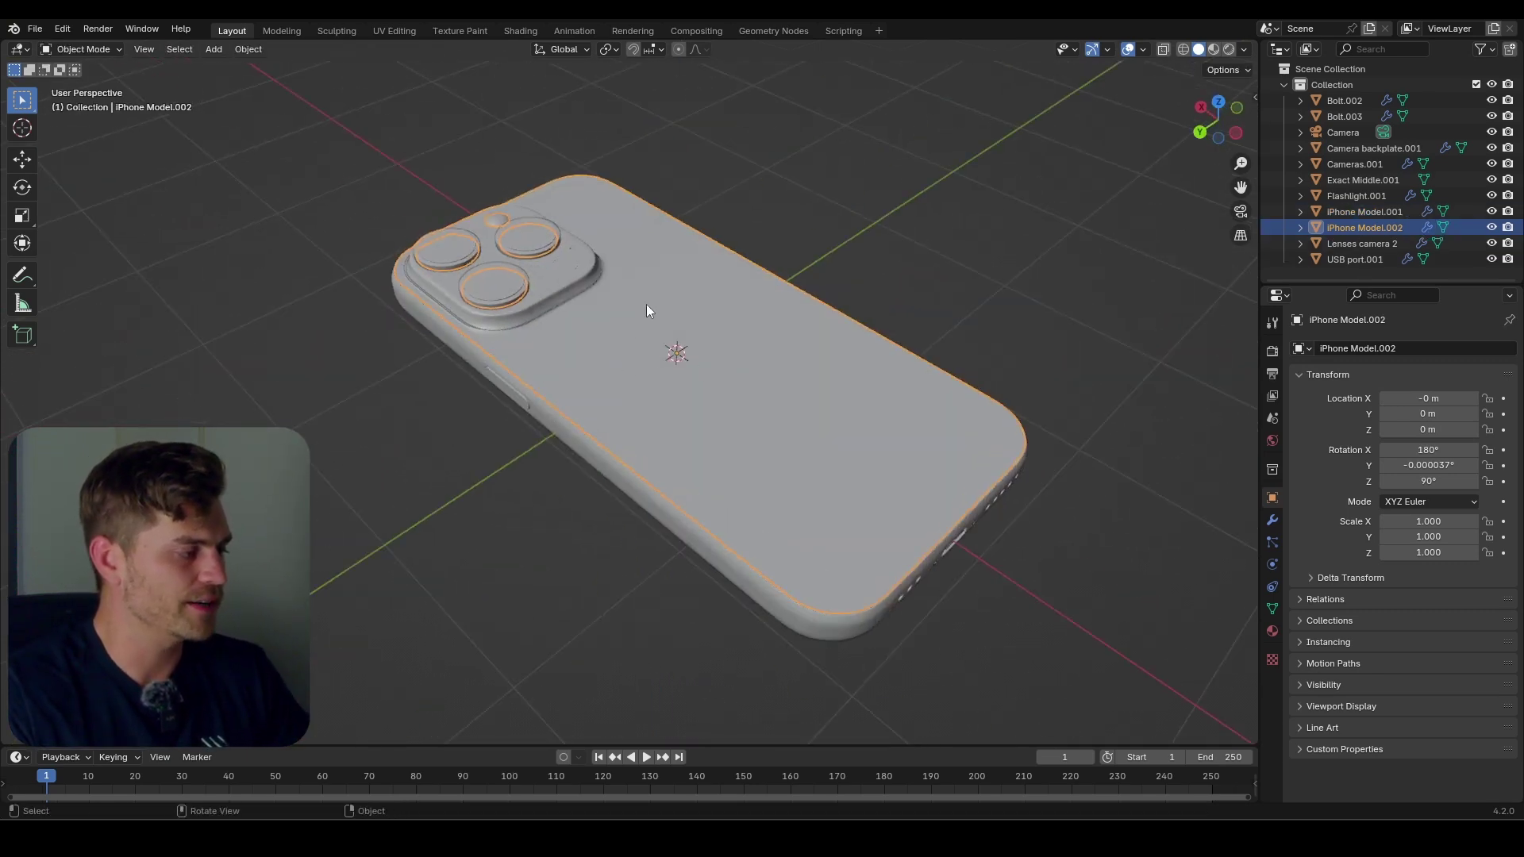
pyautogui.click(763, 32)
pyautogui.click(629, 402)
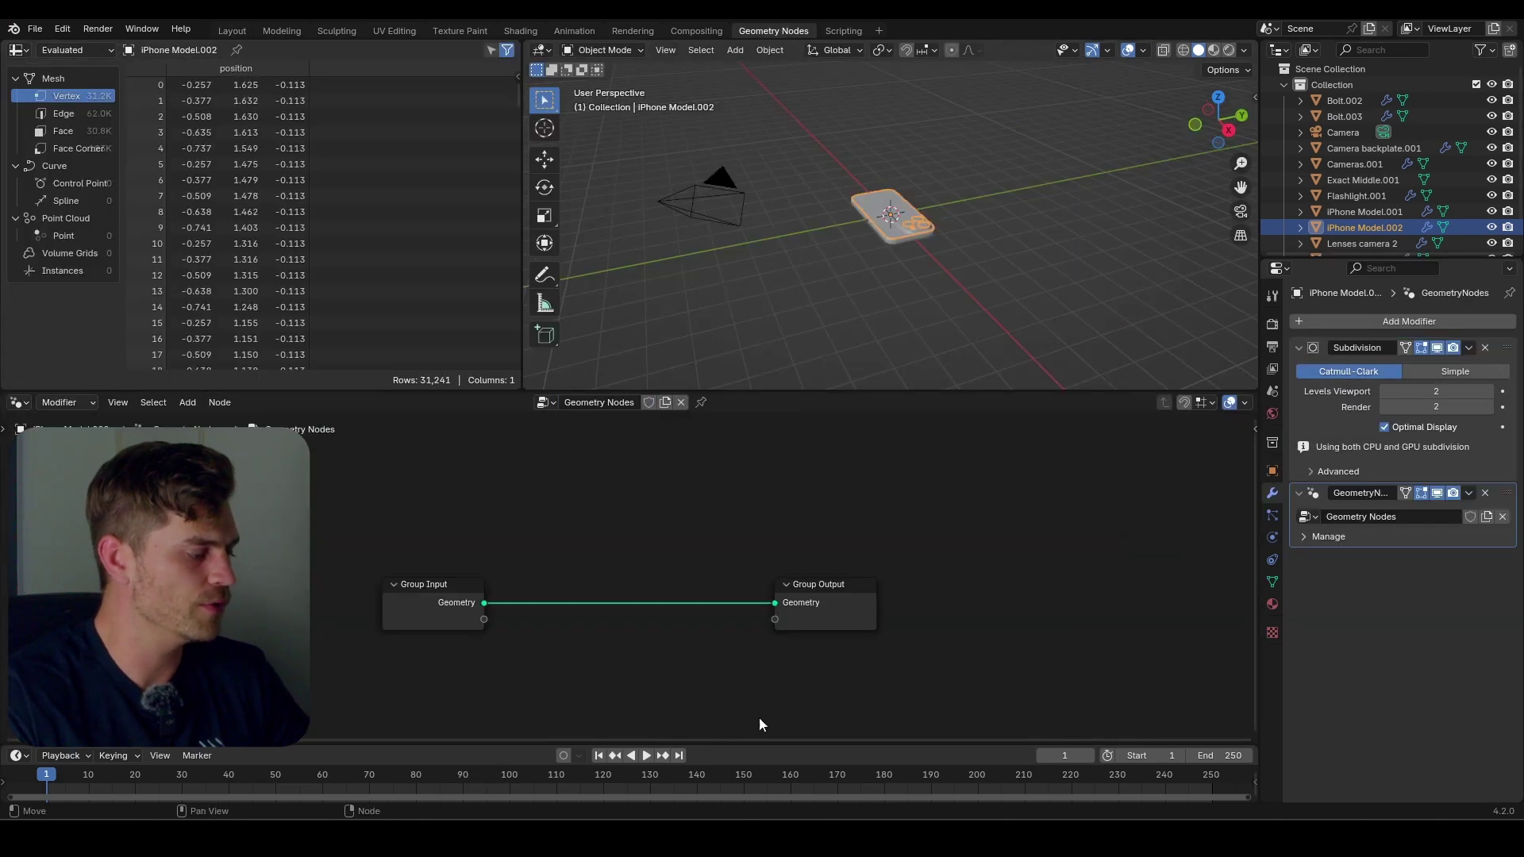
pyautogui.moveTo(826, 594); pyautogui.dragTo(923, 591)
pyautogui.scroll(4, 779, 227)
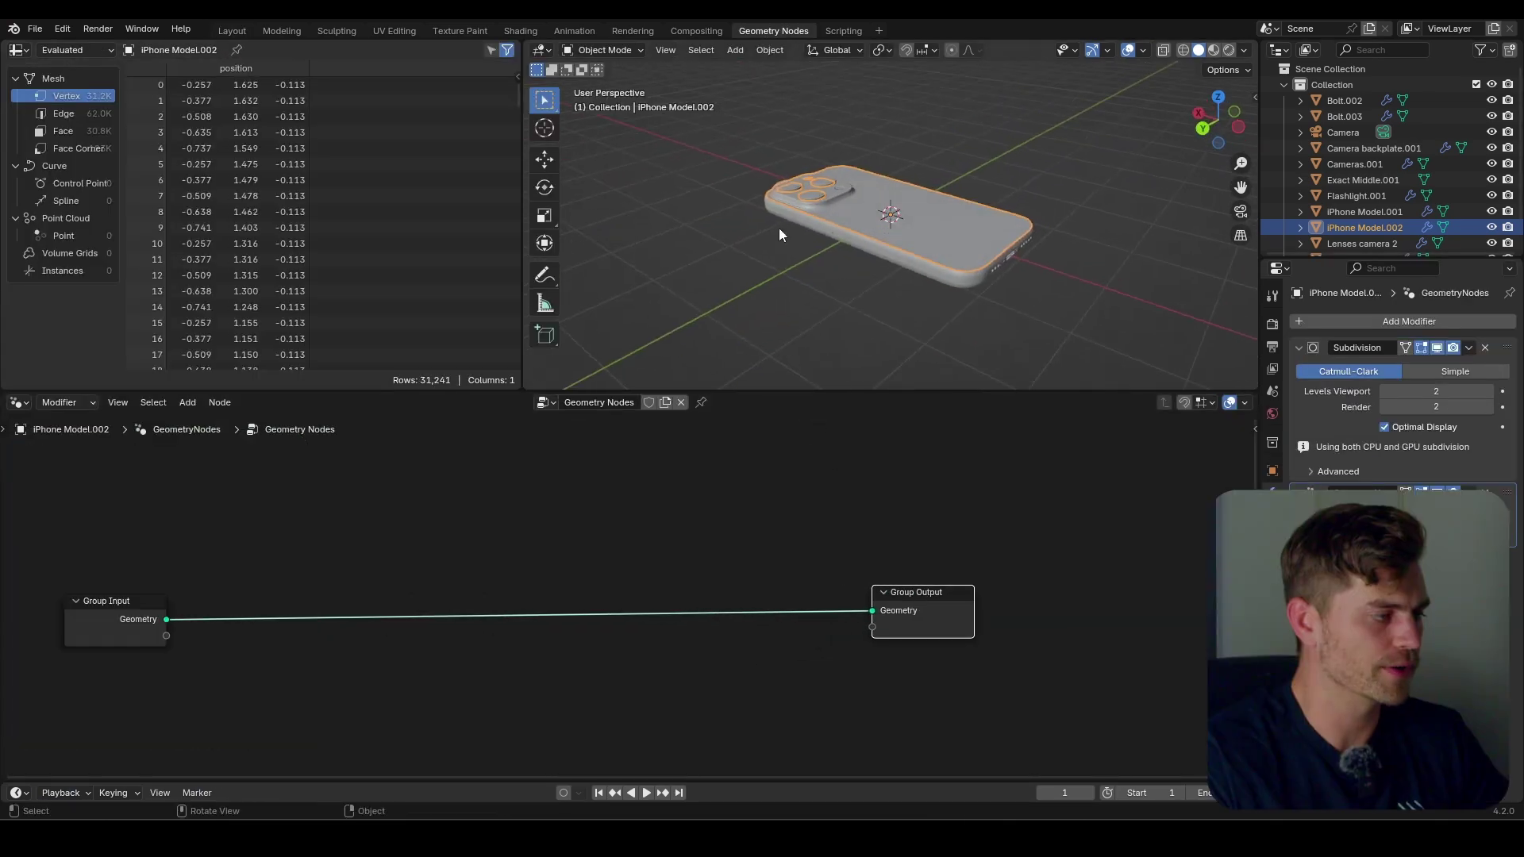
# Add a Split Edges node on the link right after the Group Input.
pyautogui.moveTo(337, 575); pyautogui.dragTo(426, 518, button='middle')
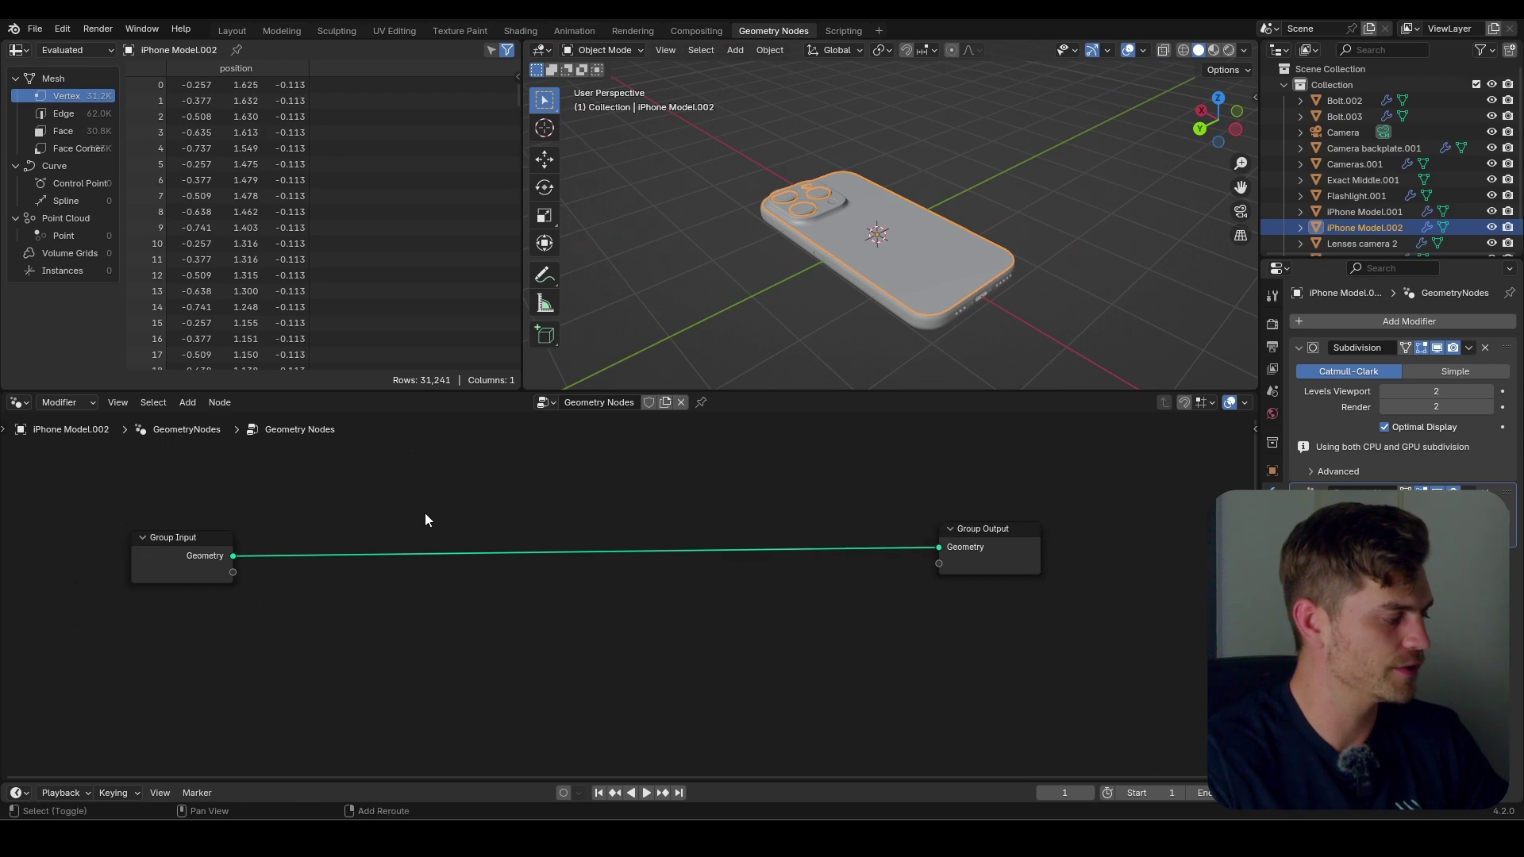
pyautogui.hotkey('shift', 'a')
pyautogui.write('spli')
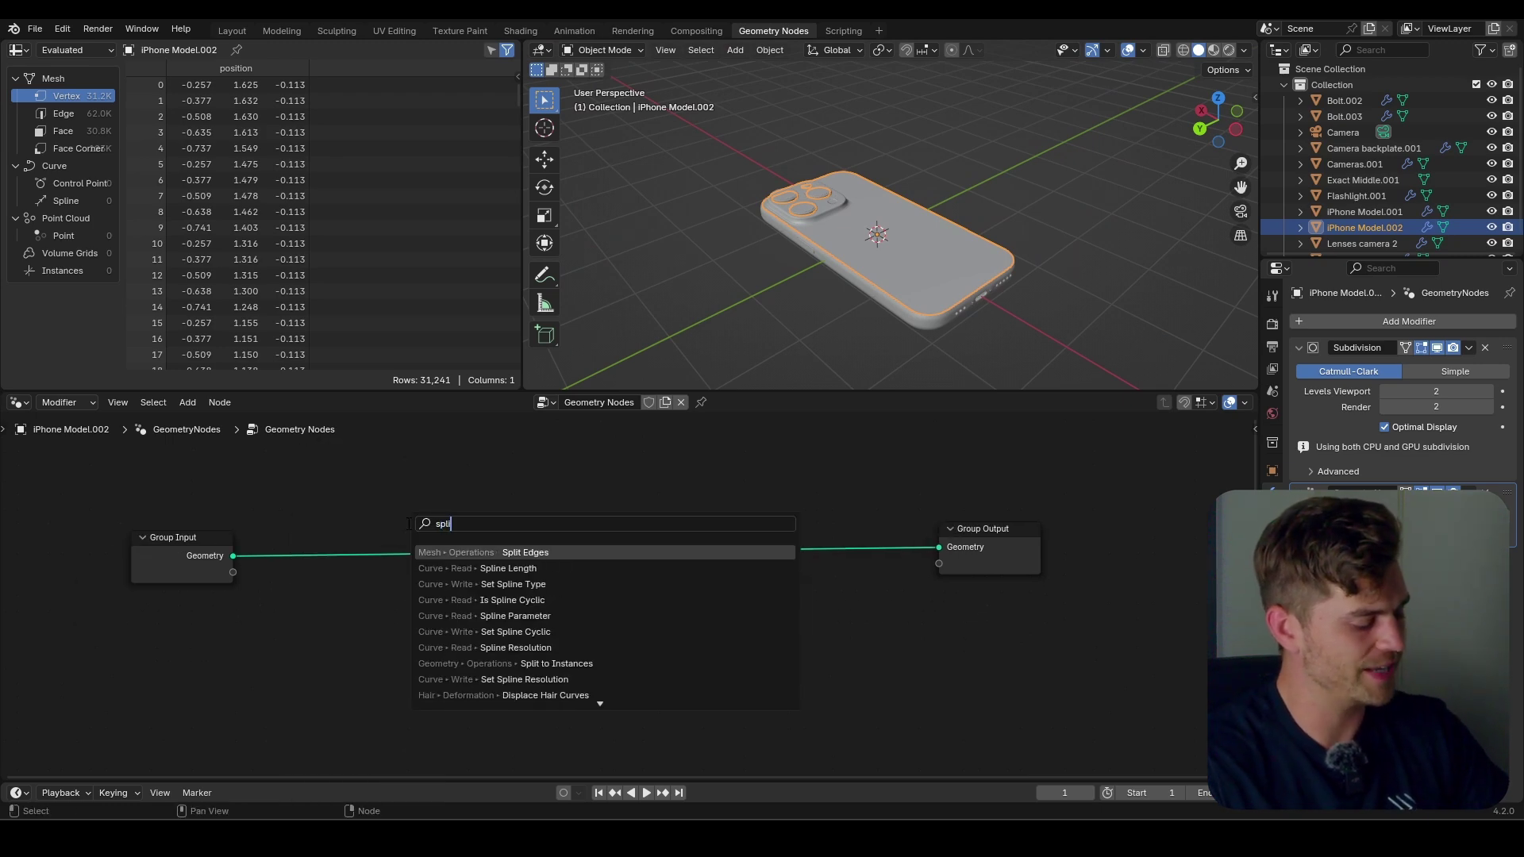
pyautogui.press('Return')
pyautogui.click(389, 565)
# Inspect the individual mesh faces of the phone's back surface up close in Edit Mode, then return to Object Mode.
pyautogui.scroll(3, 992, 269)
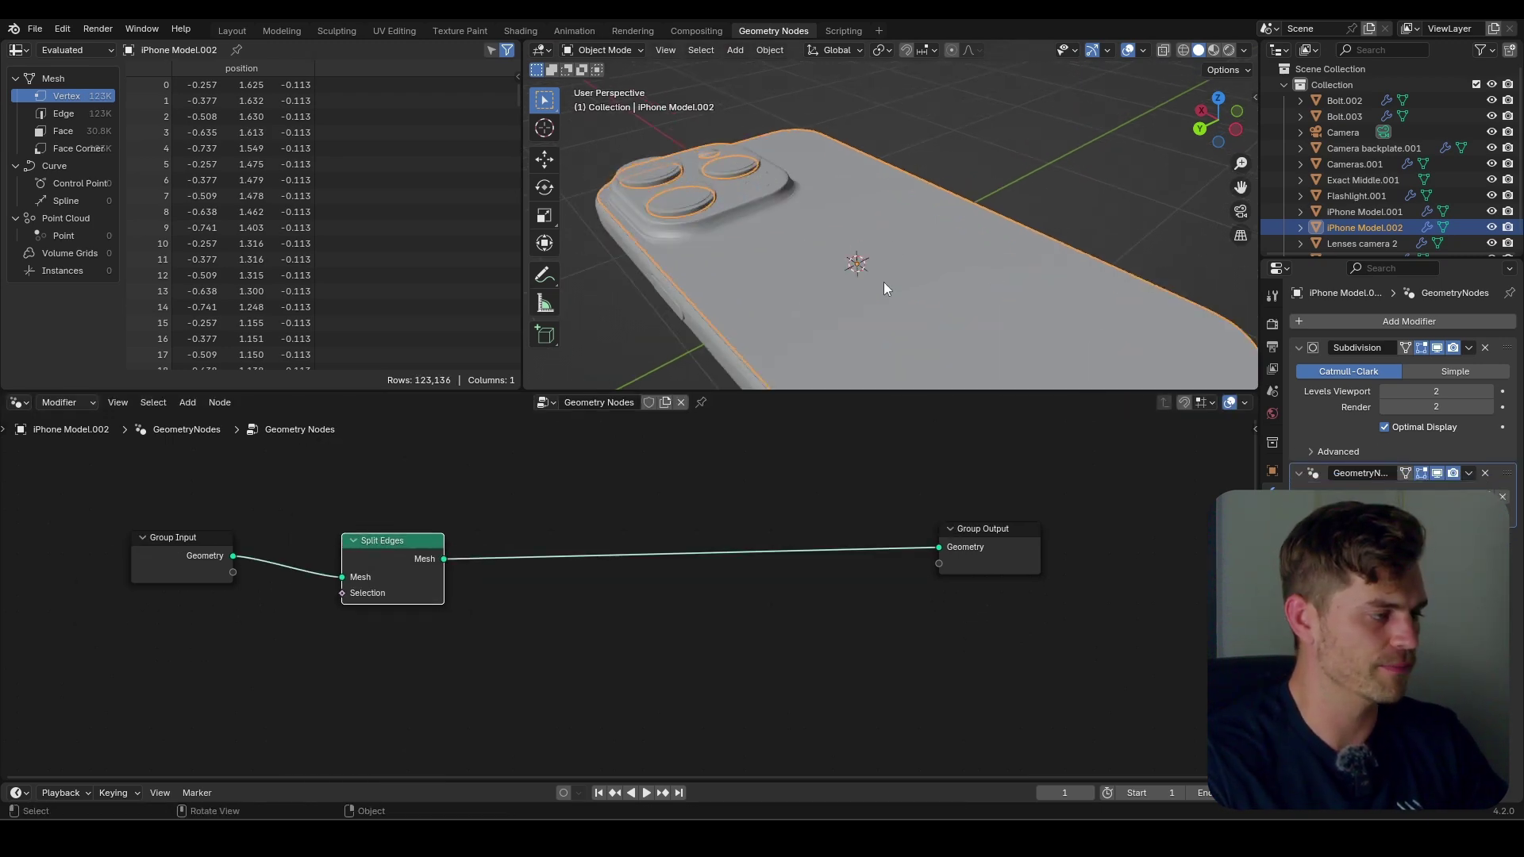
pyautogui.press('Tab')
pyautogui.moveTo(886, 287); pyautogui.dragTo(973, 250, button='middle')
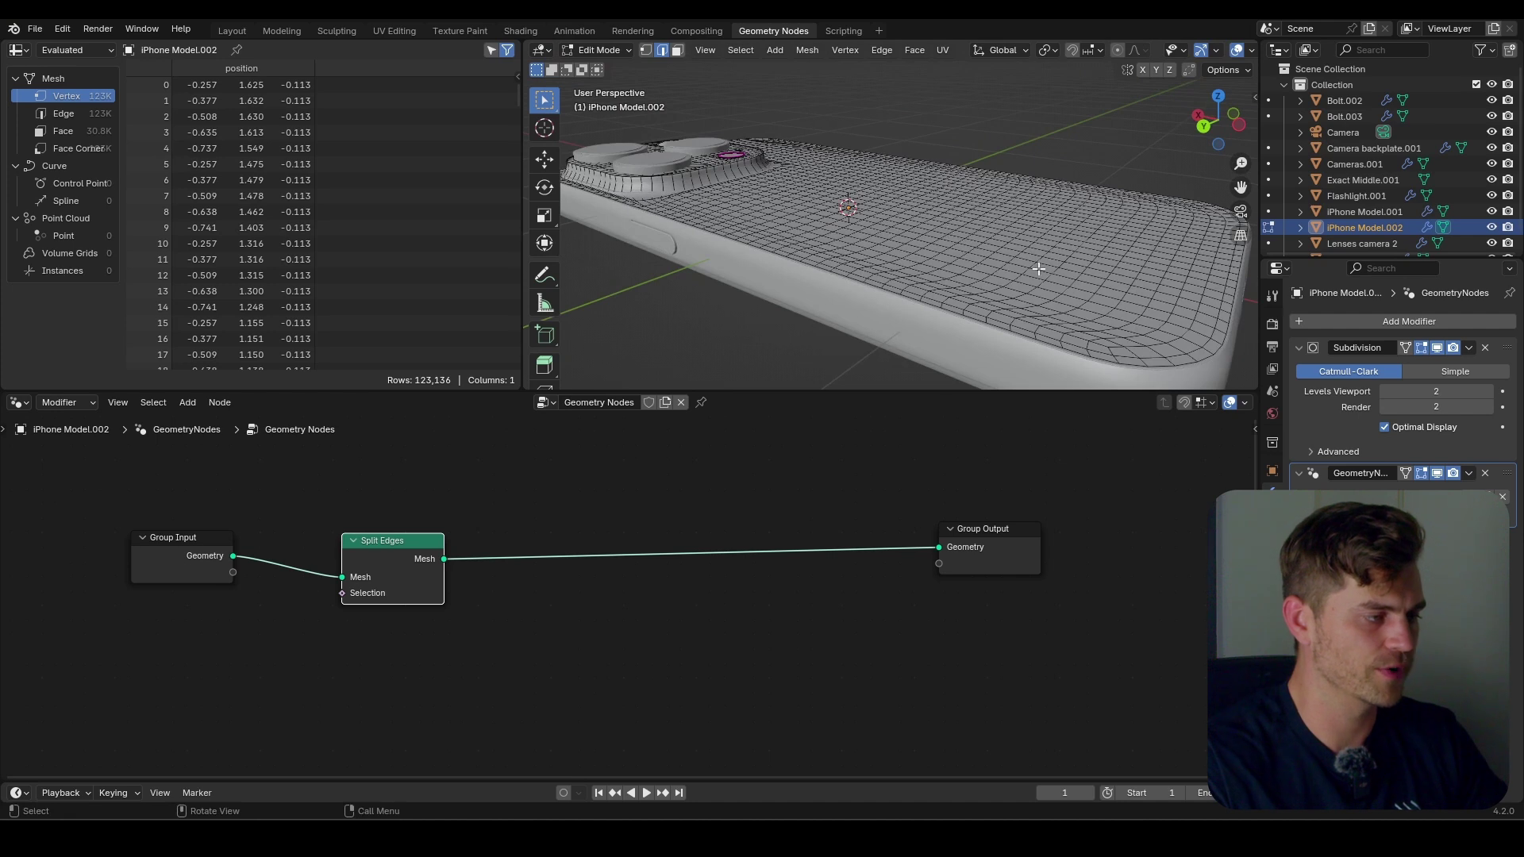
pyautogui.scroll(2, 1027, 264)
pyautogui.press('g')
pyautogui.press('Escape')
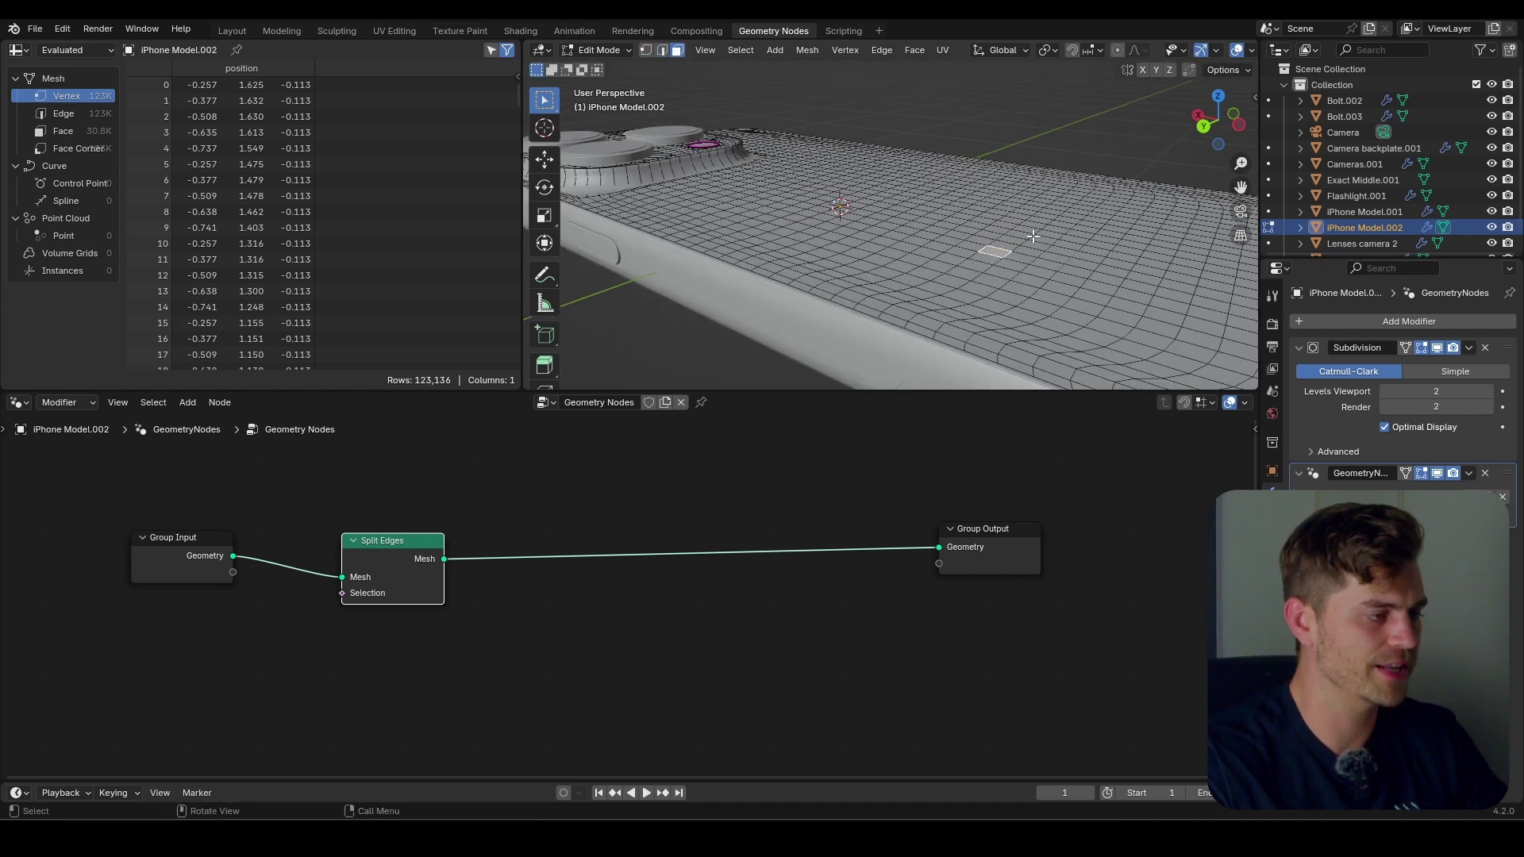
pyautogui.press('Tab')
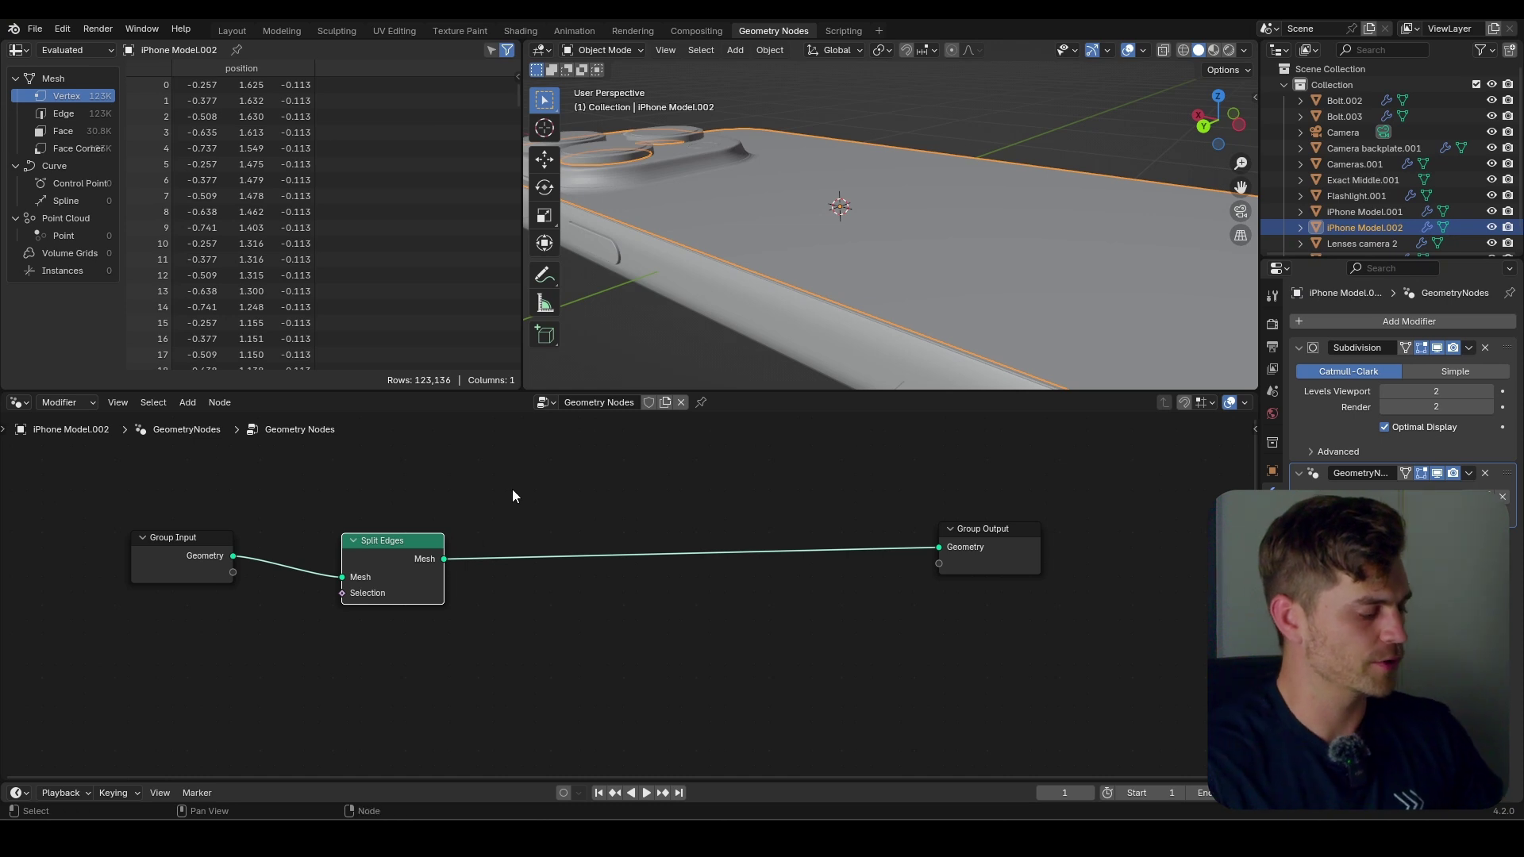
# Insert a Scale Elements node between Split Edges and the Group Output.
pyautogui.hotkey('shift', 'a')
pyautogui.write('scal')
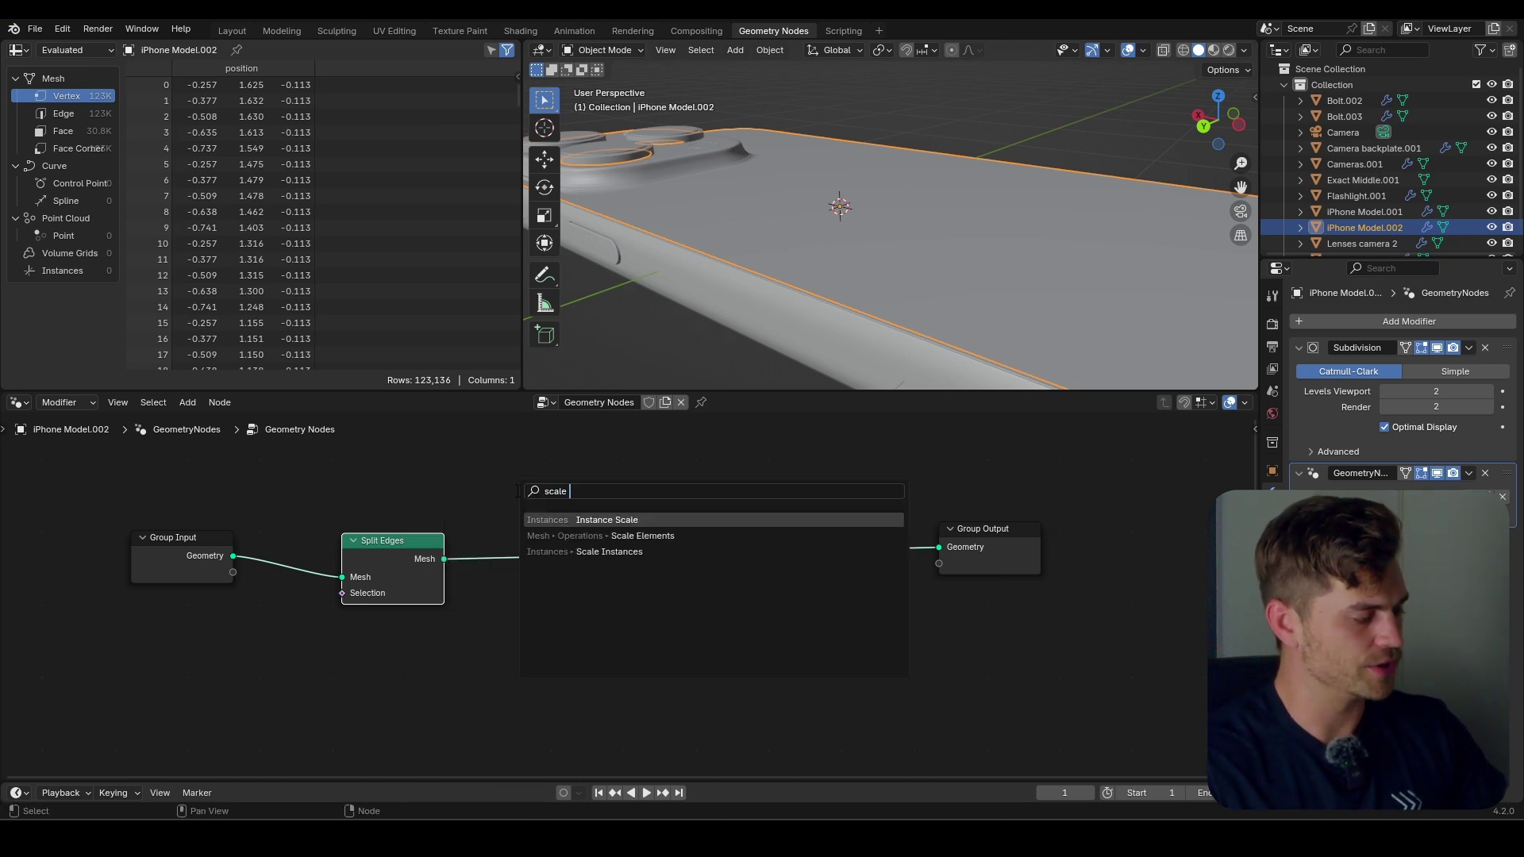
pyautogui.write('e')
pyautogui.press('Down')
pyautogui.press('Return')
pyautogui.click(622, 488)
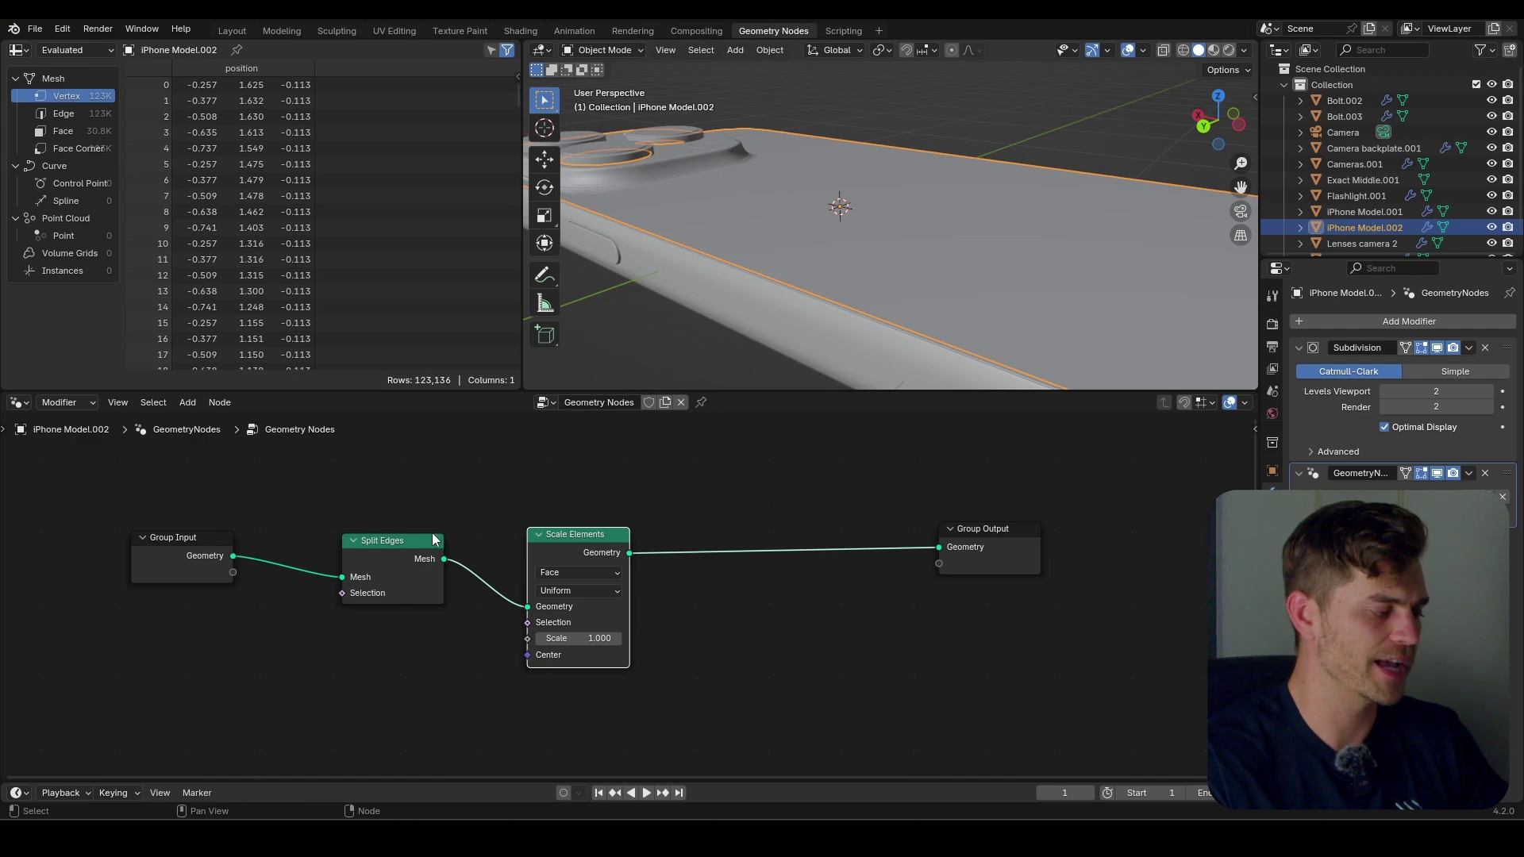
# Set the Scale Elements scale to 0.660 to open gaps between the faces on the phone's back.
pyautogui.keyDown('shift'); pyautogui.moveTo(577, 638); pyautogui.dragTo(476, 638); pyautogui.keyUp('shift')
pyautogui.moveTo(792, 238); pyautogui.dragTo(797, 297, button='middle')
pyautogui.scroll(4, 797, 297)
pyautogui.scroll(3, 797, 298)
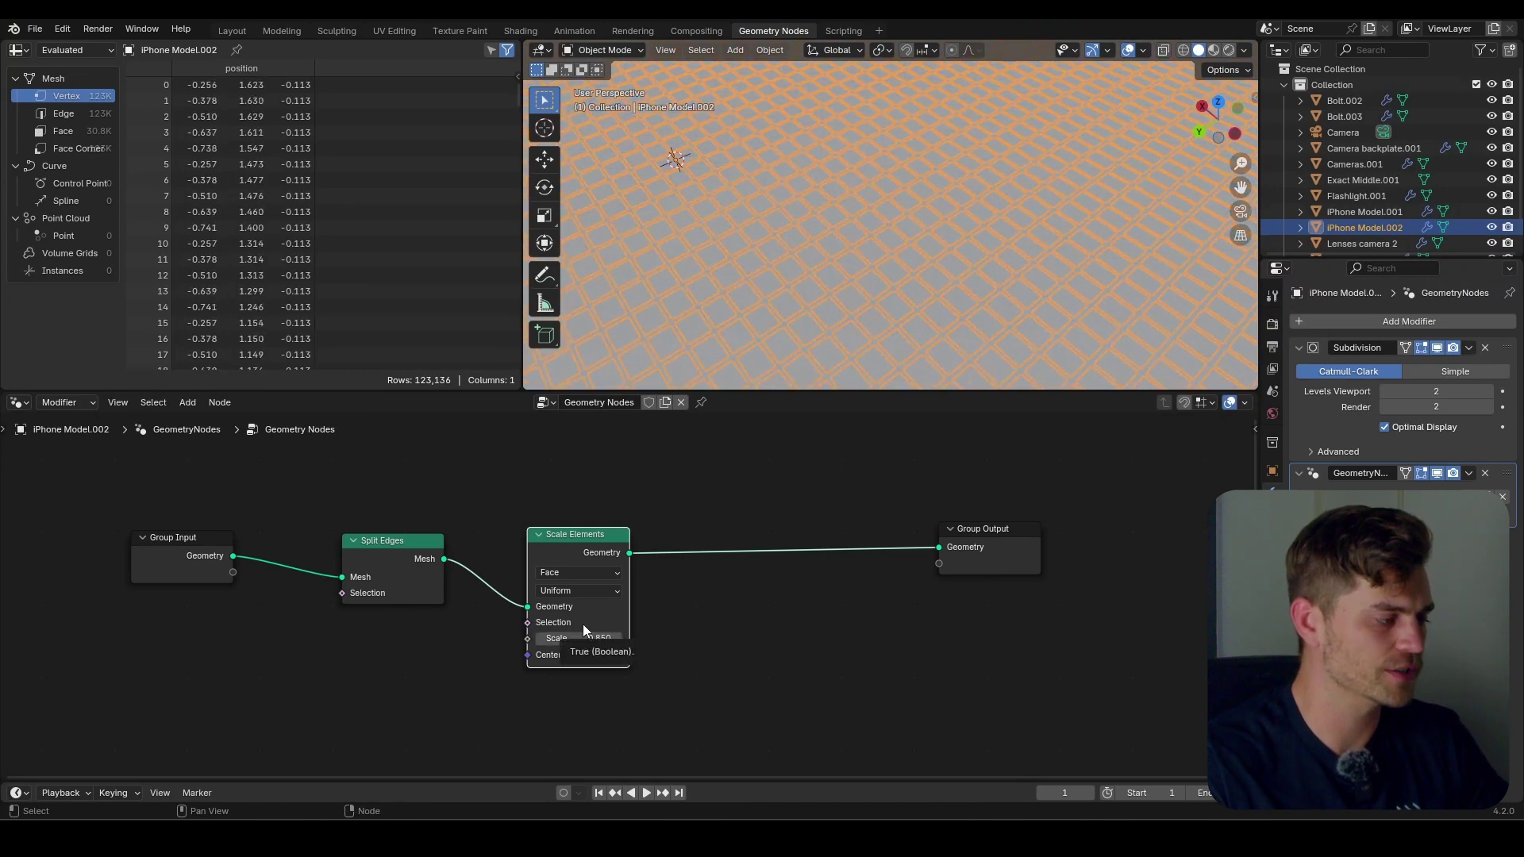
pyautogui.moveTo(584, 638)
pyautogui.keyDown('shift'); pyautogui.mouseDown()
pyautogui.moveTo(548, 638)
pyautogui.moveTo(567, 638)
pyautogui.mouseUp(); pyautogui.keyUp('shift')
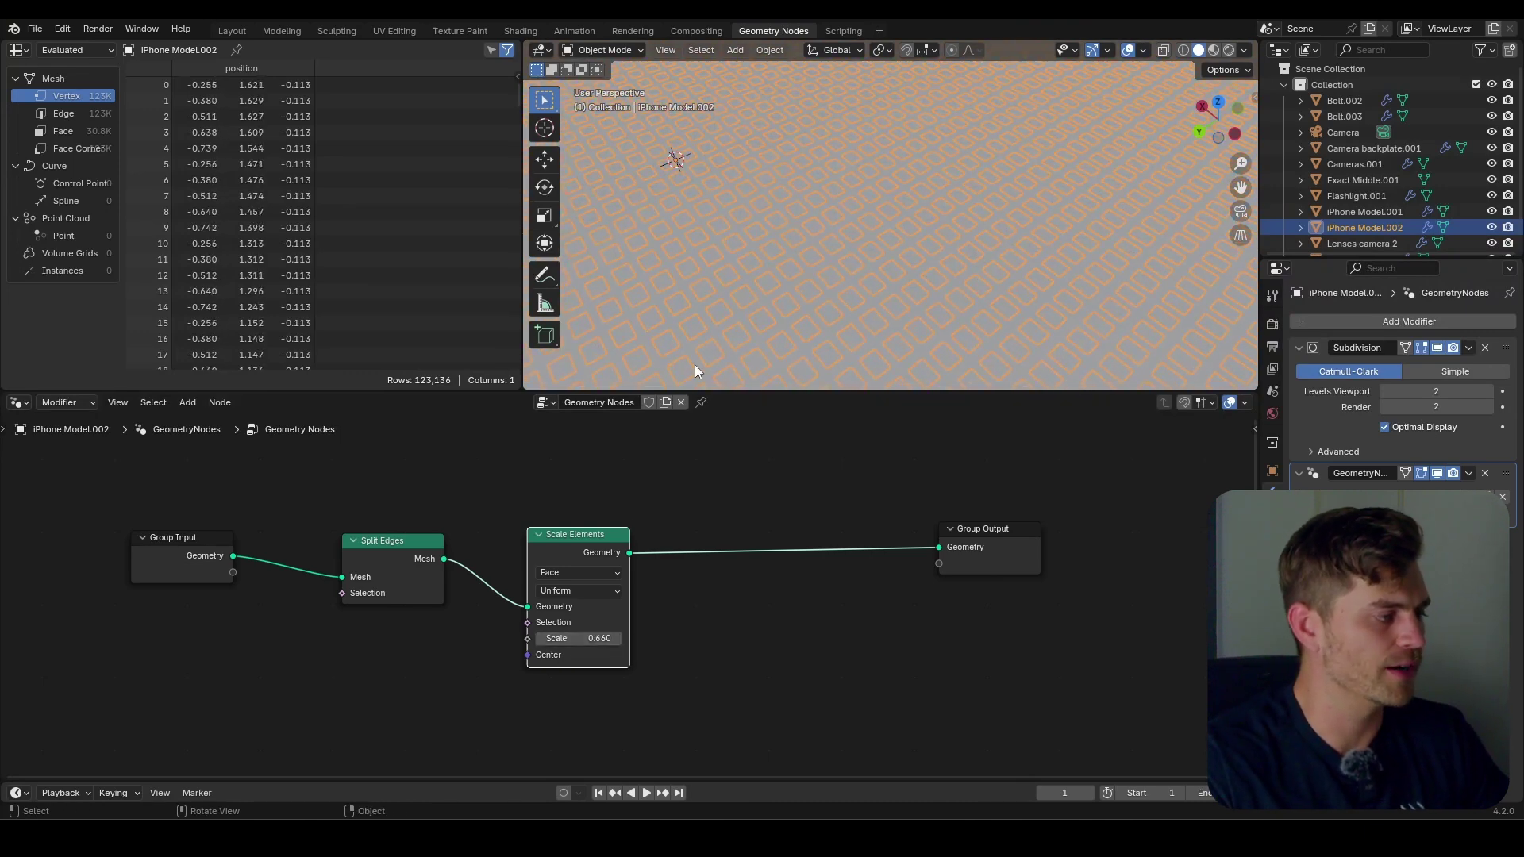
pyautogui.scroll(-6, 774, 263)
pyautogui.moveTo(773, 264); pyautogui.dragTo(852, 299, button='middle')
pyautogui.scroll(-7, 833, 250)
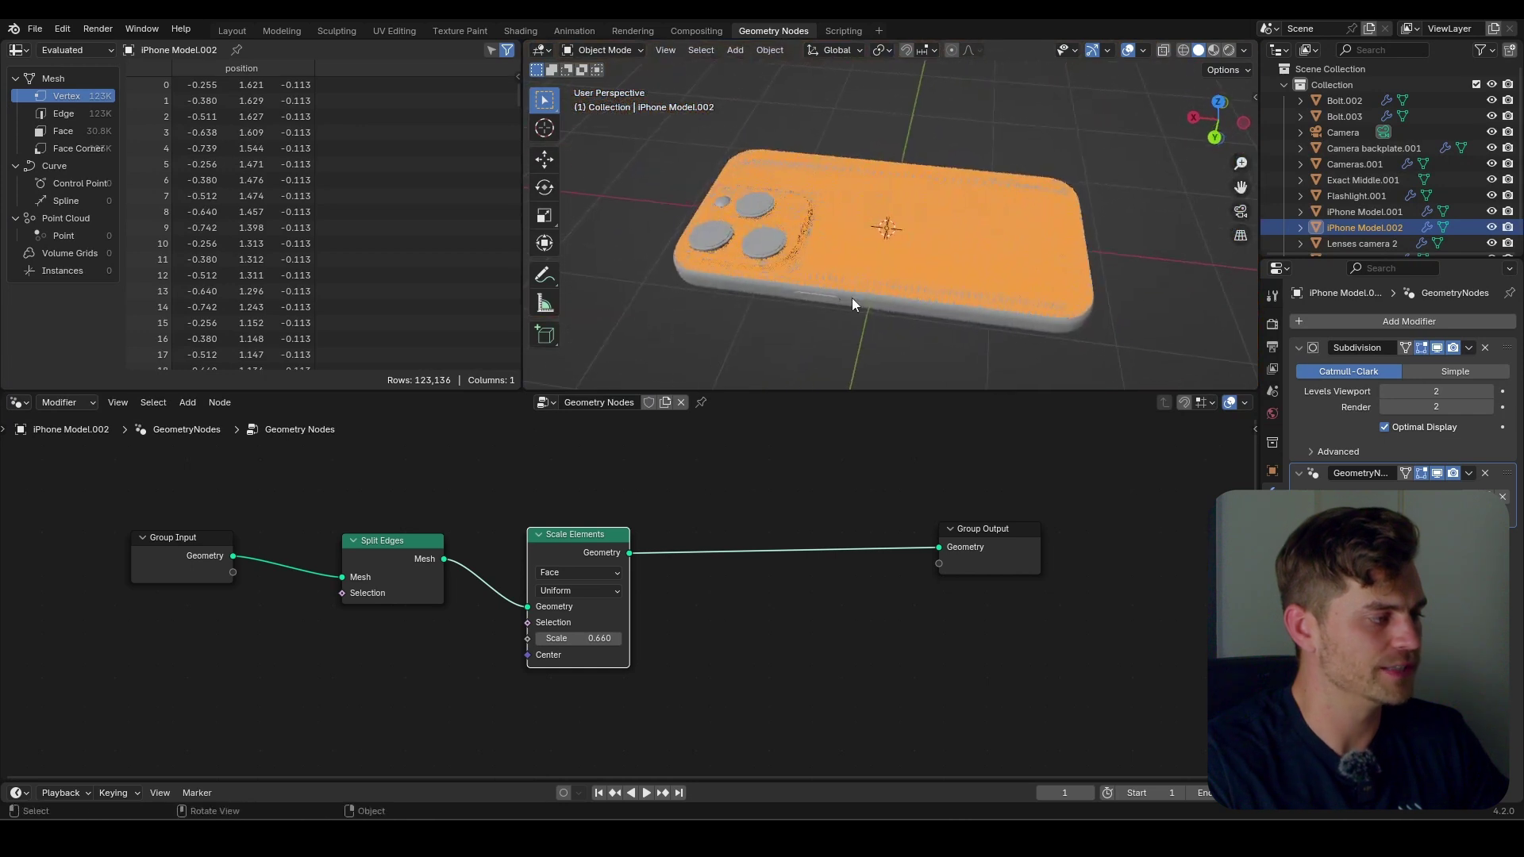
# Add a UV sphere, move it along the X axis to about -3.5 m beside the phone, and show its object properties.
pyautogui.press('Home')
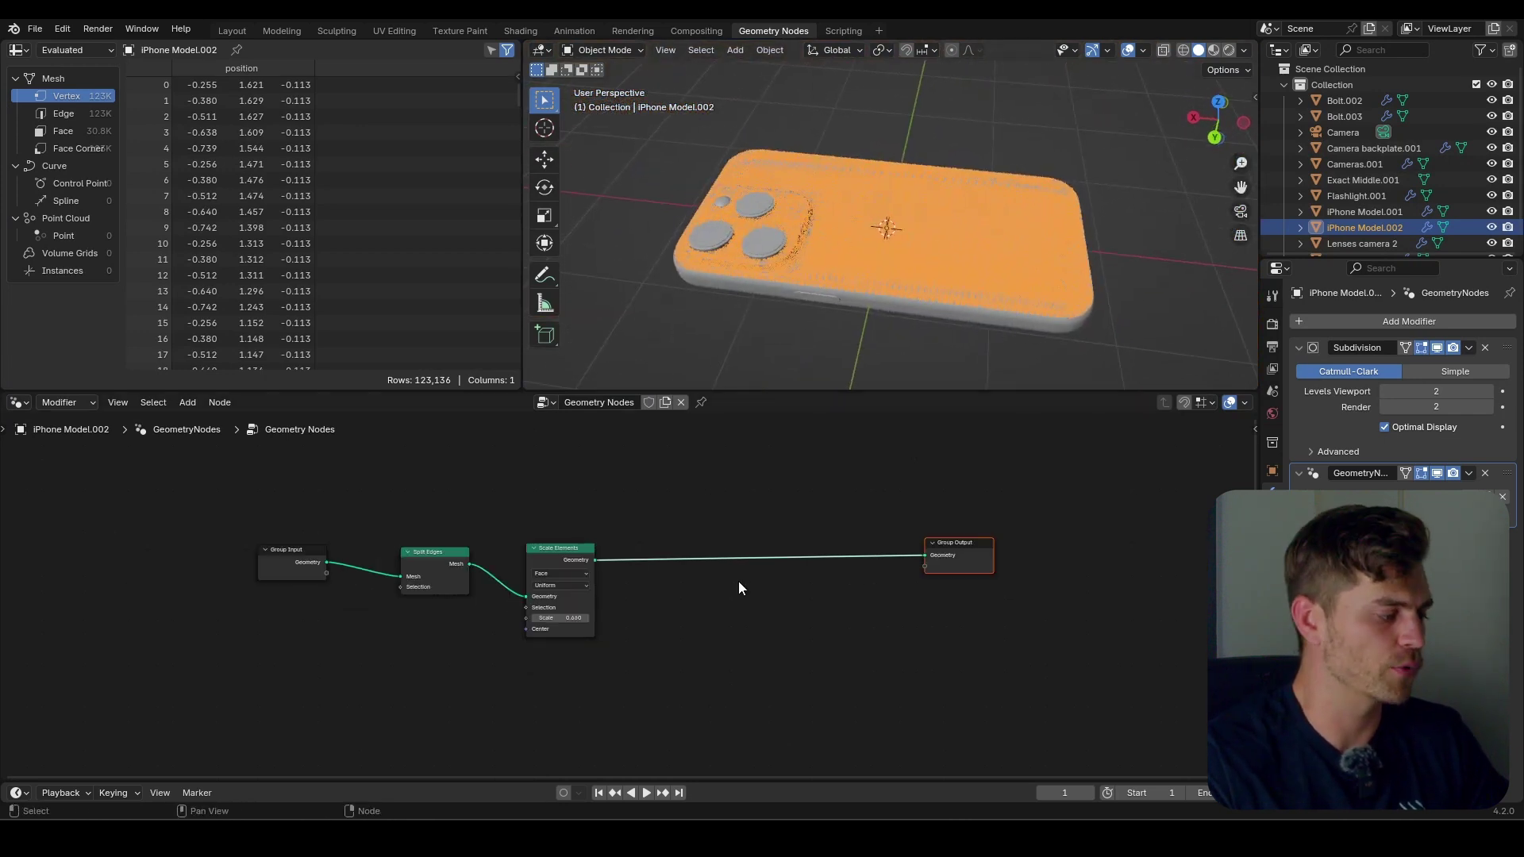
pyautogui.moveTo(514, 517); pyautogui.dragTo(555, 517, button='middle')
pyautogui.moveTo(620, 591); pyautogui.dragTo(662, 517, button='middle')
pyautogui.moveTo(929, 320); pyautogui.dragTo(865, 305, button='middle')
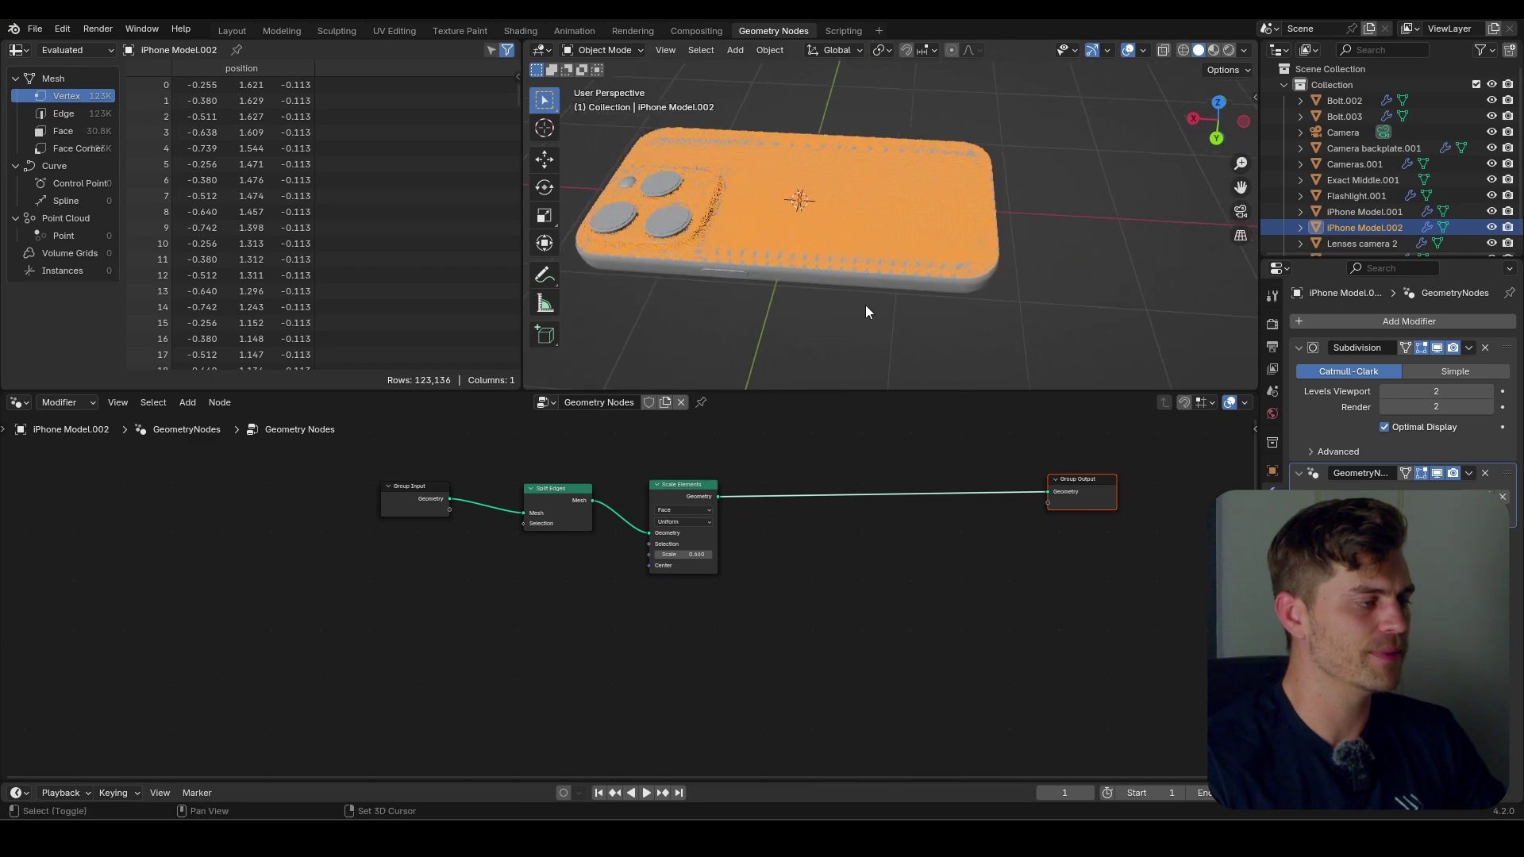
pyautogui.hotkey('shift', 'a')
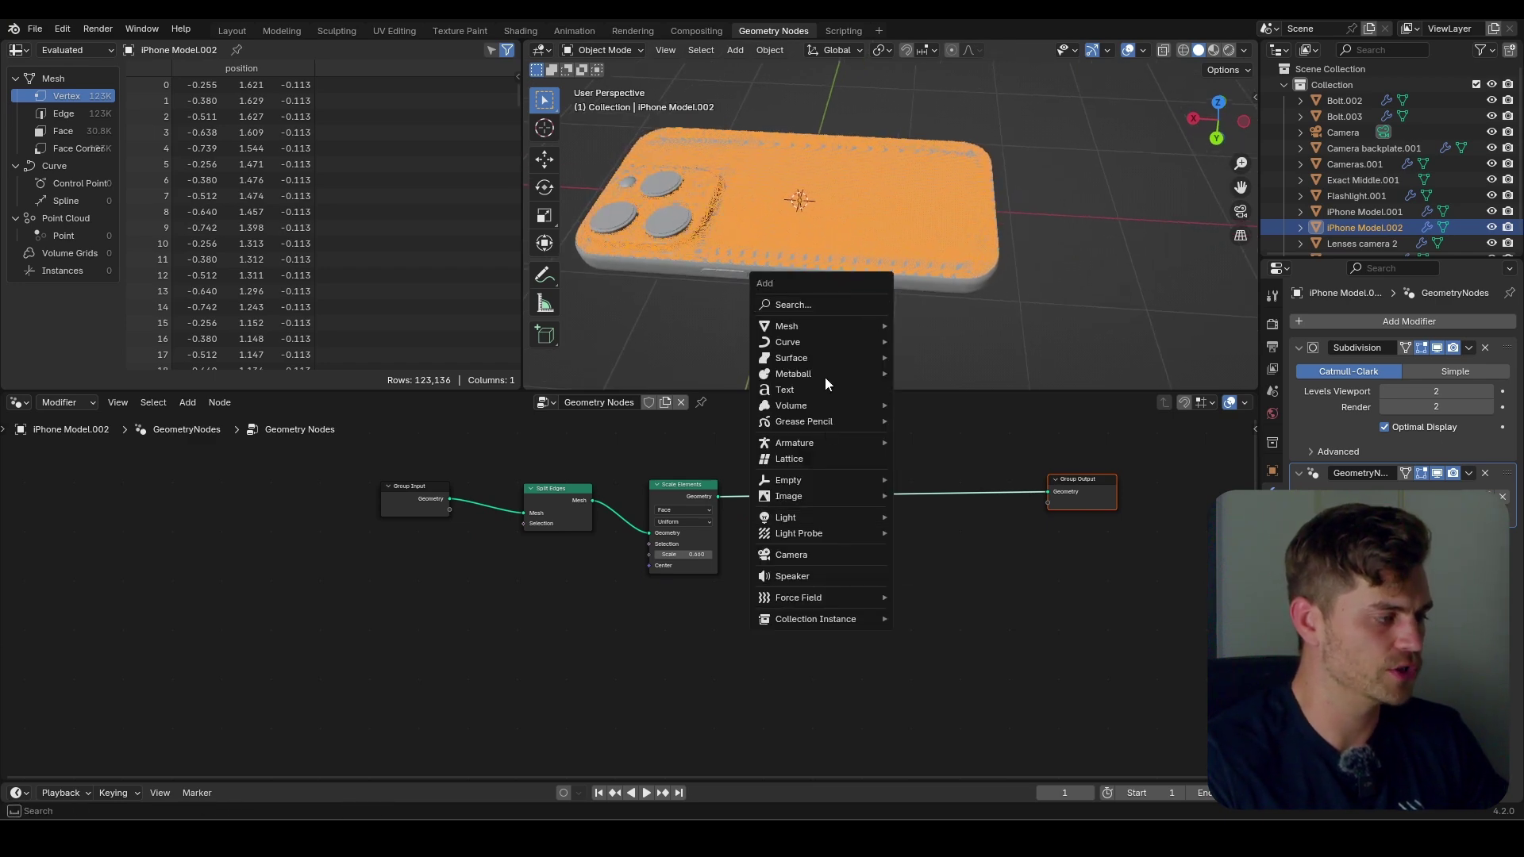
pyautogui.moveTo(827, 326)
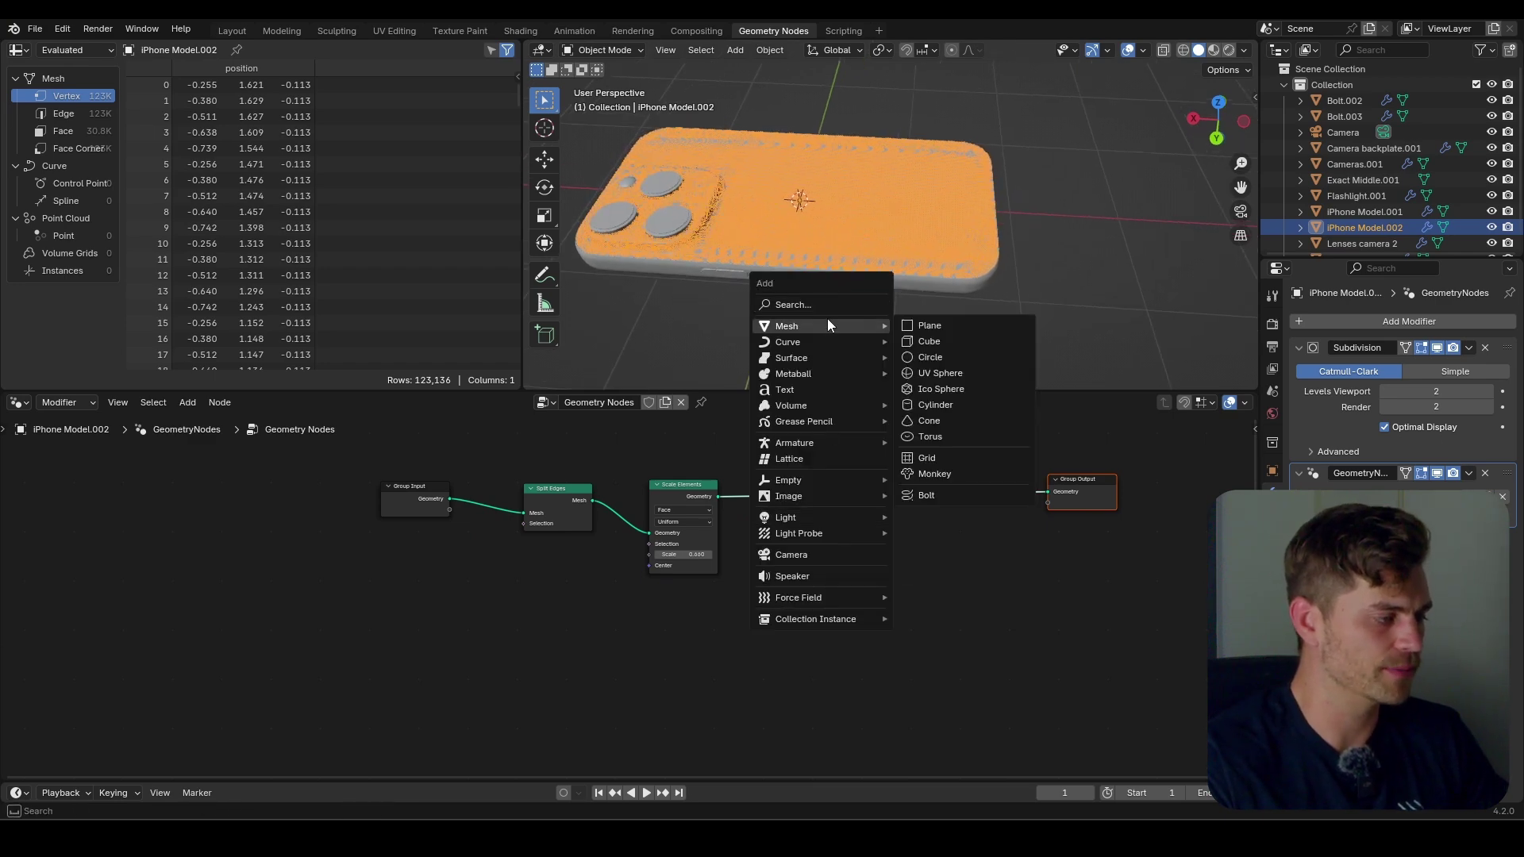
pyautogui.click(965, 373)
pyautogui.scroll(-3, 884, 268)
pyautogui.press('g')
pyautogui.press('x')
pyautogui.click(1096, 266)
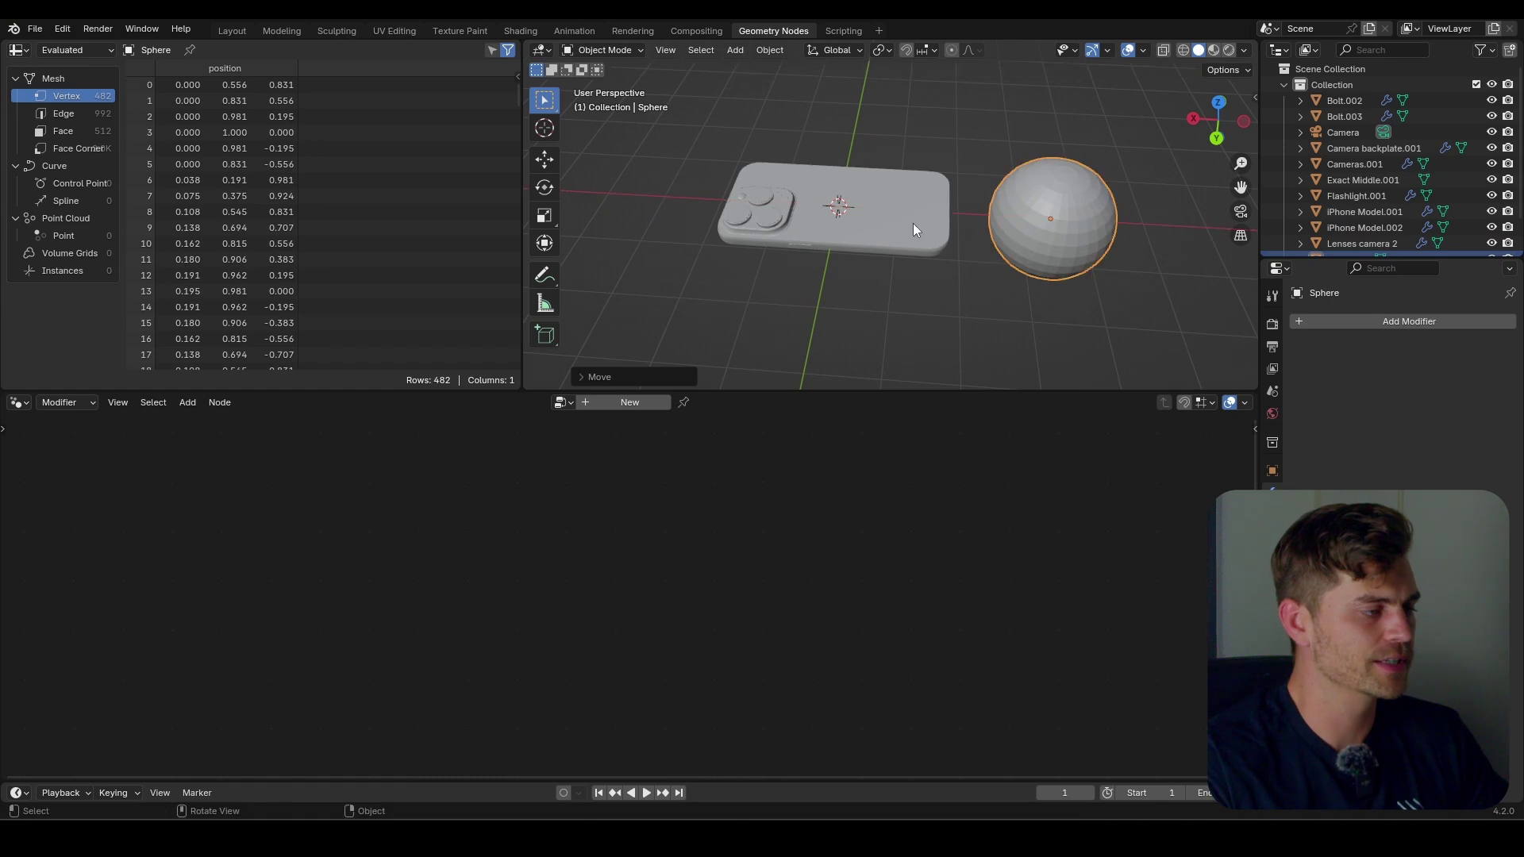
pyautogui.click(1272, 469)
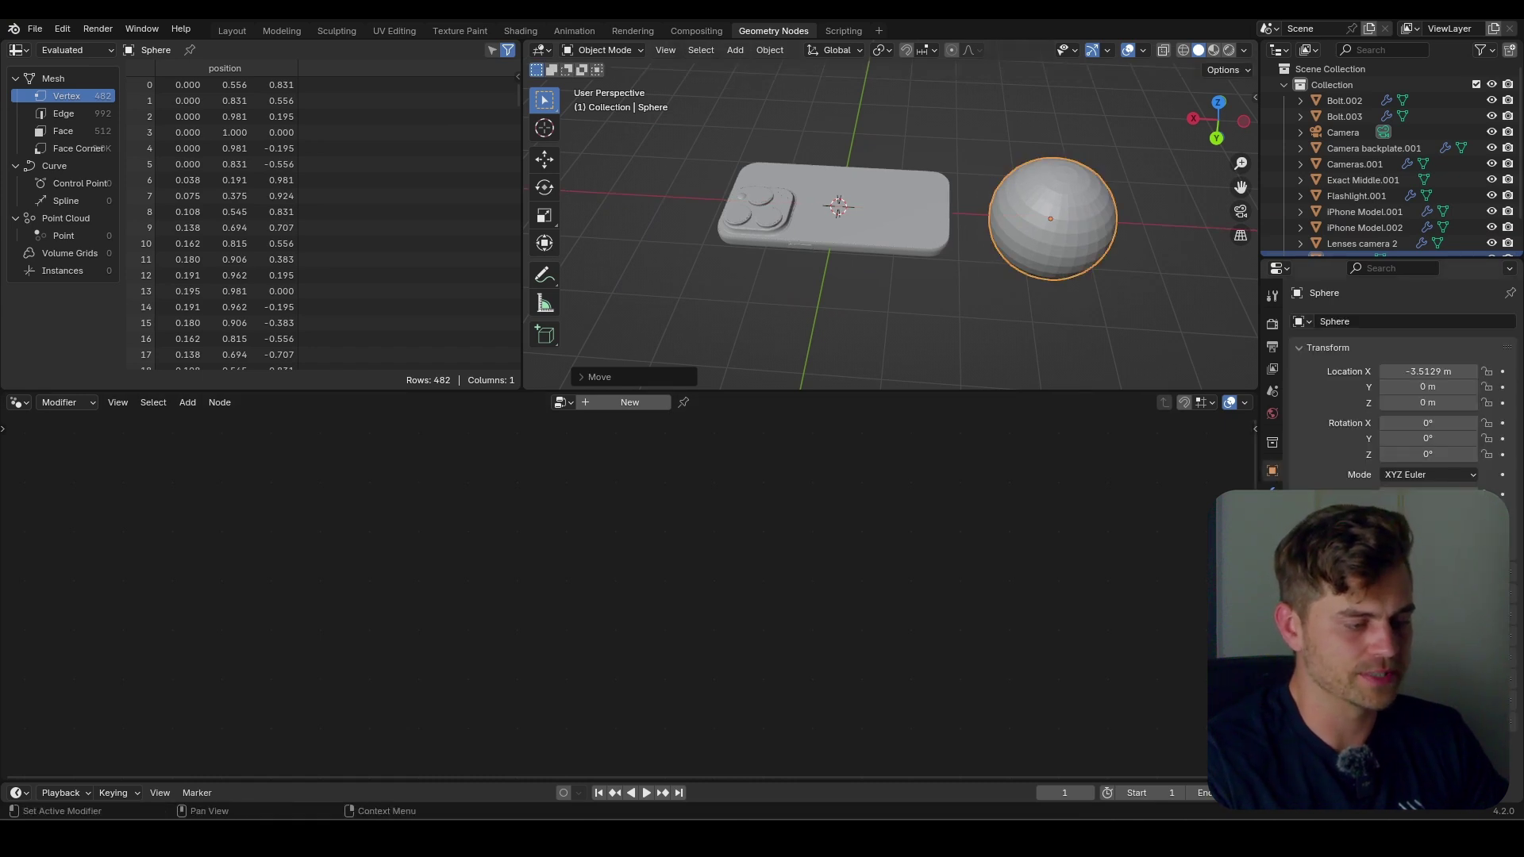
# Bring the sphere into the phone back's node tree as an Object Info node set to Relative.
pyautogui.scroll(-4, 1401, 373)
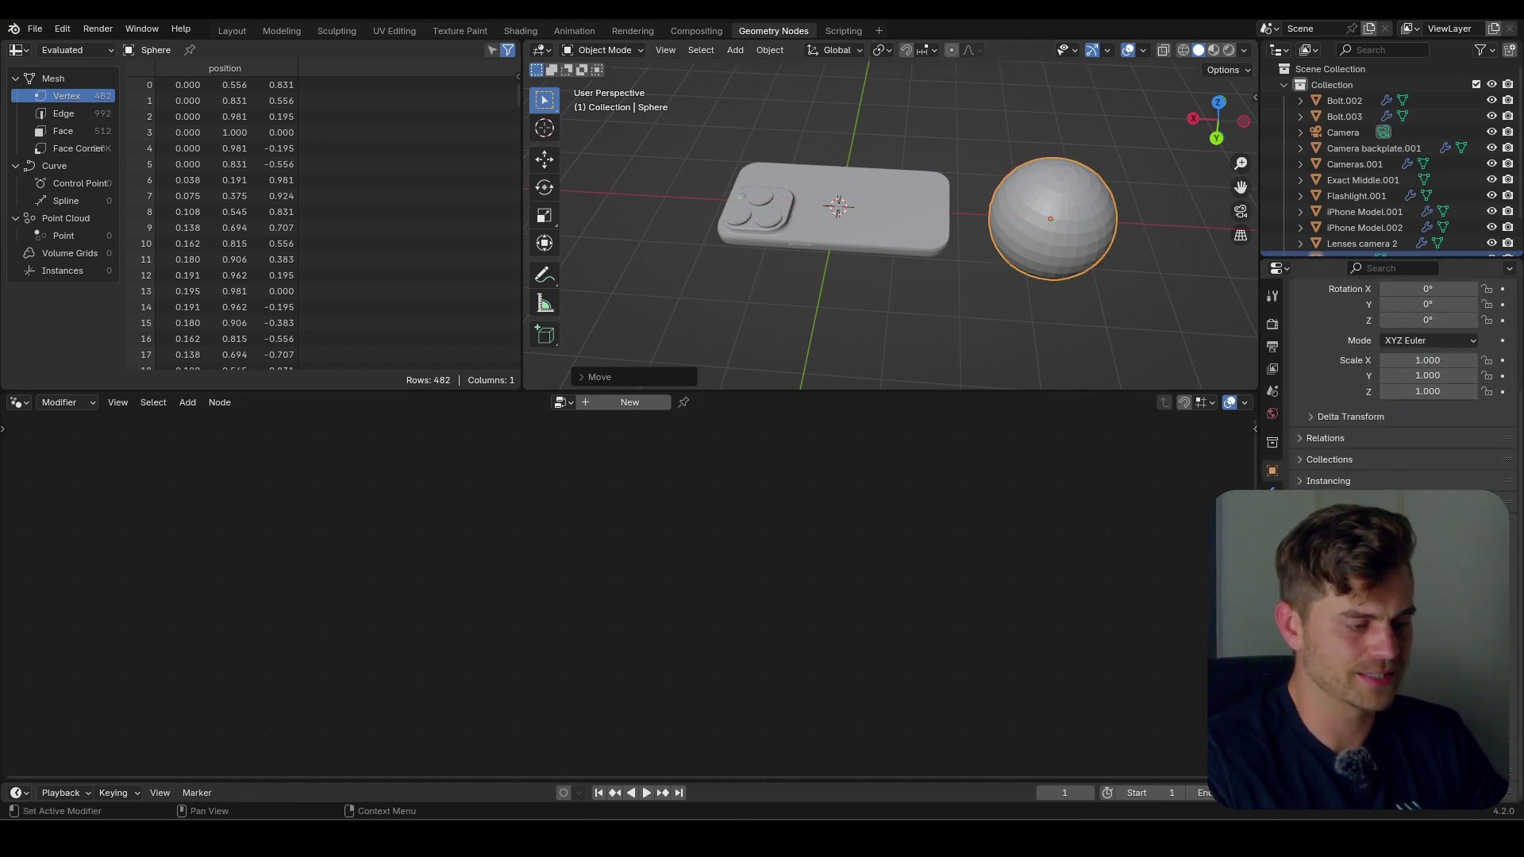
pyautogui.scroll(4, 1401, 373)
pyautogui.click(1299, 343)
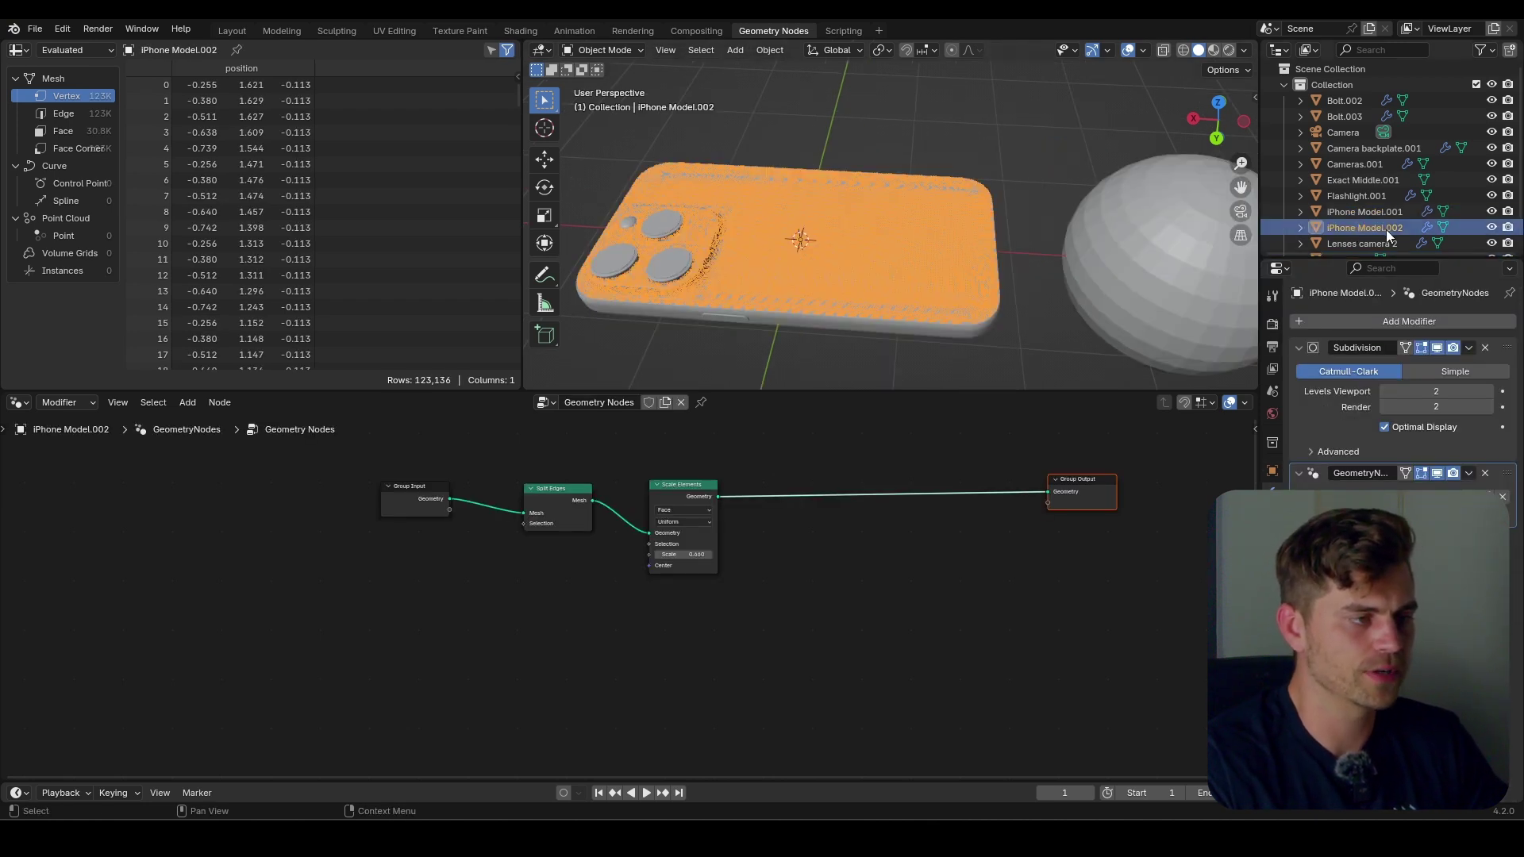
pyautogui.scroll(-2, 1371, 235)
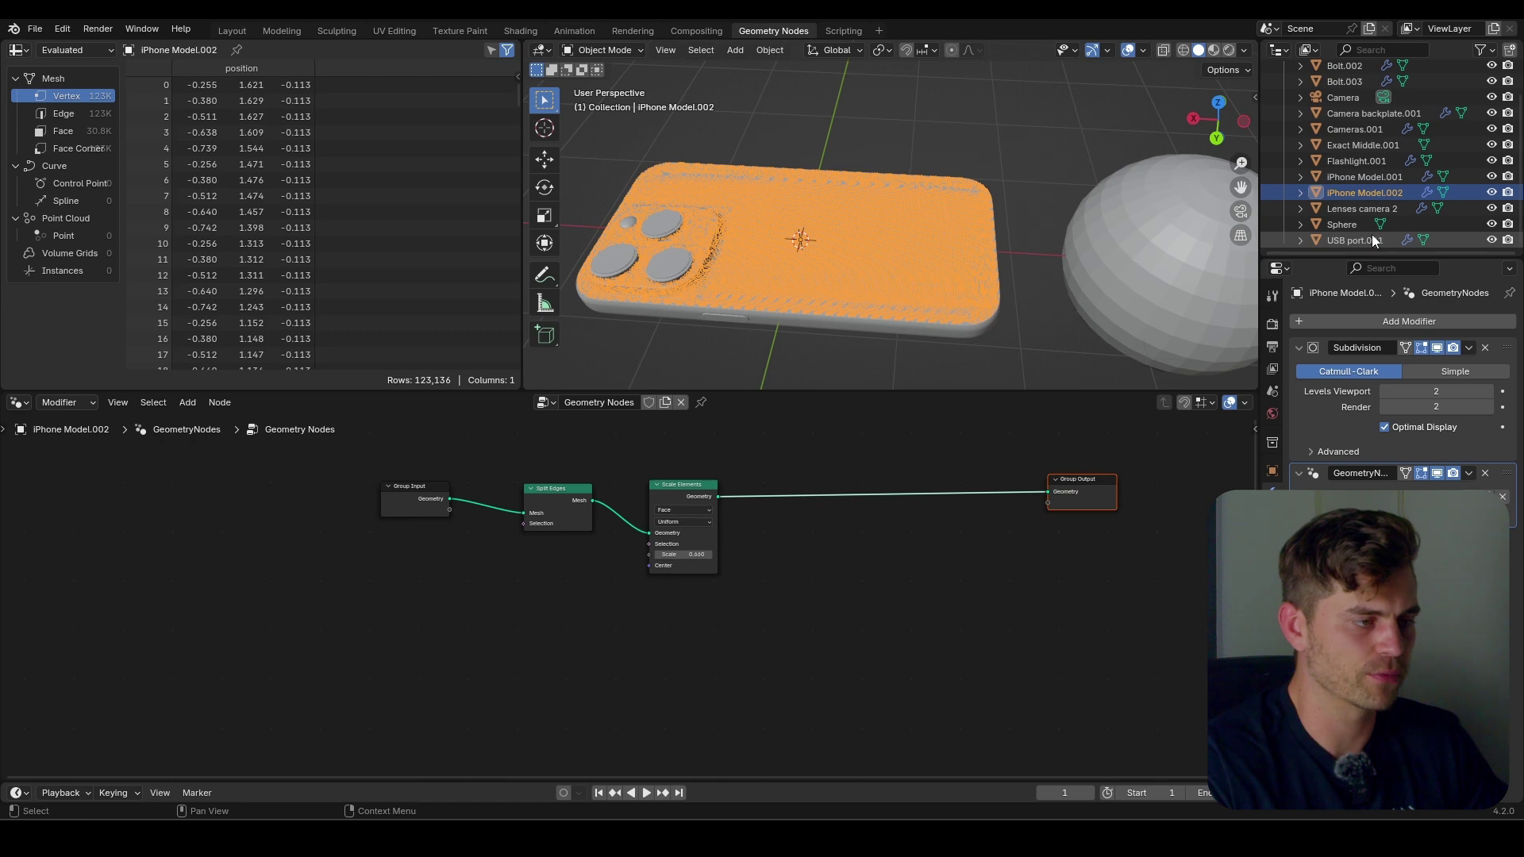
pyautogui.moveTo(1364, 225); pyautogui.dragTo(632, 570)
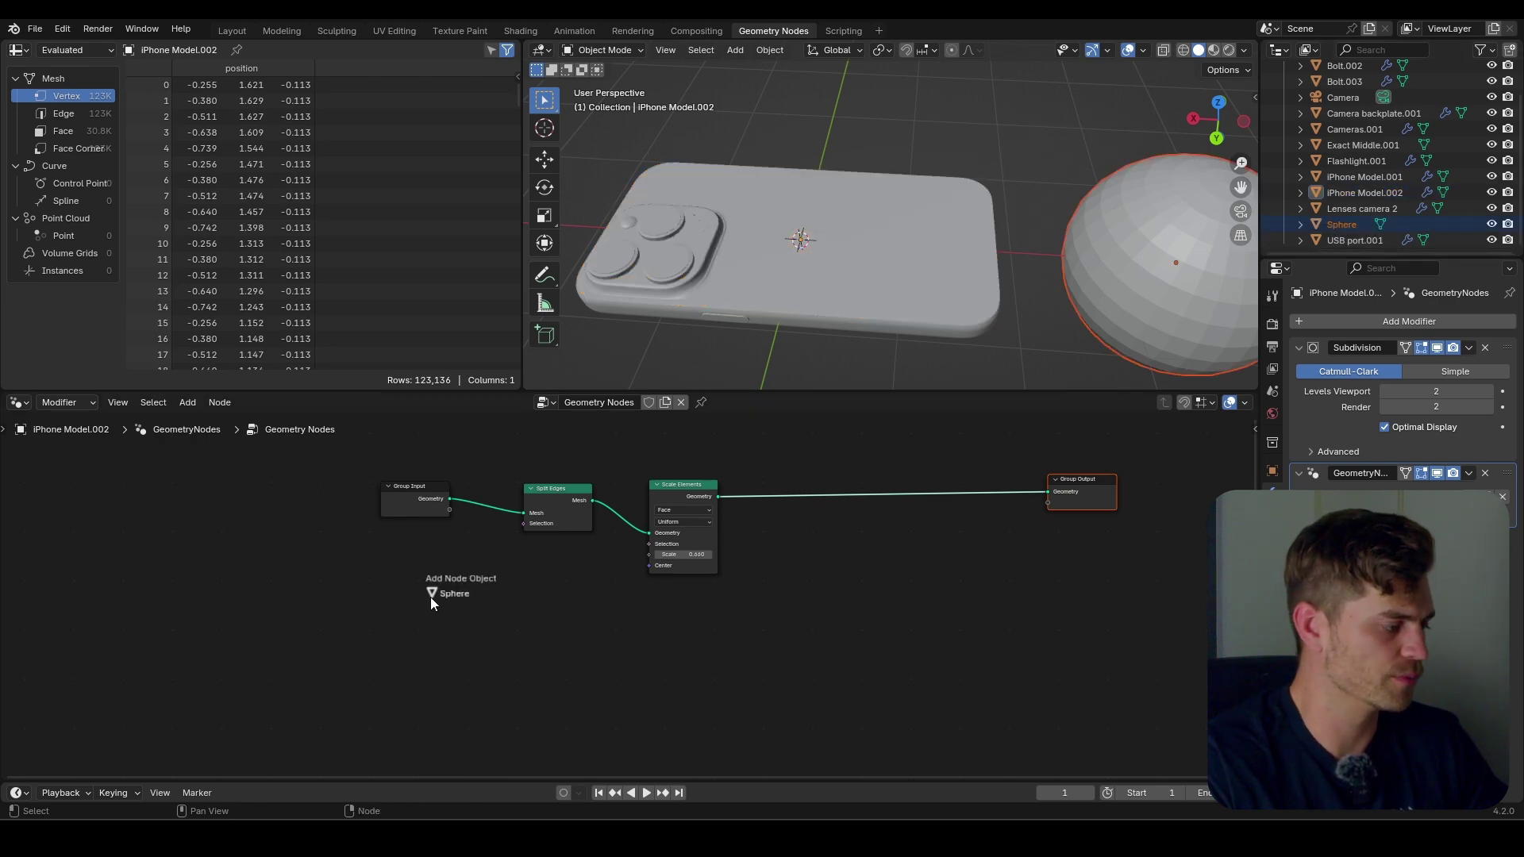
pyautogui.moveTo(430, 597); pyautogui.dragTo(385, 633)
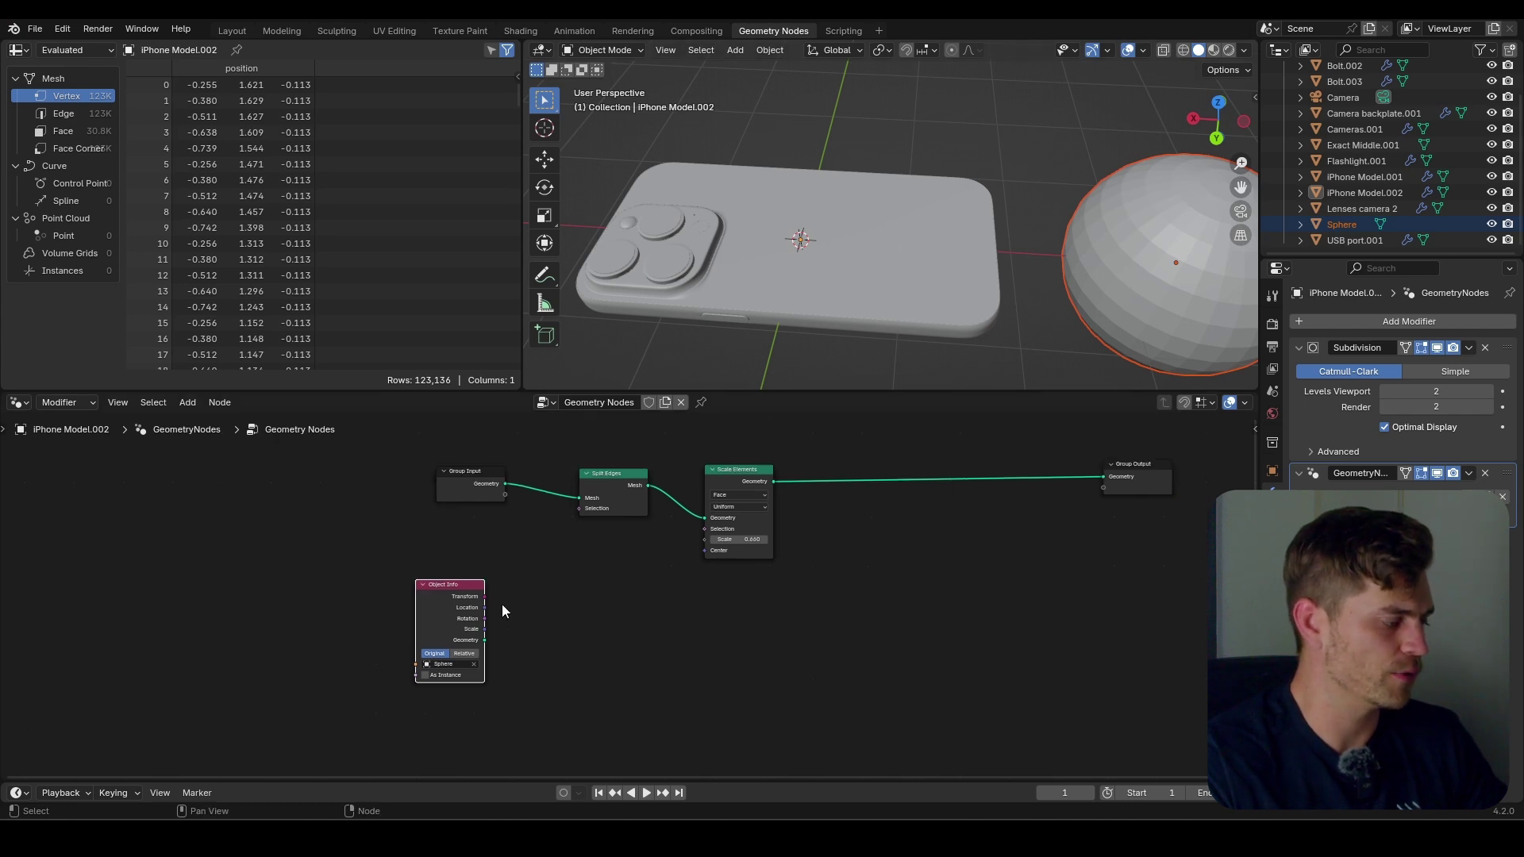
pyautogui.scroll(1, 480, 649)
pyautogui.click(426, 668)
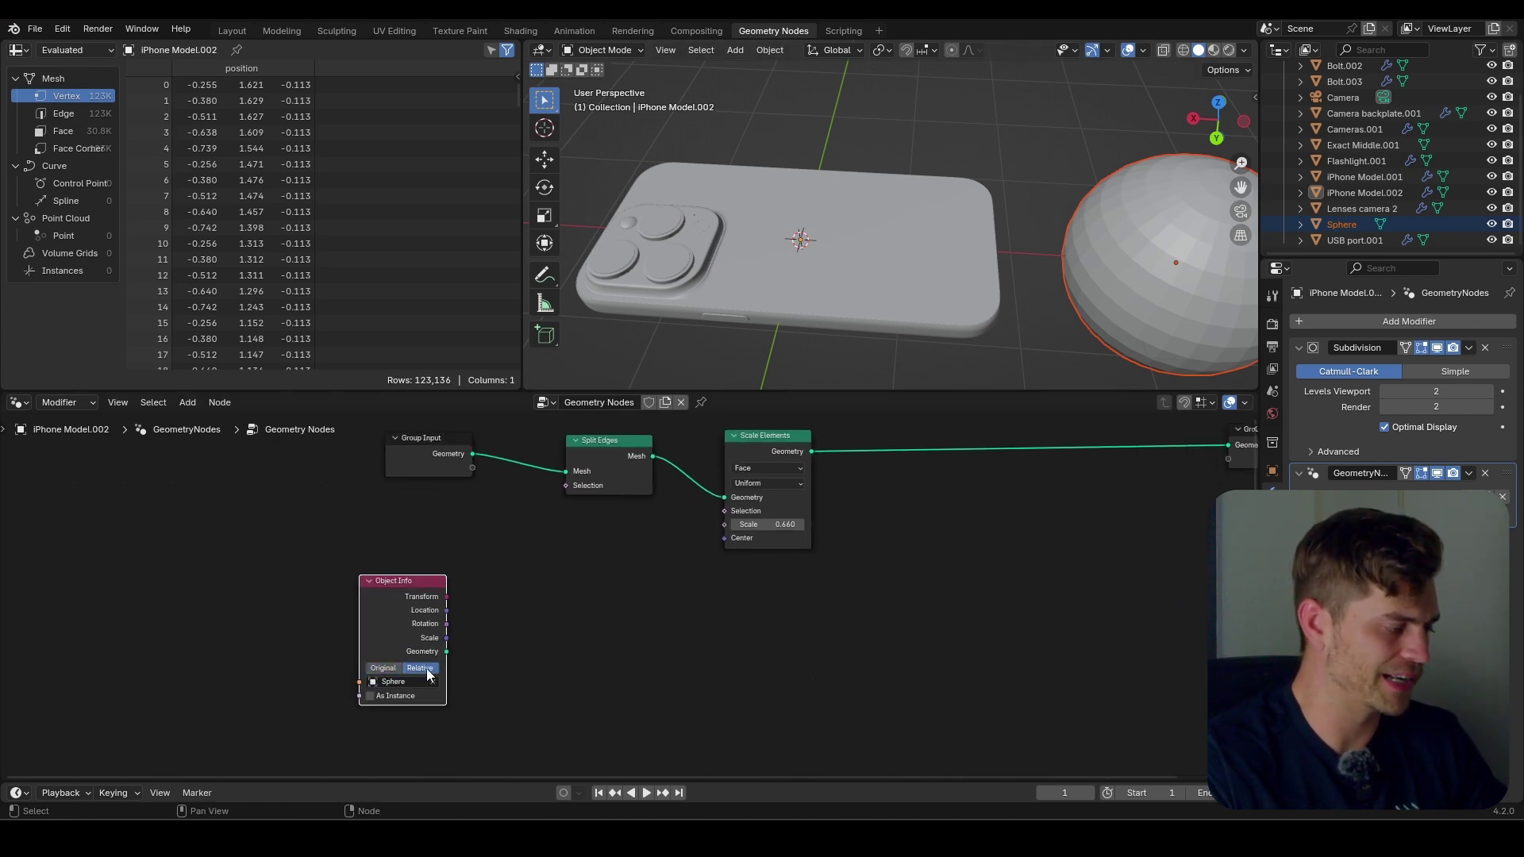
# Link the Object Info geometry to a new Geometry Proximity node and feed its distance into the Scale Elements scale.
pyautogui.moveTo(446, 650); pyautogui.dragTo(449, 650)
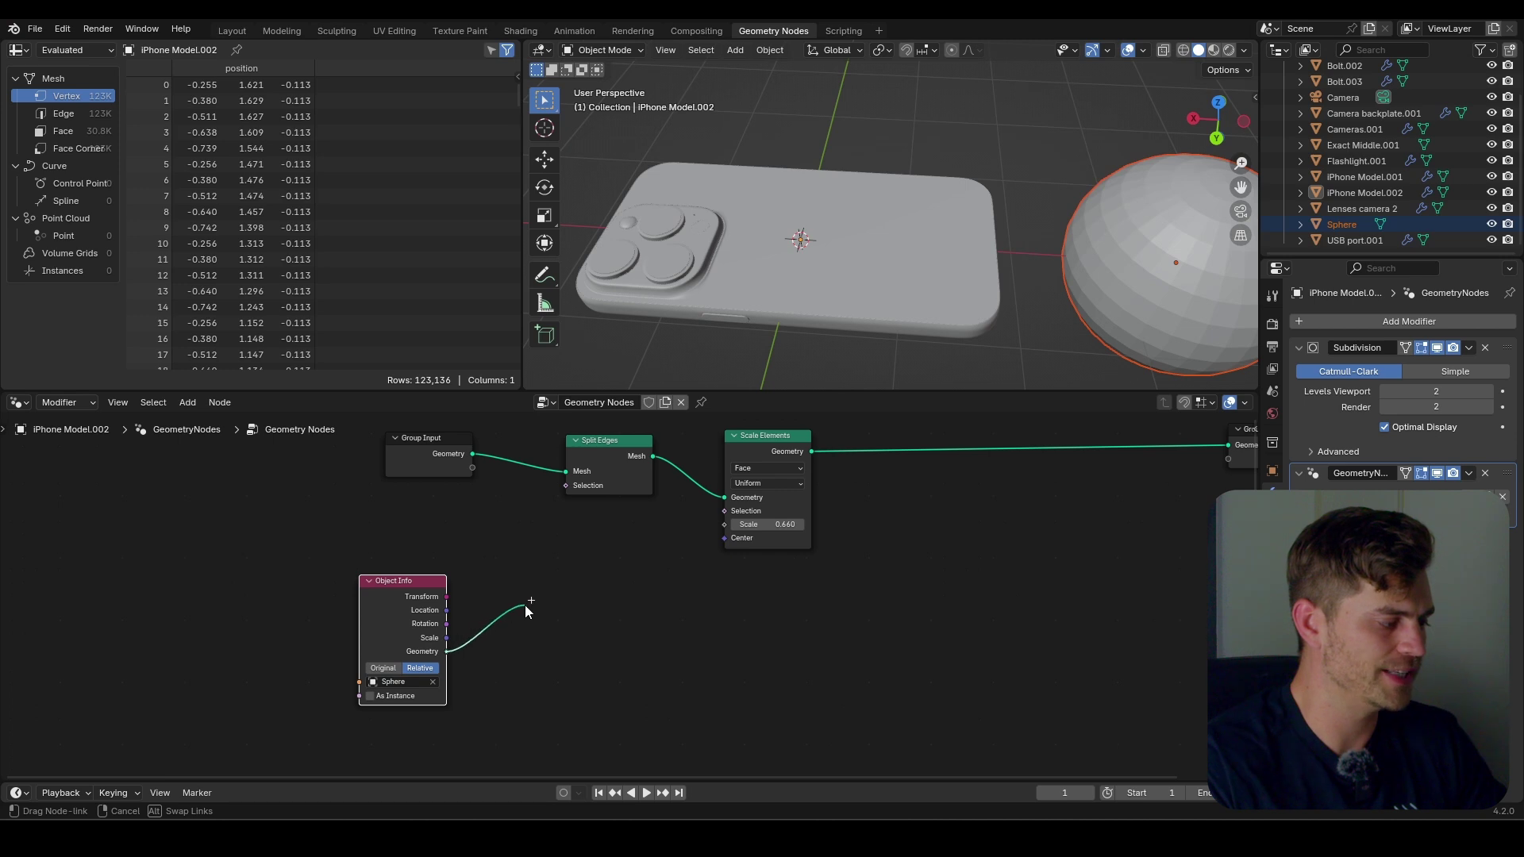
pyautogui.moveTo(525, 606); pyautogui.dragTo(526, 607)
pyautogui.write('pro')
pyautogui.click(622, 634)
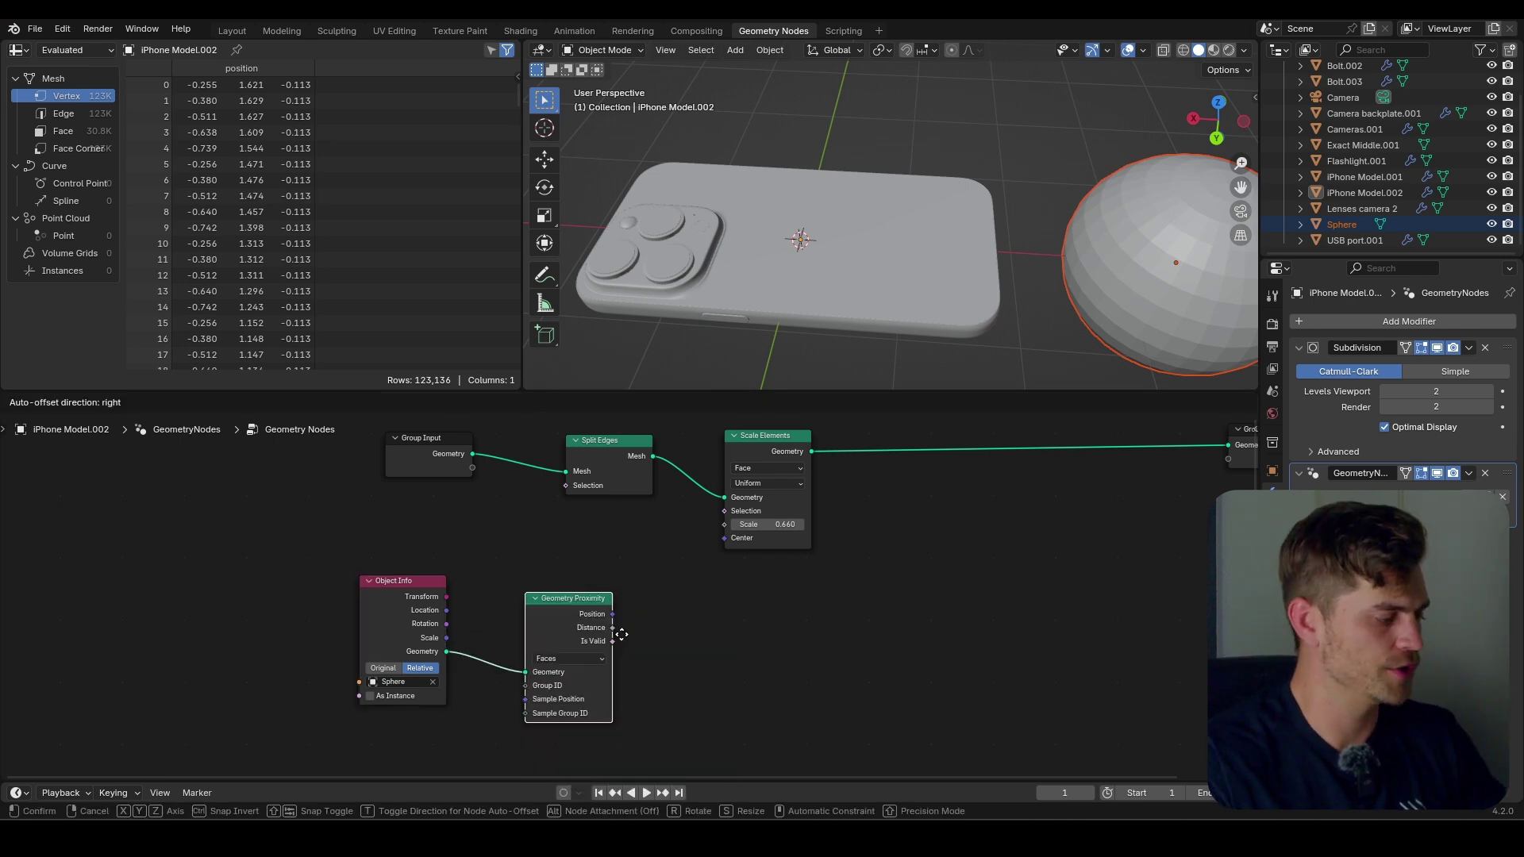
pyautogui.click(598, 611)
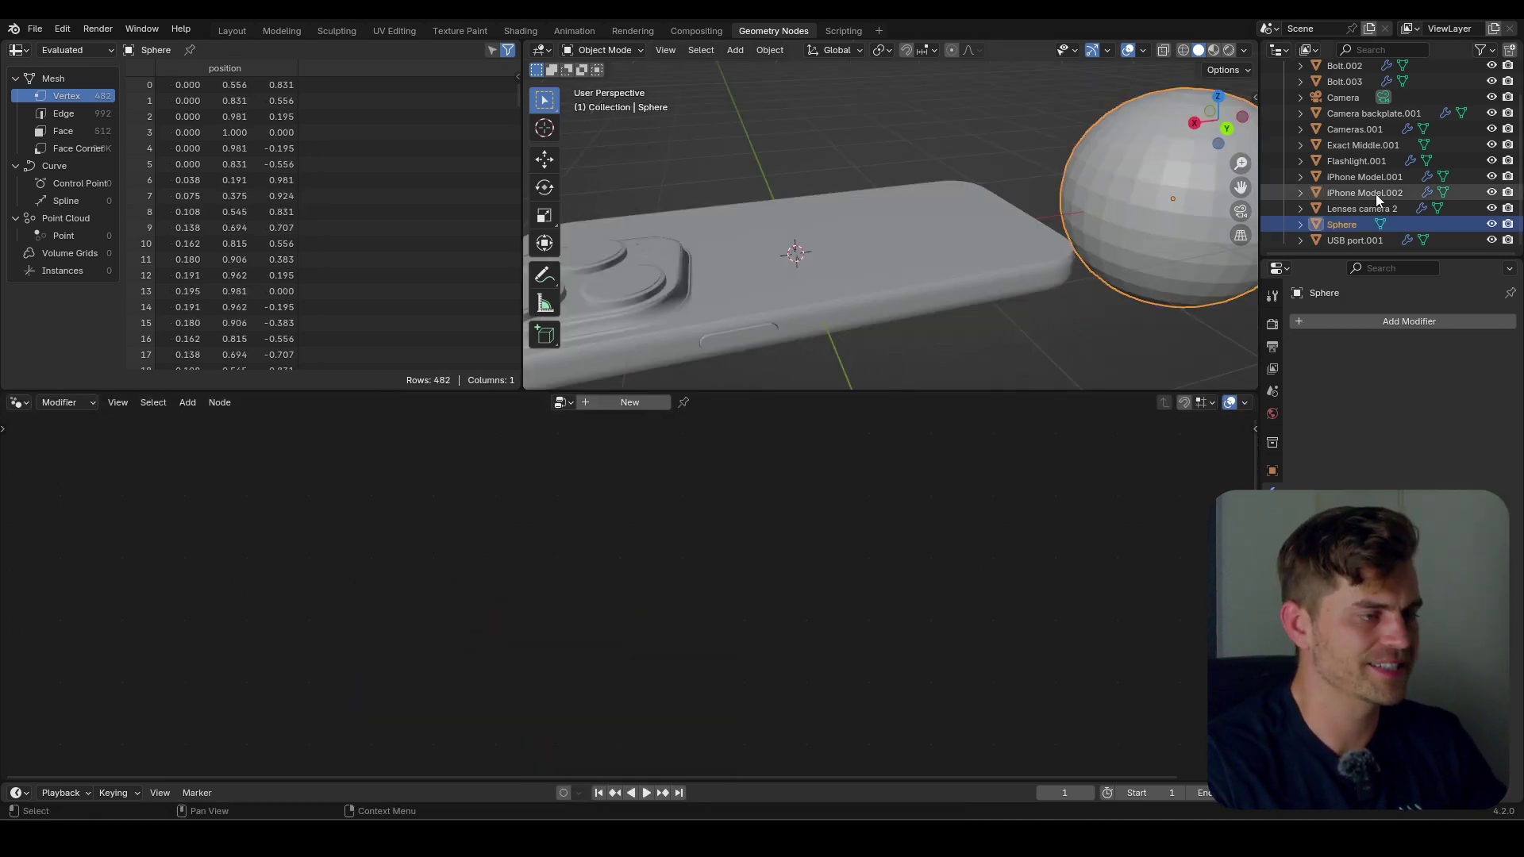
# Move the phone's back surface, iPhone Model.002, to a new collection named "geometry nodes iphone".
pyautogui.click(1375, 194)
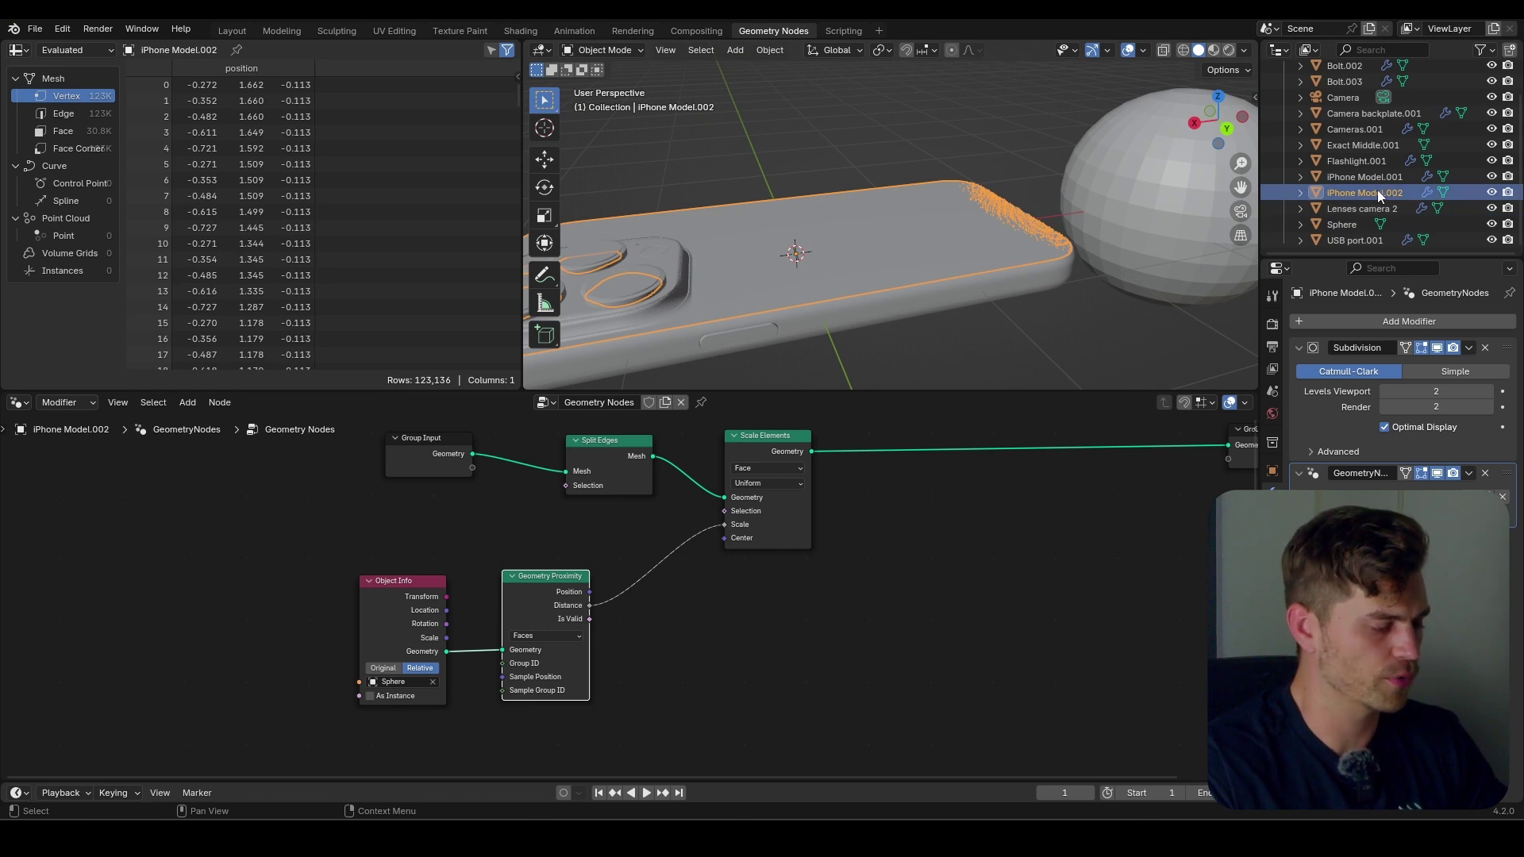
pyautogui.press('m')
pyautogui.click(1377, 189)
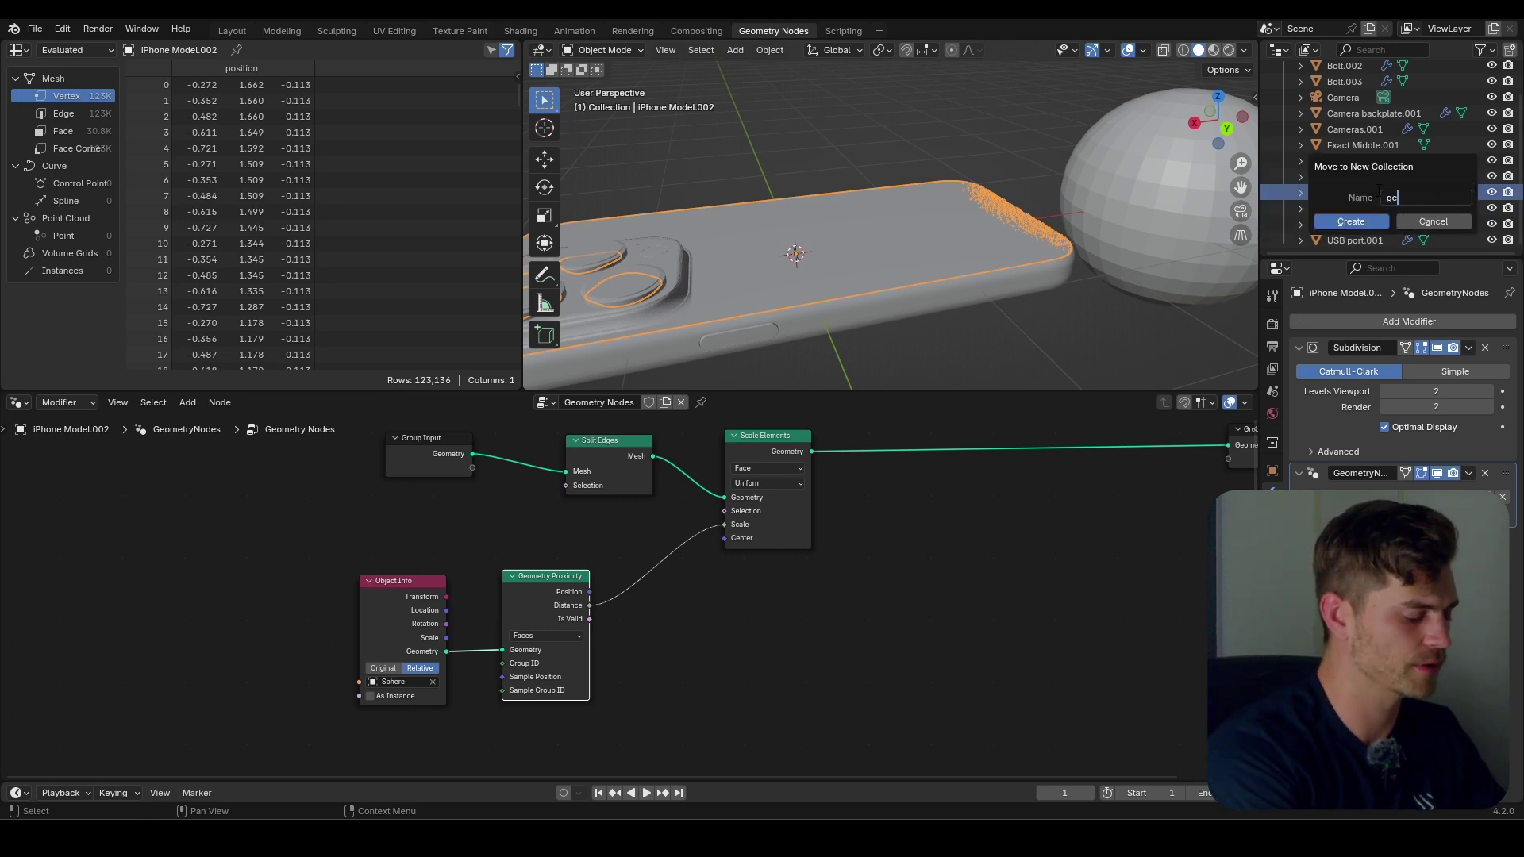
pyautogui.write('geometry nodes iphone')
pyautogui.press('Return')
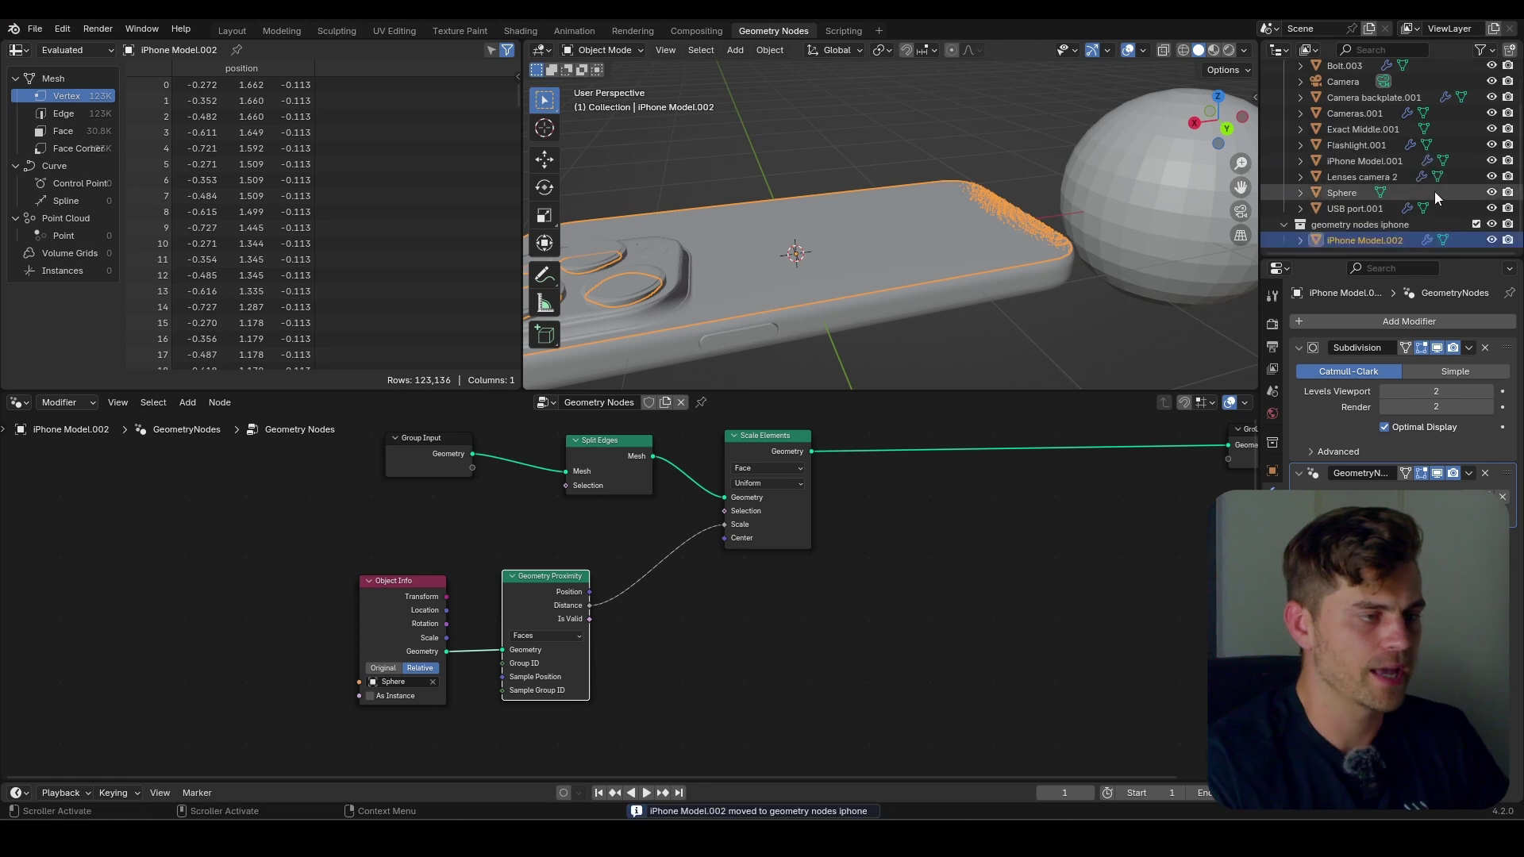
pyautogui.scroll(2, 1435, 192)
pyautogui.click(1475, 85)
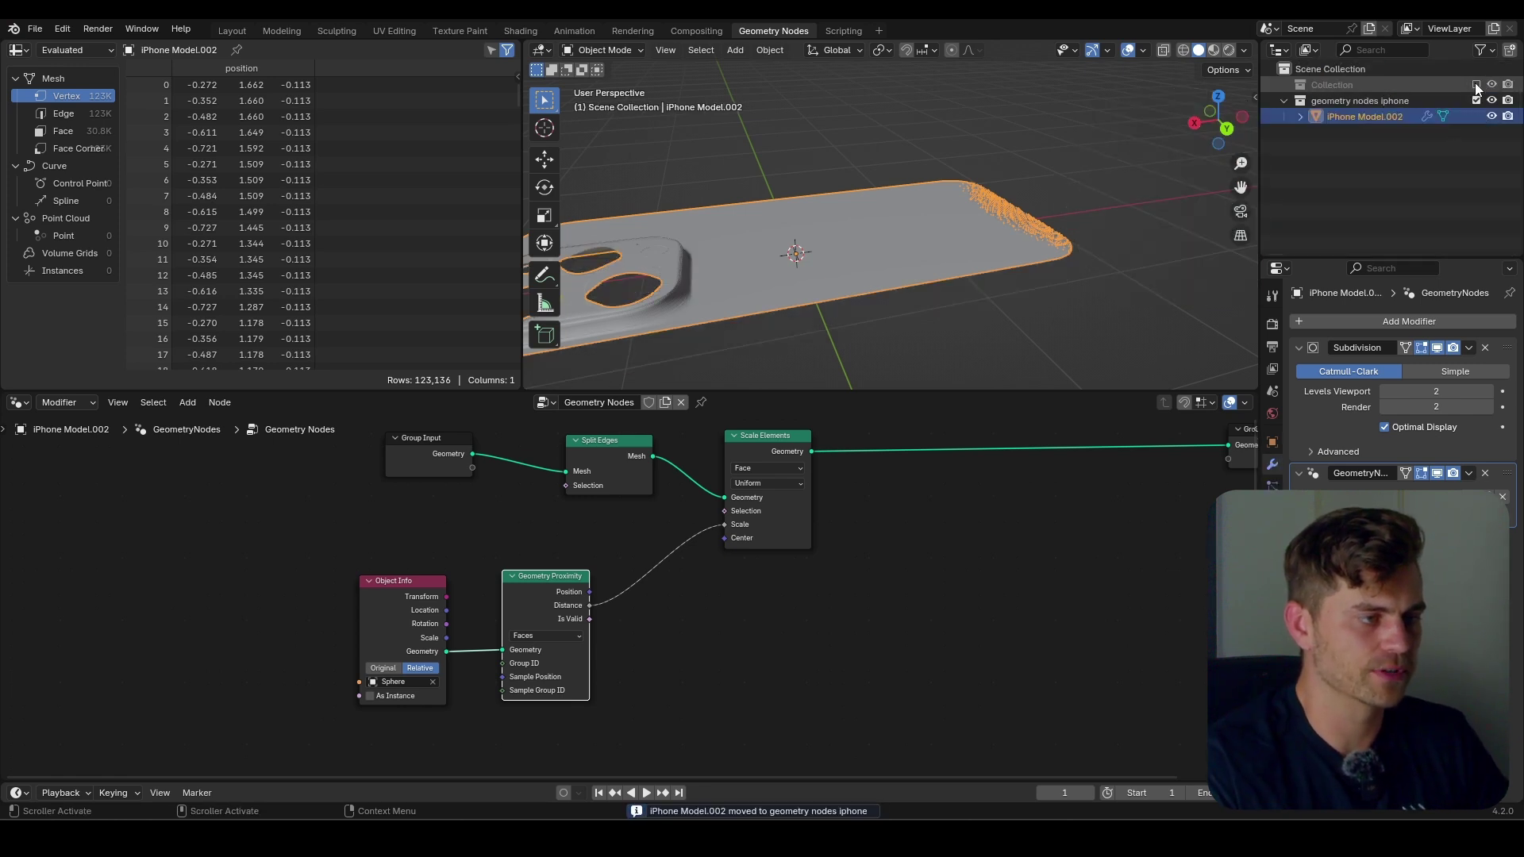
pyautogui.click(1475, 85)
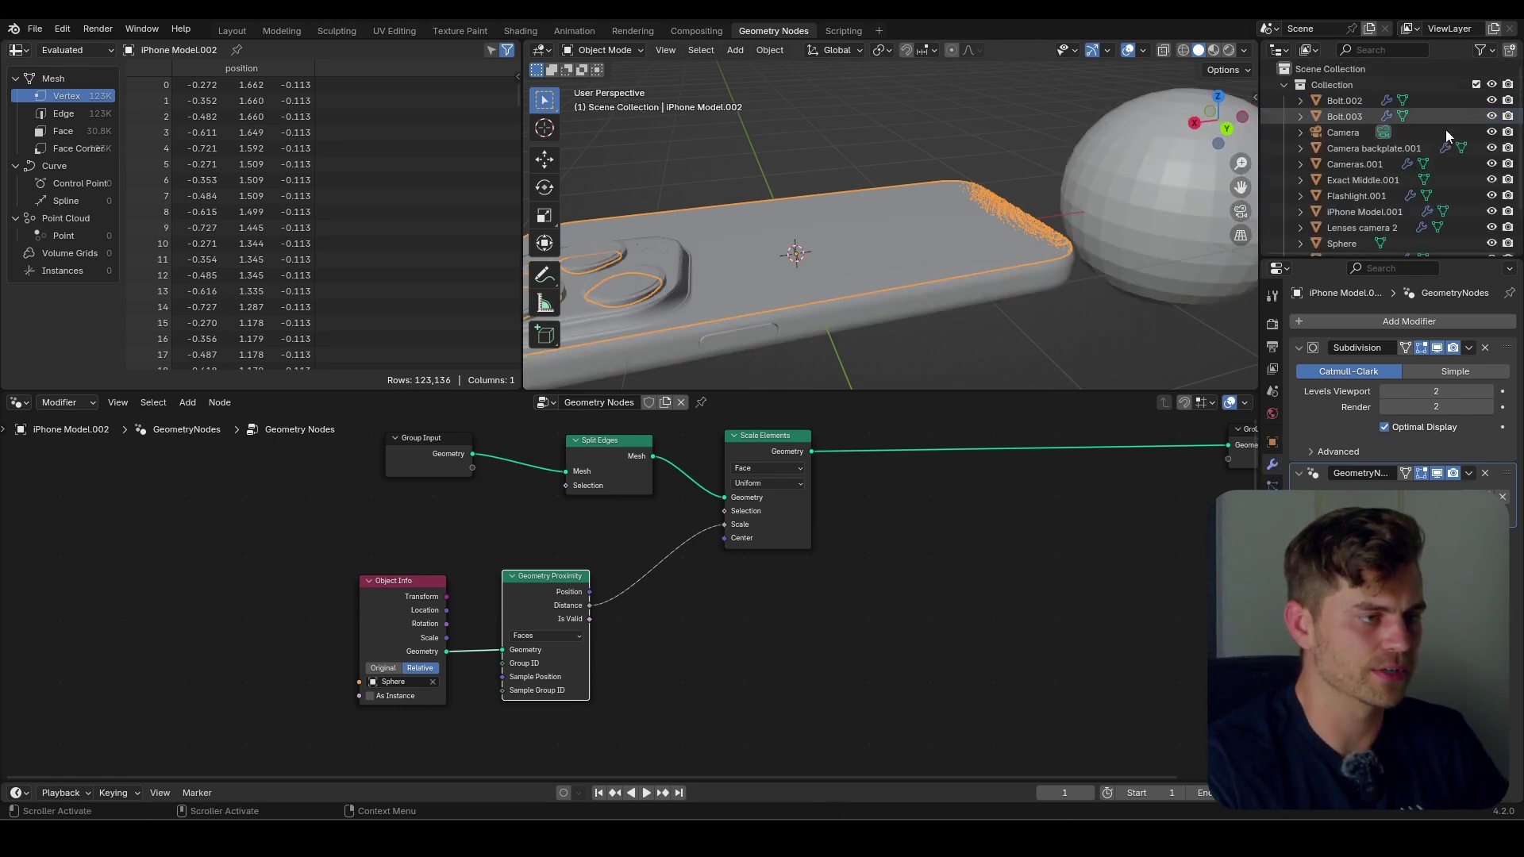
# Move the sphere to a new collection named "proximity" and exclude the original Collection from the view layer.
pyautogui.scroll(-3, 1433, 147)
pyautogui.click(1354, 193)
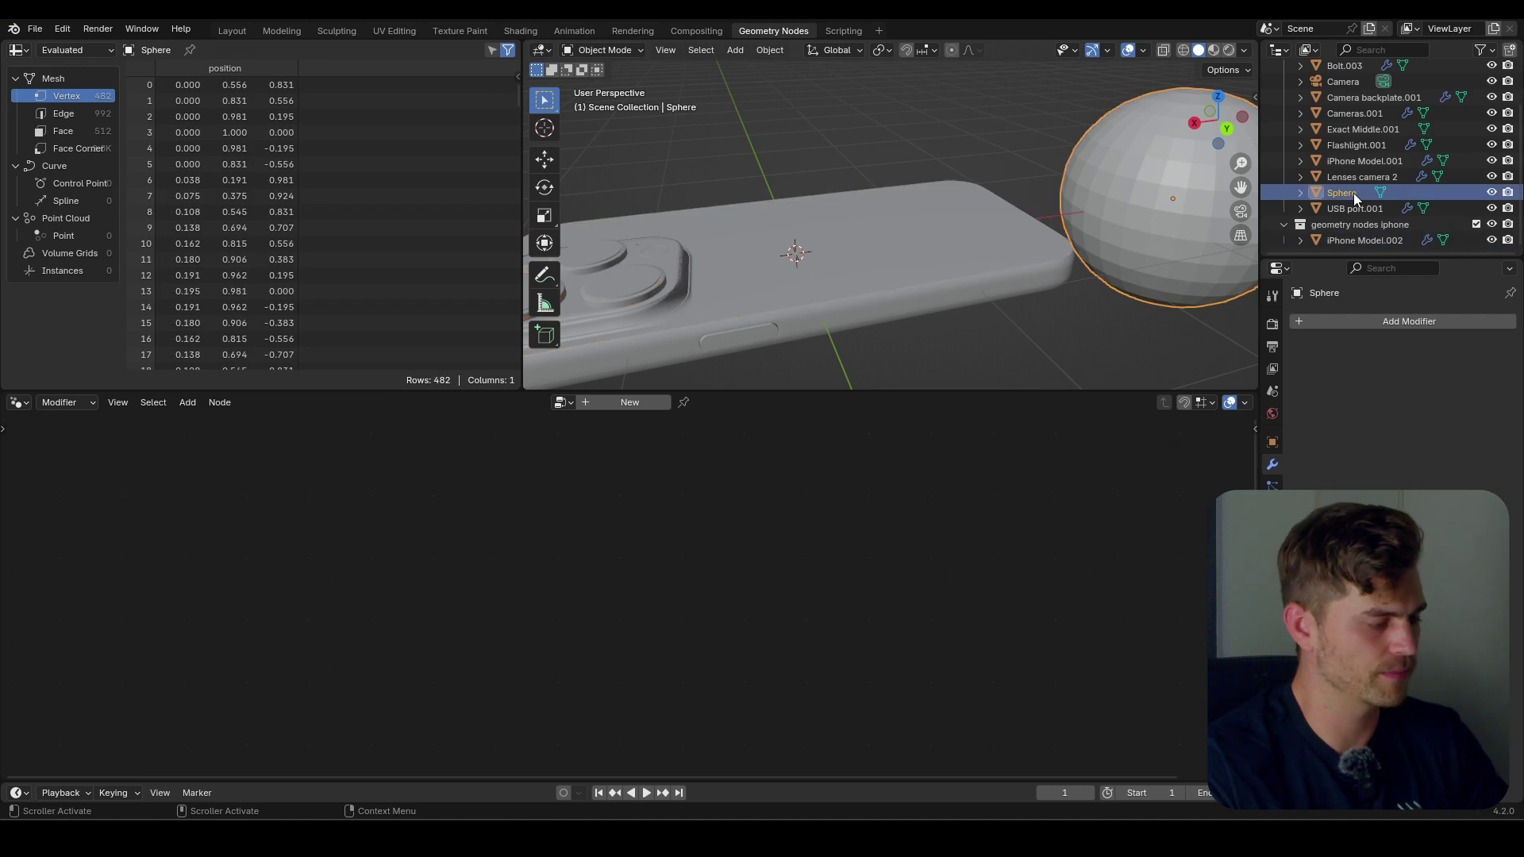
pyautogui.press('m')
pyautogui.click(1350, 192)
pyautogui.write('pro')
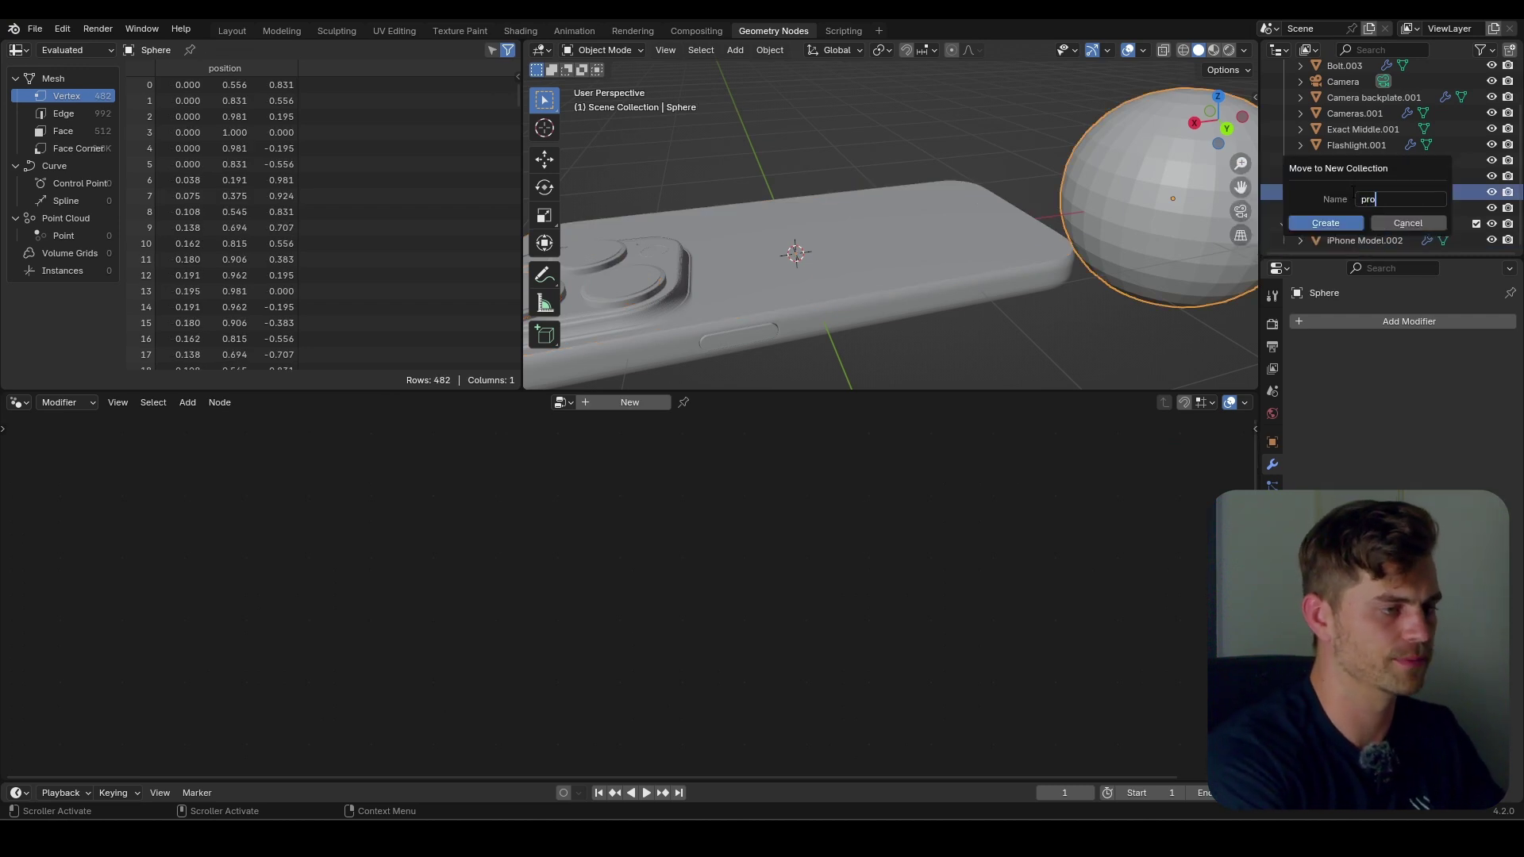
pyautogui.write('ximity')
pyautogui.press('Return')
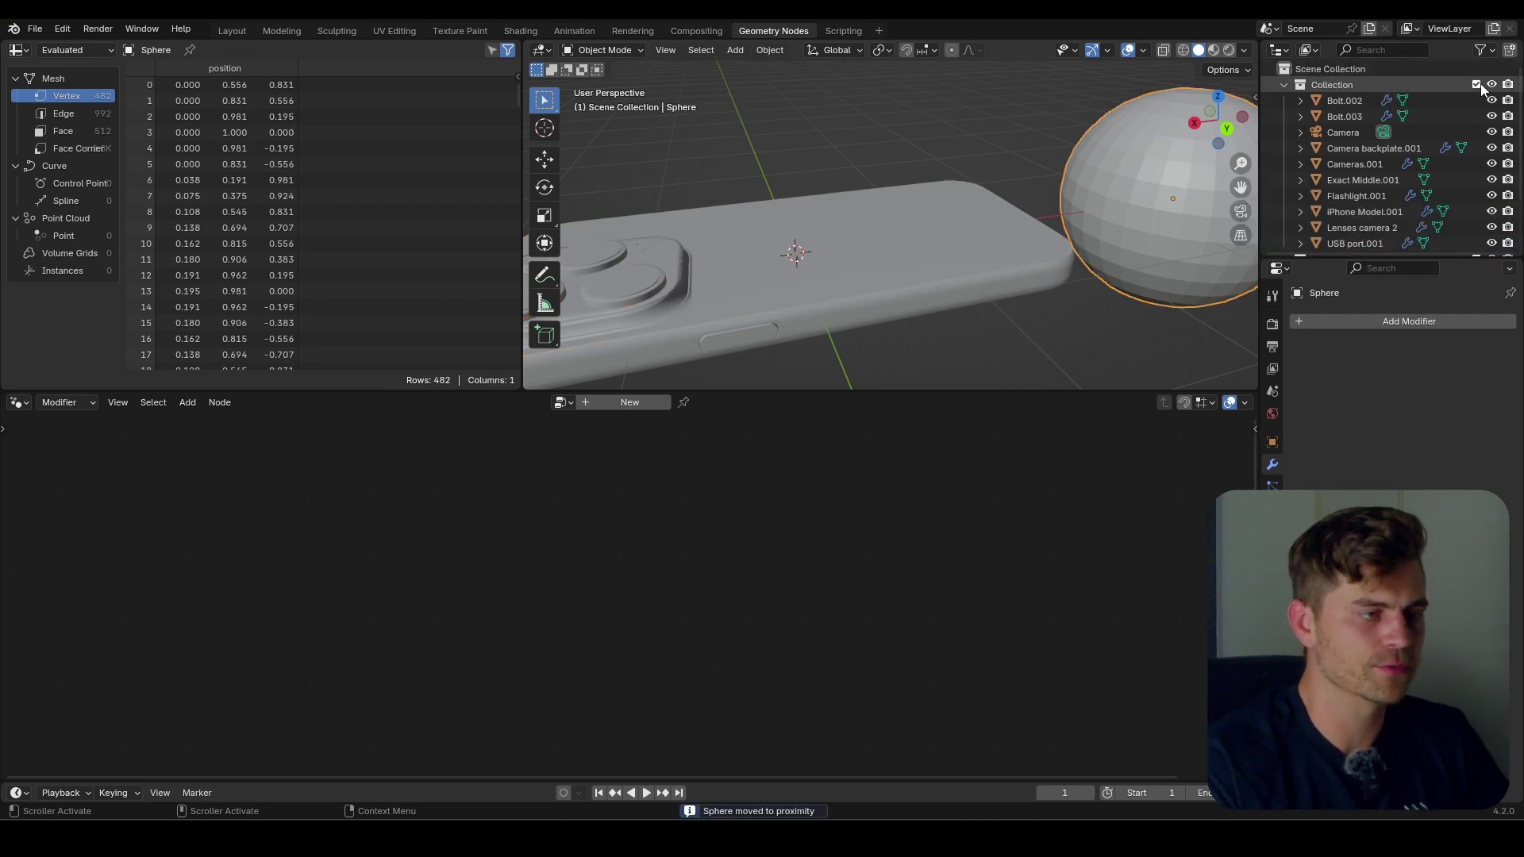
pyautogui.click(1475, 85)
# Test the proximity effect by moving the sphere along the X axis over the middle of the phone's back.
pyautogui.moveTo(801, 217); pyautogui.dragTo(785, 286, button='middle')
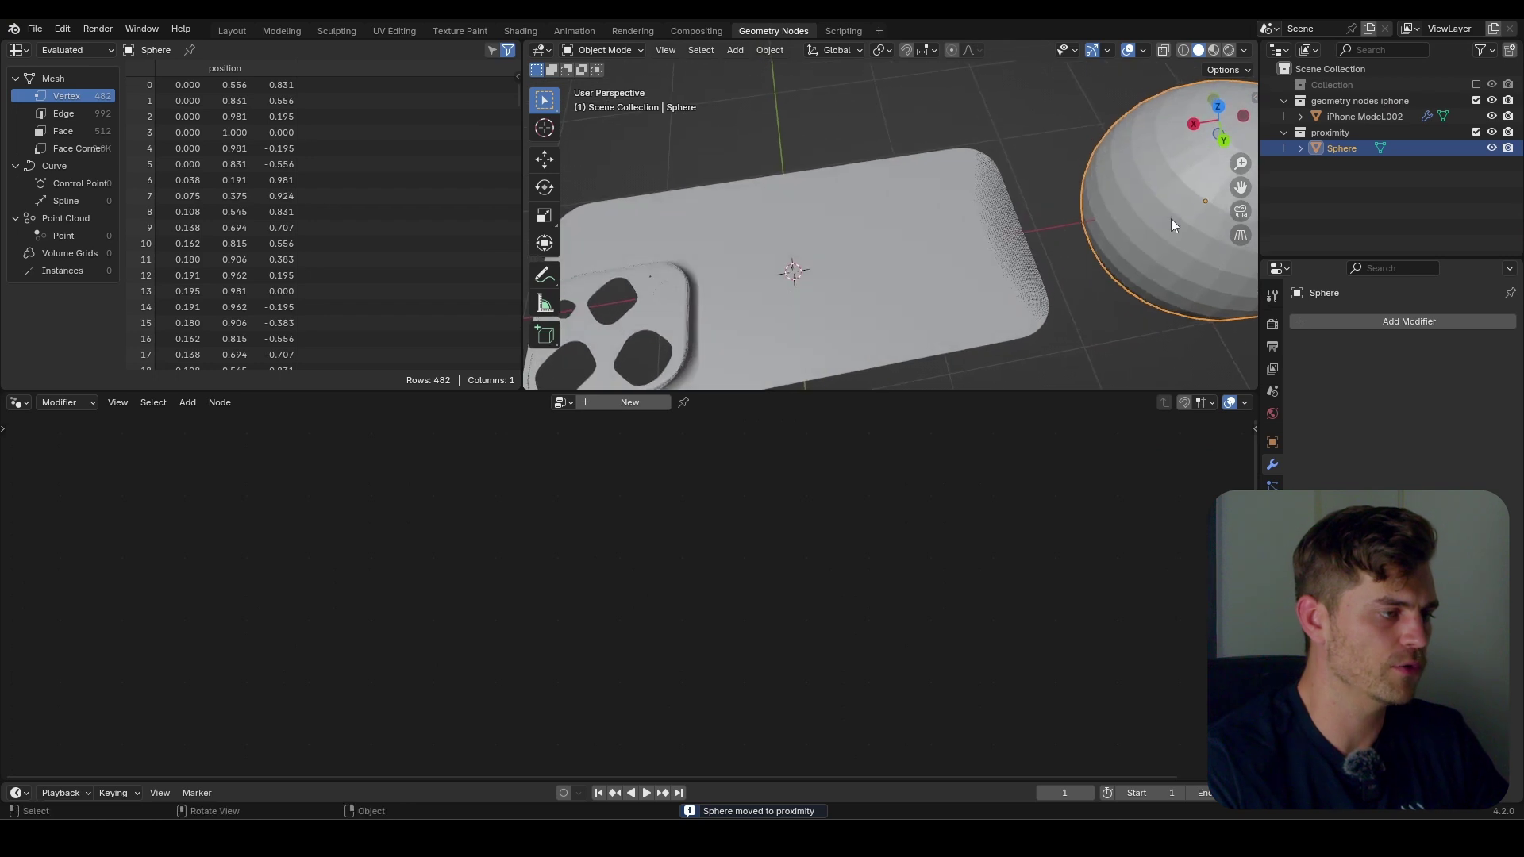
pyautogui.scroll(-2, 1169, 217)
pyautogui.press('g')
pyautogui.press('x')
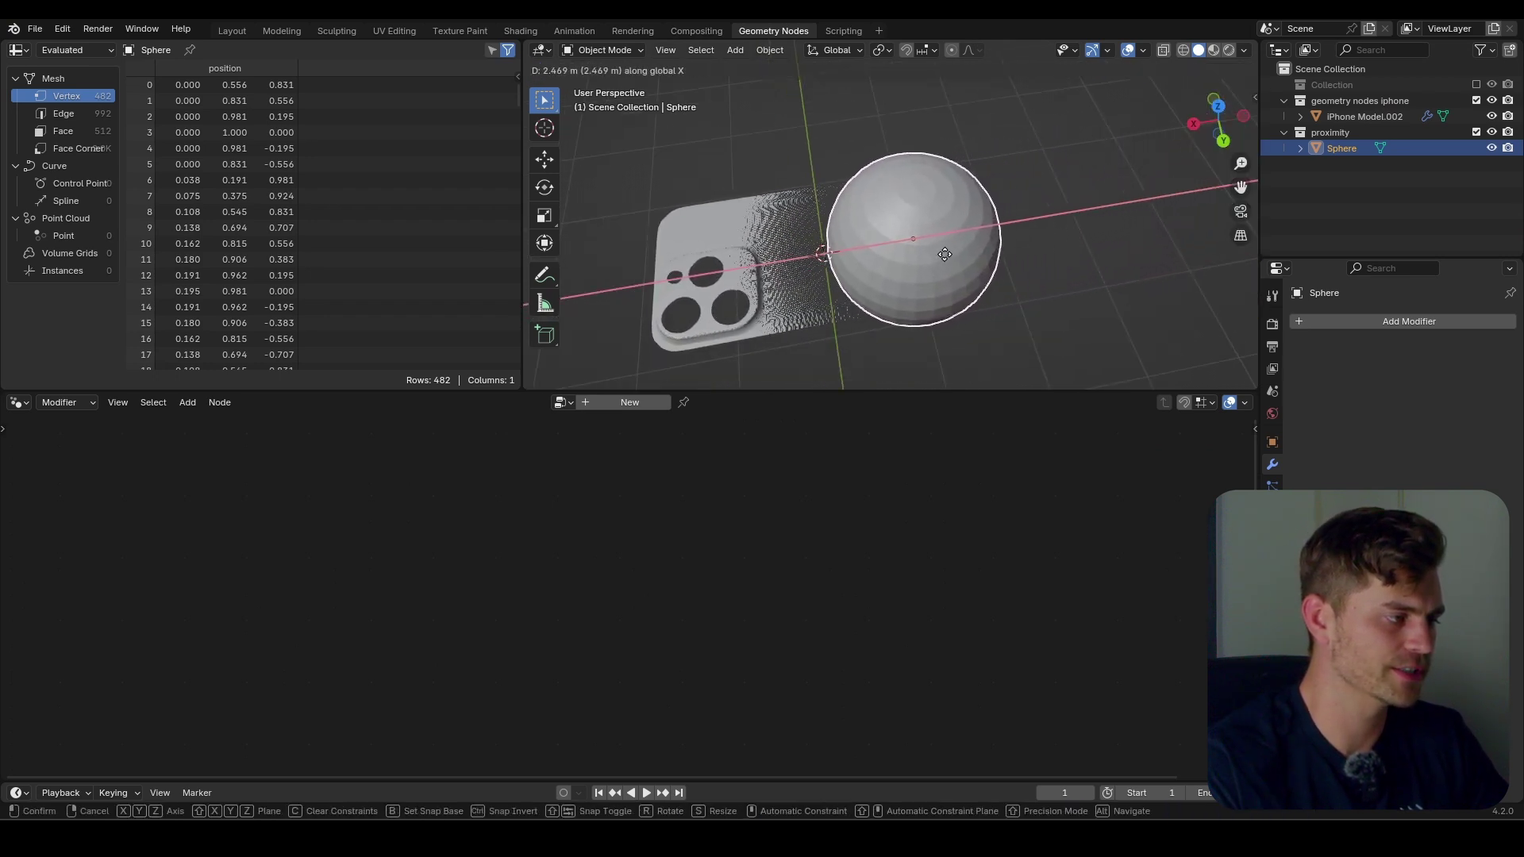
pyautogui.rightClick(896, 270)
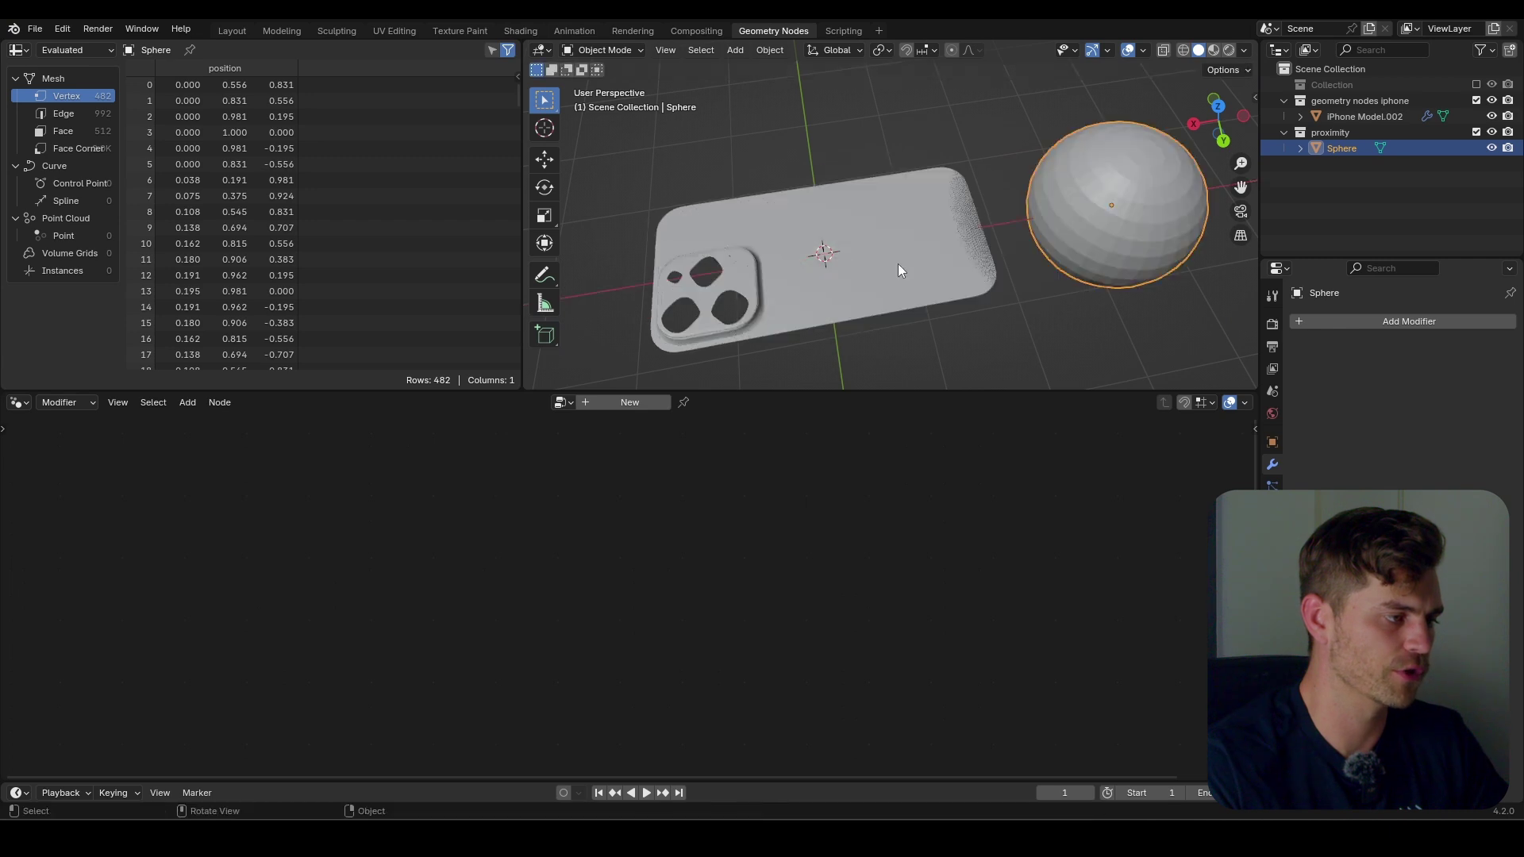
pyautogui.press('g')
pyautogui.press('x')
pyautogui.click(884, 259)
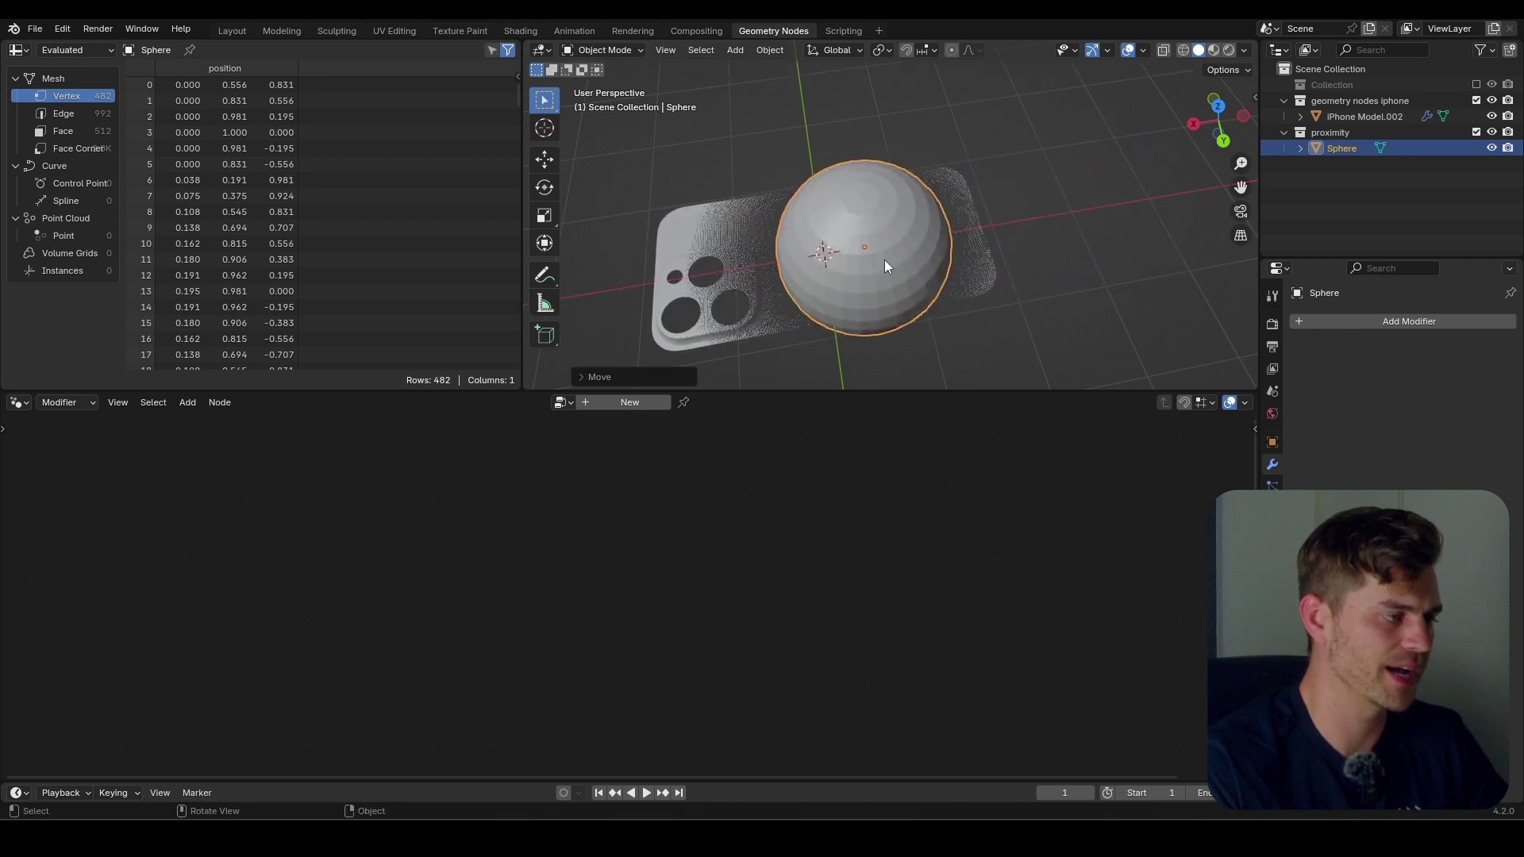
# Return the sphere along the X axis to beside the phone and try scaling it up.
pyautogui.press('s')
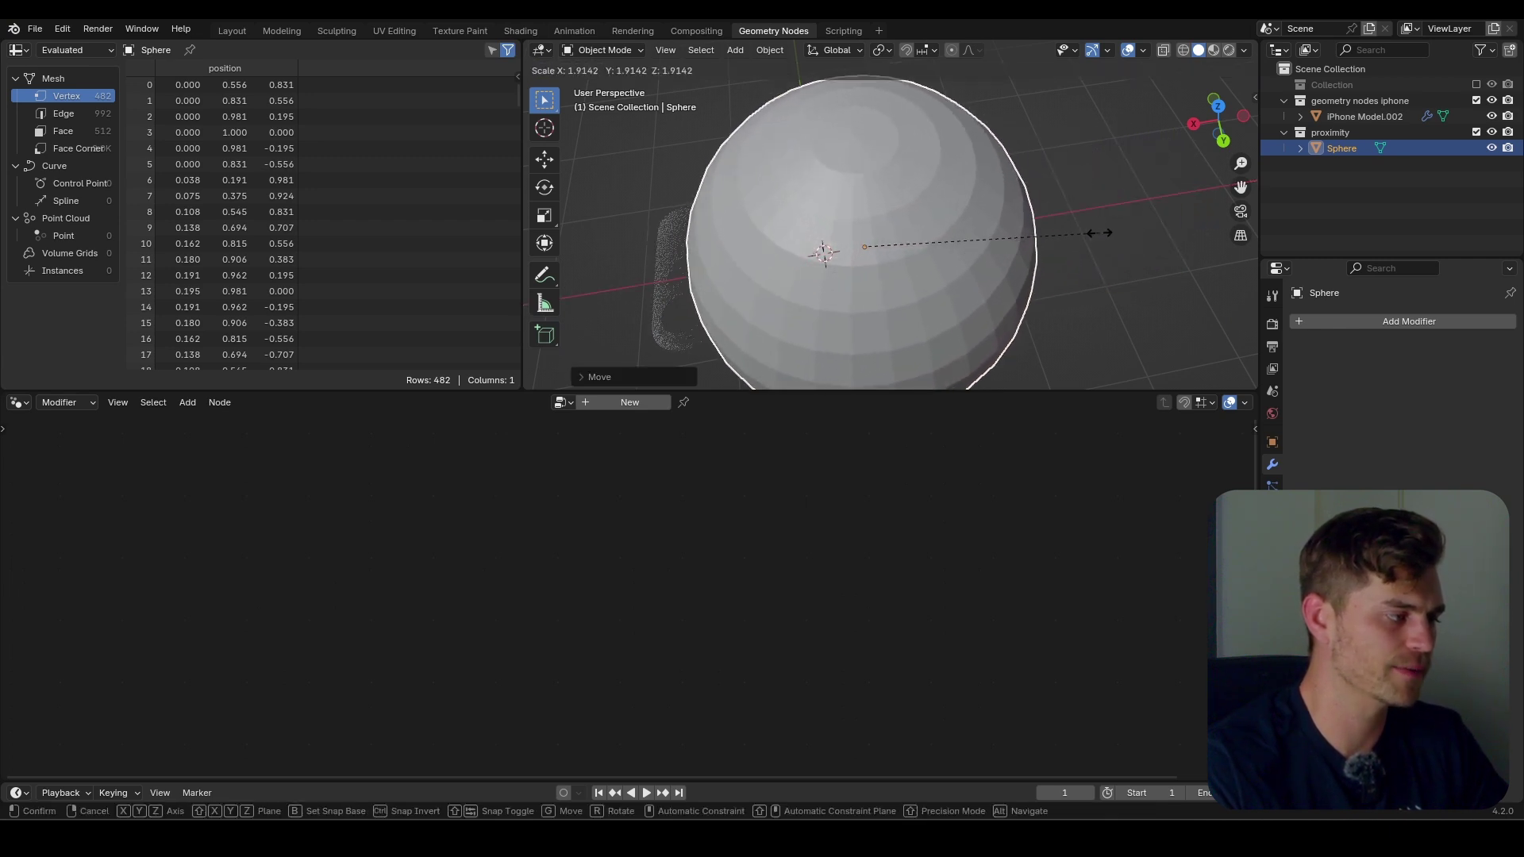
pyautogui.rightClick(1030, 229)
pyautogui.press('g')
pyautogui.press('x')
pyautogui.click(1247, 203)
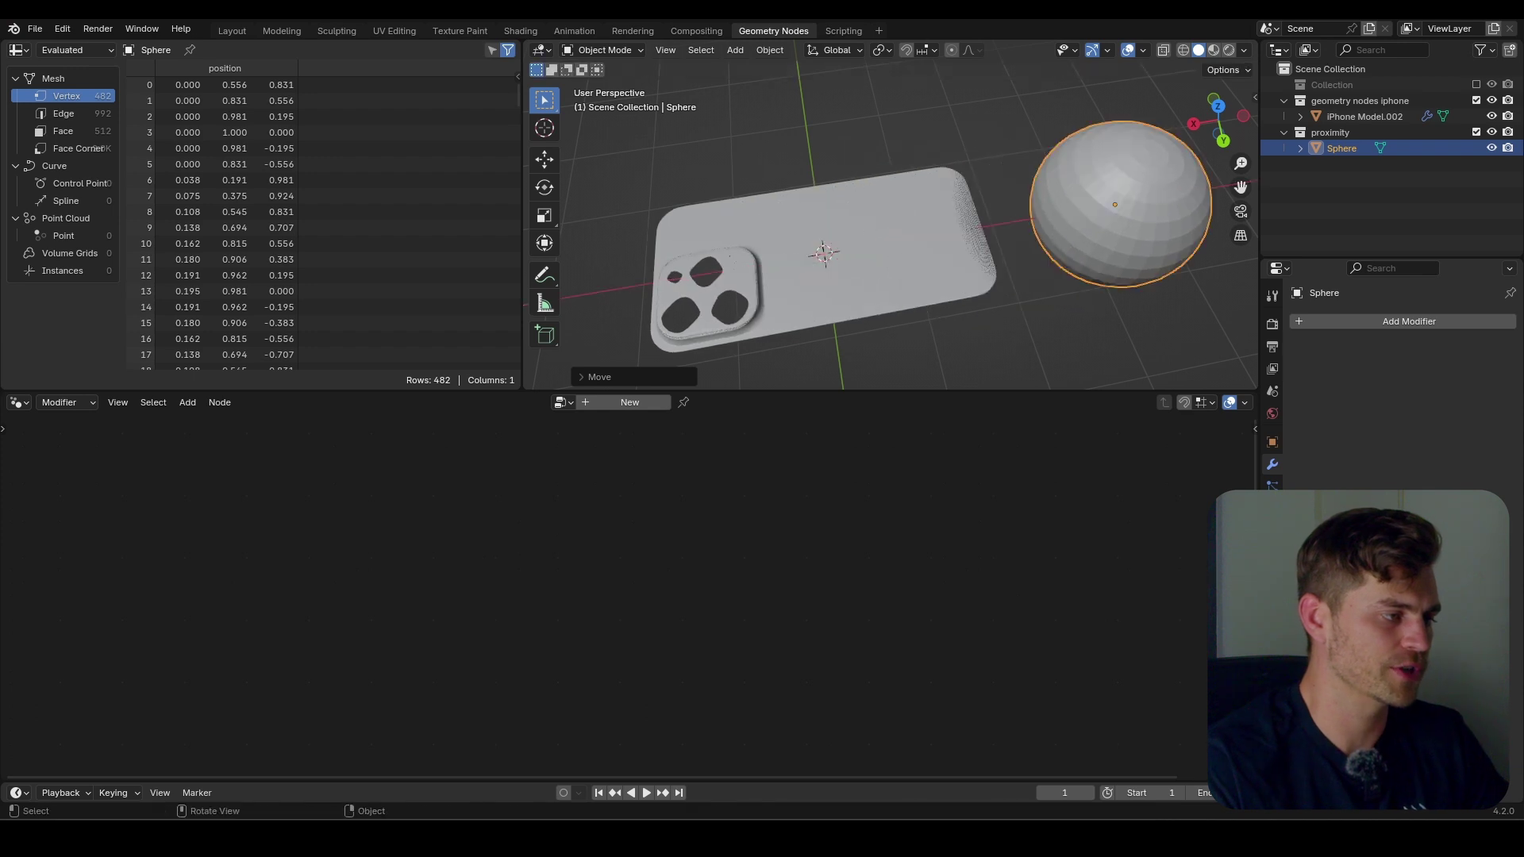
pyautogui.press('s')
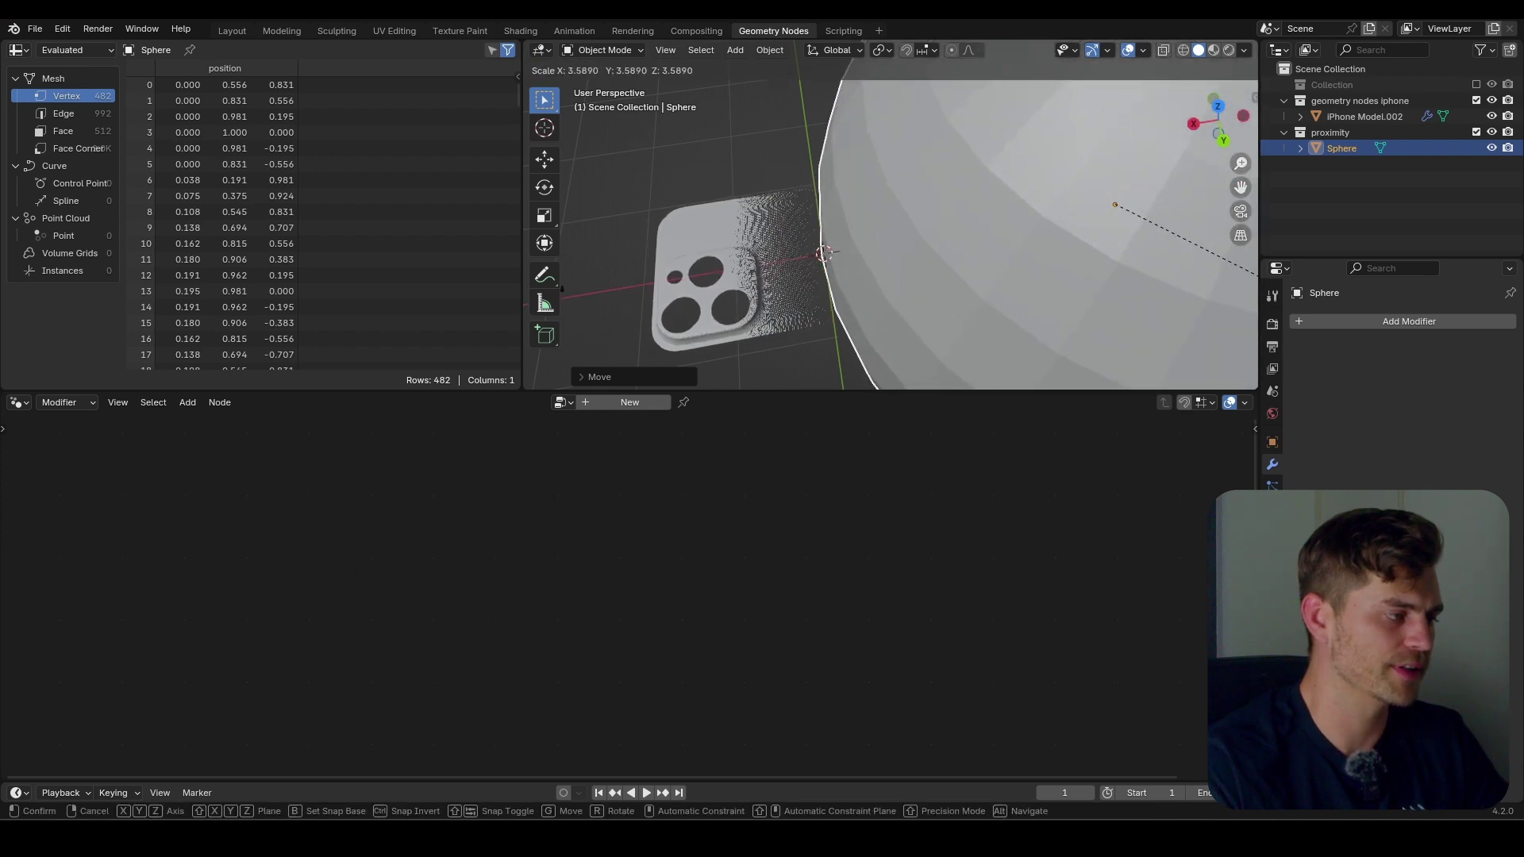
pyautogui.press('Escape')
# Insert a Map Range node between the Geometry Proximity distance and the Scale Elements scale in the phone back's node tree.
pyautogui.click(890, 284)
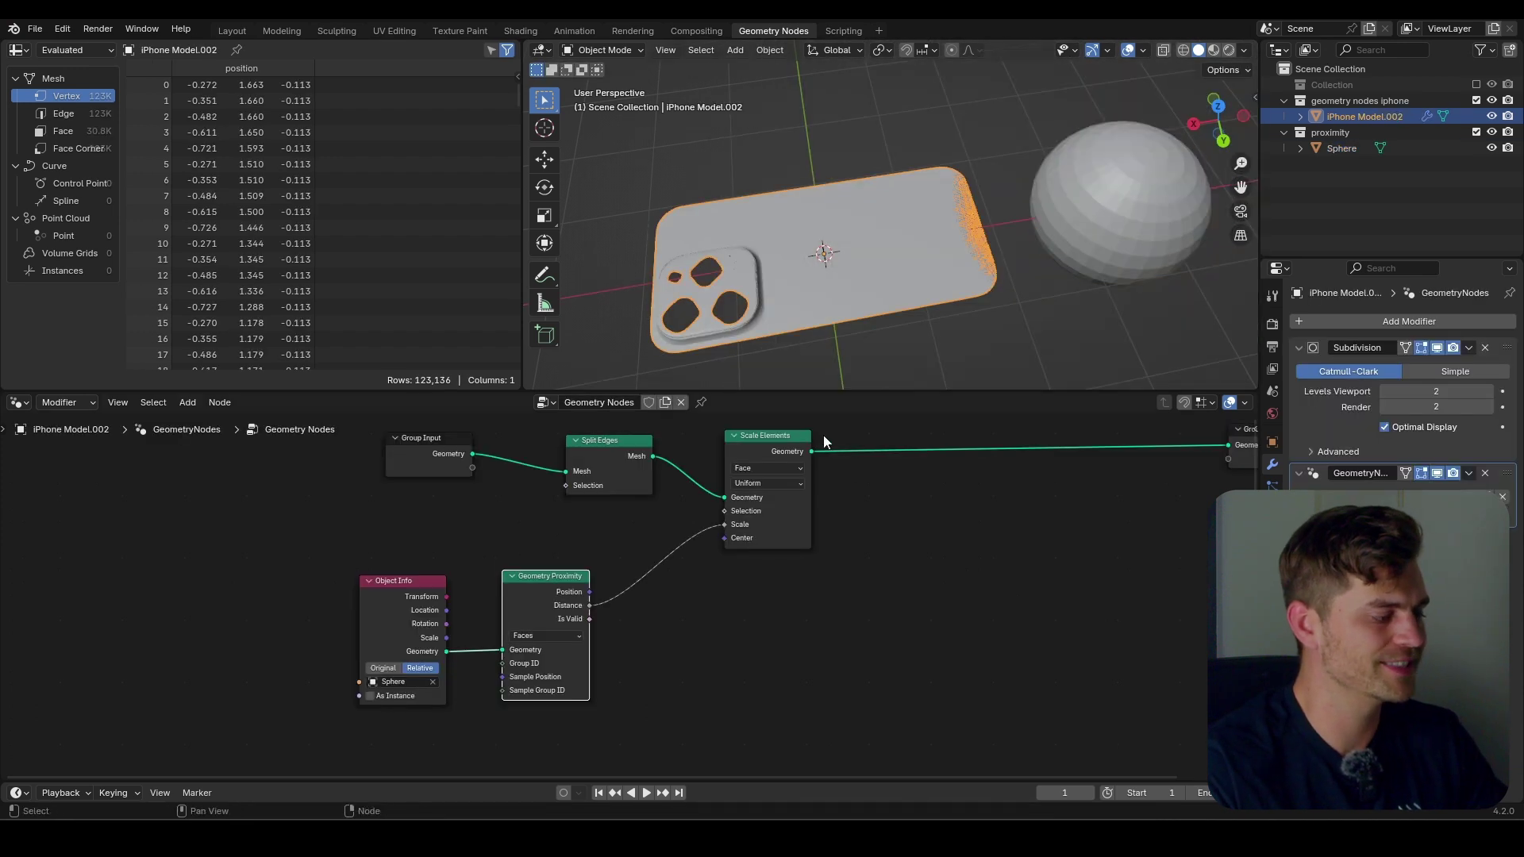
pyautogui.scroll(8, 898, 294)
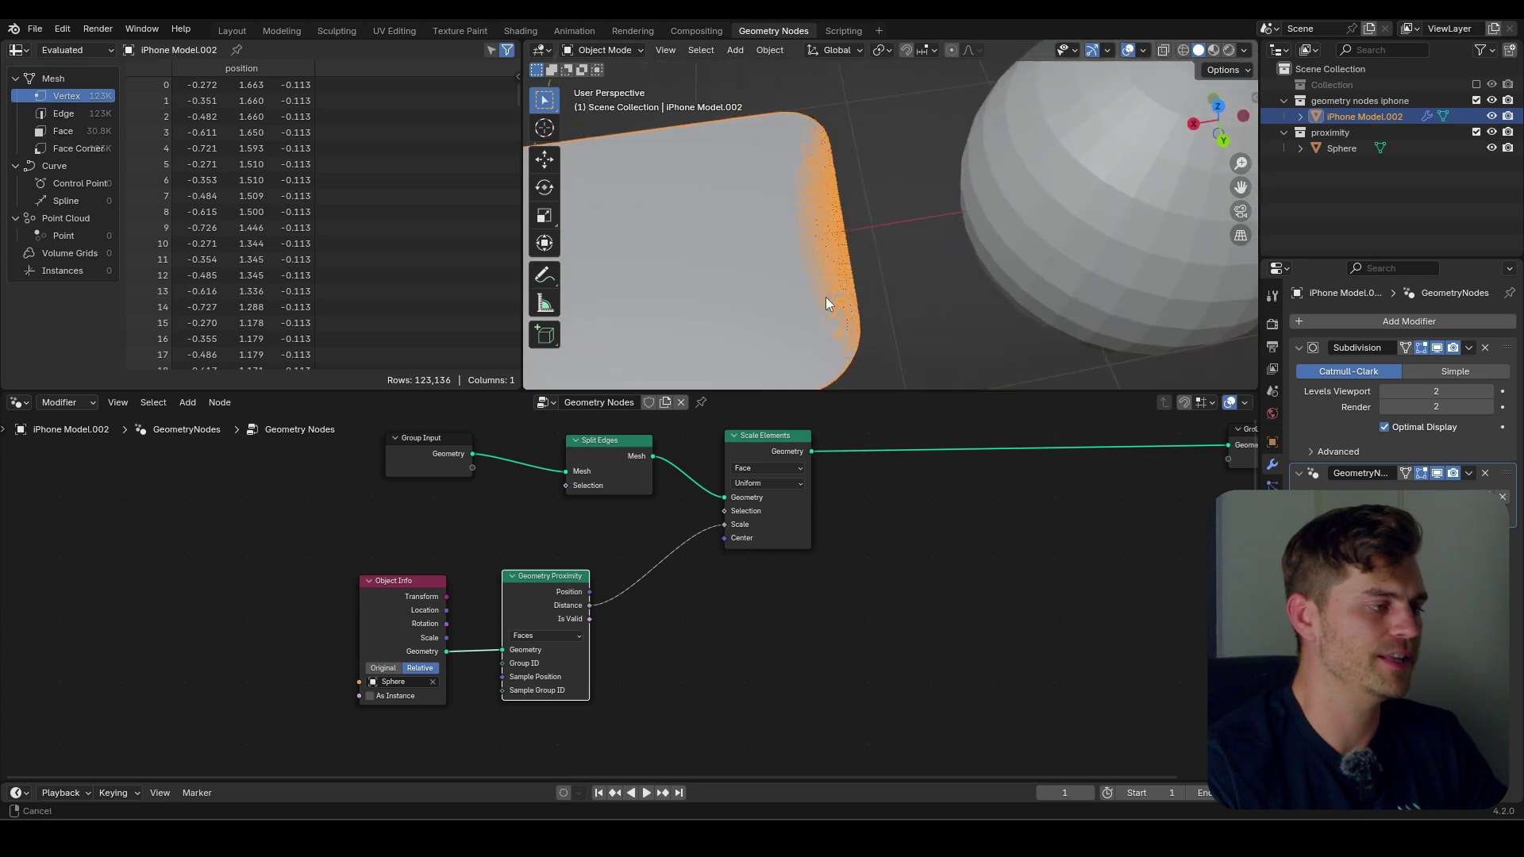
pyautogui.scroll(-5, 952, 270)
pyautogui.scroll(2, 898, 321)
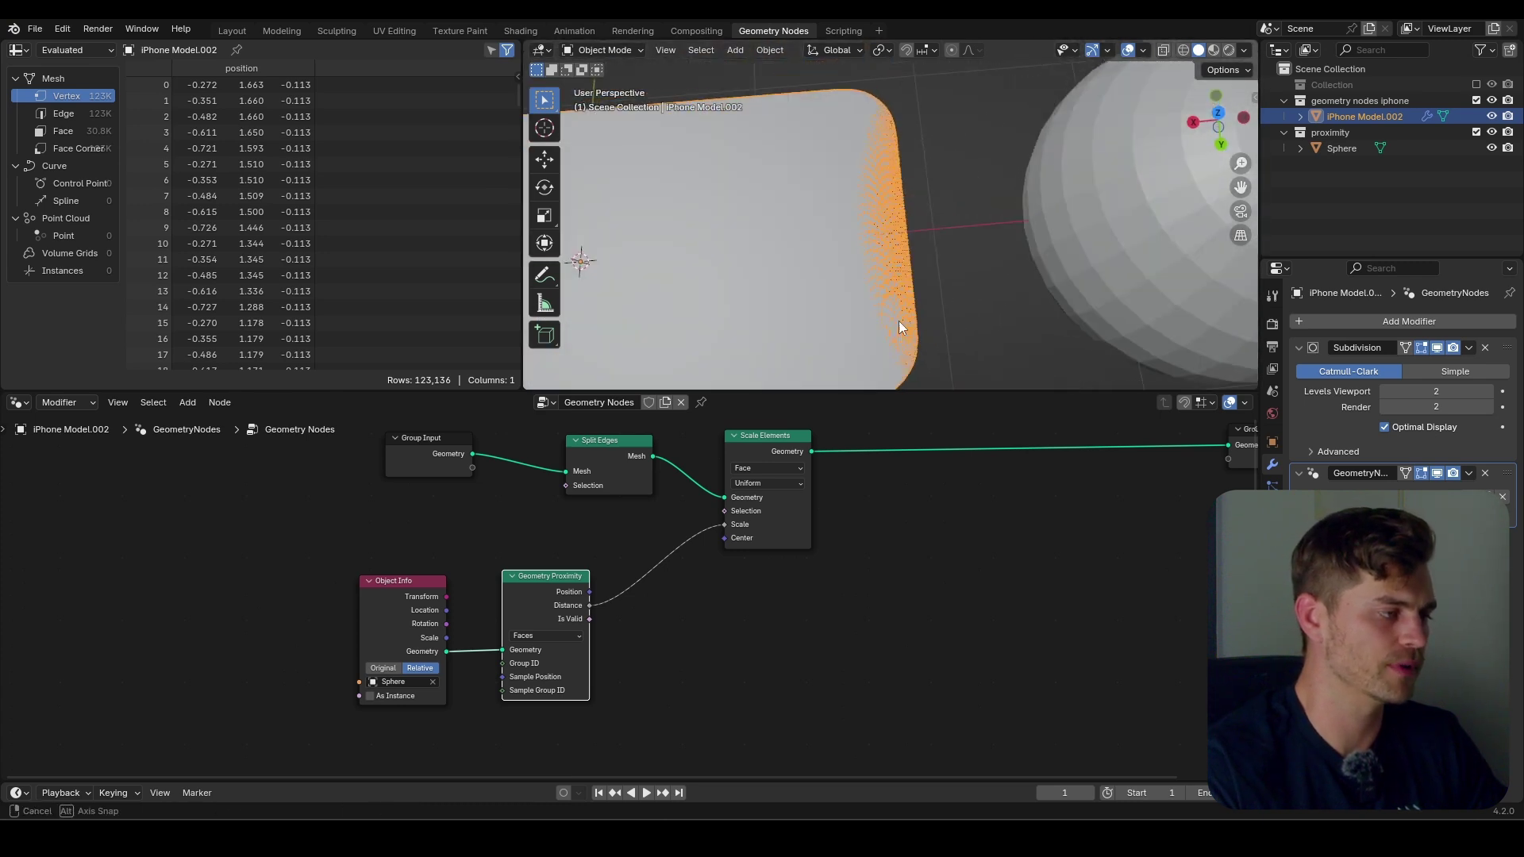
pyautogui.moveTo(720, 605); pyautogui.dragTo(727, 638, button='middle')
pyautogui.hotkey('shift', 'a')
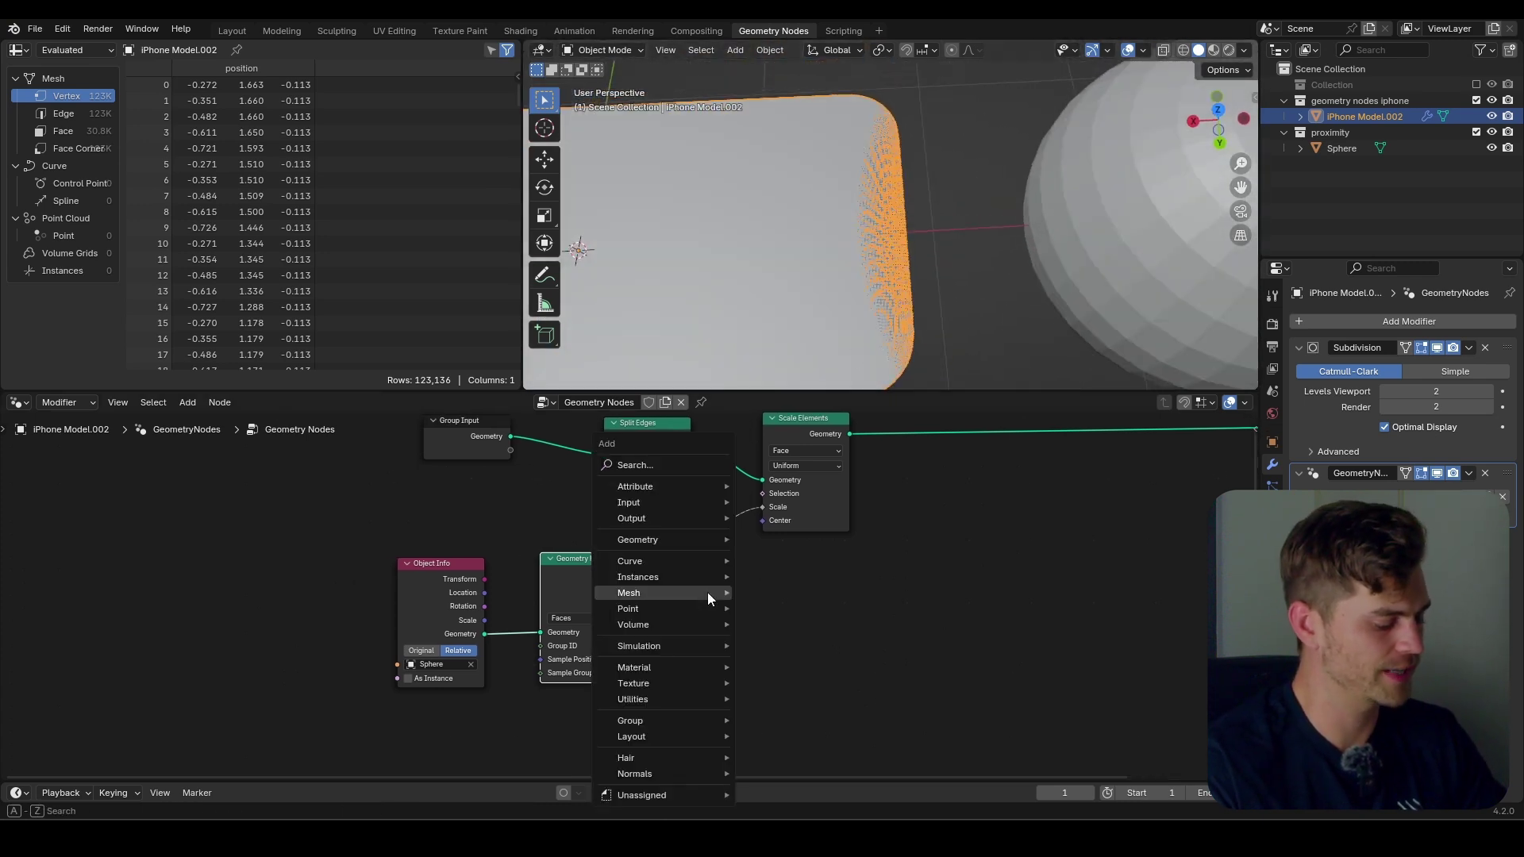
pyautogui.write('map range')
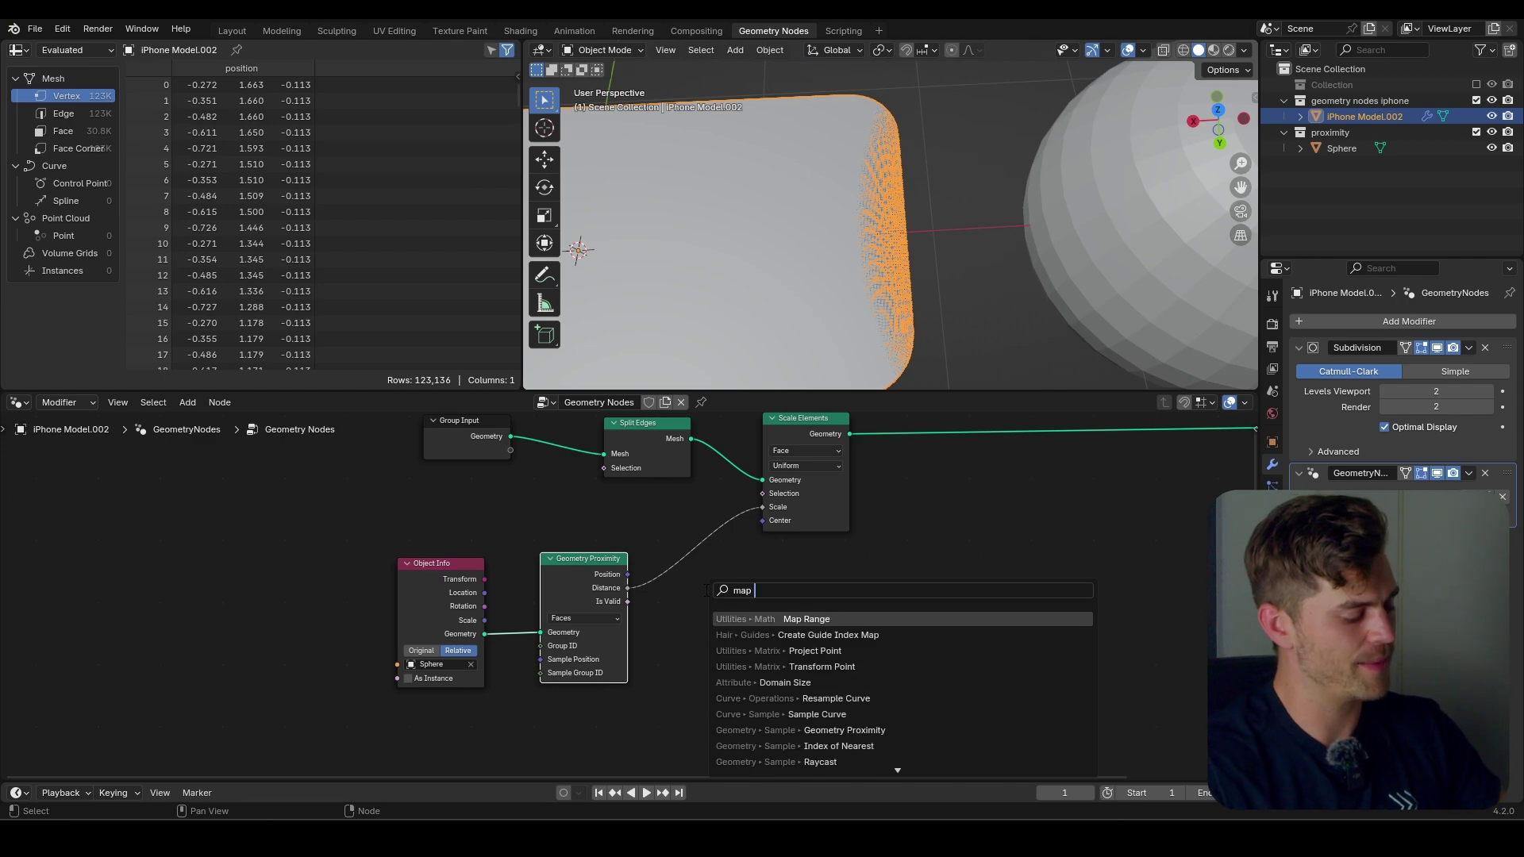
pyautogui.click(824, 618)
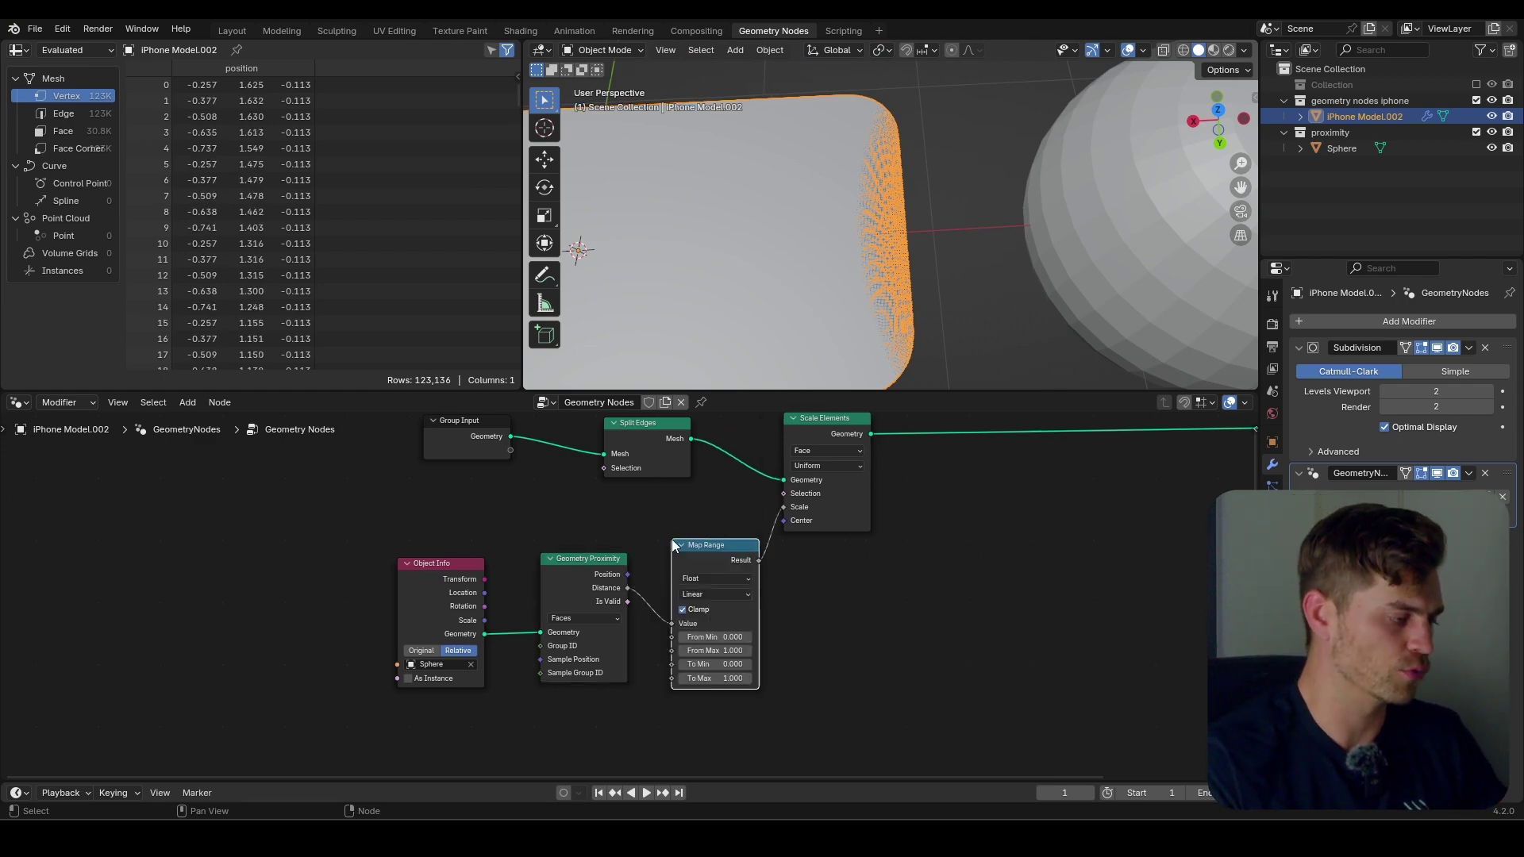
pyautogui.click(670, 587)
# Try adjusting the Map Range node's From Max and To Max values while checking the faces at the phone's edge.
pyautogui.scroll(3, 715, 634)
pyautogui.moveTo(765, 682); pyautogui.dragTo(833, 682)
pyautogui.hotkey('ctrl', 'z')
pyautogui.scroll(4, 919, 313)
pyautogui.scroll(2, 921, 325)
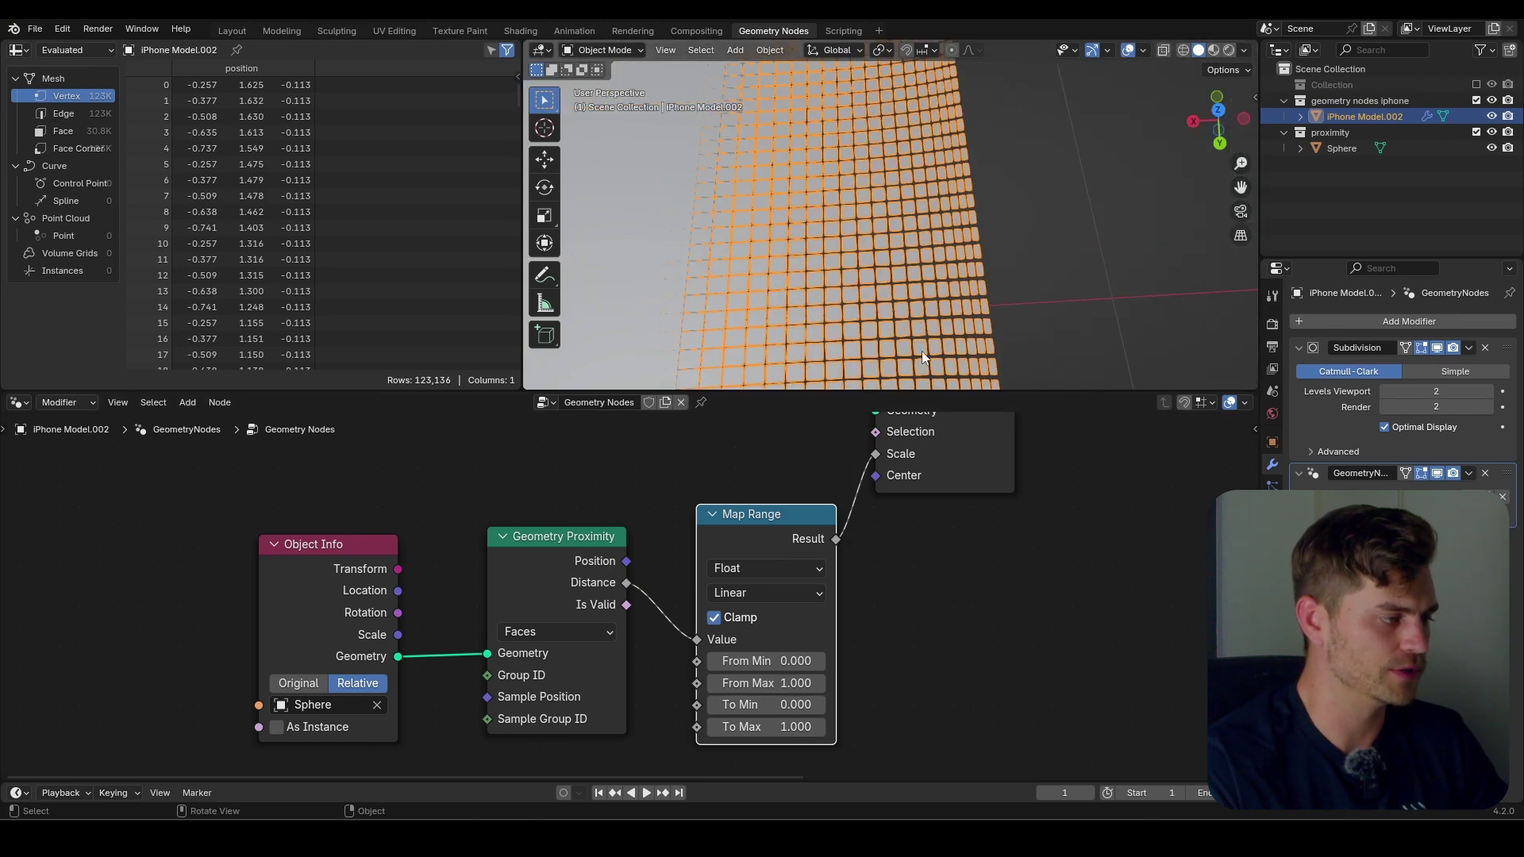
pyautogui.moveTo(761, 727)
pyautogui.mouseDown()
pyautogui.moveTo(776, 727)
pyautogui.moveTo(742, 727)
pyautogui.mouseUp()
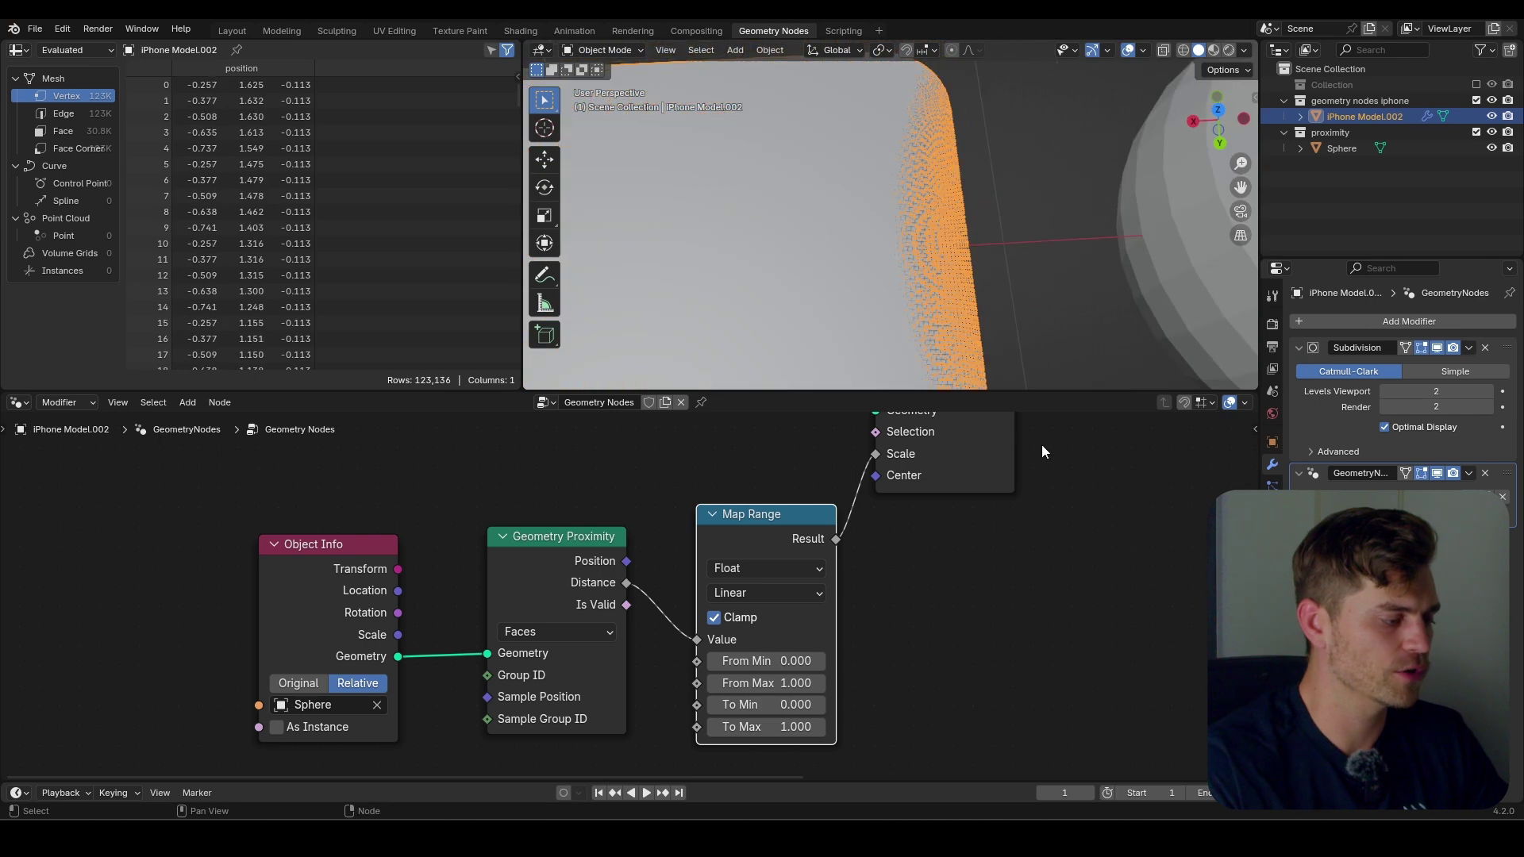
# Move the sphere along the X axis to test the mapped face scaling, and reselect the phone's back surface.
pyautogui.scroll(-4, 923, 212)
pyautogui.click(1063, 270)
pyautogui.press('g')
pyautogui.press('x')
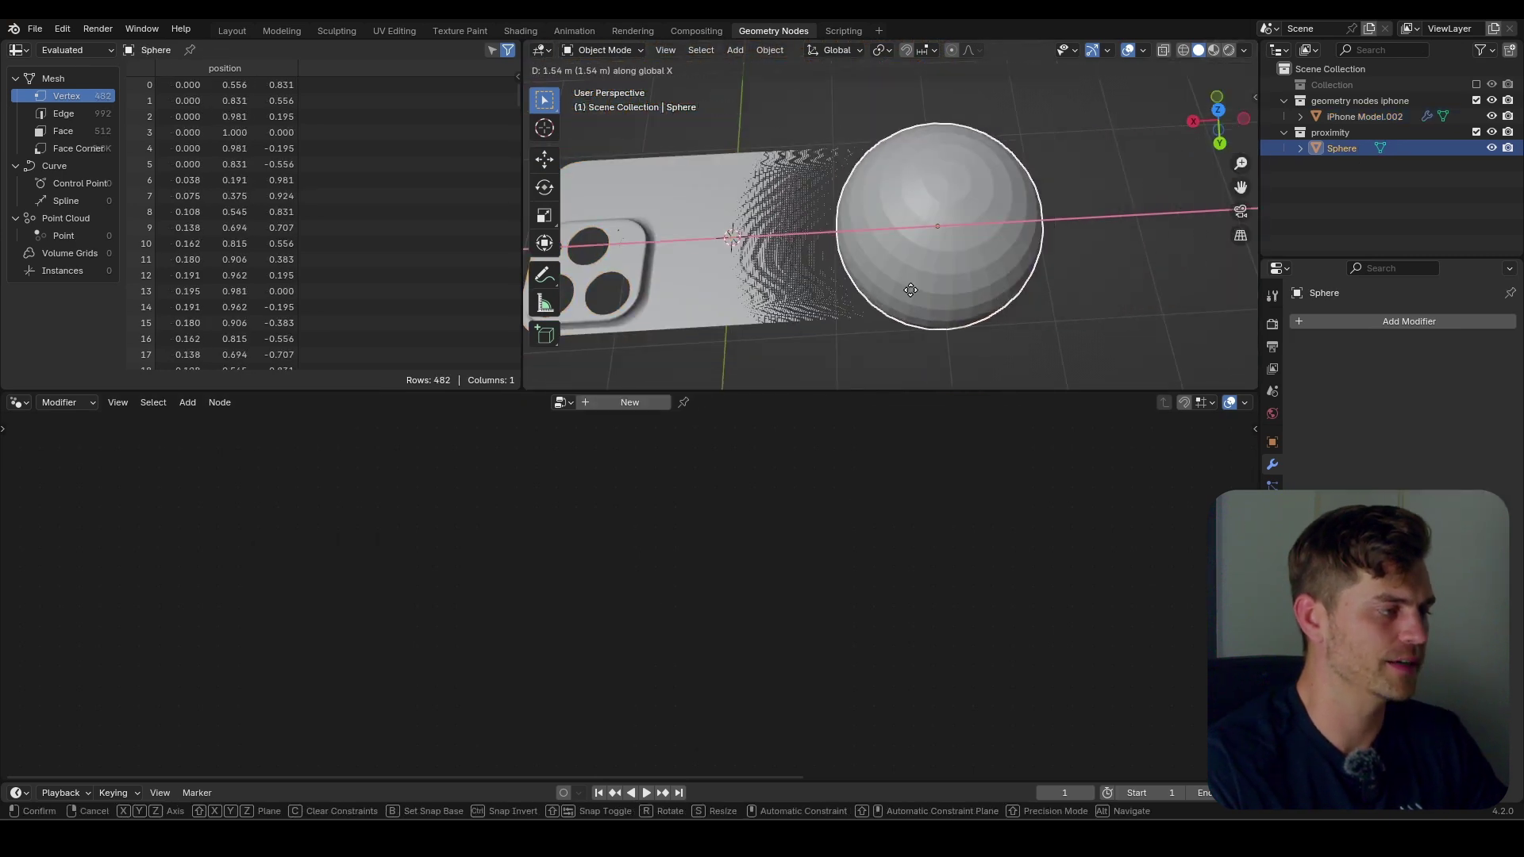
pyautogui.click(1077, 292)
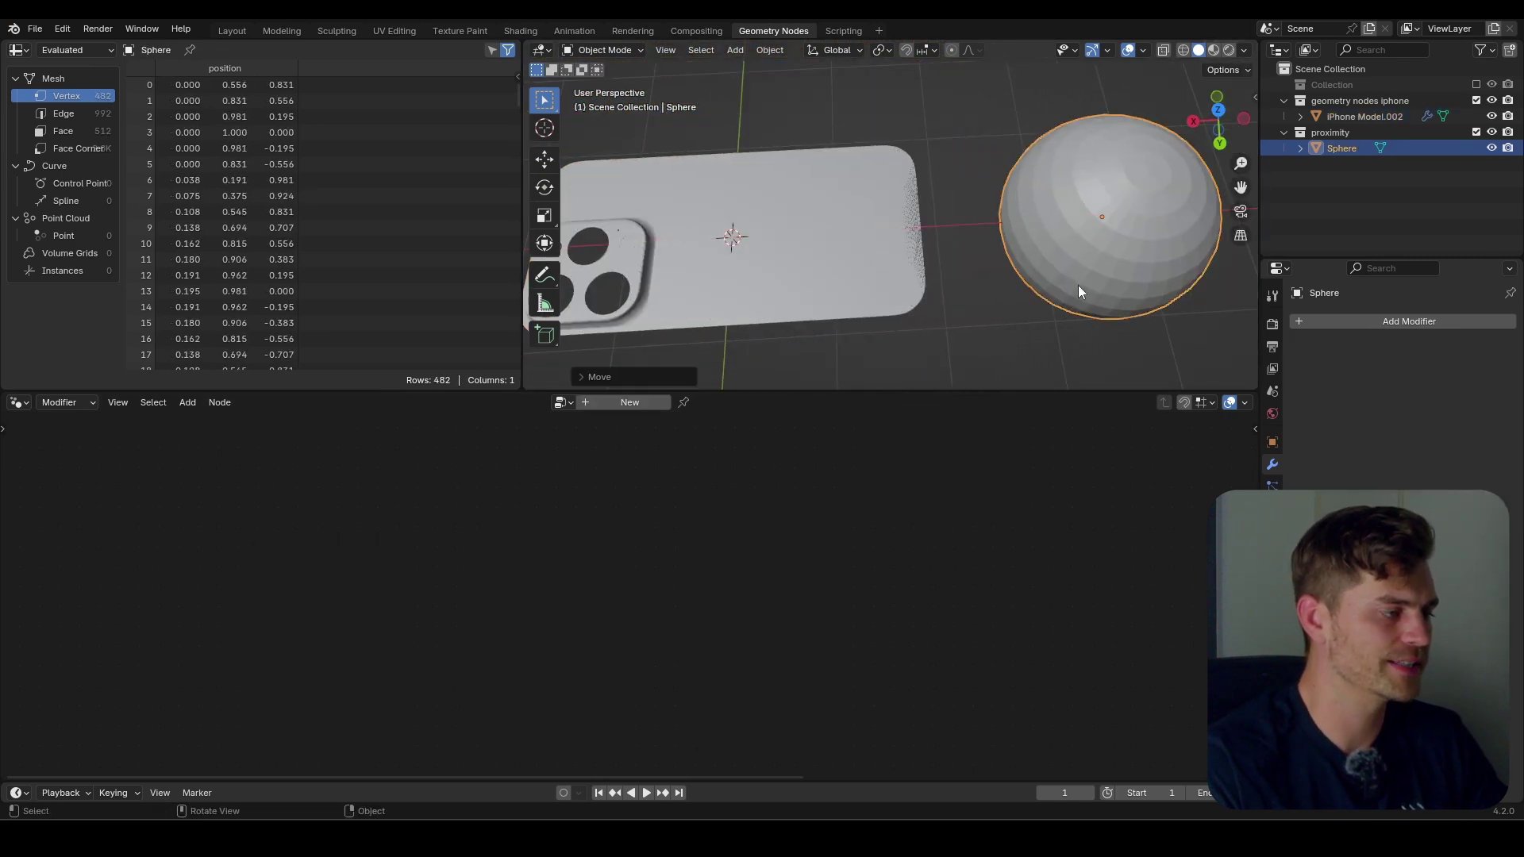
pyautogui.click(908, 235)
pyautogui.scroll(4, 931, 254)
pyautogui.scroll(-6, 932, 255)
pyautogui.scroll(2, 985, 263)
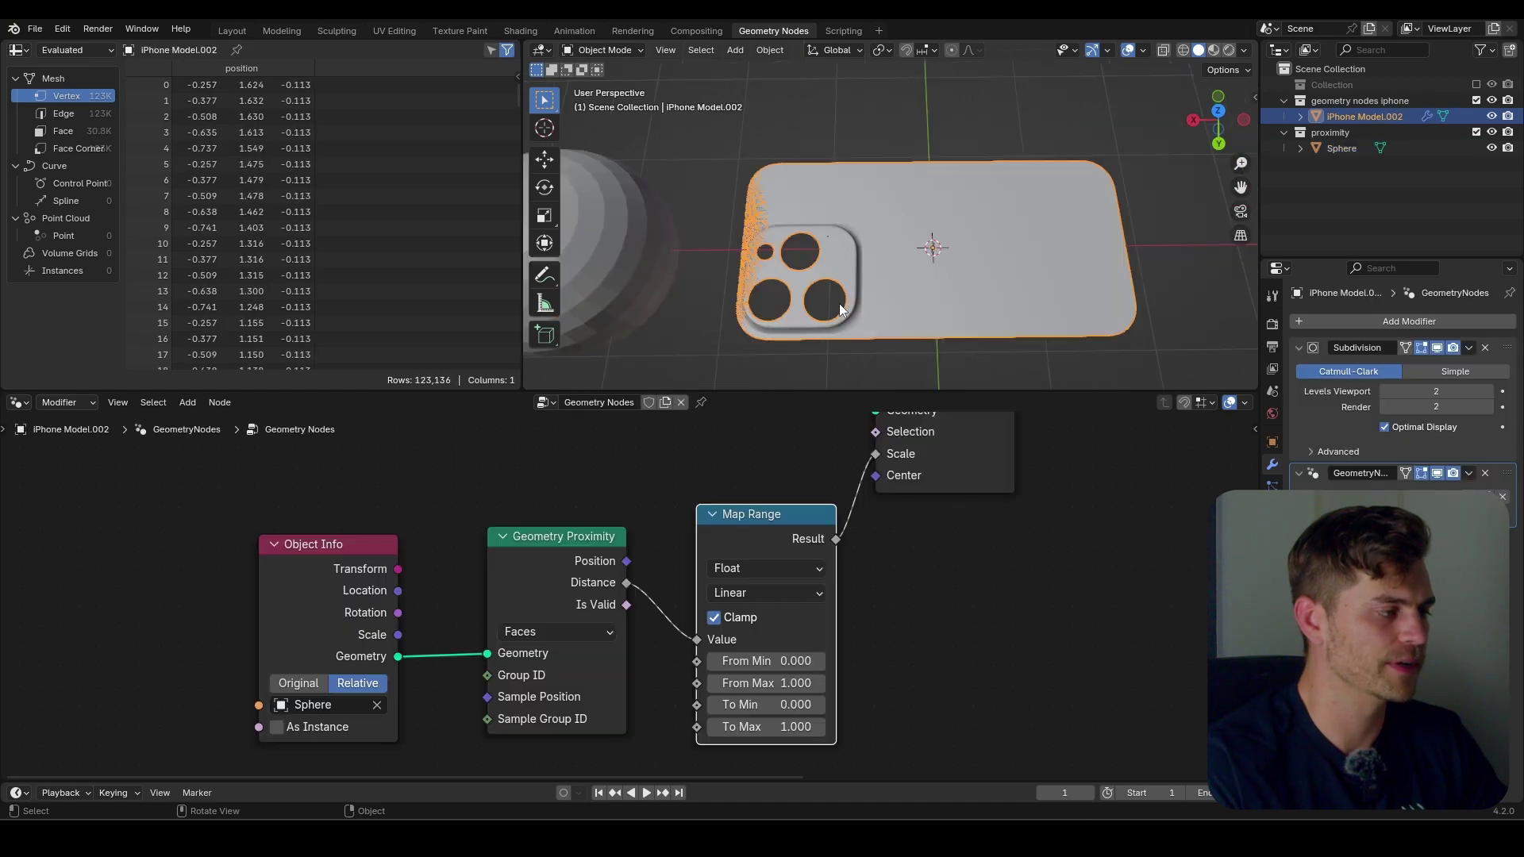
# Invert the Map Range output by setting To Min to 1 and To Max to 0.
pyautogui.scroll(4, 854, 303)
pyautogui.scroll(-4, 893, 238)
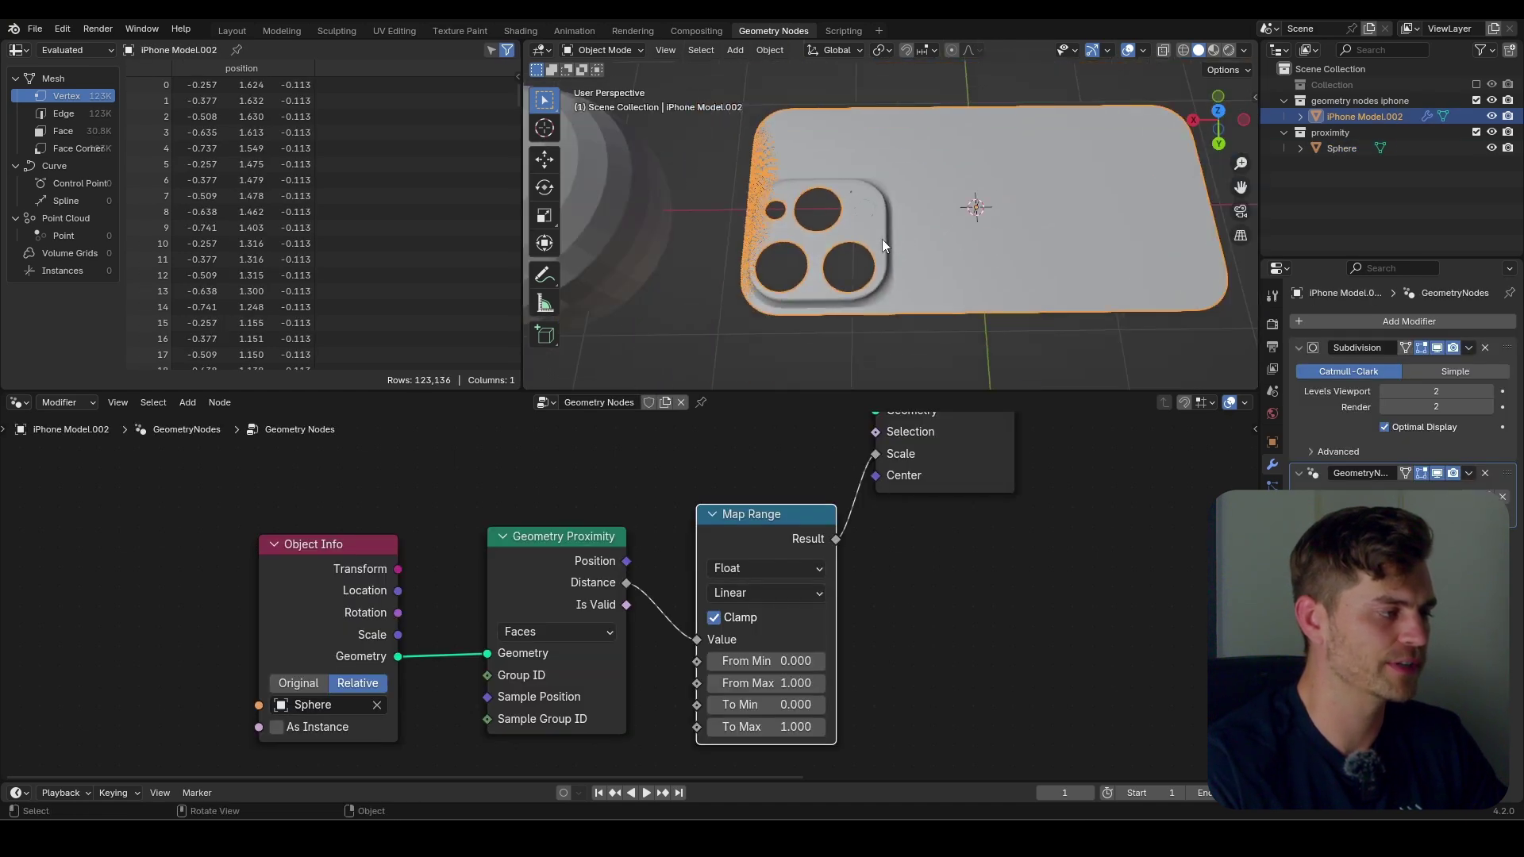
pyautogui.scroll(1, 873, 254)
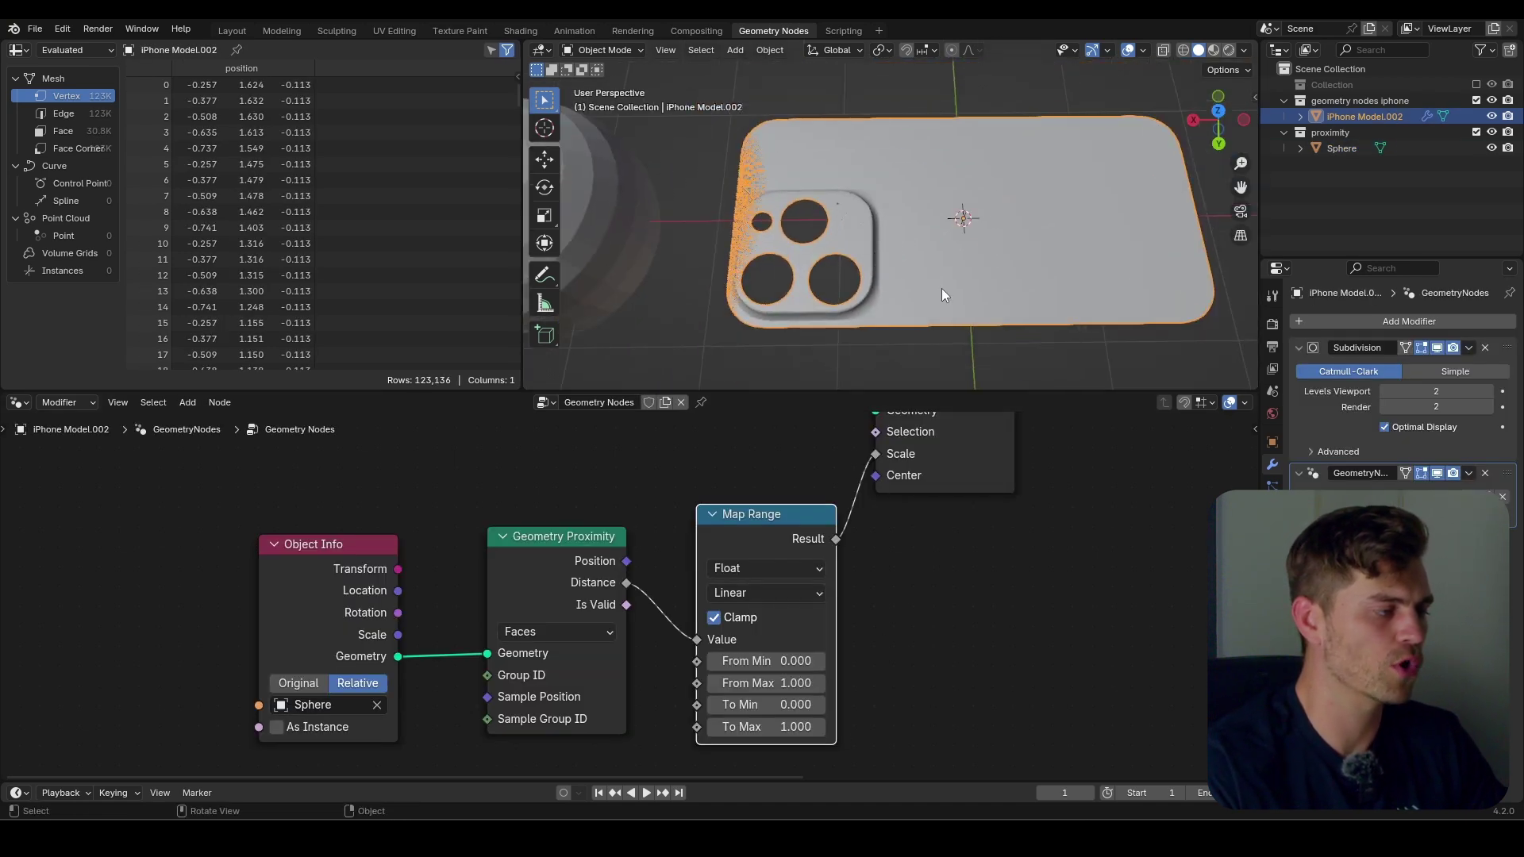
pyautogui.scroll(-2, 942, 295)
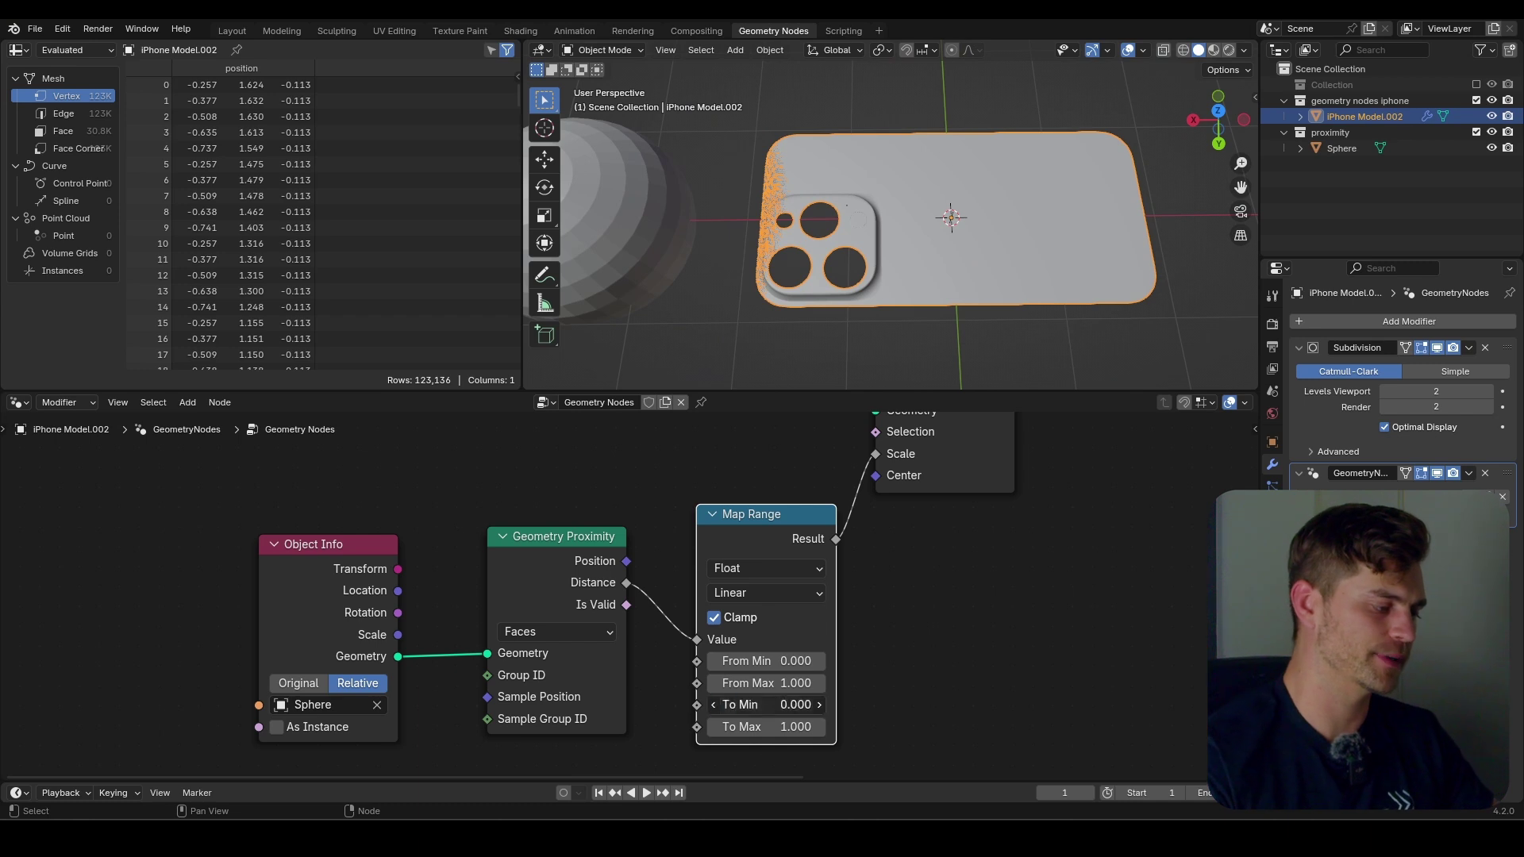
pyautogui.click(780, 698)
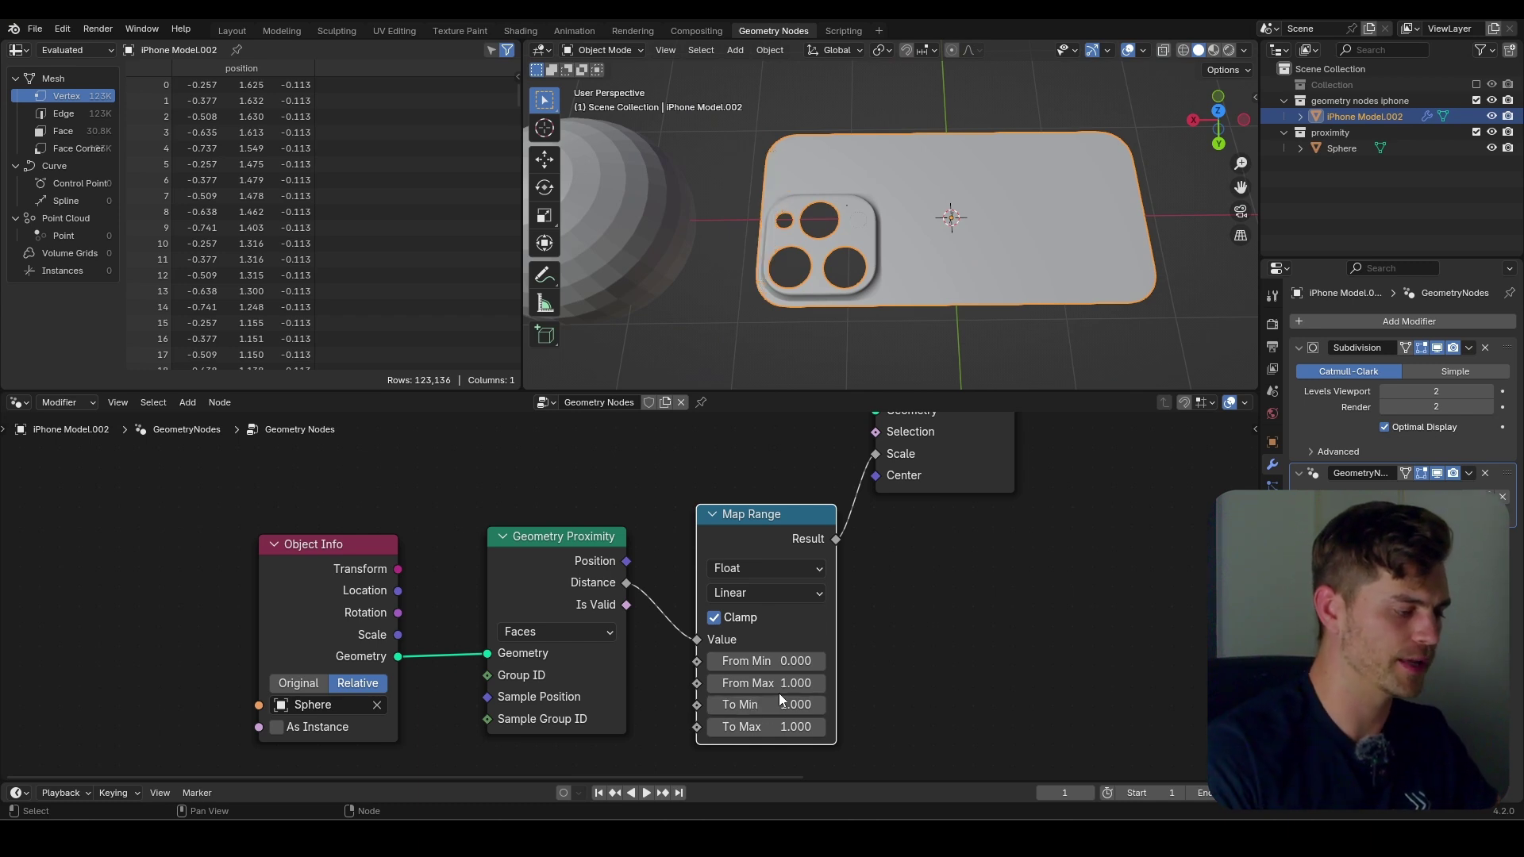
pyautogui.write('1')
pyautogui.click(791, 727)
pyautogui.write('0')
pyautogui.press('Return')
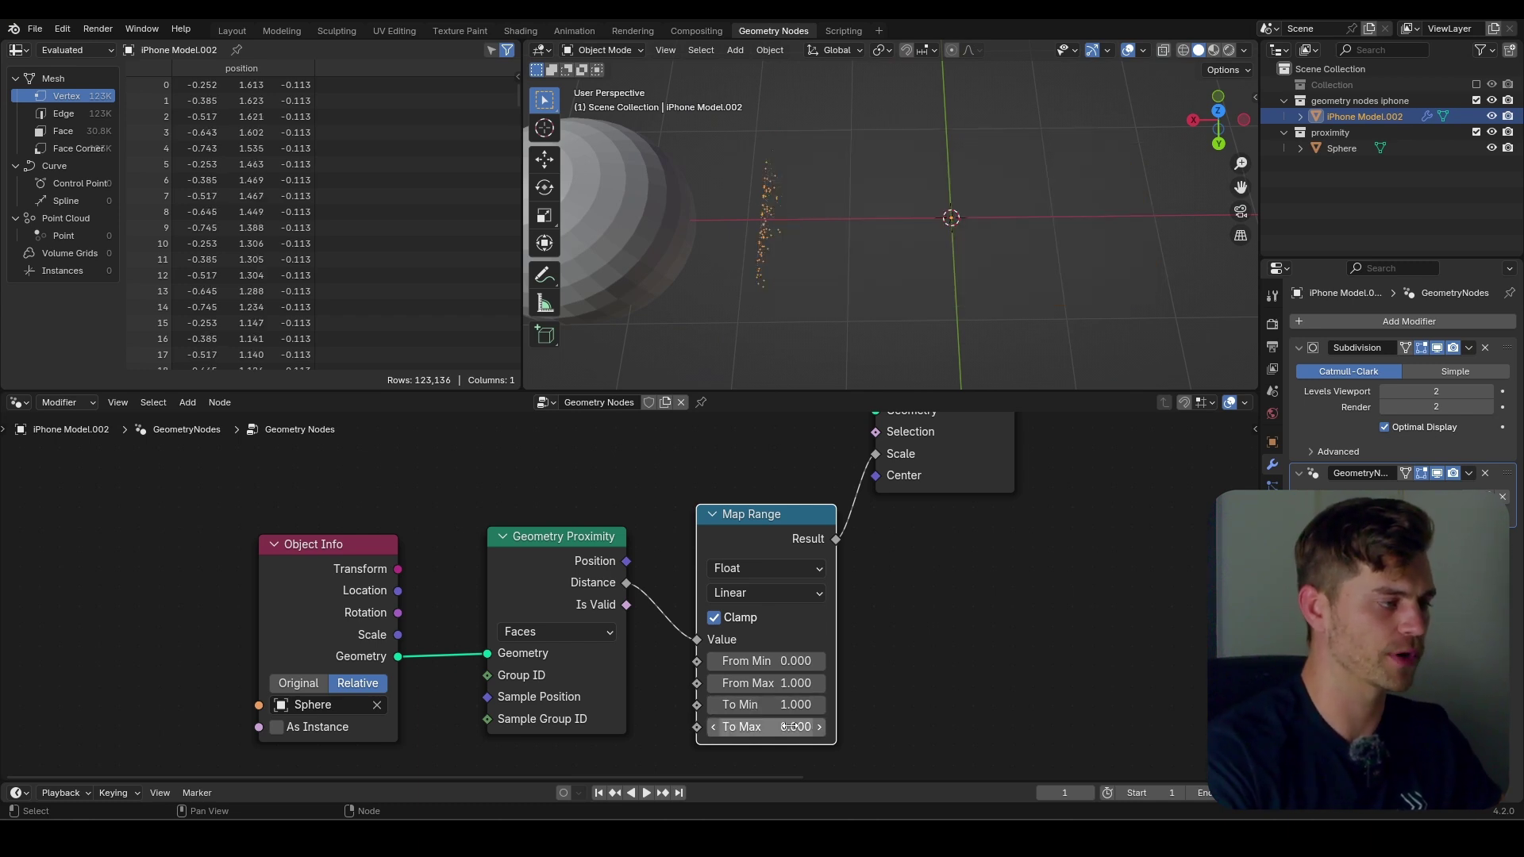
# Try moving the sphere along the X axis, and scale it up beside the phone.
pyautogui.click(663, 287)
pyautogui.press('g')
pyautogui.press('x')
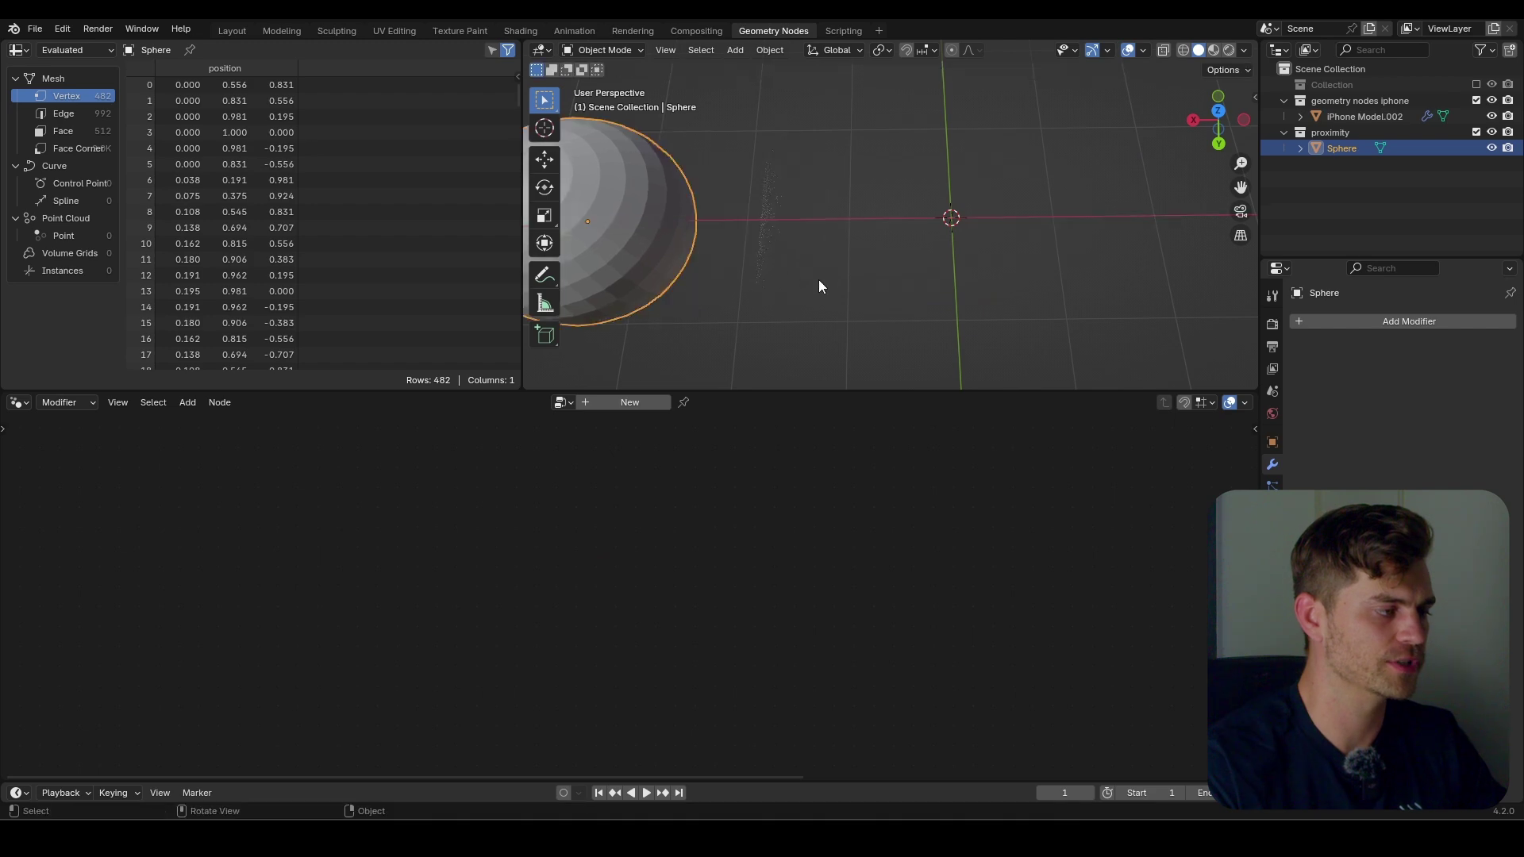
pyautogui.press('s')
pyautogui.click(943, 331)
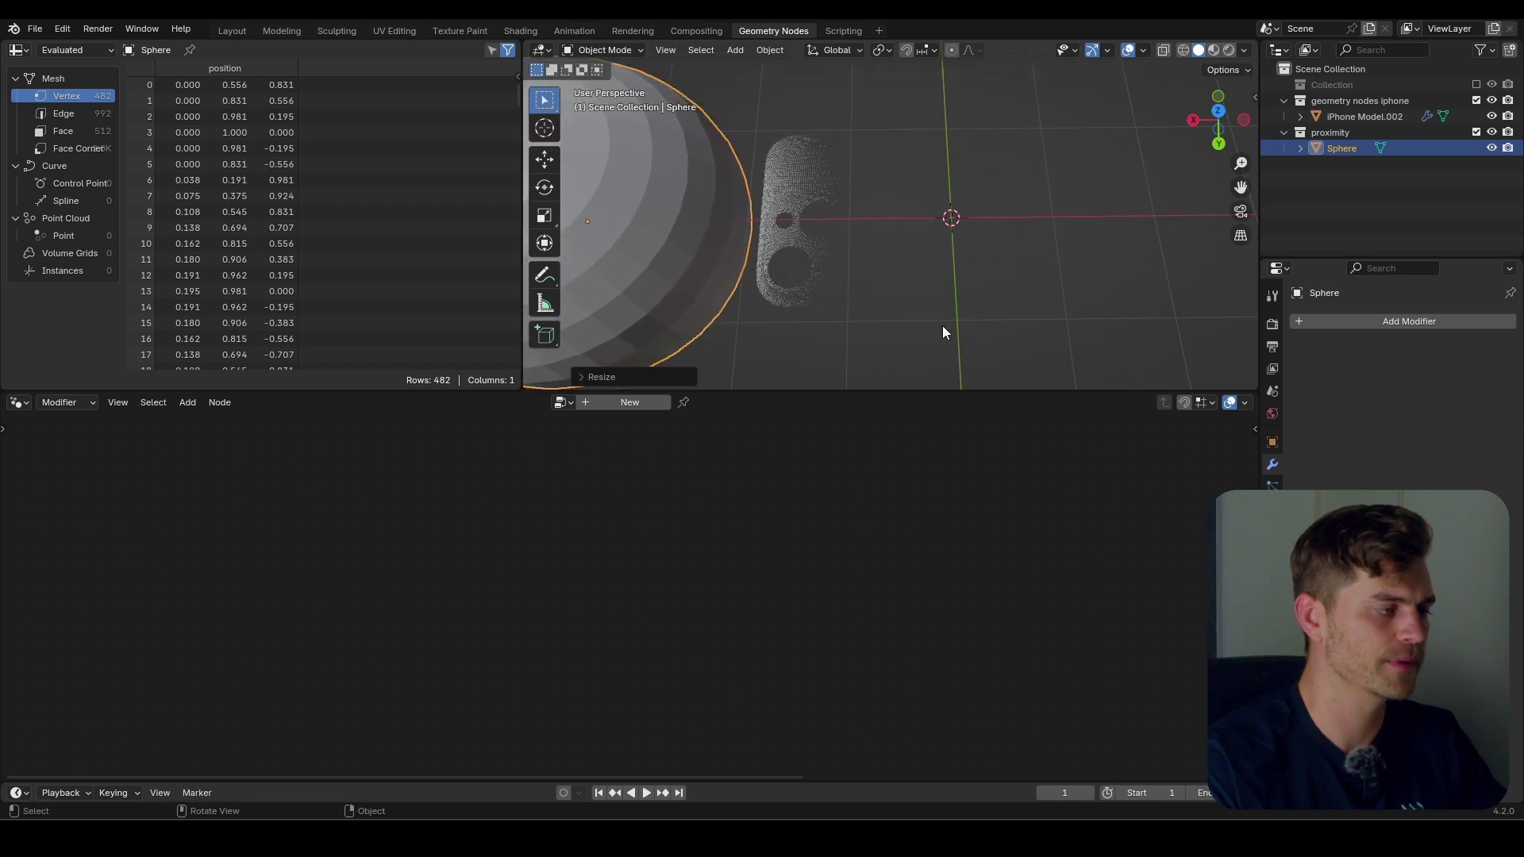
# Set the Map Range node's From Max to 2.7 on the phone's back and inspect the scaled faces.
pyautogui.click(800, 198)
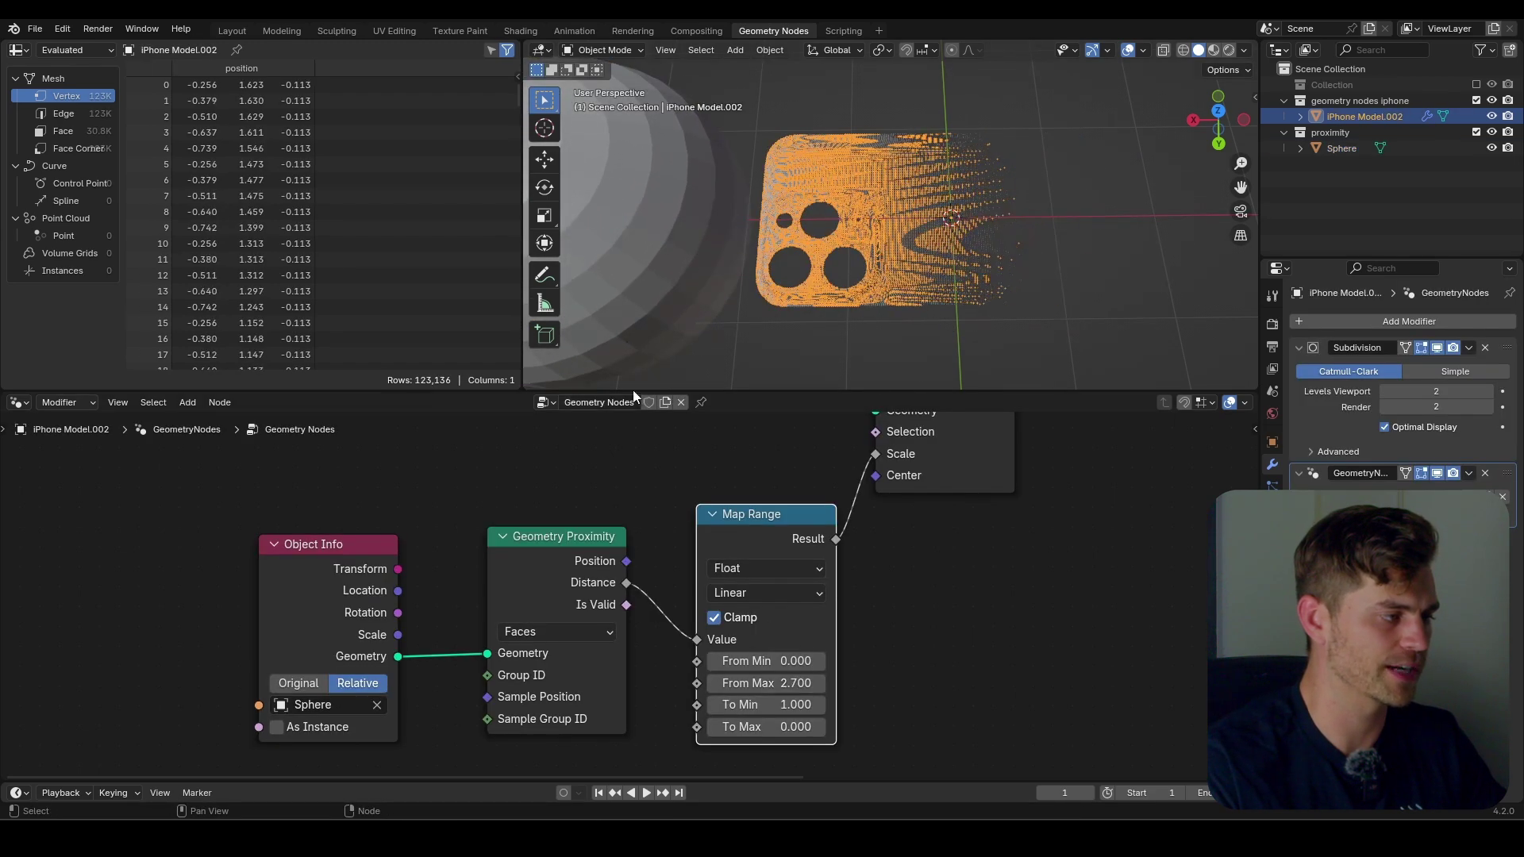
pyautogui.click(673, 325)
pyautogui.press('s')
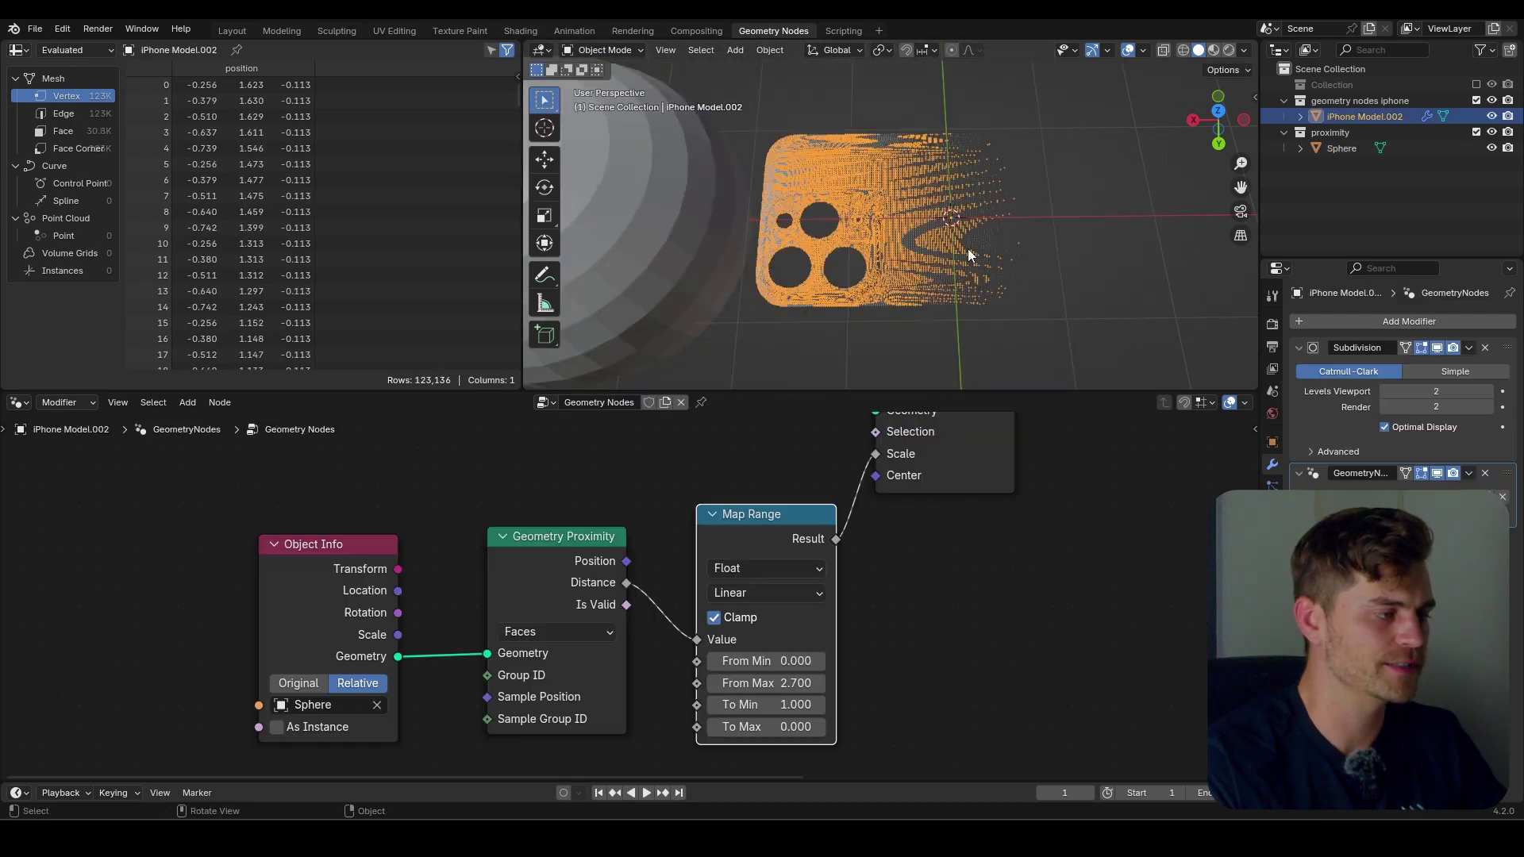
pyautogui.scroll(5, 967, 246)
pyautogui.moveTo(954, 250); pyautogui.dragTo(903, 236, button='middle')
pyautogui.scroll(-6, 903, 228)
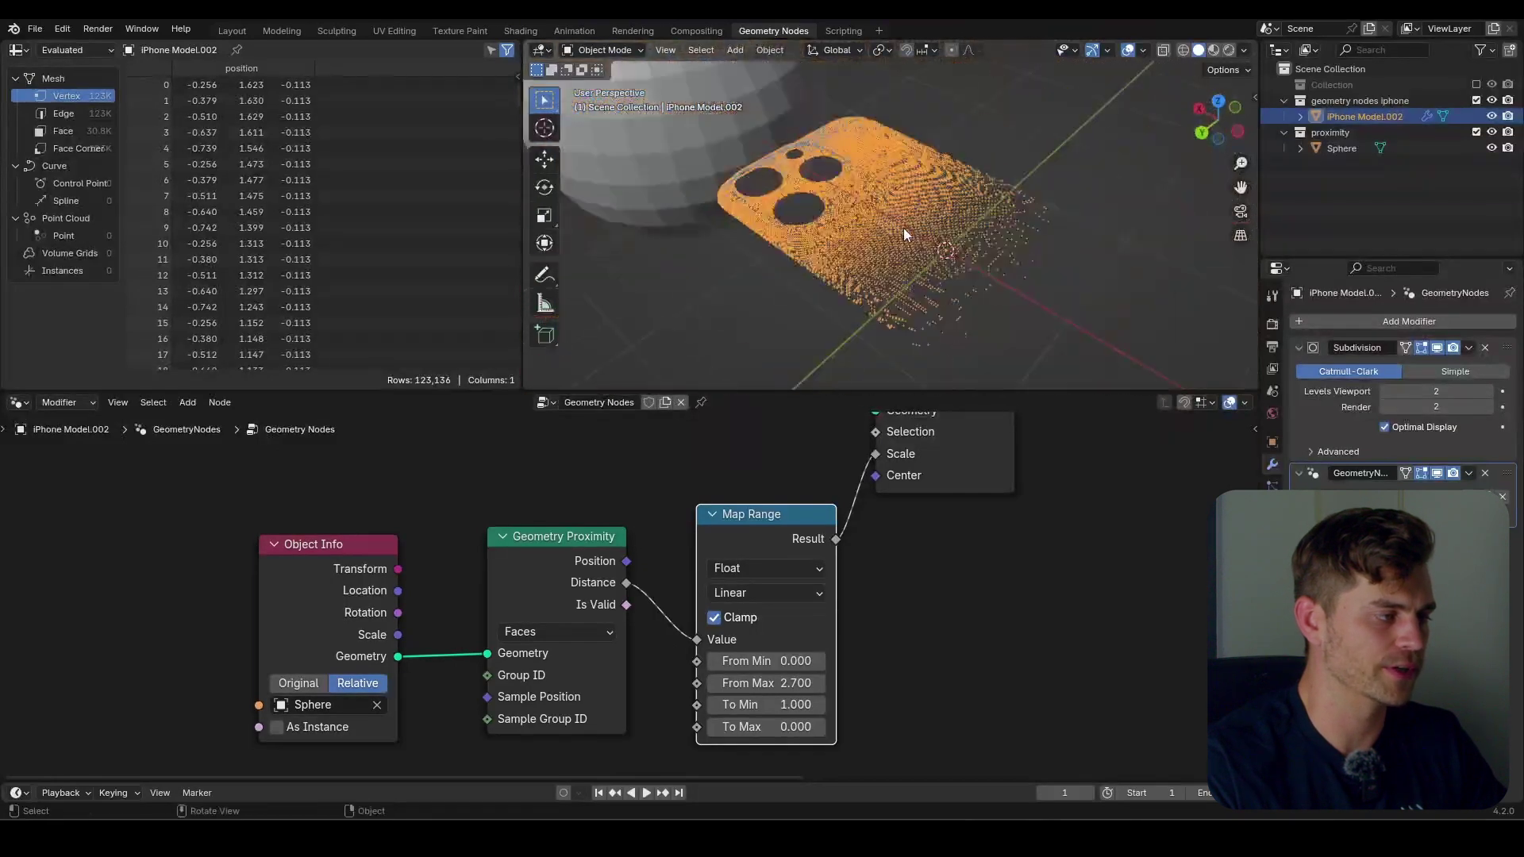
# Move the sphere along the X axis to the opposite end of the phone and try scaling it up there.
pyautogui.click(775, 170)
pyautogui.scroll(-3, 802, 204)
pyautogui.press('s')
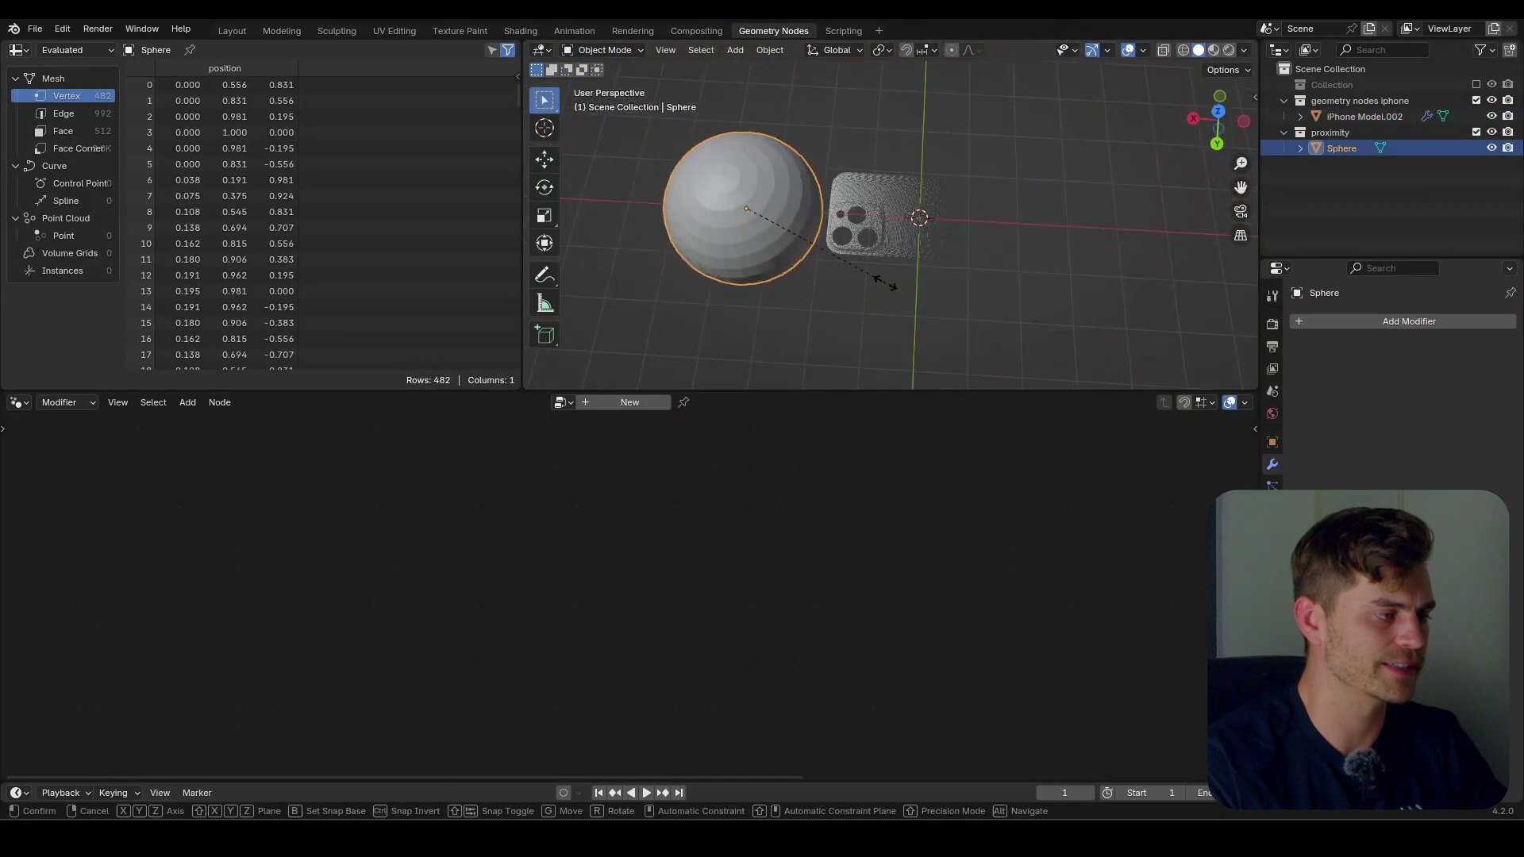
pyautogui.press('Escape')
pyautogui.press('g')
pyautogui.press('x')
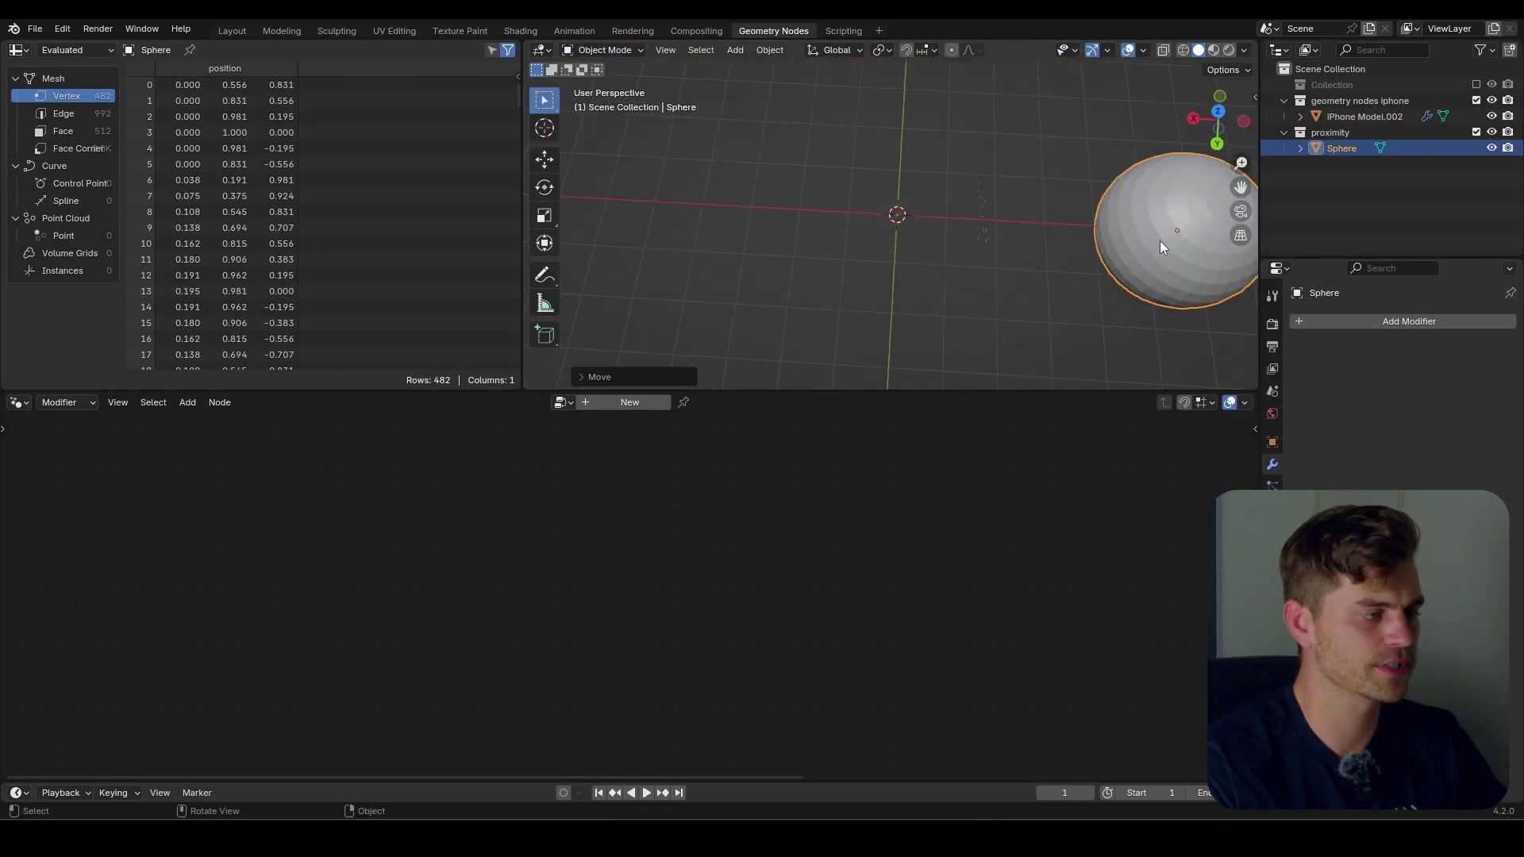
pyautogui.click(1141, 242)
pyautogui.press('s')
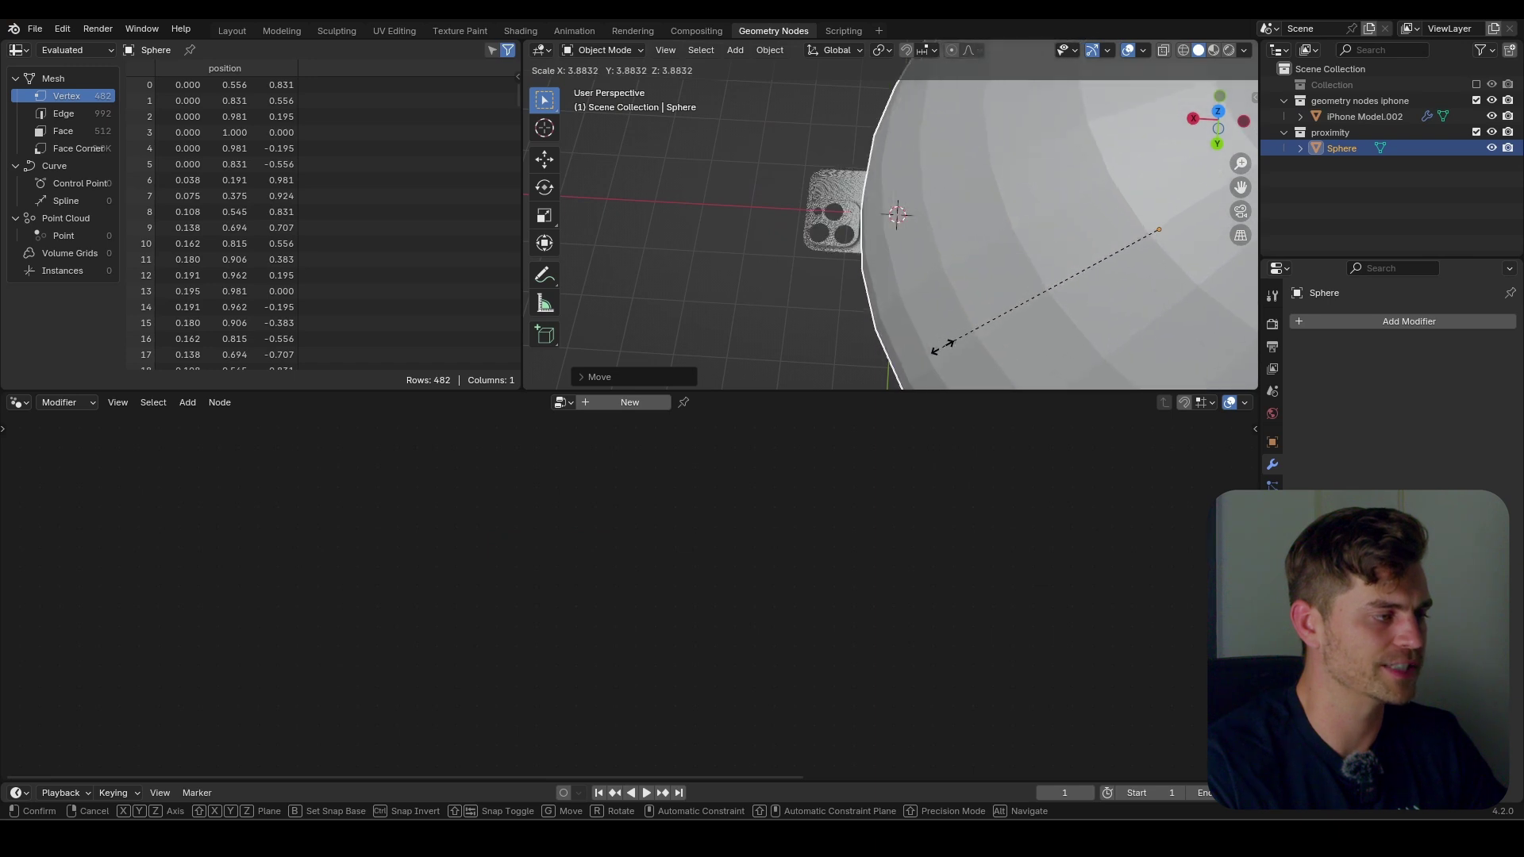
pyautogui.rightClick(912, 305)
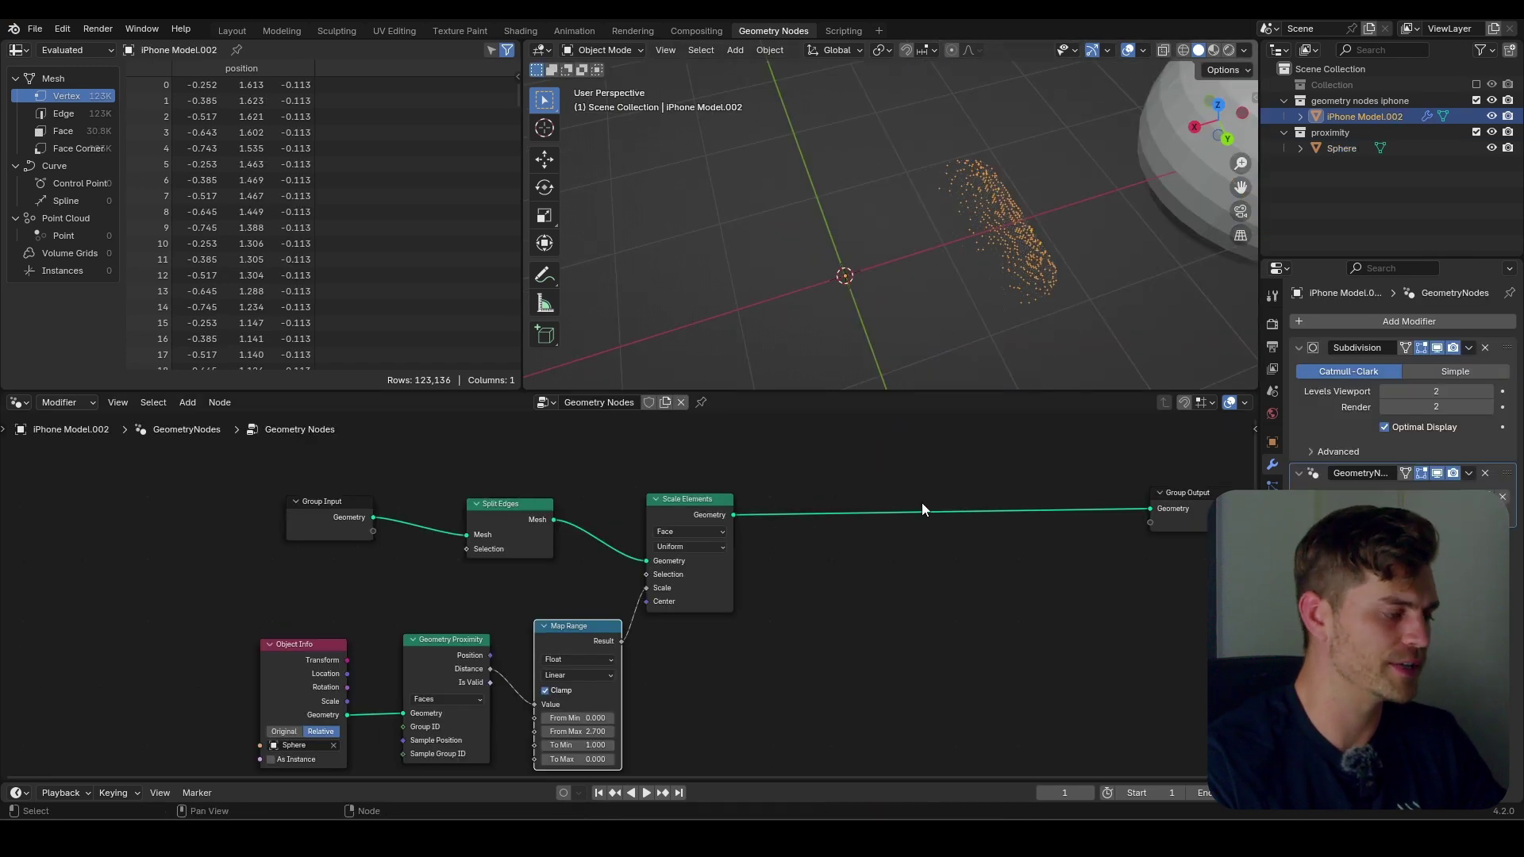
# Insert a Set Position node between Scale Elements and Group Output in the phone back's node tree.
pyautogui.moveTo(1206, 500); pyautogui.dragTo(1088, 493, button='middle')
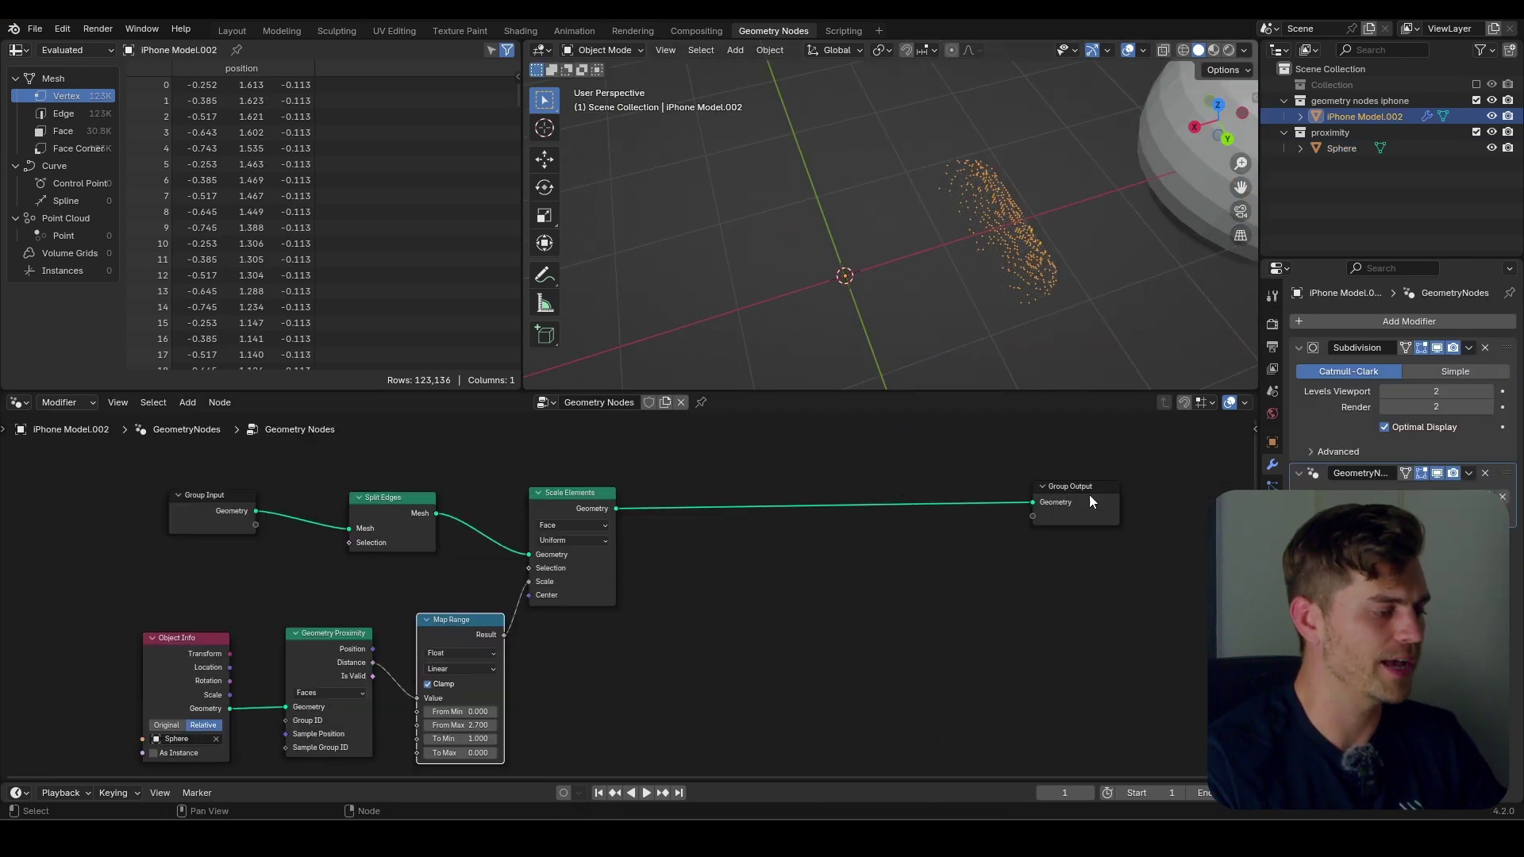
pyautogui.moveTo(1053, 232); pyautogui.dragTo(1055, 223, button='middle')
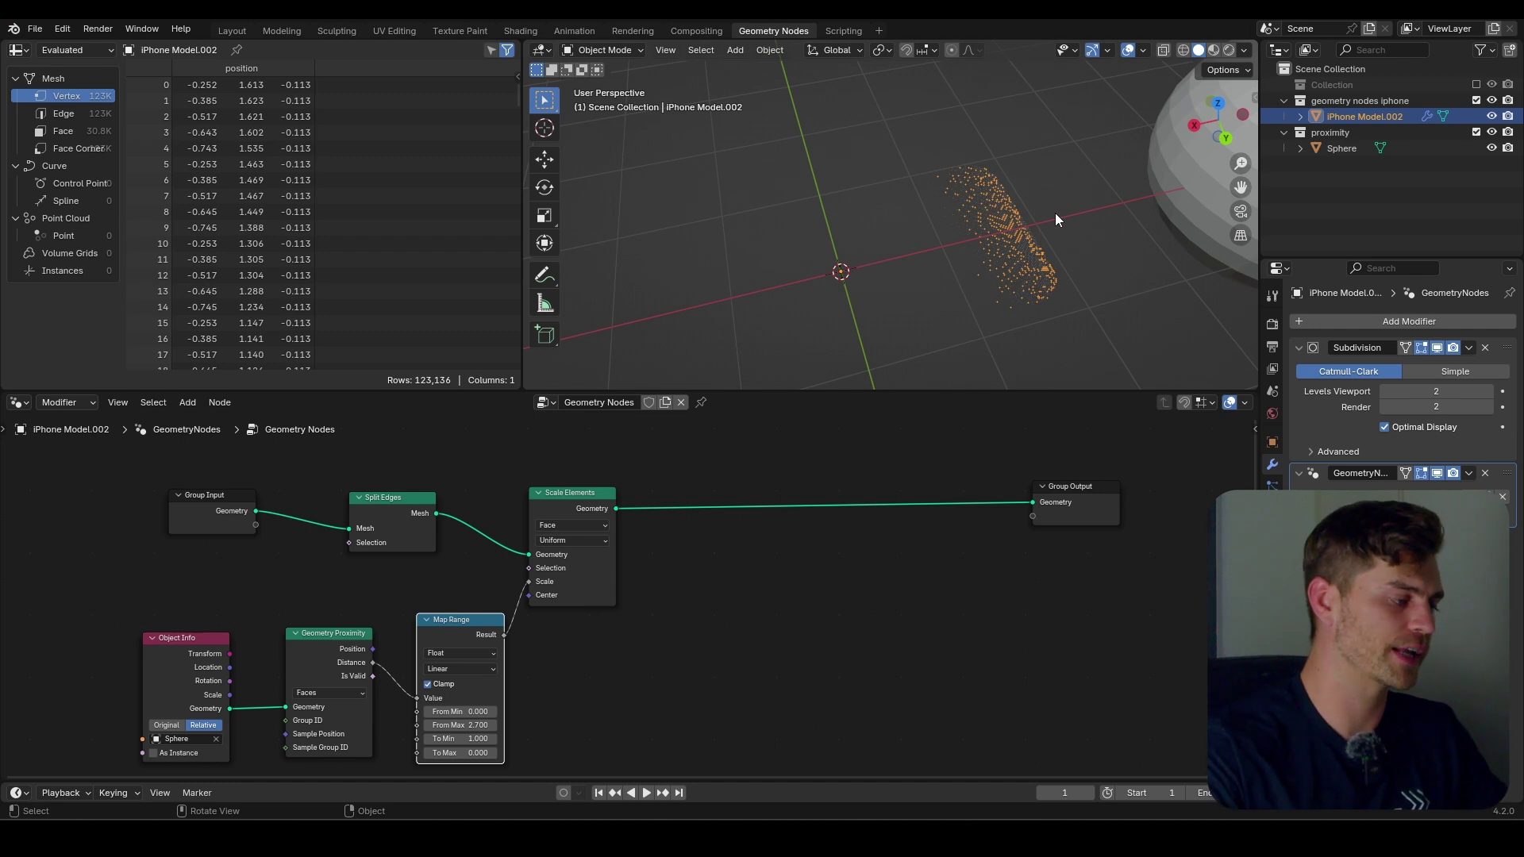
pyautogui.hotkey('shift', 'a')
pyautogui.write('s')
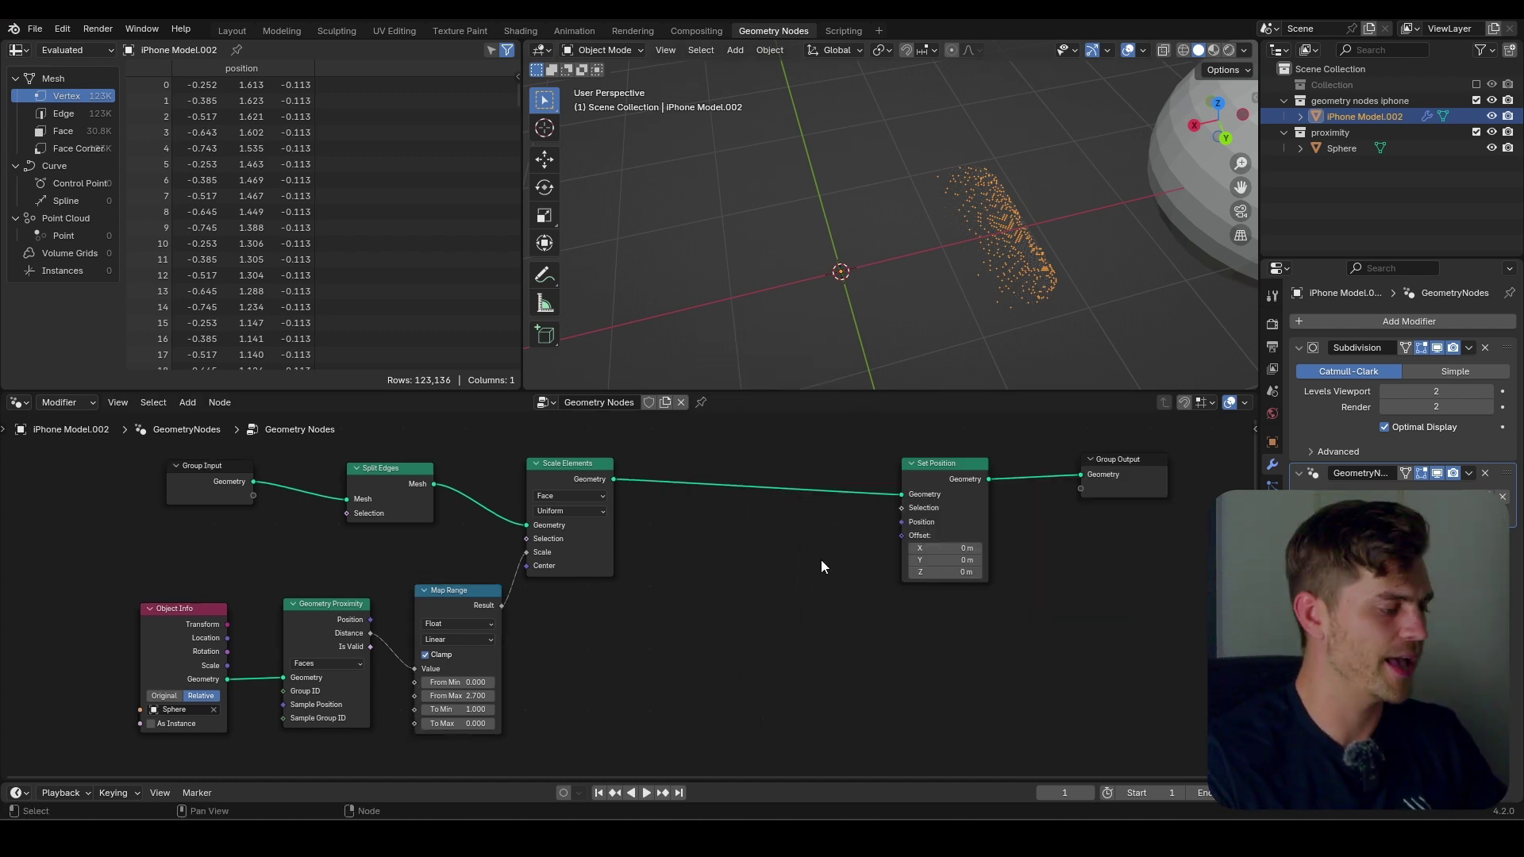
# Add a Noise Texture node and connect its Color output to the Set Position node's Offset.
pyautogui.hotkey('shift', 'a')
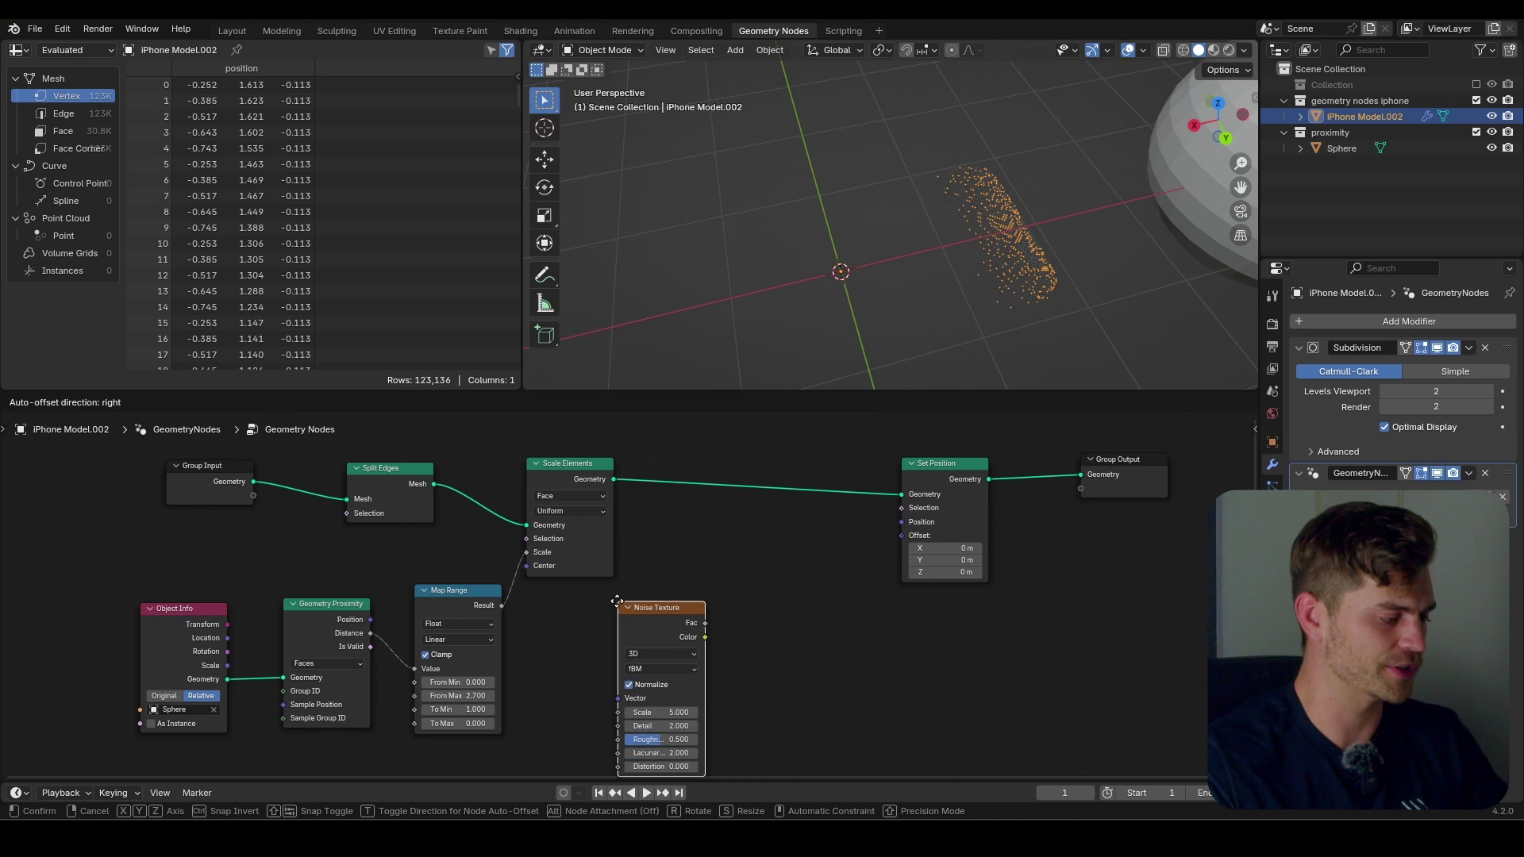
pyautogui.click(666, 599)
pyautogui.moveTo(752, 634); pyautogui.dragTo(832, 613)
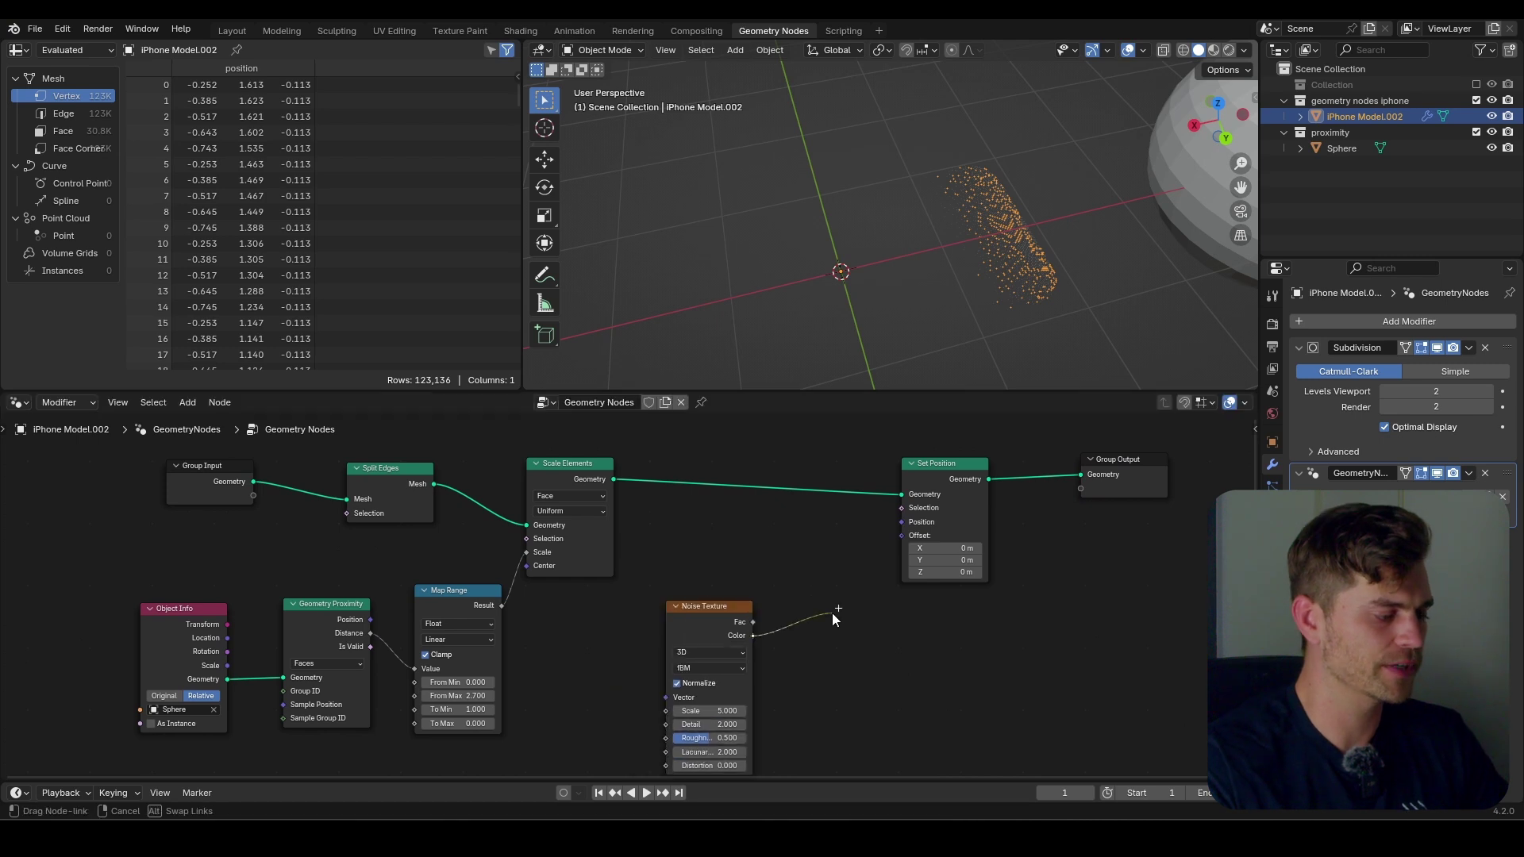
pyautogui.moveTo(908, 533); pyautogui.dragTo(908, 535)
pyautogui.scroll(-4, 1002, 289)
pyautogui.moveTo(1002, 289); pyautogui.dragTo(984, 216, button='middle')
pyautogui.scroll(5, 1013, 296)
pyautogui.keyDown('shift'); pyautogui.moveTo(1012, 297); pyautogui.dragTo(973, 279, button='middle'); pyautogui.keyUp('shift')
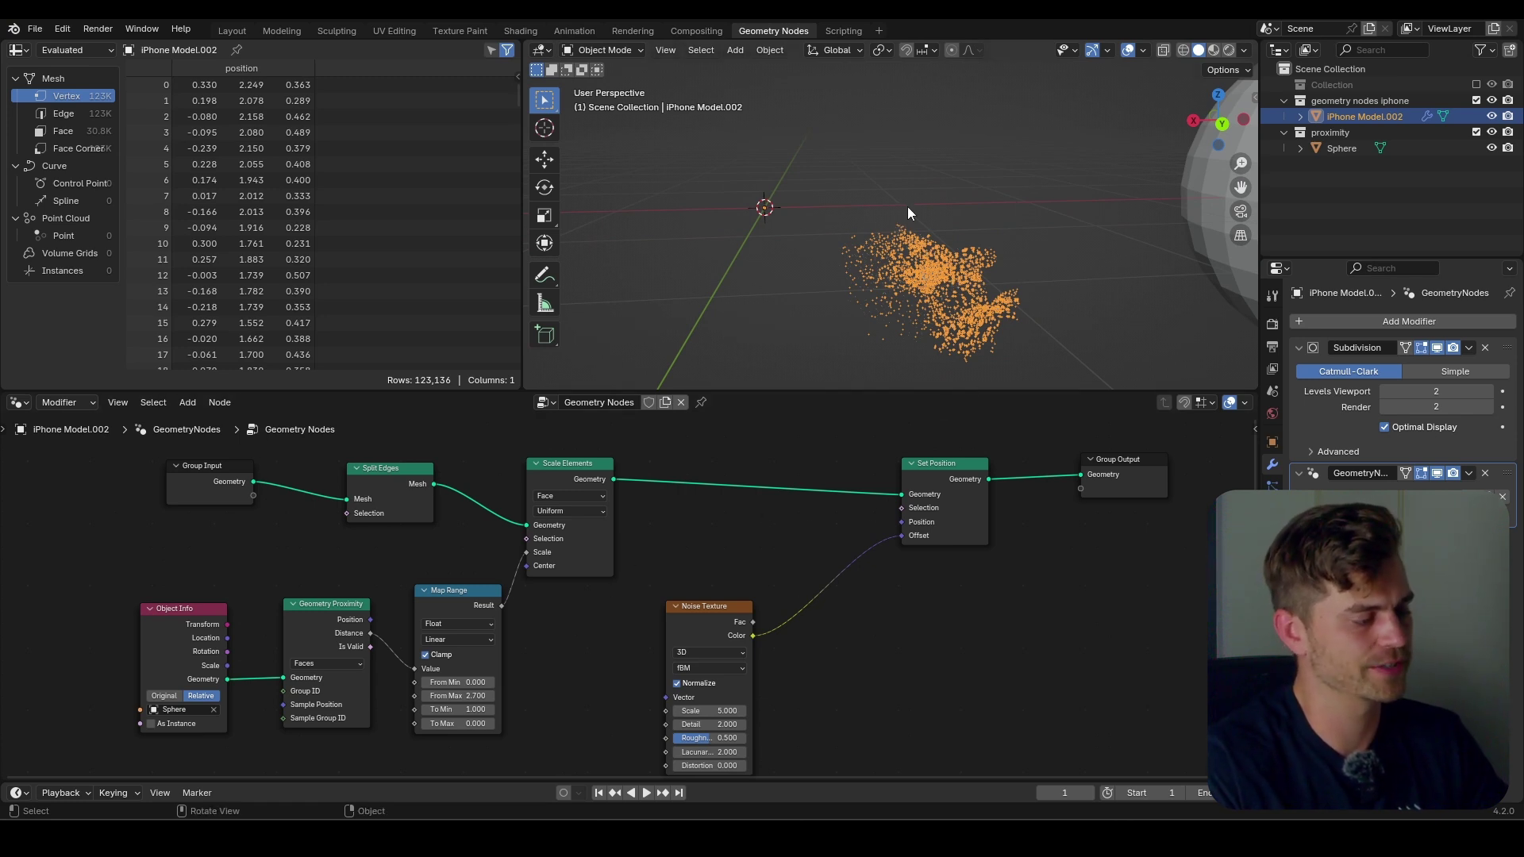
# Insert a Vector Math node between the Noise Texture color and the Set Position offset.
pyautogui.moveTo(704, 631); pyautogui.dragTo(705, 680)
pyautogui.moveTo(707, 638); pyautogui.dragTo(705, 559, button='middle')
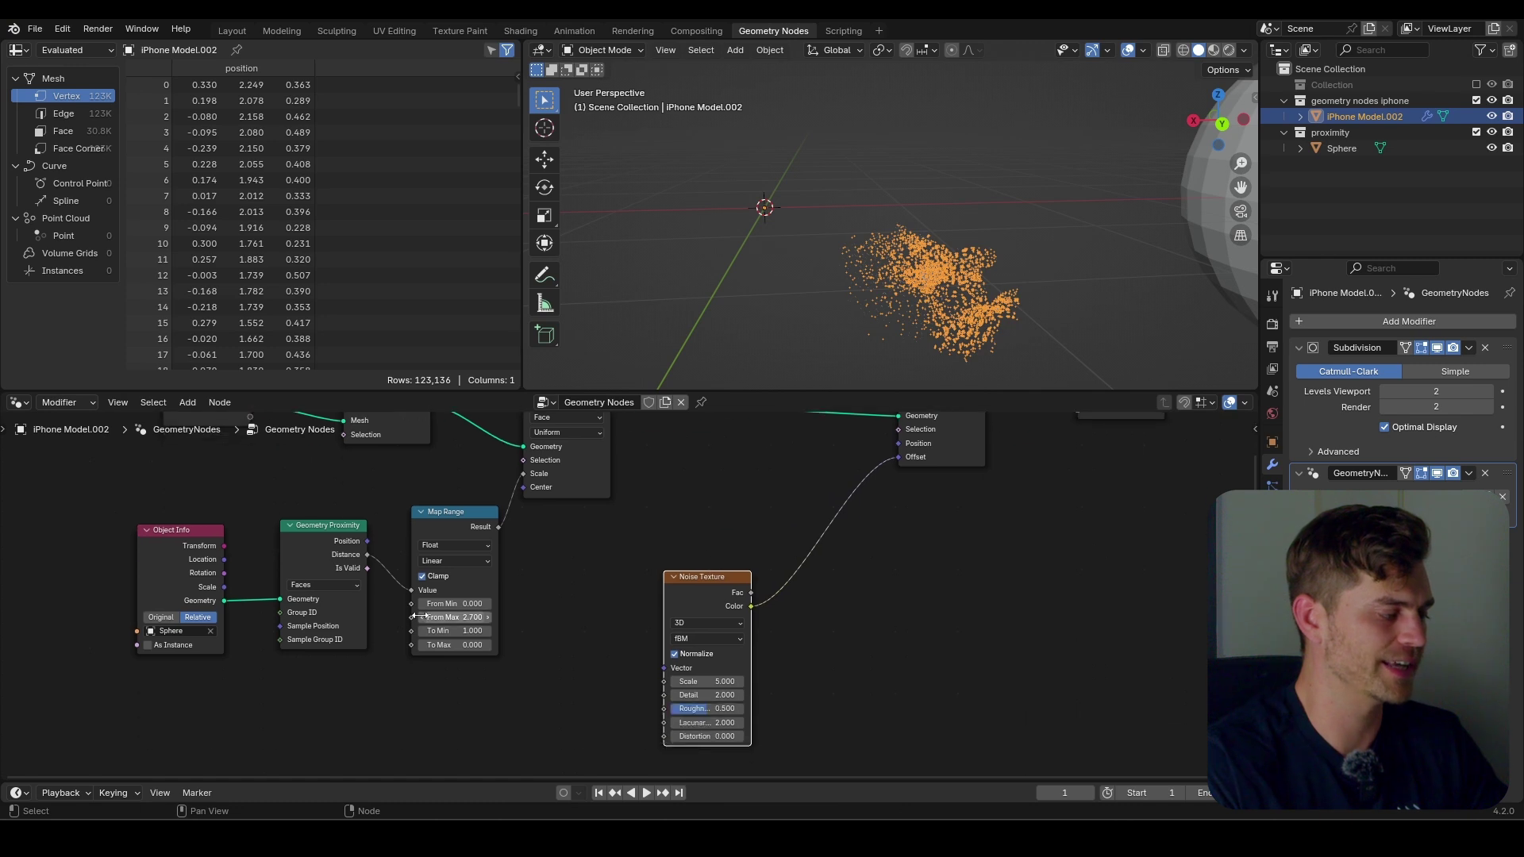
pyautogui.moveTo(533, 525); pyautogui.dragTo(535, 570, button='middle')
pyautogui.moveTo(668, 585); pyautogui.dragTo(640, 534, button='middle')
pyautogui.hotkey('shift', 'a')
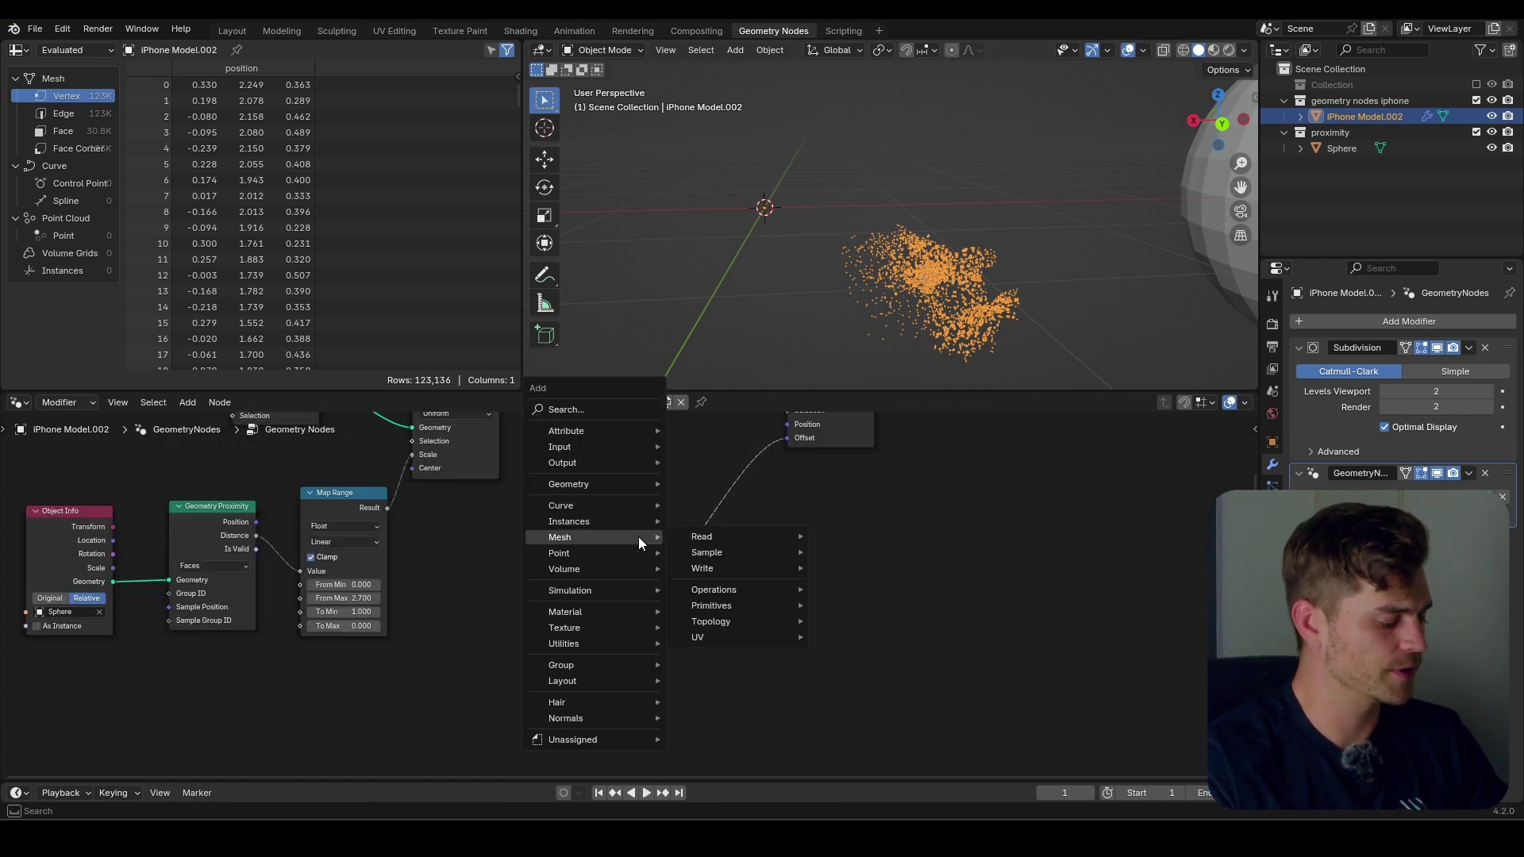
pyautogui.write('vector math')
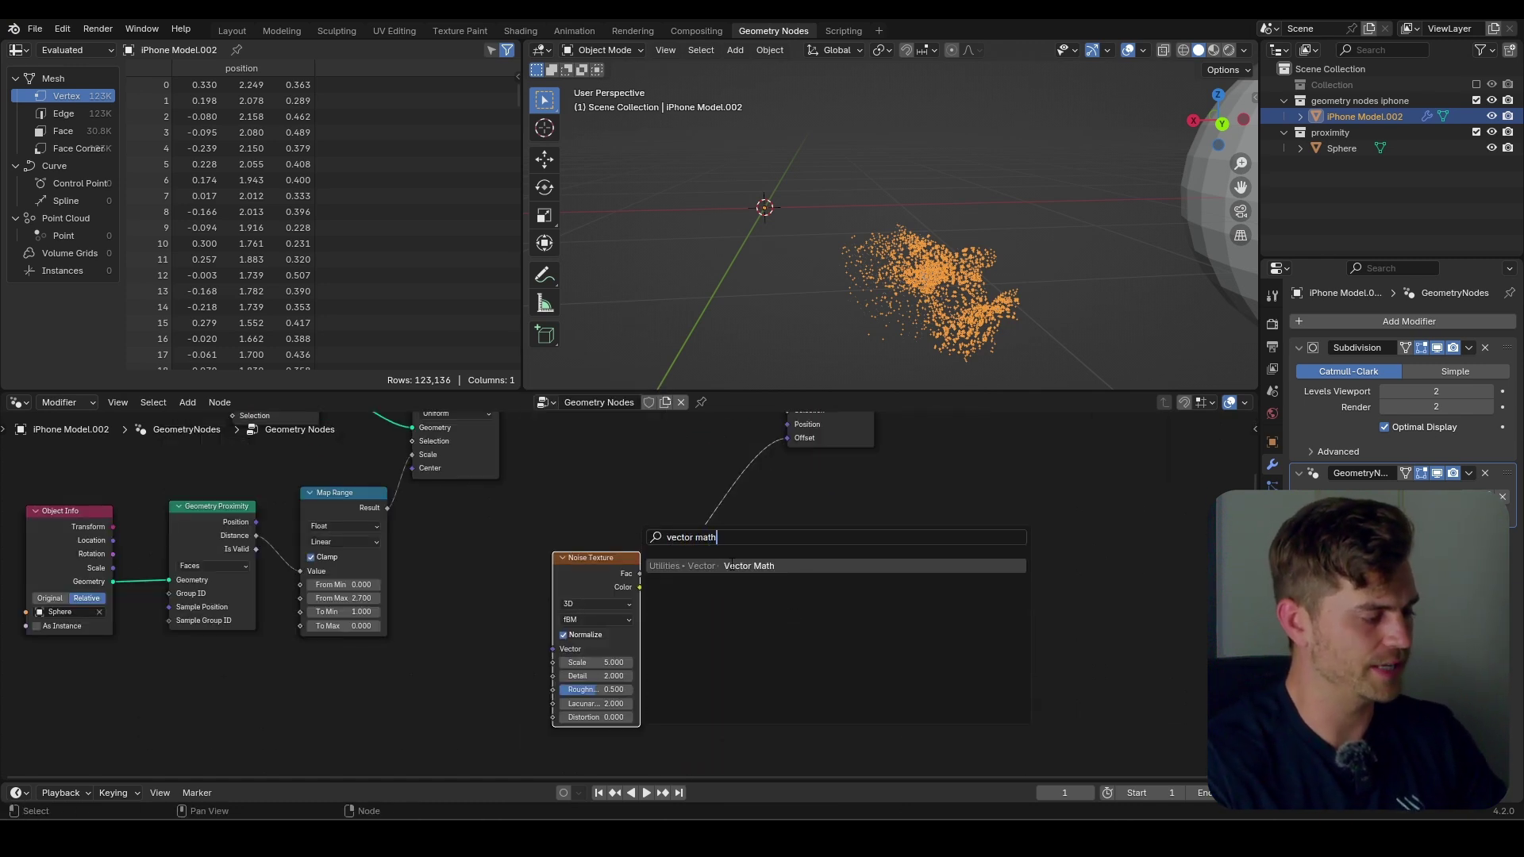
pyautogui.click(732, 564)
pyautogui.click(677, 520)
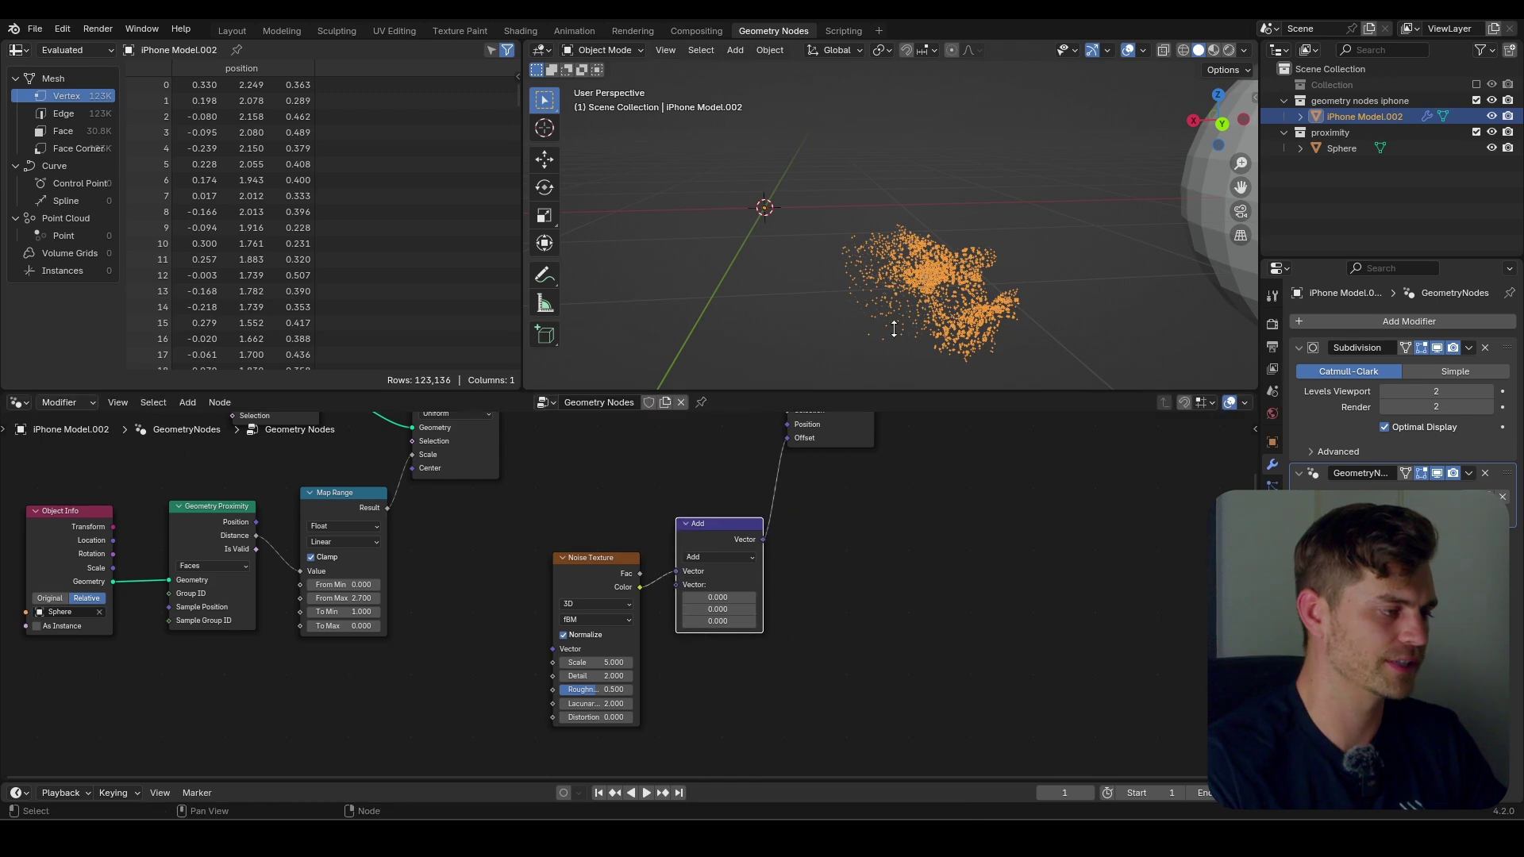
# Set the Vector Math operation to Subtract with 0.5 for all three components.
pyautogui.scroll(2, 765, 619)
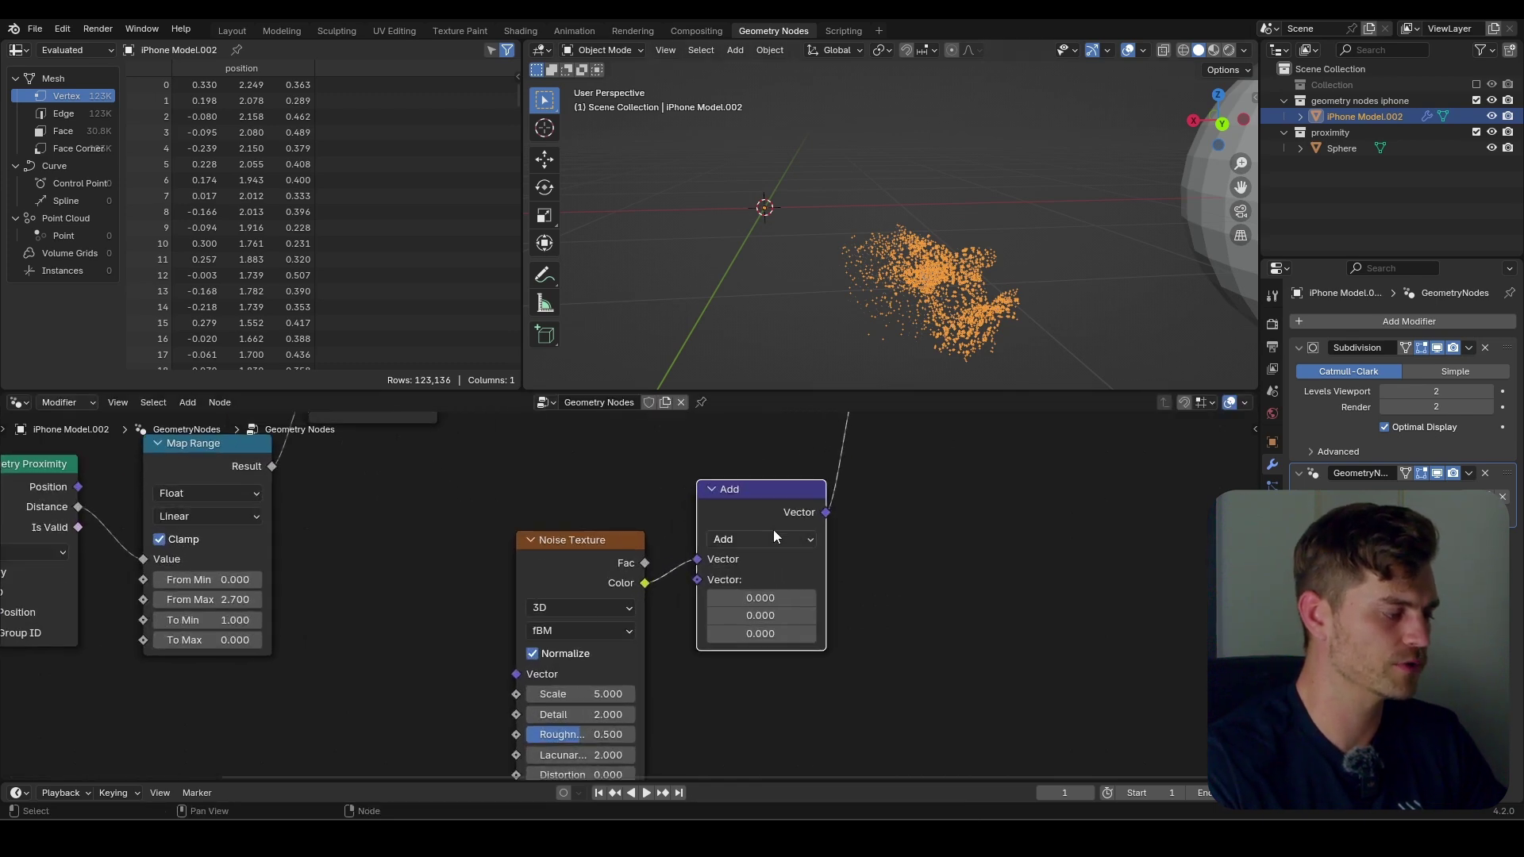
pyautogui.click(761, 539)
pyautogui.click(736, 258)
pyautogui.moveTo(760, 597); pyautogui.dragTo(761, 633)
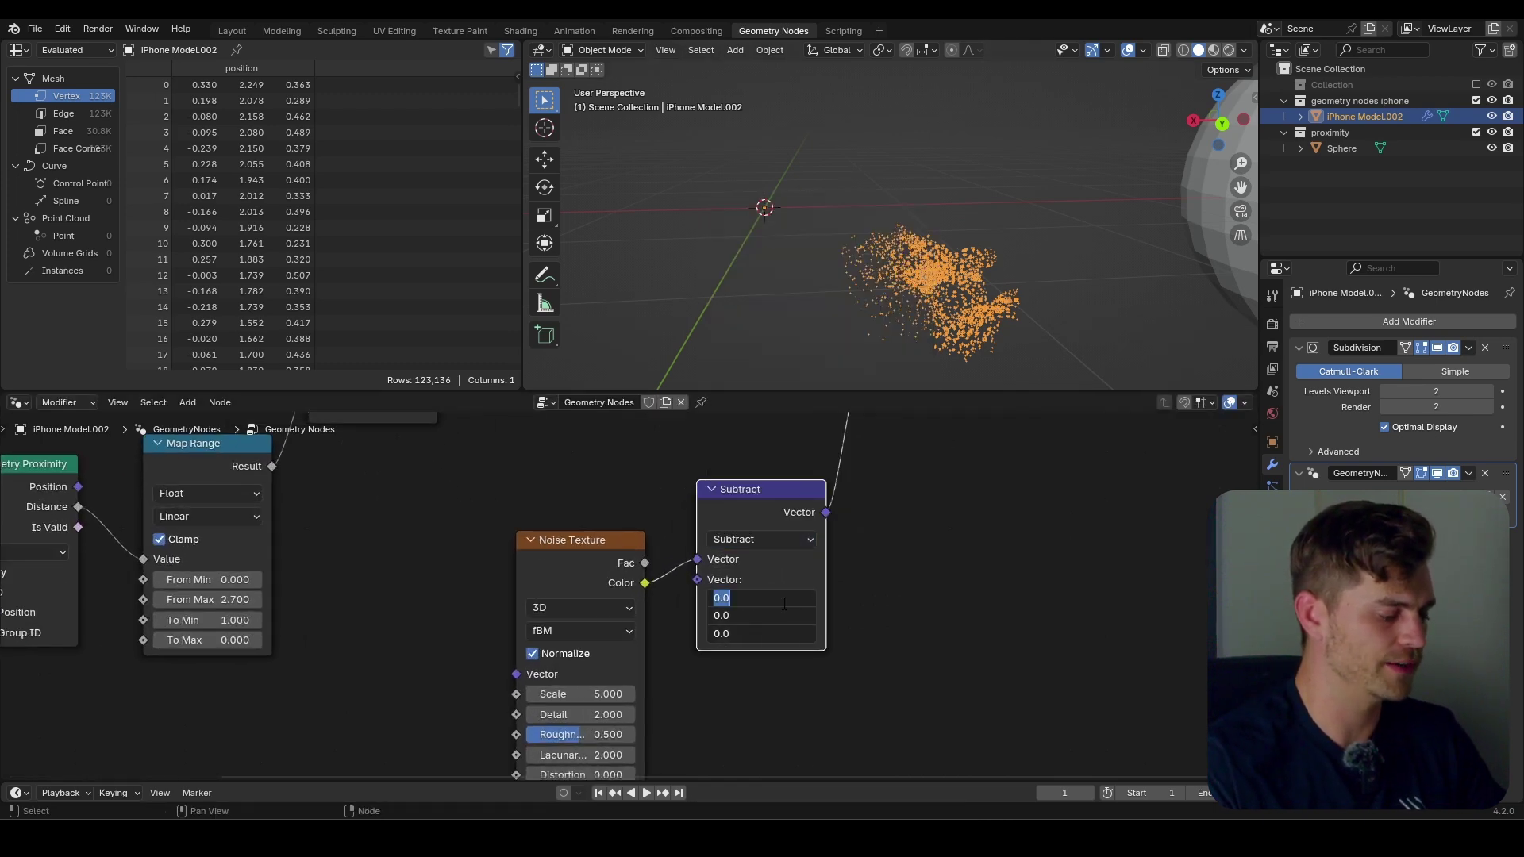
pyautogui.write('0.5')
pyautogui.press('Return')
pyautogui.moveTo(959, 265); pyautogui.dragTo(996, 297, button='middle')
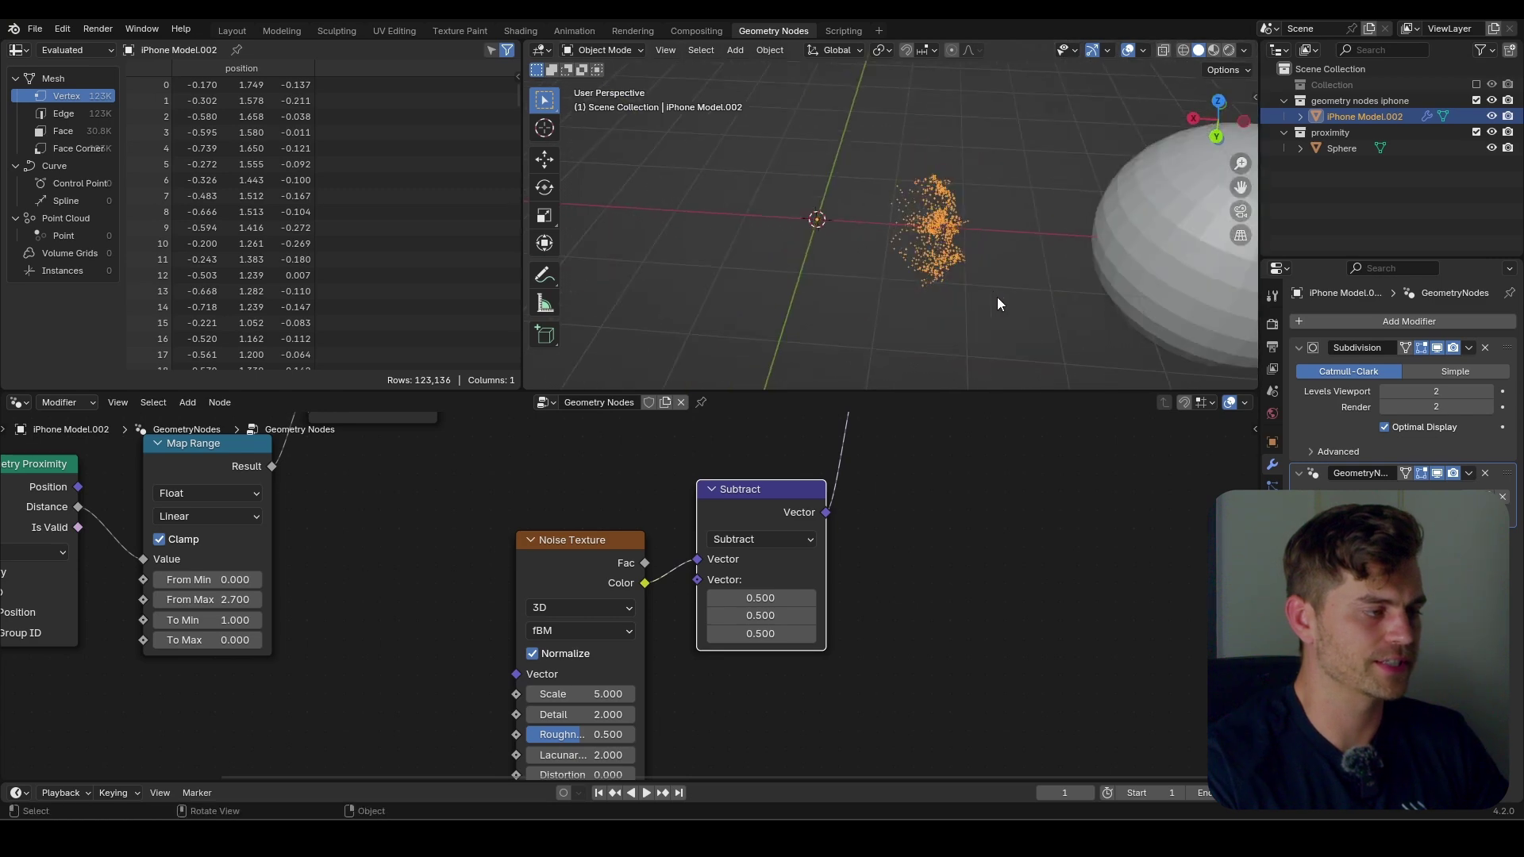
# Move the sphere along the X axis to the phone's near end to test the noise-displaced faces.
pyautogui.click(1156, 269)
pyautogui.press('g')
pyautogui.press('x')
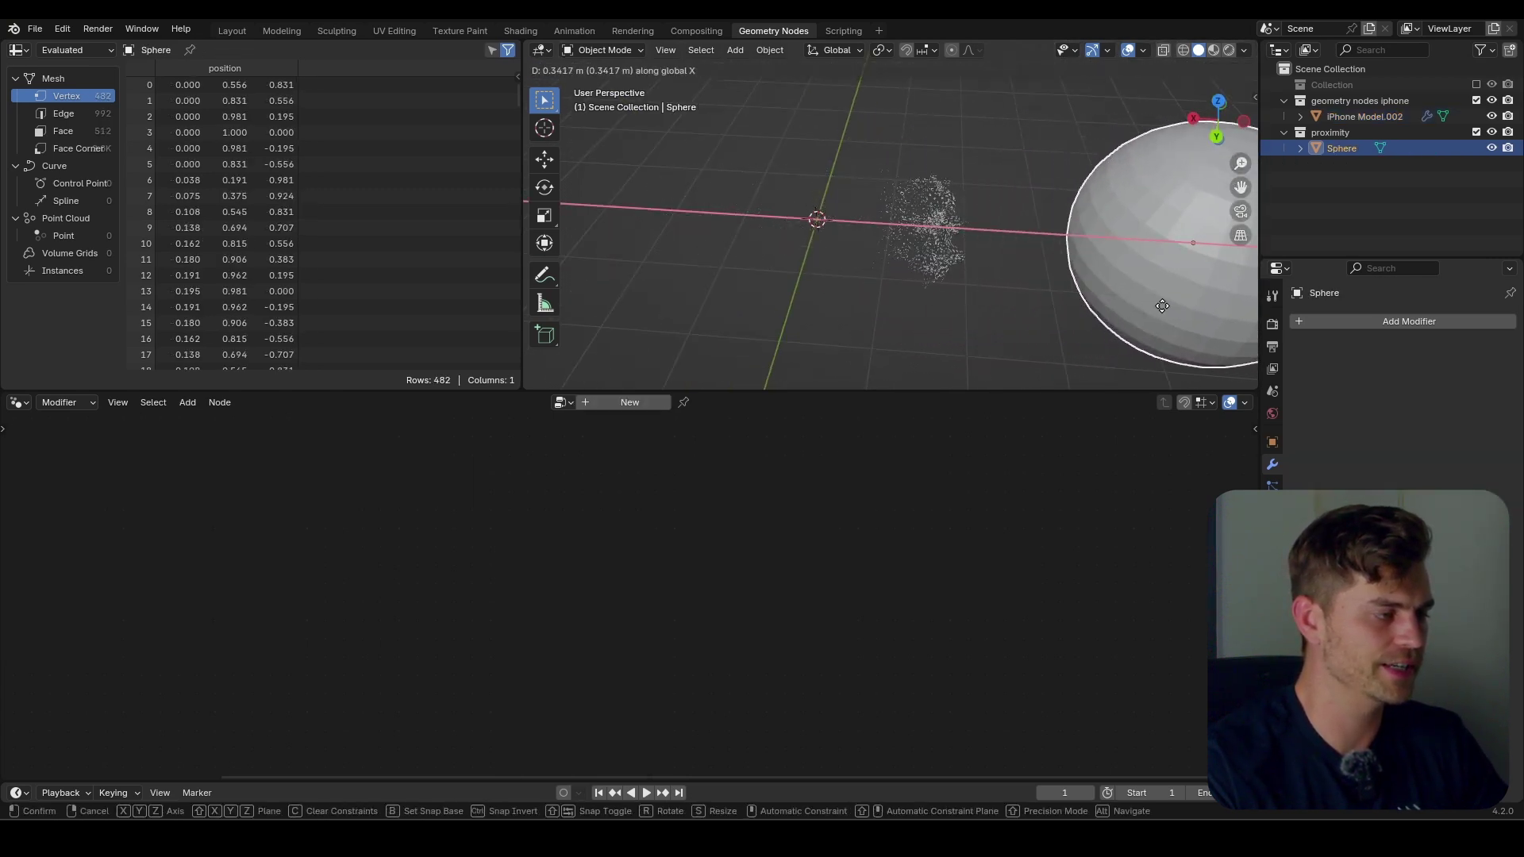
pyautogui.click(882, 295)
pyautogui.moveTo(882, 295); pyautogui.dragTo(916, 260, button='middle')
pyautogui.scroll(-5, 860, 246)
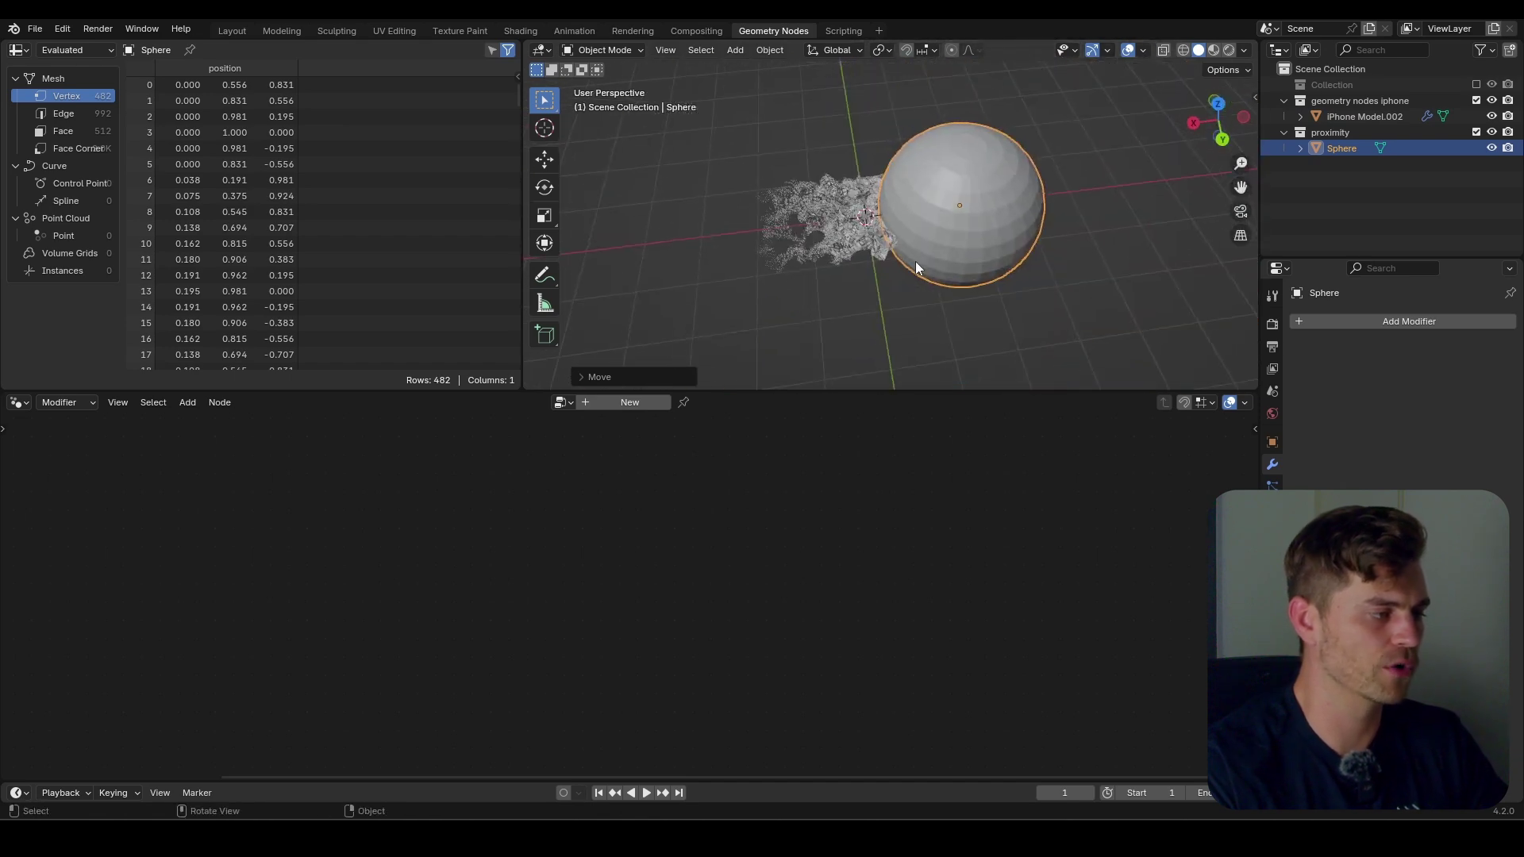
pyautogui.scroll(7, 881, 260)
# Duplicate the phone back's Subtract node, insert the copy before the Set Position offset, and change its operation to Multiply.
pyautogui.click(847, 259)
pyautogui.scroll(-7, 848, 259)
pyautogui.scroll(-1, 846, 258)
pyautogui.scroll(-3, 735, 611)
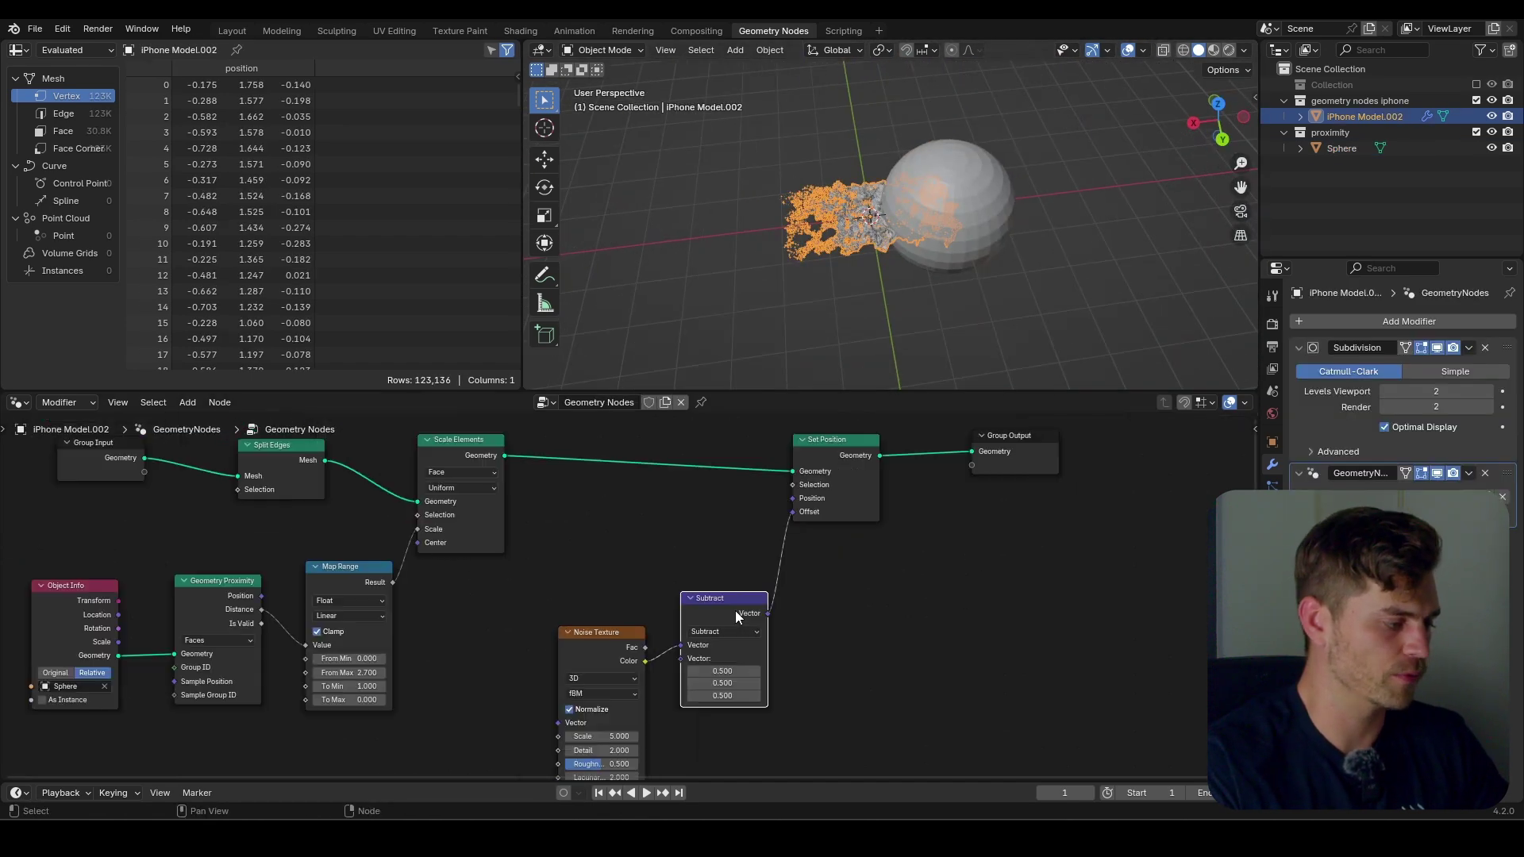
pyautogui.hotkey('shift', 'd')
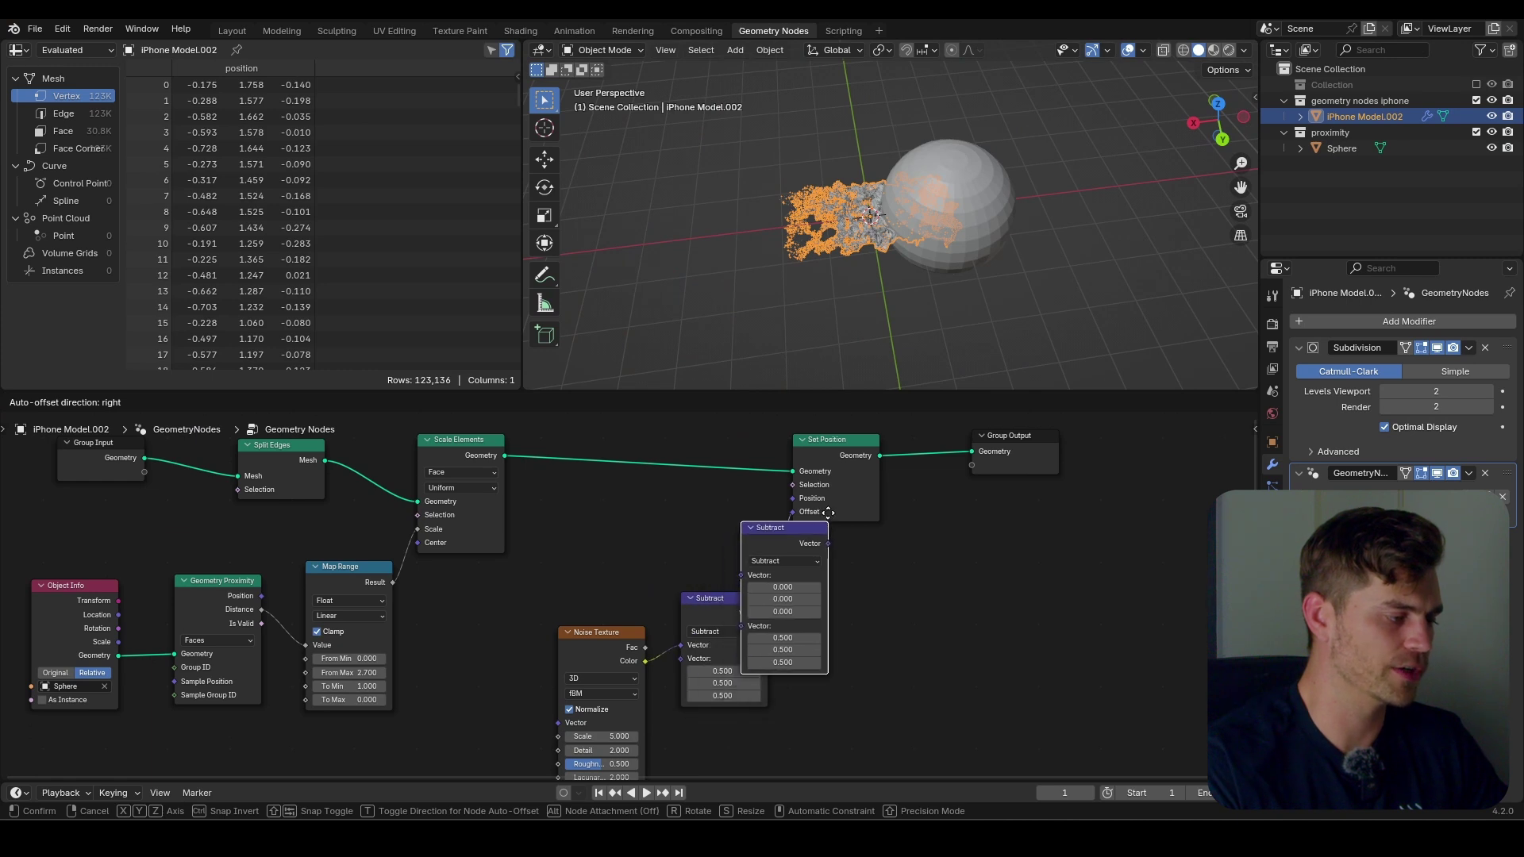
pyautogui.click(829, 520)
pyautogui.click(847, 620)
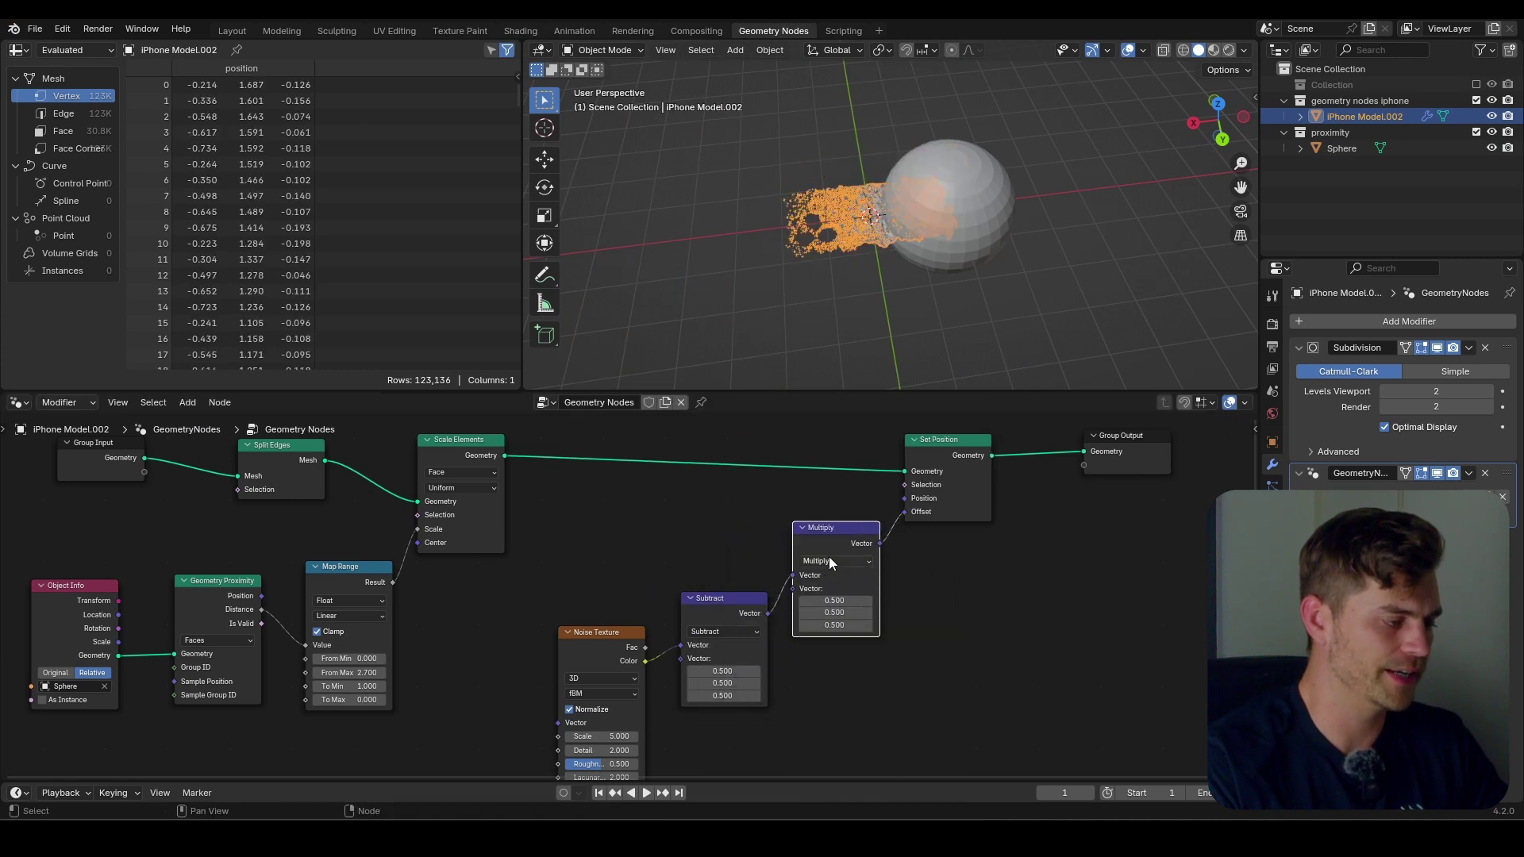
# Connect the Map Range result to the Multiply node's second vector input, and select the sphere.
pyautogui.moveTo(392, 582); pyautogui.dragTo(390, 582)
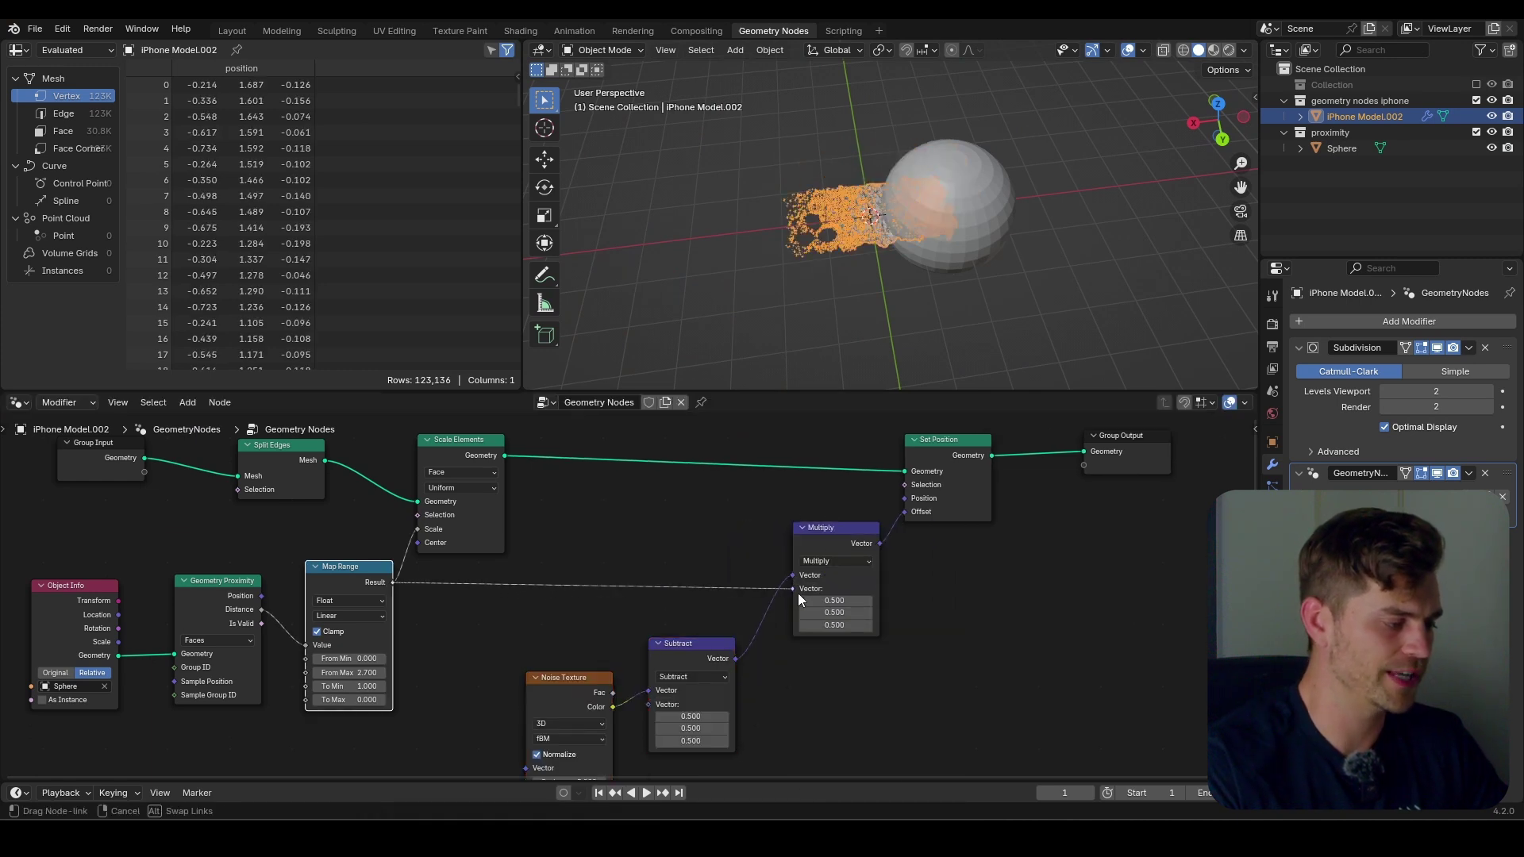
pyautogui.moveTo(797, 592); pyautogui.dragTo(798, 593)
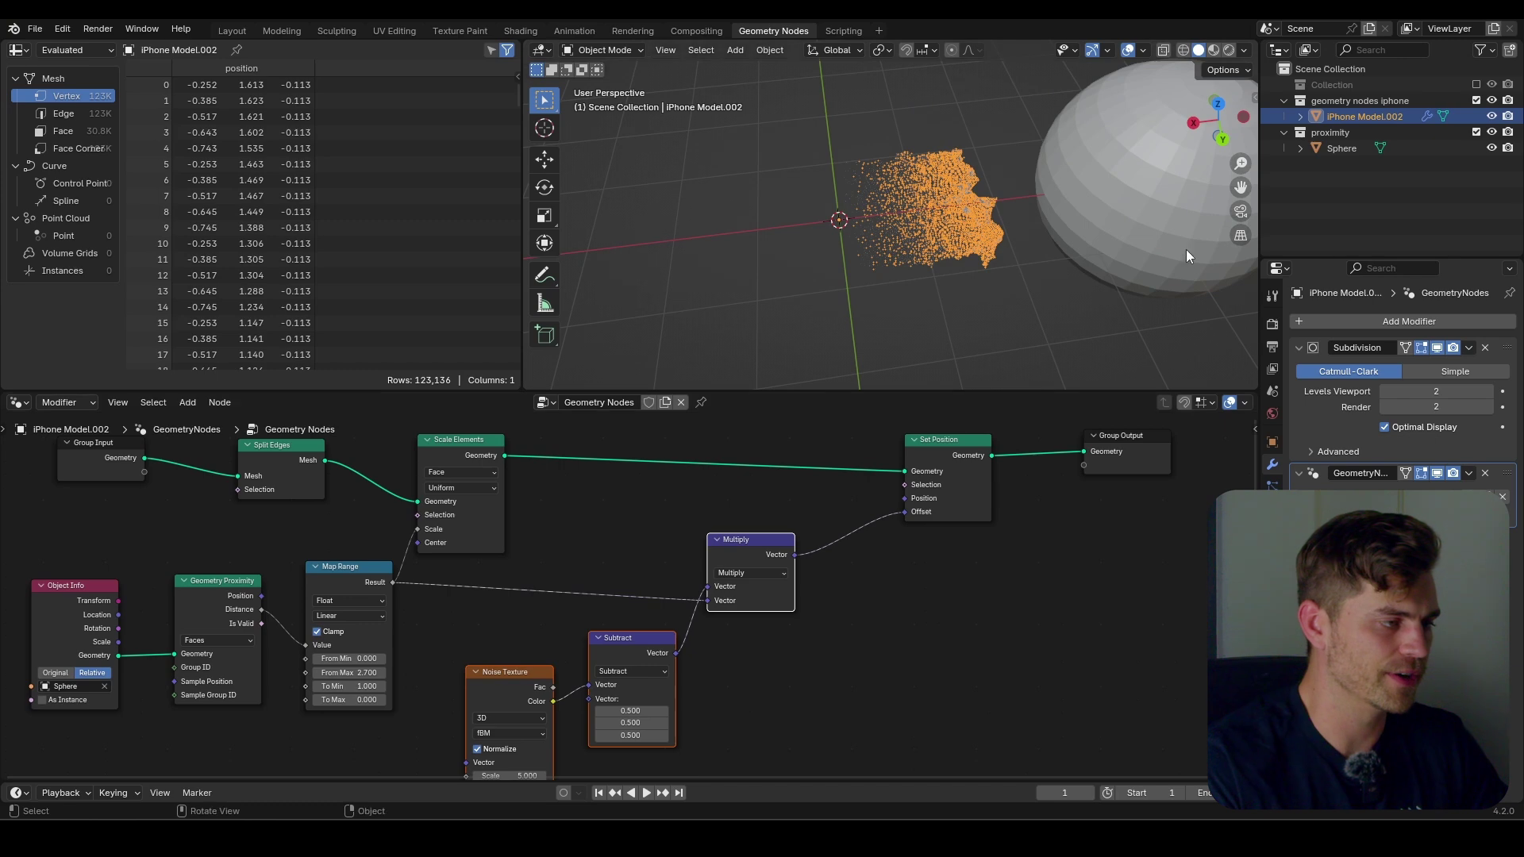
pyautogui.click(1116, 246)
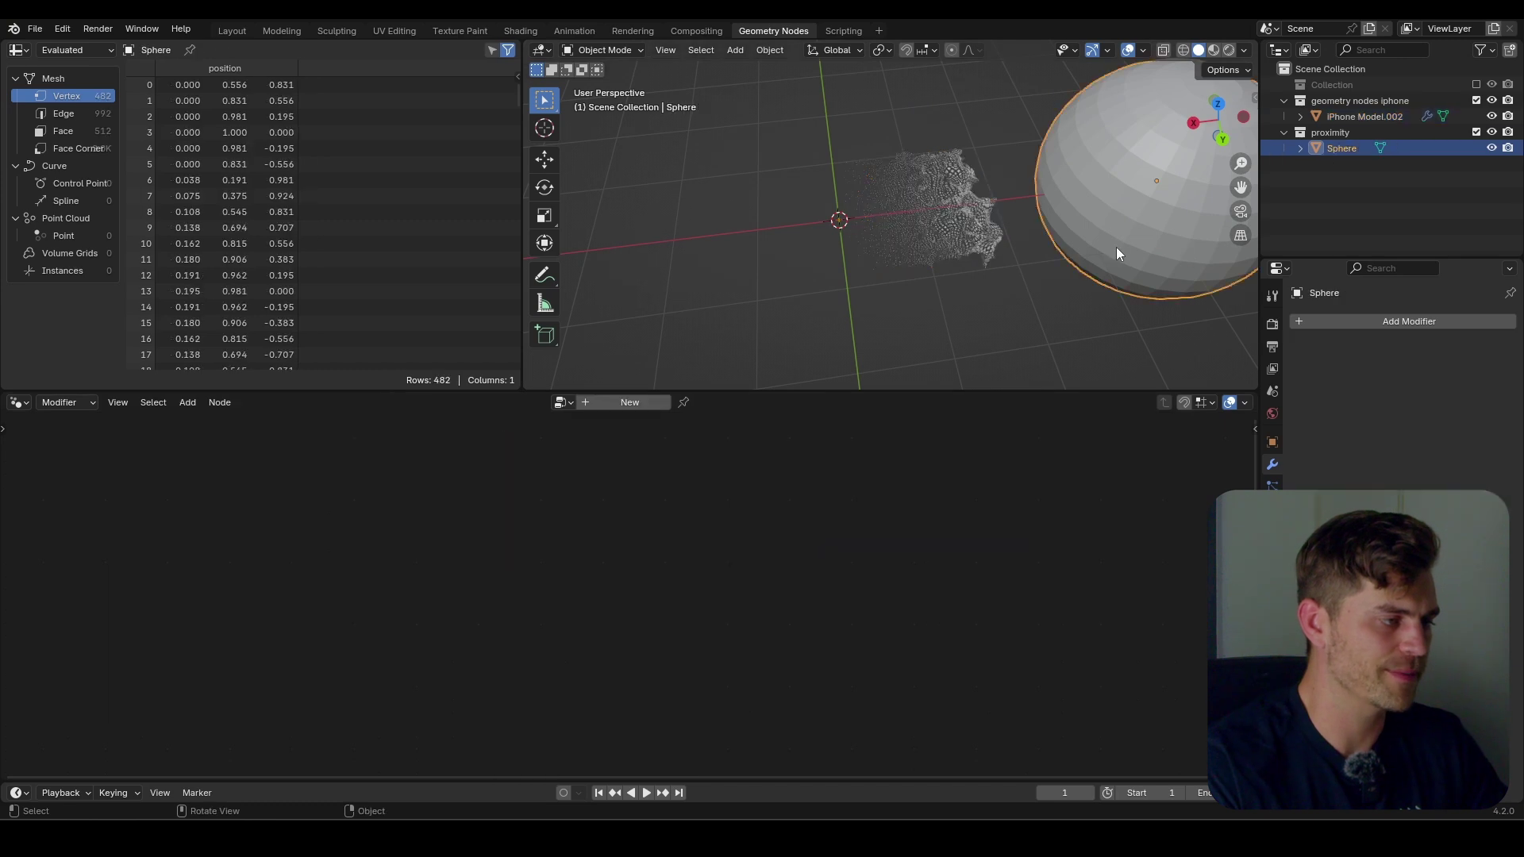
# Move the sphere along the X axis near the phone's end to test the displacement, and scale the sphere up.
pyautogui.press('g')
pyautogui.press('x')
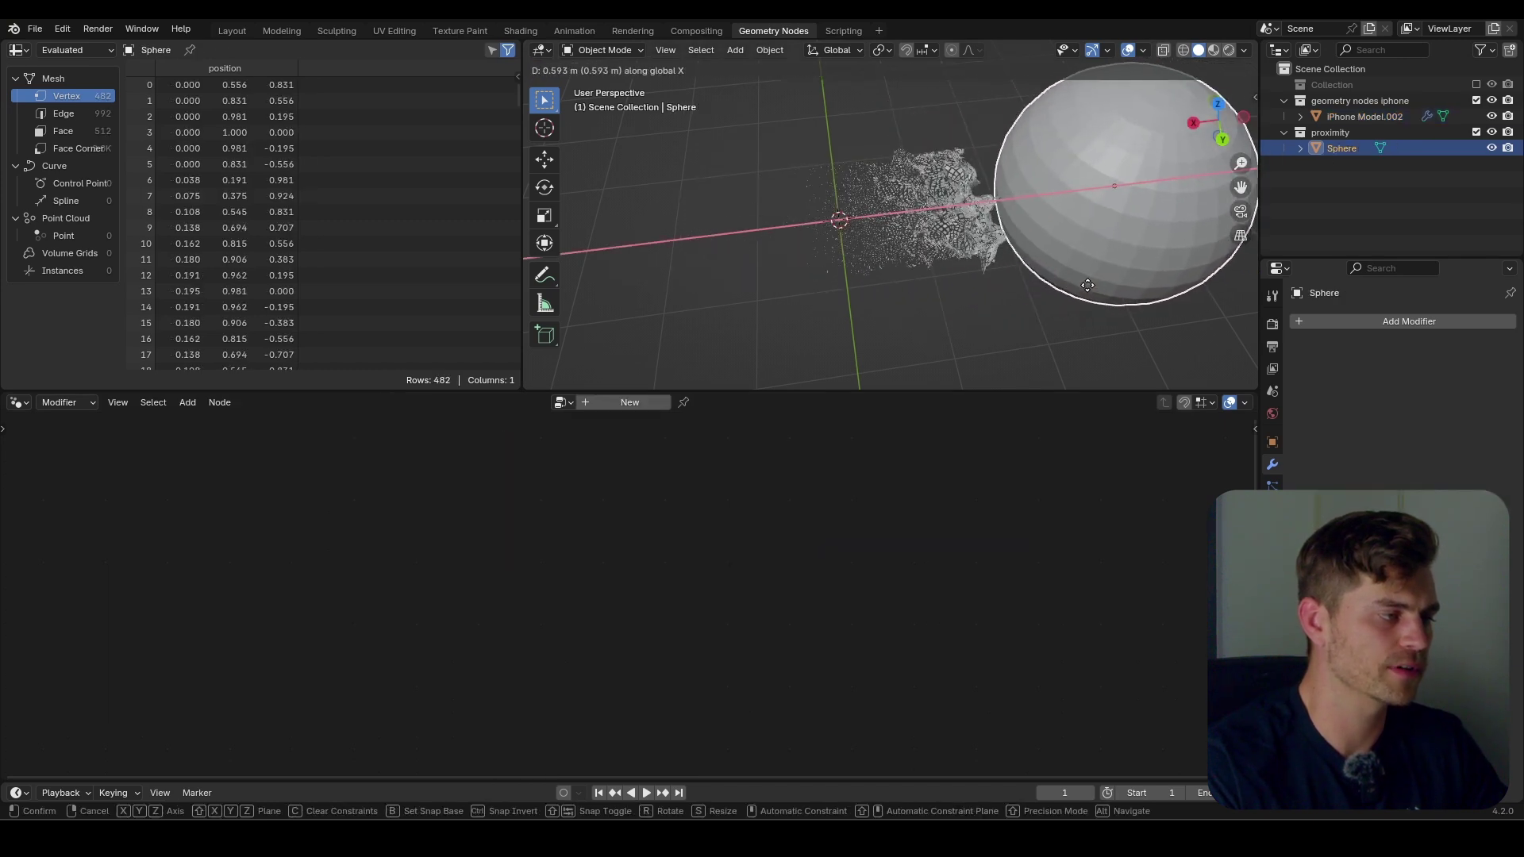
pyautogui.click(1087, 283)
pyautogui.press('s')
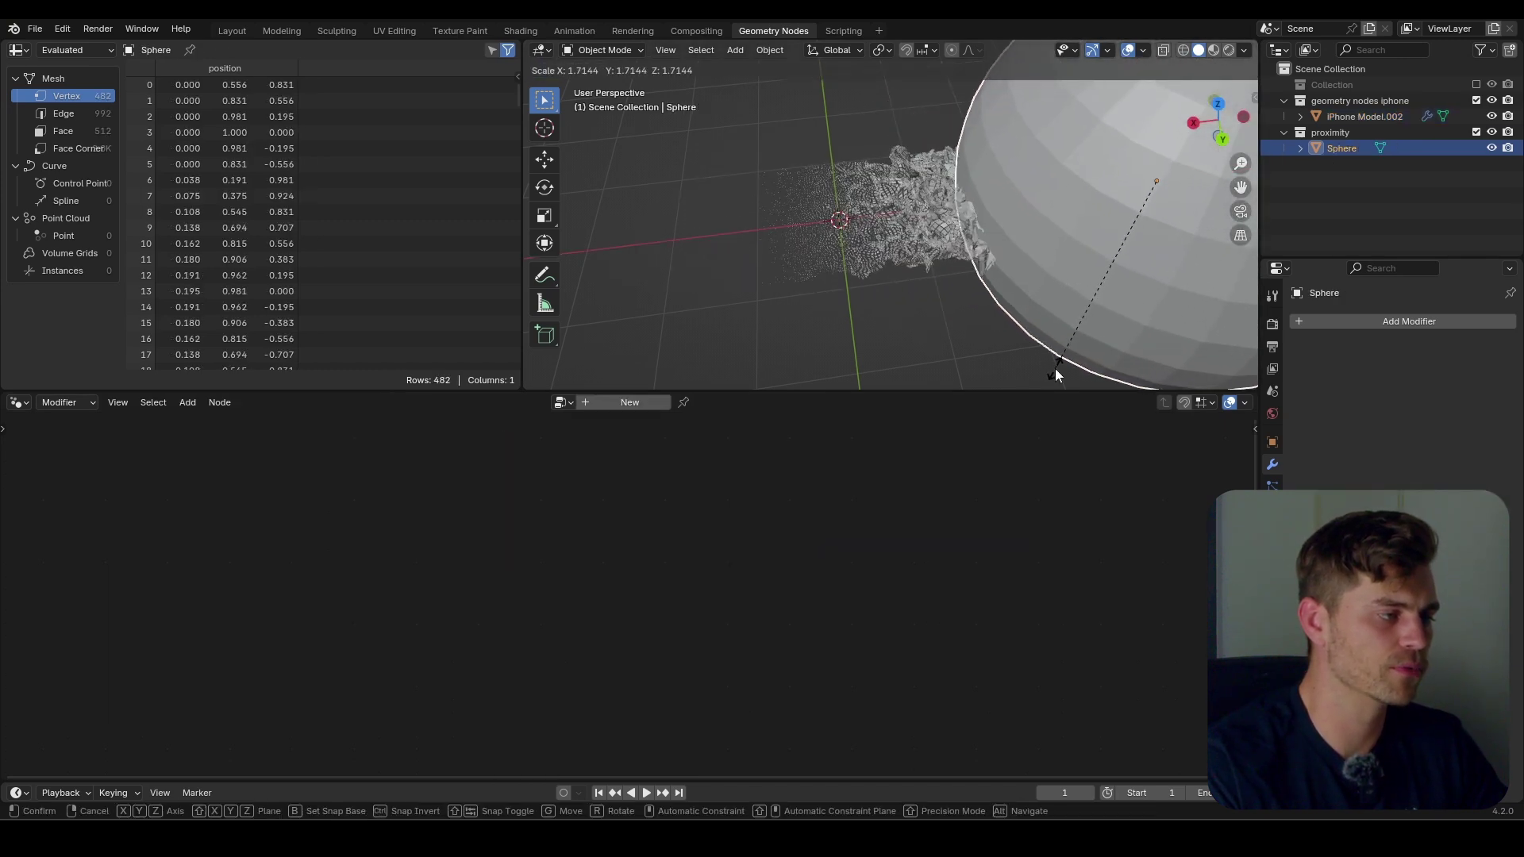
pyautogui.click(1055, 369)
pyautogui.click(952, 254)
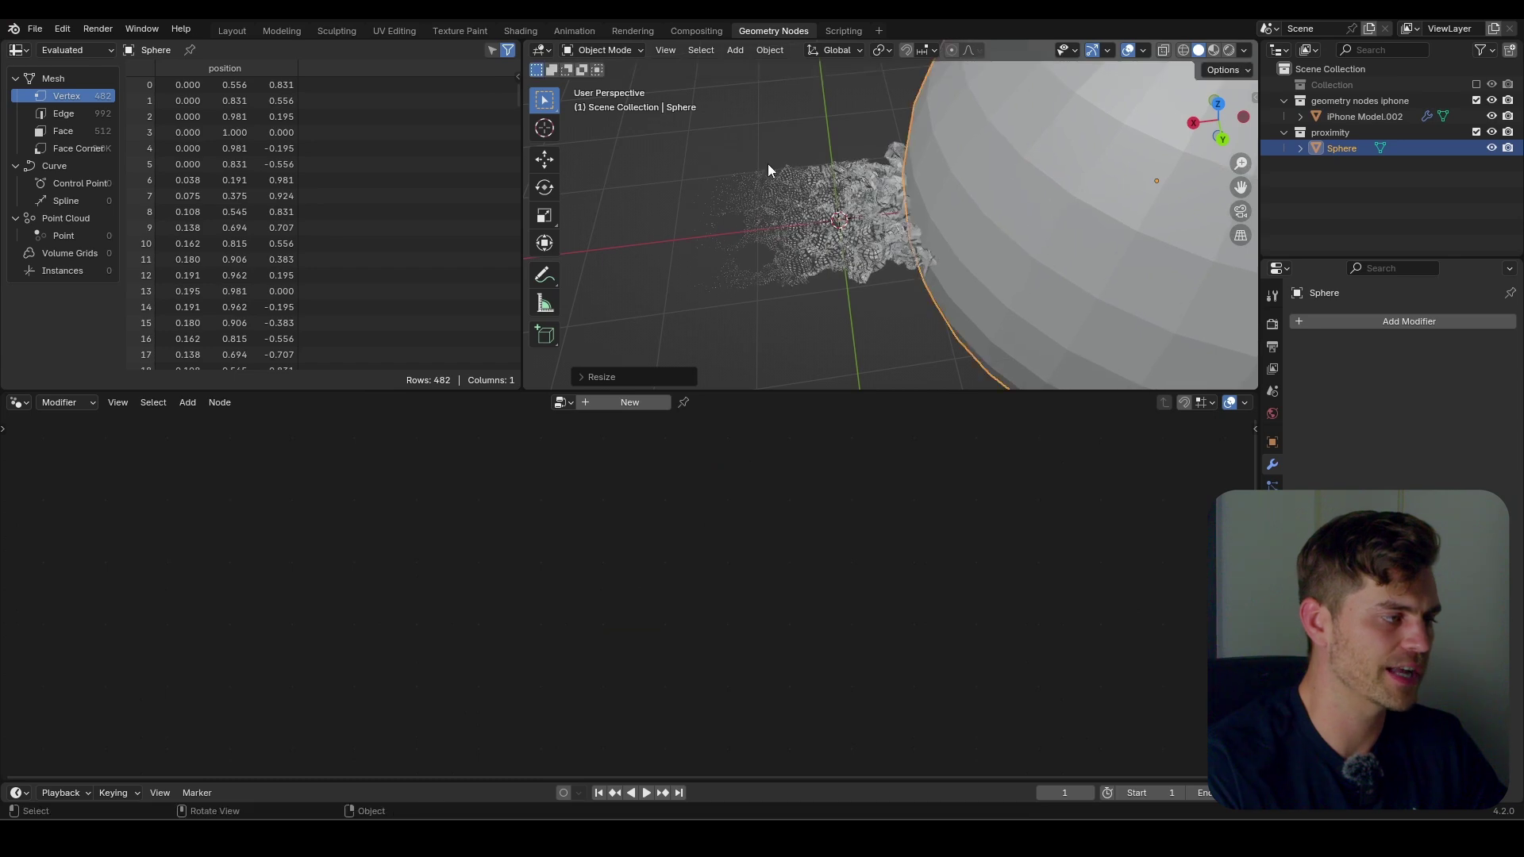
# Move the enlarged sphere along the X axis away from the phone back.
pyautogui.scroll(4, 786, 230)
pyautogui.scroll(-4, 1022, 226)
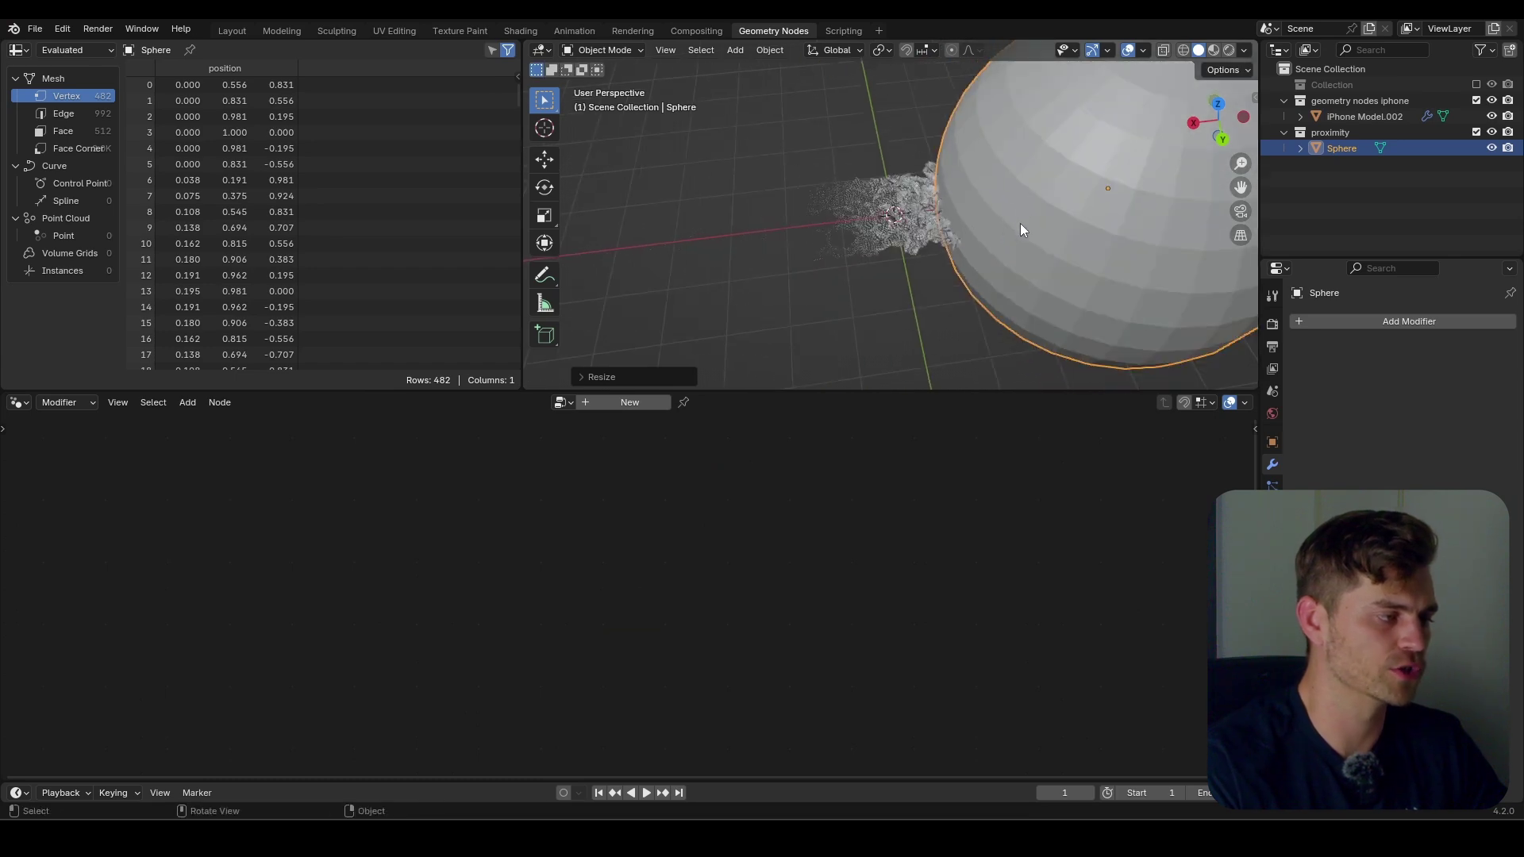
pyautogui.press('g')
pyautogui.press('x')
pyautogui.click(1144, 235)
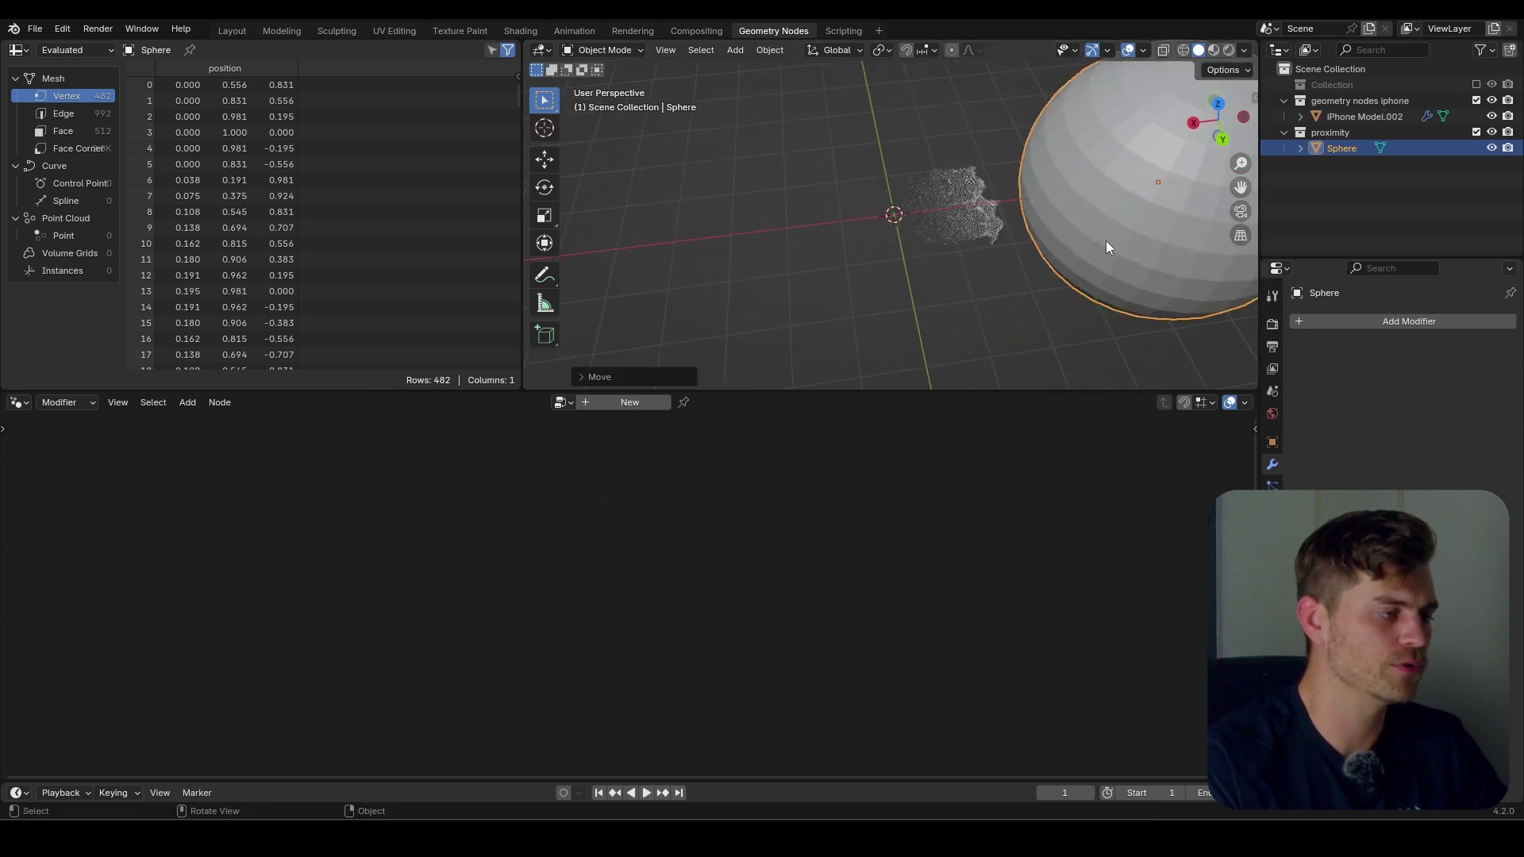
# Insert a Separate XYZ node between the phone back's Multiply and Set Position nodes, and connect its Z output to Offset.
pyautogui.scroll(4, 1060, 259)
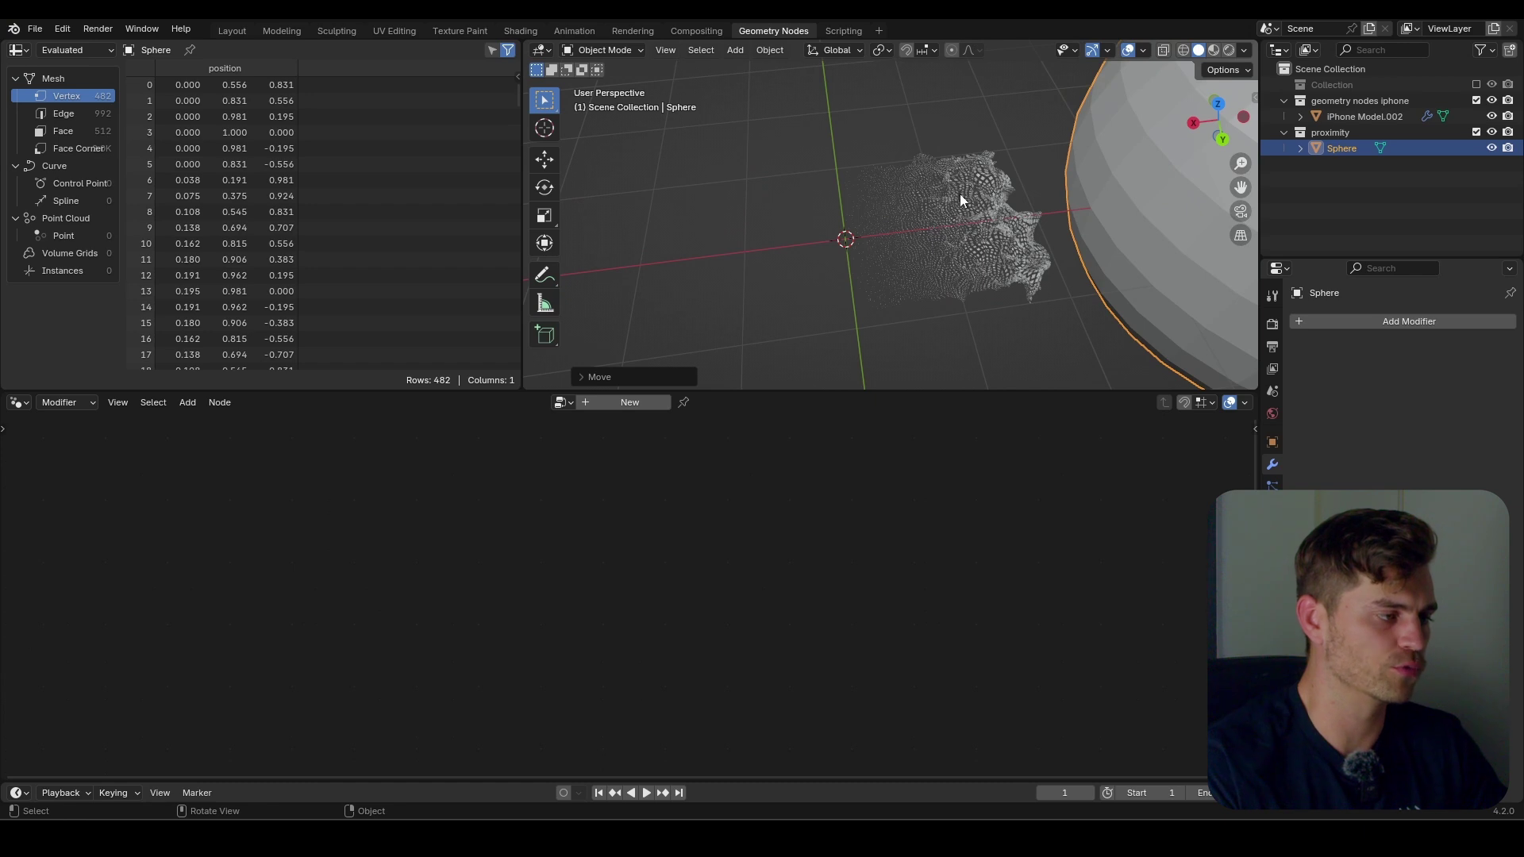
pyautogui.click(969, 230)
pyautogui.moveTo(892, 471); pyautogui.dragTo(803, 477, button='middle')
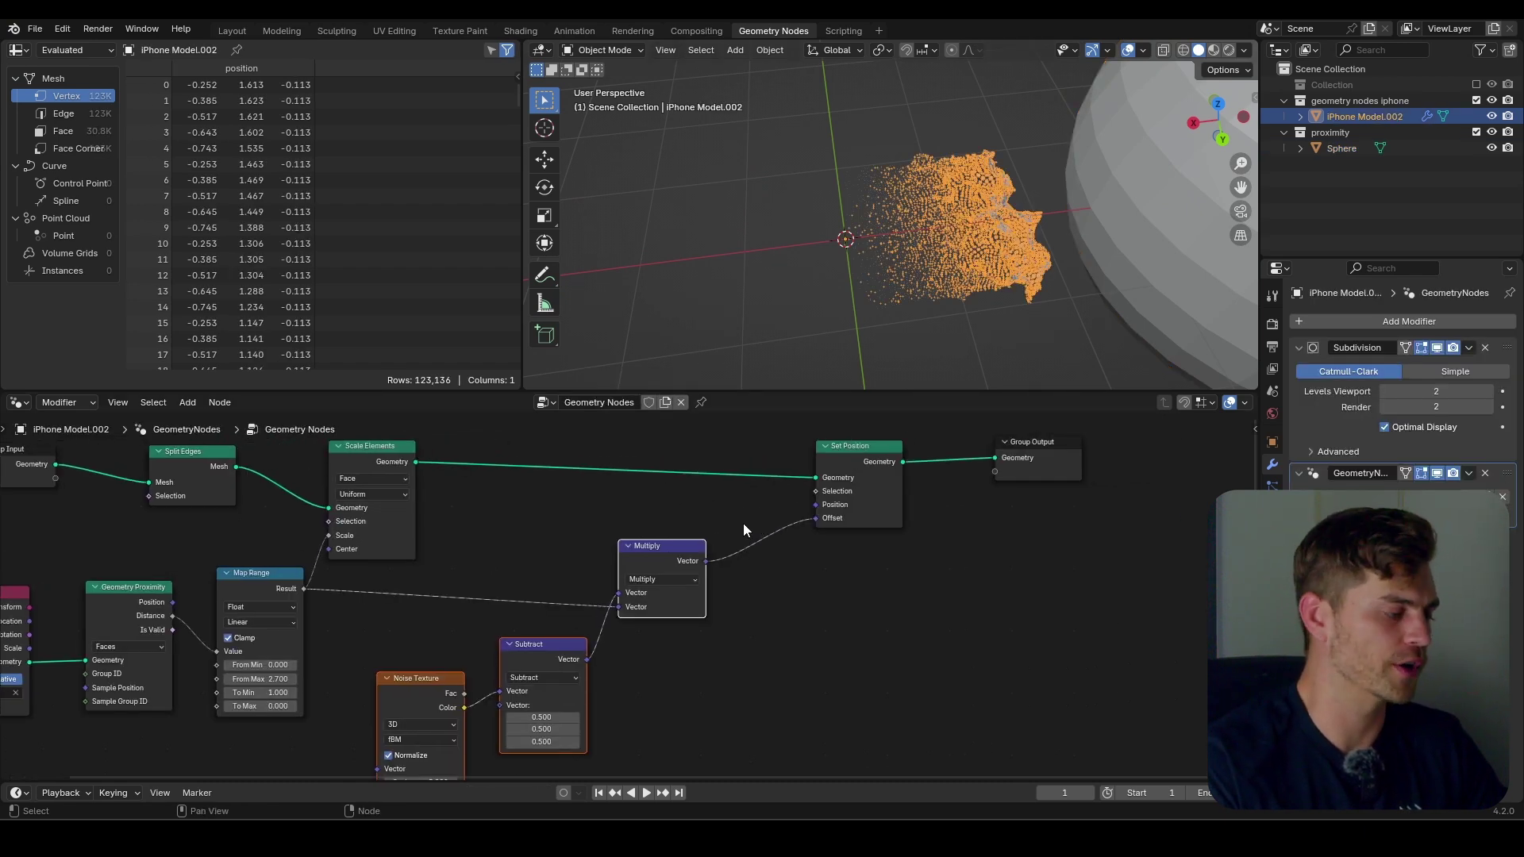
pyautogui.hotkey('shift', 'a')
pyautogui.moveTo(741, 540)
pyautogui.write('seperate')
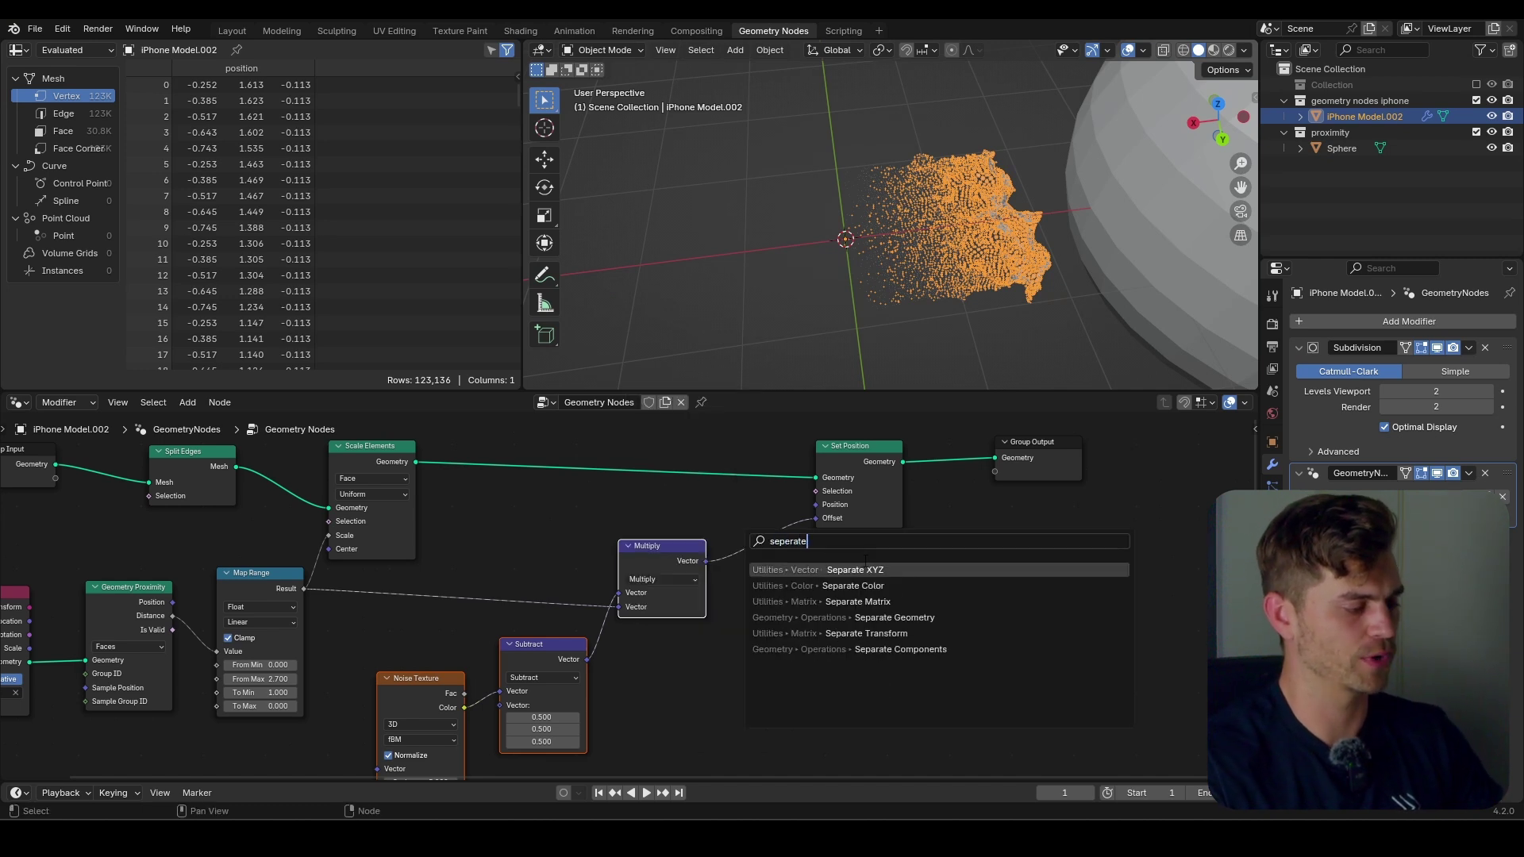
pyautogui.press('Return')
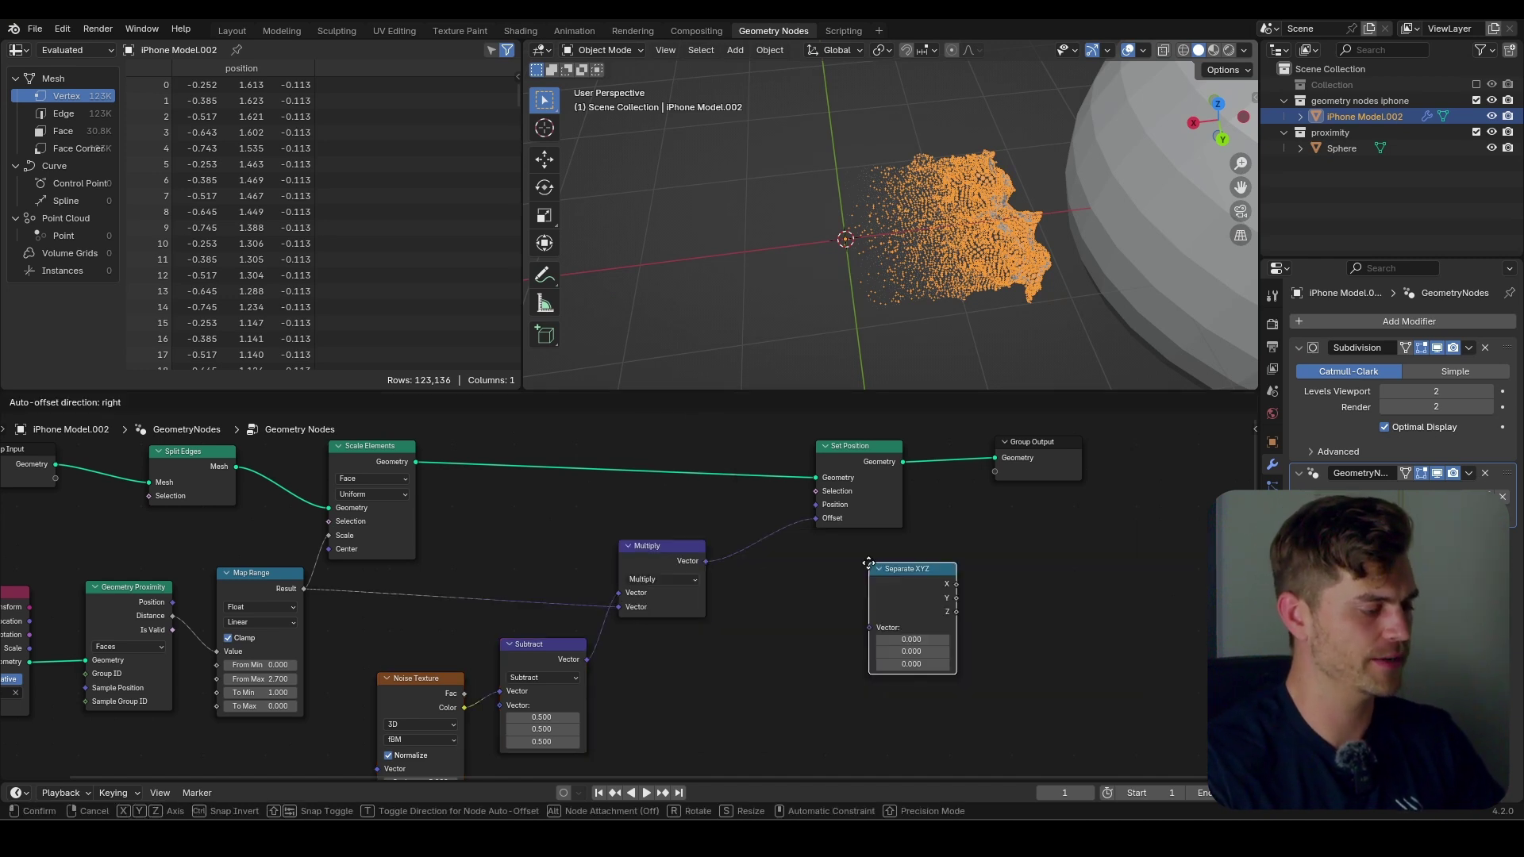
pyautogui.click(735, 514)
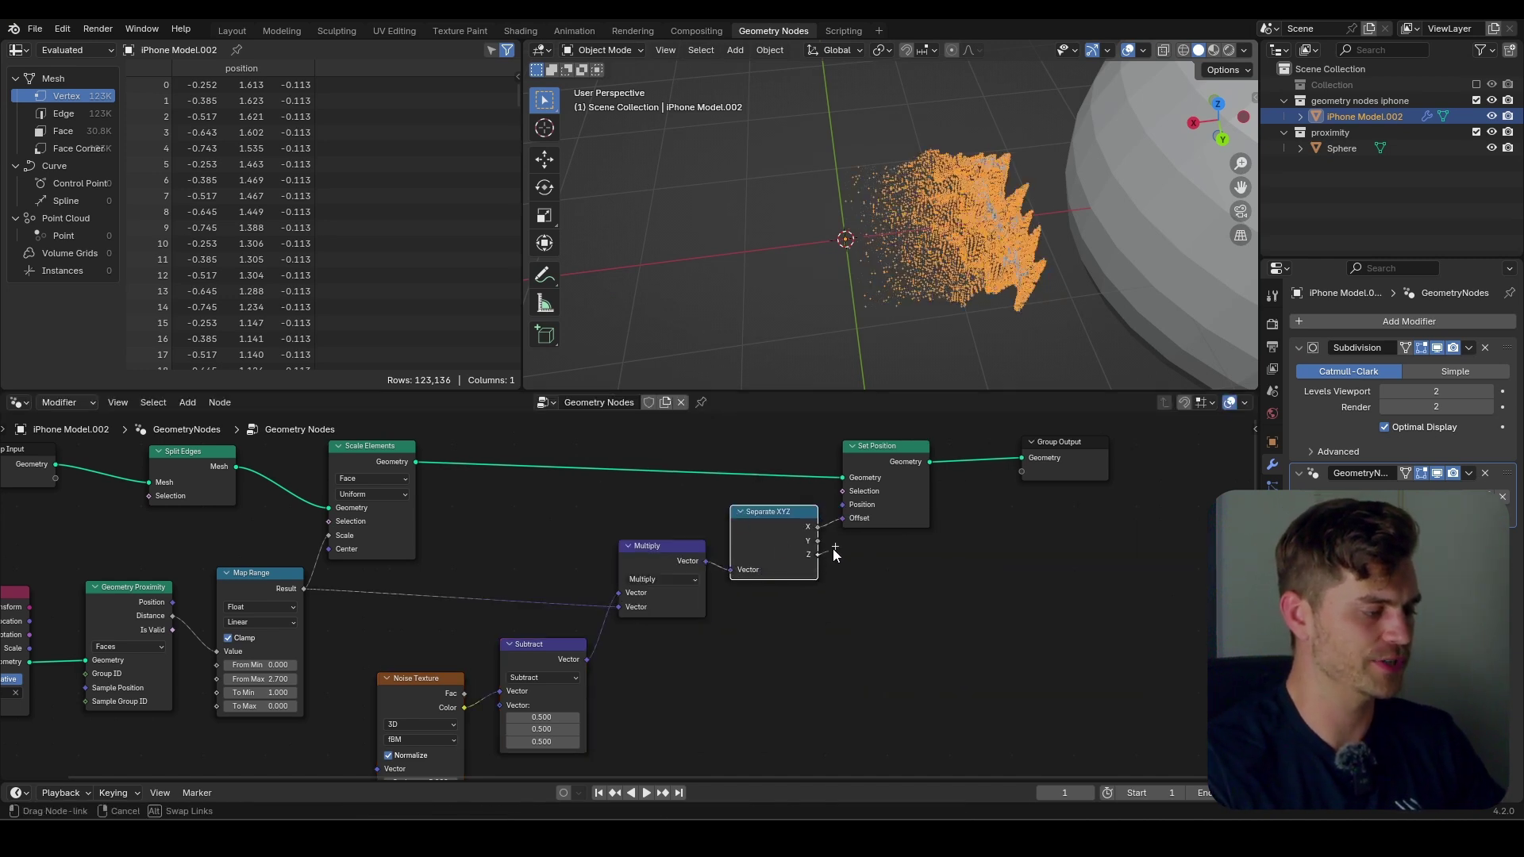
pyautogui.moveTo(832, 549); pyautogui.dragTo(843, 526)
# Shift Set Position and Group Output to make room, insert a Combine XYZ node before Offset, and link Separate XYZ's Z to its Z input.
pyautogui.moveTo(1127, 564); pyautogui.dragTo(927, 465)
pyautogui.press('g')
pyautogui.click(1060, 452)
pyautogui.hotkey('shift', 'a')
pyautogui.write('c')
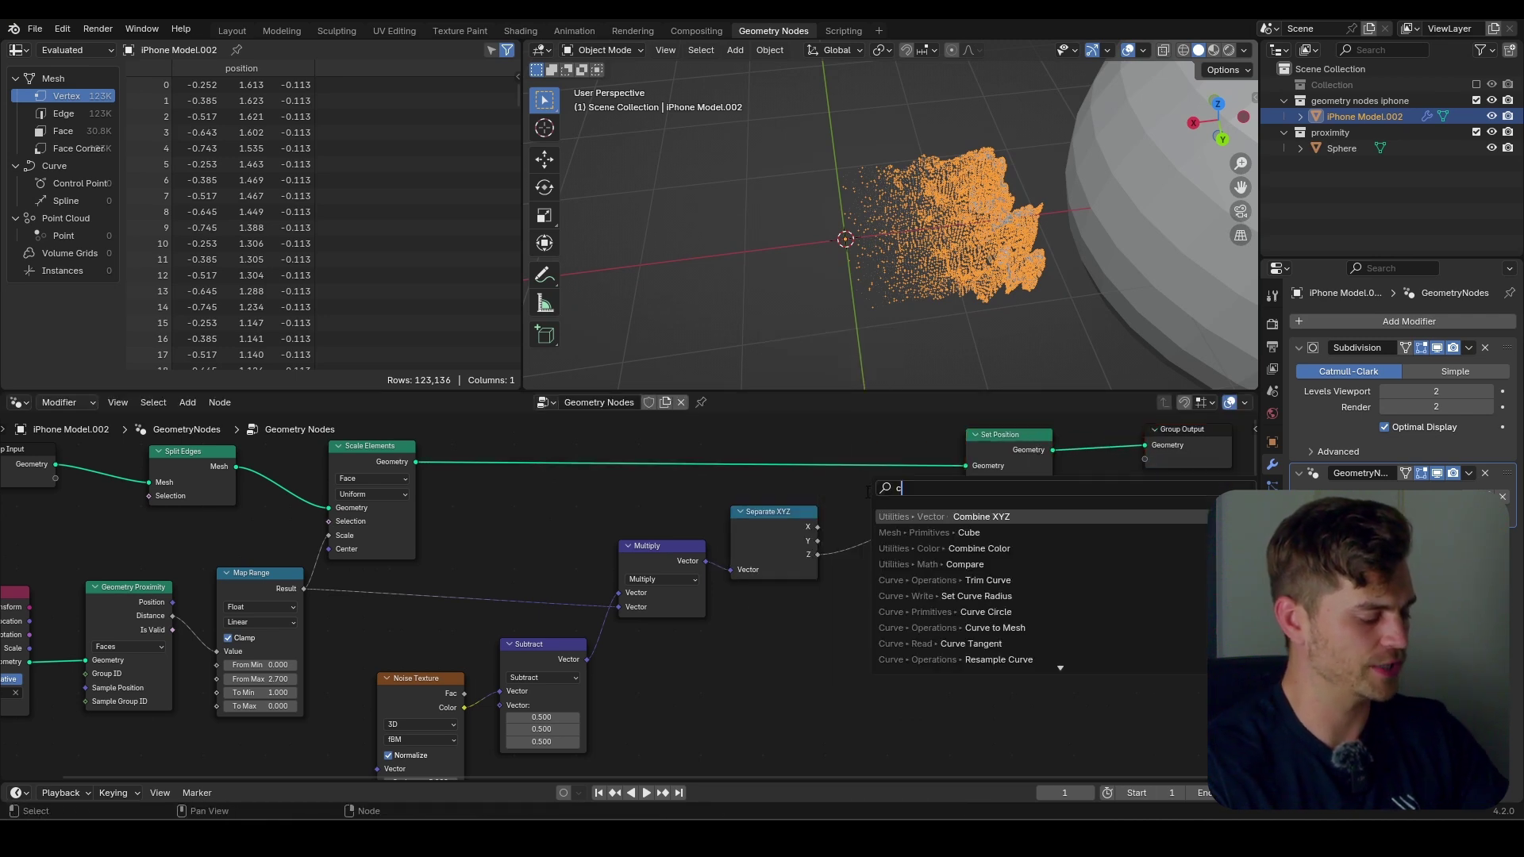
pyautogui.write('ombin')
pyautogui.press('Return')
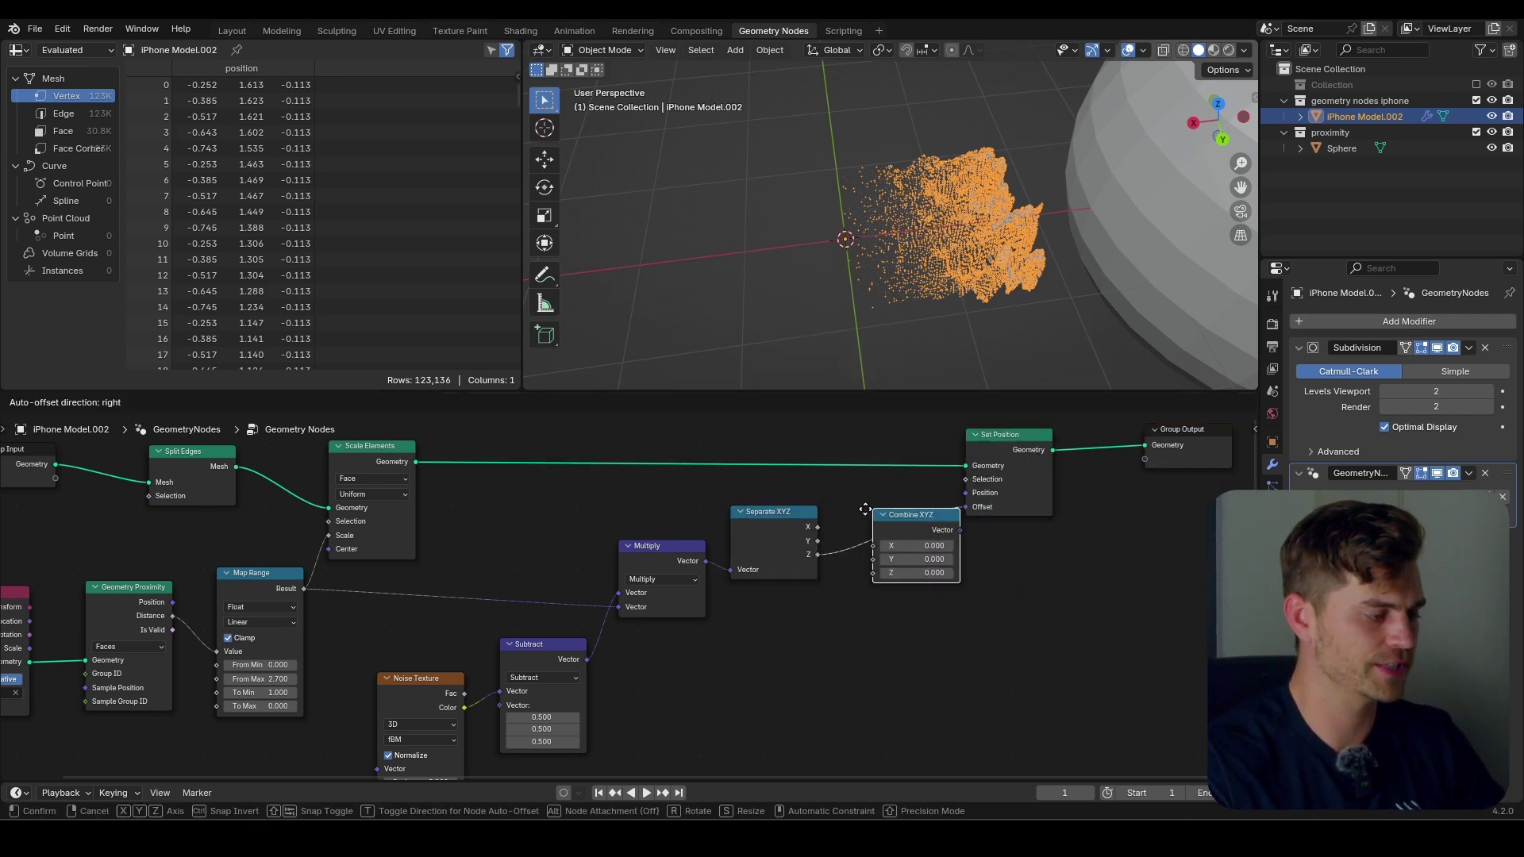
pyautogui.click(851, 526)
pyautogui.moveTo(854, 559); pyautogui.dragTo(853, 572)
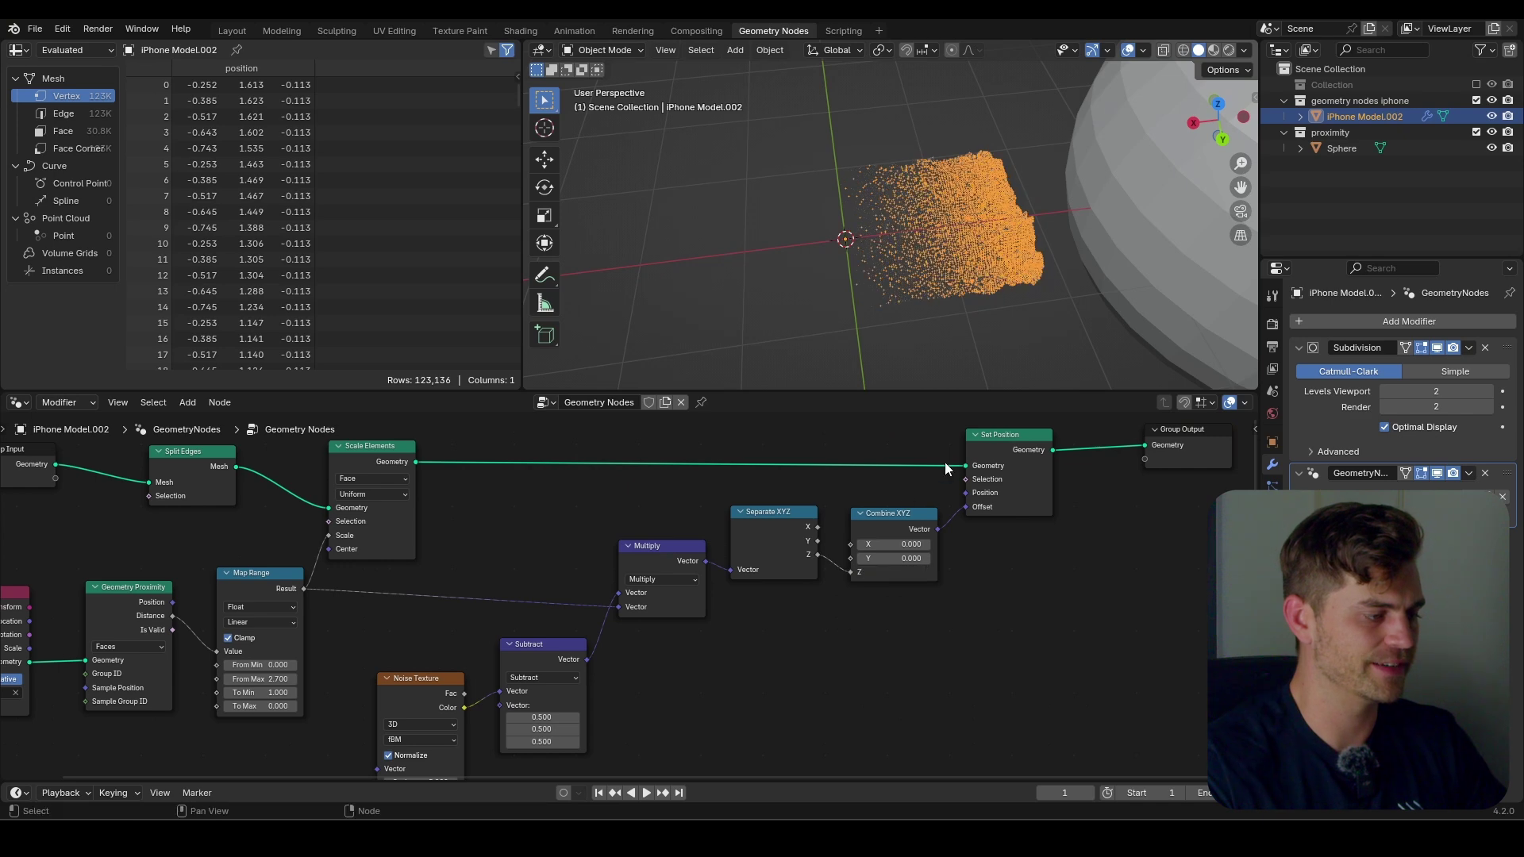
# Move the sphere along the X axis toward the phone's middle and examine the vertical-only face displacement.
pyautogui.click(1103, 286)
pyautogui.press('g')
pyautogui.press('x')
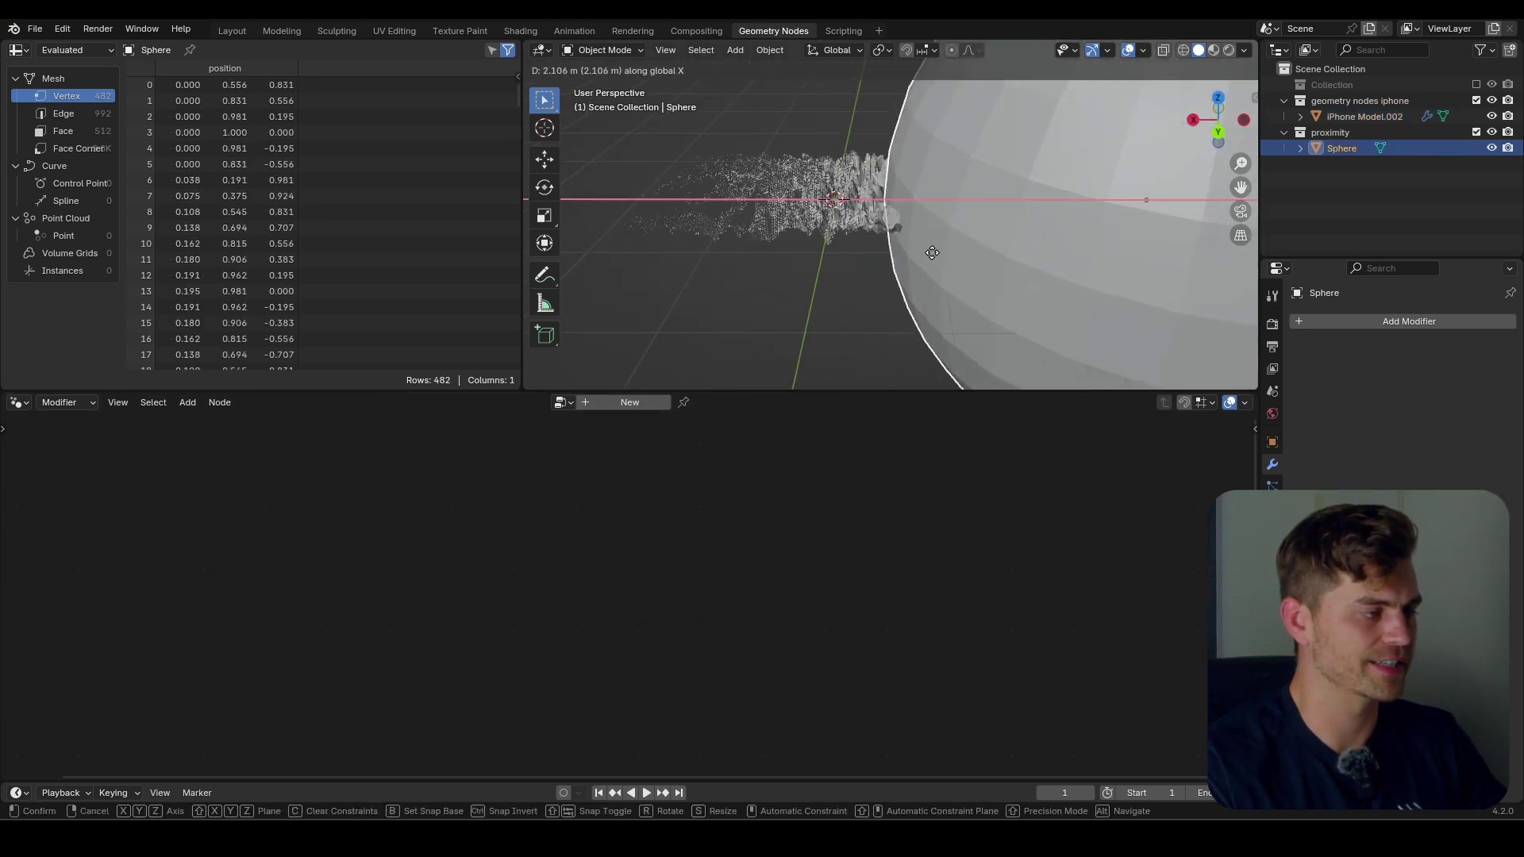
pyautogui.click(923, 261)
pyautogui.moveTo(923, 256); pyautogui.dragTo(951, 269, button='middle')
pyautogui.scroll(6, 988, 237)
pyautogui.scroll(-4, 984, 236)
# Set the Noise Texture scale to 2.63 for the phone back.
pyautogui.click(951, 269)
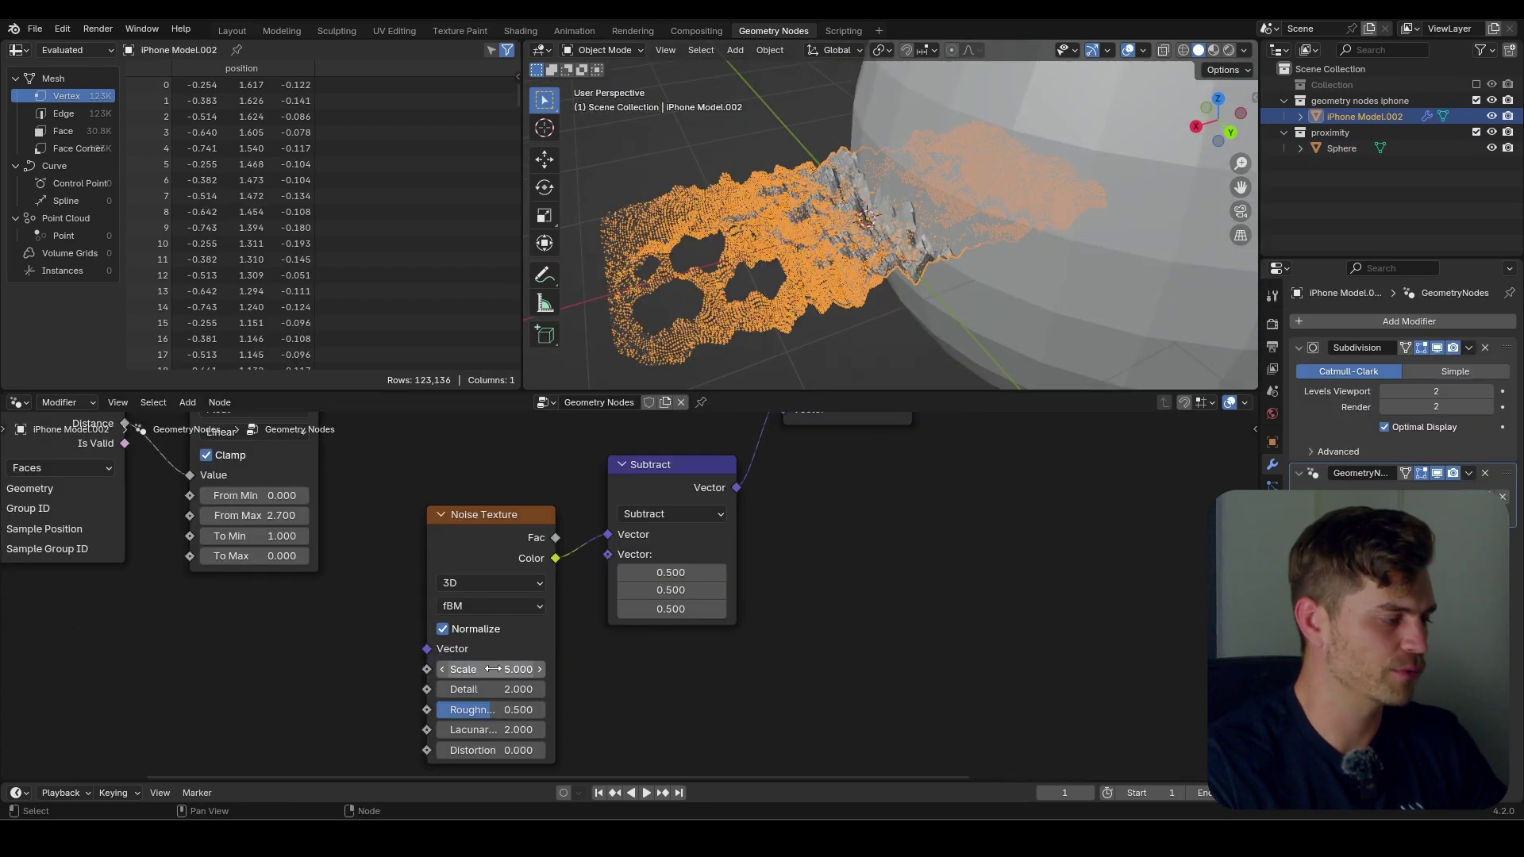
pyautogui.moveTo(493, 669)
pyautogui.mouseDown()
pyautogui.moveTo(587, 669)
pyautogui.moveTo(457, 669)
pyautogui.moveTo(474, 669)
pyautogui.mouseUp()
pyautogui.scroll(-4, 1080, 154)
# Move the sphere along the X axis to test the coarser noise pattern on the phone back.
pyautogui.click(1007, 240)
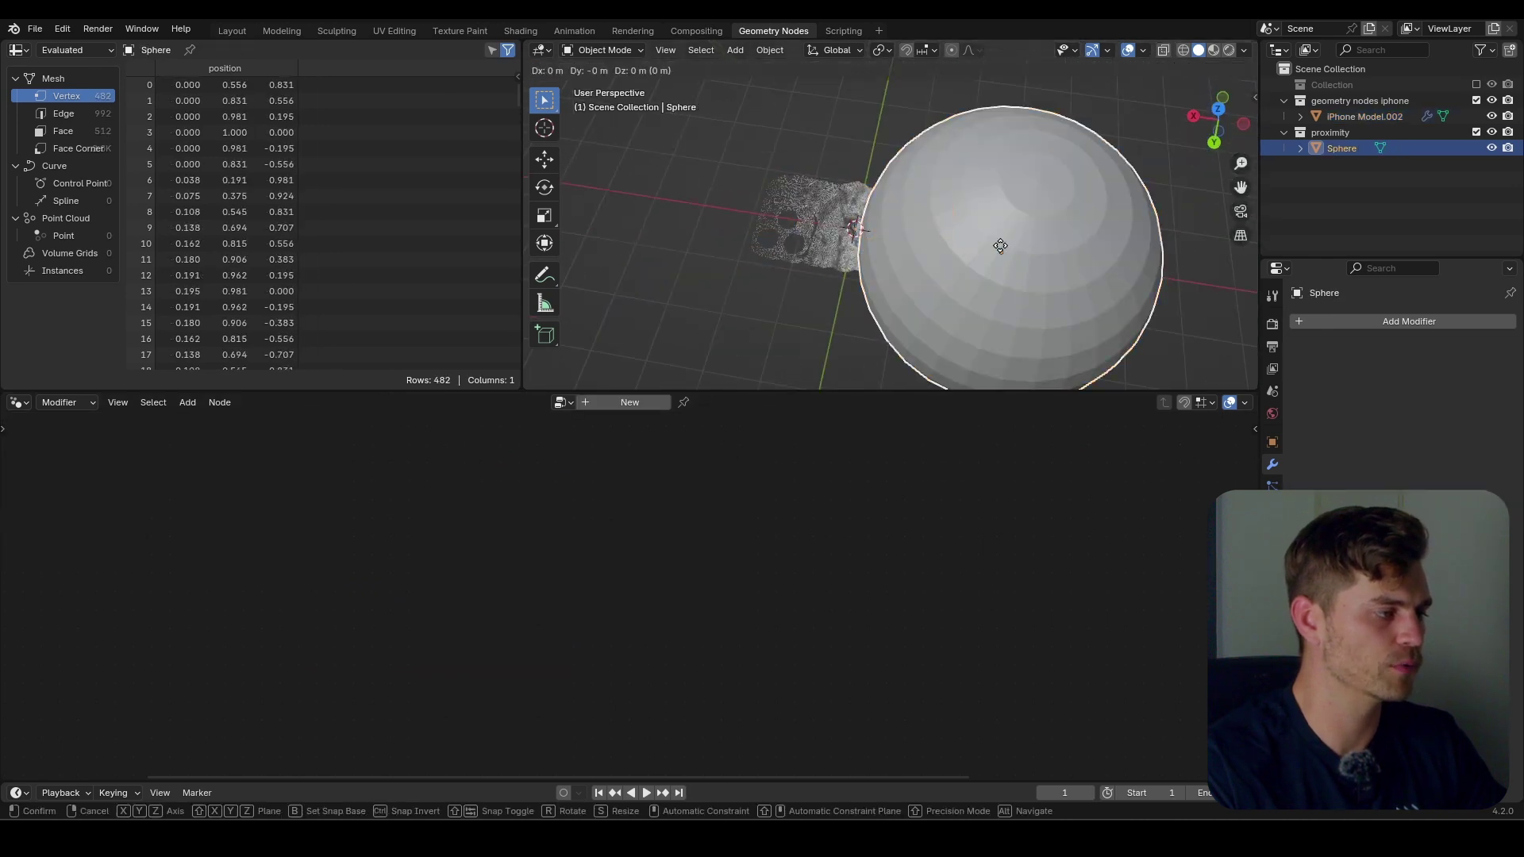
pyautogui.press('g')
pyautogui.press('x')
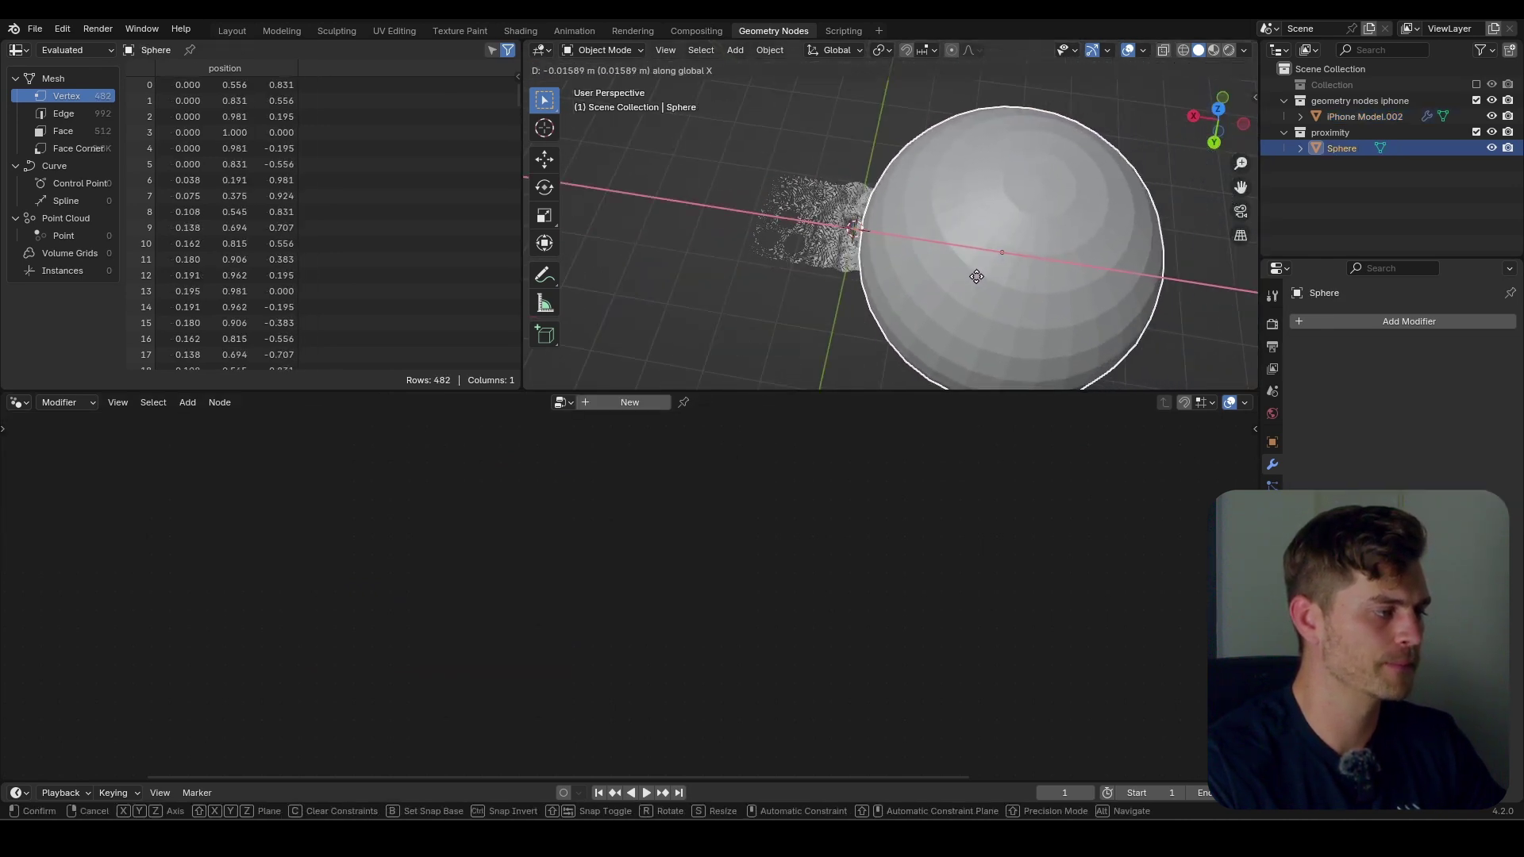
pyautogui.keyDown('alt'); pyautogui.scroll(3, 989, 267); pyautogui.keyUp('alt')
pyautogui.click(1006, 259)
# Connect the phone back's Map Range result to the Noise Texture's Vector input.
pyautogui.click(925, 245)
pyautogui.scroll(4, 968, 256)
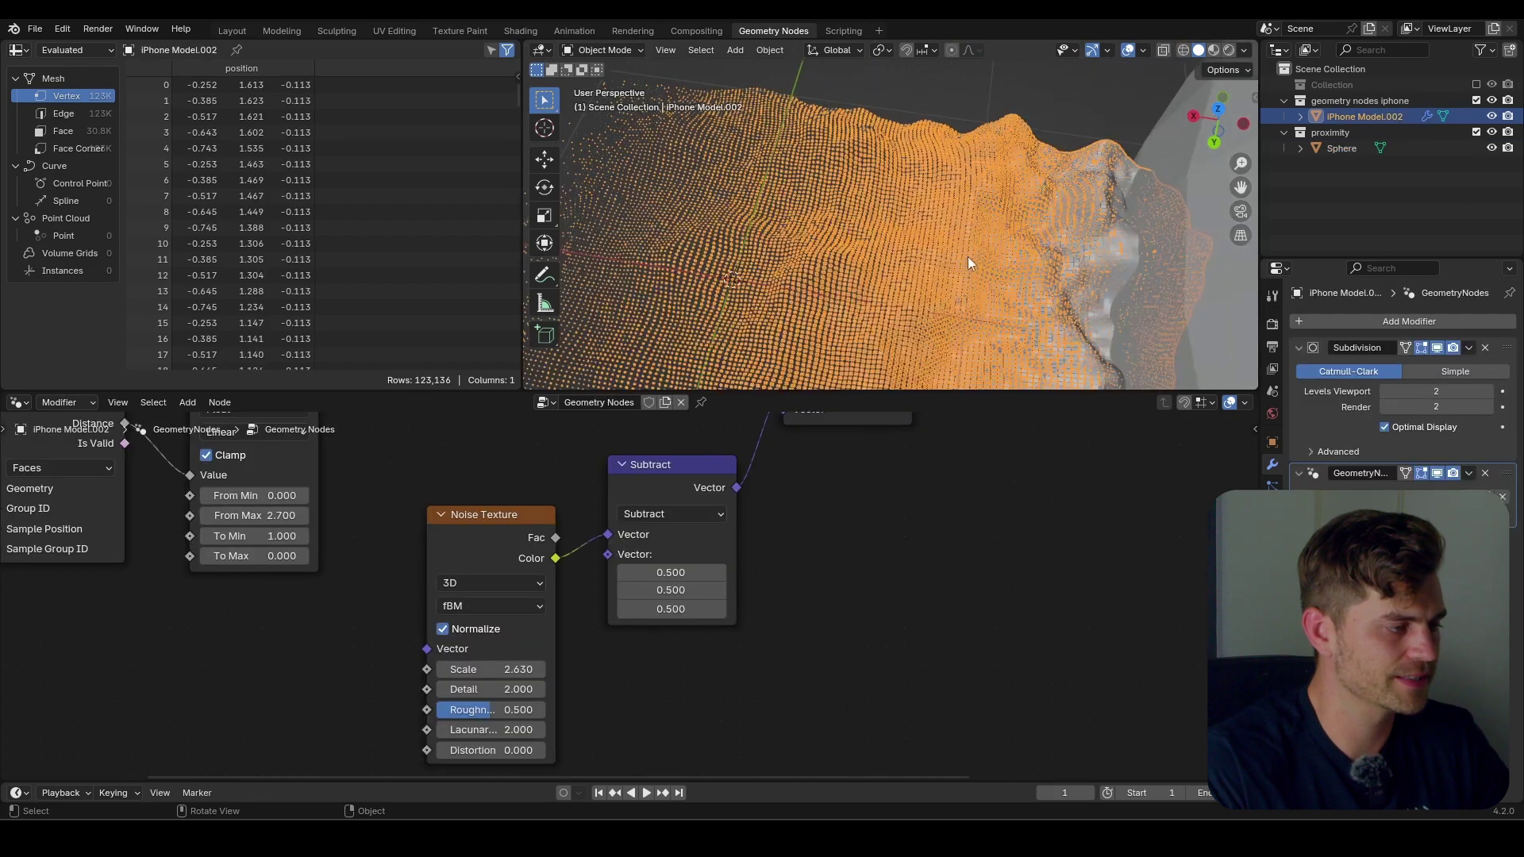
pyautogui.moveTo(1008, 202); pyautogui.dragTo(816, 226, button='middle')
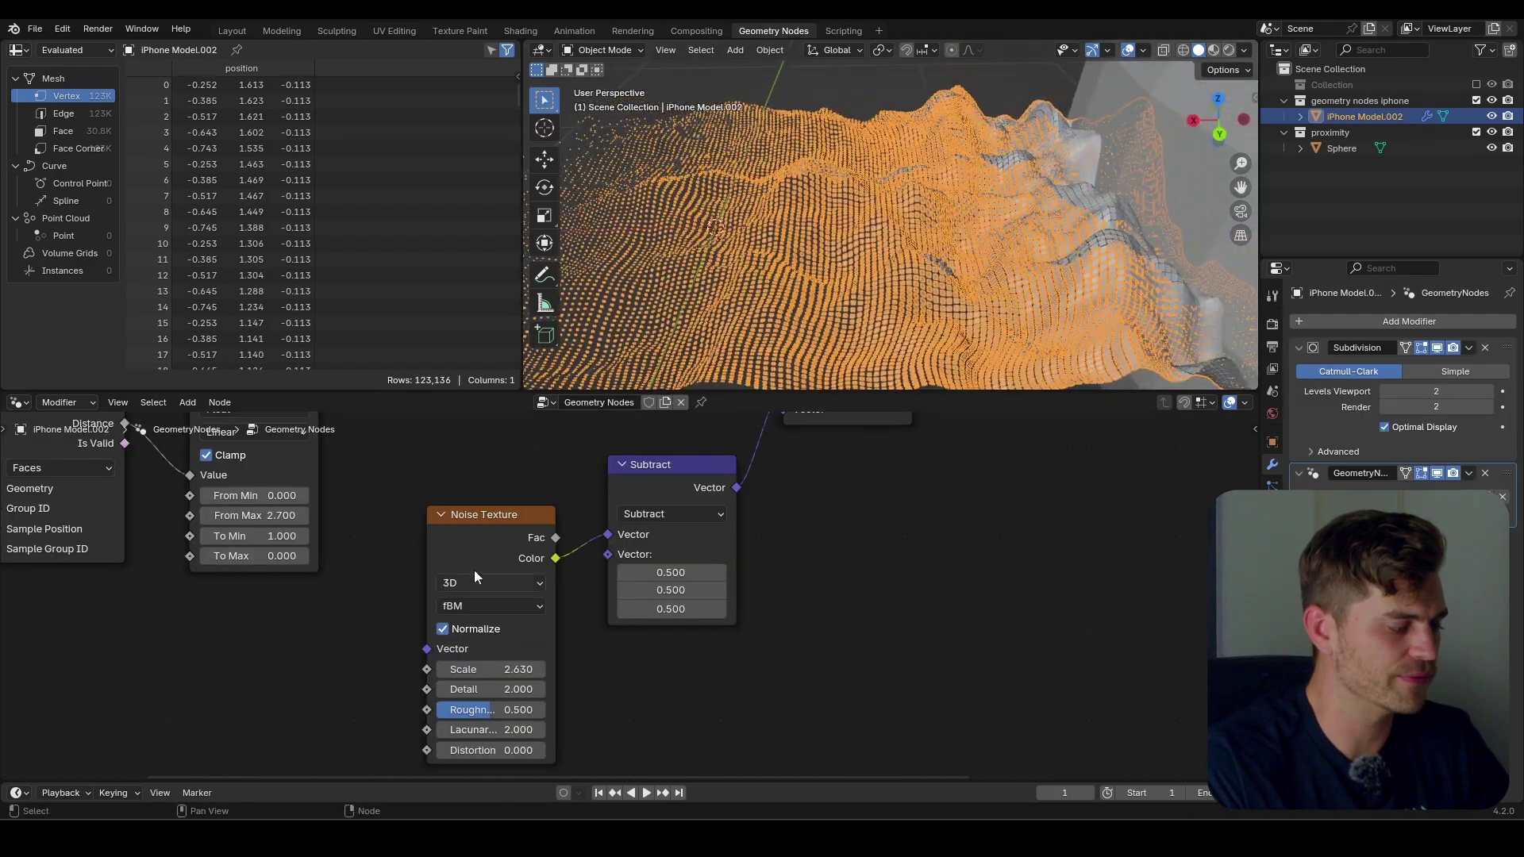
pyautogui.scroll(-2, 449, 469)
pyautogui.moveTo(435, 457); pyautogui.dragTo(472, 537)
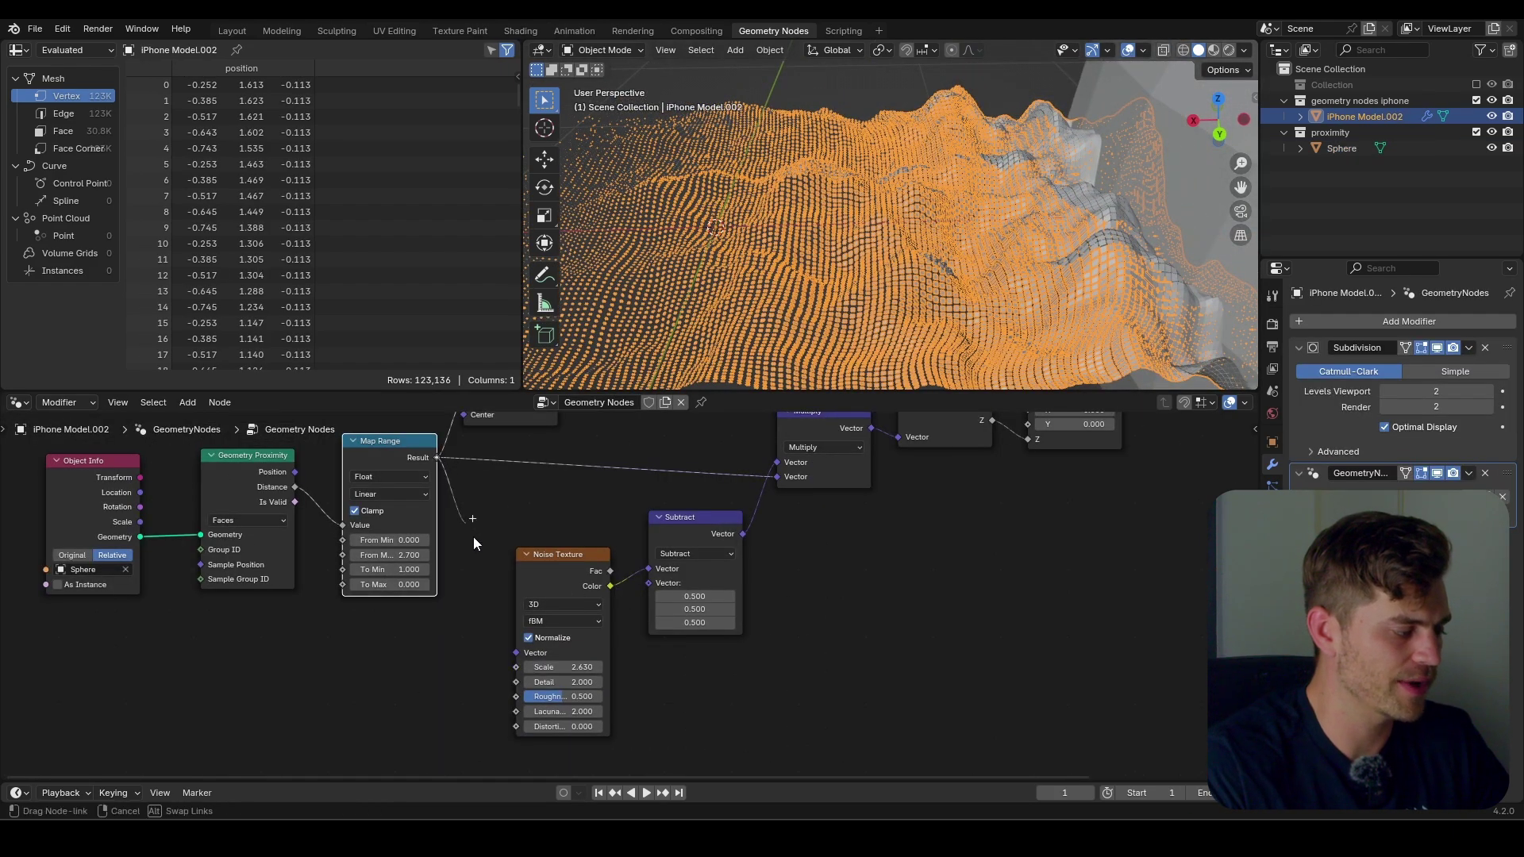
pyautogui.moveTo(518, 655); pyautogui.dragTo(520, 659)
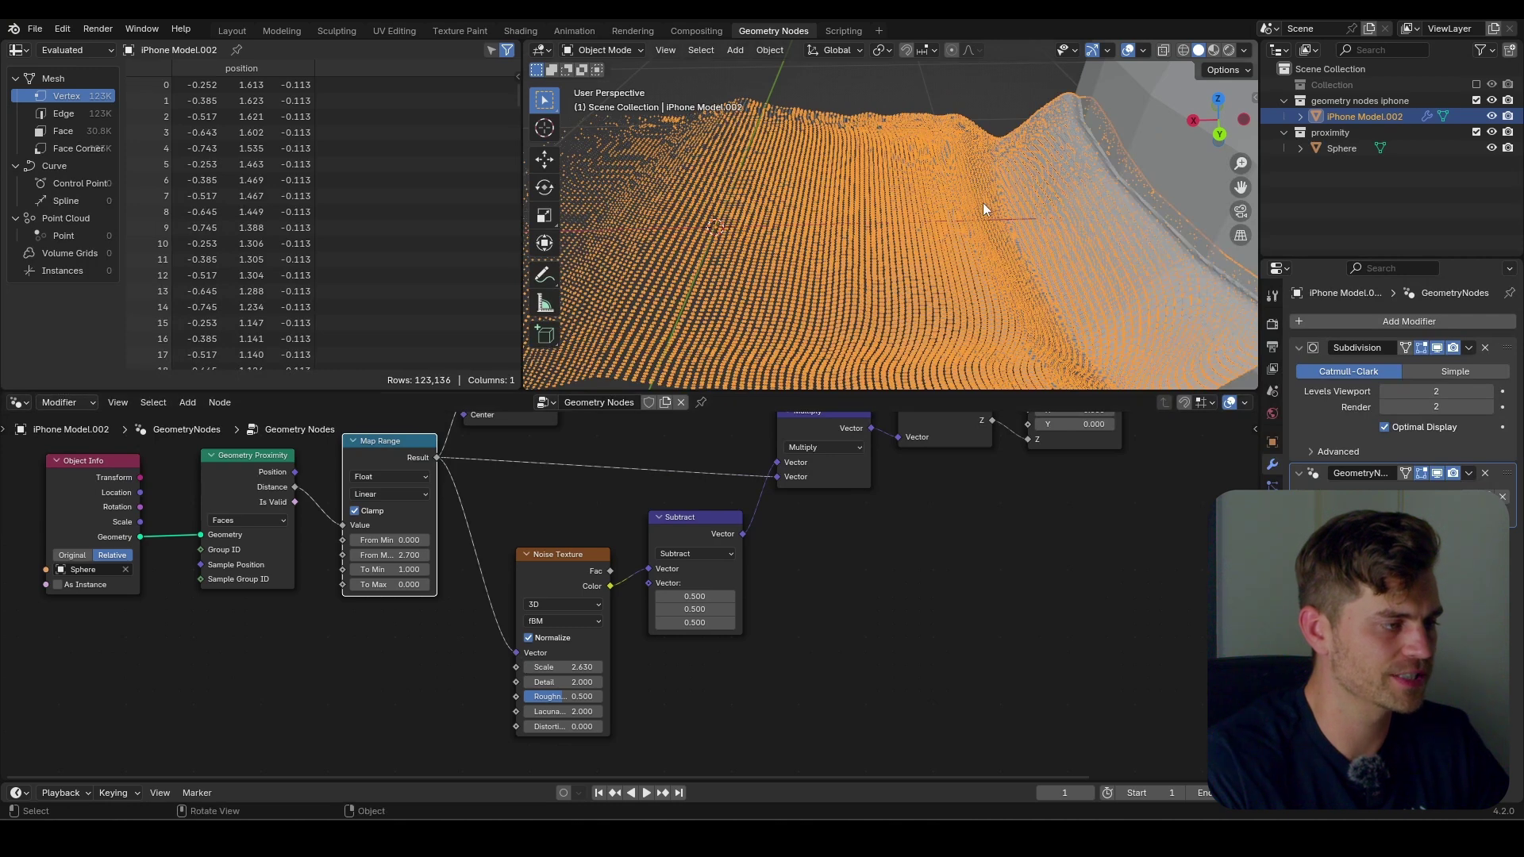
# Move the sphere along the X axis to test how the distance-driven noise ripples the phone back.
pyautogui.click(1055, 261)
pyautogui.press('g')
pyautogui.press('x')
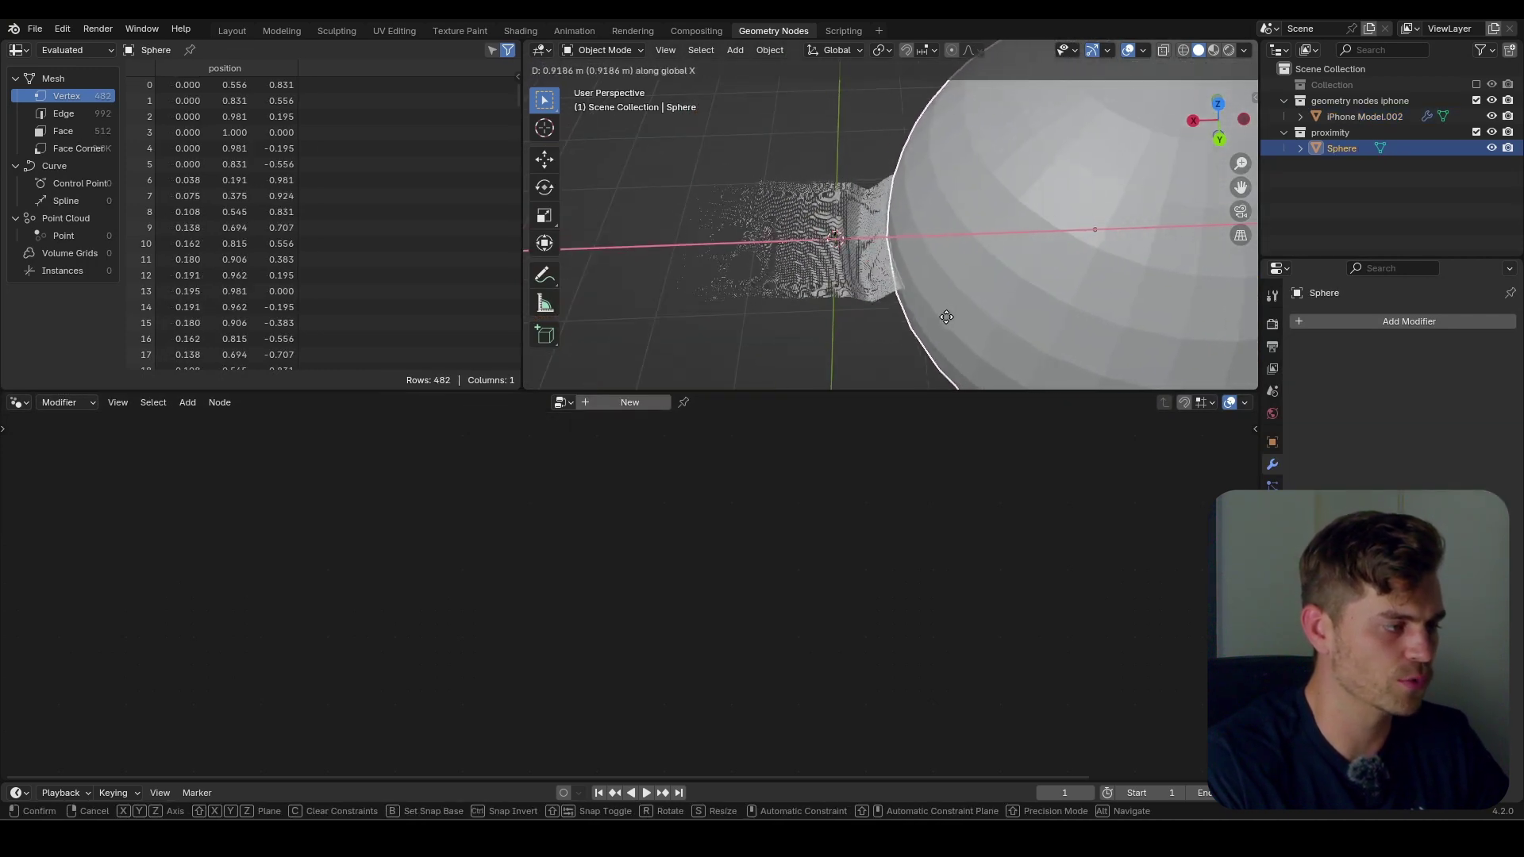
pyautogui.click(1017, 266)
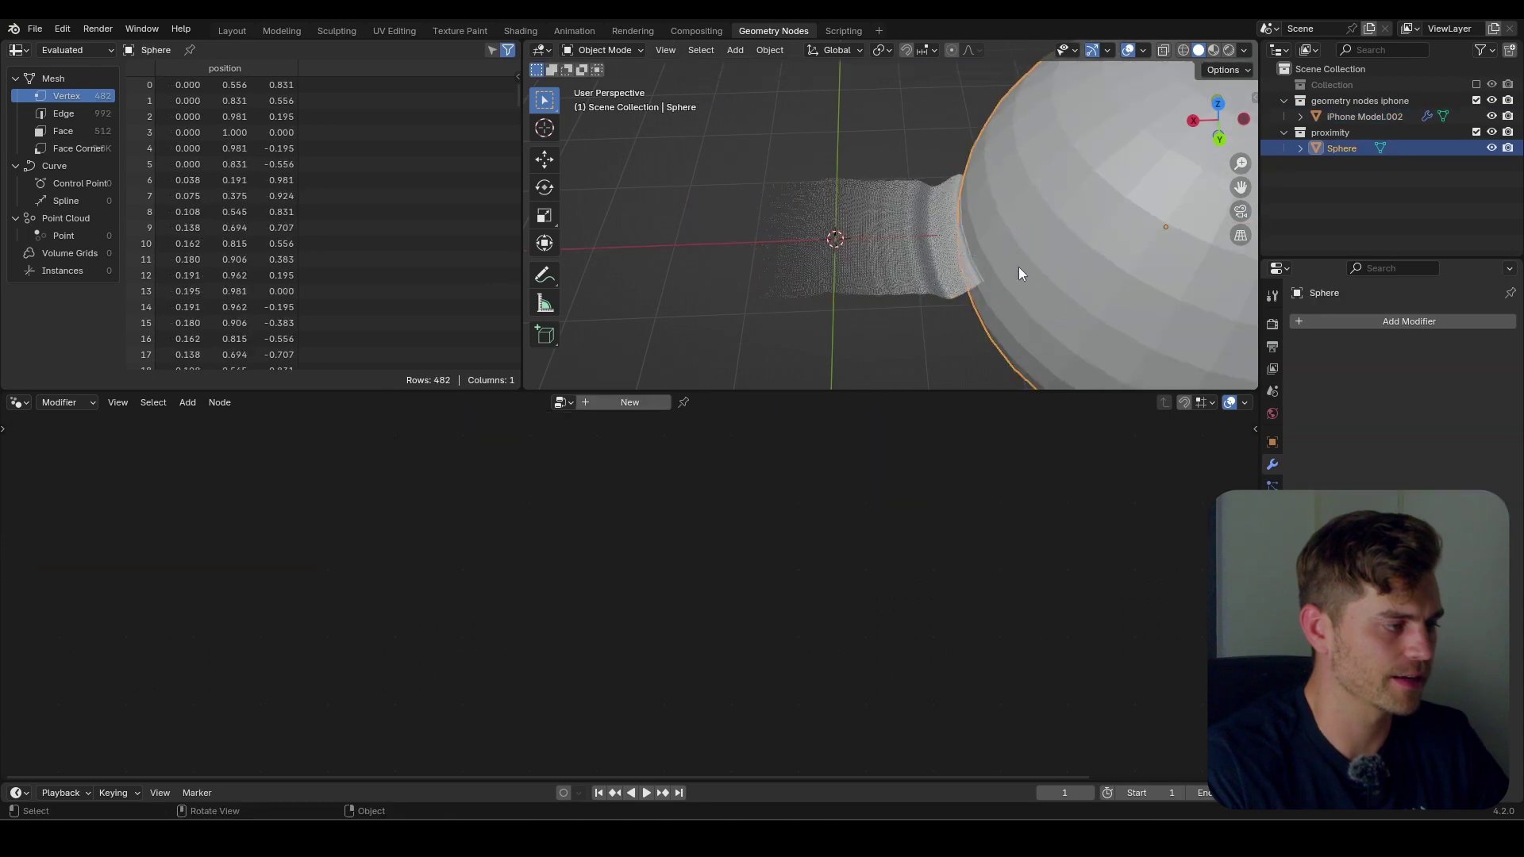
# Set the Map Range From Max to 12.7 on the phone back, and move the sphere along the X axis farther from the phone.
pyautogui.click(913, 246)
pyautogui.moveTo(394, 560); pyautogui.dragTo(468, 560)
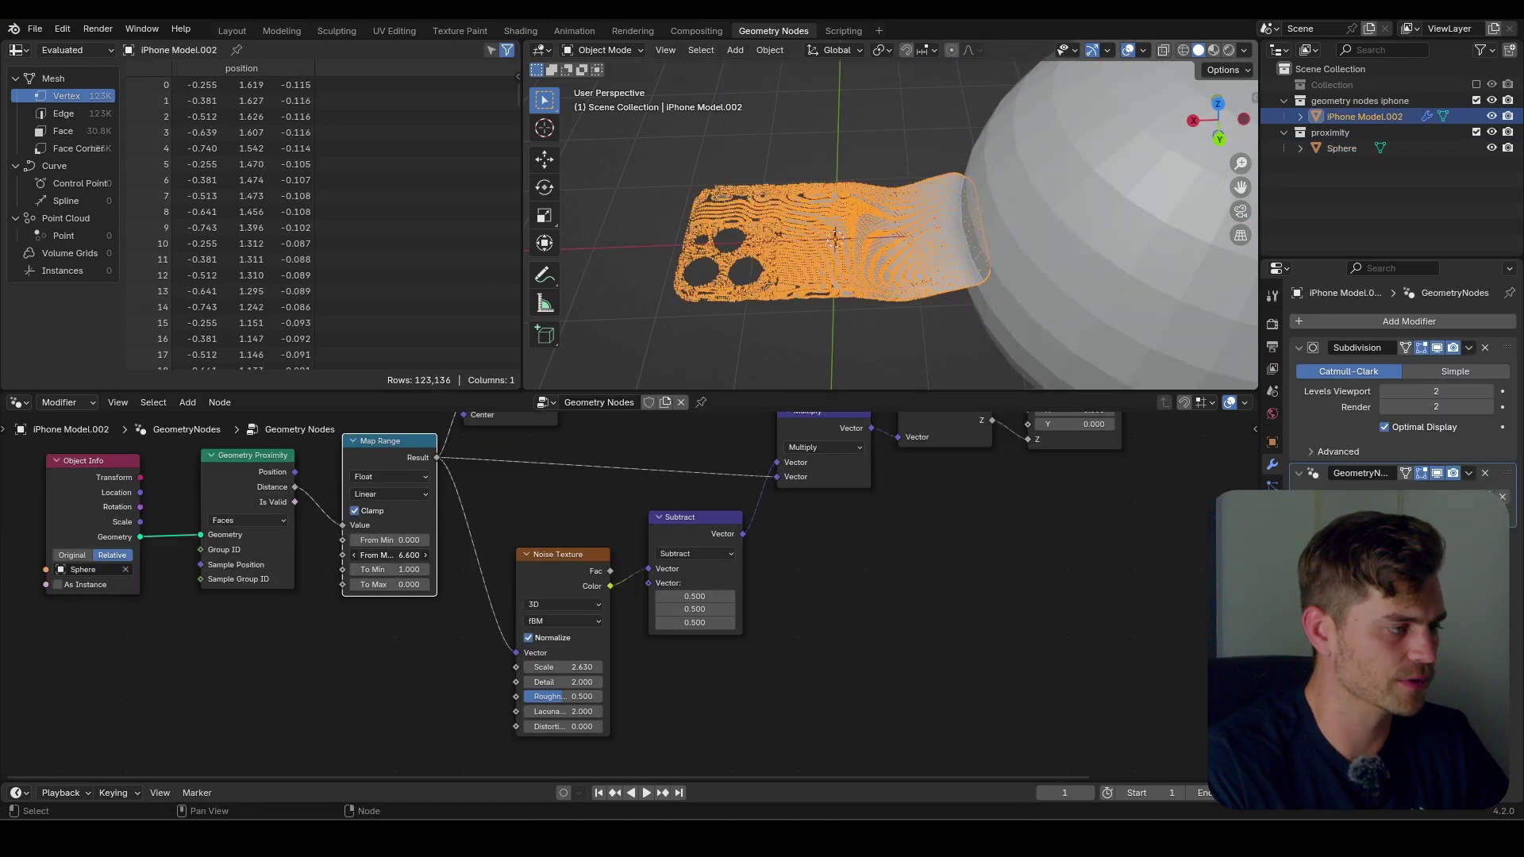
pyautogui.click(1097, 268)
pyautogui.press('g')
pyautogui.press('x')
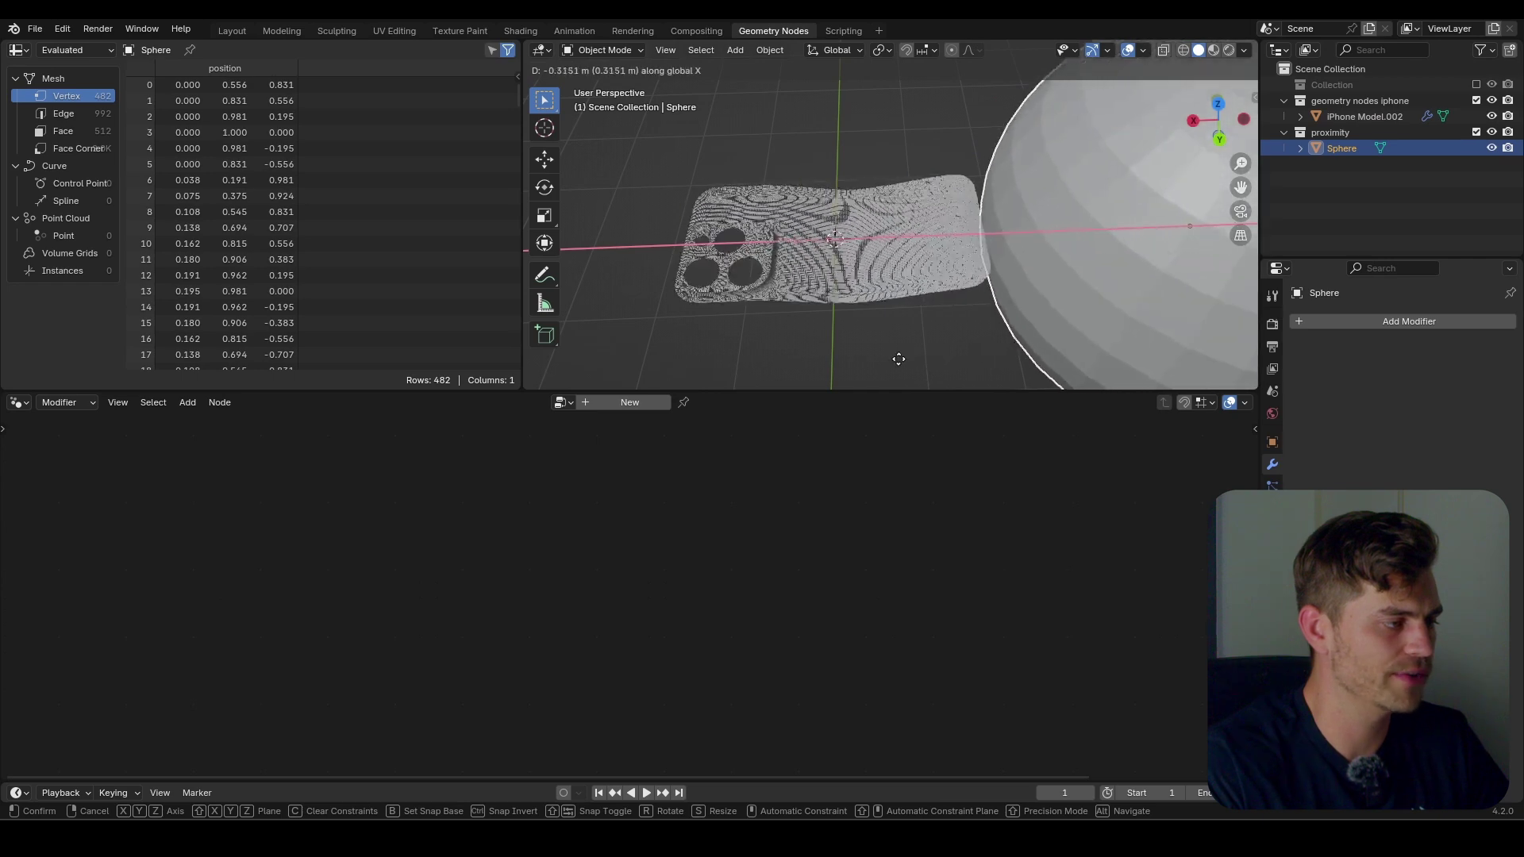
pyautogui.click(1077, 346)
# Set the Noise Texture scale to 22.63 and move the sphere along the X axis to test the finer ripples.
pyautogui.click(960, 269)
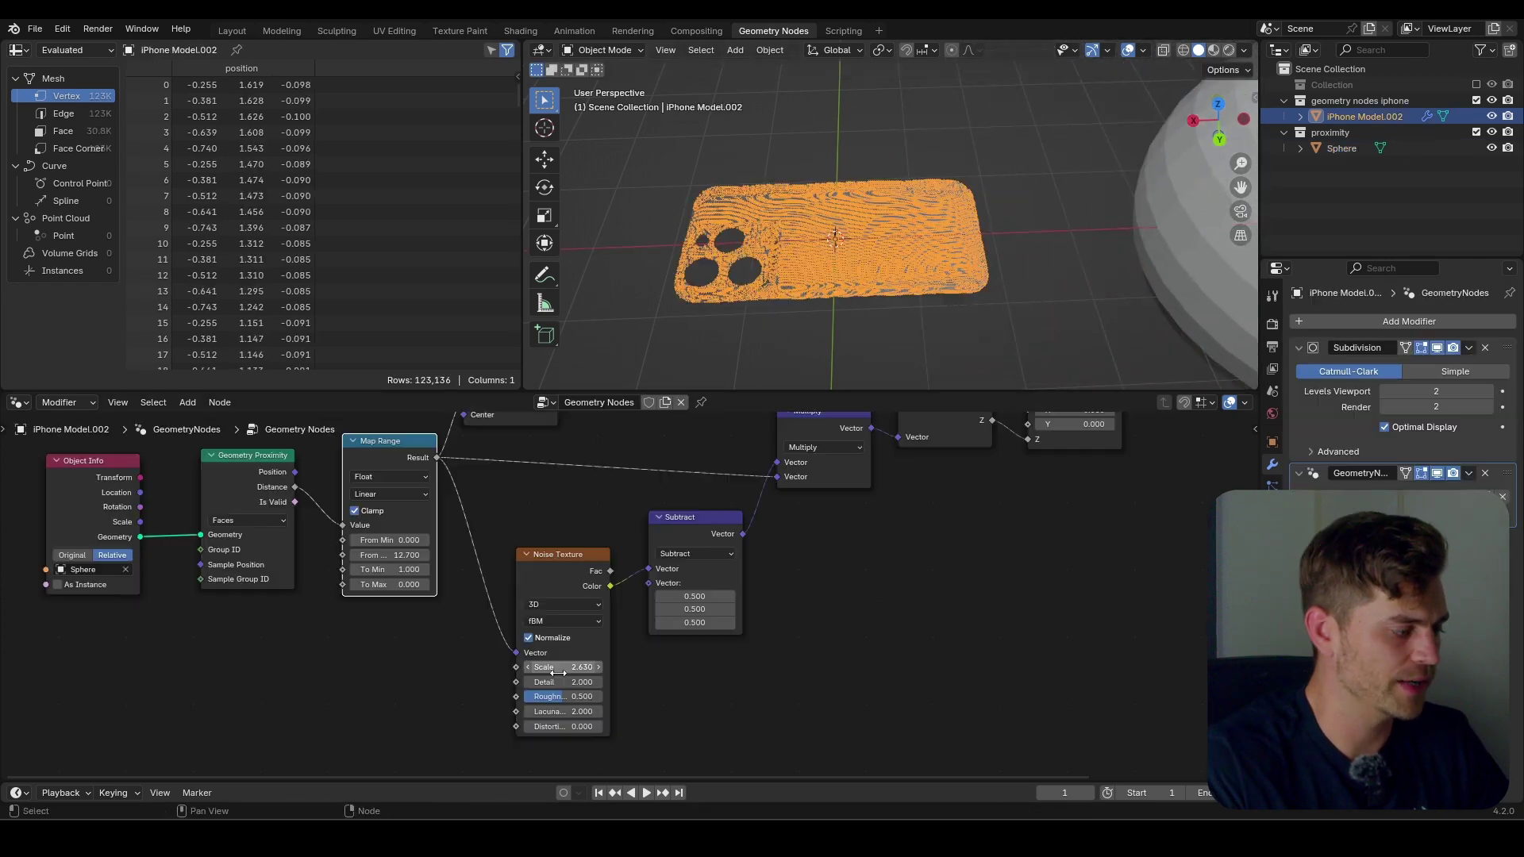
pyautogui.moveTo(558, 667)
pyautogui.mouseDown()
pyautogui.moveTo(666, 667)
pyautogui.moveTo(564, 651)
pyautogui.mouseUp()
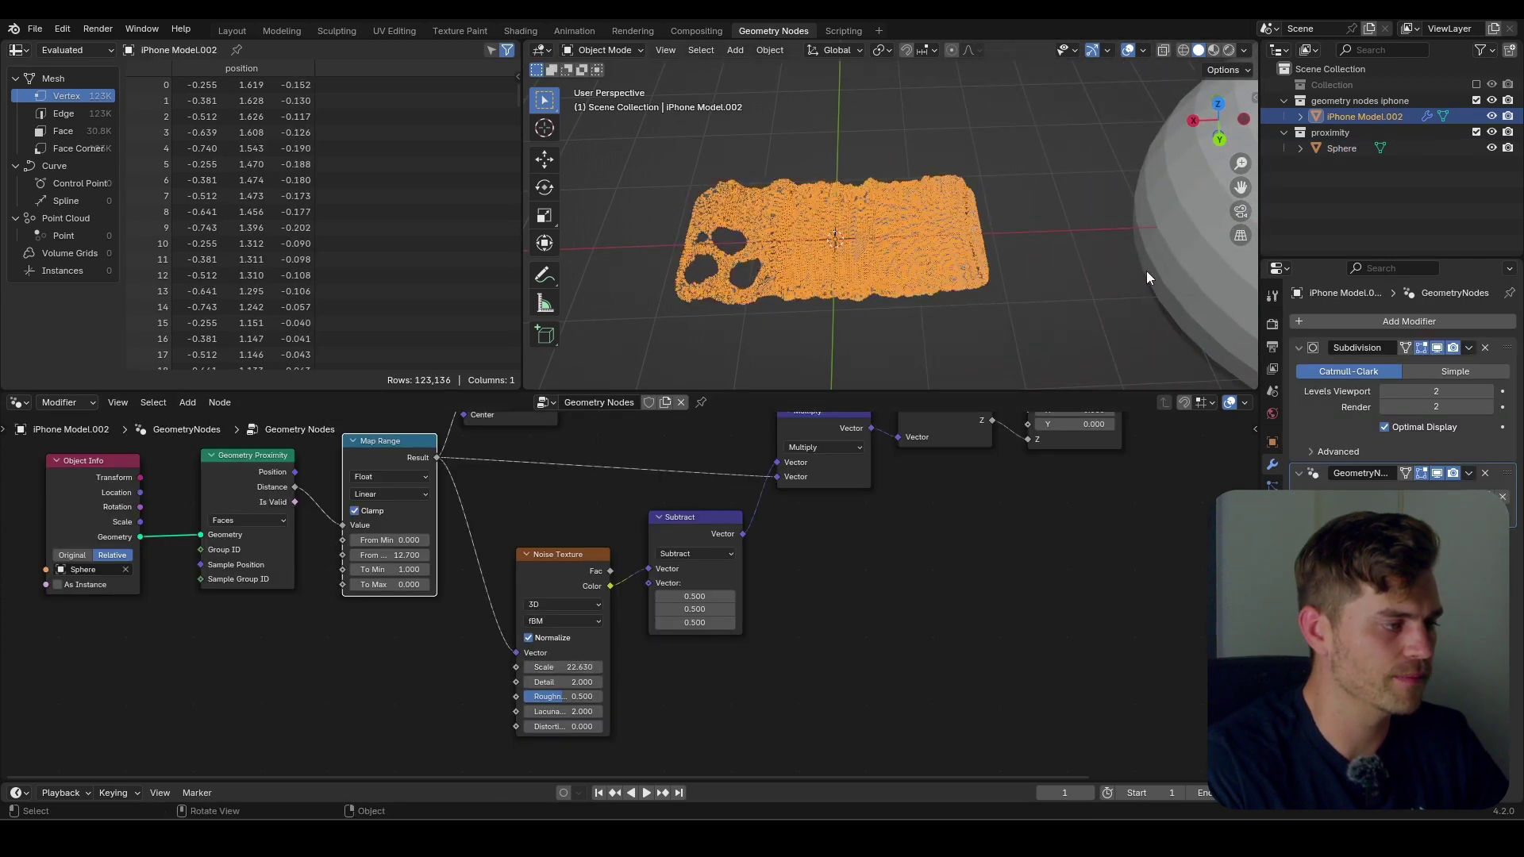
pyautogui.click(1169, 269)
pyautogui.press('g')
pyautogui.press('x')
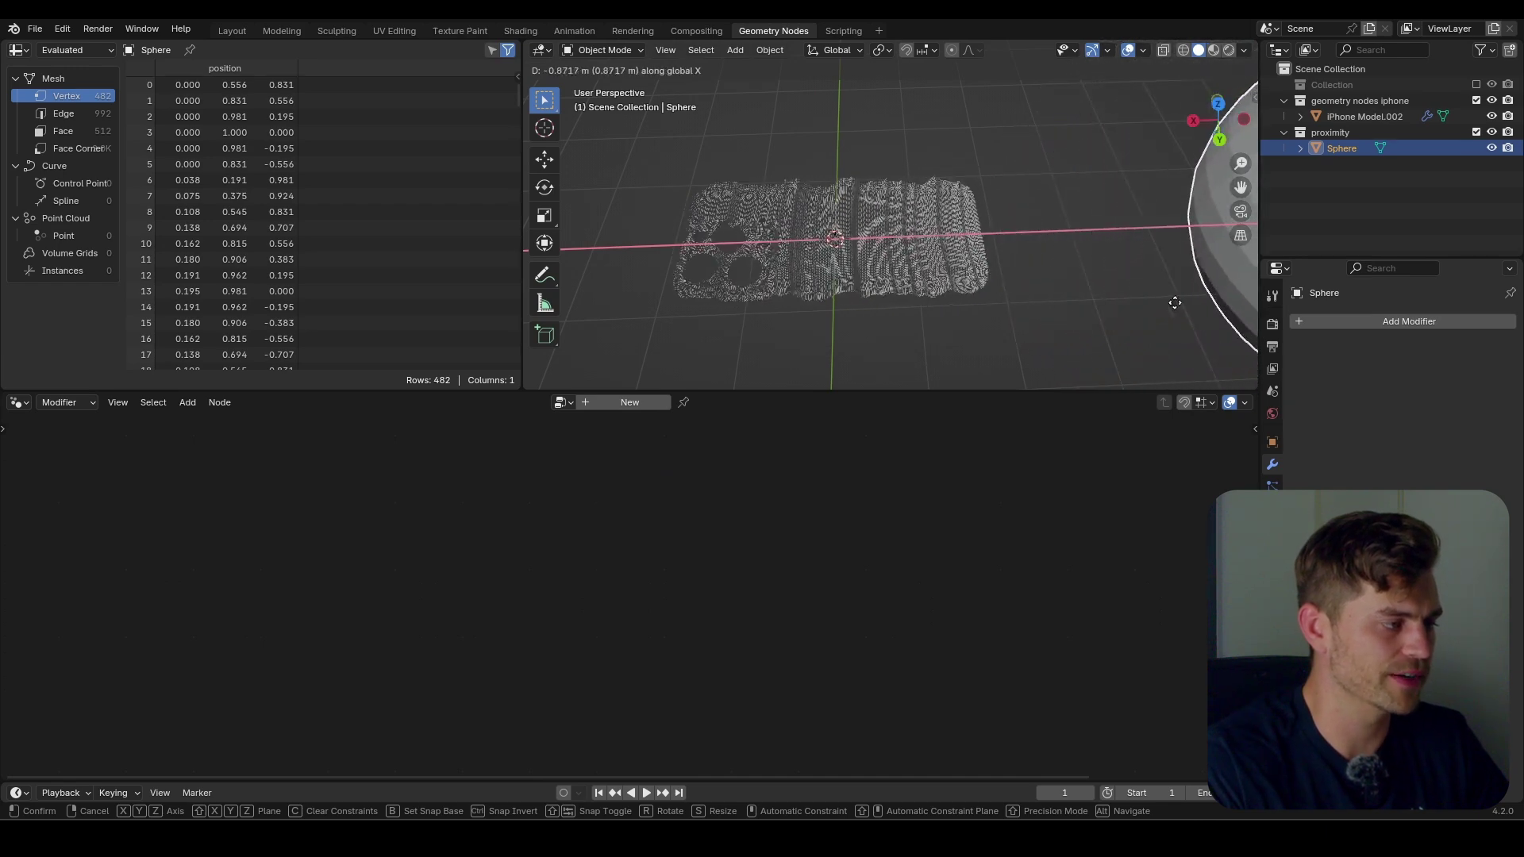
pyautogui.click(922, 256)
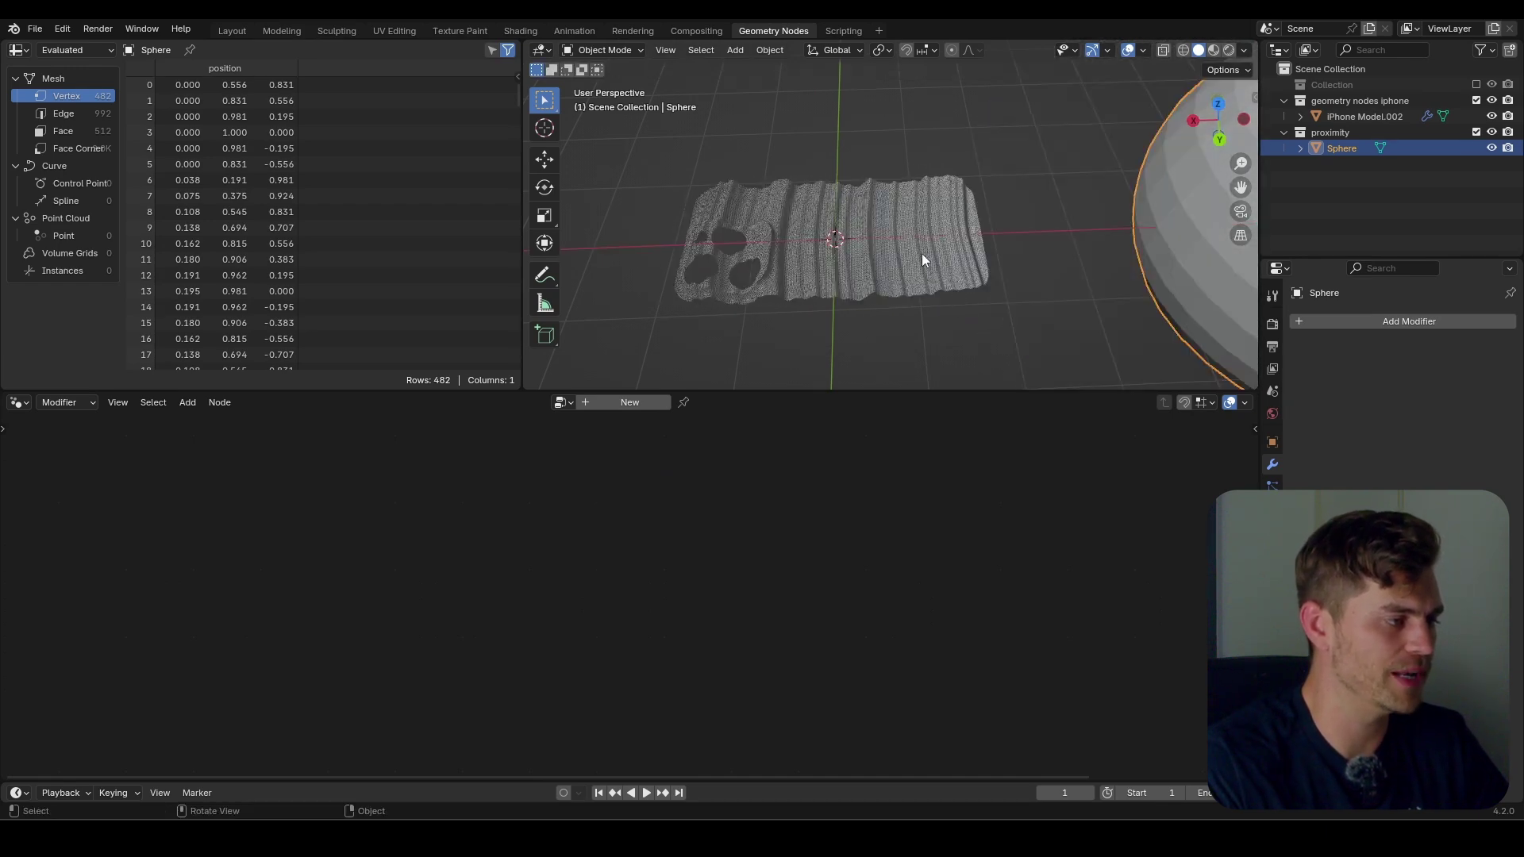
# Enable the hidden Collection of phone parts and select the rippled back surface to view it against the phone body.
pyautogui.click(922, 255)
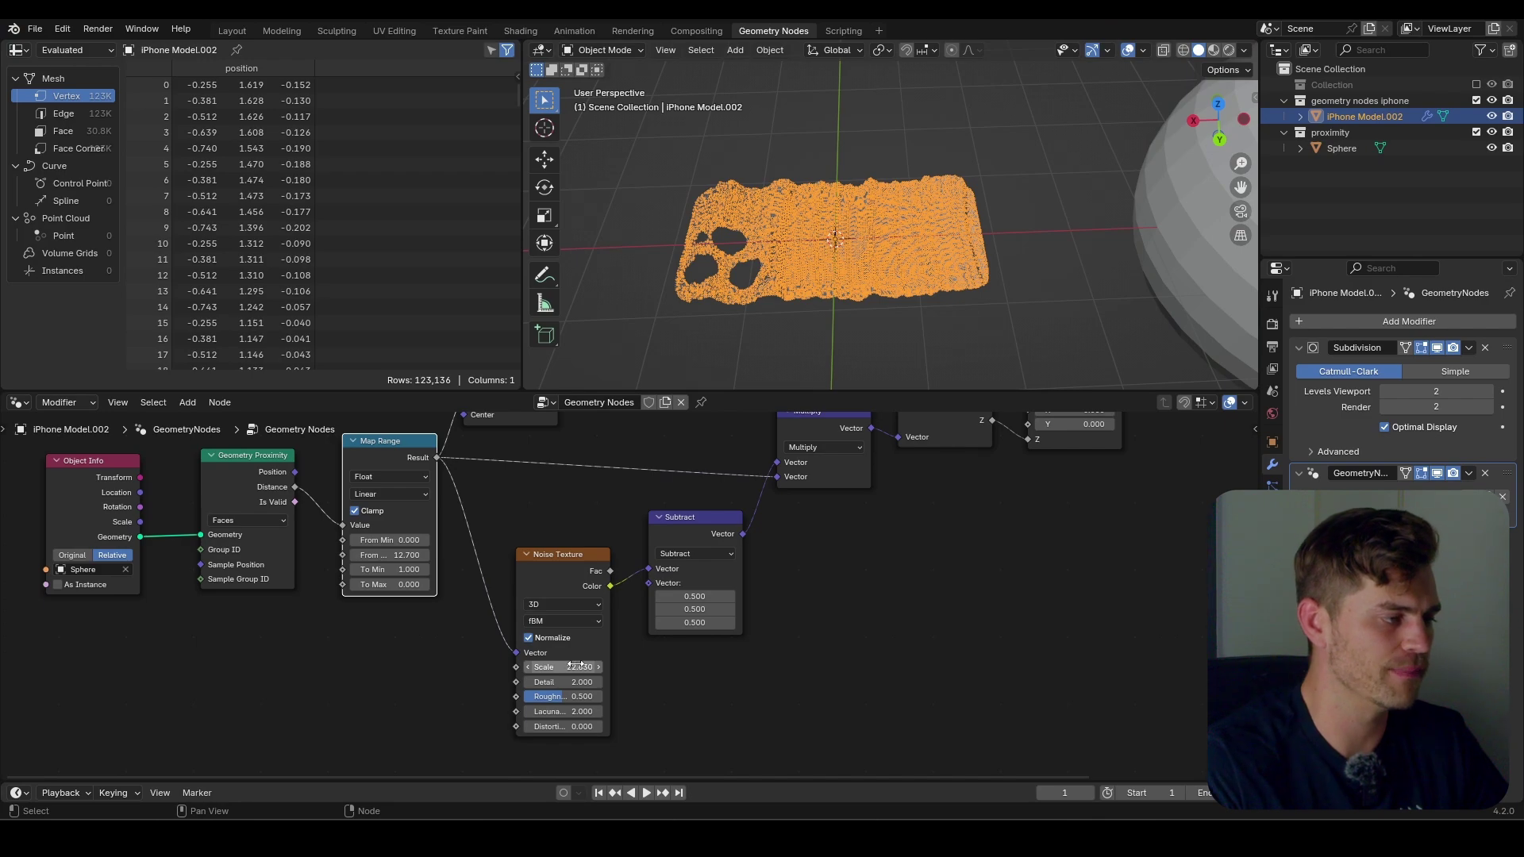
pyautogui.moveTo(940, 351); pyautogui.dragTo(914, 295, button='middle')
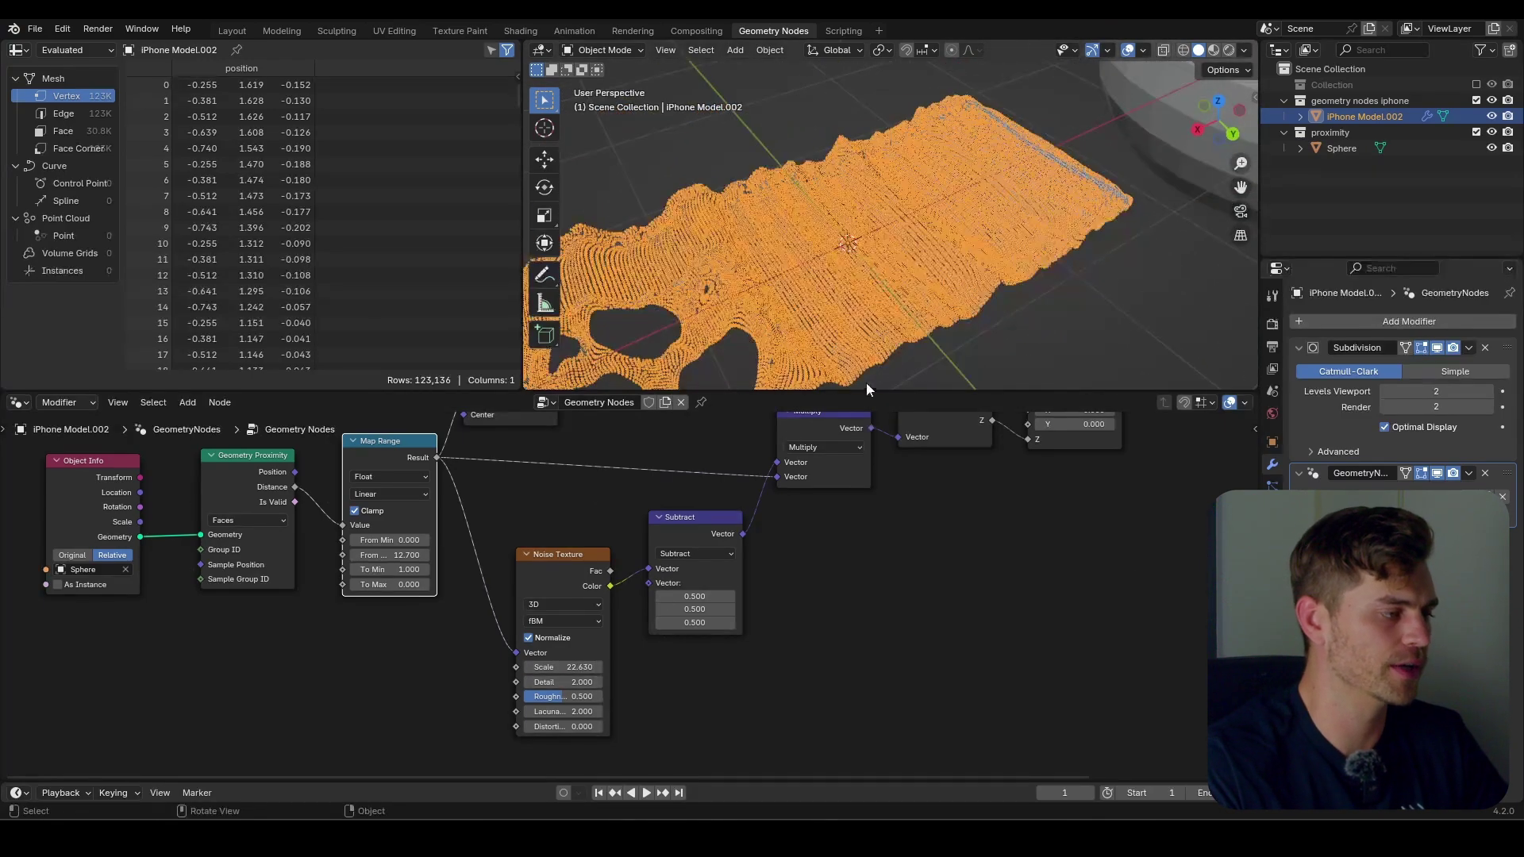
pyautogui.scroll(-2, 776, 450)
pyautogui.moveTo(767, 470); pyautogui.dragTo(760, 497, button='middle')
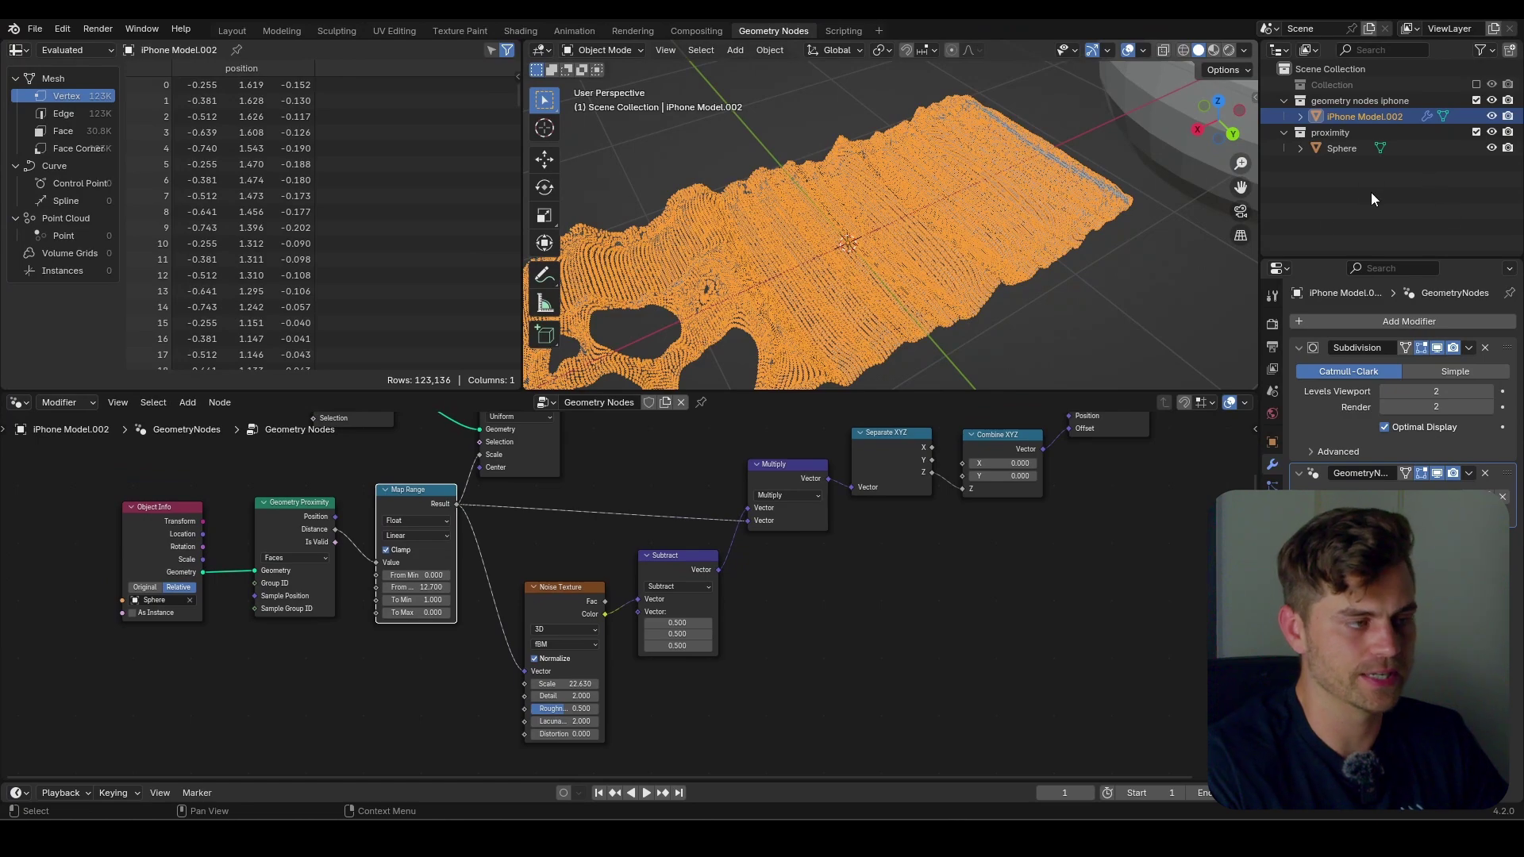
pyautogui.moveTo(1132, 234); pyautogui.dragTo(907, 251, button='middle')
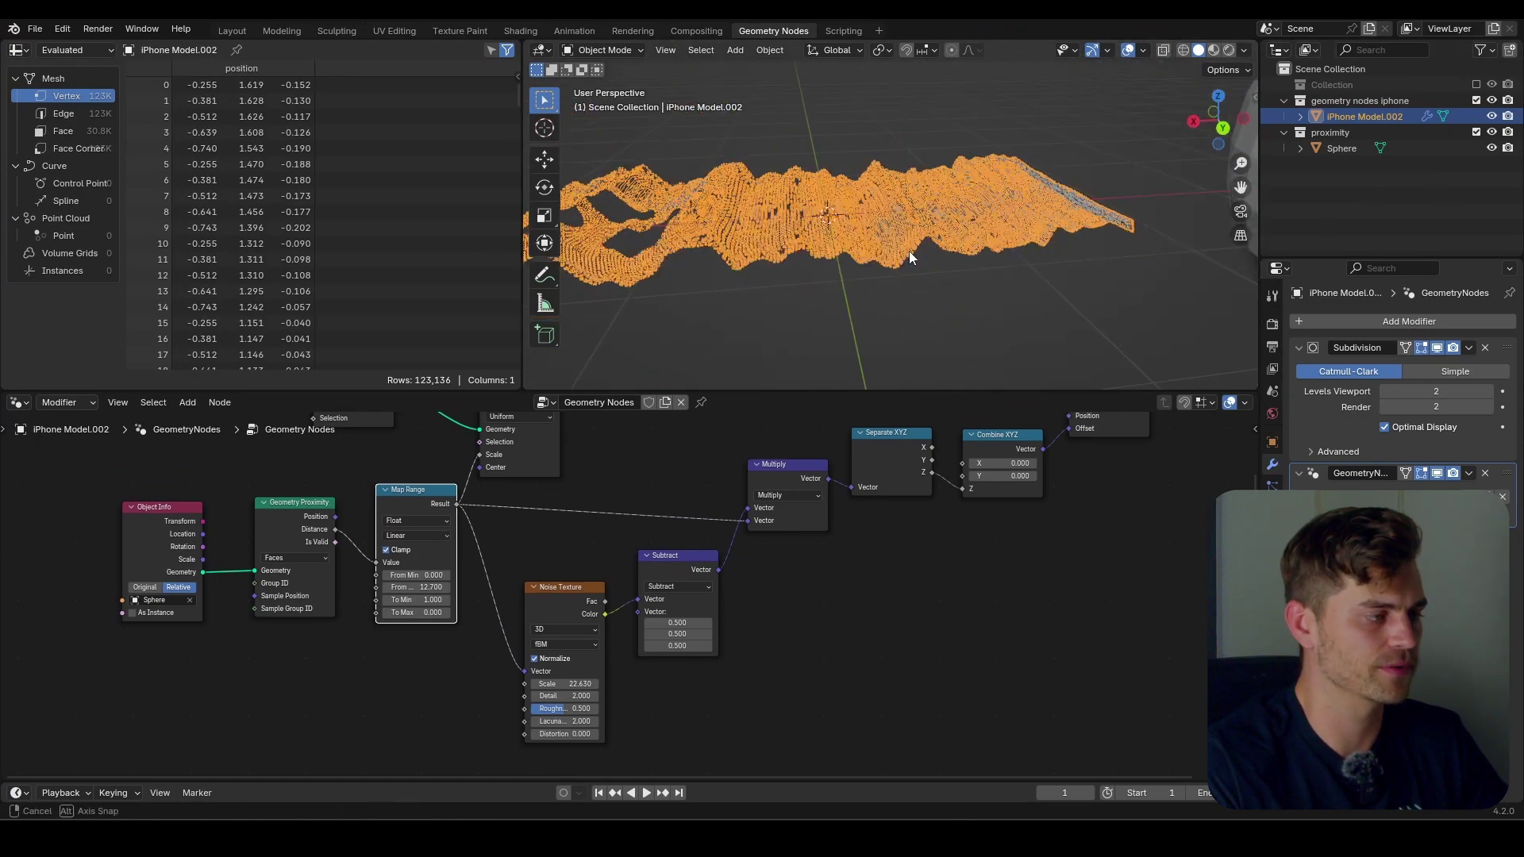
pyautogui.moveTo(762, 310); pyautogui.dragTo(851, 297, button='middle')
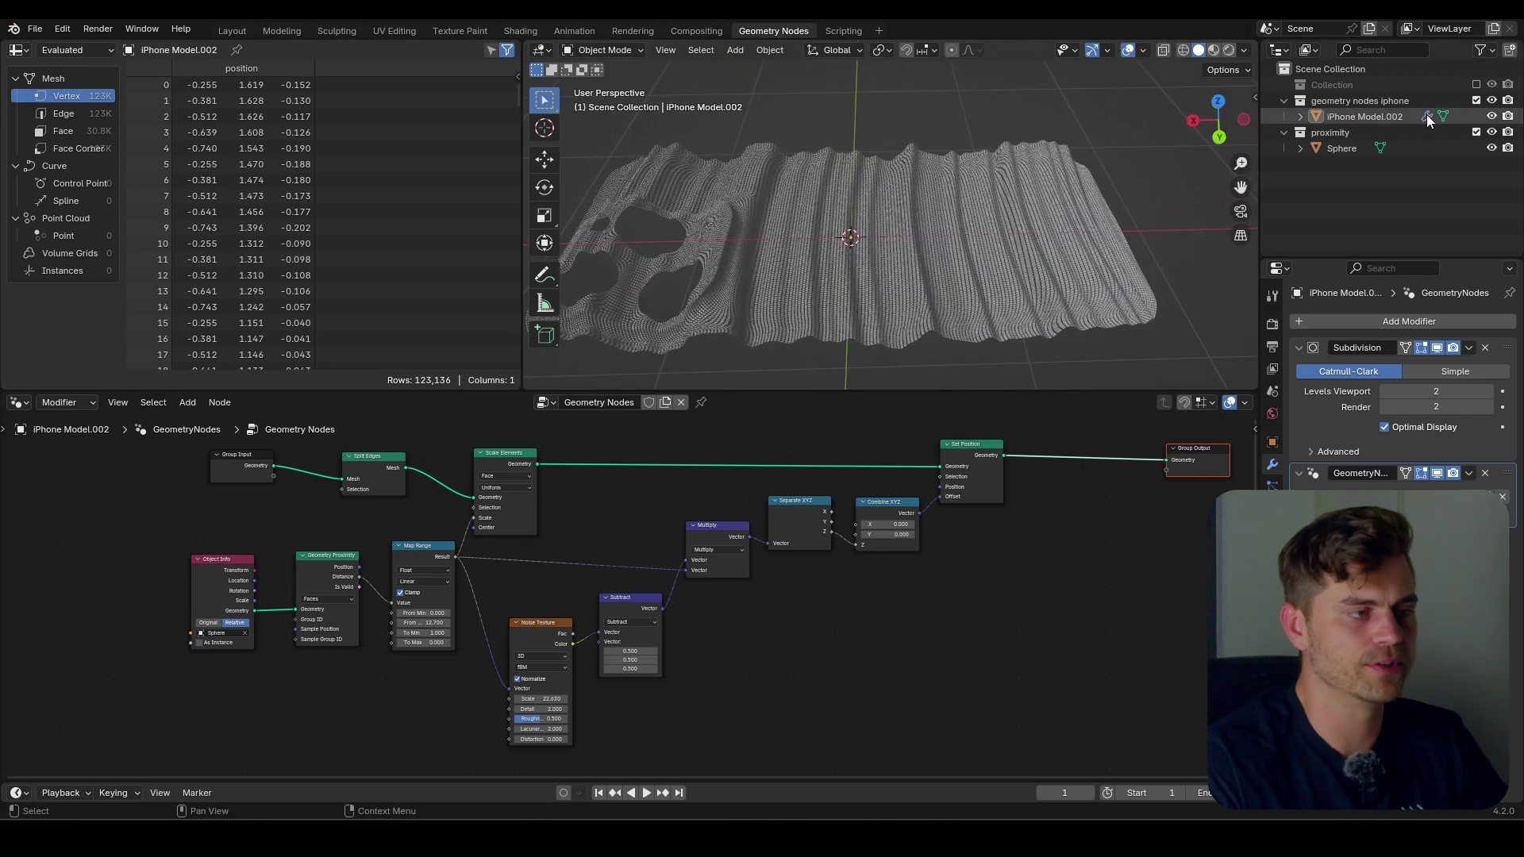
pyautogui.click(1475, 84)
pyautogui.moveTo(981, 269); pyautogui.dragTo(1013, 178, button='middle')
pyautogui.click(1077, 196)
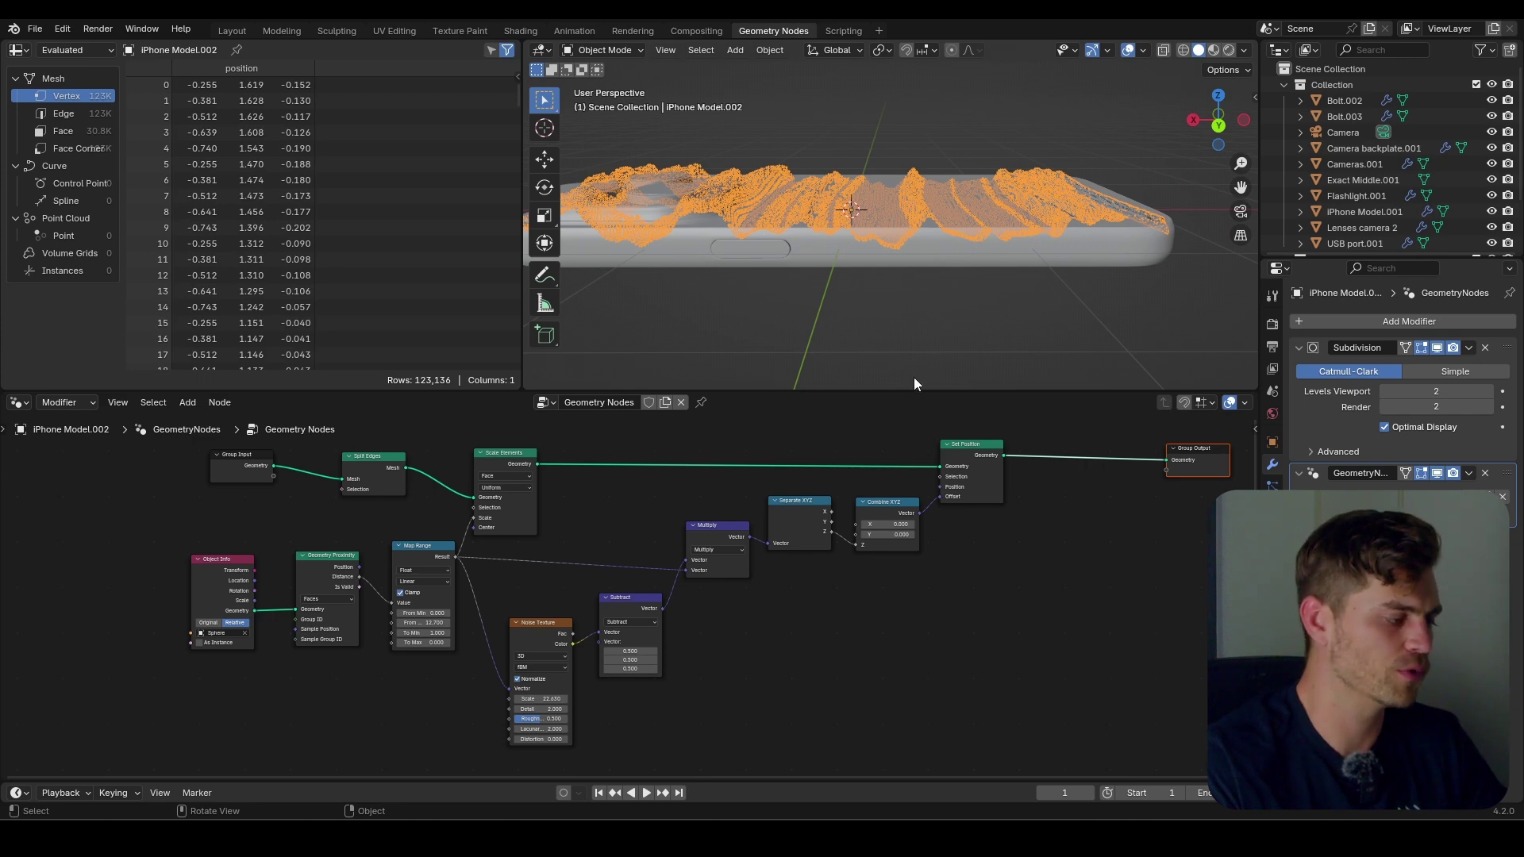
# Set the Noise Texture Detail to 0 to smooth the ripples on the phone back.
pyautogui.scroll(3, 707, 603)
pyautogui.scroll(4, 914, 269)
pyautogui.moveTo(914, 270); pyautogui.dragTo(912, 322, button='middle')
pyautogui.scroll(-6, 900, 310)
pyautogui.scroll(5, 914, 323)
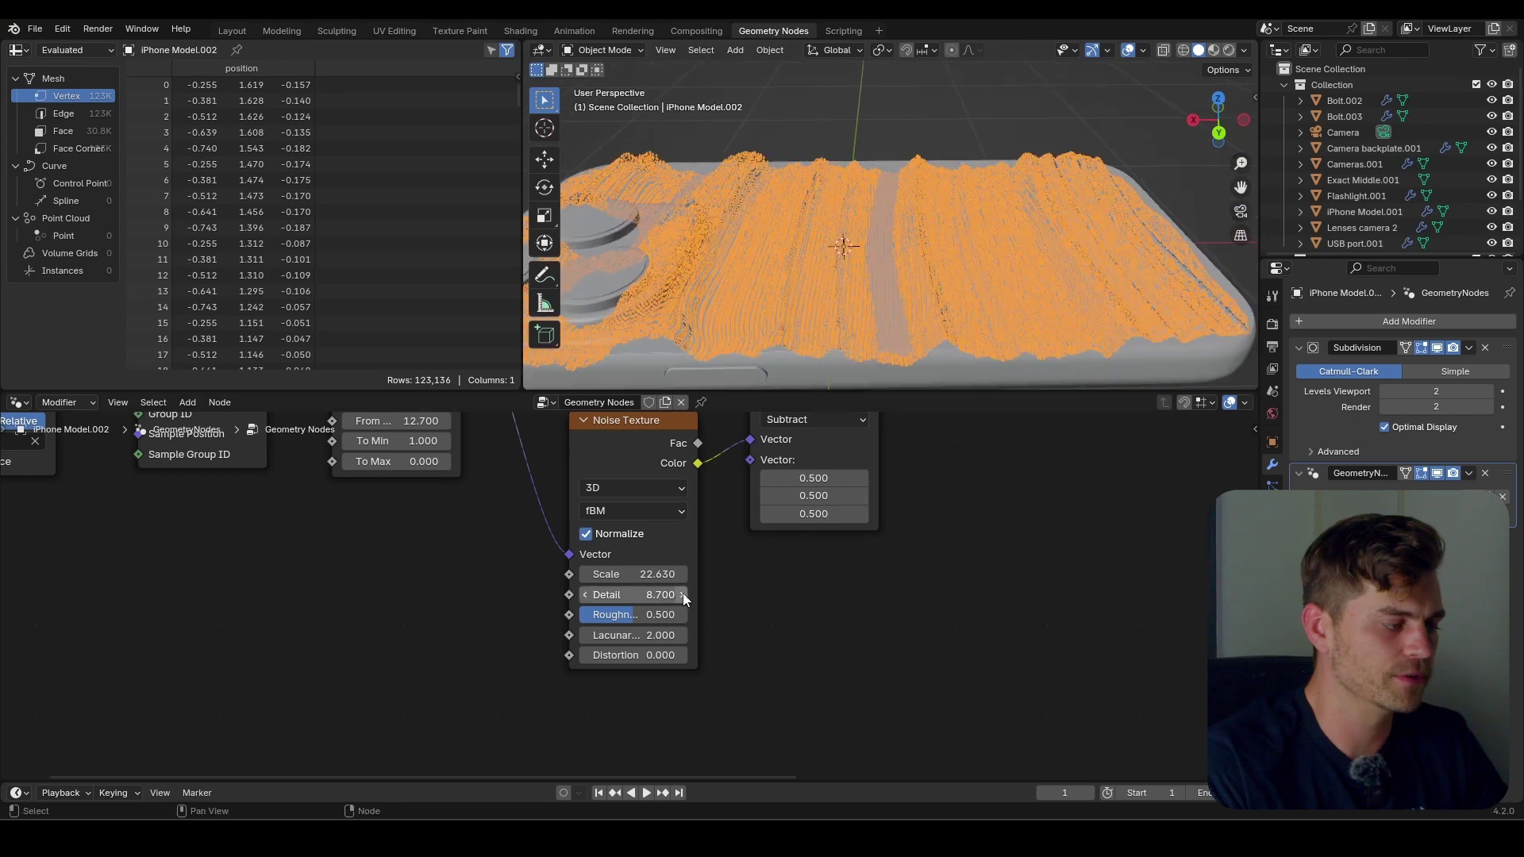
pyautogui.press('BackSpace')
pyautogui.scroll(-3, 1063, 210)
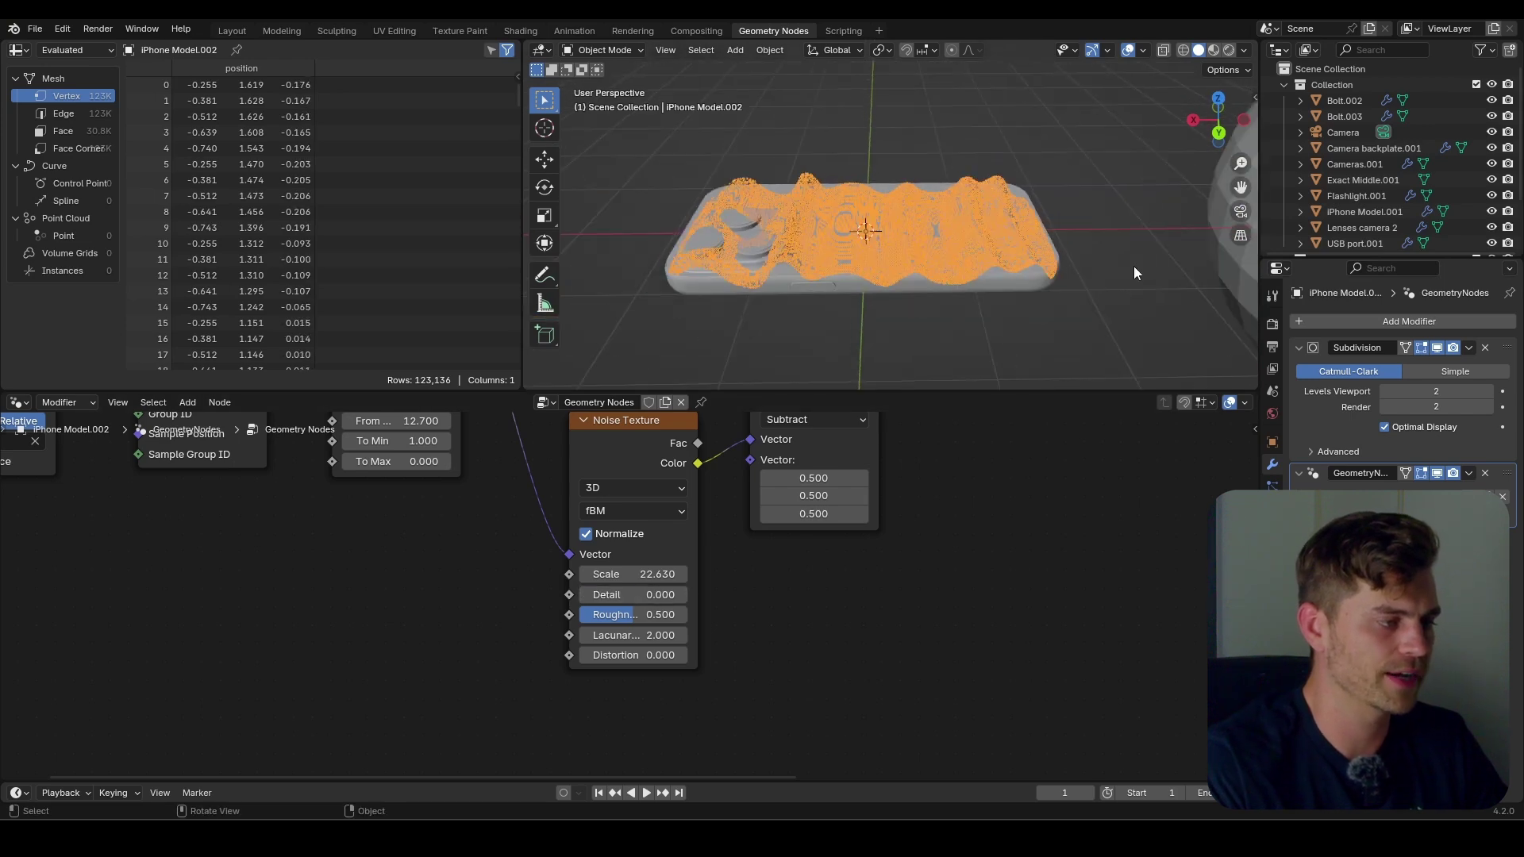
# Duplicate the vector Multiply node and insert the copy on the link between the Map Range and the existing Multiply.
pyautogui.scroll(3, 1201, 242)
pyautogui.moveTo(1190, 238)
pyautogui.keyDown('shift'); pyautogui.mouseDown(button='middle')
pyautogui.moveTo(1111, 230)
pyautogui.moveTo(1178, 204)
pyautogui.moveTo(977, 226)
pyautogui.moveTo(1016, 293)
pyautogui.mouseUp(button='middle'); pyautogui.keyUp('shift')
pyautogui.scroll(-3, 850, 500)
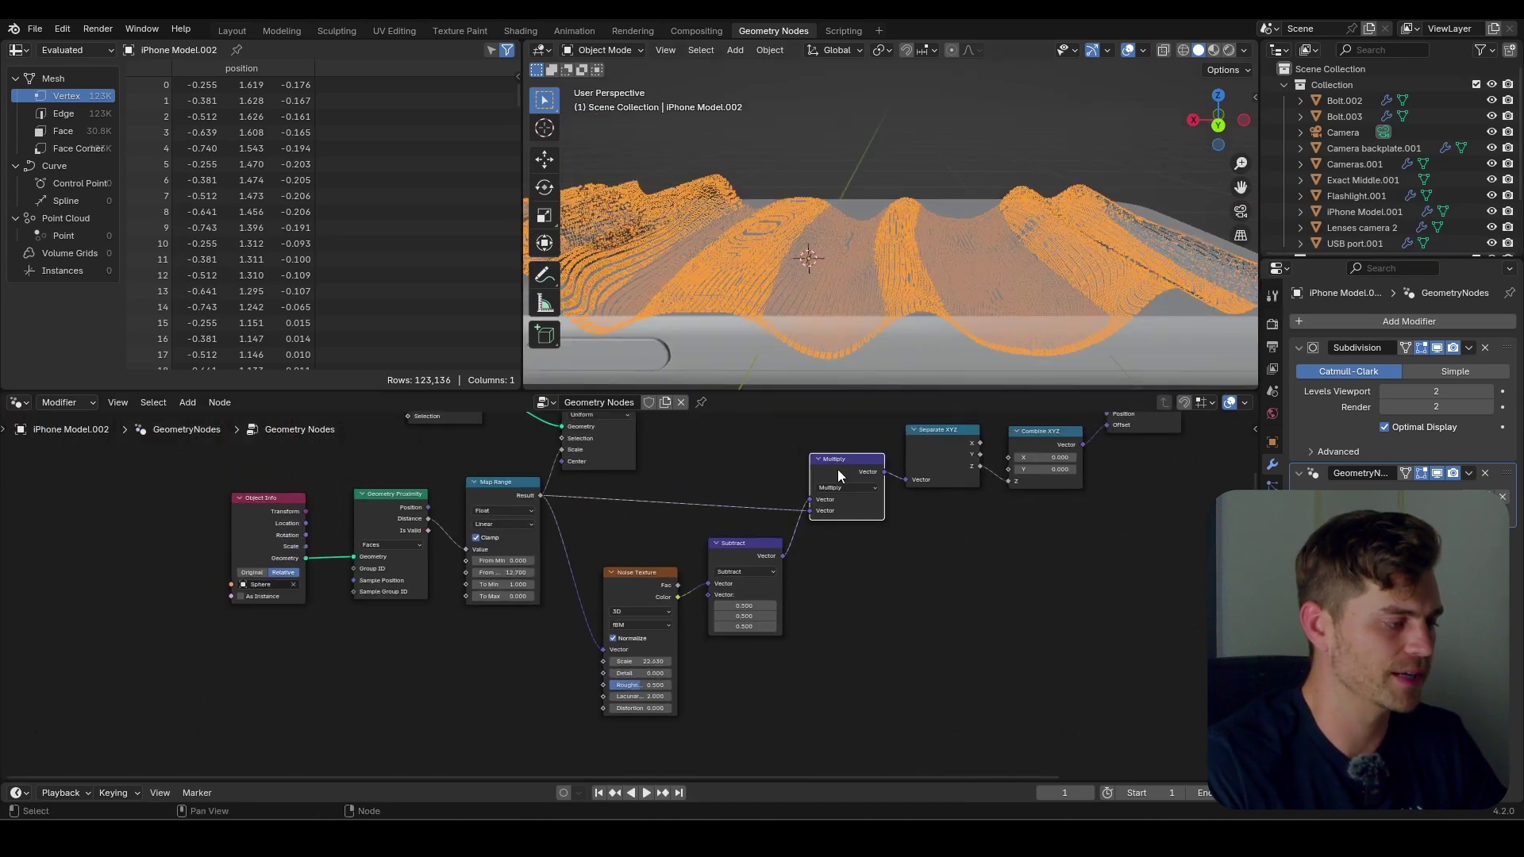
pyautogui.hotkey('shift', 'd')
pyautogui.click(728, 502)
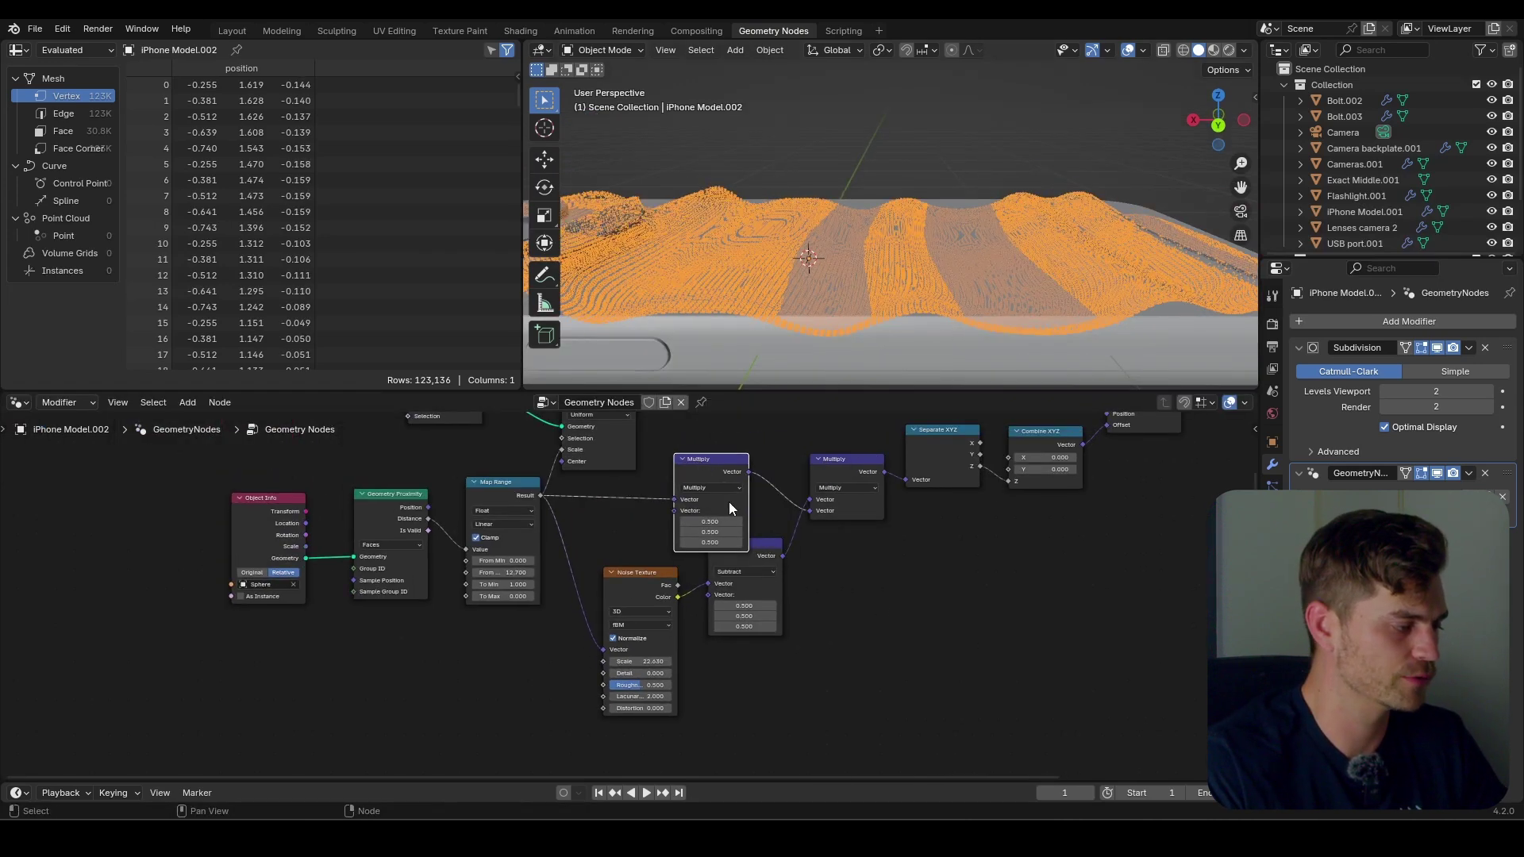
# Set the new Multiply node's vector to 0, 0 and -0.3 to control the ripple strength.
pyautogui.scroll(3, 730, 498)
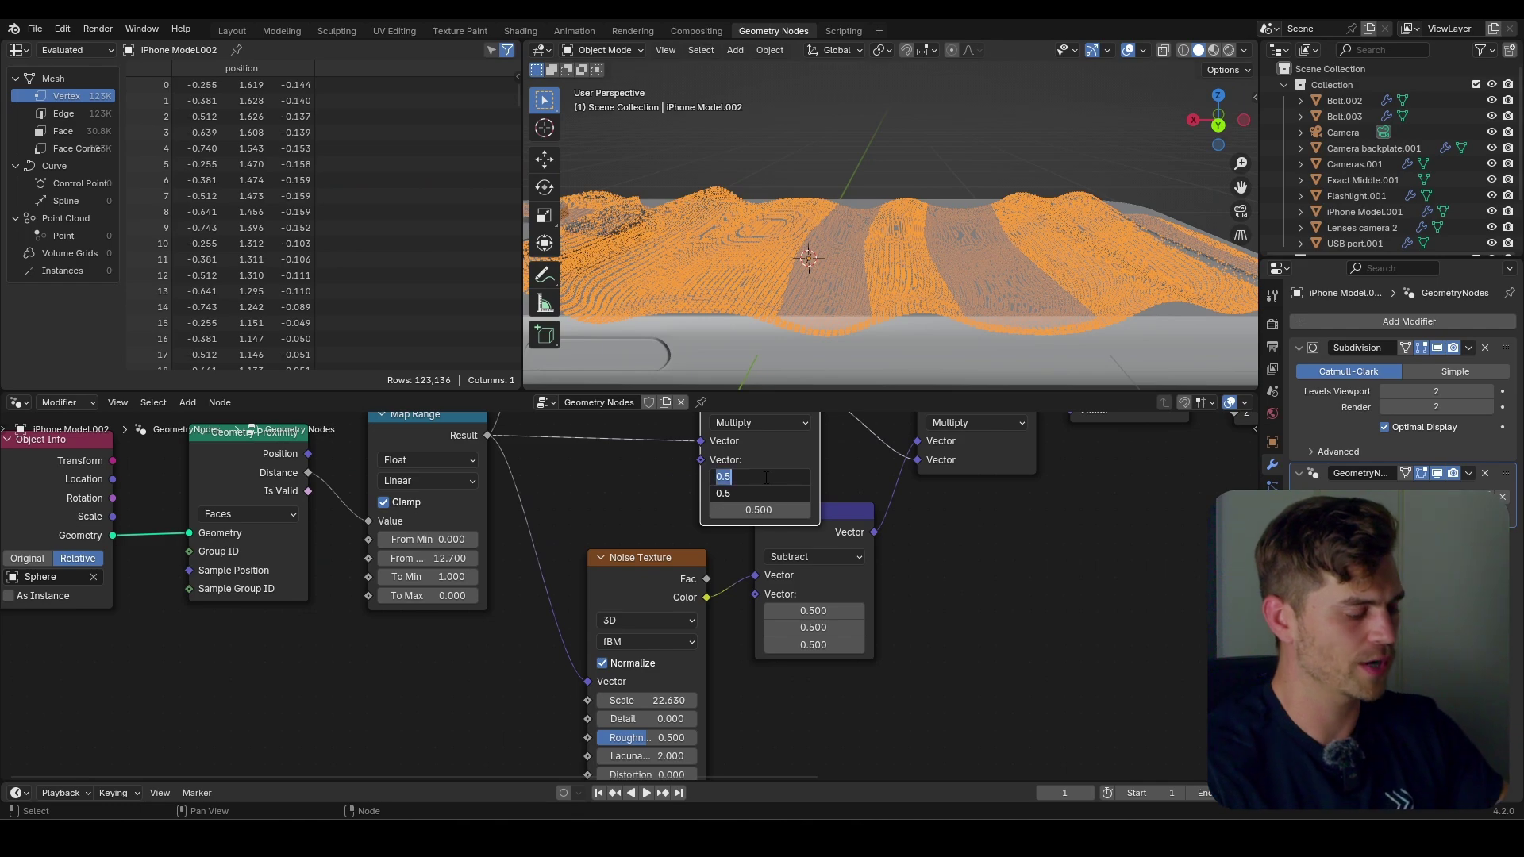
pyautogui.moveTo(769, 508); pyautogui.dragTo(806, 509)
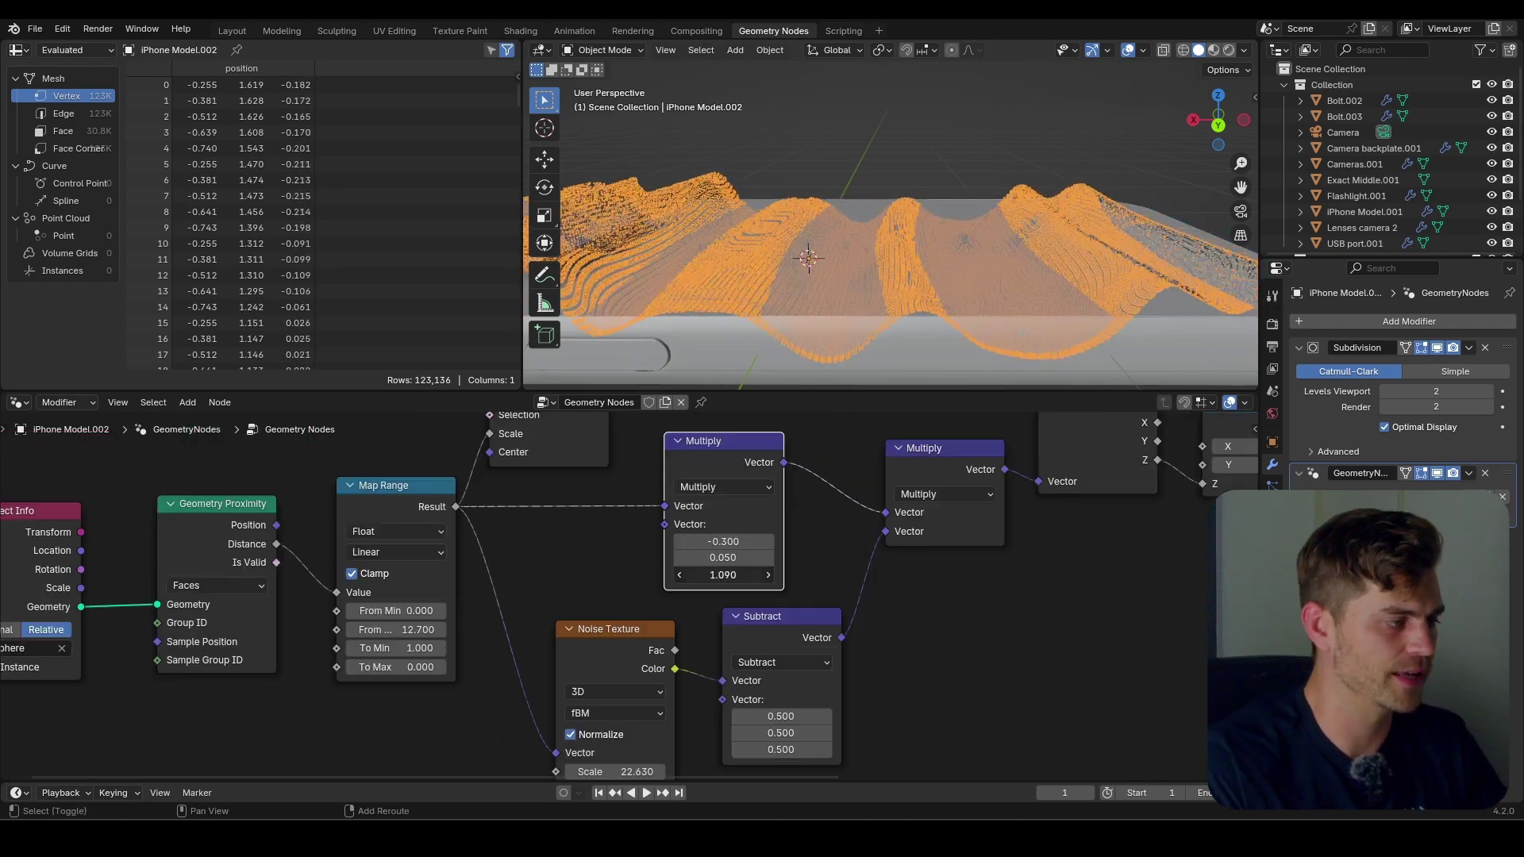
pyautogui.moveTo(723, 575); pyautogui.dragTo(680, 575)
pyautogui.moveTo(729, 558); pyautogui.dragTo(766, 574)
pyautogui.scroll(-5, 847, 236)
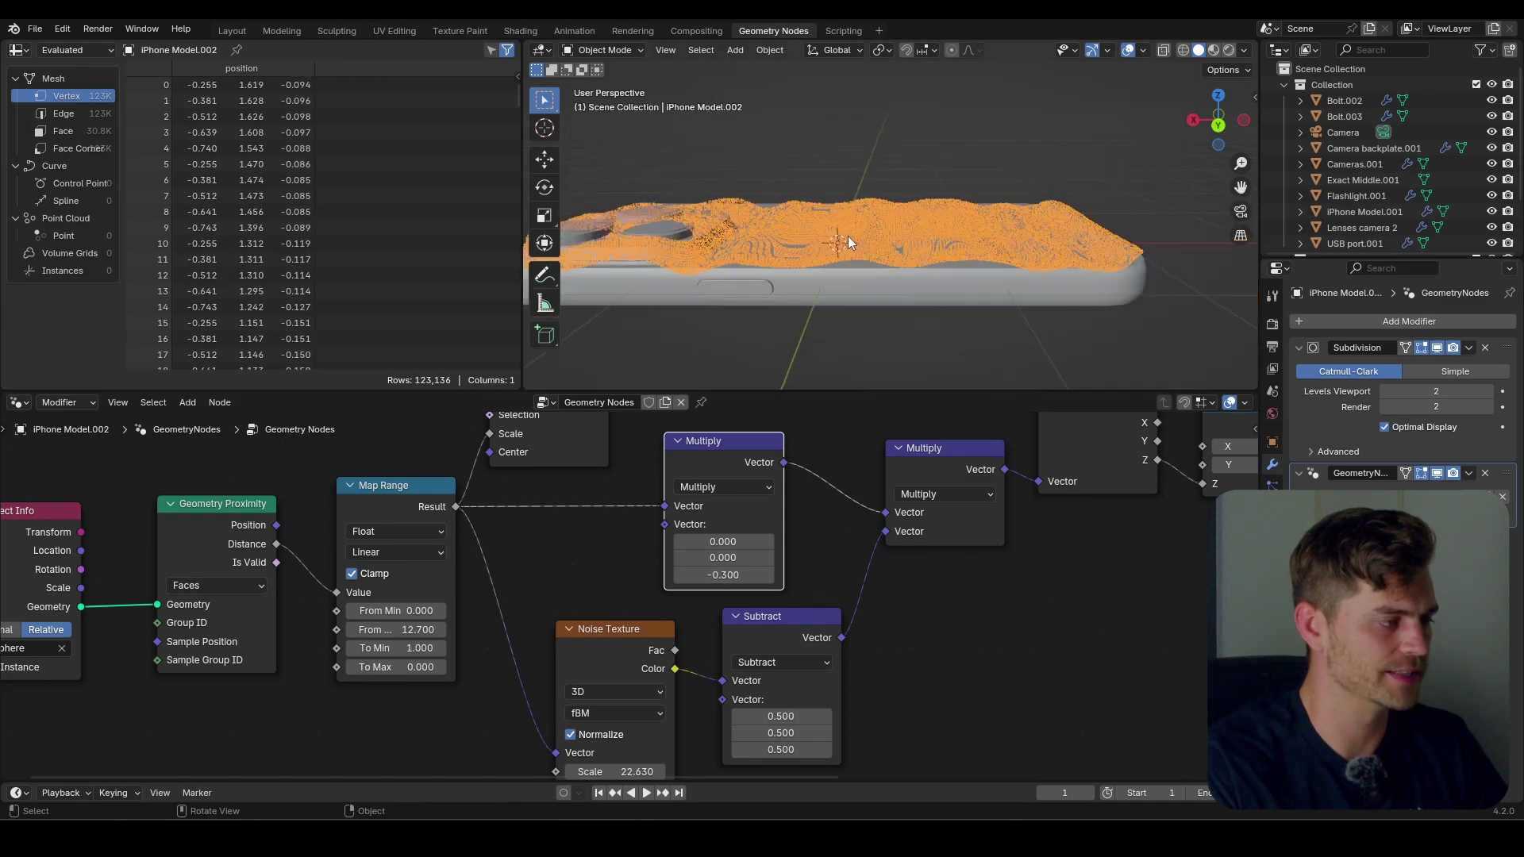
# Move the rippled phone back along the Z axis to fit it onto the phone body.
pyautogui.moveTo(848, 236); pyautogui.dragTo(866, 292, button='middle')
pyautogui.scroll(6, 895, 283)
pyautogui.press('g')
pyautogui.press('z')
pyautogui.click(907, 281)
# Move the sphere along the X axis to test the ripples against the phone body.
pyautogui.scroll(-5, 954, 298)
pyautogui.scroll(5, 930, 288)
pyautogui.scroll(-6, 867, 292)
pyautogui.scroll(3, 1111, 246)
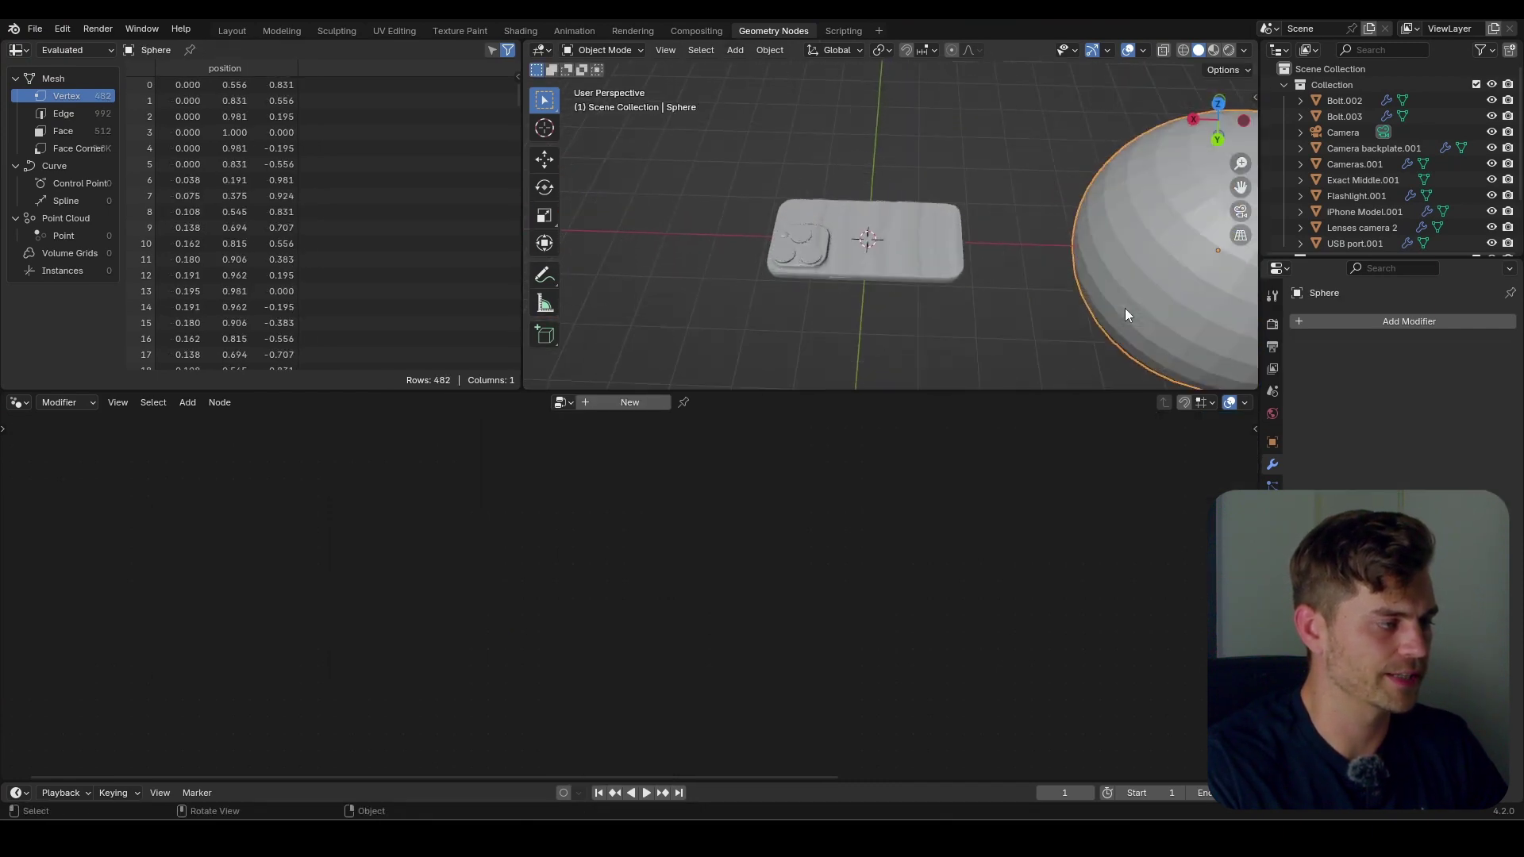
pyautogui.press('g')
pyautogui.press('x')
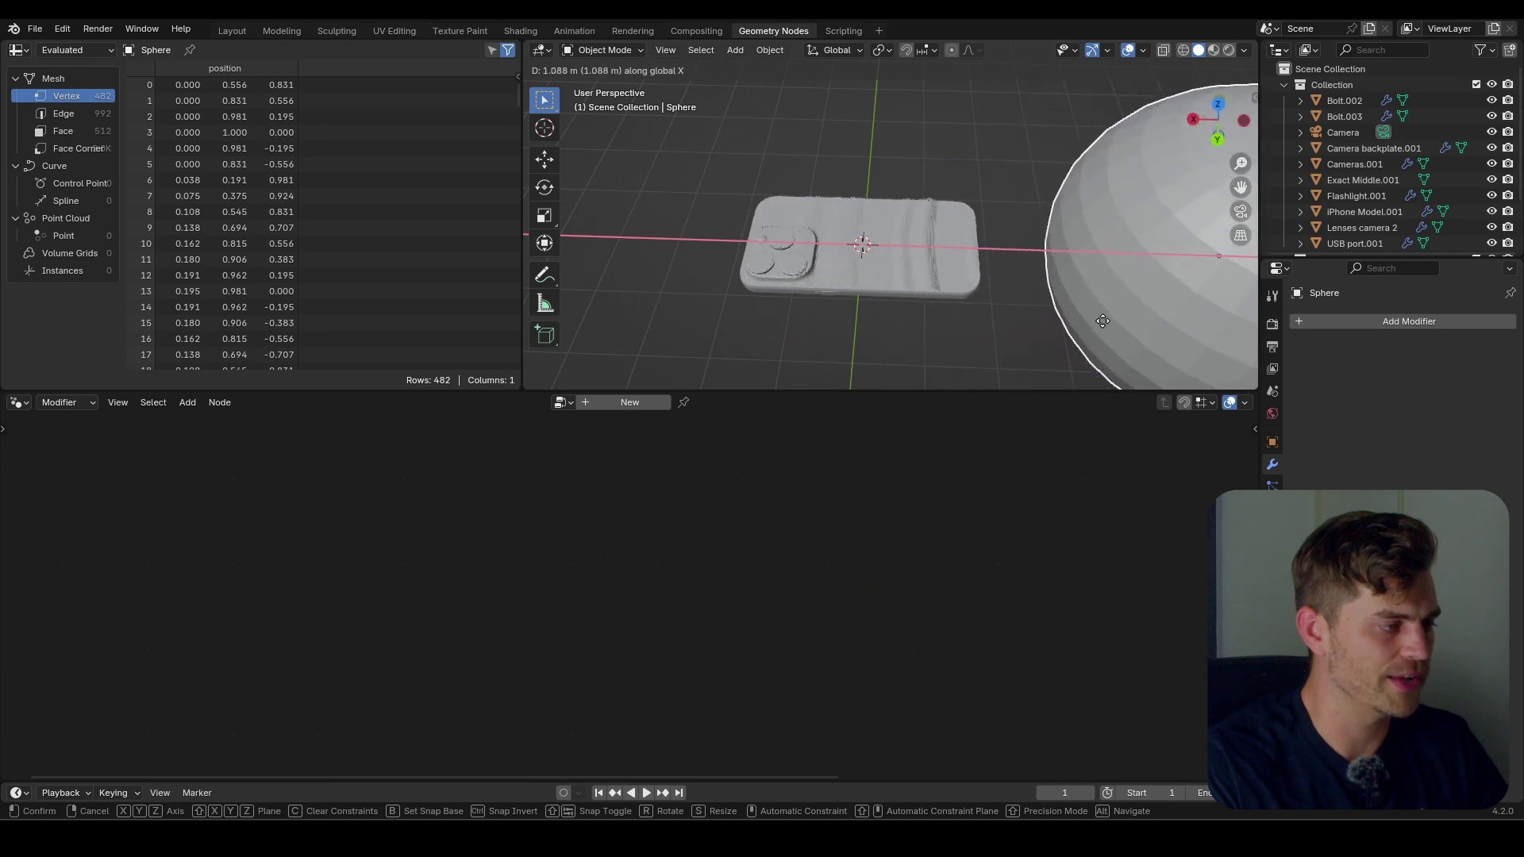
pyautogui.click(1446, 262)
# Select the phone back and make its Apple Logo Backside material a single-user copy.
pyautogui.scroll(5, 1022, 284)
pyautogui.moveTo(1022, 292); pyautogui.dragTo(932, 248, button='middle')
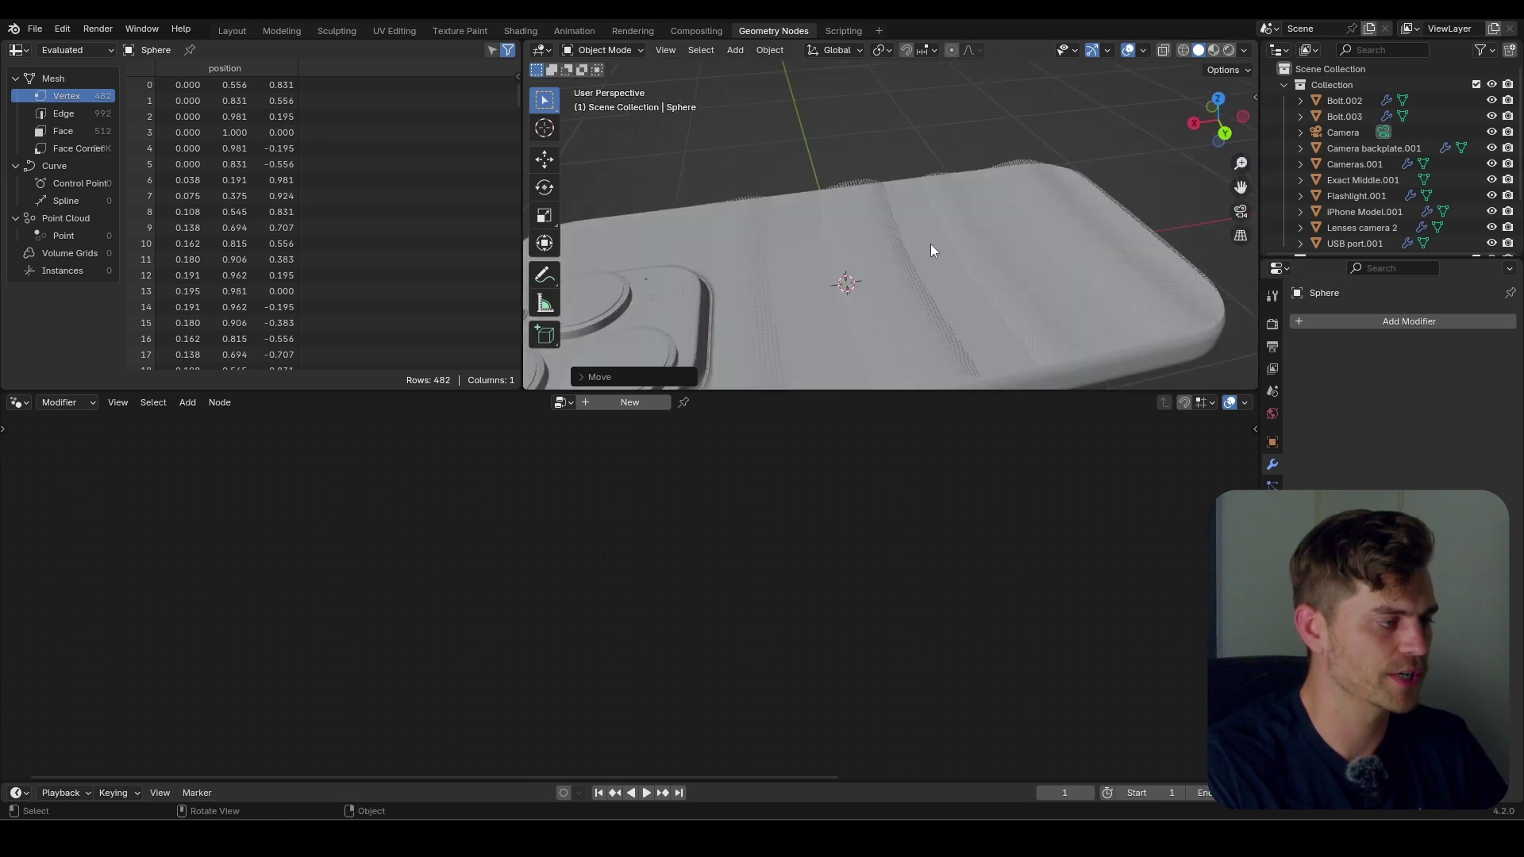
pyautogui.click(879, 270)
pyautogui.click(1272, 575)
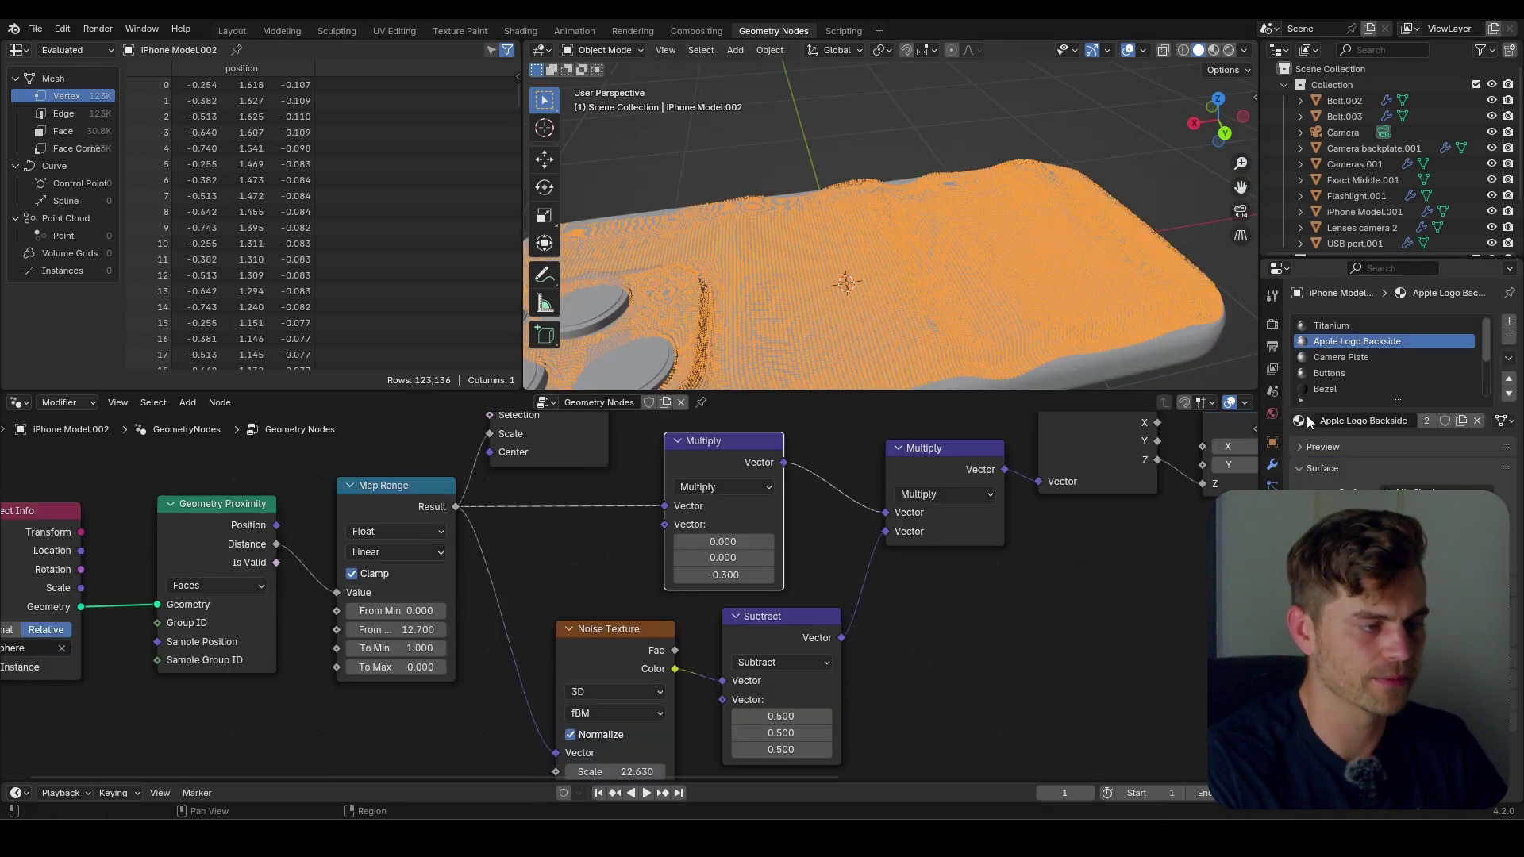
pyautogui.click(1464, 424)
pyautogui.scroll(-3, 663, 536)
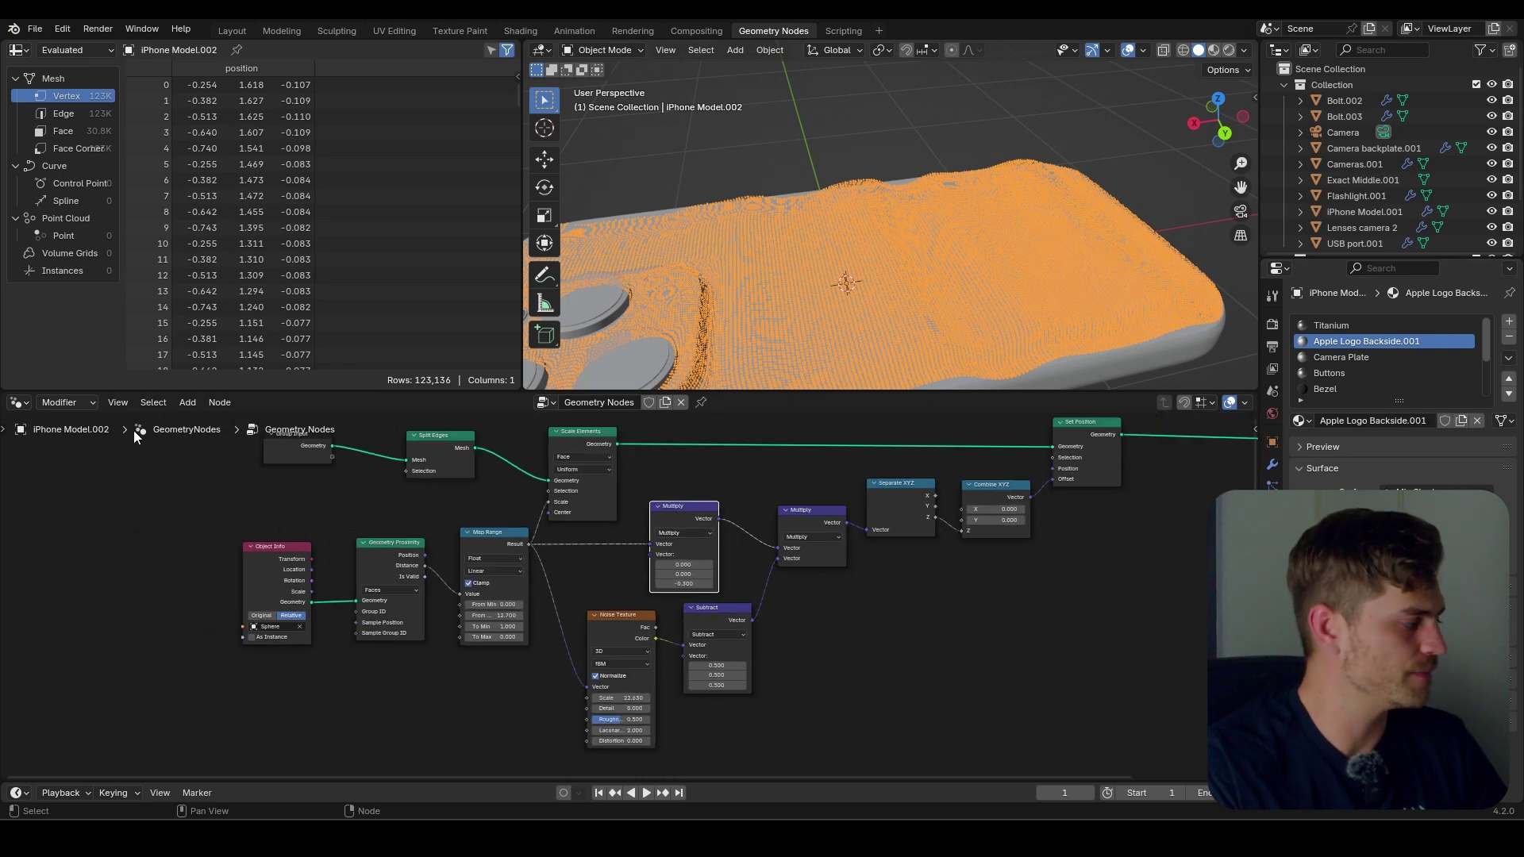
# Display the Apple Logo Backside.001 shader nodes in the node editor and show the materials in the viewport.
pyautogui.click(17, 402)
pyautogui.click(64, 549)
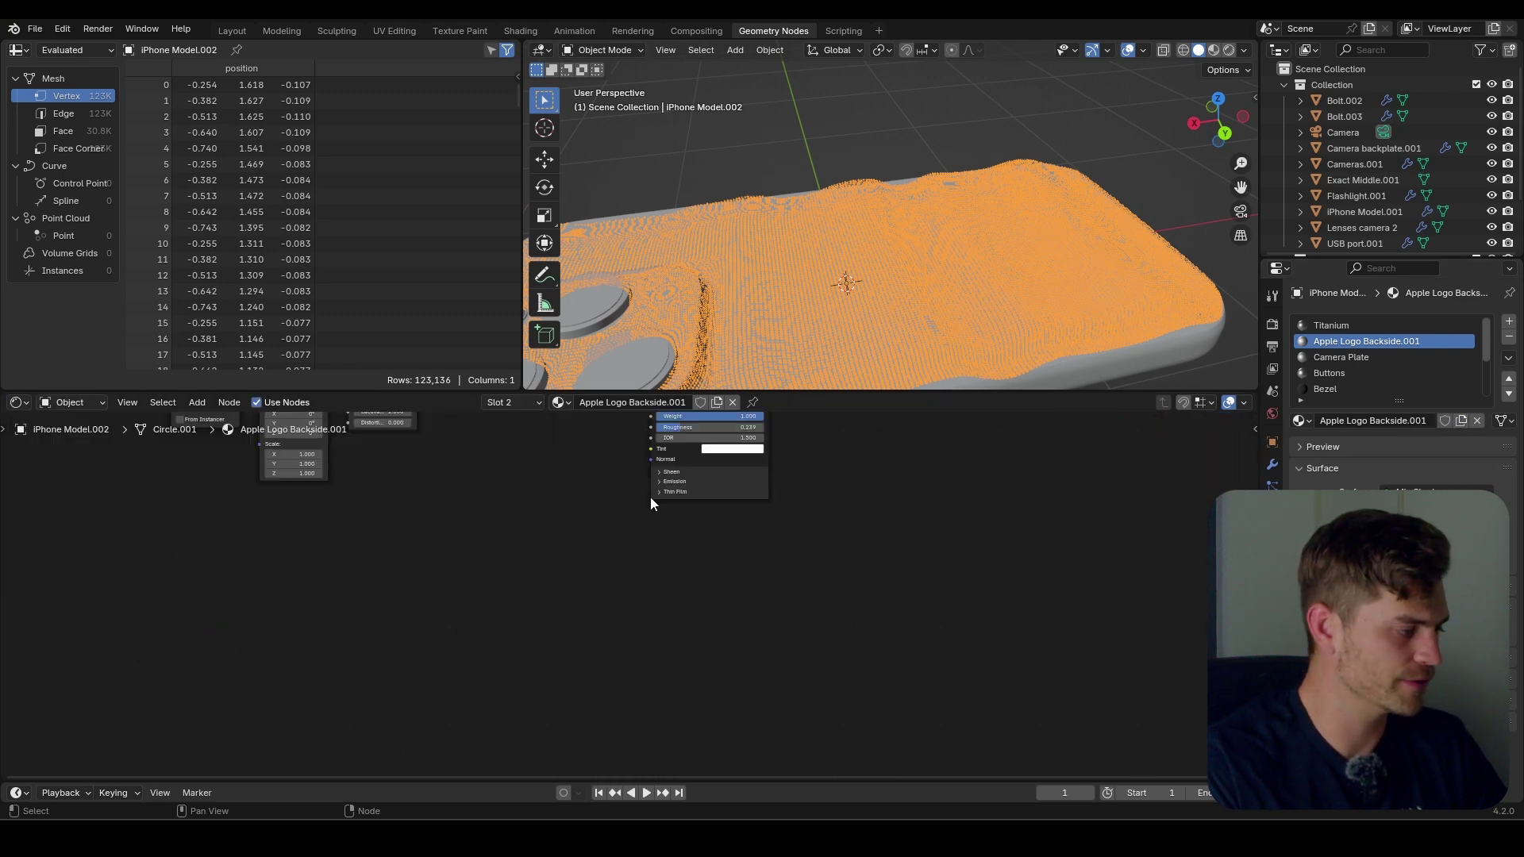
pyautogui.scroll(5, 650, 497)
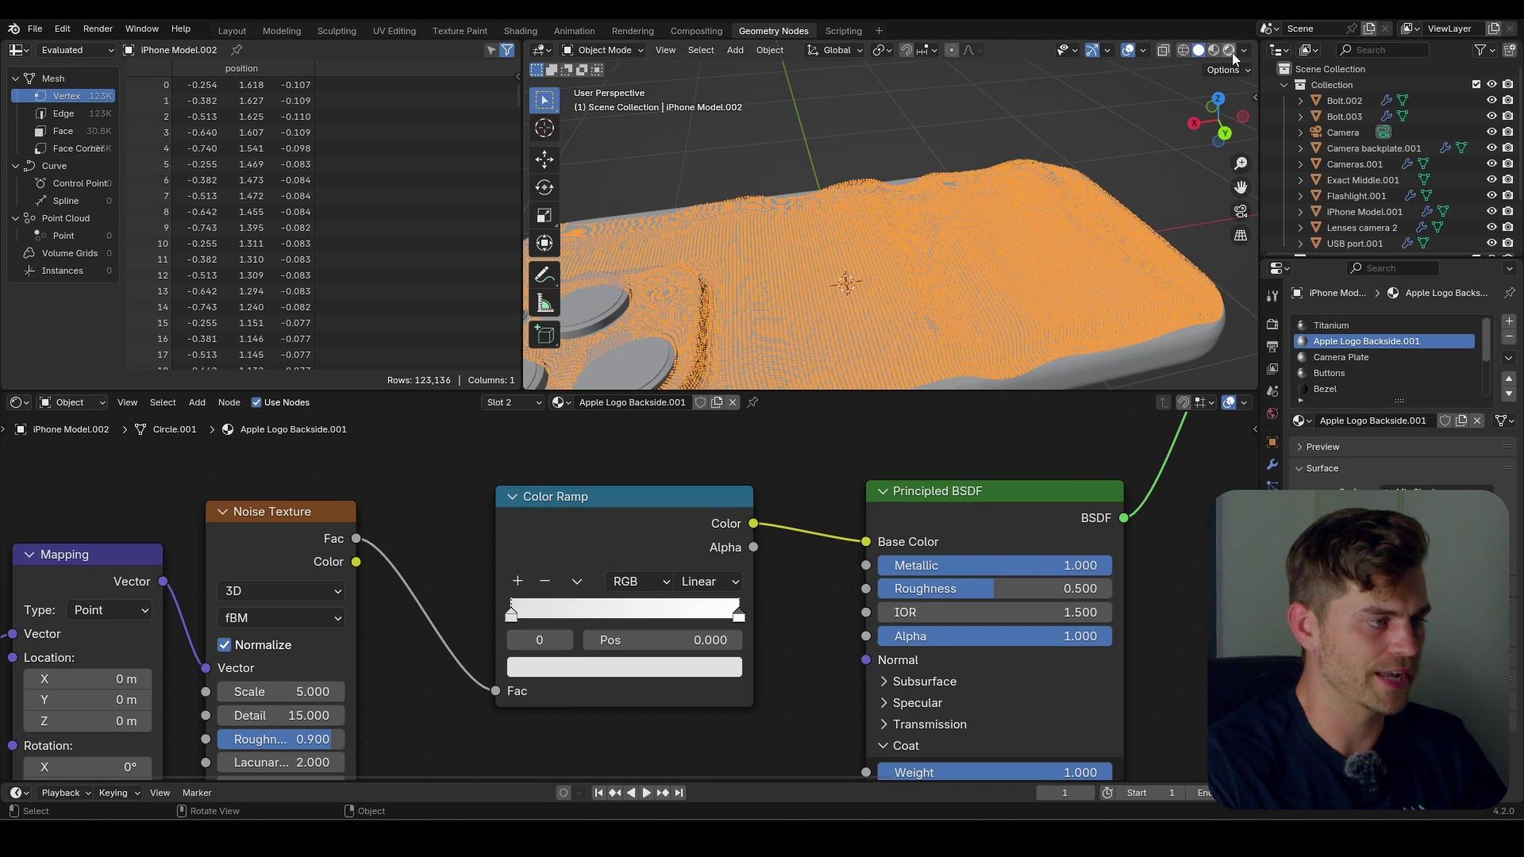
pyautogui.click(1230, 51)
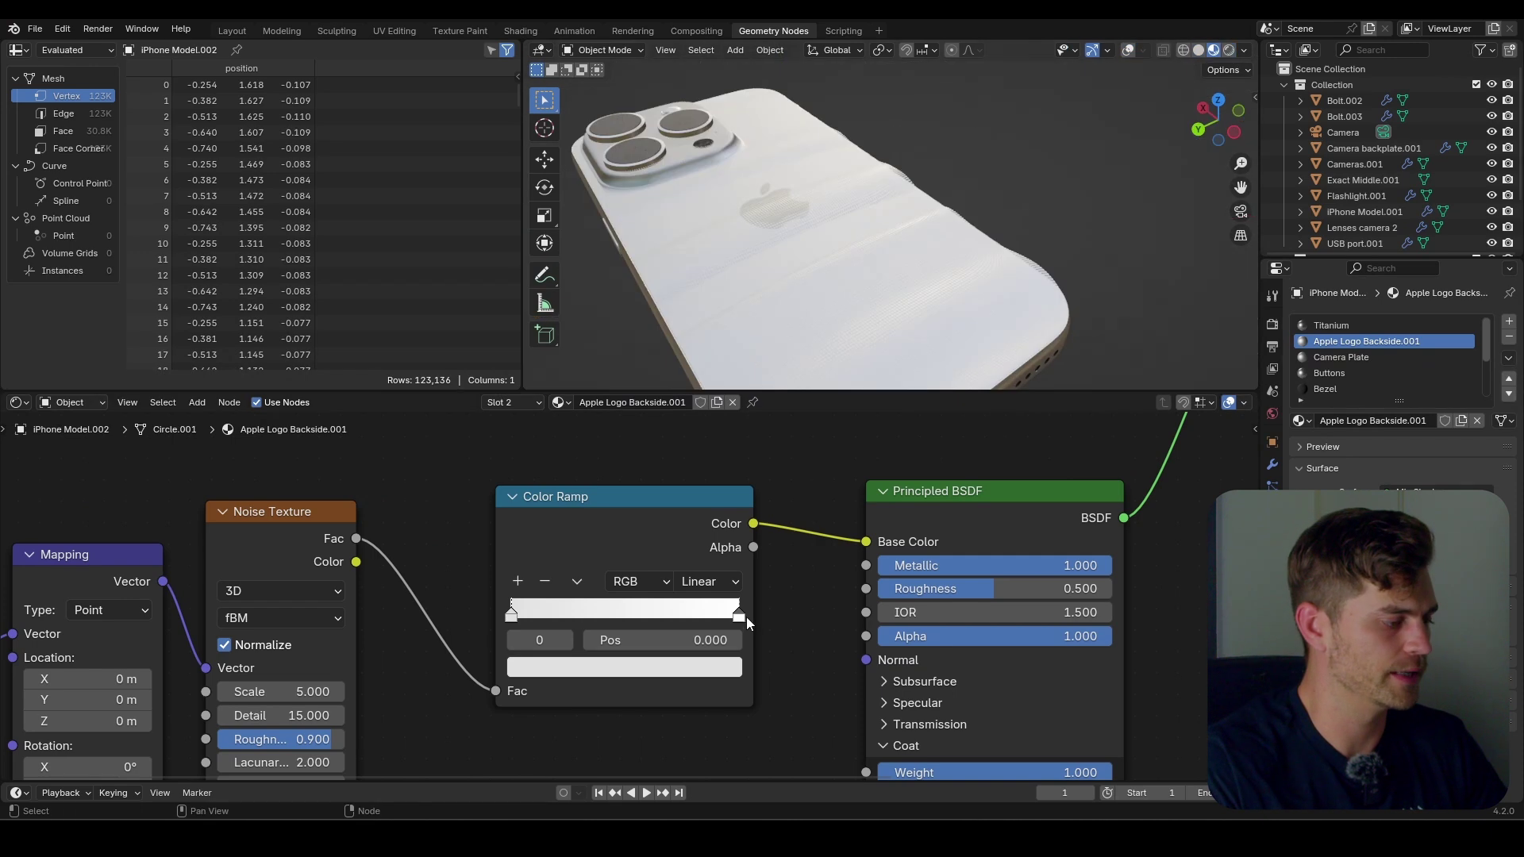
# Color the phone back red through the Color Ramp stops and the Base Color of the other Principled BSDF.
pyautogui.click(716, 668)
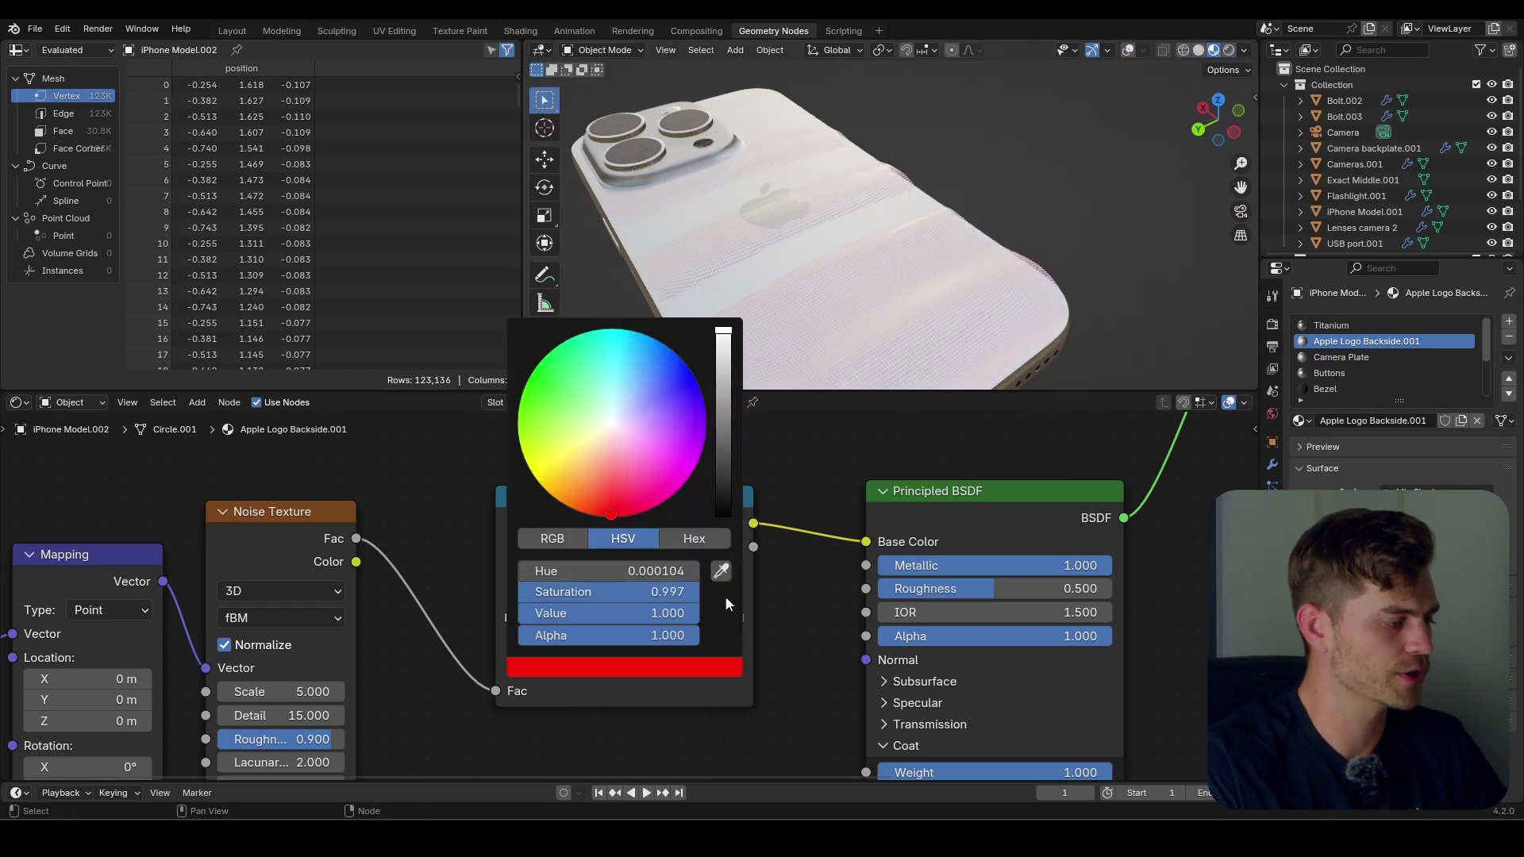
pyautogui.click(716, 669)
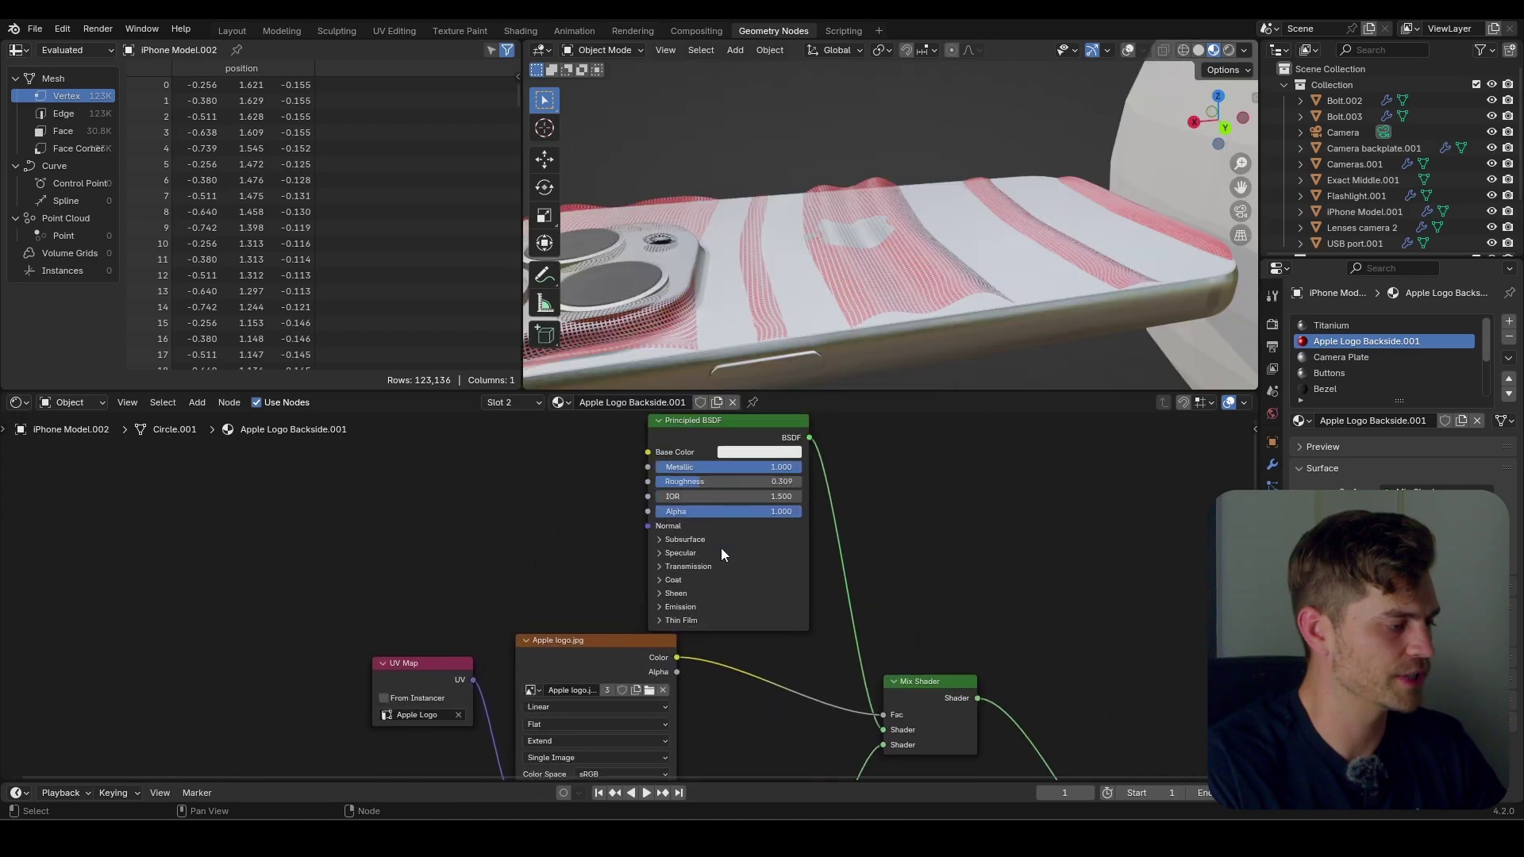
pyautogui.scroll(3, 721, 548)
pyautogui.click(780, 539)
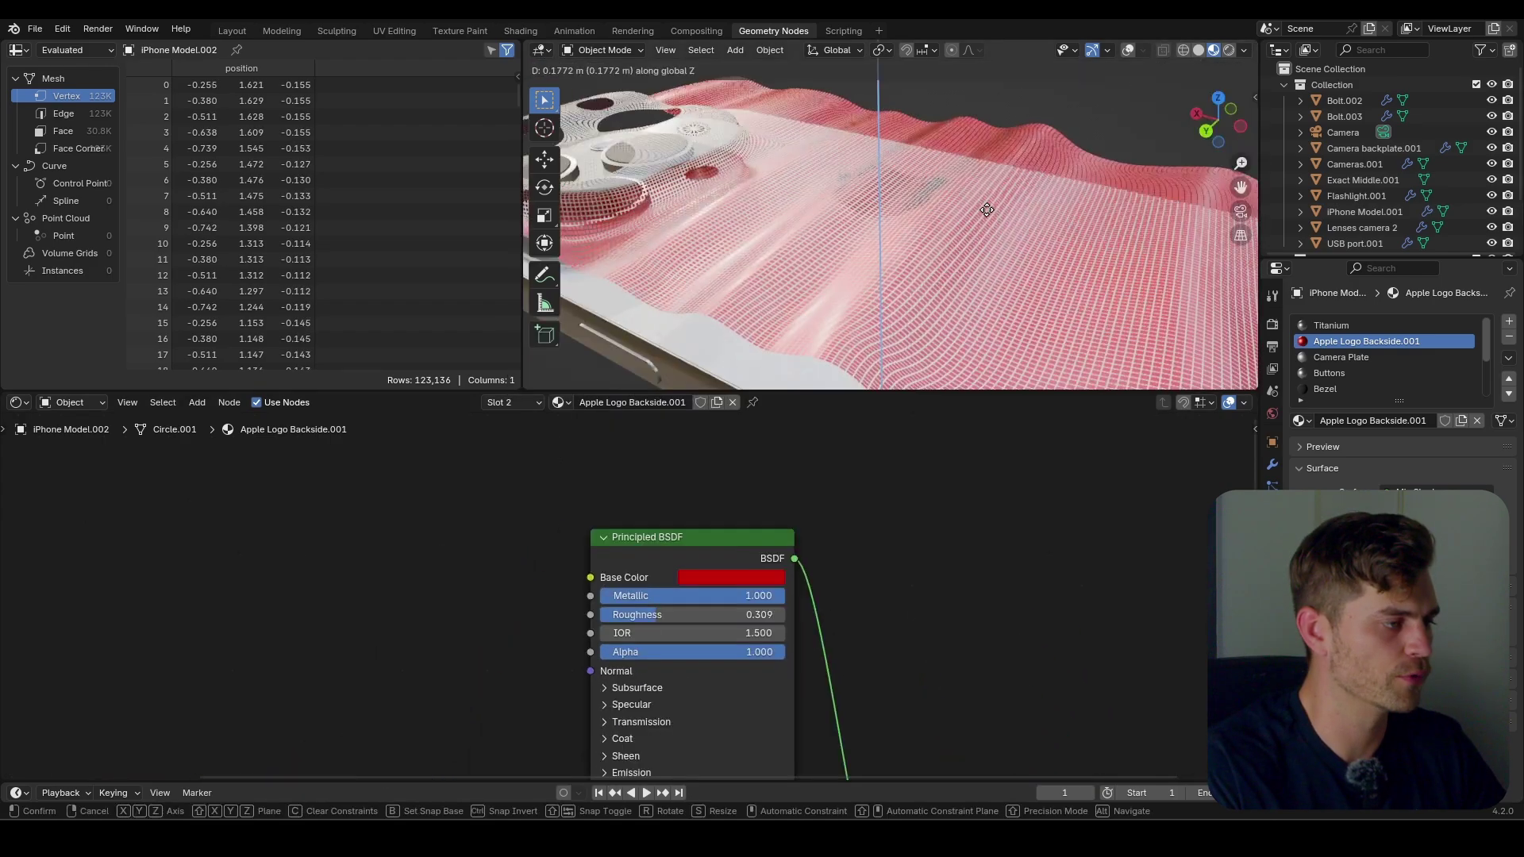
# Raise the phone back along Z, and in its geometry nodes set Map Range From Max to 6.3 and Noise Texture scale to 21.67.
pyautogui.moveTo(984, 204); pyautogui.dragTo(951, 226, button='middle')
pyautogui.click(17, 403)
pyautogui.click(80, 532)
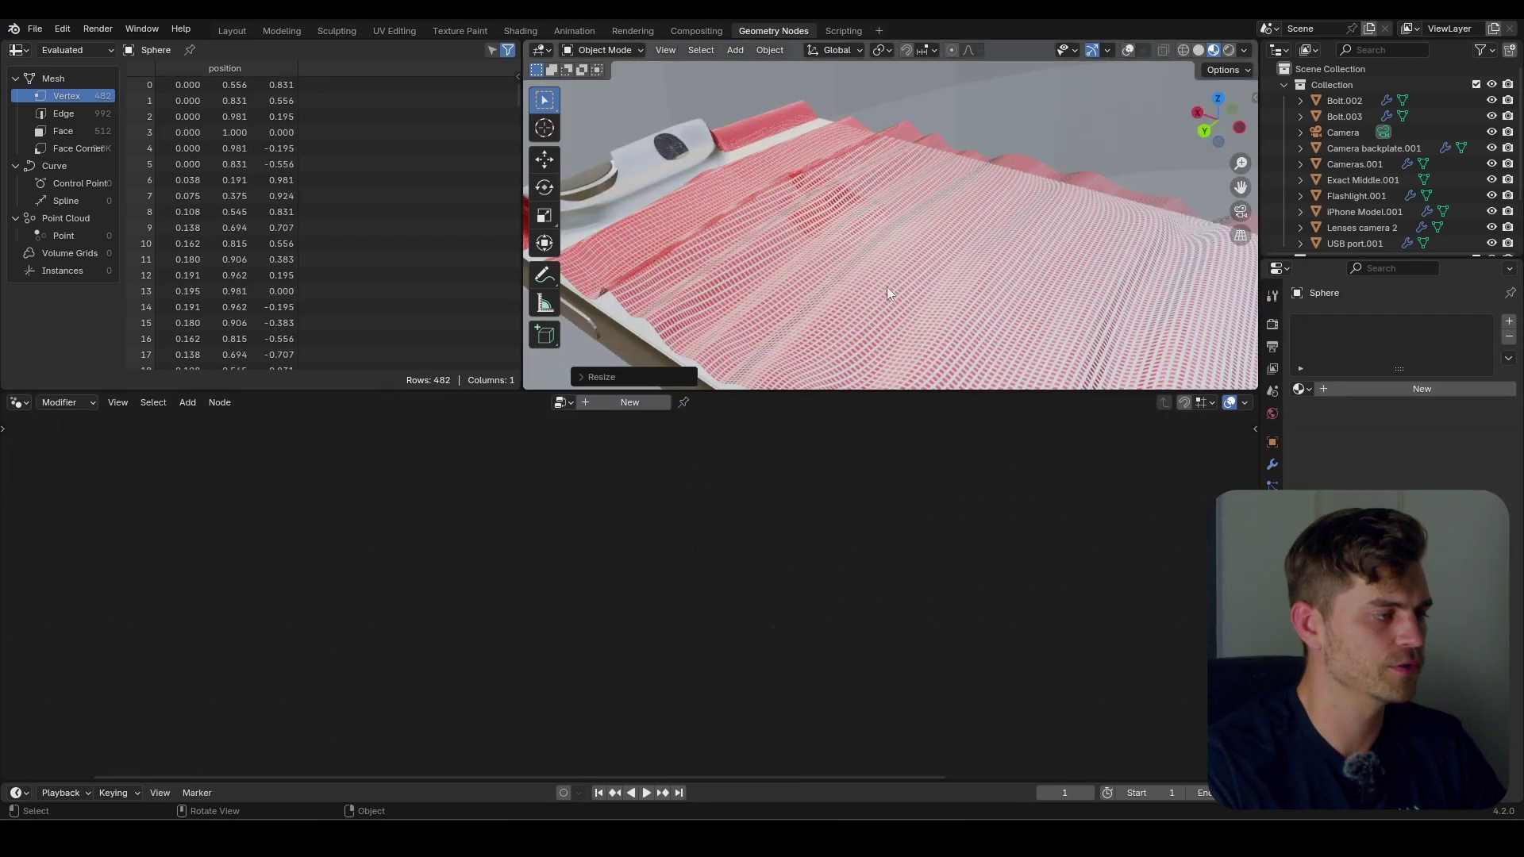
pyautogui.moveTo(887, 287); pyautogui.dragTo(850, 294, button='middle')
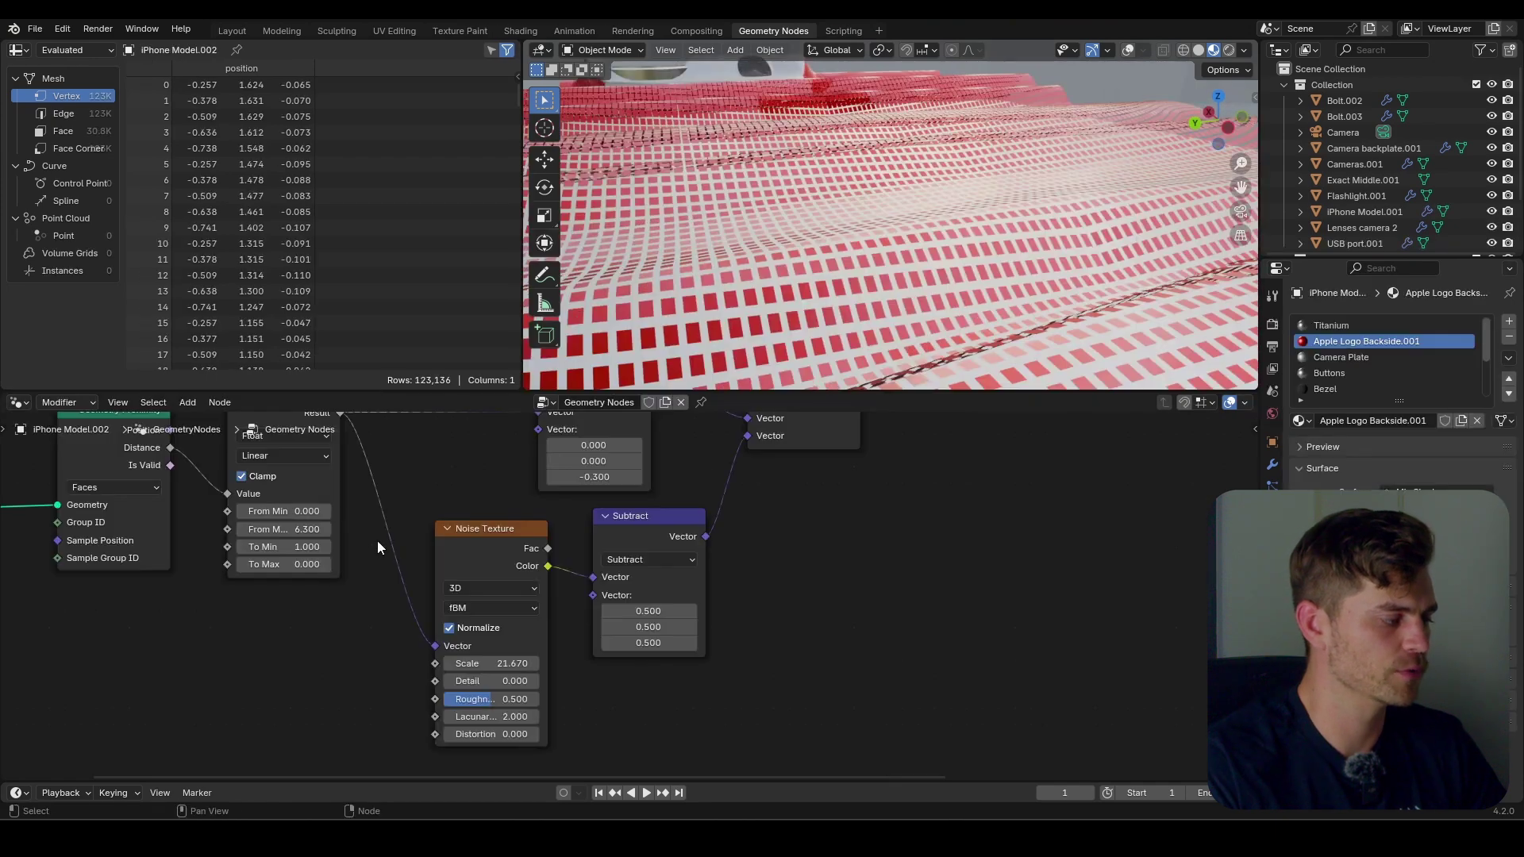
# Move the Object Info, Geometry Proximity and Map Range nodes away from the Multiply nodes, and set the first Multiply's Z to -0.48.
pyautogui.moveTo(377, 540); pyautogui.dragTo(369, 593, button='middle')
pyautogui.scroll(2, 370, 594)
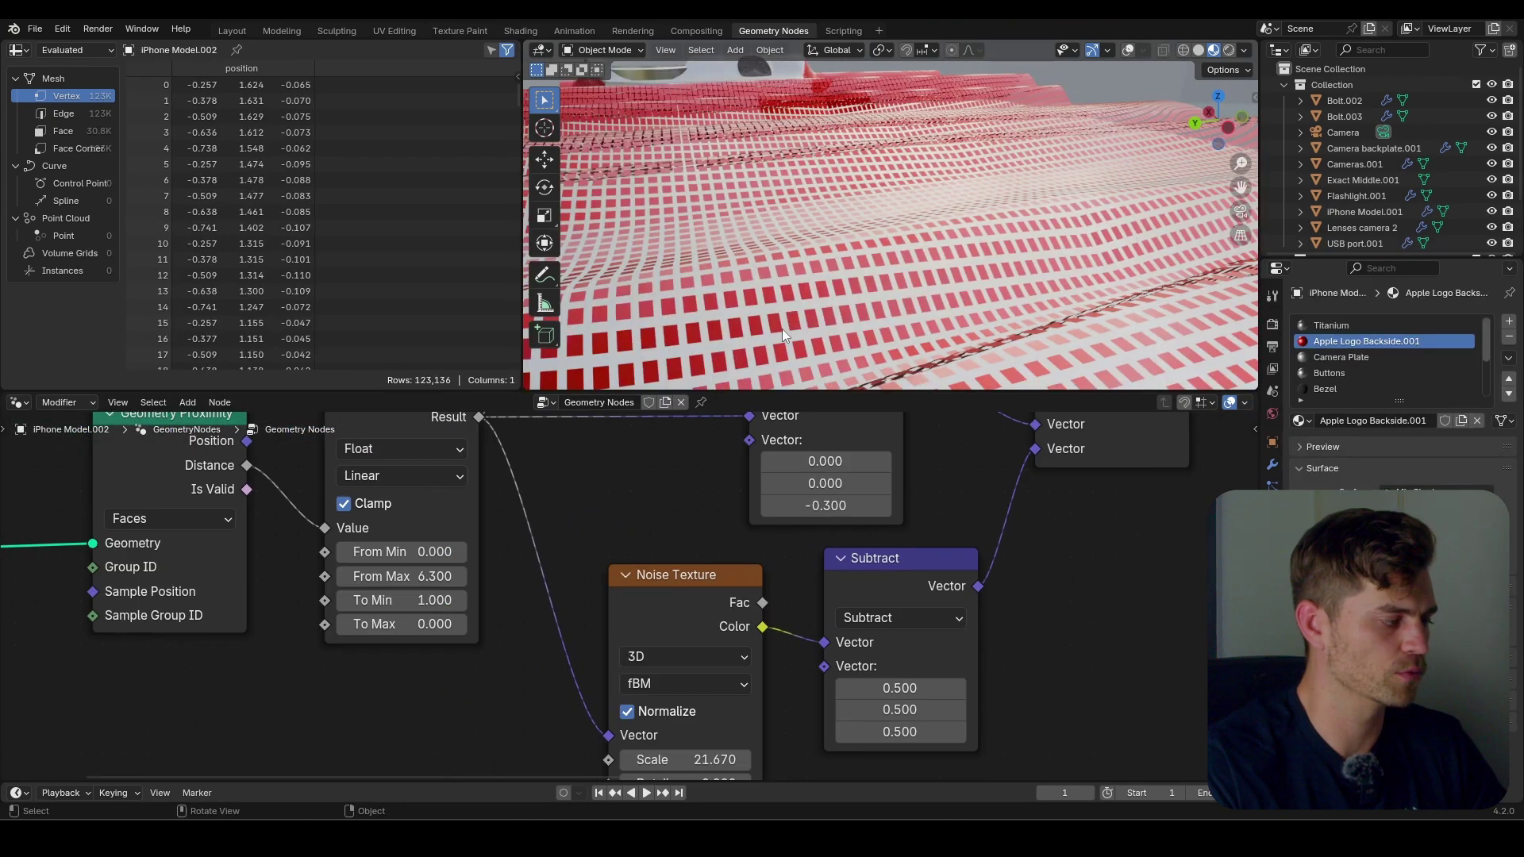
pyautogui.scroll(-3, 484, 522)
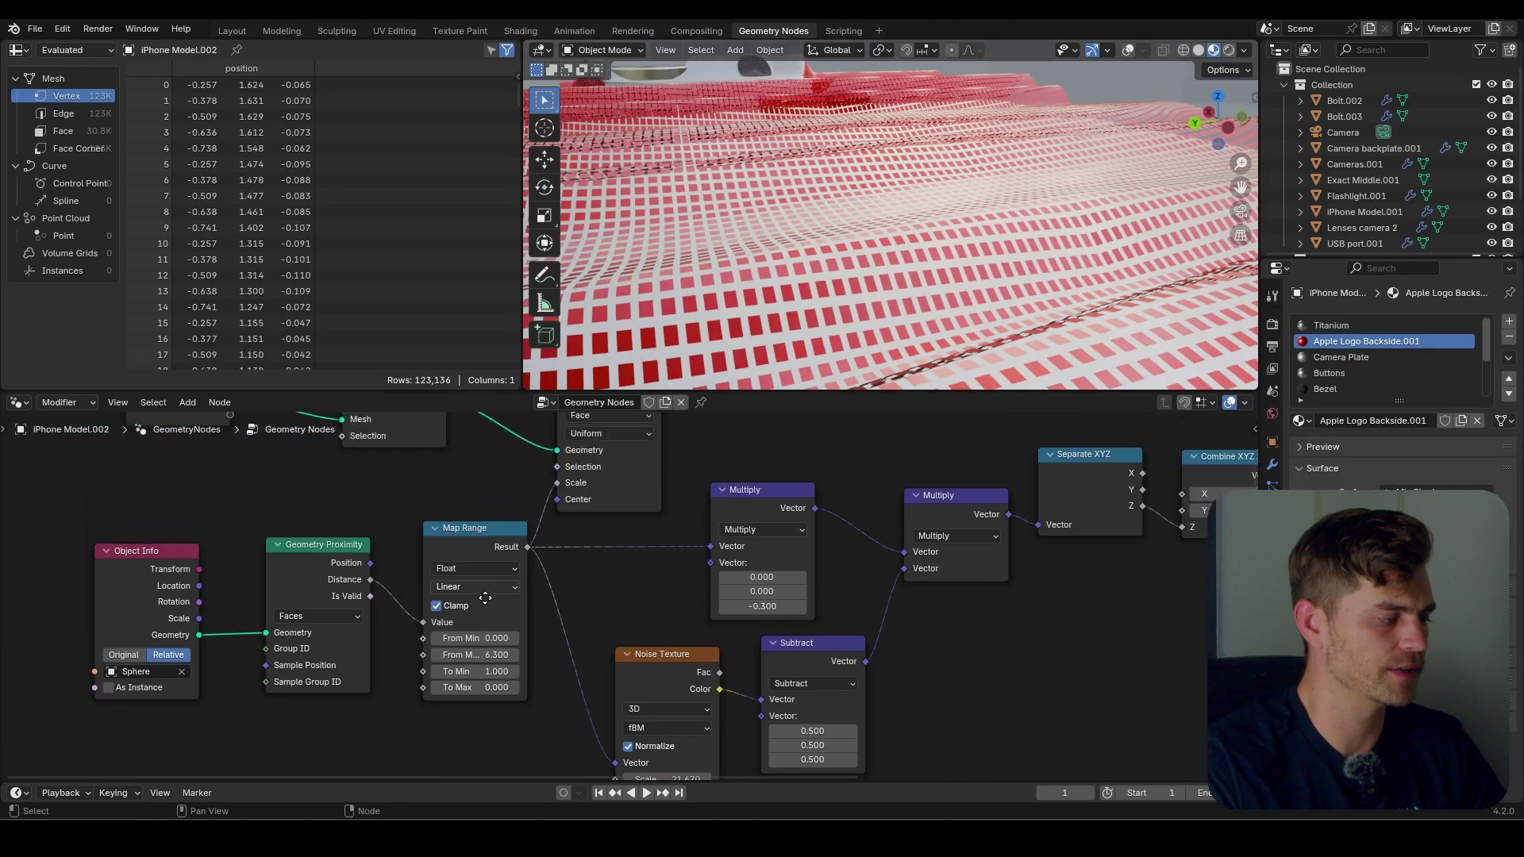
pyautogui.moveTo(157, 603); pyautogui.dragTo(79, 603)
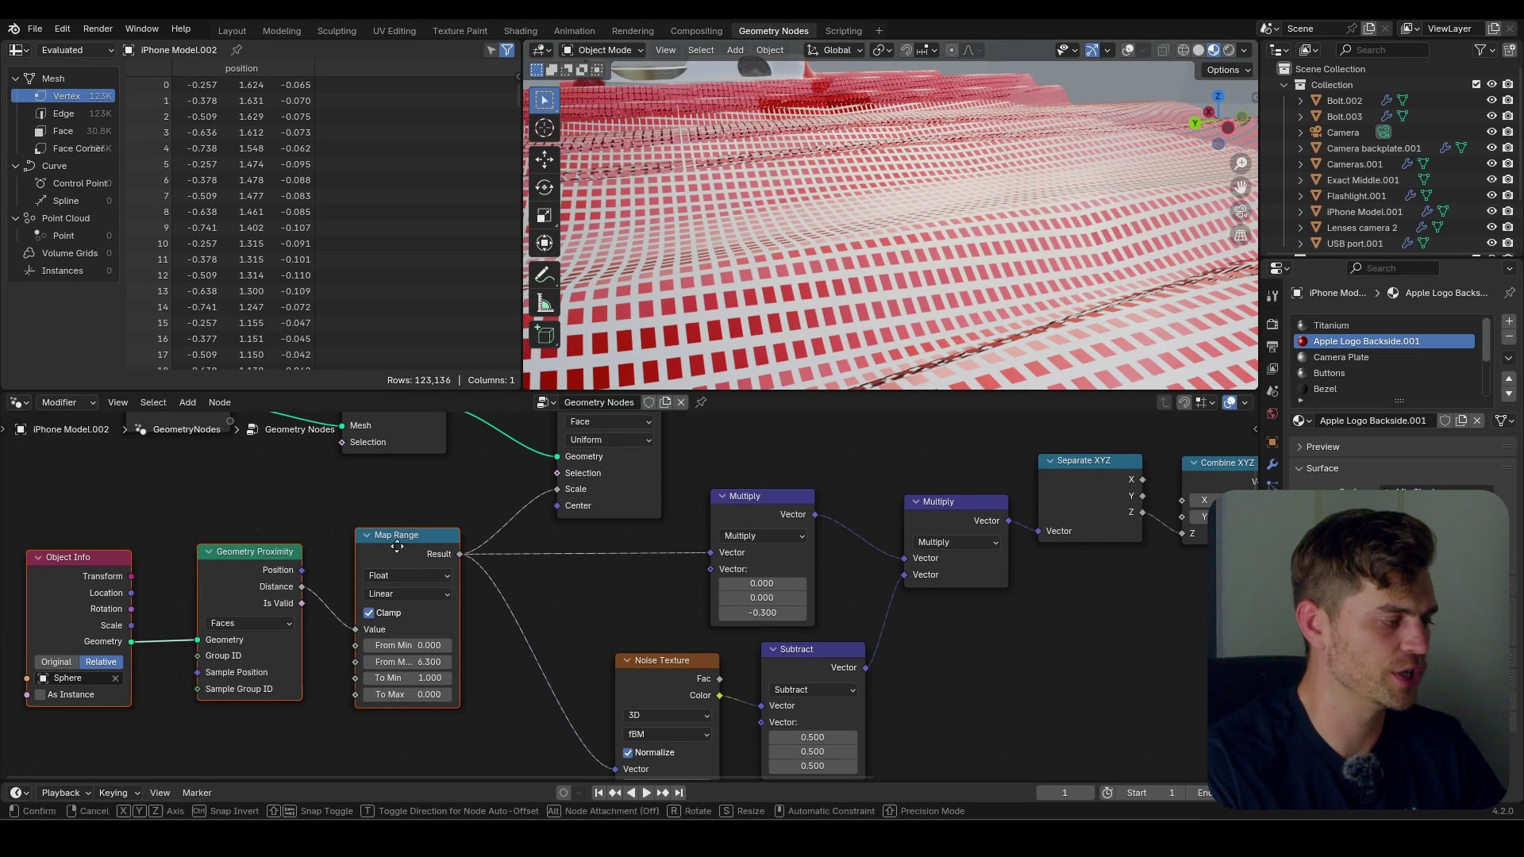
pyautogui.moveTo(397, 546); pyautogui.dragTo(328, 550)
pyautogui.scroll(-4, 794, 260)
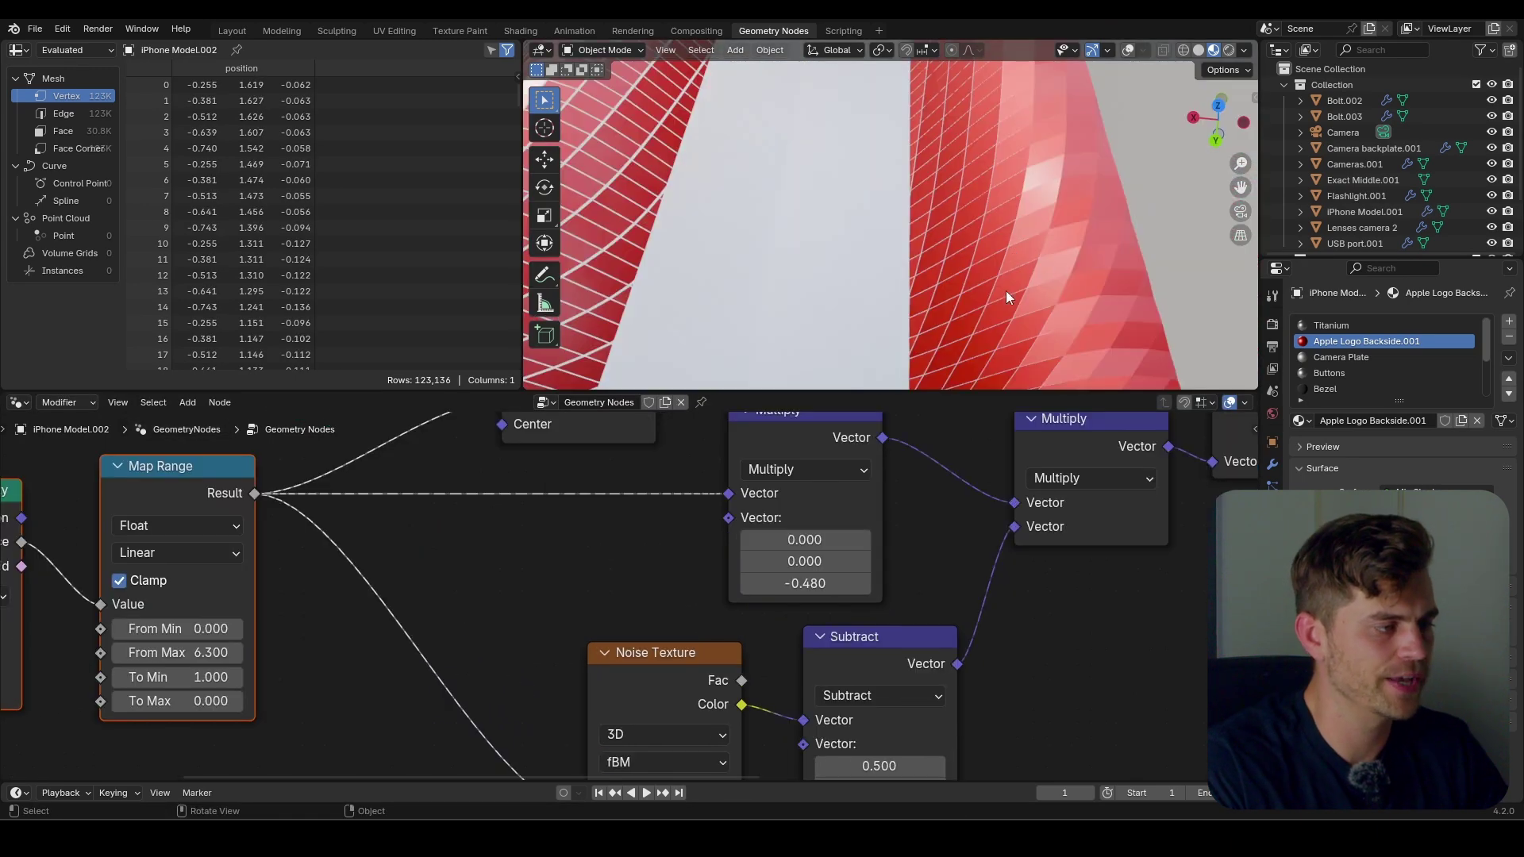
# Set the Noise Texture scale to 0 to flatten the phone back.
pyautogui.scroll(-3, 964, 203)
pyautogui.moveTo(964, 202); pyautogui.dragTo(625, 486, button='middle')
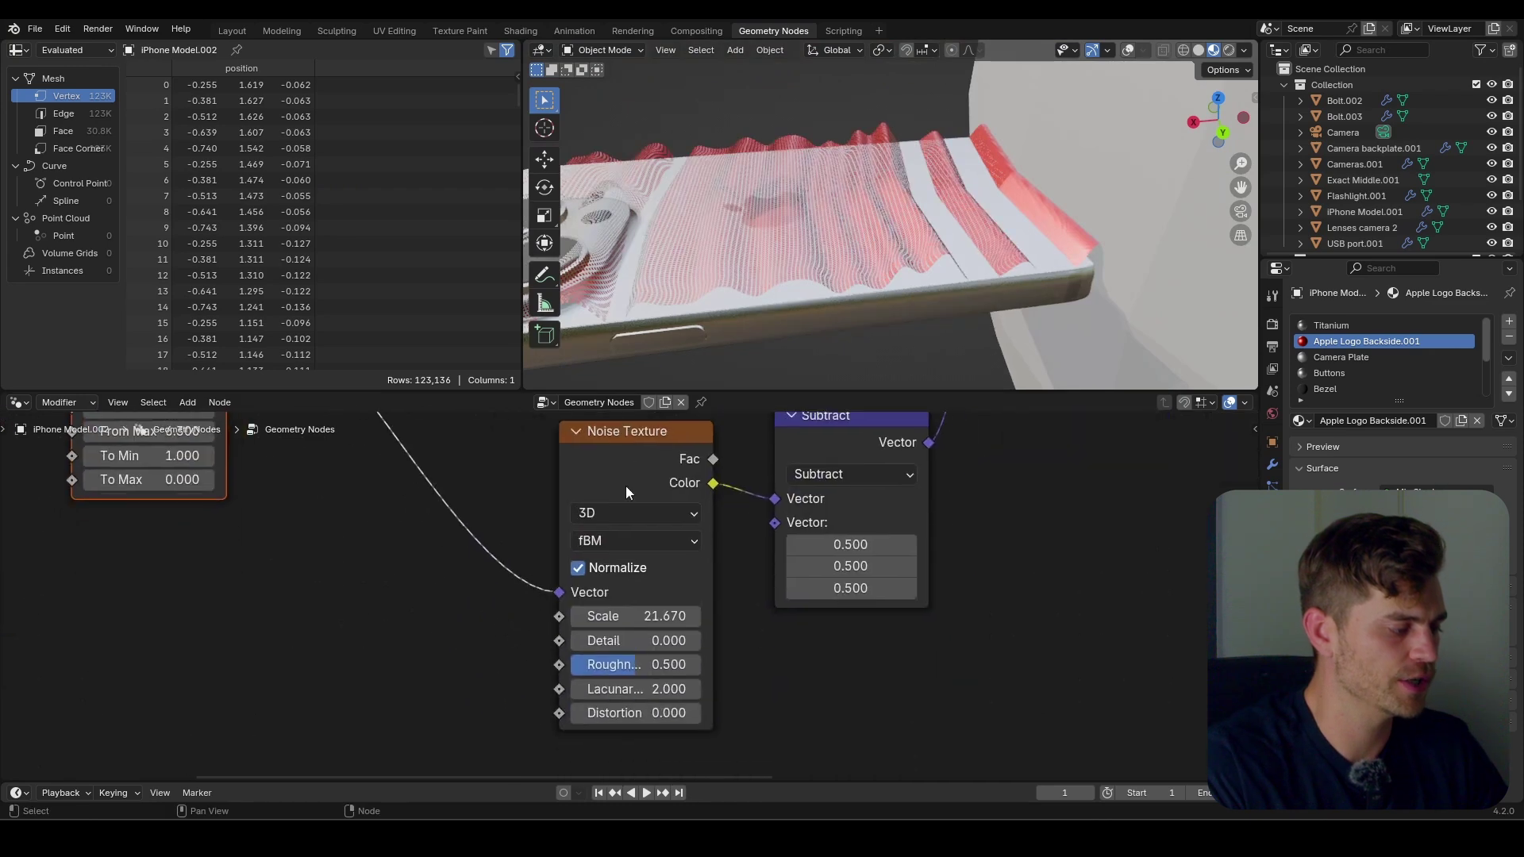
pyautogui.write('0')
pyautogui.press('Return')
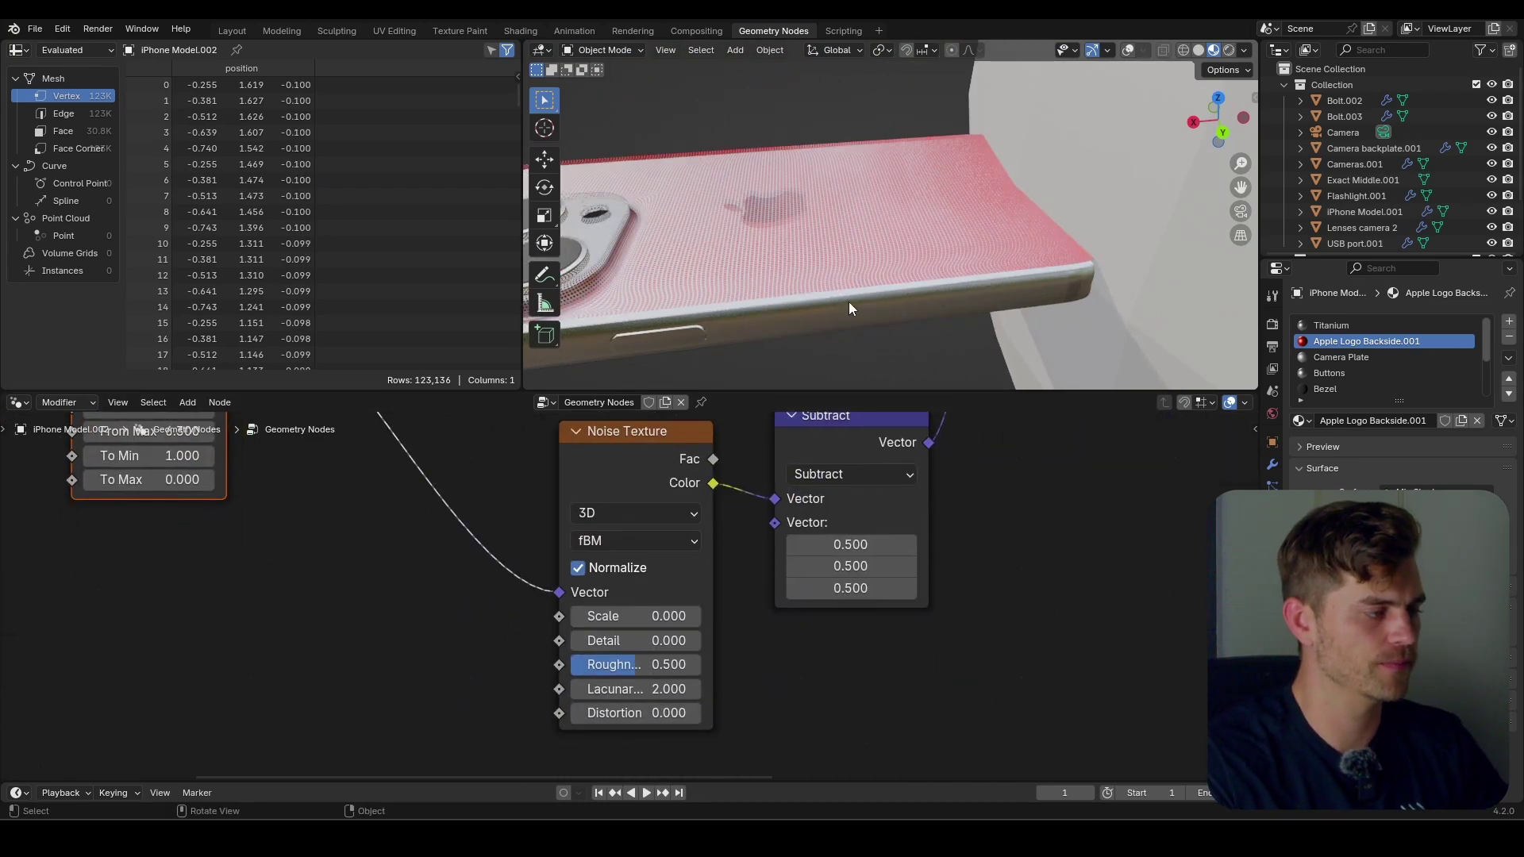
# Resize the sphere to test how its distance scales the phone back's faces.
pyautogui.click(1049, 183)
pyautogui.press('s')
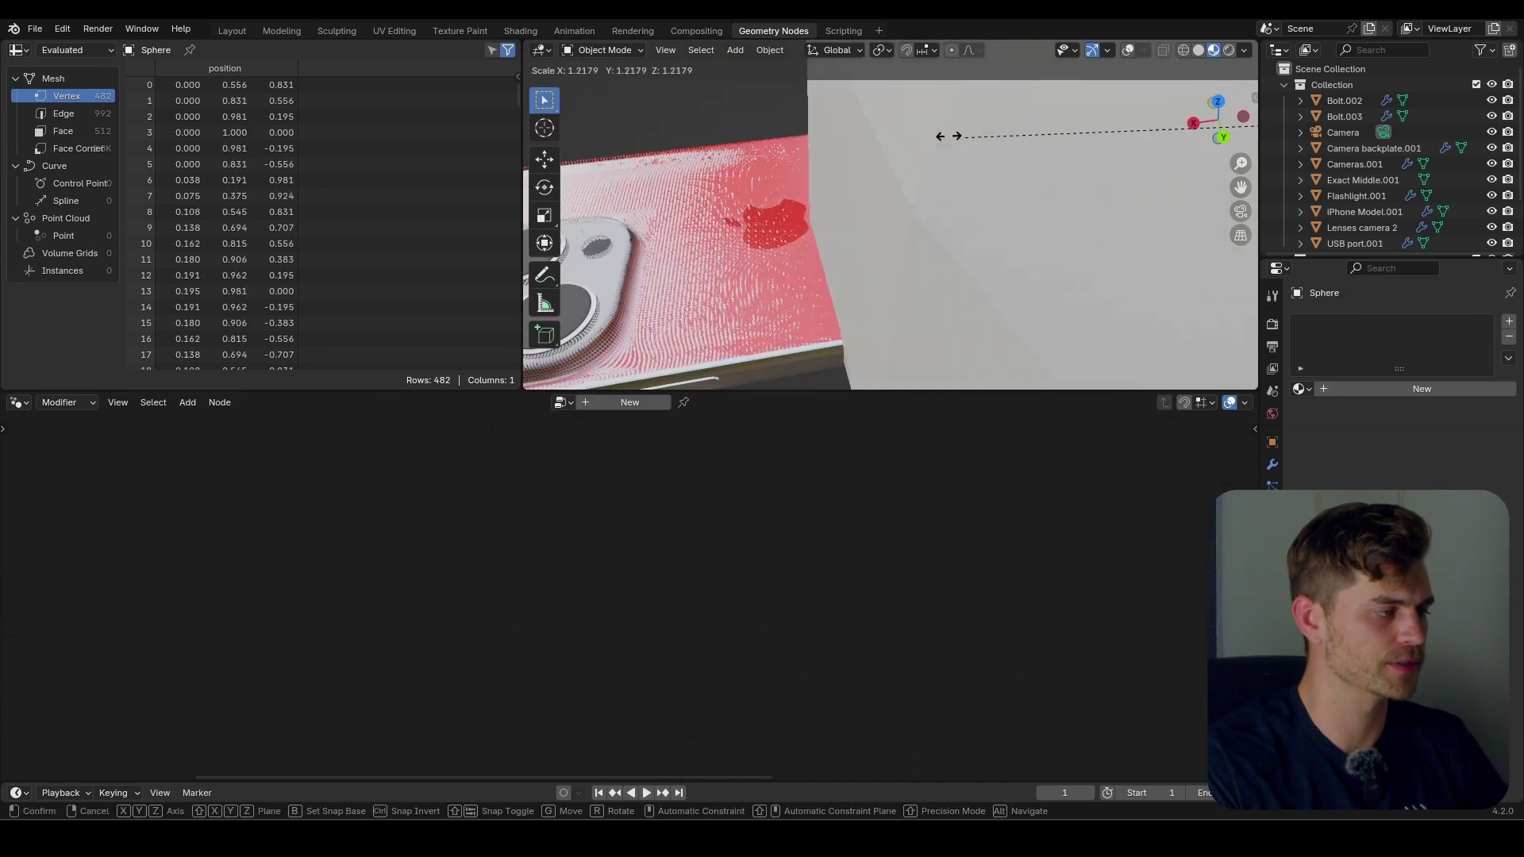
pyautogui.click(849, 119)
pyautogui.press('s')
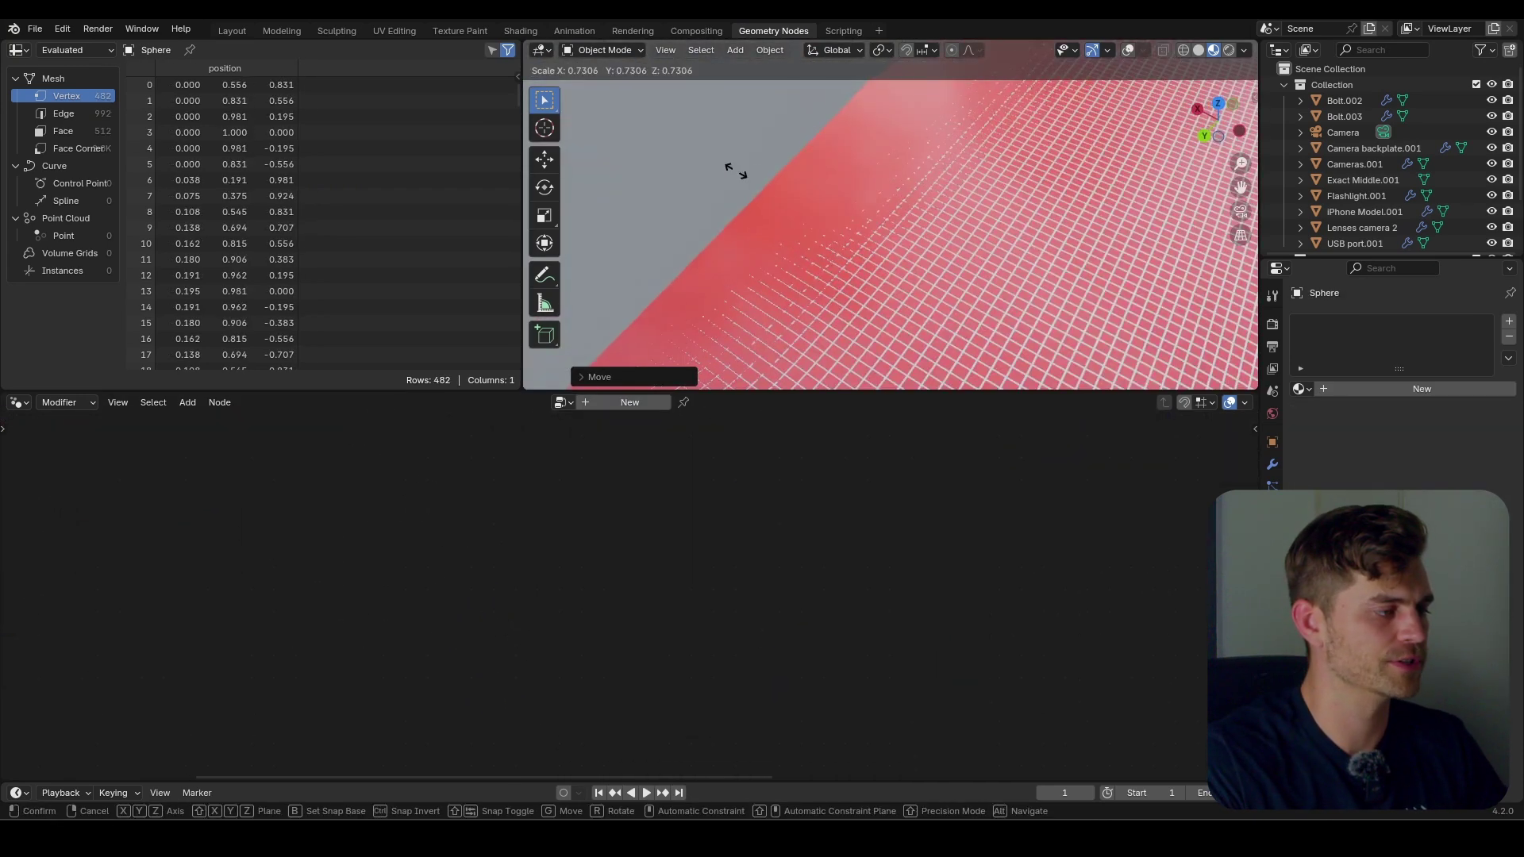
pyautogui.click(728, 168)
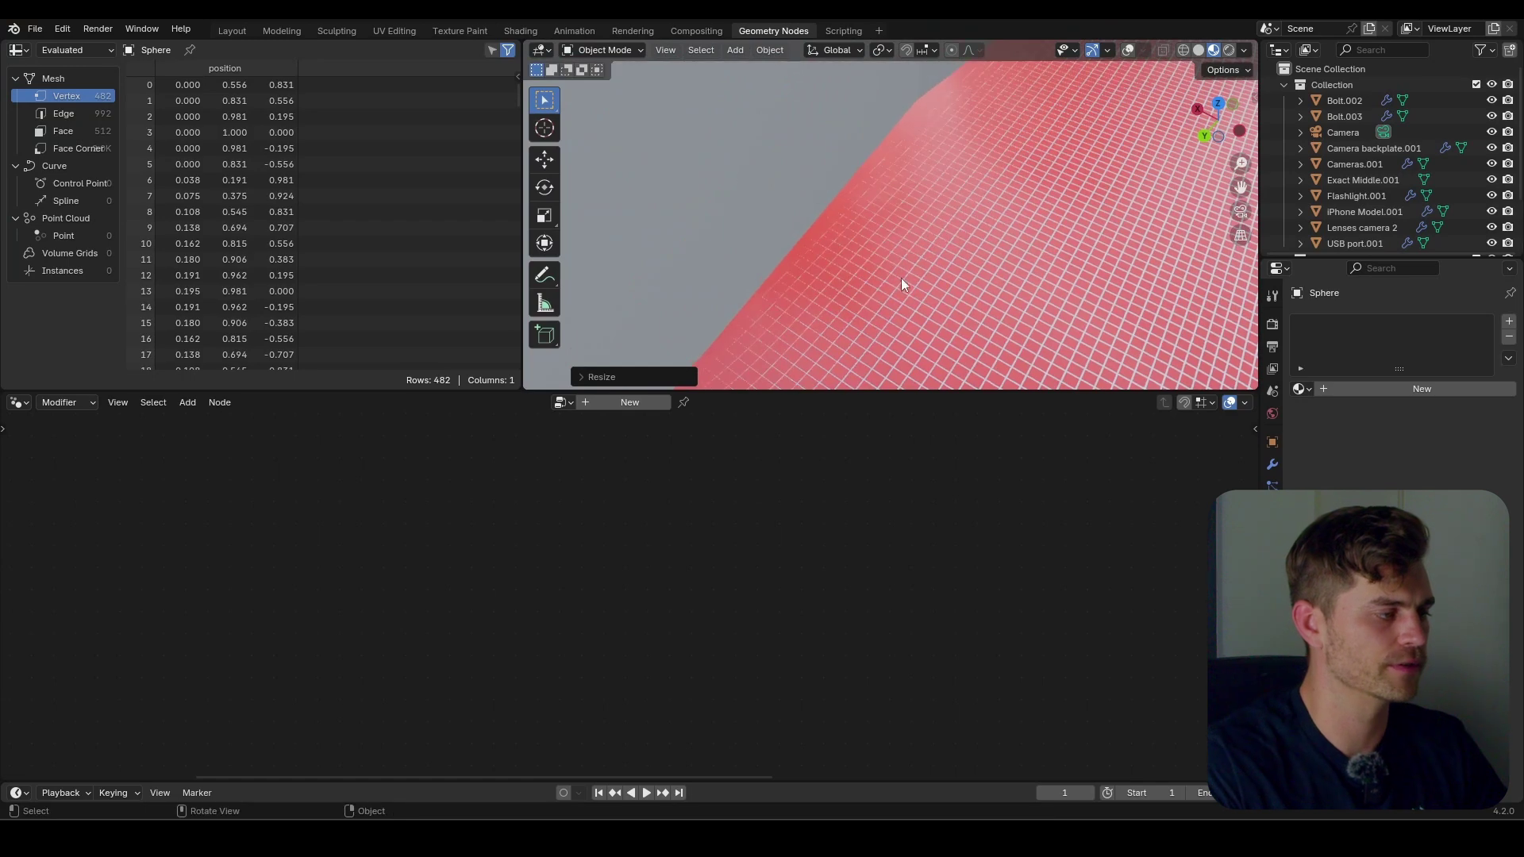
# Select the phone back and raise its Map Range From Max to 41.73.
pyautogui.click(916, 326)
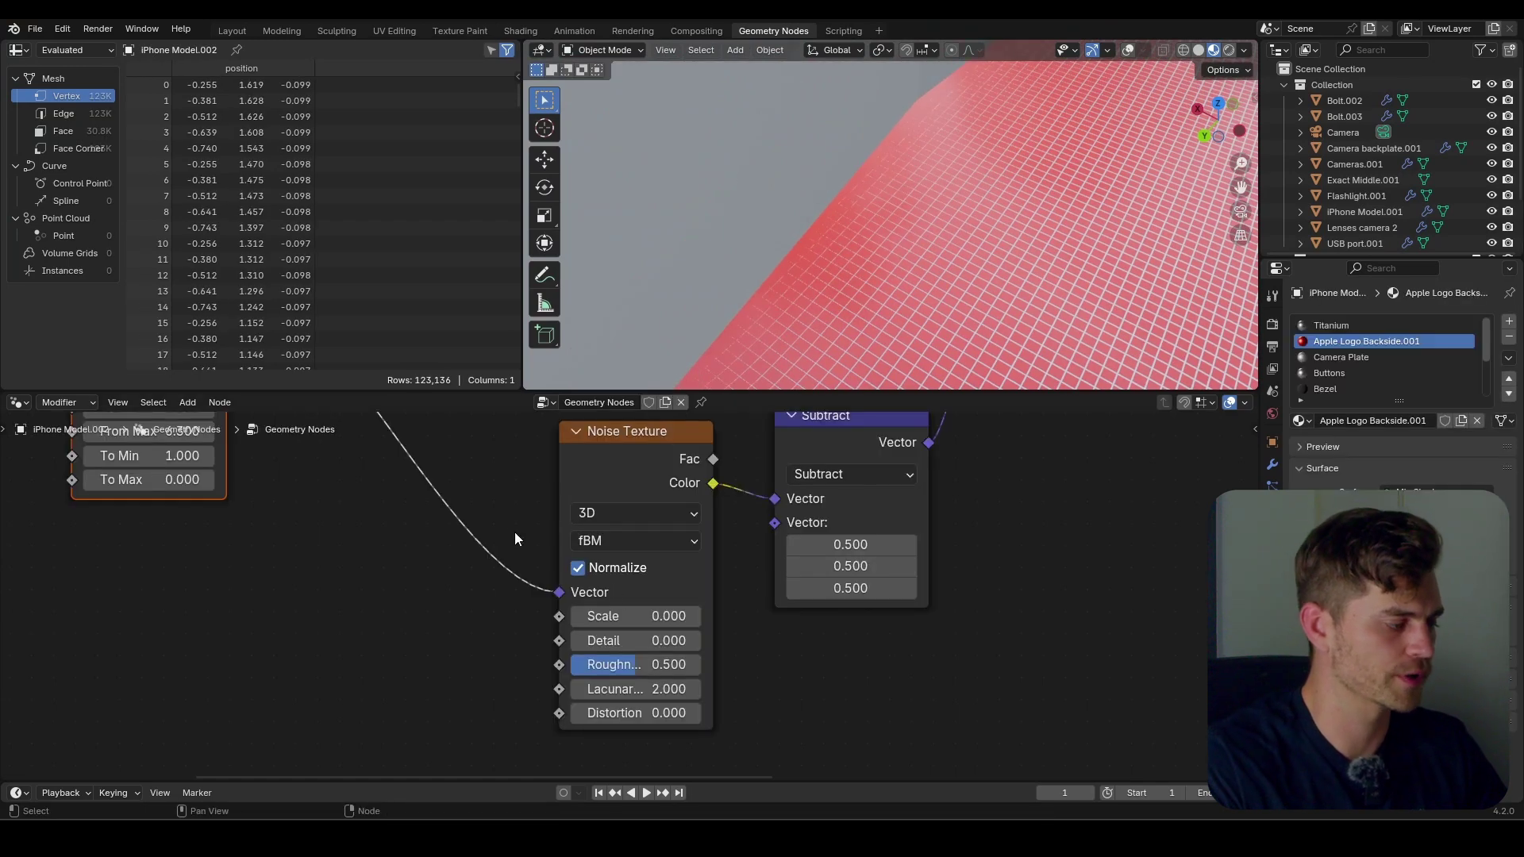
pyautogui.moveTo(514, 531); pyautogui.dragTo(766, 657, button='middle')
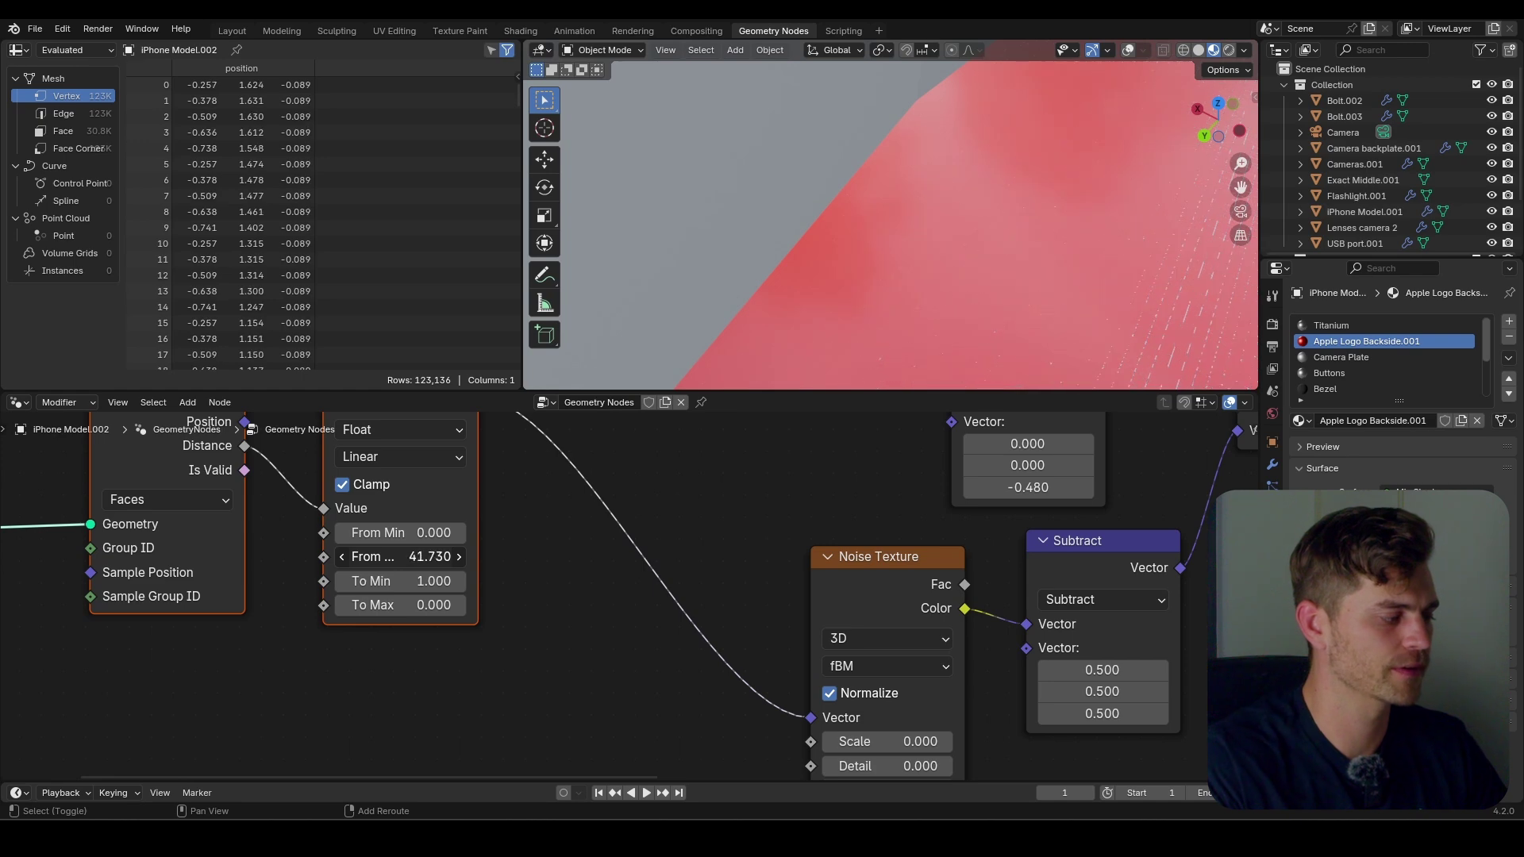
pyautogui.scroll(-5, 981, 254)
# Move the sphere along the X axis to test the face scaling with the wider distance range.
pyautogui.moveTo(983, 254); pyautogui.dragTo(1025, 269, button='middle')
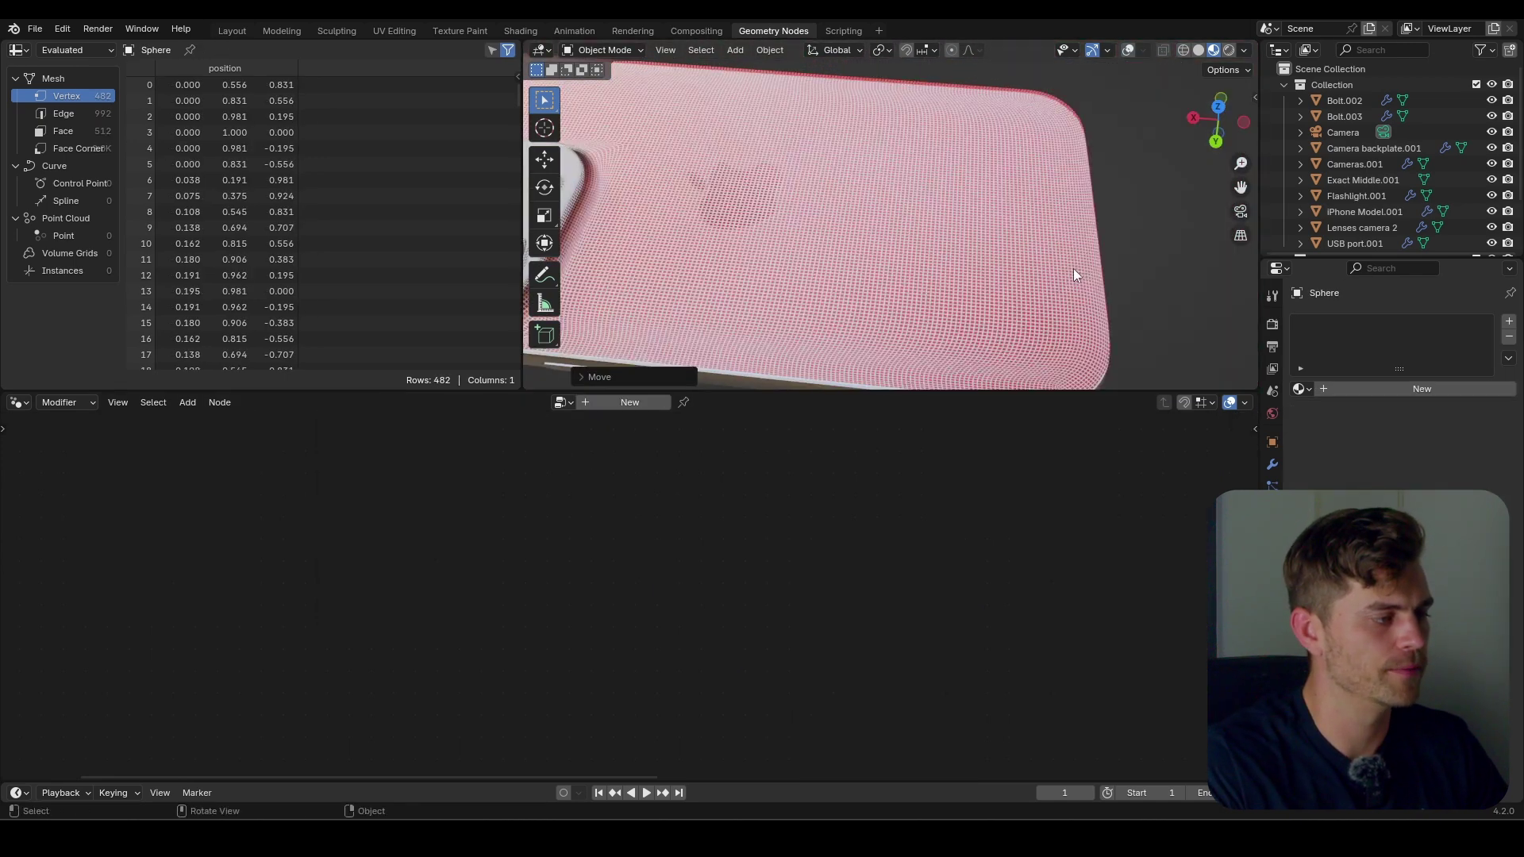
pyautogui.moveTo(1073, 270); pyautogui.dragTo(1091, 271, button='middle')
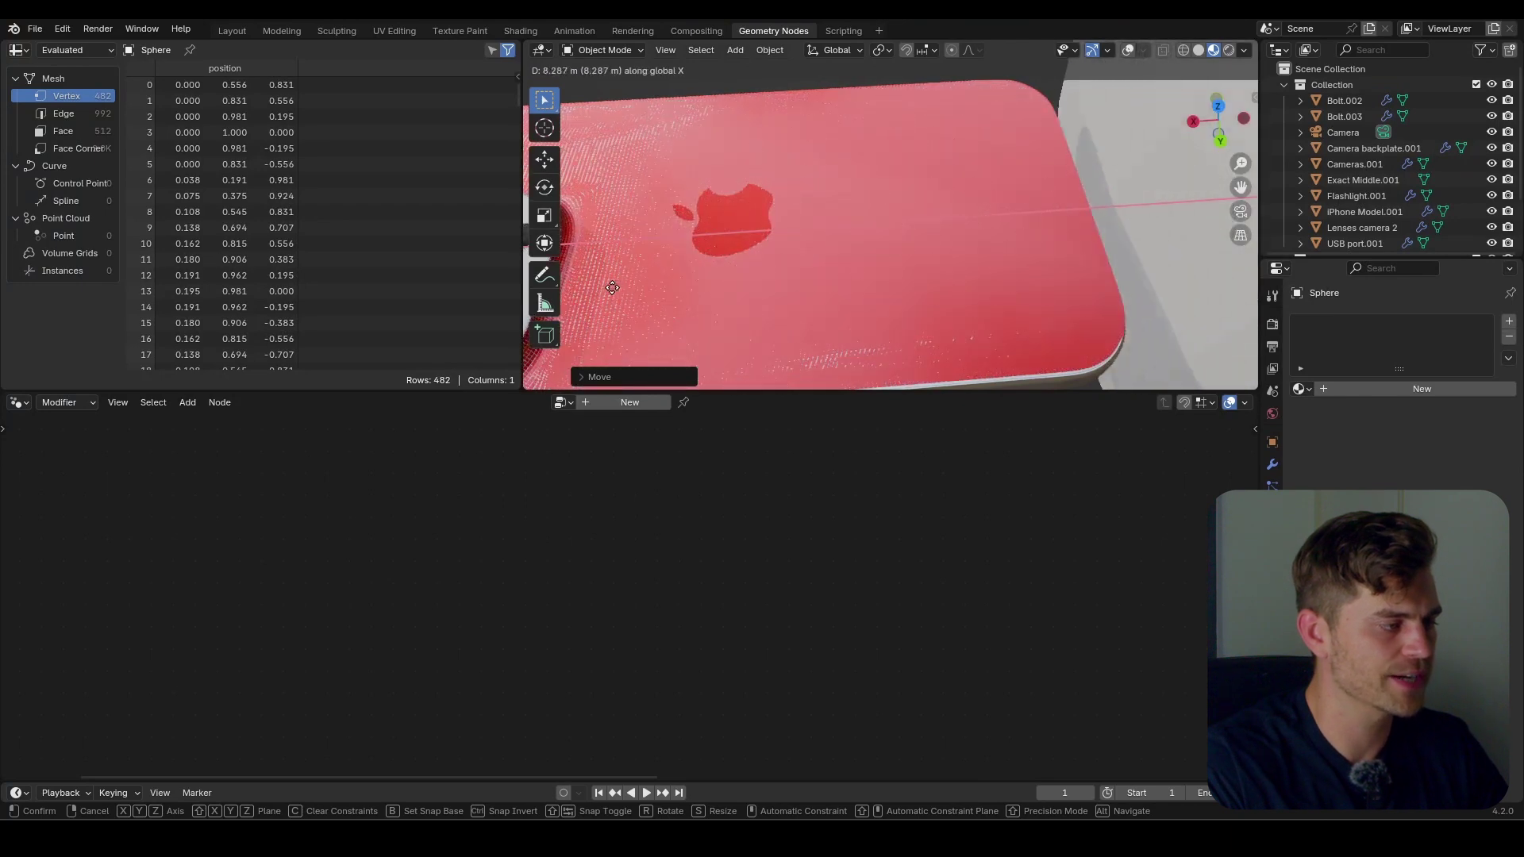
pyautogui.rightClick(854, 225)
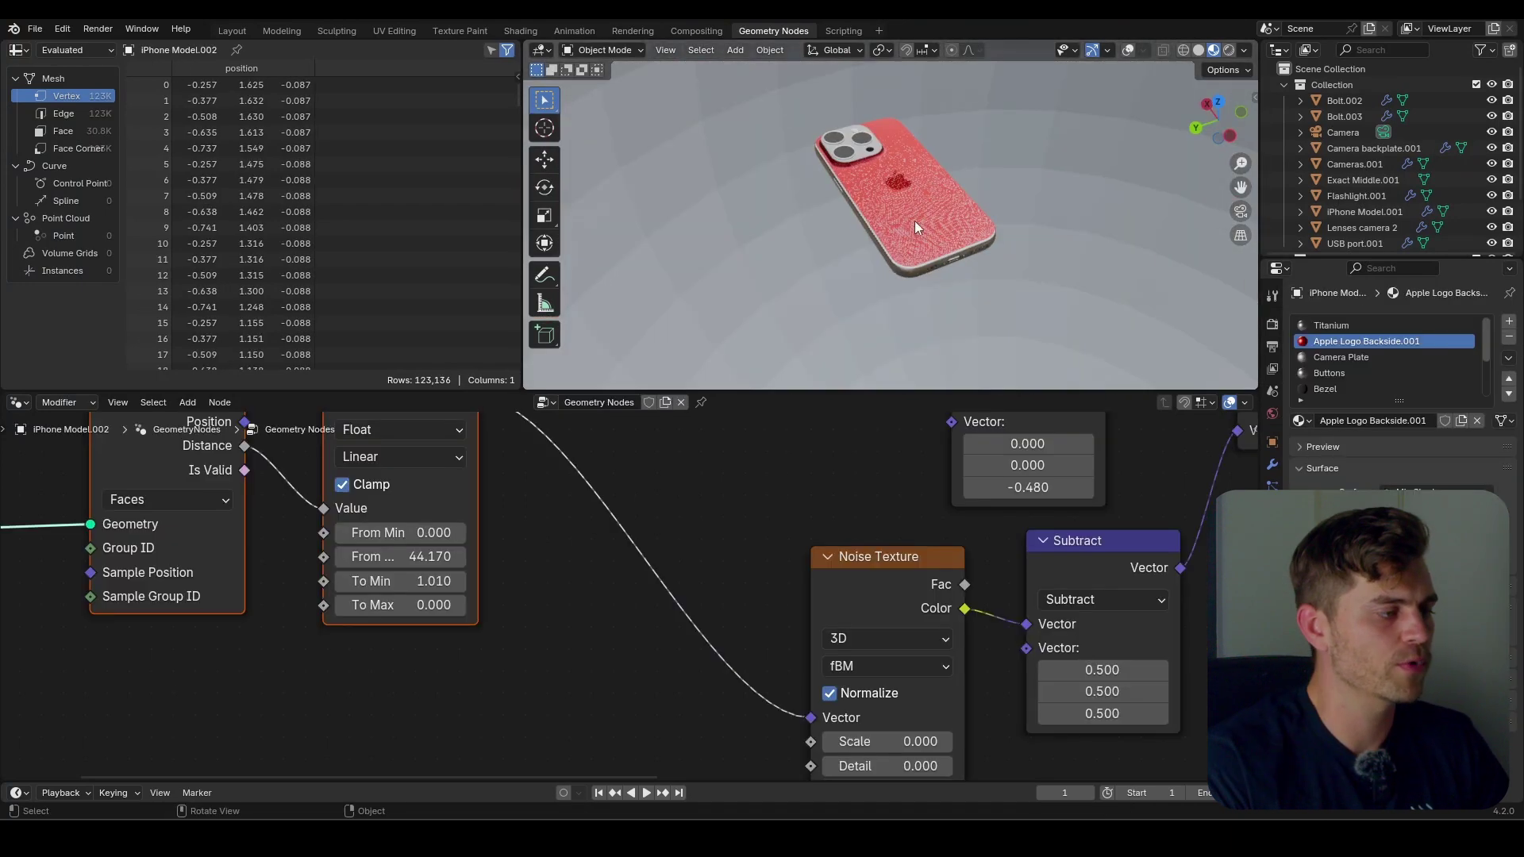
# Raise the phone back's Map Range To Min to 1.05 and finally to 1.1 to close the gaps between faces.
pyautogui.scroll(10, 921, 224)
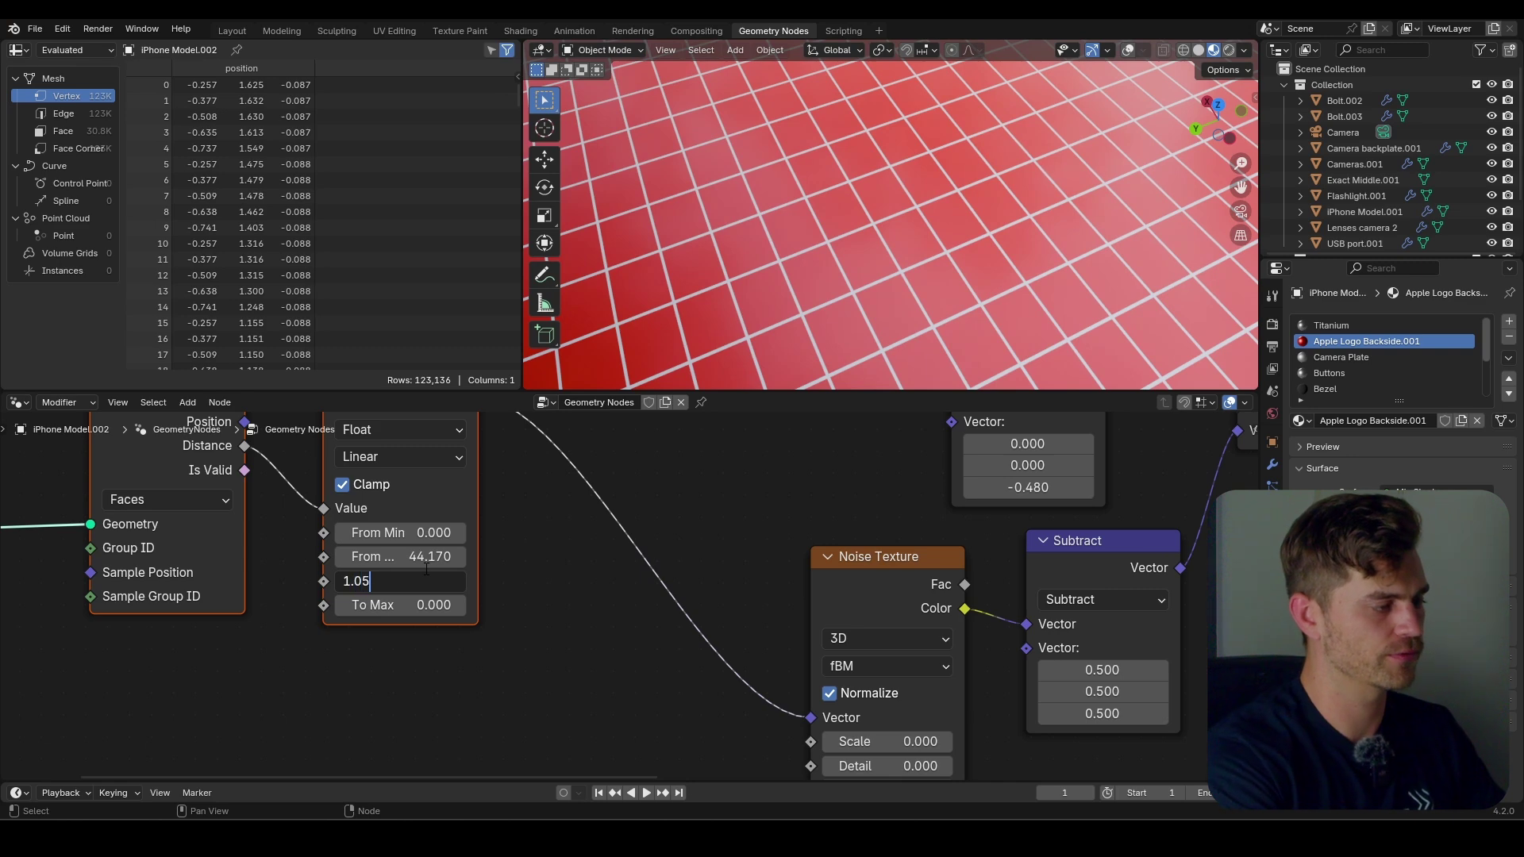
pyautogui.press('Return')
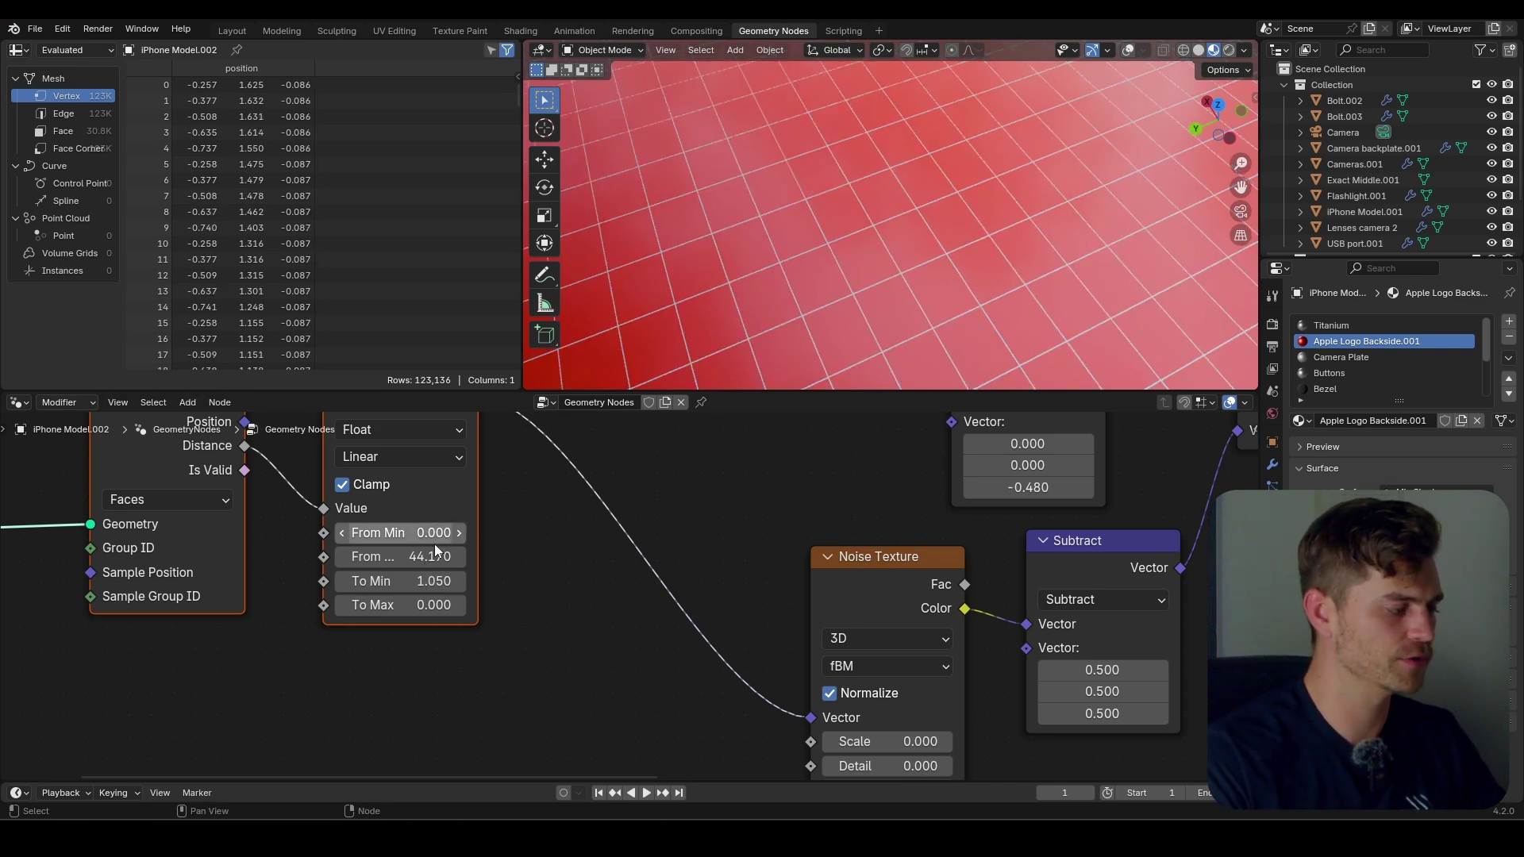
pyautogui.press('Return')
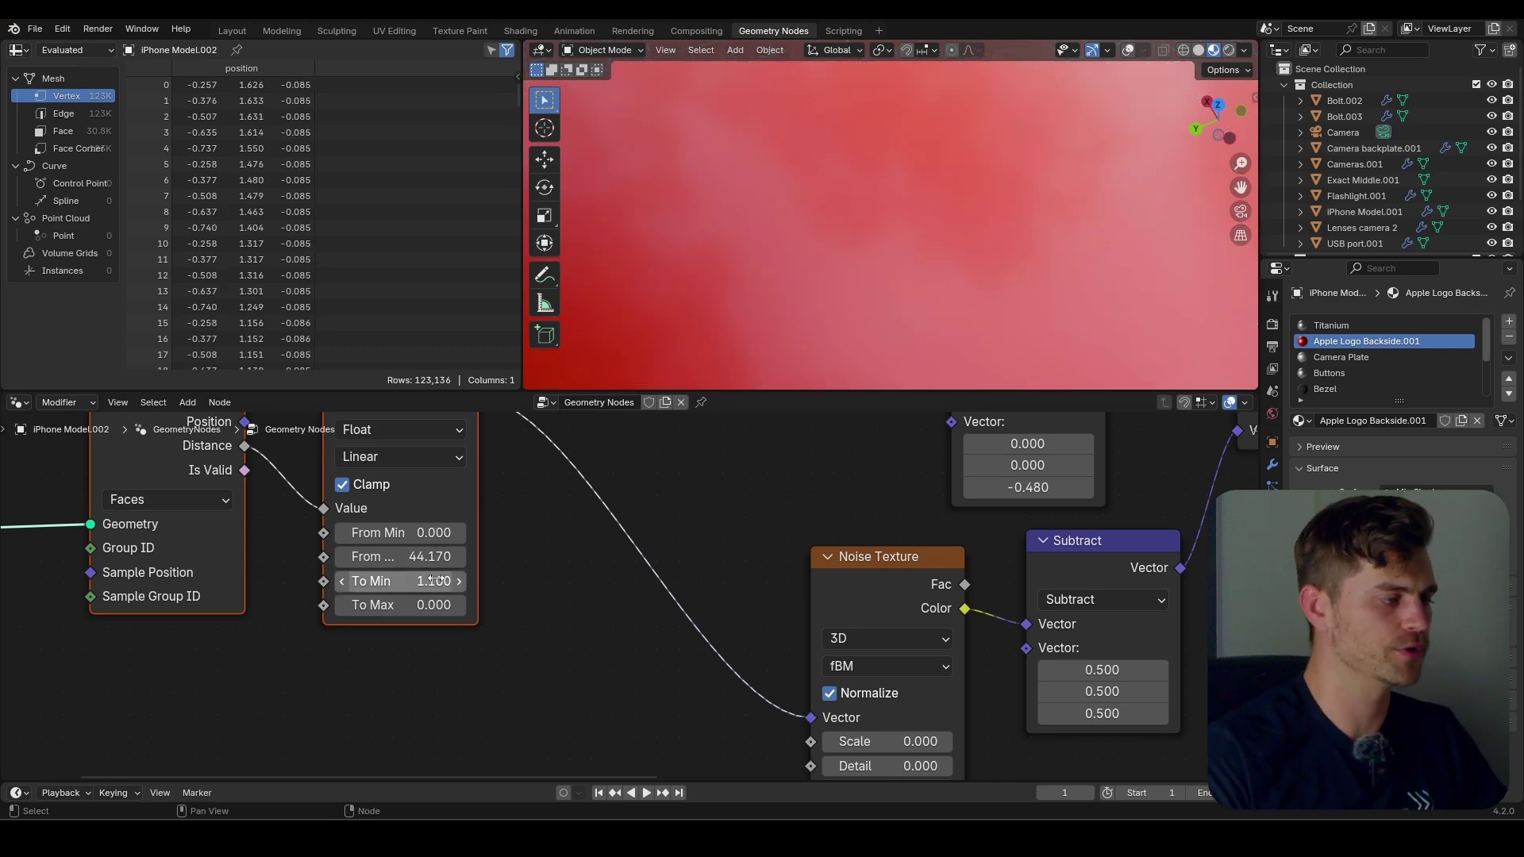
# Move the sphere away from the phone along the X axis to test how the faces shrink.
pyautogui.scroll(-8, 870, 172)
pyautogui.moveTo(870, 174); pyautogui.dragTo(945, 187, button='middle')
pyautogui.scroll(-3, 935, 150)
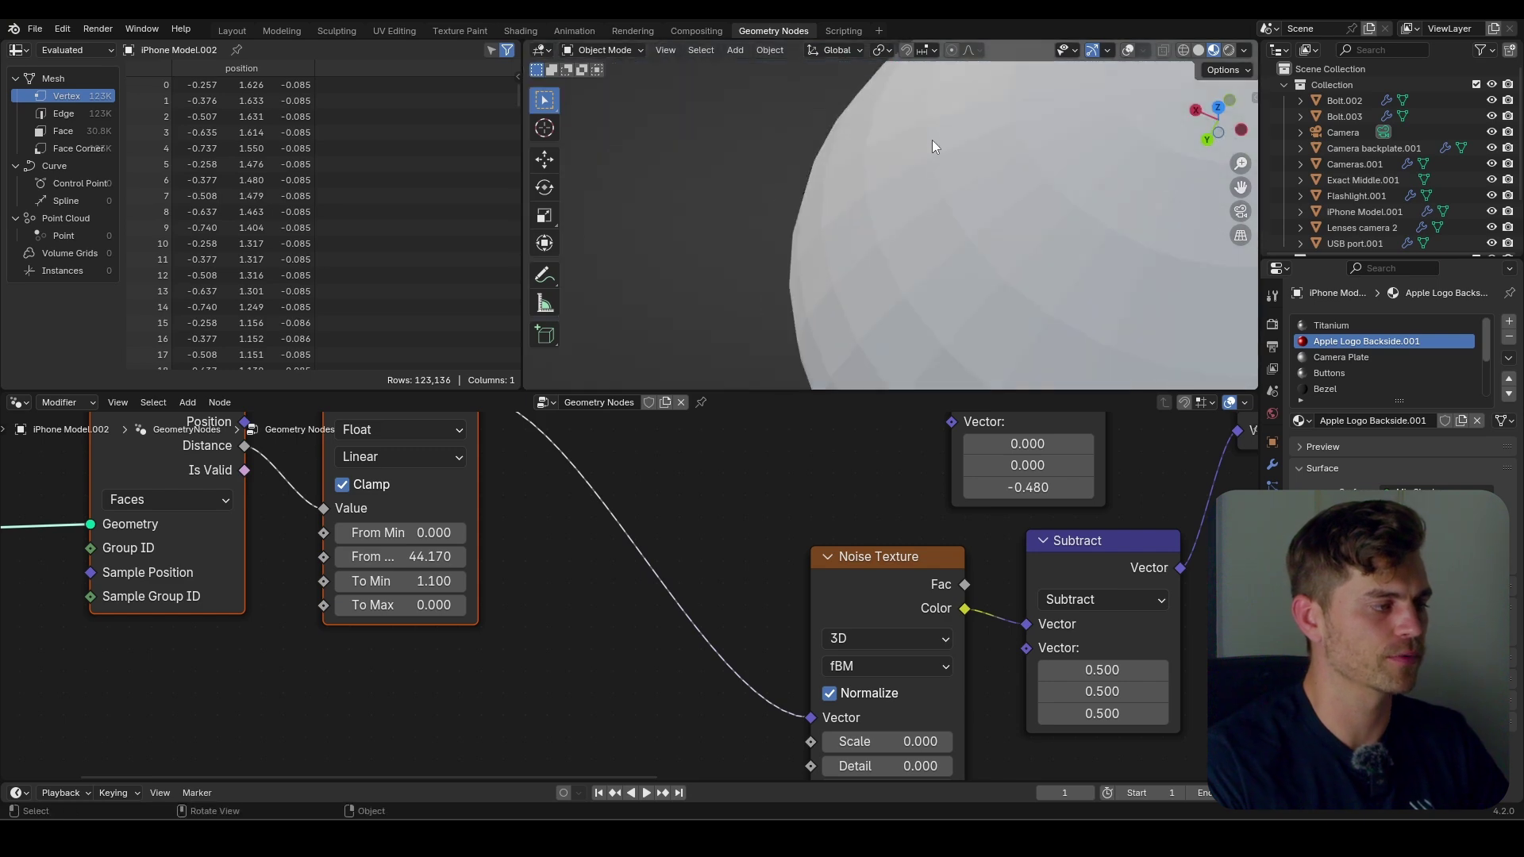
pyautogui.click(932, 140)
pyautogui.press('g')
pyautogui.press('x')
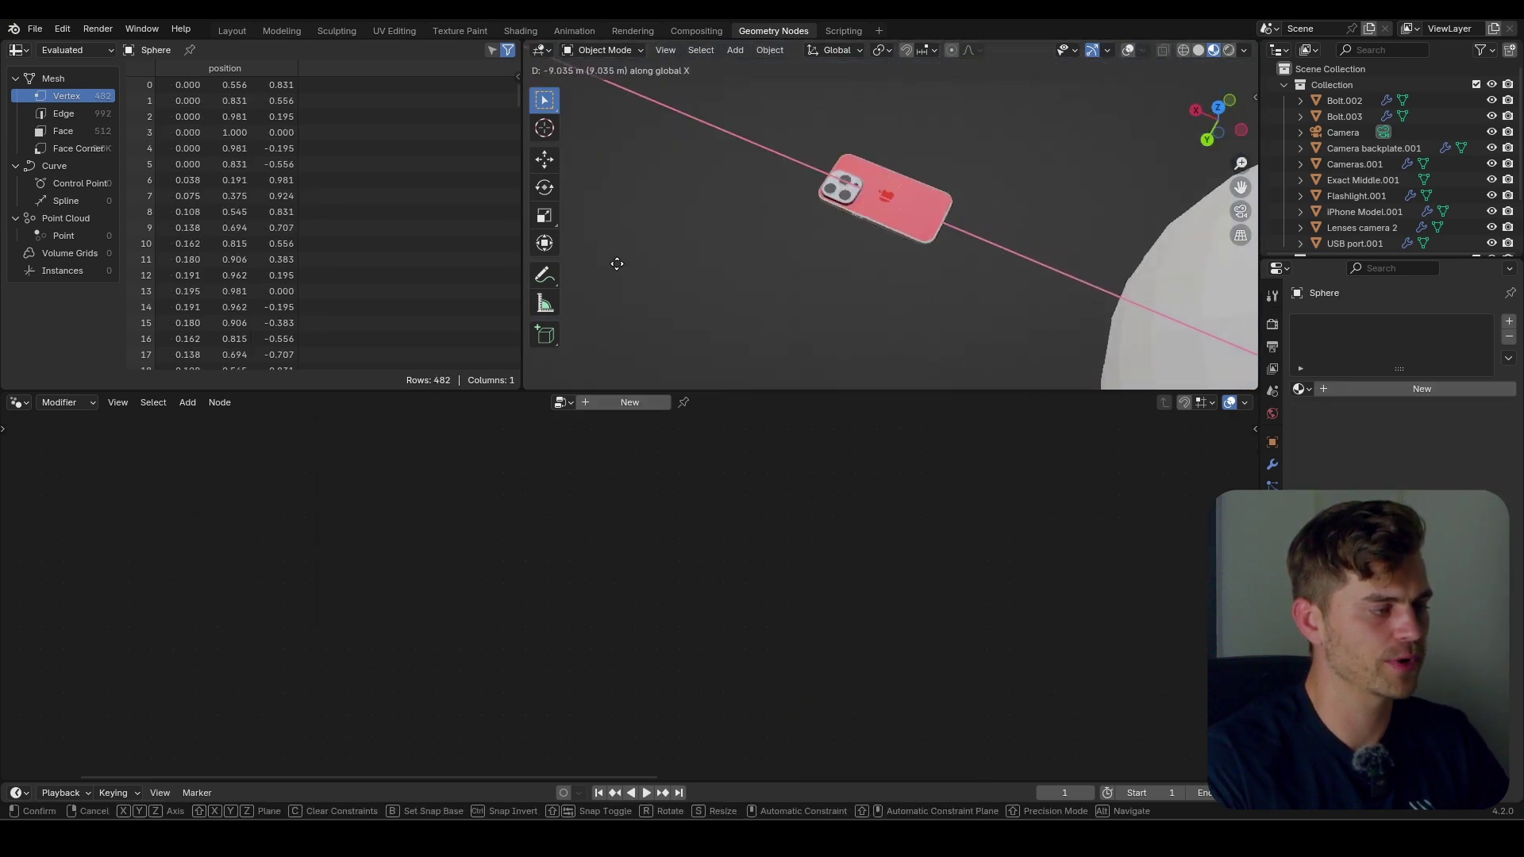
pyautogui.click(854, 254)
# Shift the sphere slightly along the X axis again while viewing the scaled faces up close.
pyautogui.scroll(8, 916, 249)
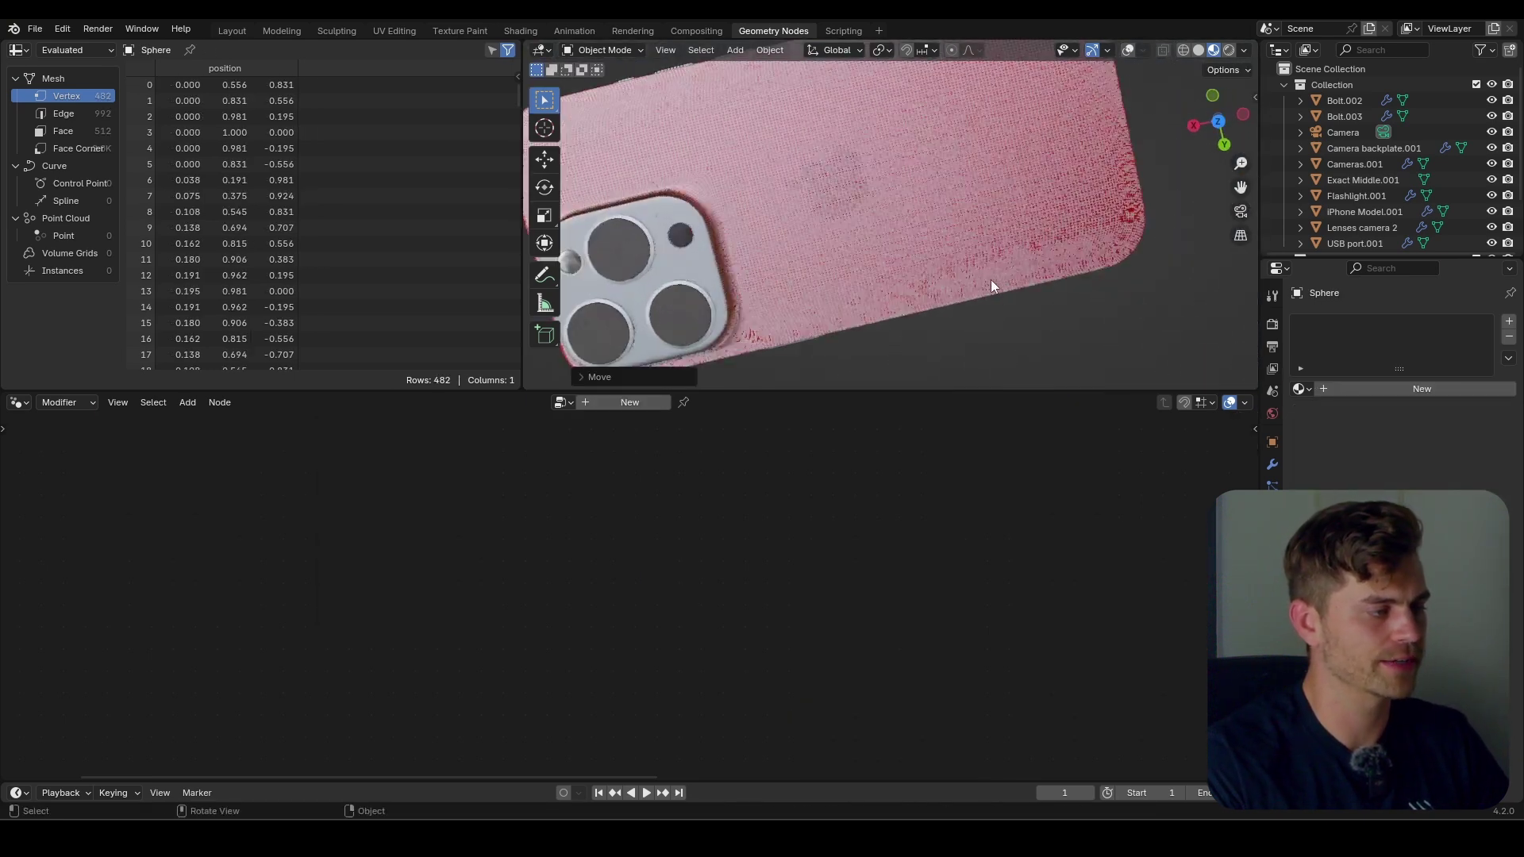
pyautogui.press('g')
pyautogui.press('x')
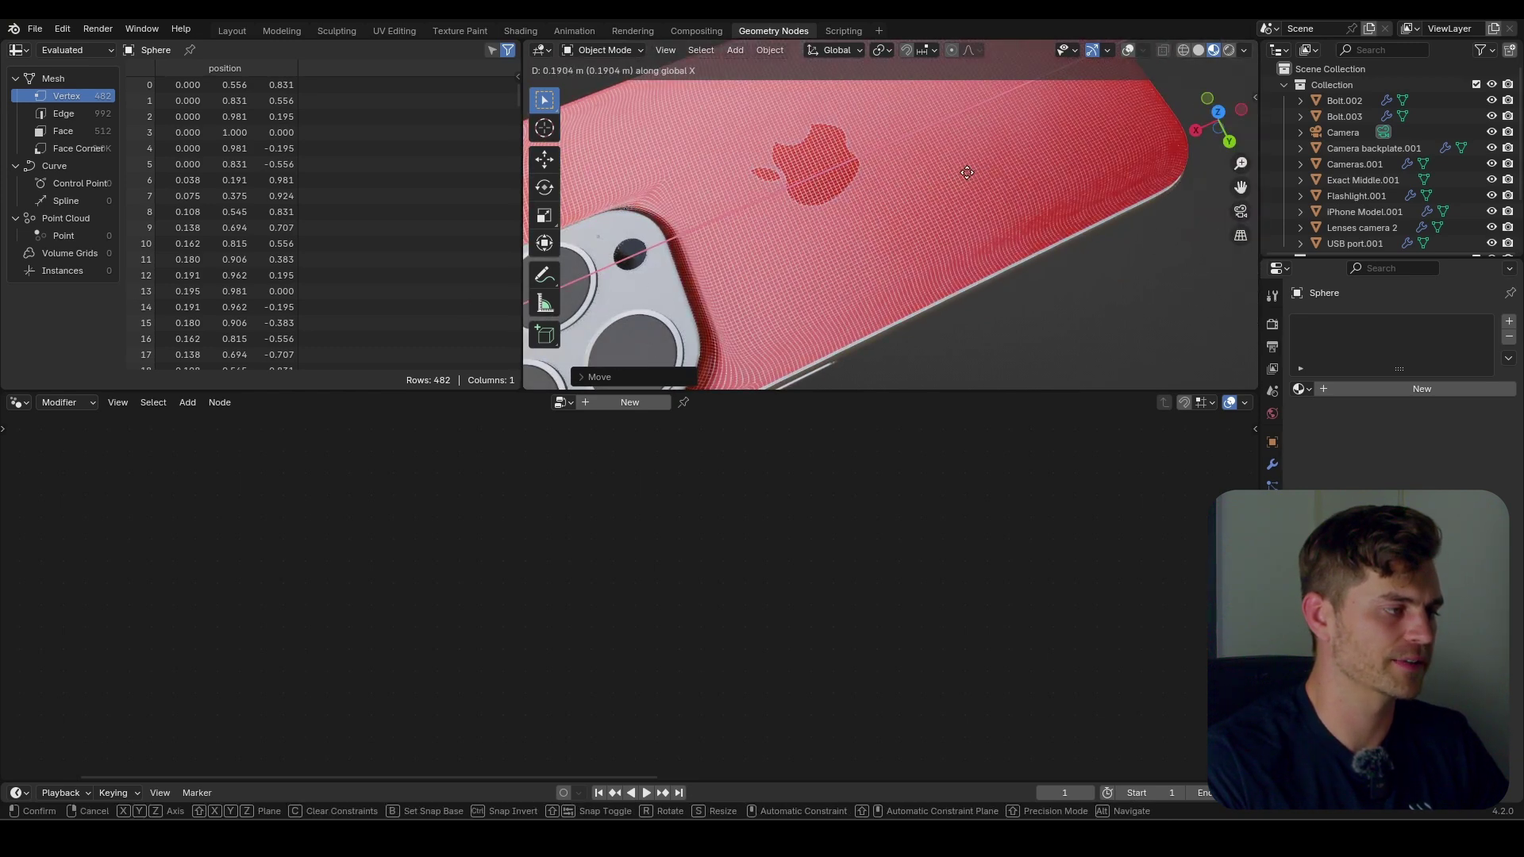
pyautogui.click(945, 188)
pyautogui.scroll(-4, 945, 188)
pyautogui.moveTo(945, 187); pyautogui.dragTo(947, 160, button='middle')
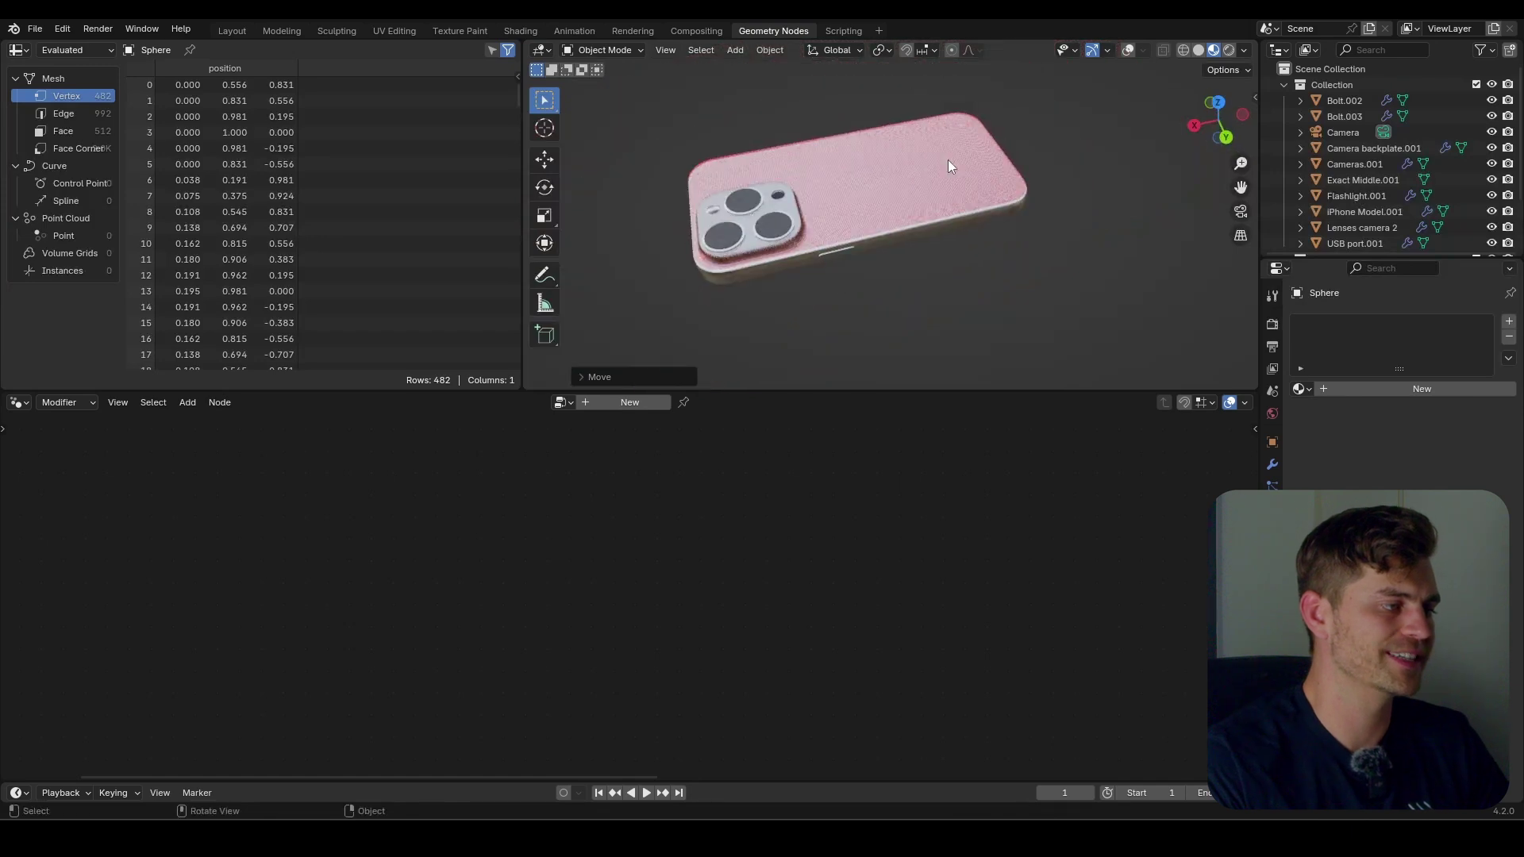
# Select the phone back and set its Noise Texture scale to 33.8 to bring back the ripples.
pyautogui.click(950, 191)
pyautogui.scroll(5, 857, 626)
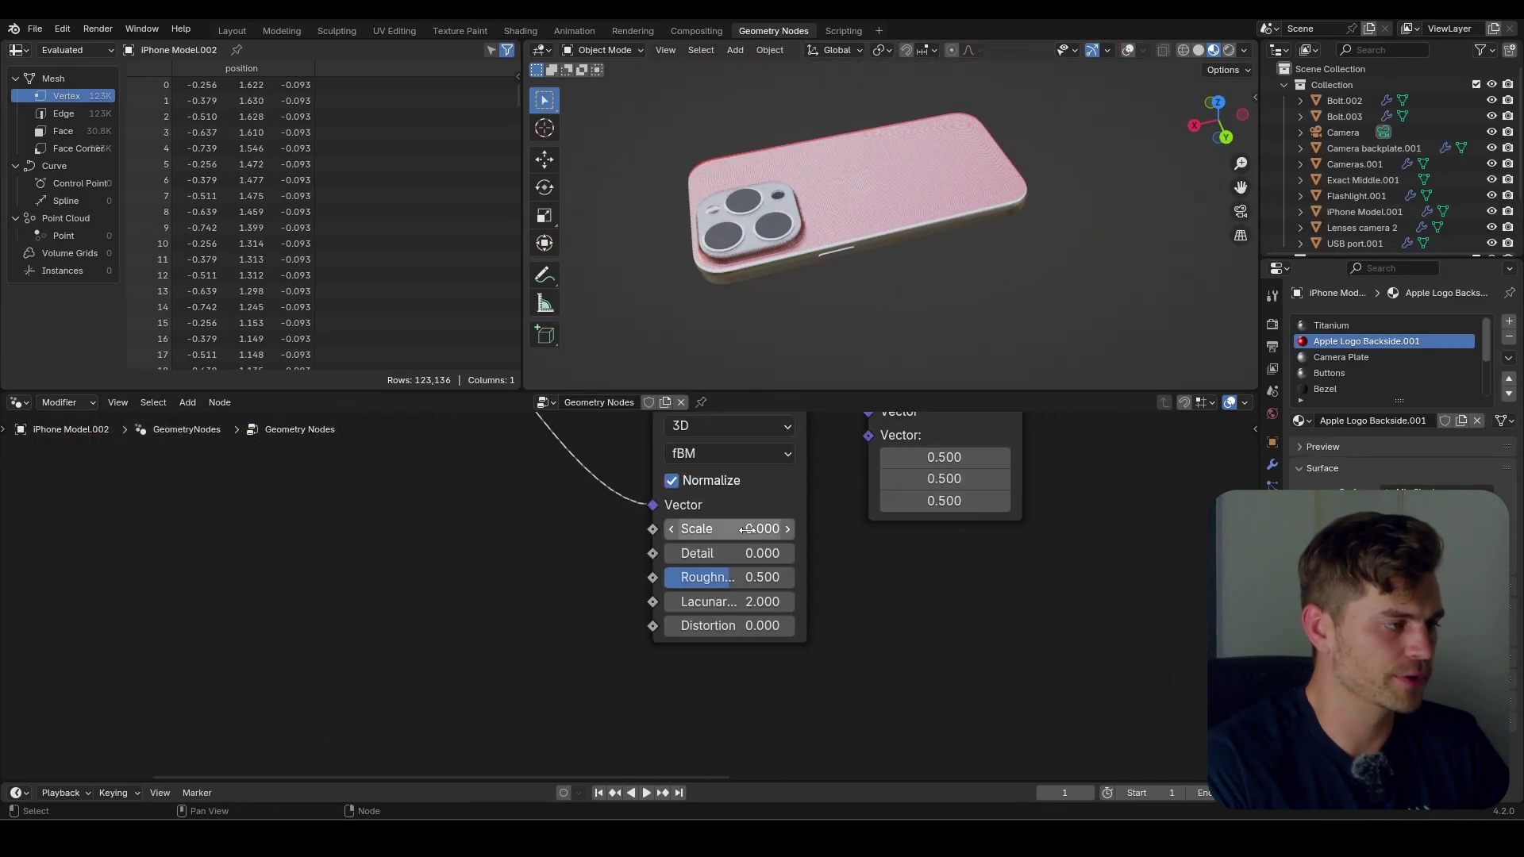
pyautogui.moveTo(730, 529); pyautogui.dragTo(845, 528)
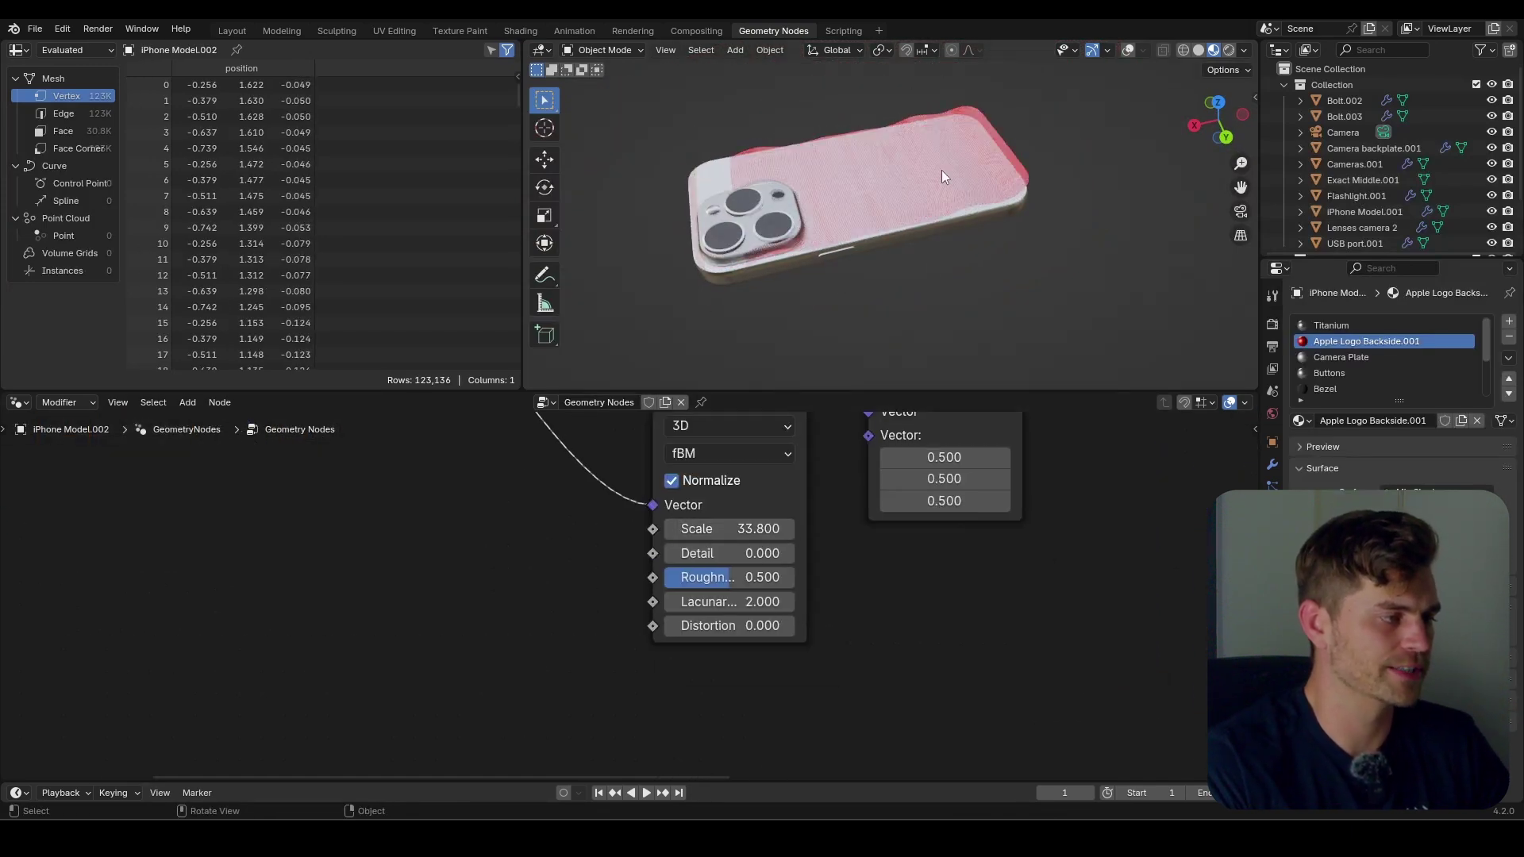
# Move the sphere along the X axis toward the phone to test the combined rippling and face scaling.
pyautogui.scroll(5, 1026, 244)
pyautogui.scroll(-4, 1027, 245)
pyautogui.moveTo(1164, 169); pyautogui.dragTo(1202, 155, button='middle')
pyautogui.click(1198, 149)
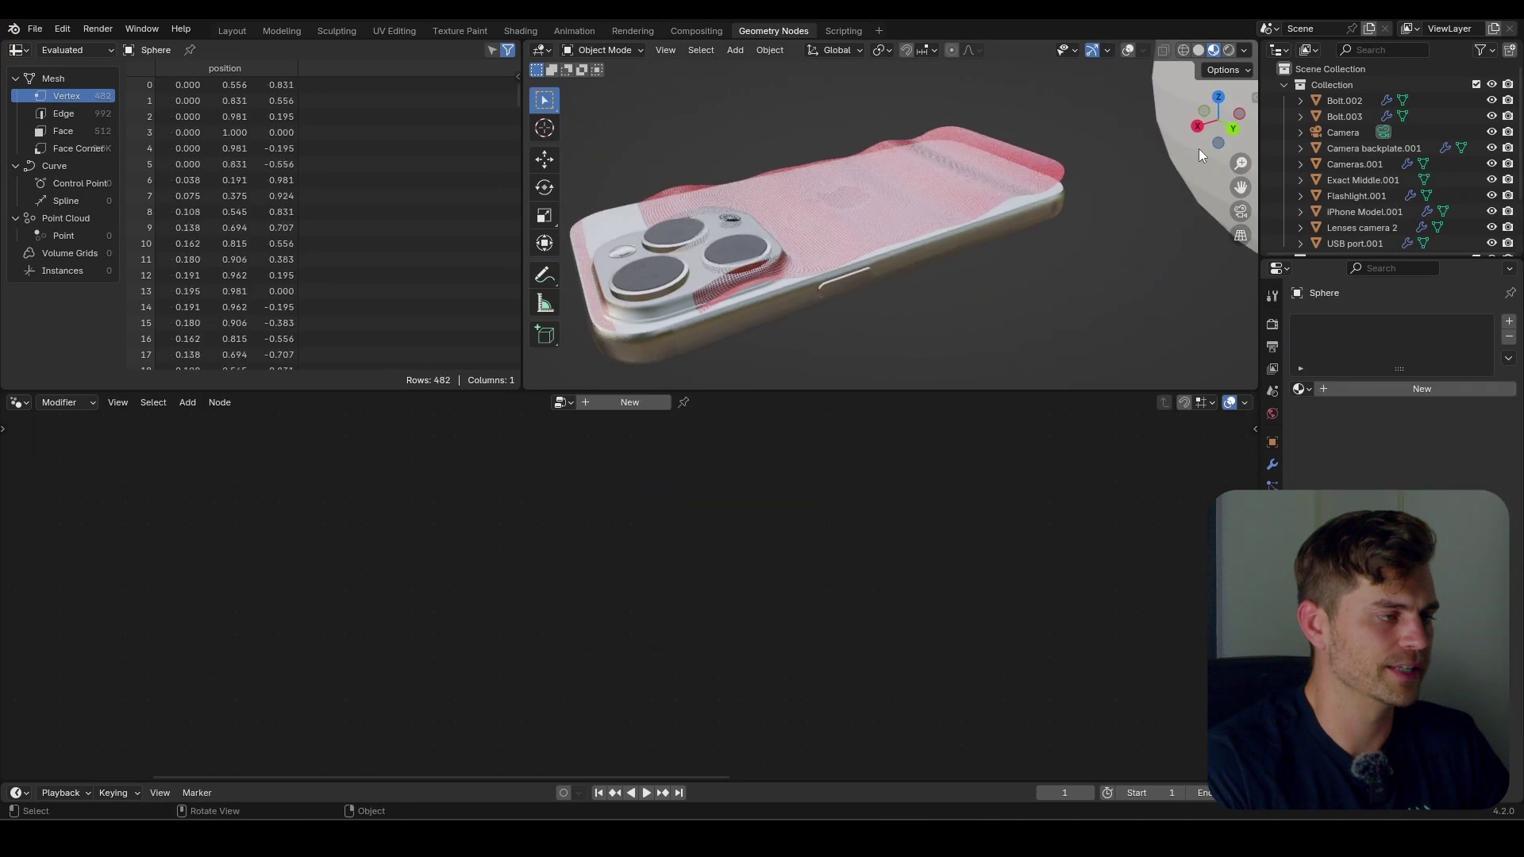
pyautogui.scroll(-3, 1198, 149)
pyautogui.press('g')
pyautogui.press('x')
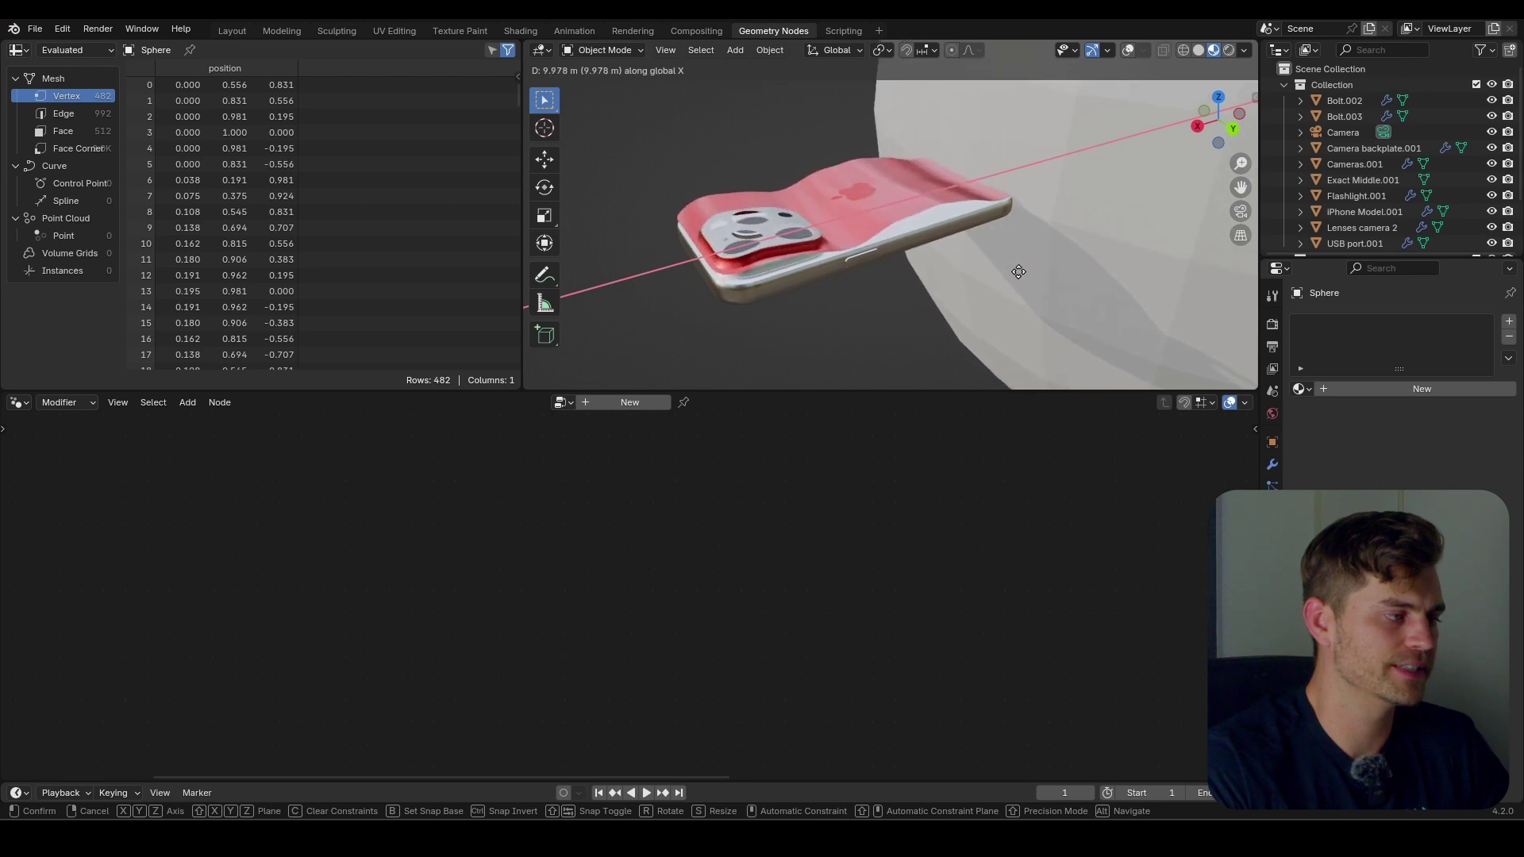
pyautogui.click(991, 281)
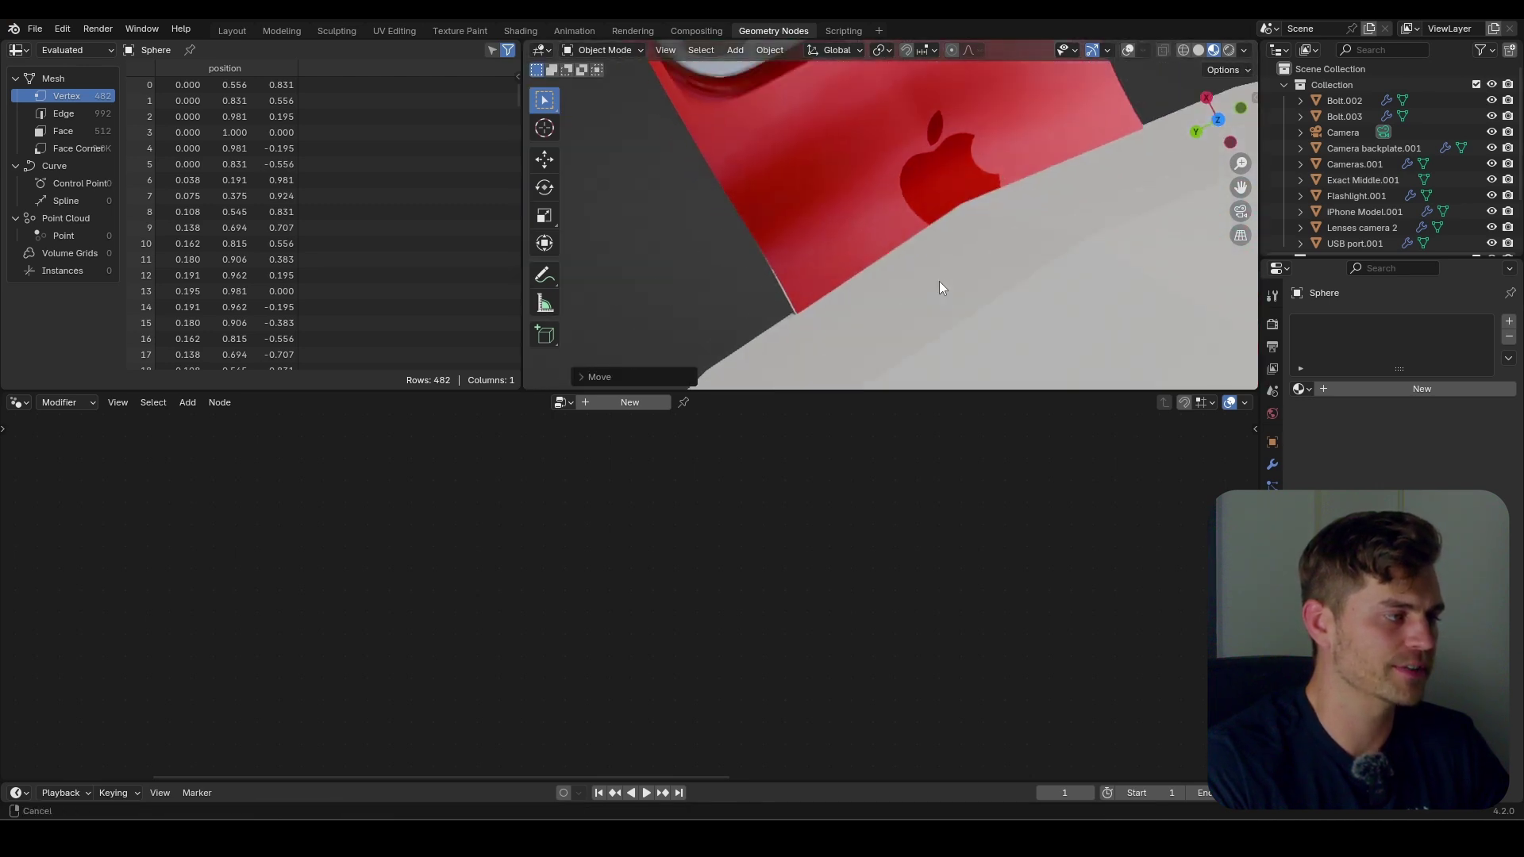
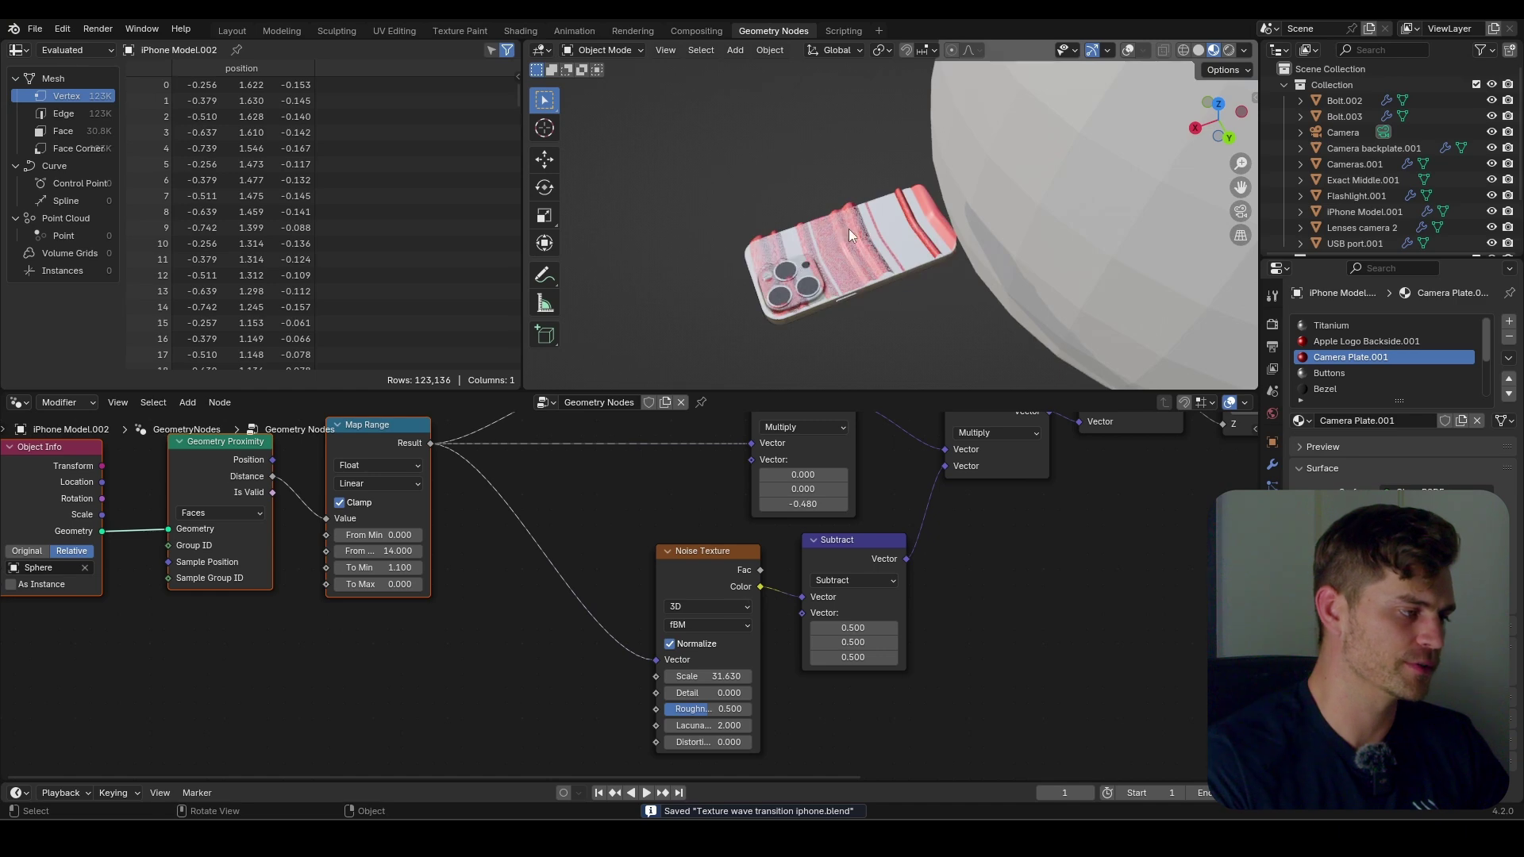
# Select the phone back, enlarge the timeline and keyframe the Noise Texture scale of 31.63 at frame 1.
pyautogui.click(873, 231)
pyautogui.scroll(4, 908, 241)
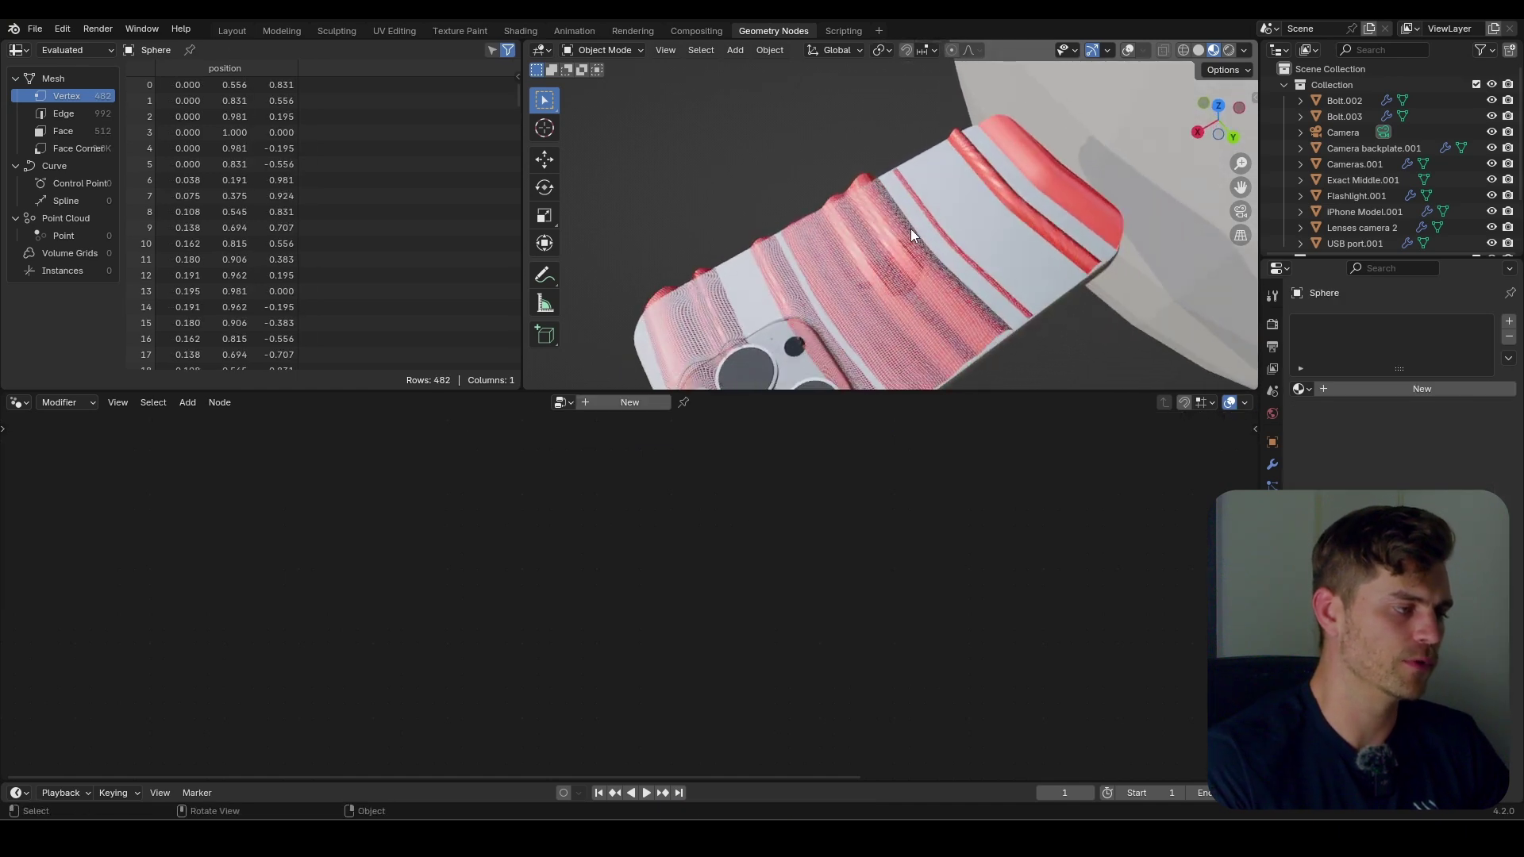
pyautogui.click(927, 265)
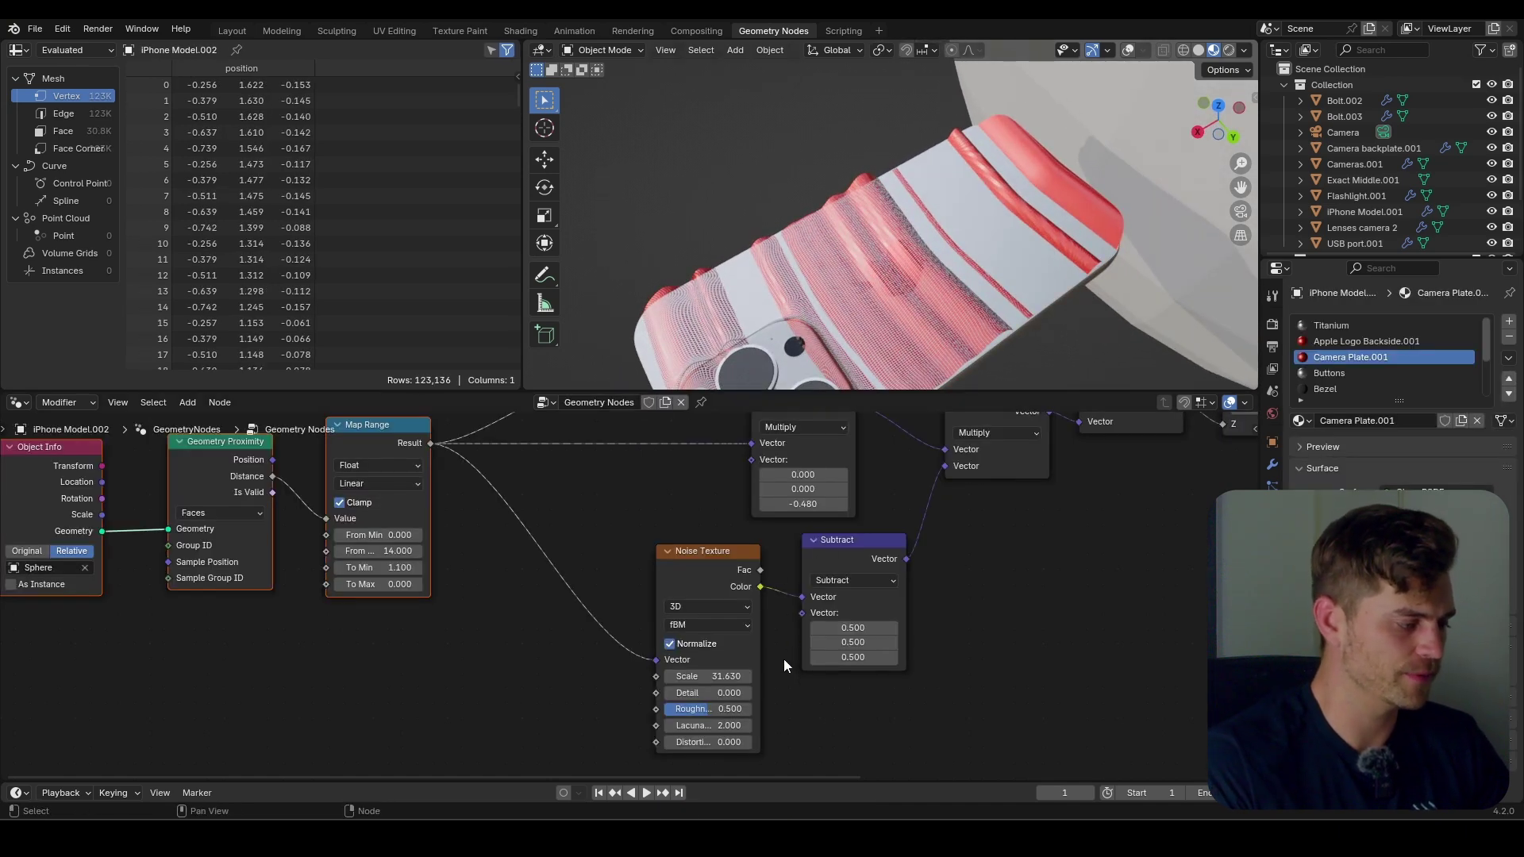
pyautogui.moveTo(784, 666); pyautogui.dragTo(784, 650, button='middle')
pyautogui.moveTo(780, 783); pyautogui.dragTo(774, 675)
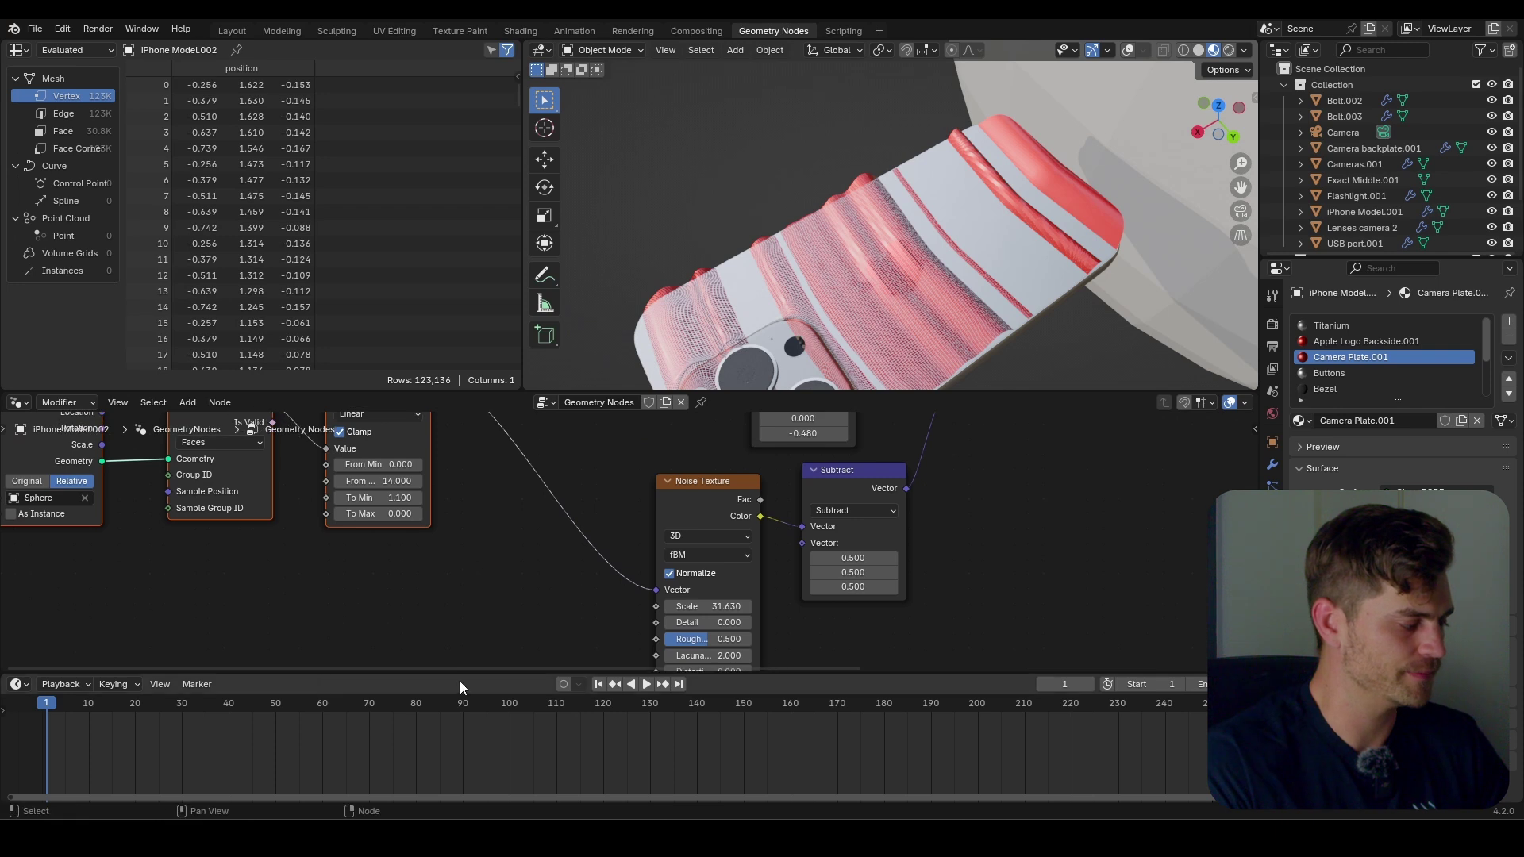
pyautogui.press('i')
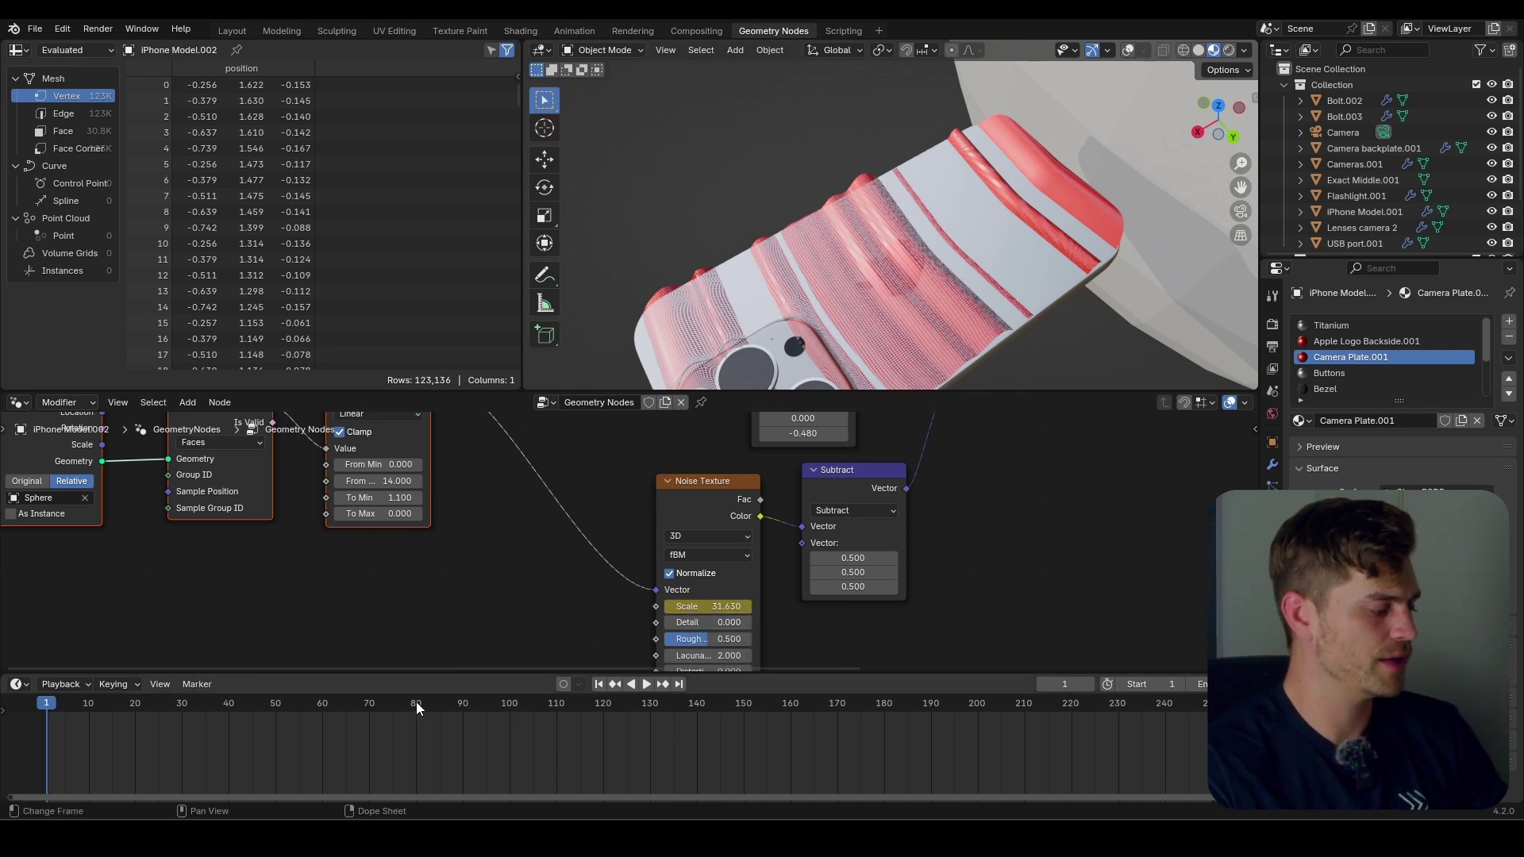
# Set the Noise Texture scale to 0 at frame 100 and keyframe it.
pyautogui.click(371, 703)
pyautogui.press('space')
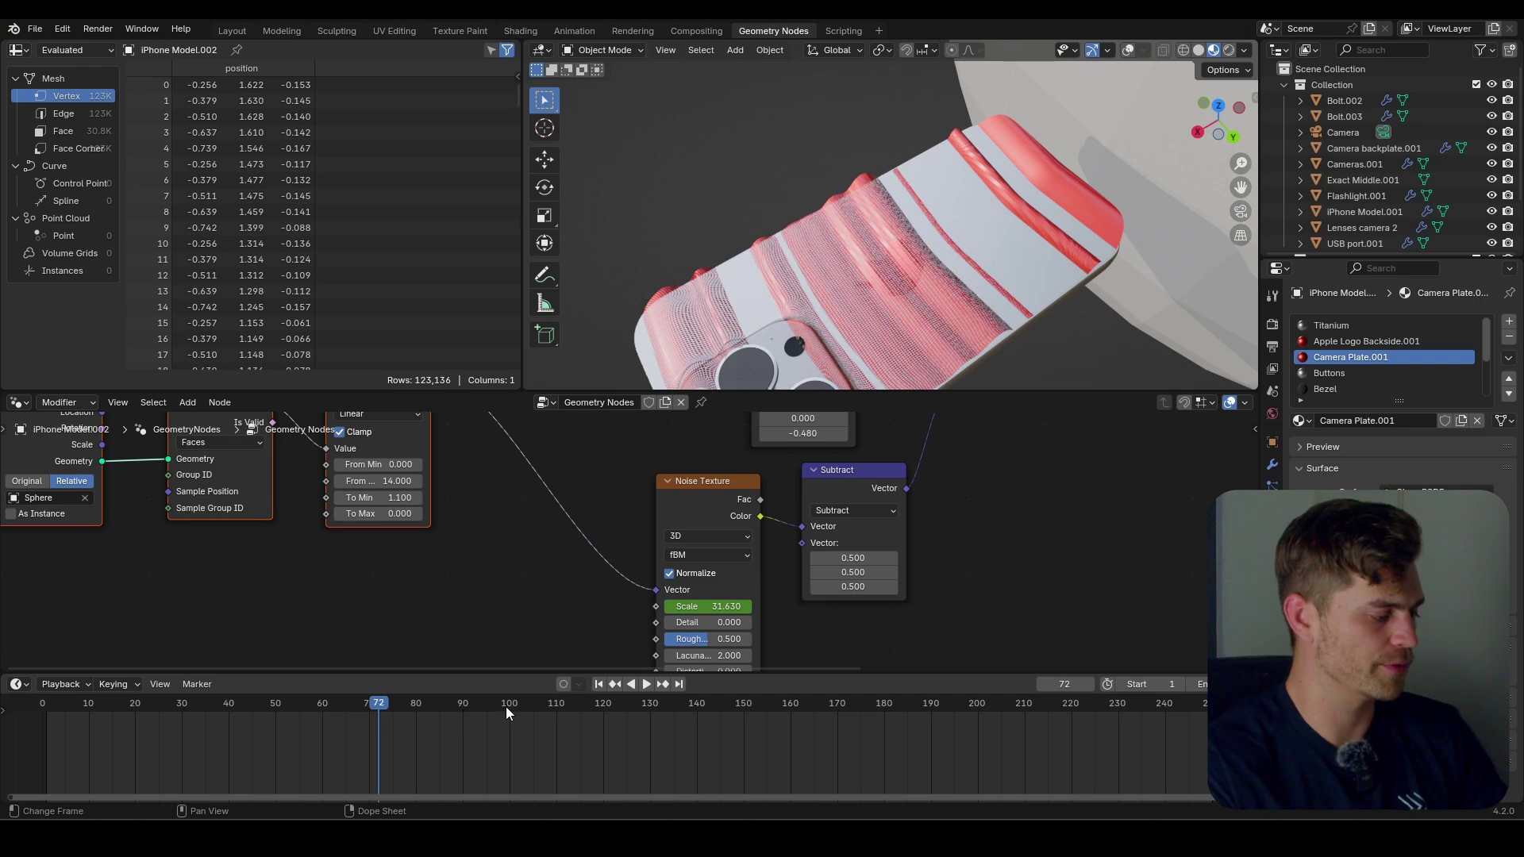
pyautogui.click(507, 704)
pyautogui.press('space')
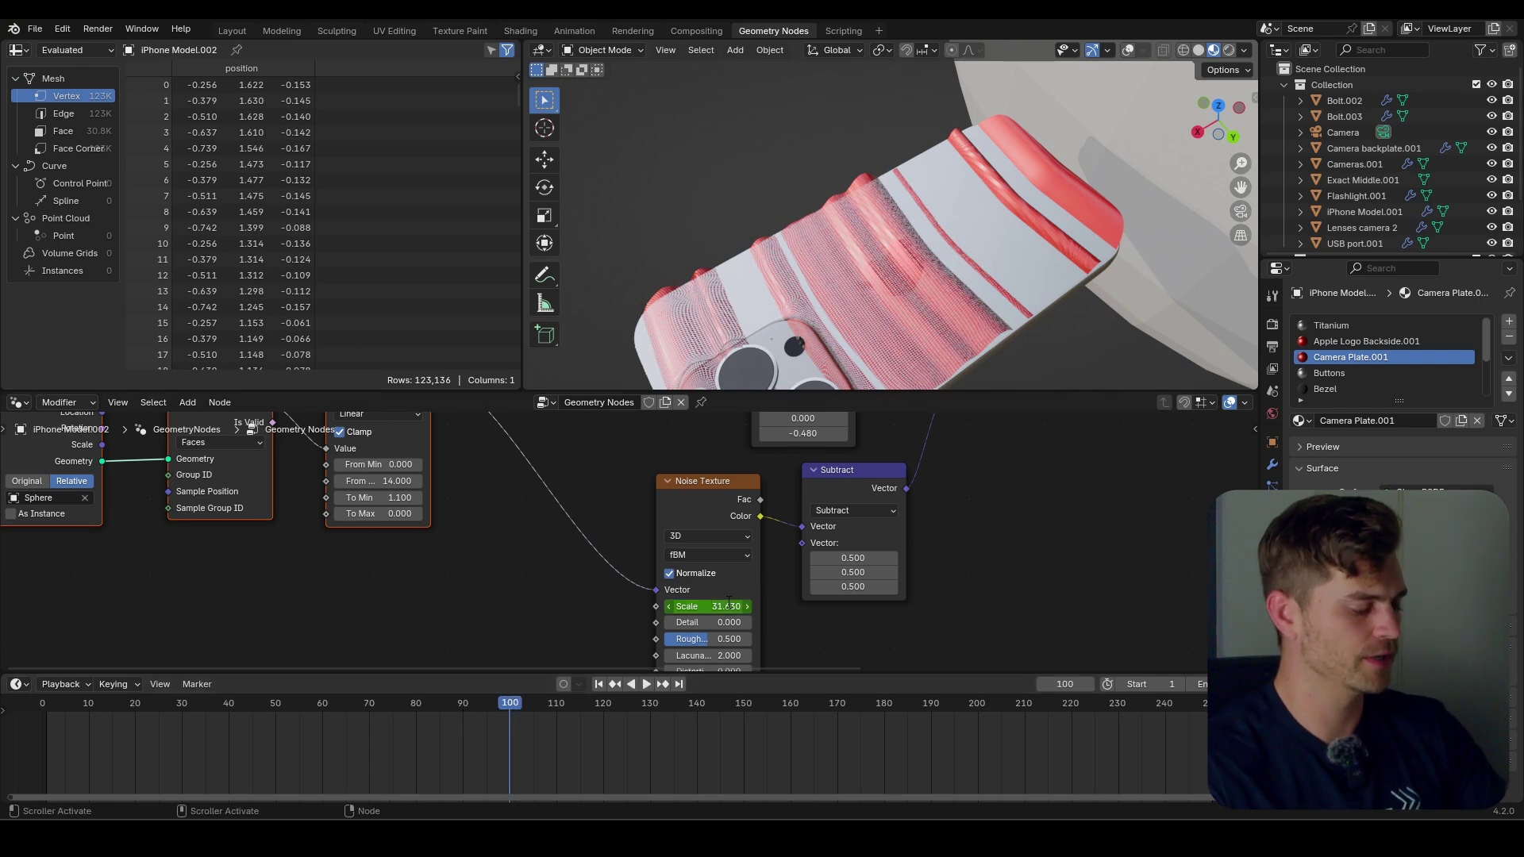
pyautogui.press('Return')
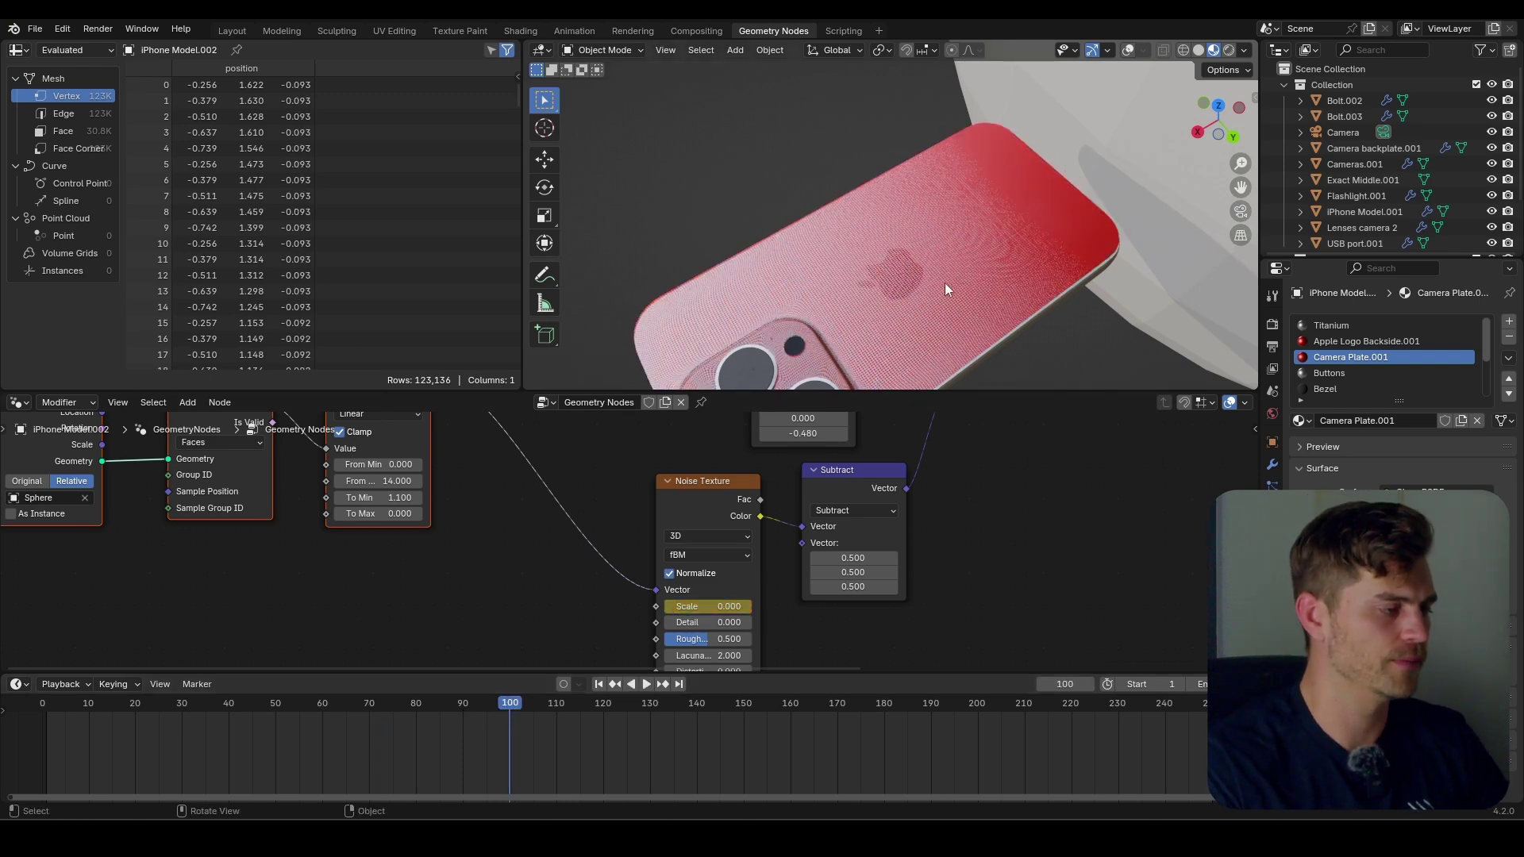
# At frame 100, move the sphere along the X axis over the phone and adjust the sphere's size.
pyautogui.scroll(-4, 944, 283)
pyautogui.click(907, 245)
pyautogui.keyDown('shift'); pyautogui.moveTo(899, 282); pyautogui.dragTo(1014, 281, button='middle'); pyautogui.keyUp('shift')
pyautogui.scroll(3, 998, 274)
pyautogui.scroll(2, 889, 248)
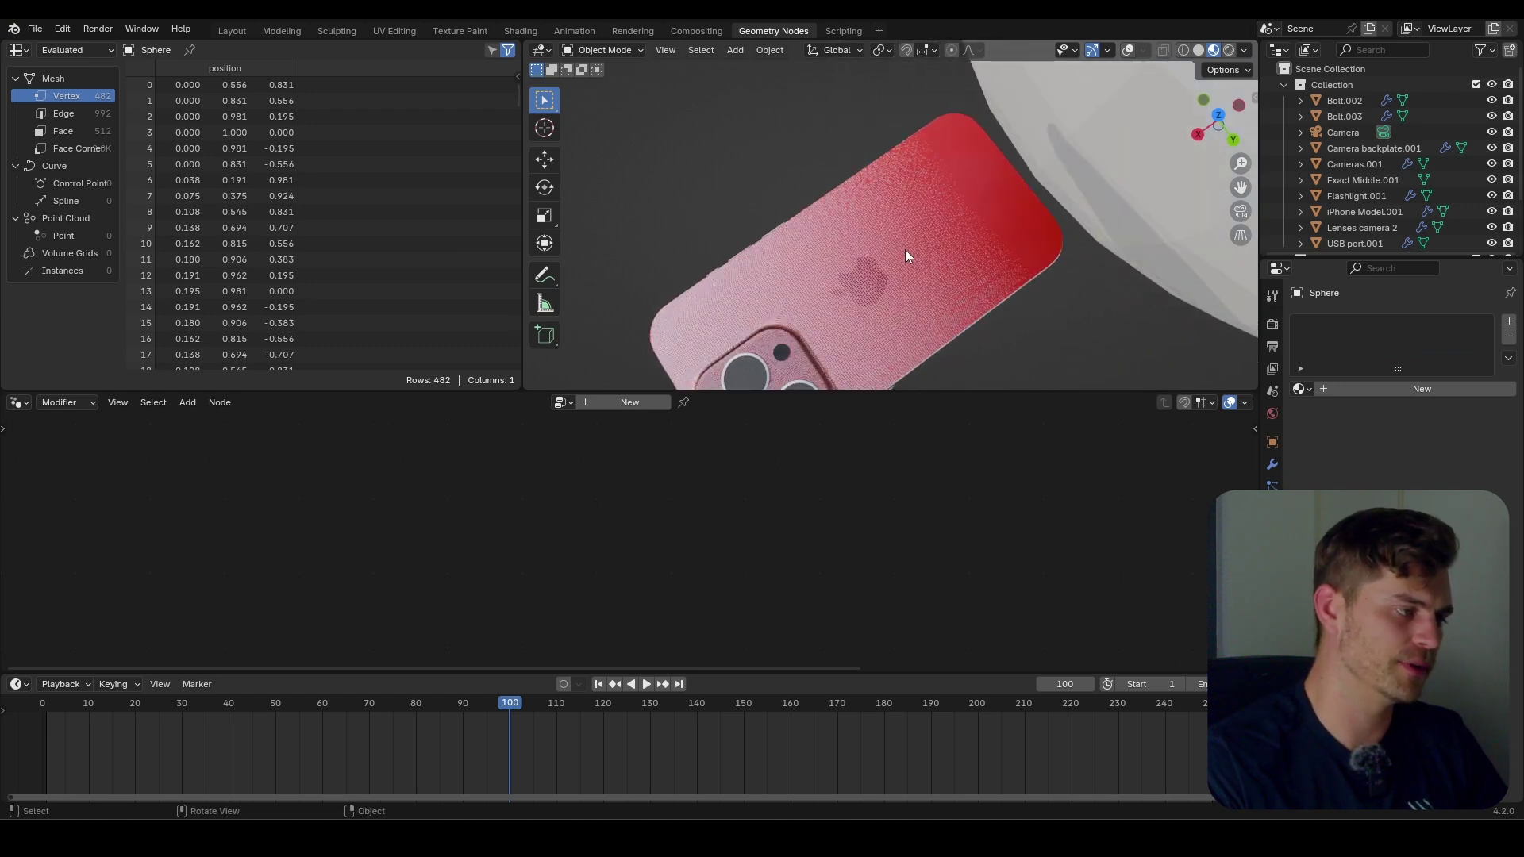
pyautogui.press('g')
pyautogui.press('x')
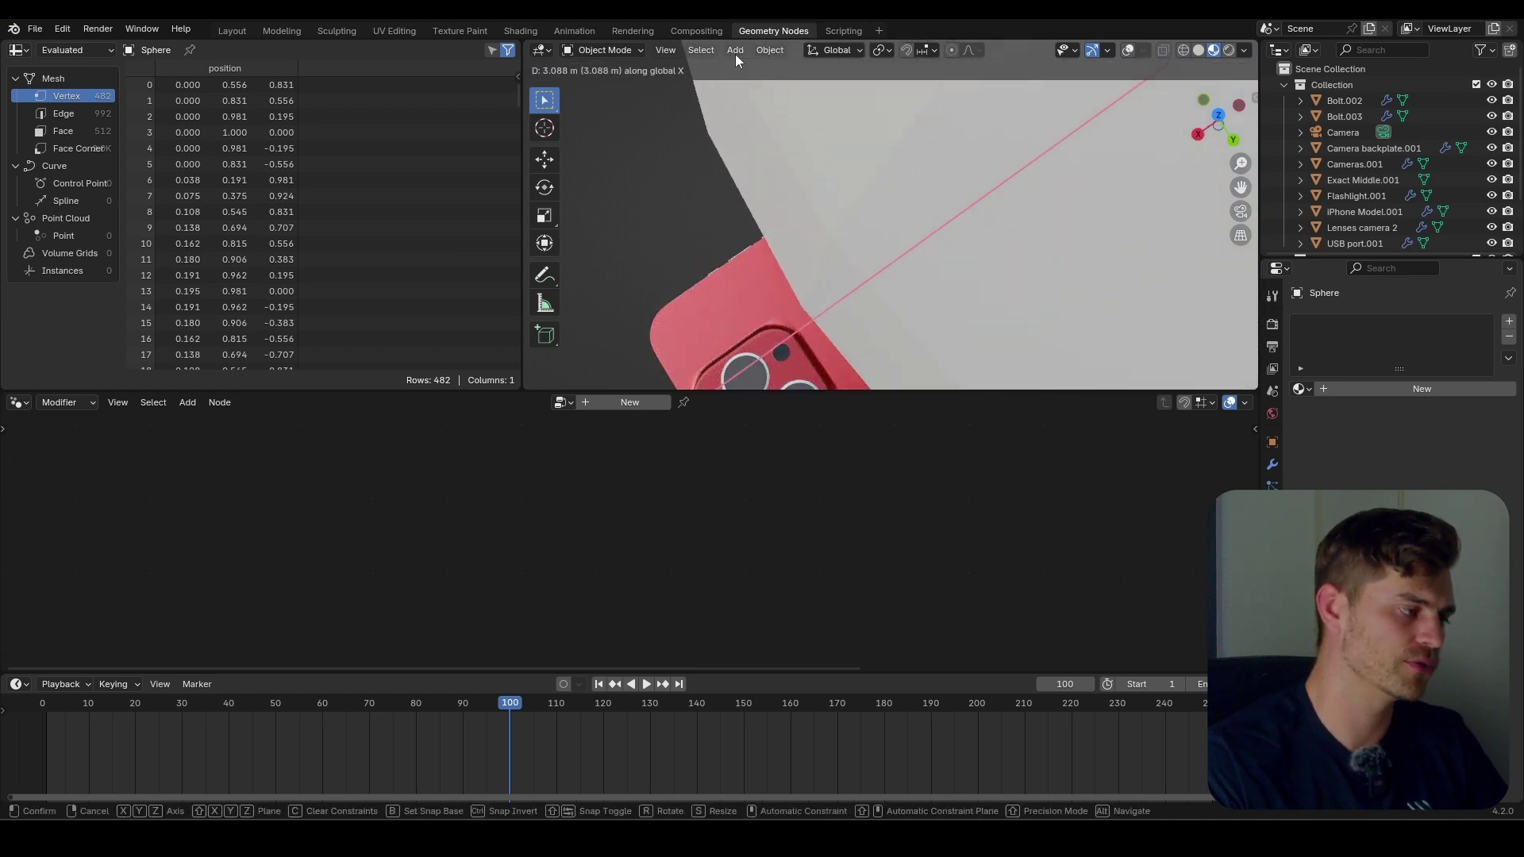
pyautogui.click(735, 63)
pyautogui.moveTo(962, 308); pyautogui.dragTo(827, 255, button='middle')
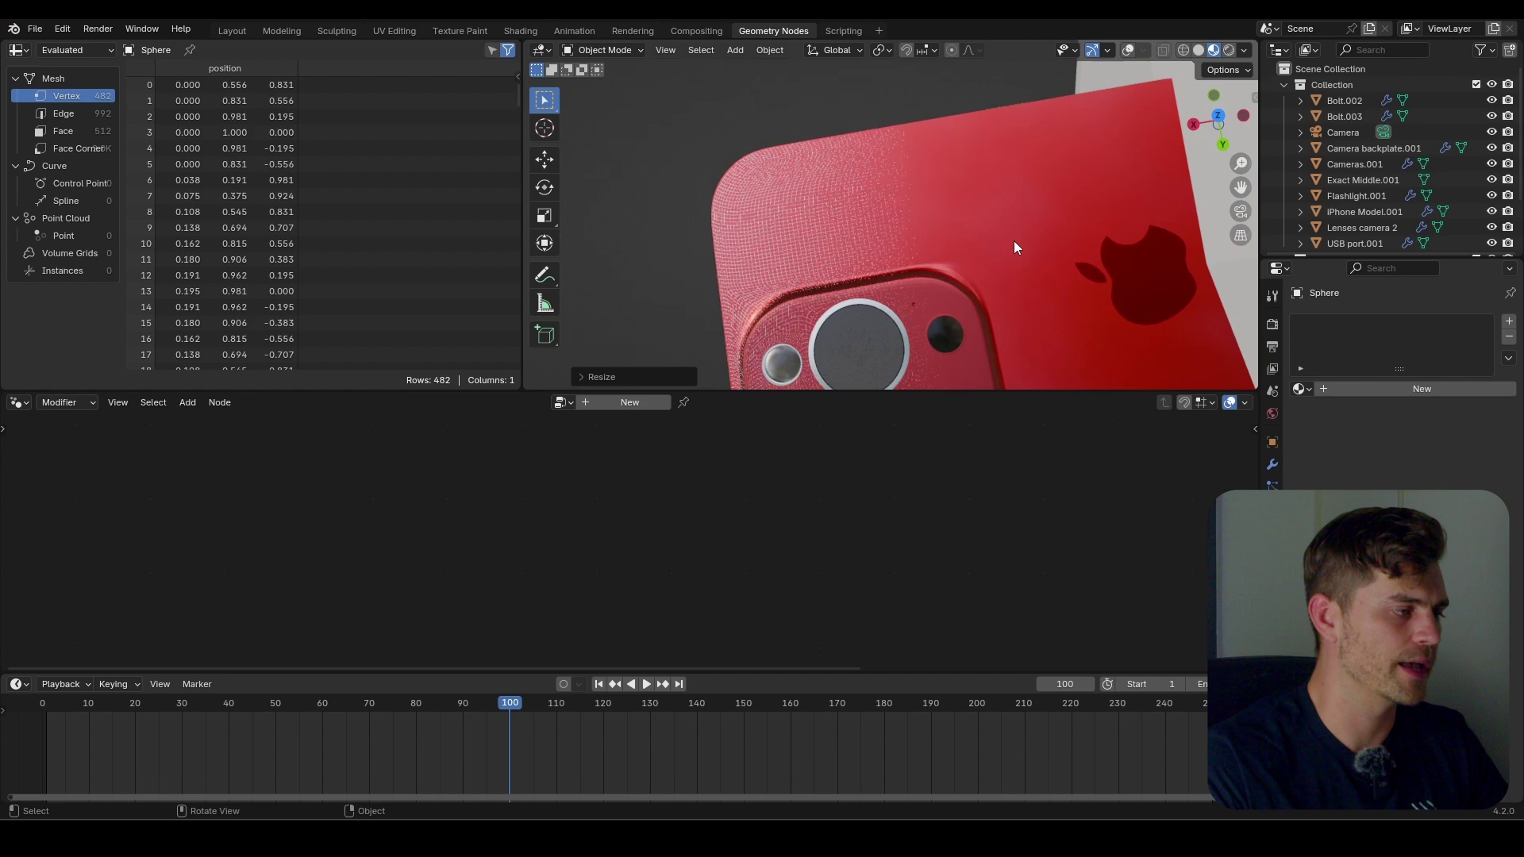
pyautogui.scroll(3, 1014, 241)
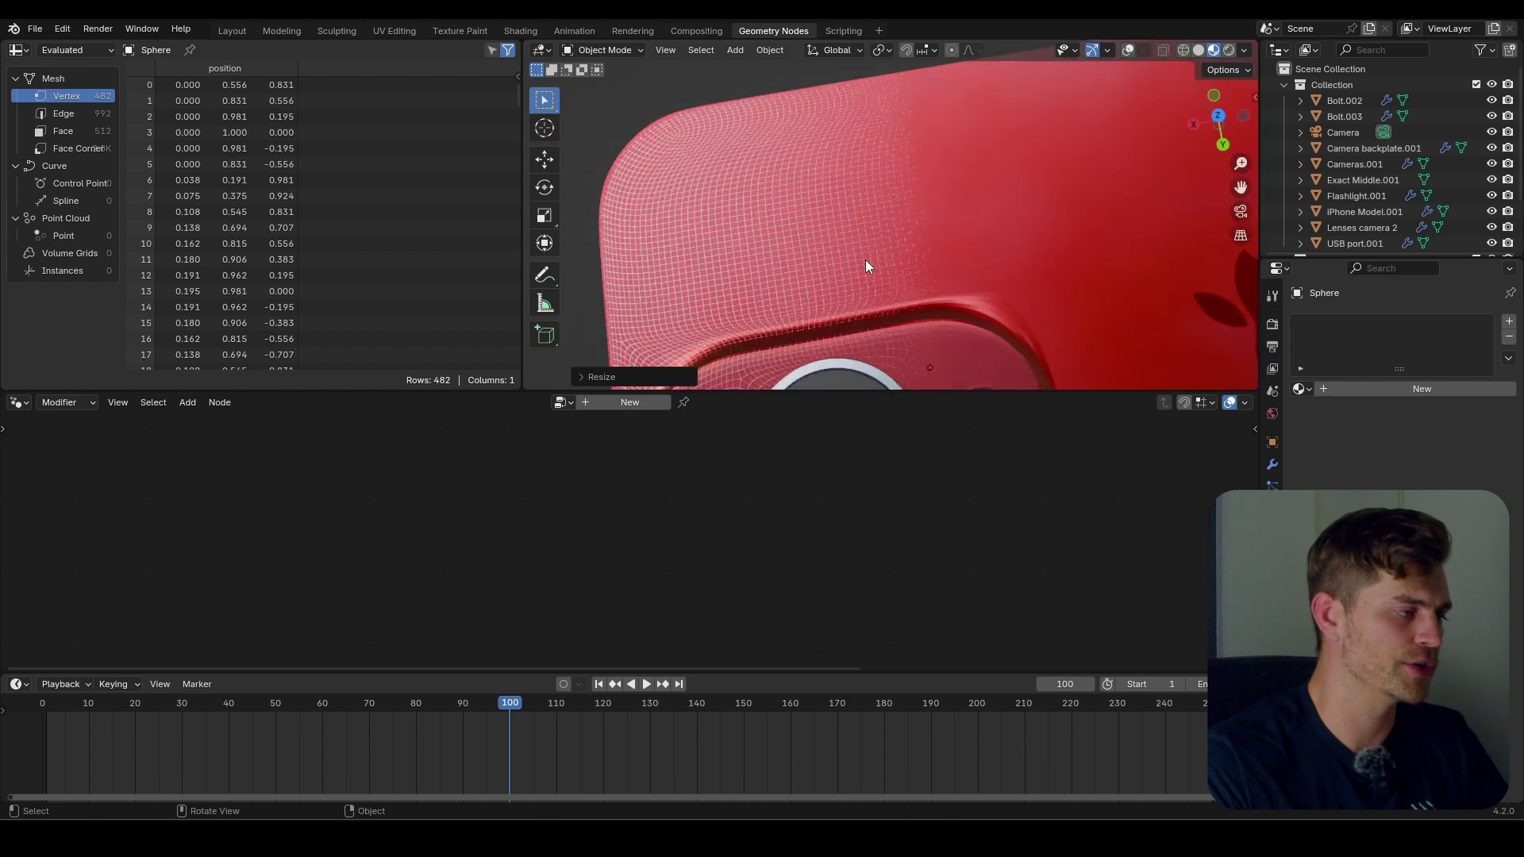
# Select the phone back and set its Map Range From Min to 1.19, keeping From Max at 14.
pyautogui.click(683, 319)
pyautogui.moveTo(281, 519); pyautogui.dragTo(385, 582, button='middle')
pyautogui.scroll(2, 386, 583)
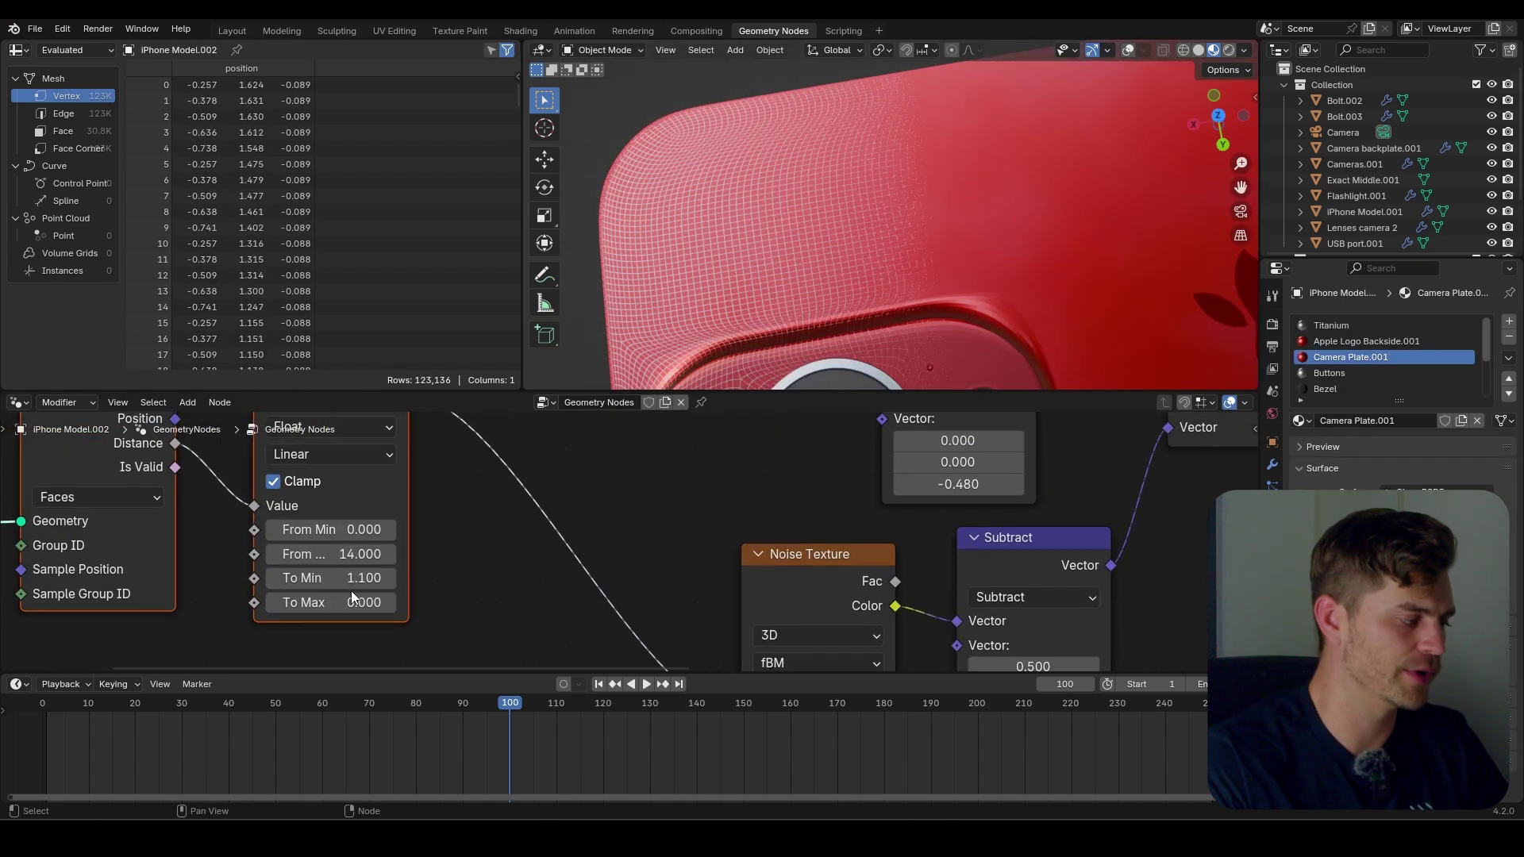
pyautogui.moveTo(331, 553); pyautogui.dragTo(320, 554)
pyautogui.moveTo(331, 529); pyautogui.dragTo(375, 529)
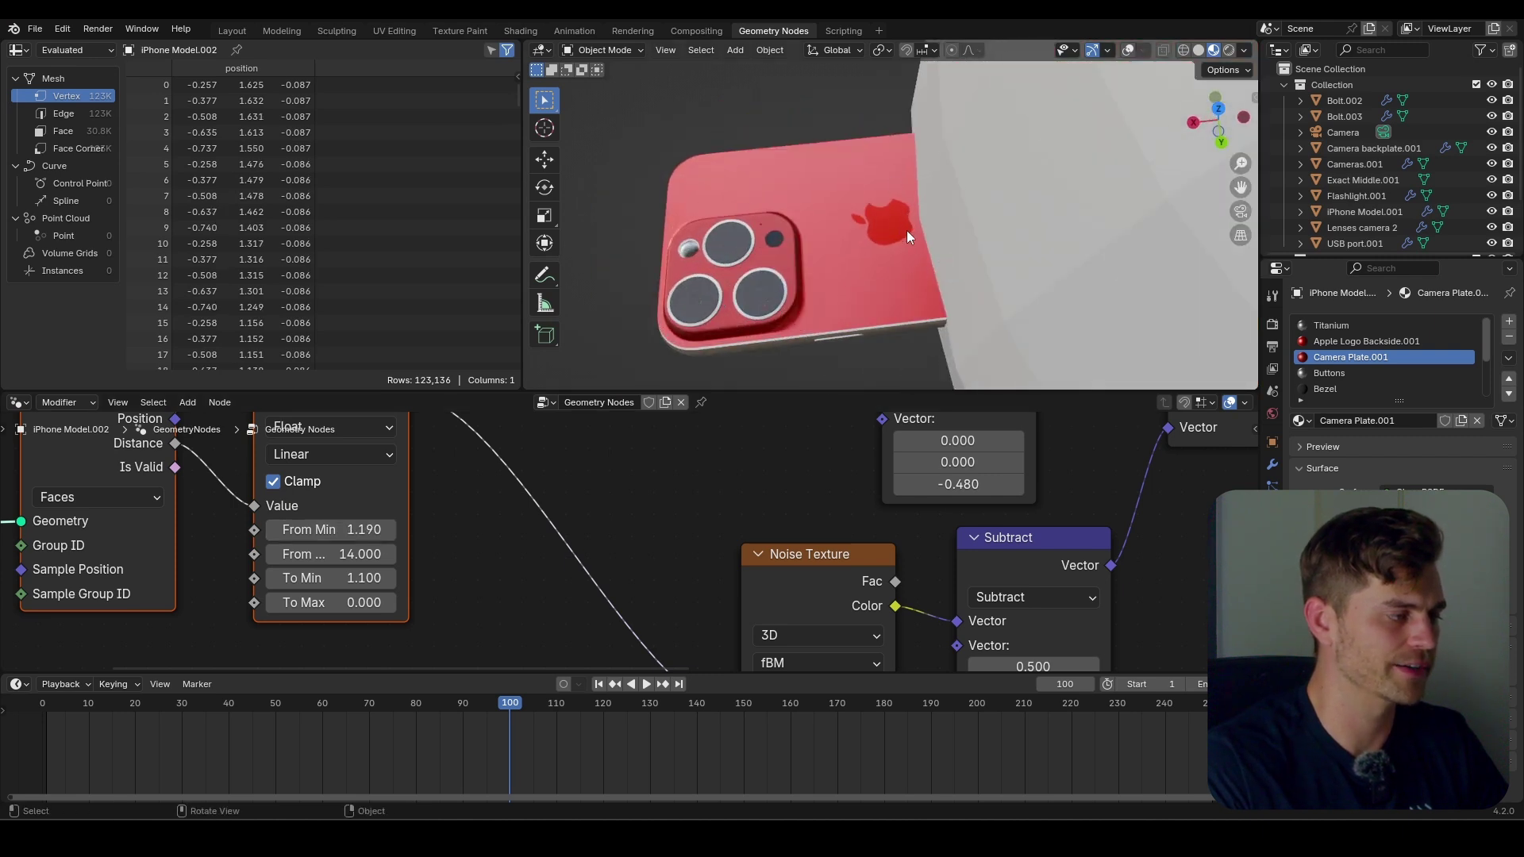
# Move the sphere along the X axis until it partly covers the phone and keyframe its position at frame 100.
pyautogui.scroll(-3, 1106, 287)
pyautogui.click(987, 266)
pyautogui.press('g')
pyautogui.press('x')
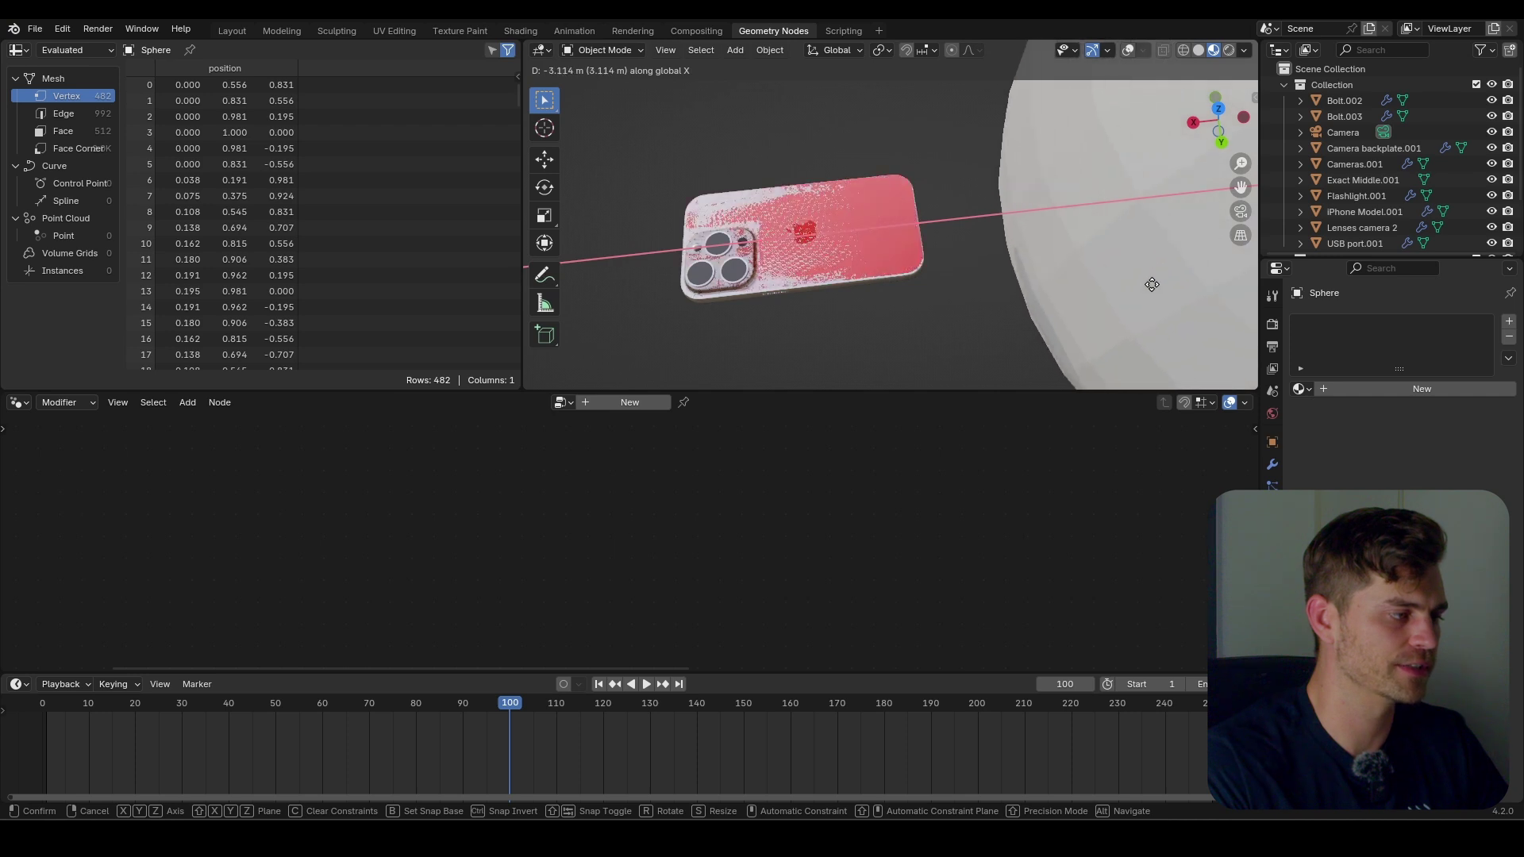
pyautogui.click(1008, 286)
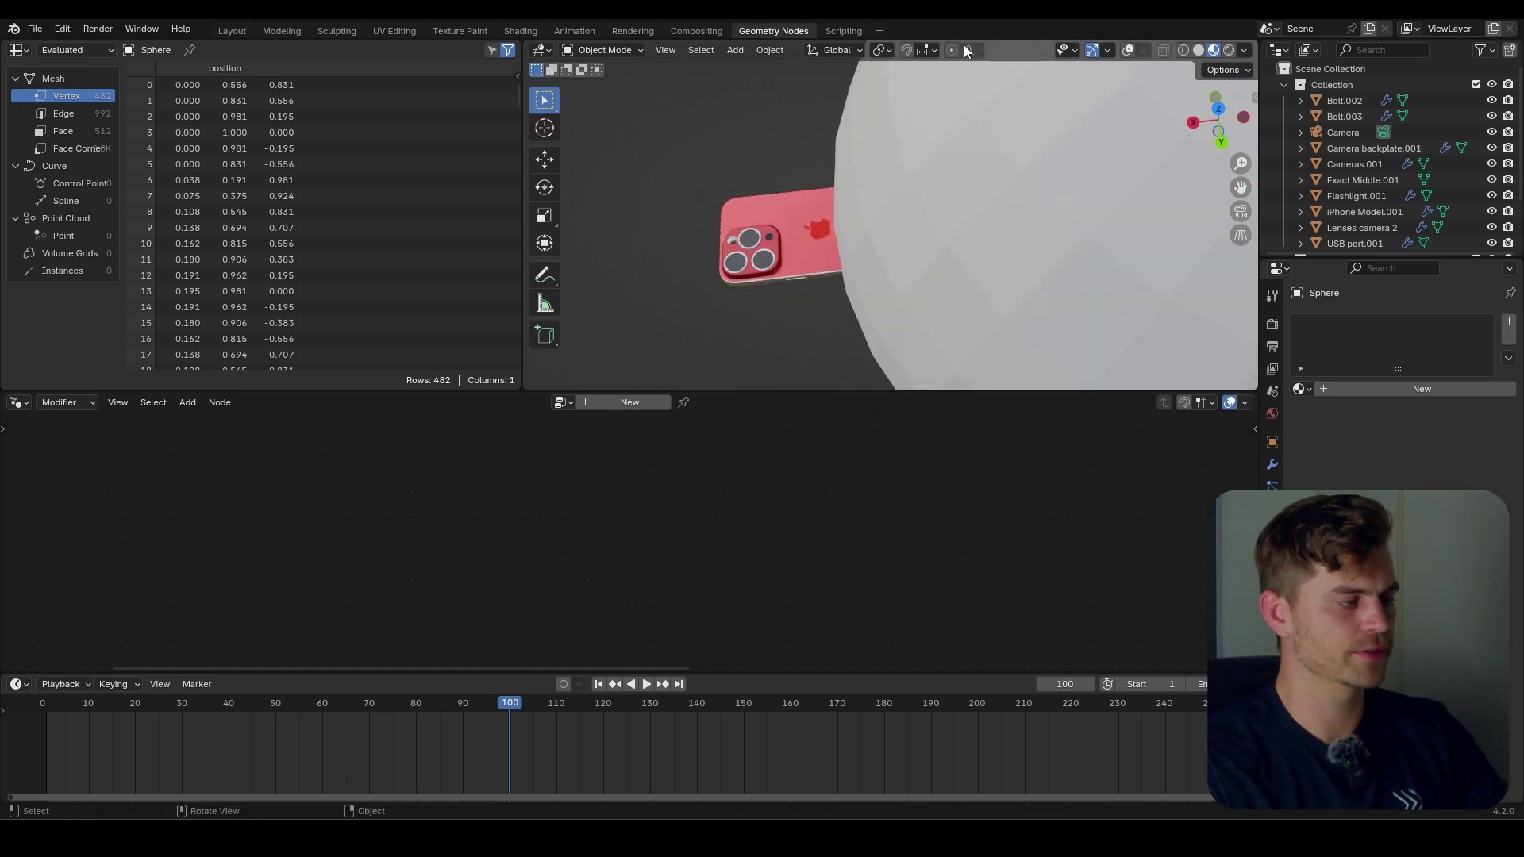
# At frame 1, move the sphere along the X axis far away from the phone and keyframe its position.
pyautogui.click(48, 704)
pyautogui.press('space')
pyautogui.press('g')
pyautogui.press('x')
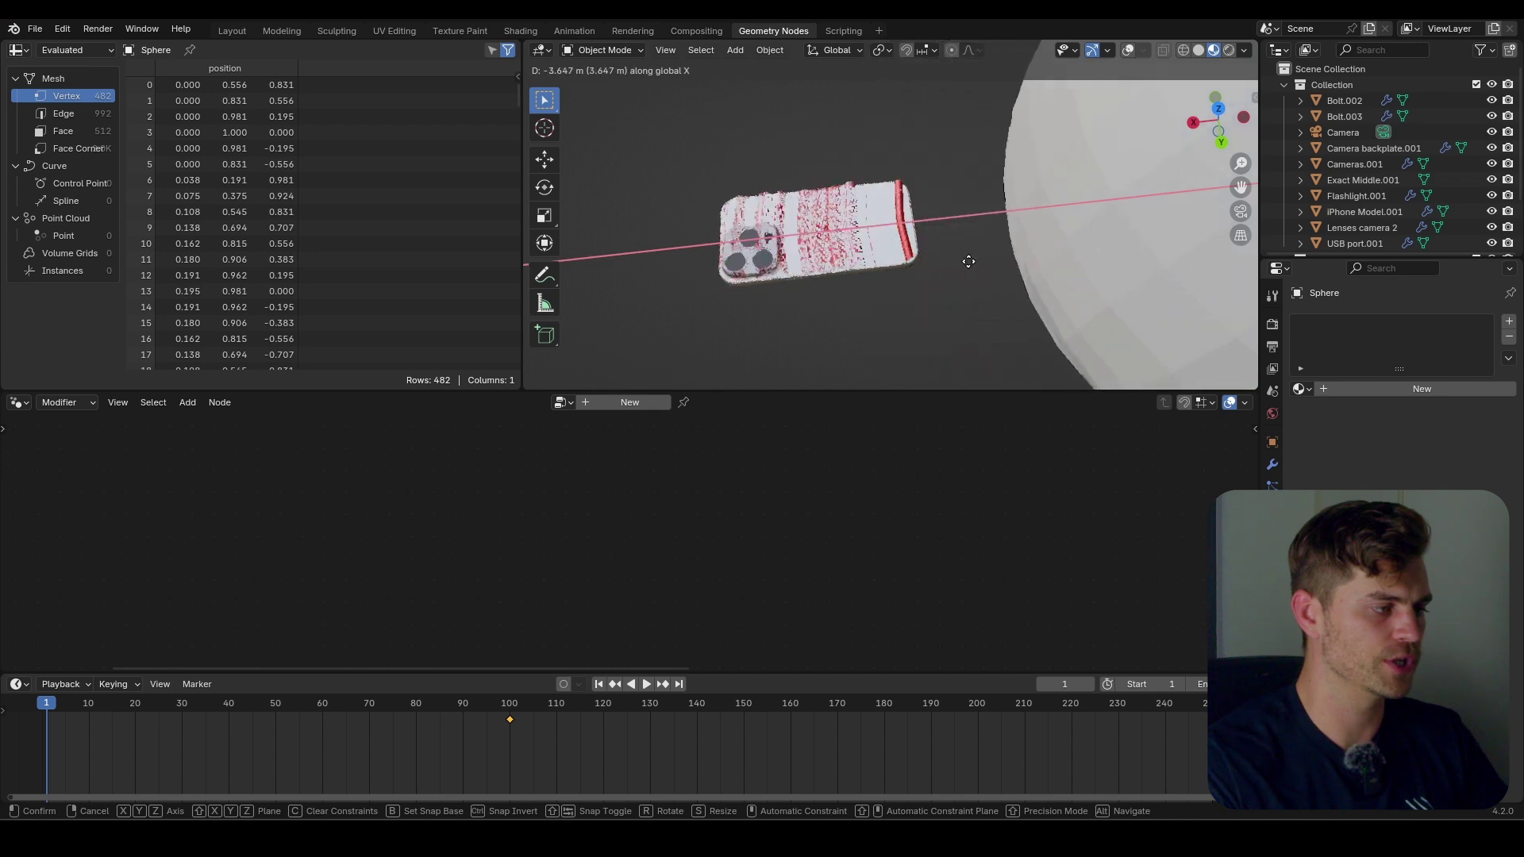
pyautogui.click(773, 259)
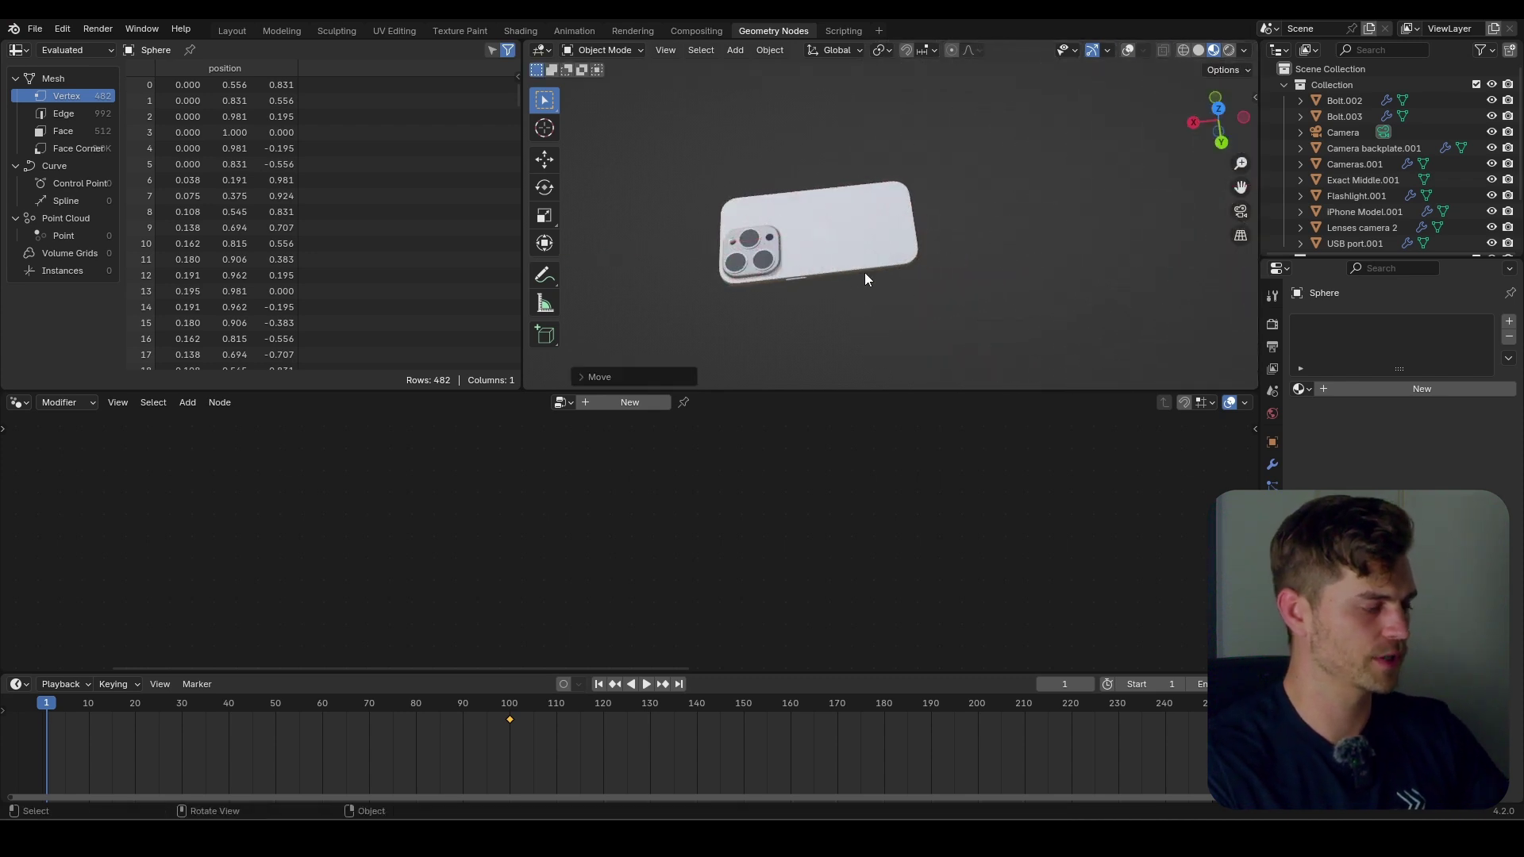
pyautogui.press('i')
# Play the animation to preview the transition, and inspect the phone back's keyframed Noise Texture scale.
pyautogui.press('space')
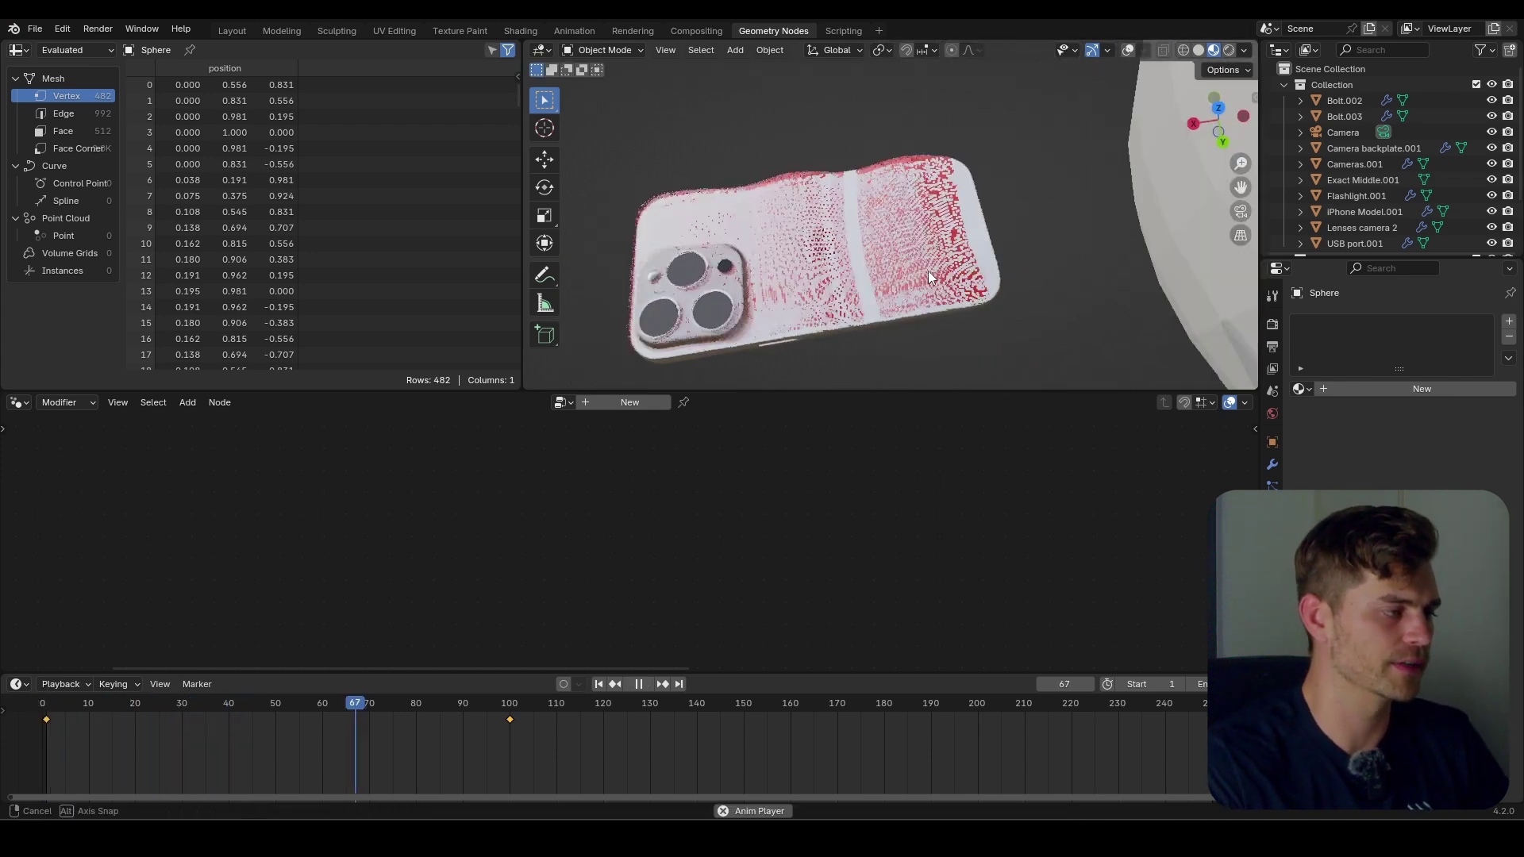
pyautogui.press('space')
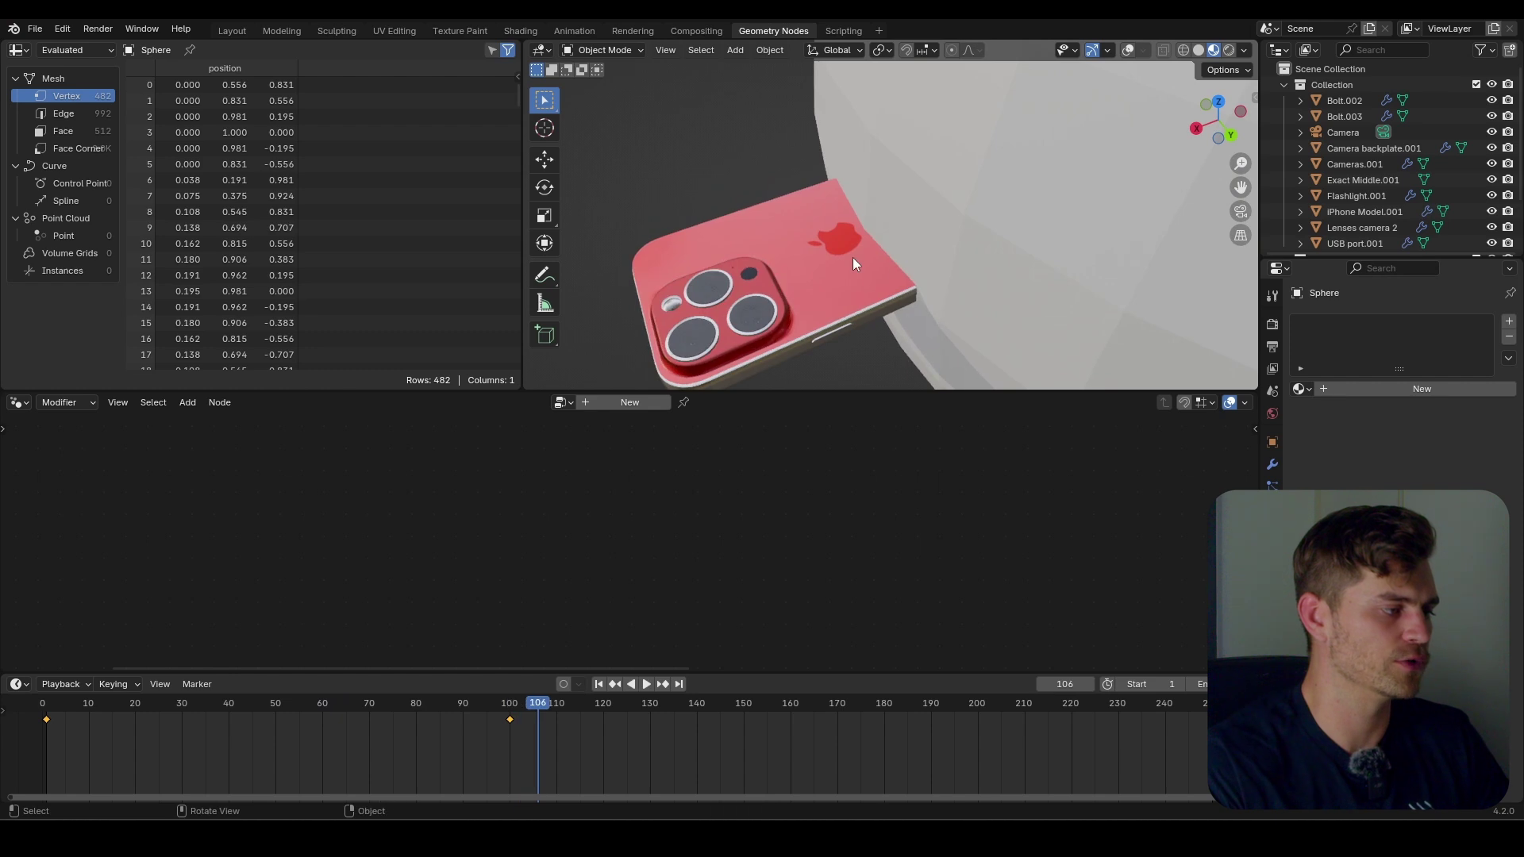
pyautogui.click(852, 257)
pyautogui.moveTo(687, 521); pyautogui.dragTo(603, 290, button='middle')
pyautogui.moveTo(685, 556); pyautogui.dragTo(652, 605, button='middle')
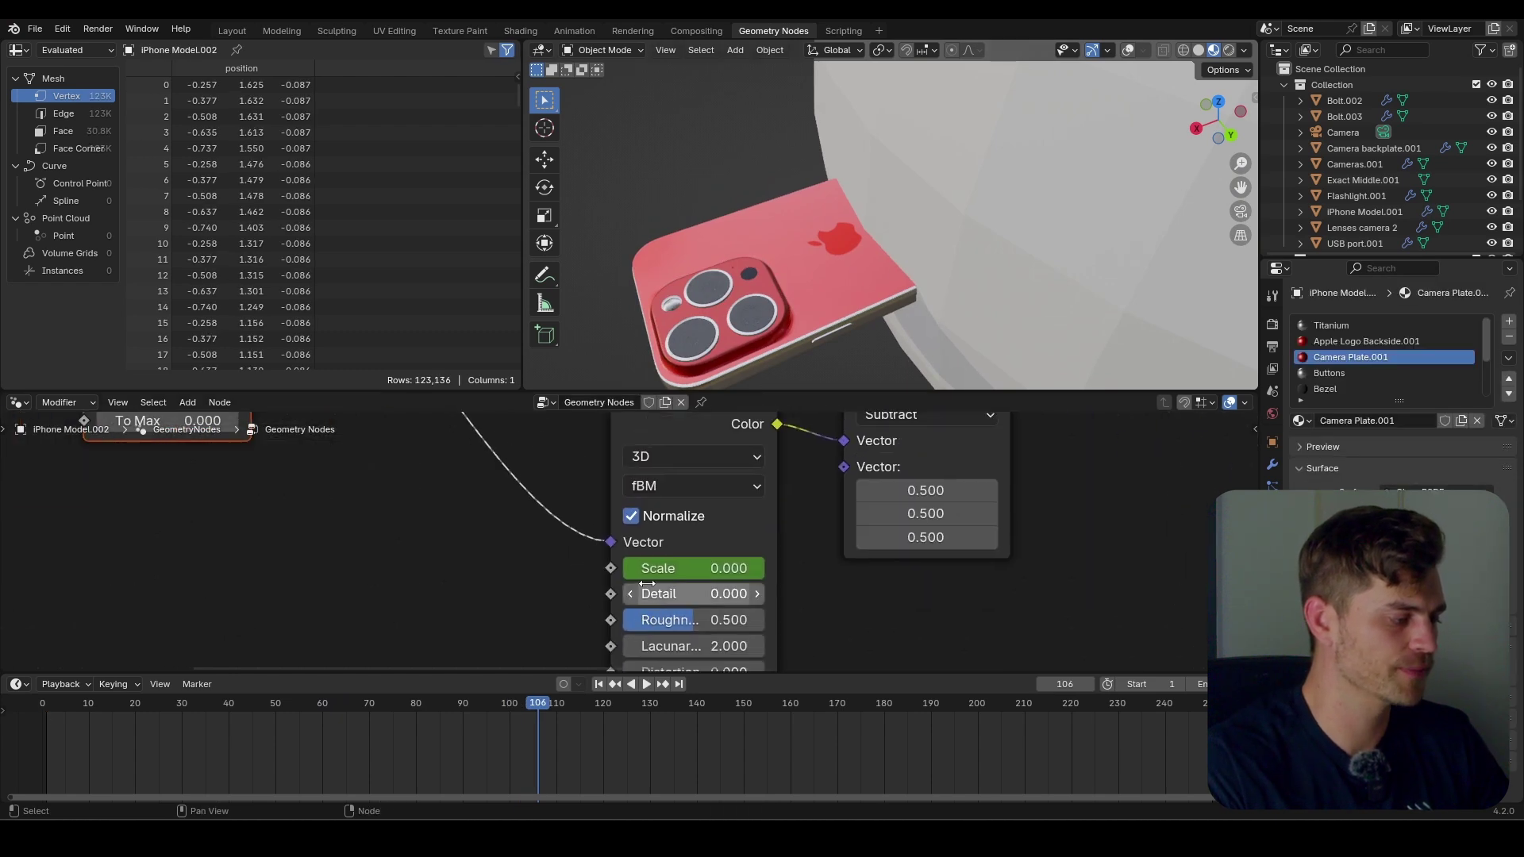
# Select the sphere and change the interpolation of both its position keyframes.
pyautogui.click(933, 316)
pyautogui.moveTo(691, 768); pyautogui.dragTo(20, 721)
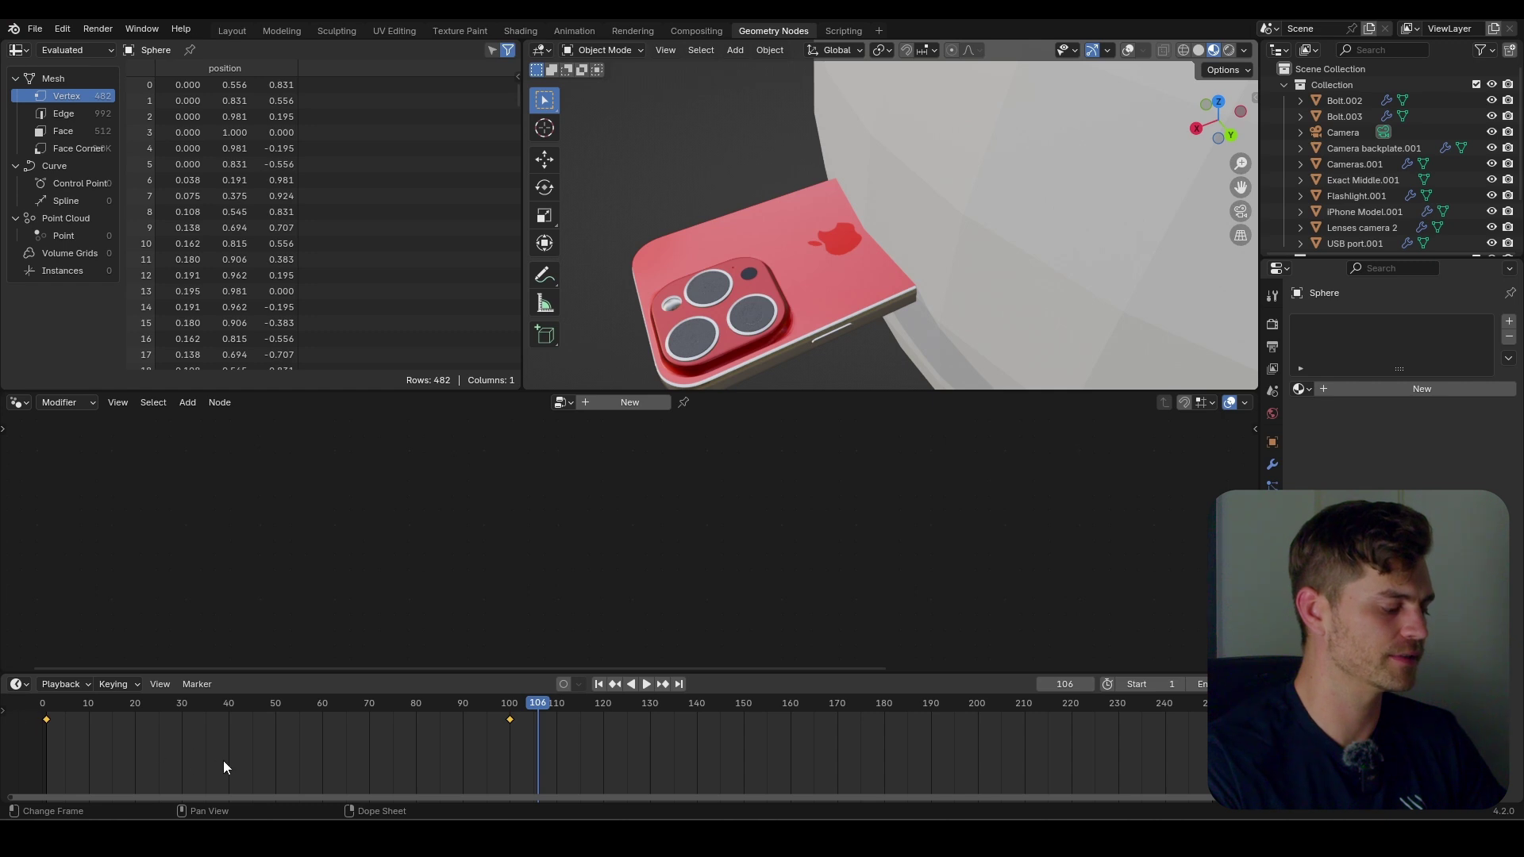
pyautogui.press('t')
pyautogui.click(85, 706)
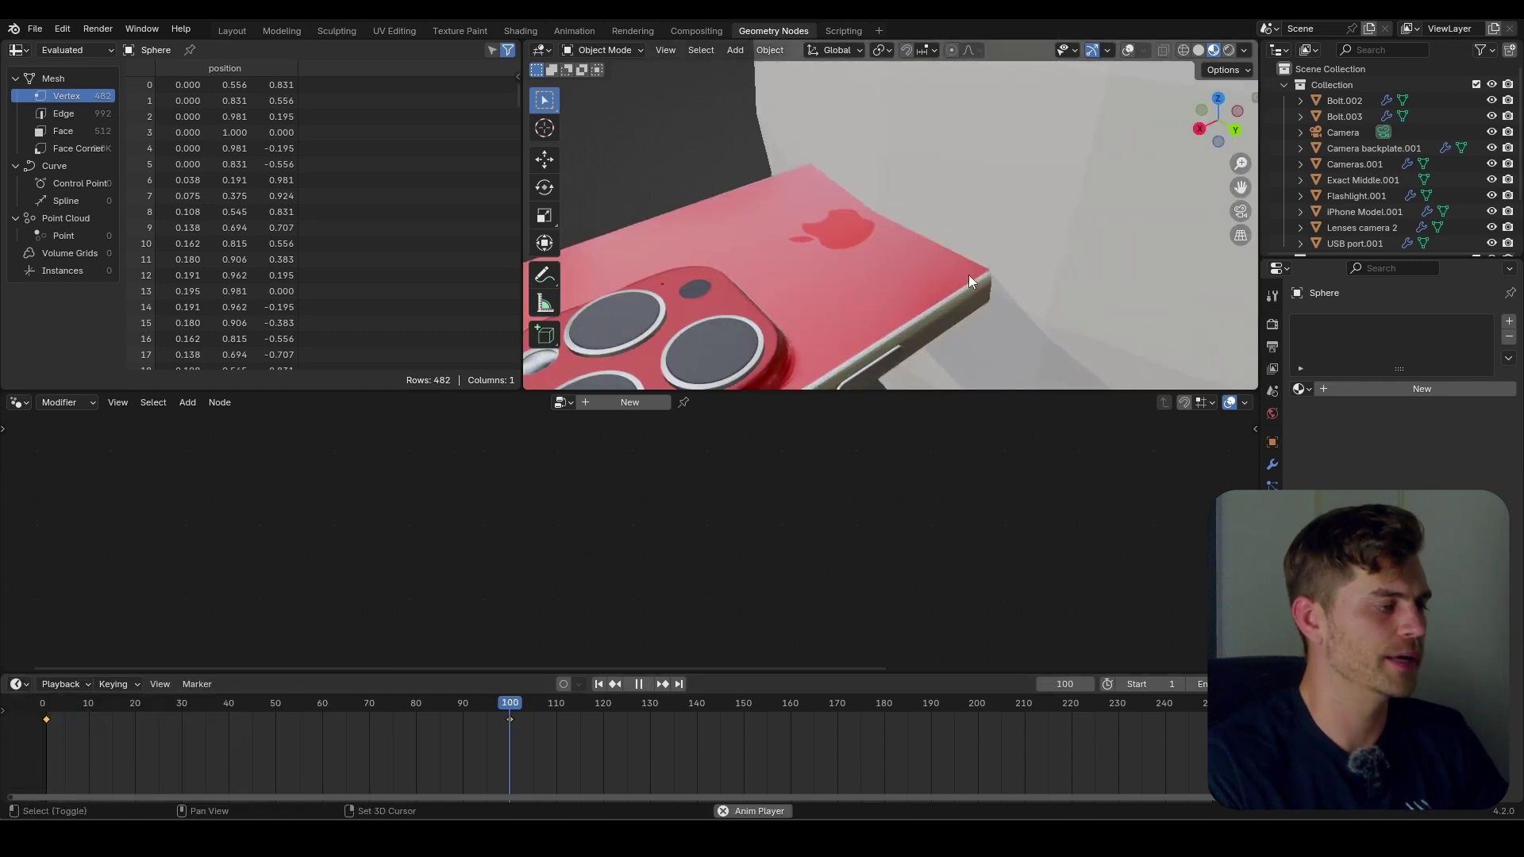
# Select the phone back, return to frame 1 and play the animation to check the ripple against the Noise Texture scale.
pyautogui.click(825, 269)
pyautogui.scroll(2, 704, 582)
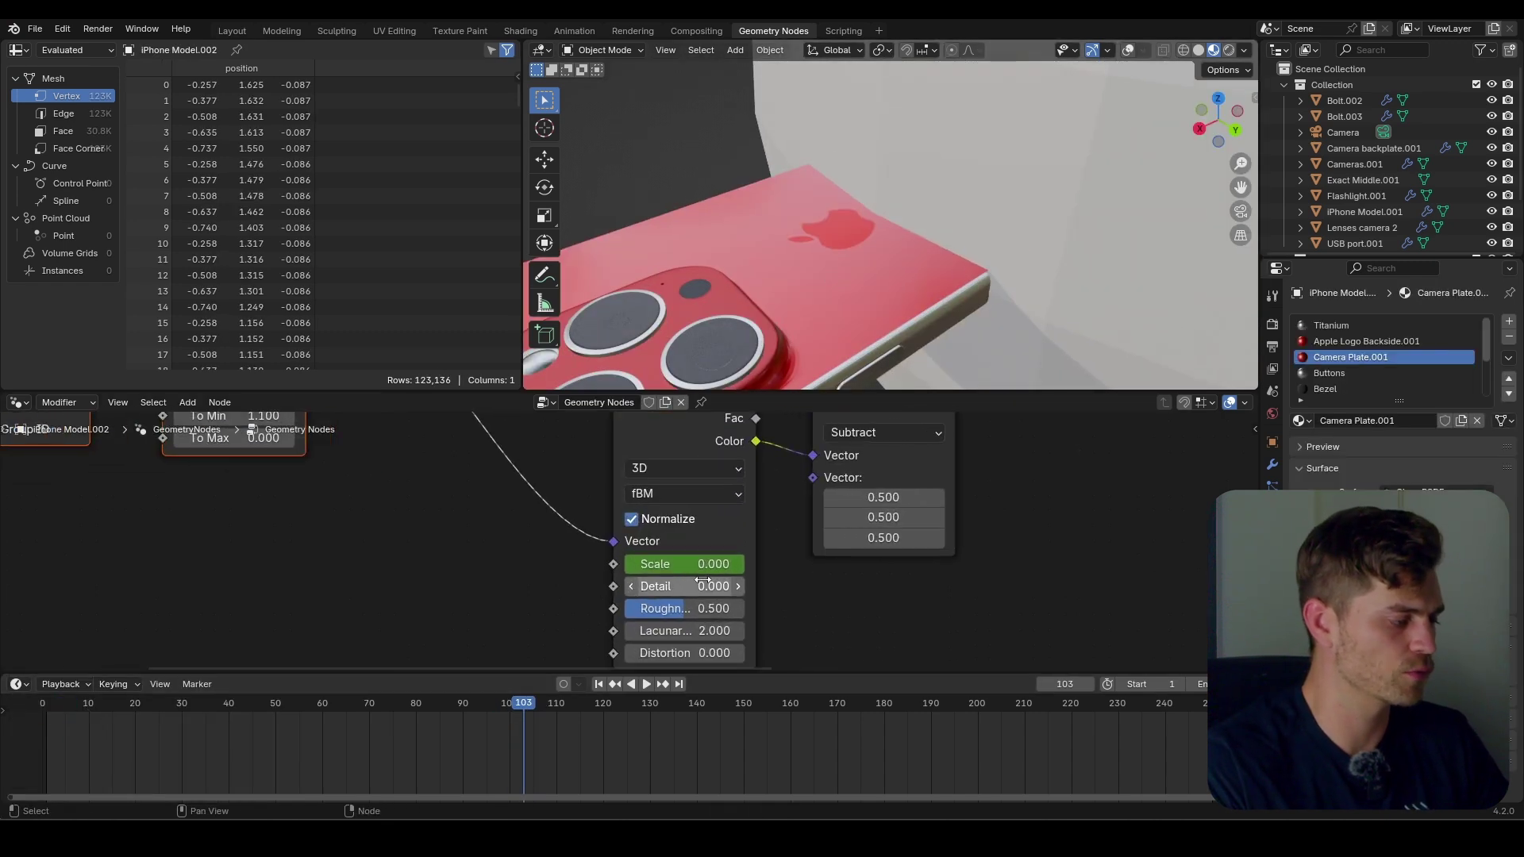
pyautogui.hotkey('shift', 'Left')
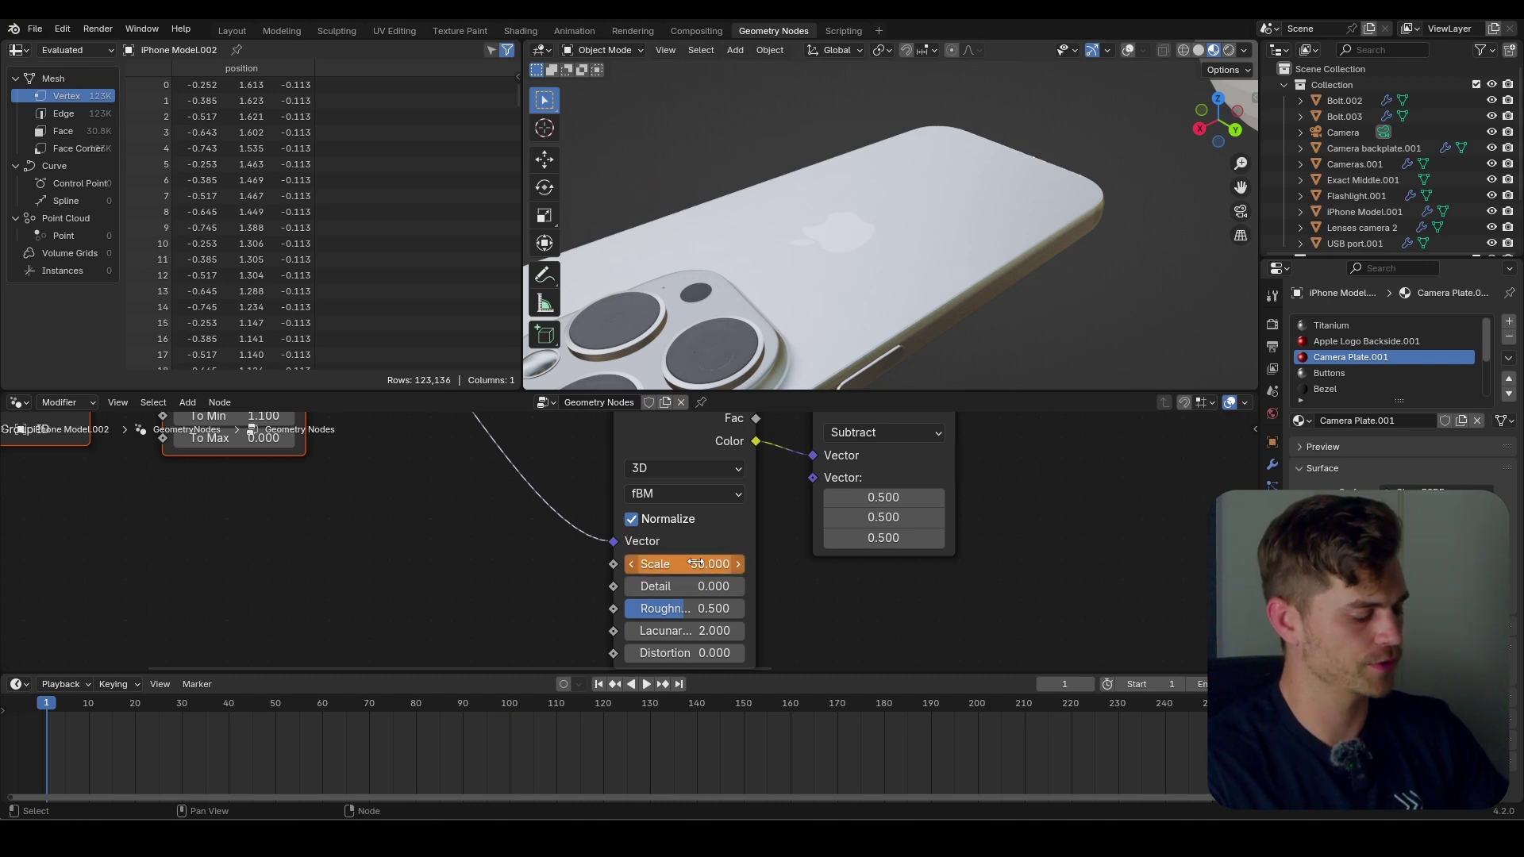
pyautogui.press('space')
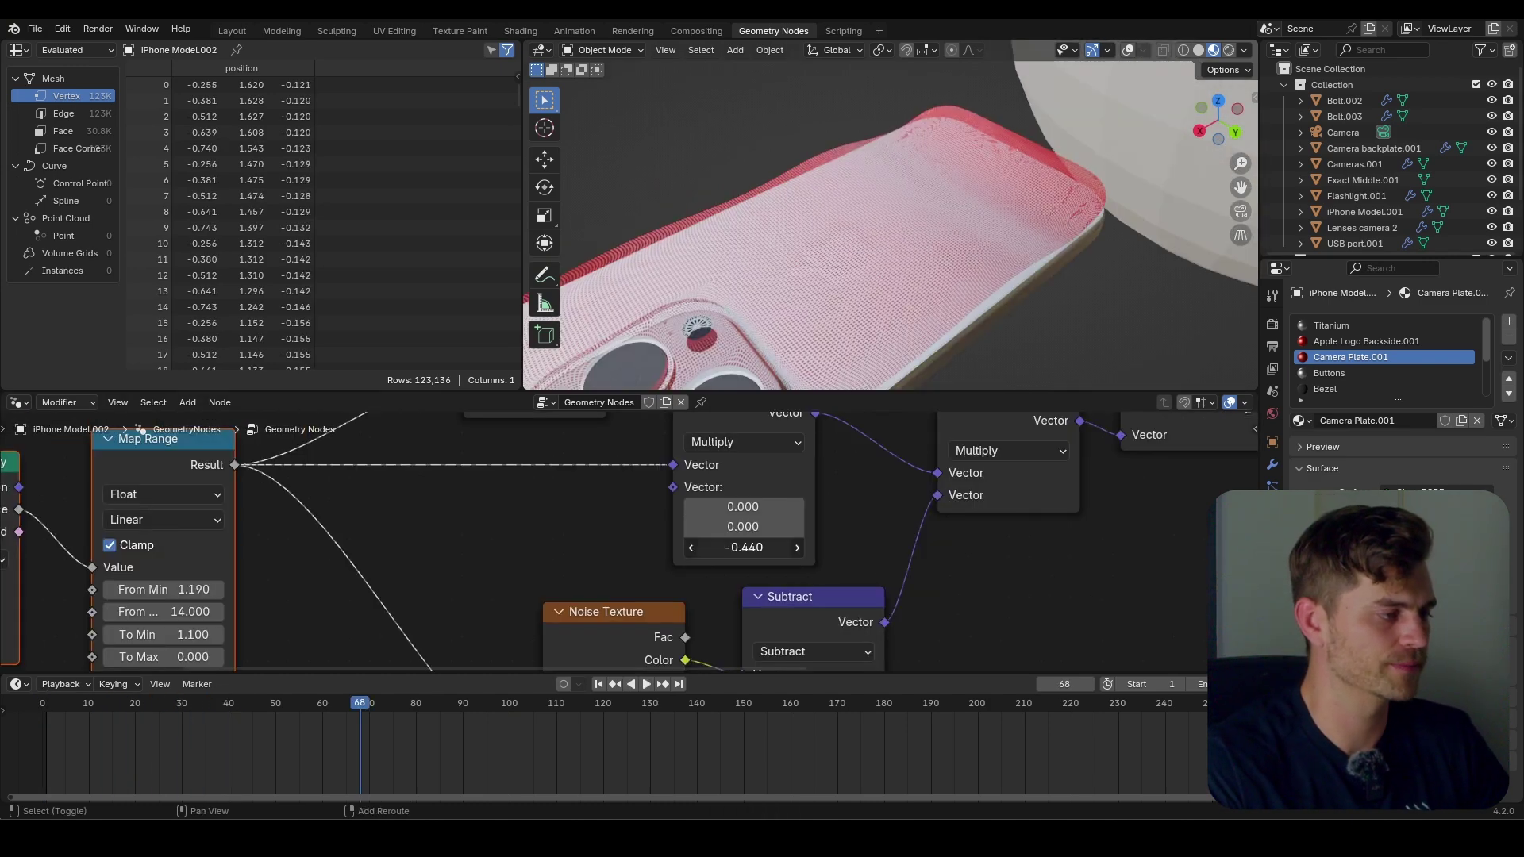
# Set the Z value of the Multiply node fed by the Map Range result to 0.15.
pyautogui.moveTo(743, 547); pyautogui.dragTo(788, 547)
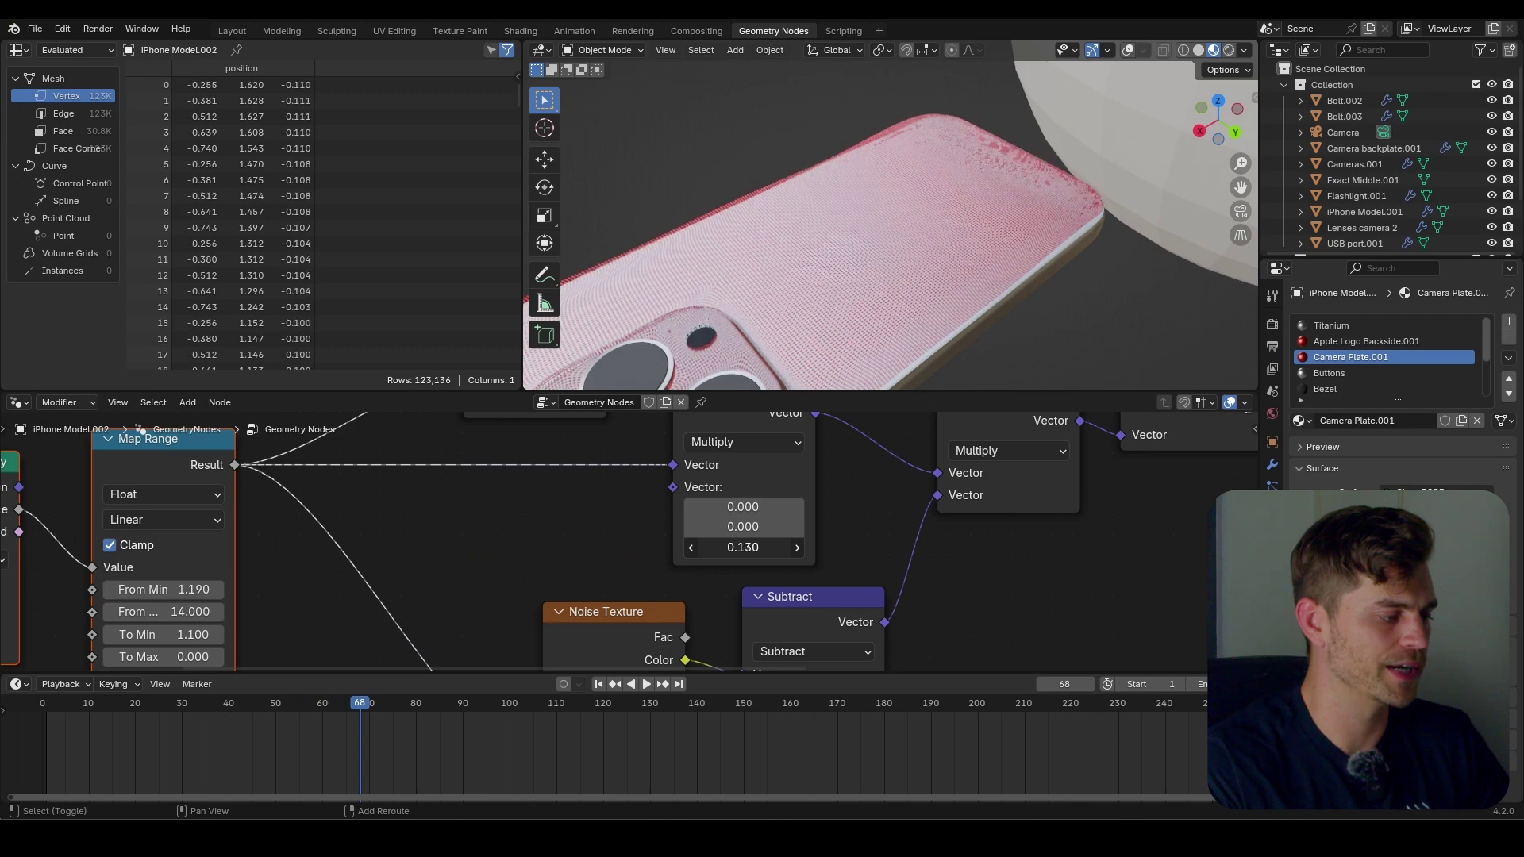
pyautogui.doubleClick(753, 546)
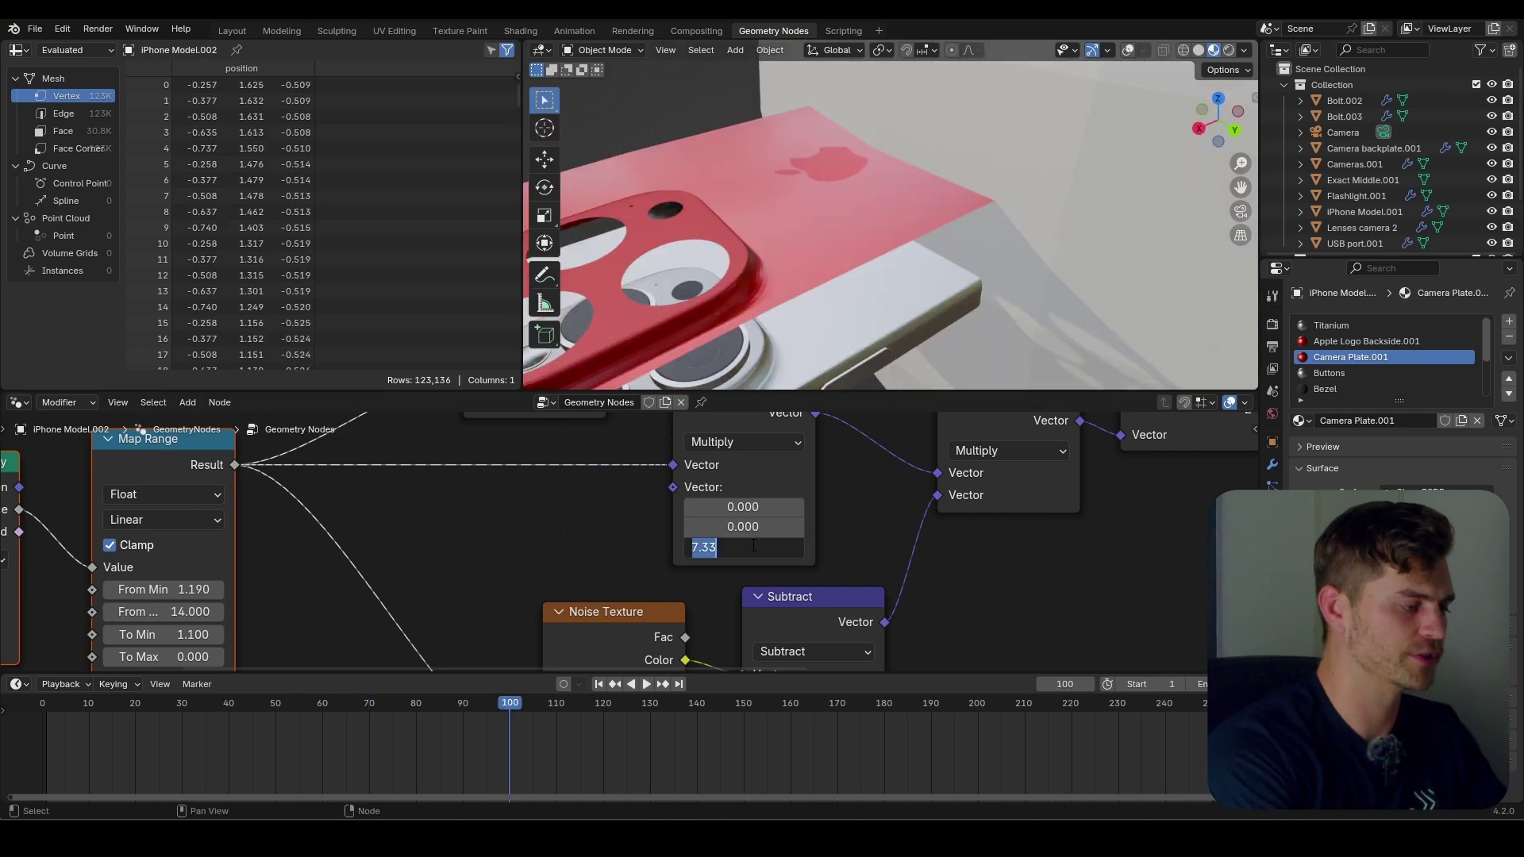
pyautogui.press('Return')
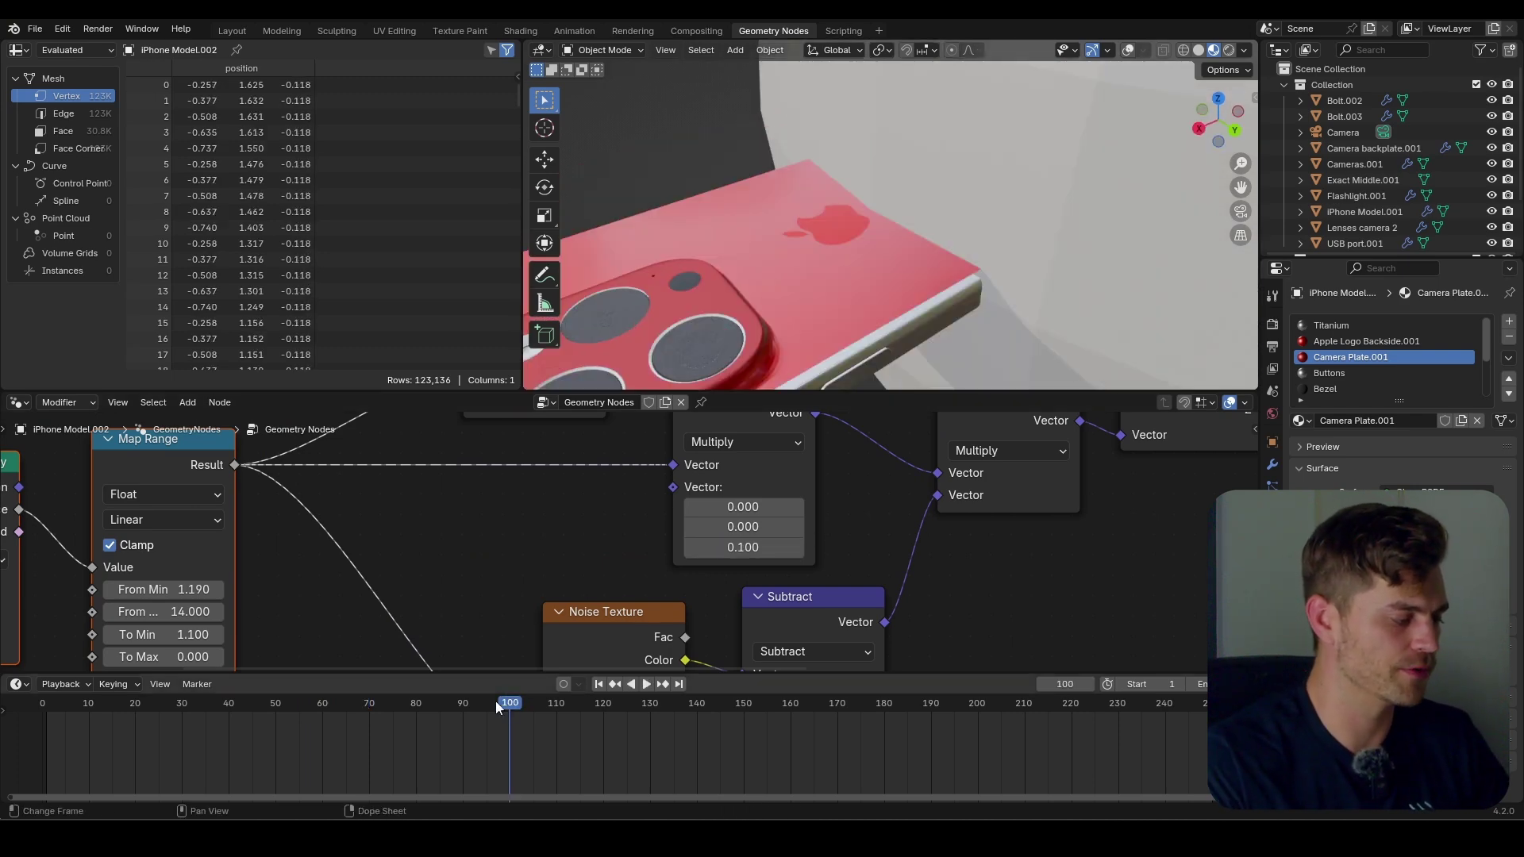
pyautogui.moveTo(495, 702); pyautogui.dragTo(303, 706)
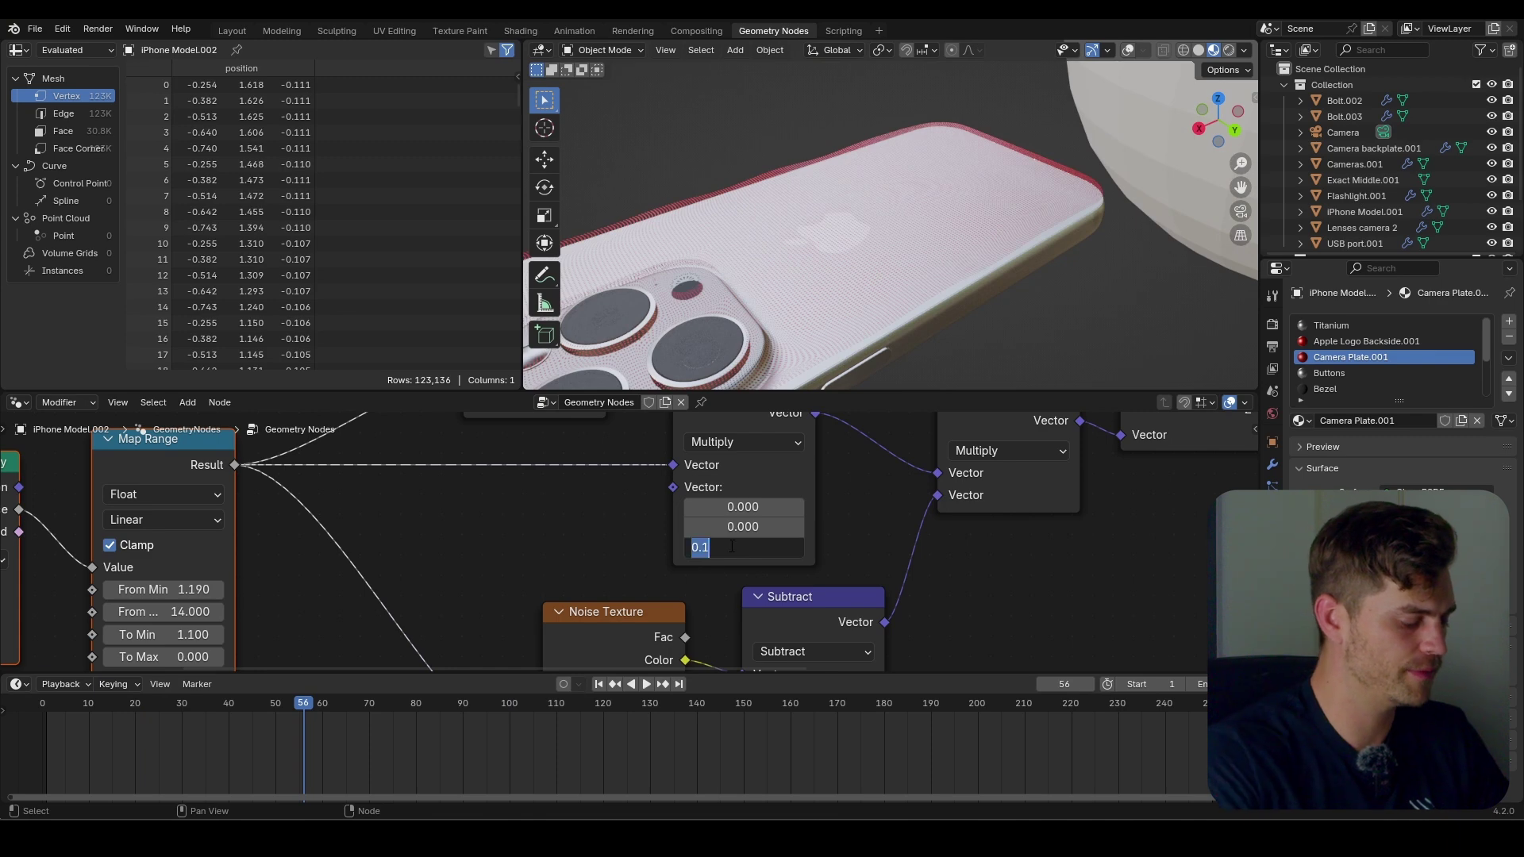
pyautogui.write('.15')
pyautogui.press('Return')
# Play the transition past frame 100 and examine the red back's fit on the phone body from the side.
pyautogui.press('space')
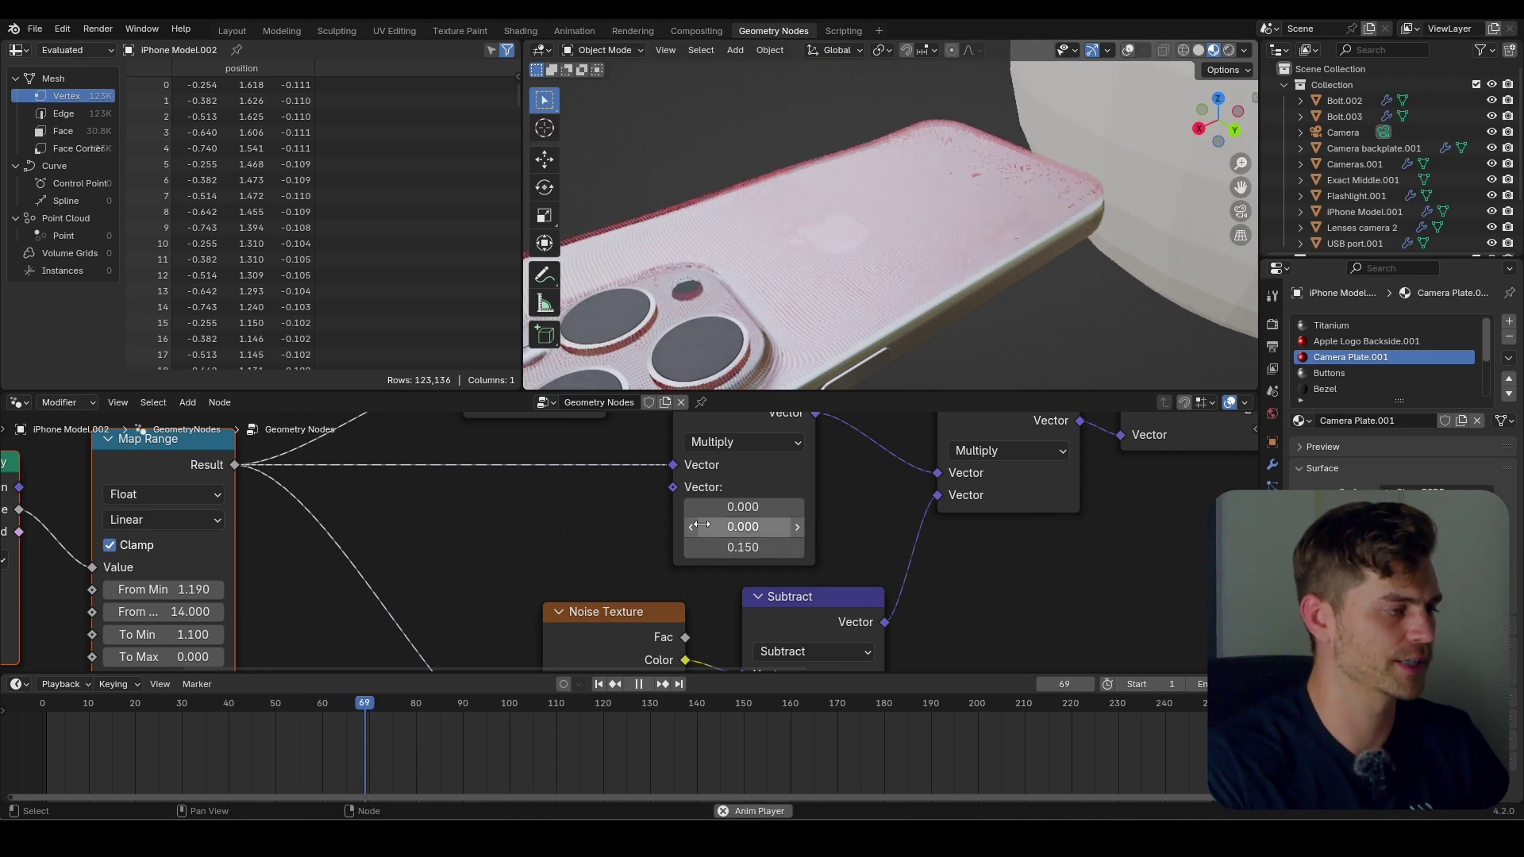
pyautogui.press('space')
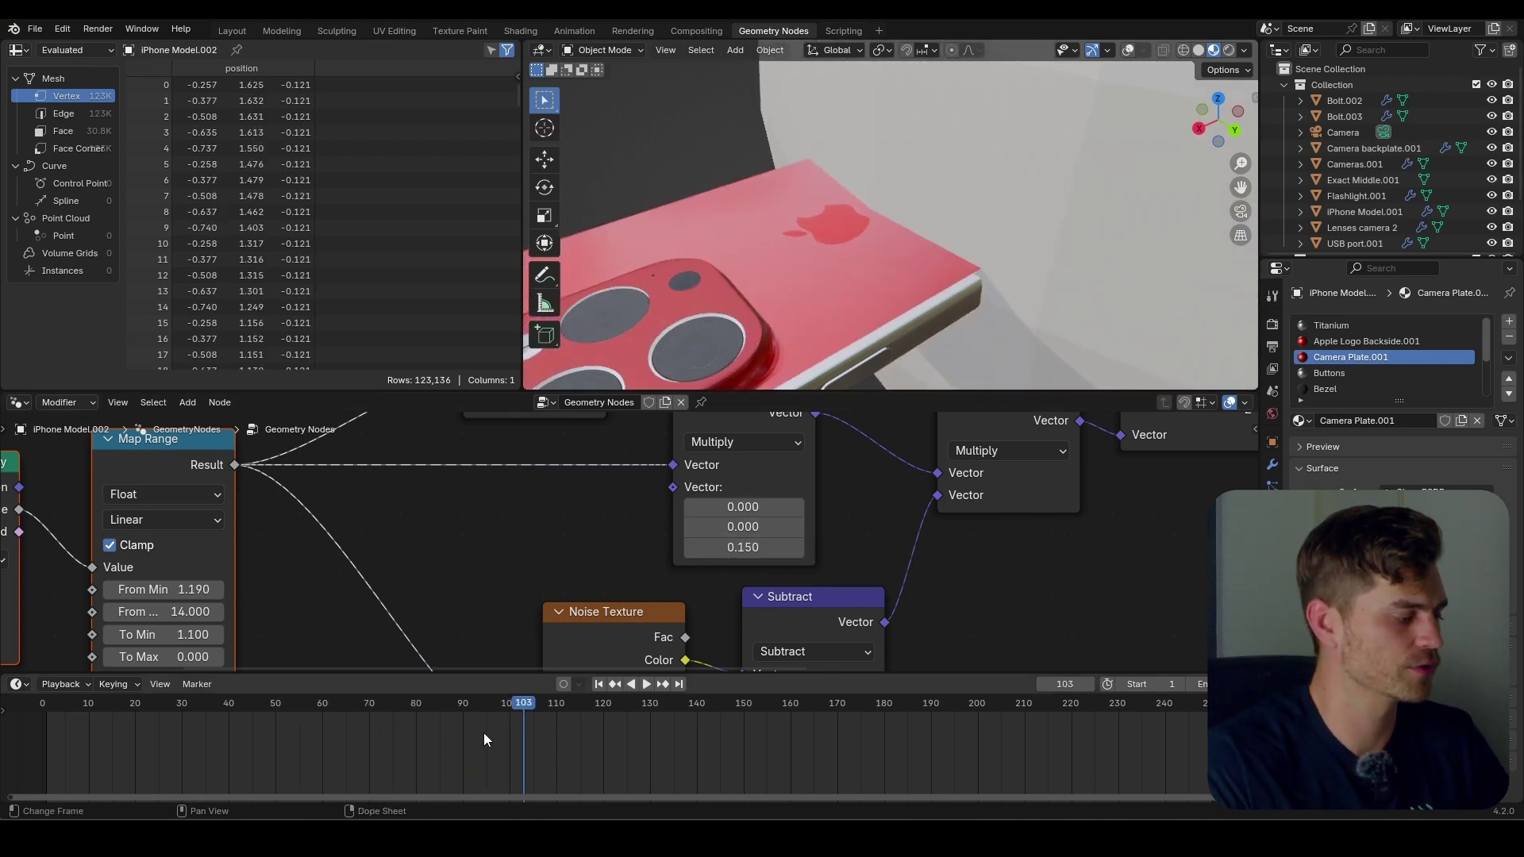
pyautogui.moveTo(483, 732); pyautogui.dragTo(131, 704)
pyautogui.press('space')
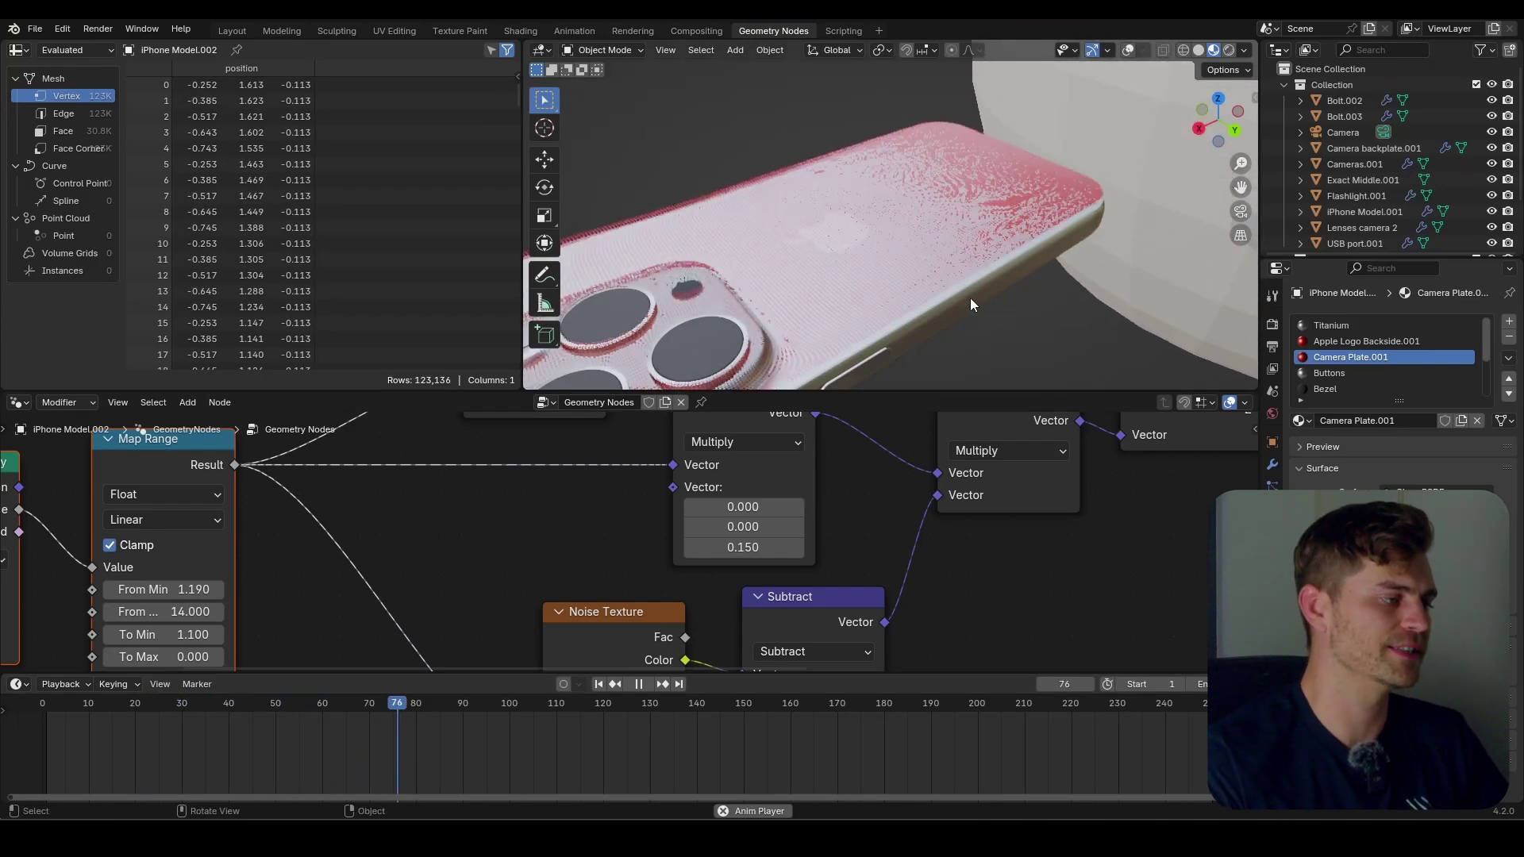
pyautogui.press('space')
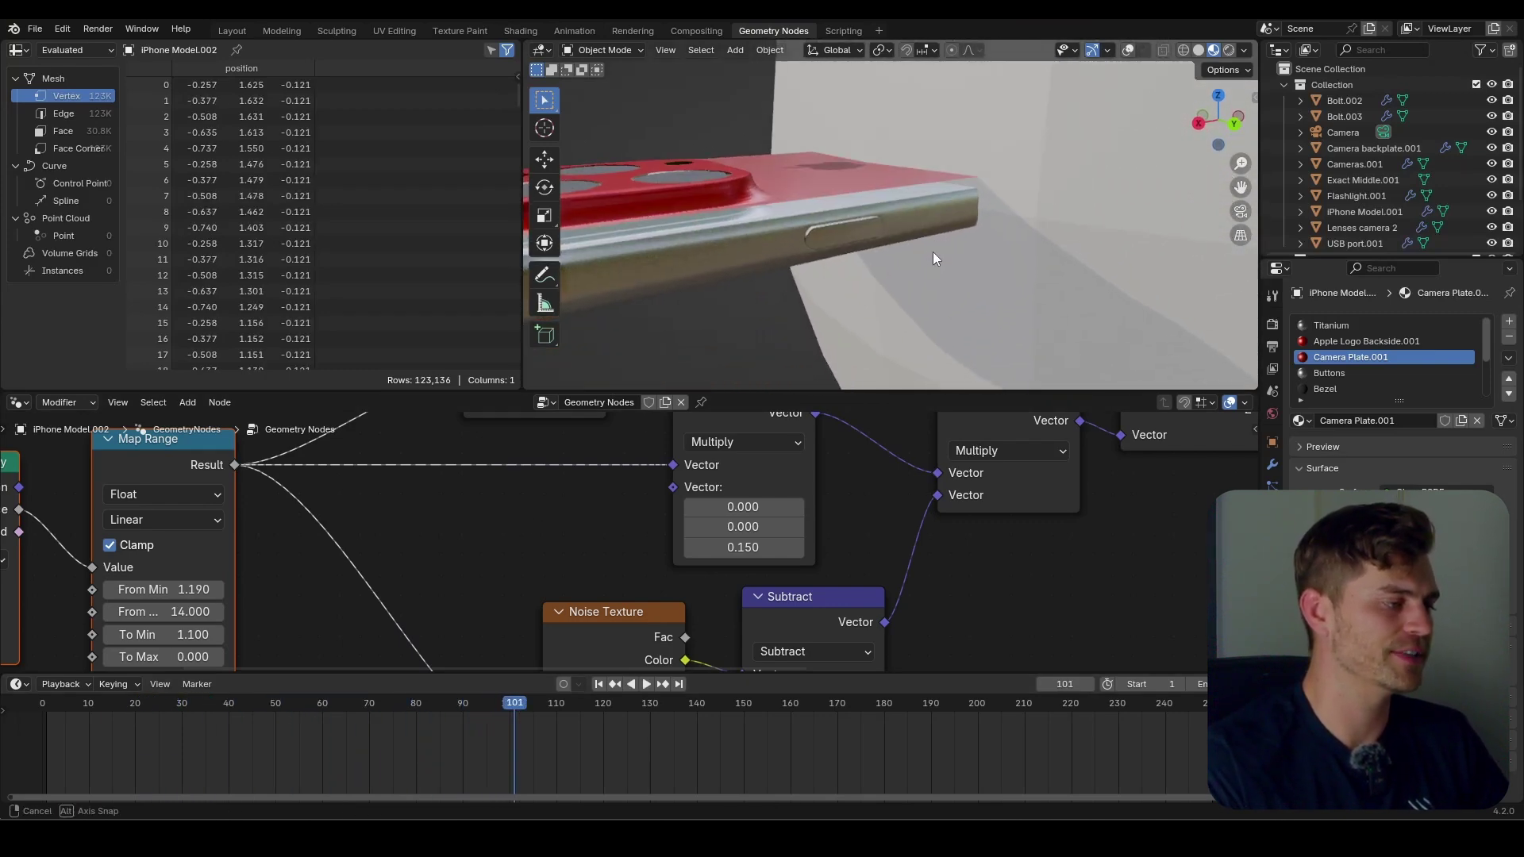
pyautogui.scroll(3, 955, 243)
pyautogui.moveTo(971, 246); pyautogui.dragTo(998, 243, button='middle')
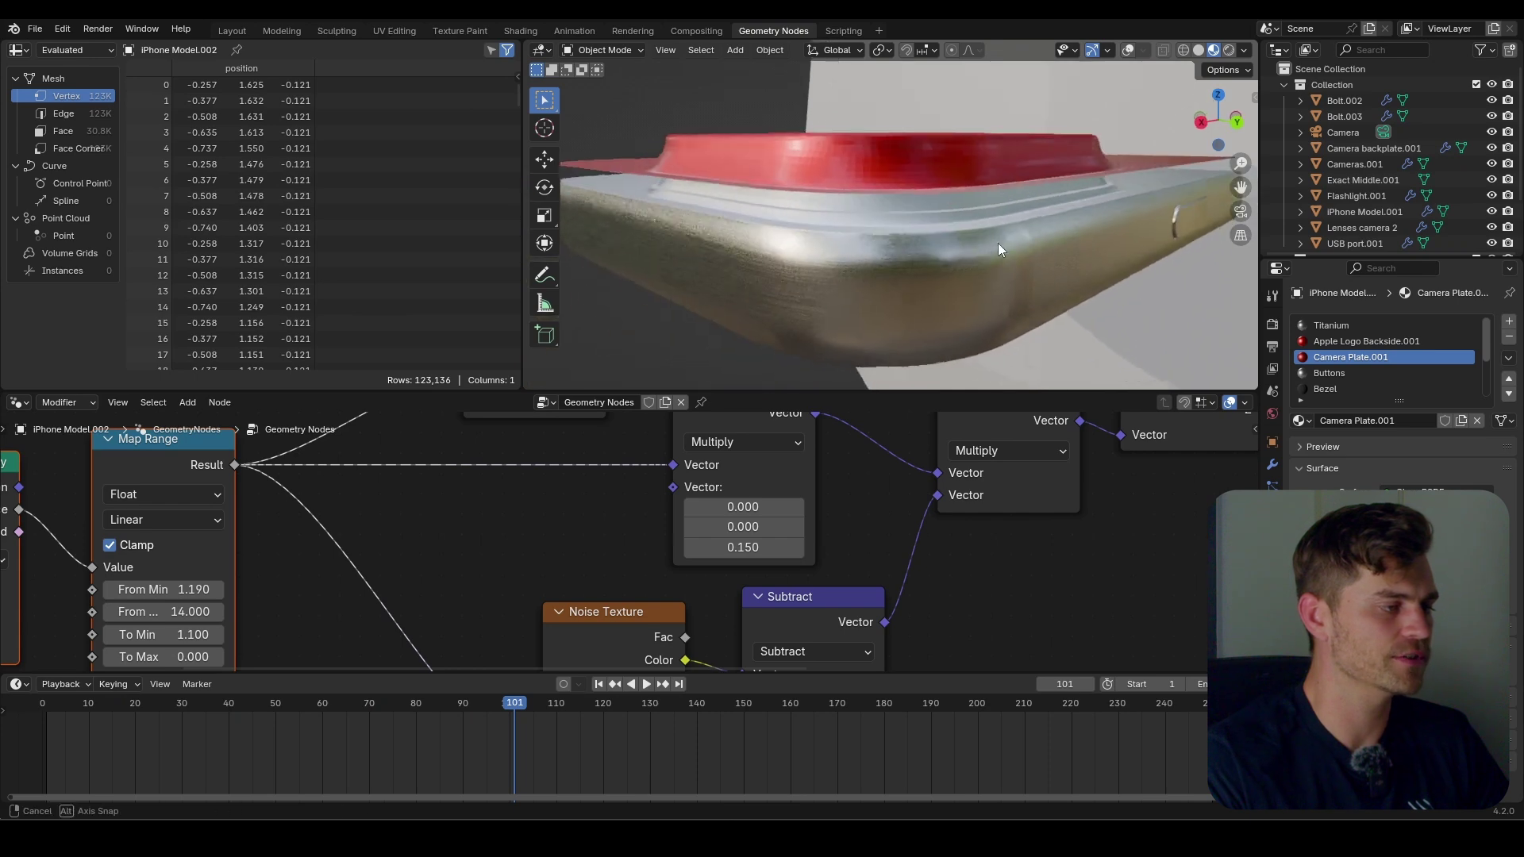
pyautogui.scroll(-6, 1022, 188)
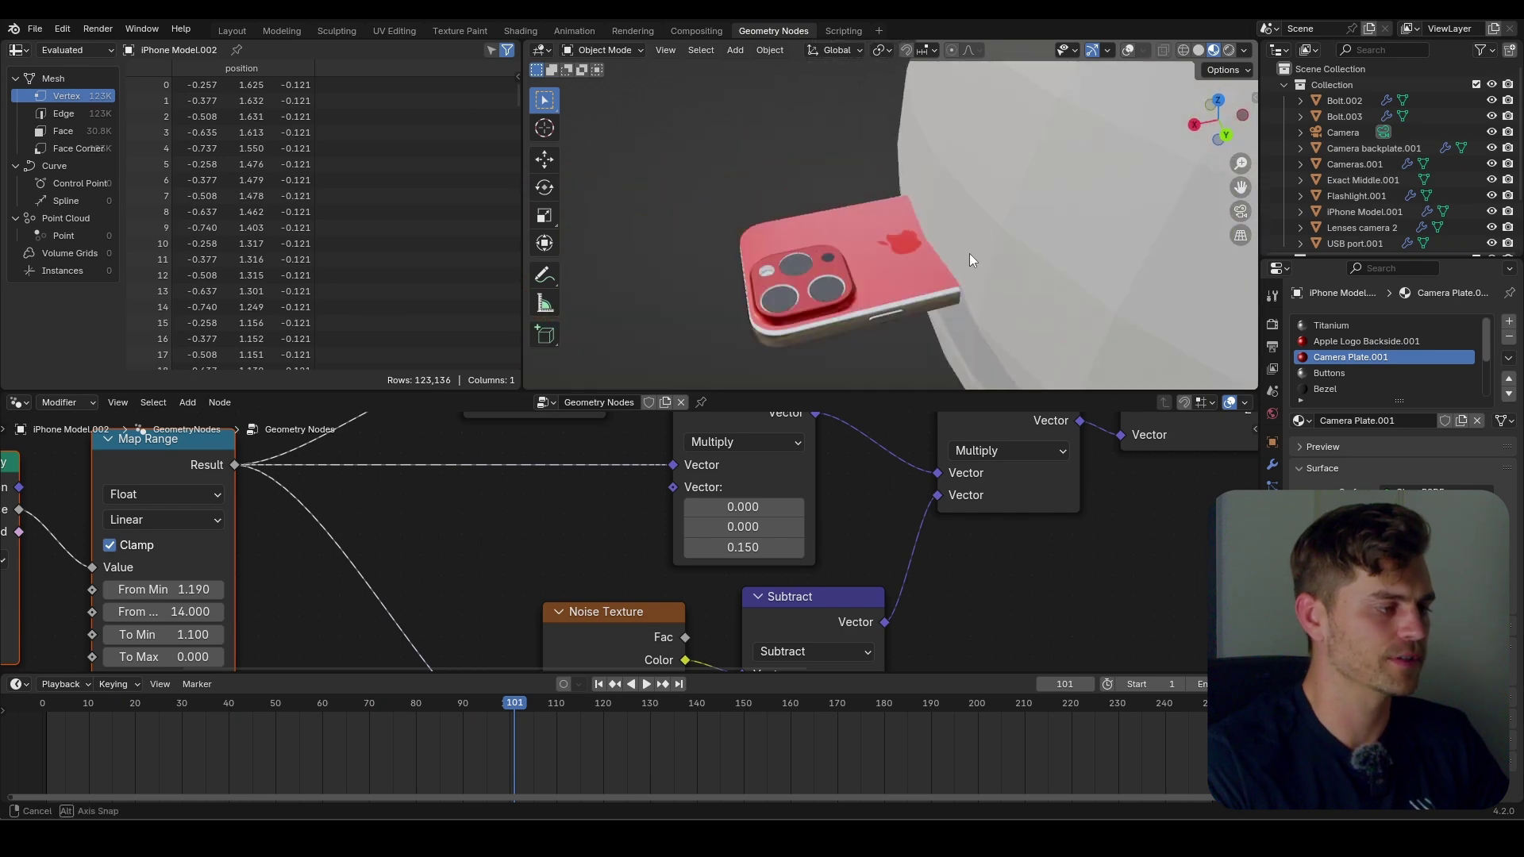
# Move the phone back slightly along the Z axis to adjust how it sits on the phone body.
pyautogui.press('g')
pyautogui.press('z')
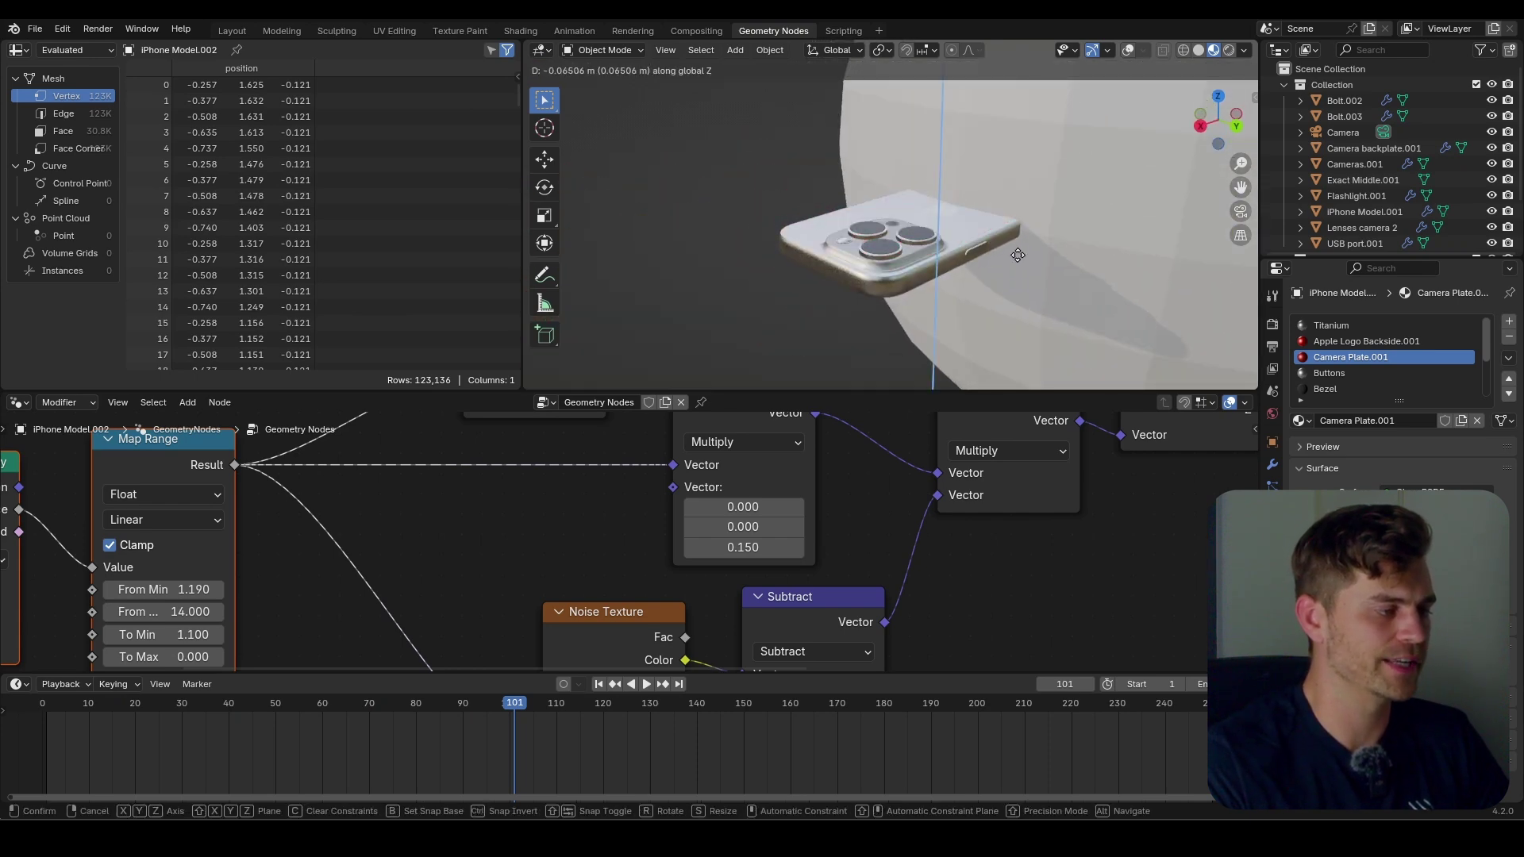
pyautogui.click(1016, 243)
pyautogui.scroll(3, 999, 250)
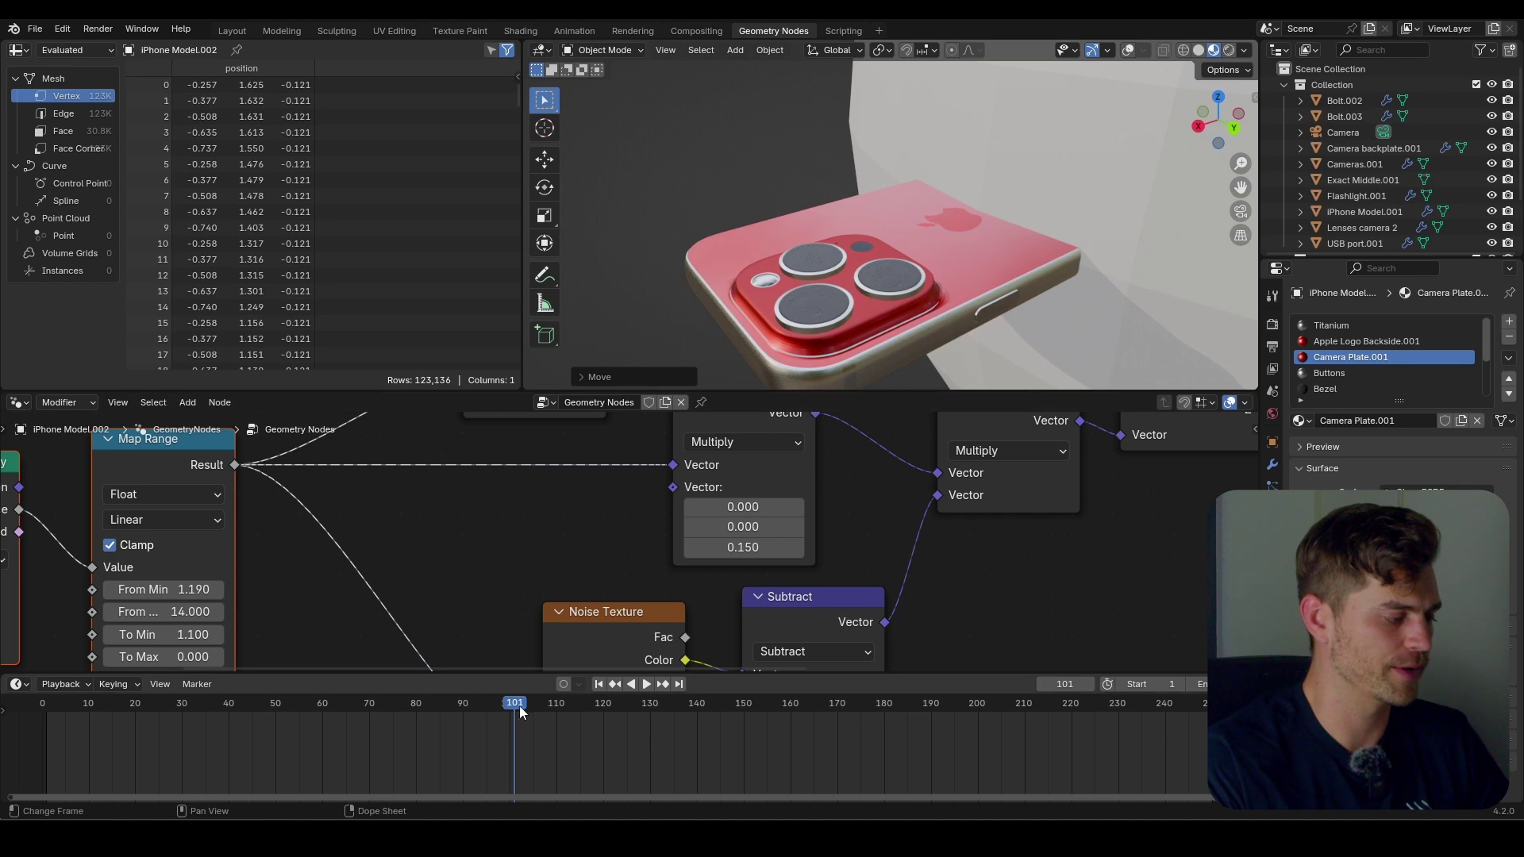
# Try keyframing the phone back's position at frame 100 and, moved slightly along Z, at frame 1, and preview the animation.
pyautogui.press('Escape')
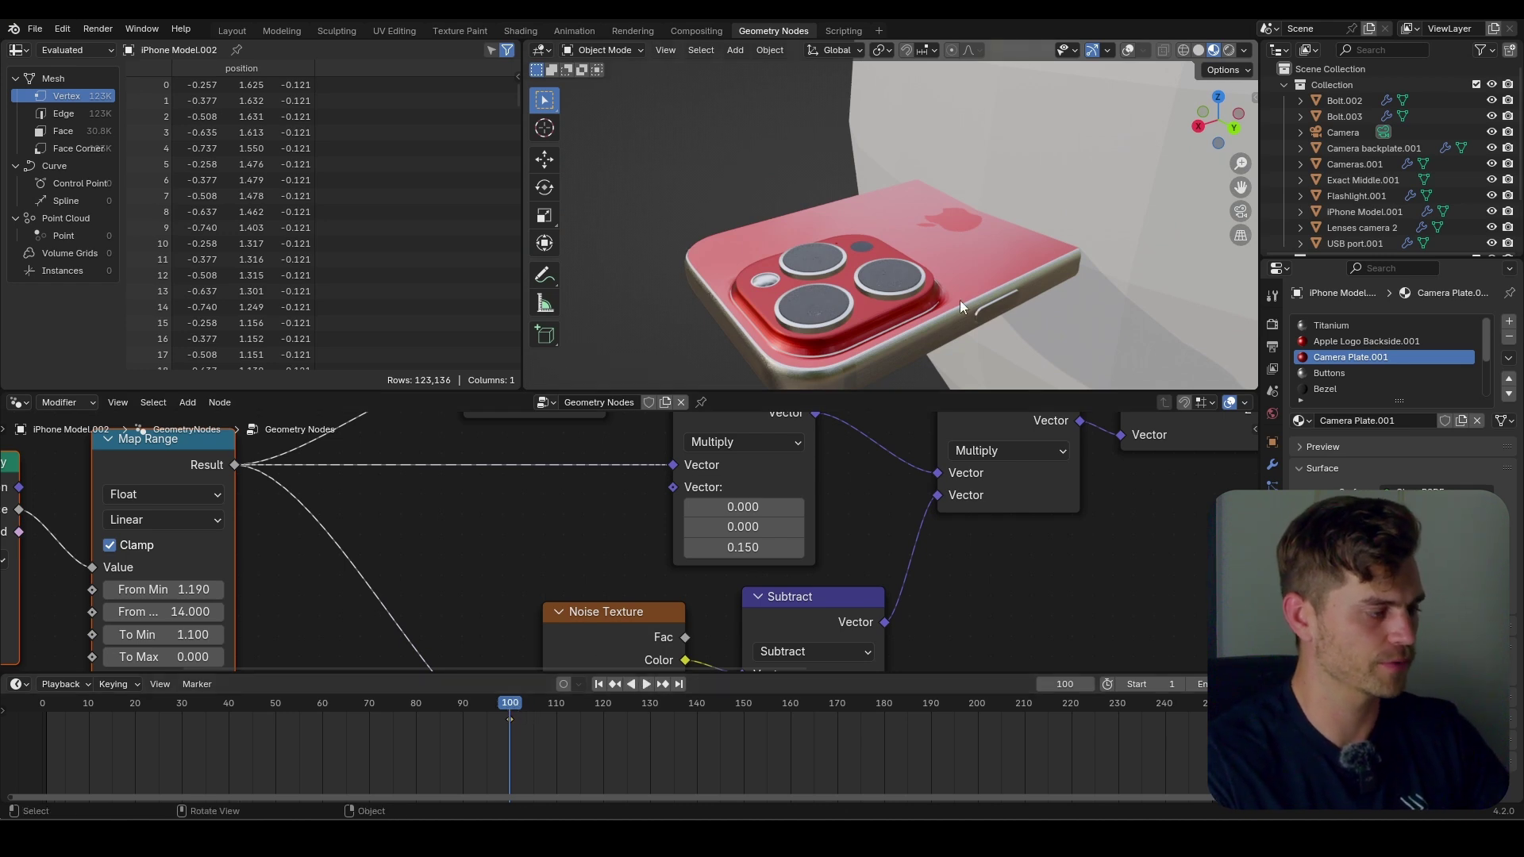
pyautogui.moveTo(502, 696); pyautogui.dragTo(45, 720)
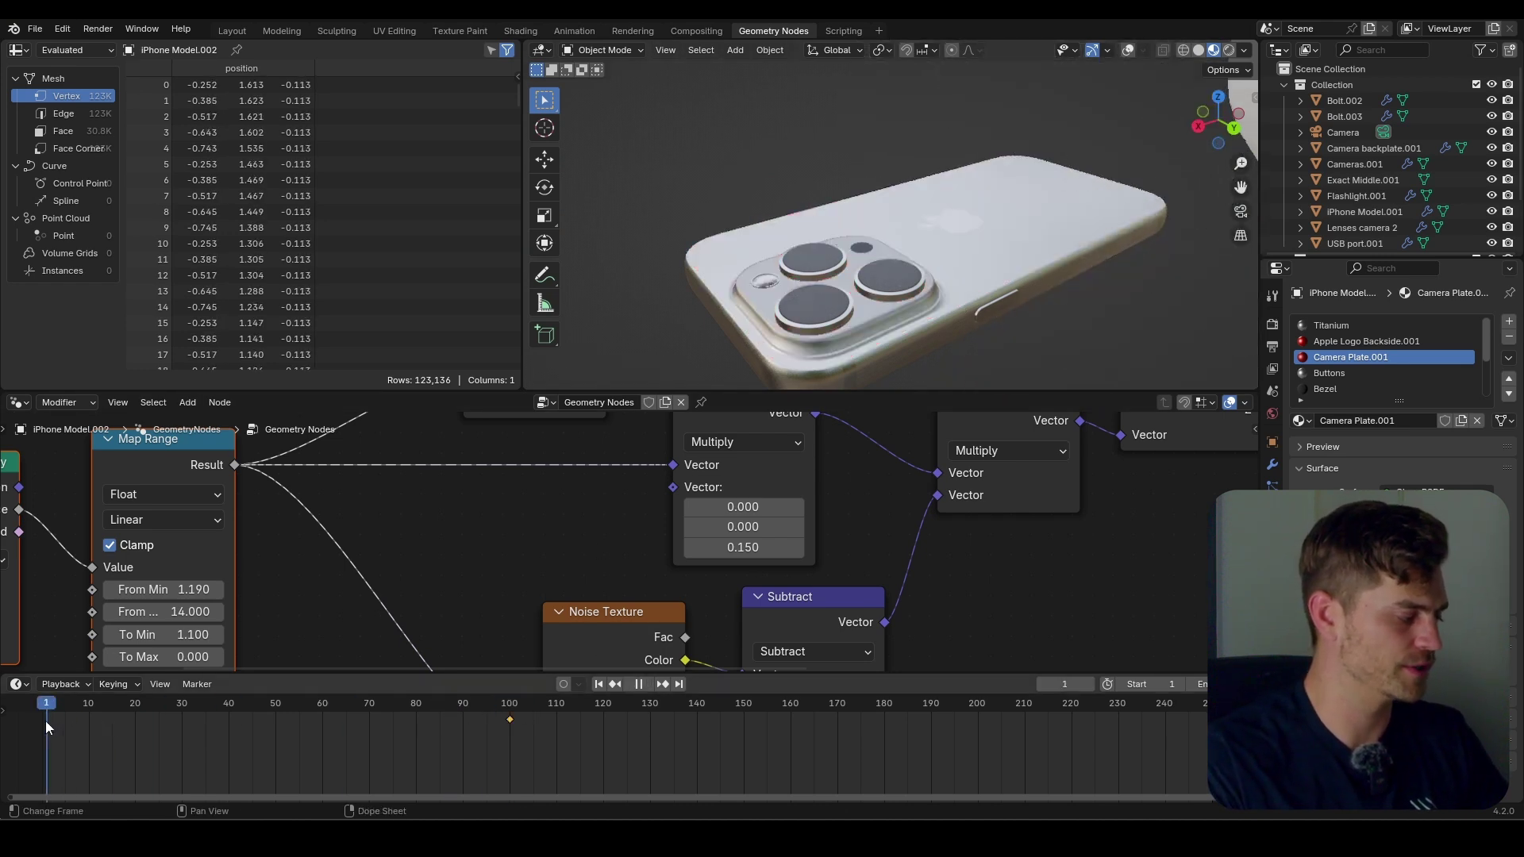
pyautogui.press('g')
pyautogui.press('z')
pyautogui.click(922, 352)
pyautogui.press('i')
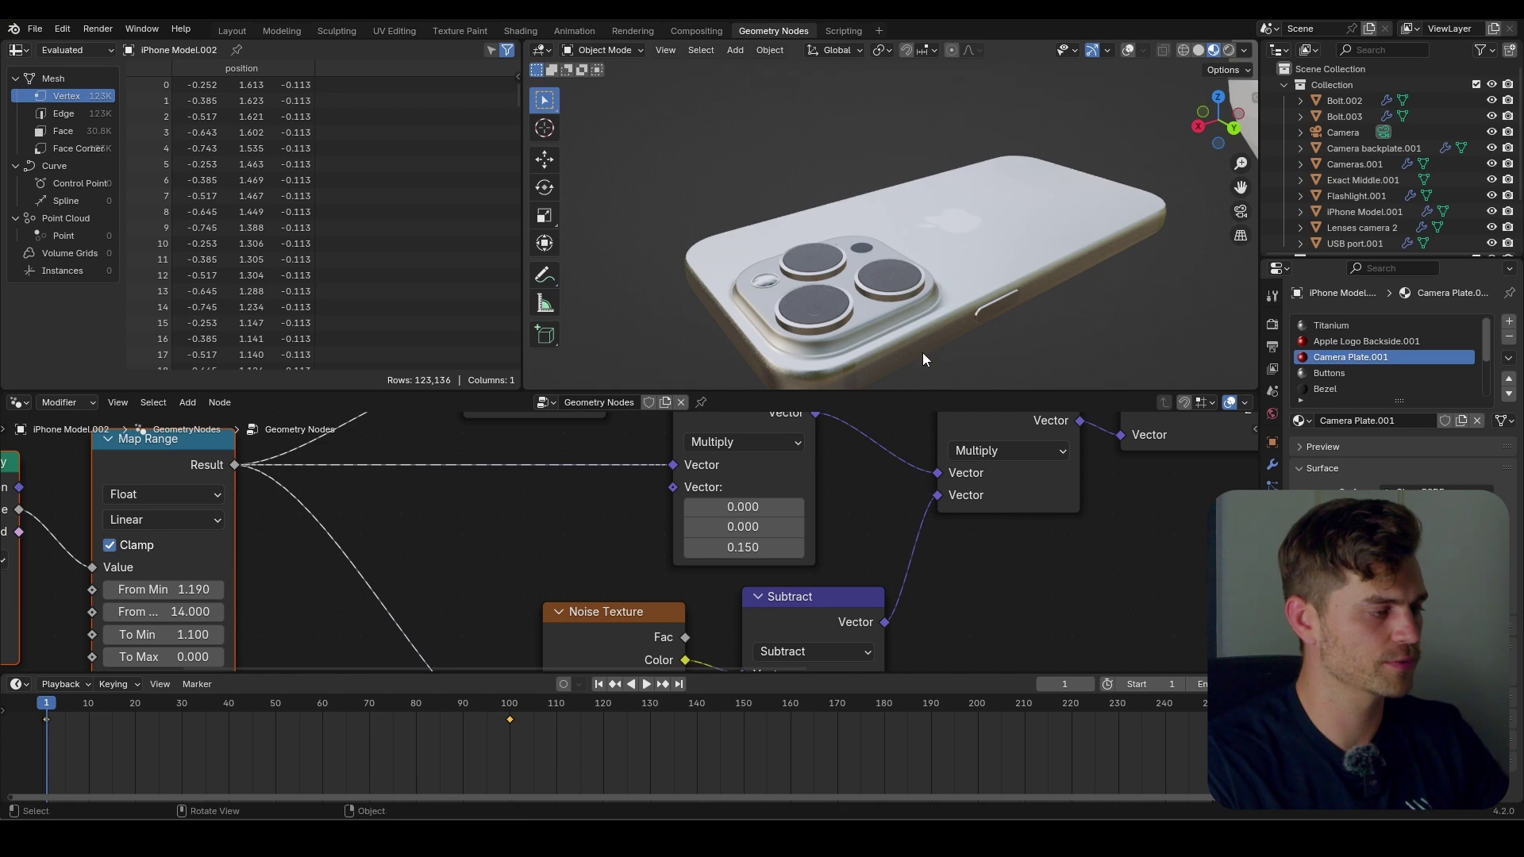
pyautogui.press('space')
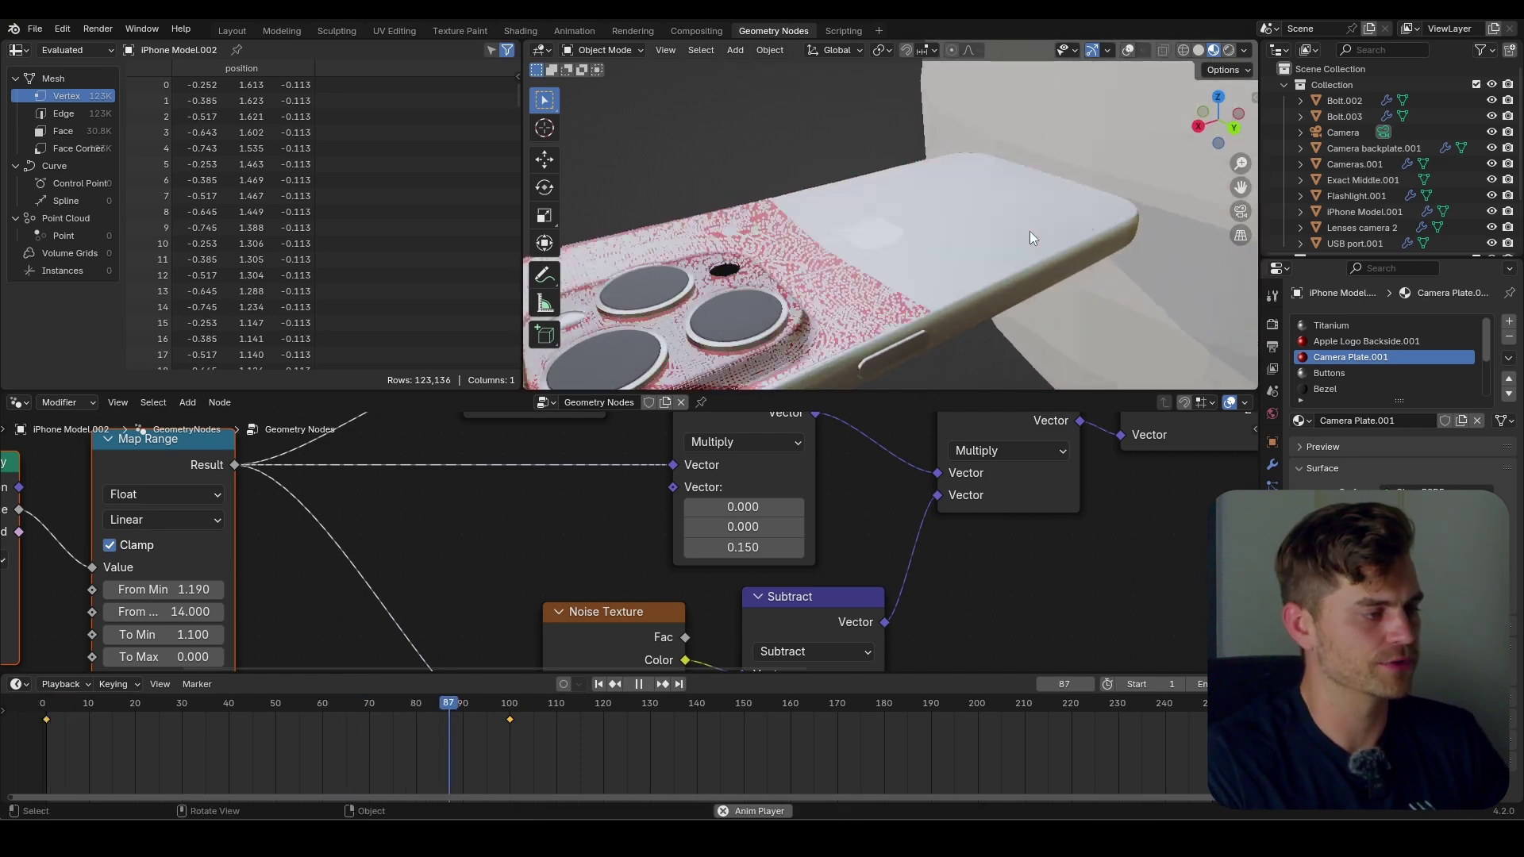
pyautogui.press('space')
# Delete the phone back's position keyframes at frames 1 and 100.
pyautogui.moveTo(604, 751); pyautogui.dragTo(19, 718)
pyautogui.press('x')
pyautogui.hotkey('alt', 'a')
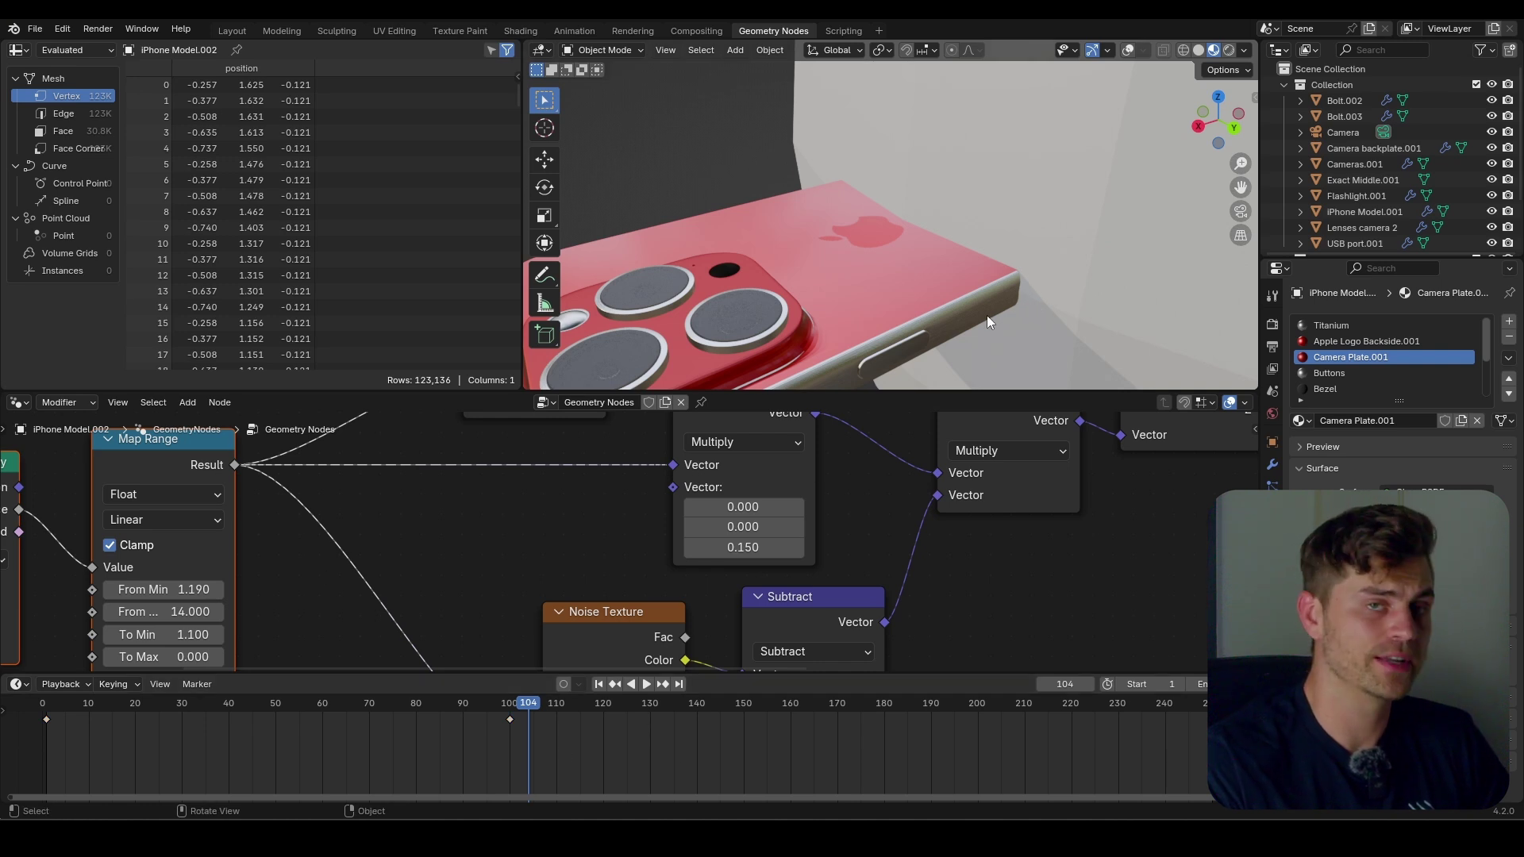
pyautogui.moveTo(621, 762); pyautogui.dragTo(49, 718)
pyautogui.press('x')
pyautogui.click(49, 717)
# At frame 1, add a Bézier circle at the origin, show the viewport overlays and scale the circle up around the phone.
pyautogui.moveTo(265, 706); pyautogui.dragTo(49, 715)
pyautogui.moveTo(855, 278); pyautogui.dragTo(870, 341, button='middle')
pyautogui.scroll(-5, 884, 265)
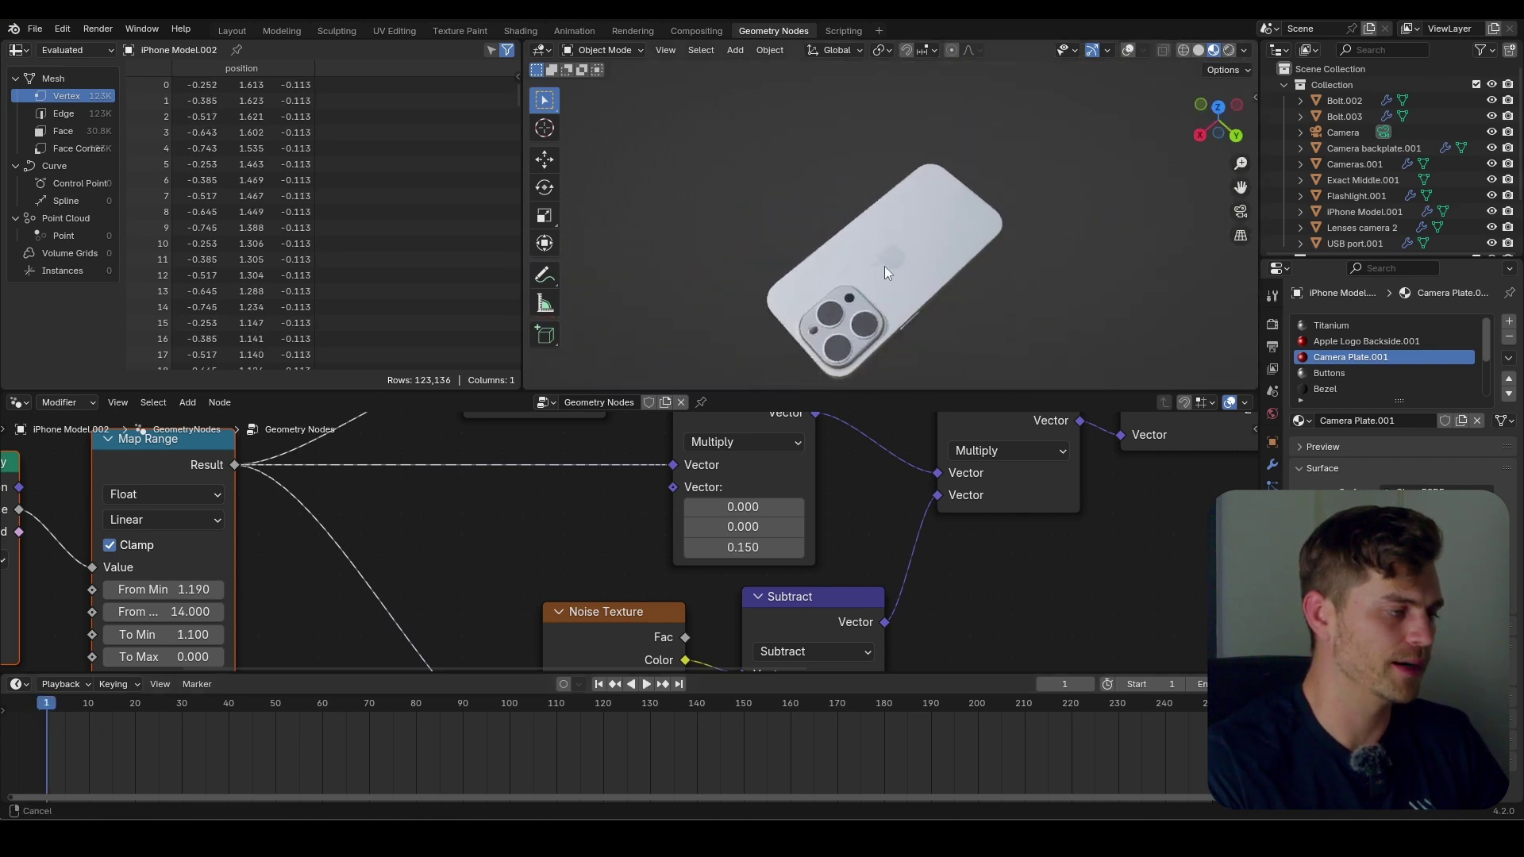
pyautogui.moveTo(884, 265)
pyautogui.mouseDown(button='middle')
pyautogui.moveTo(884, 289)
pyautogui.moveTo(903, 243)
pyautogui.mouseUp(button='middle')
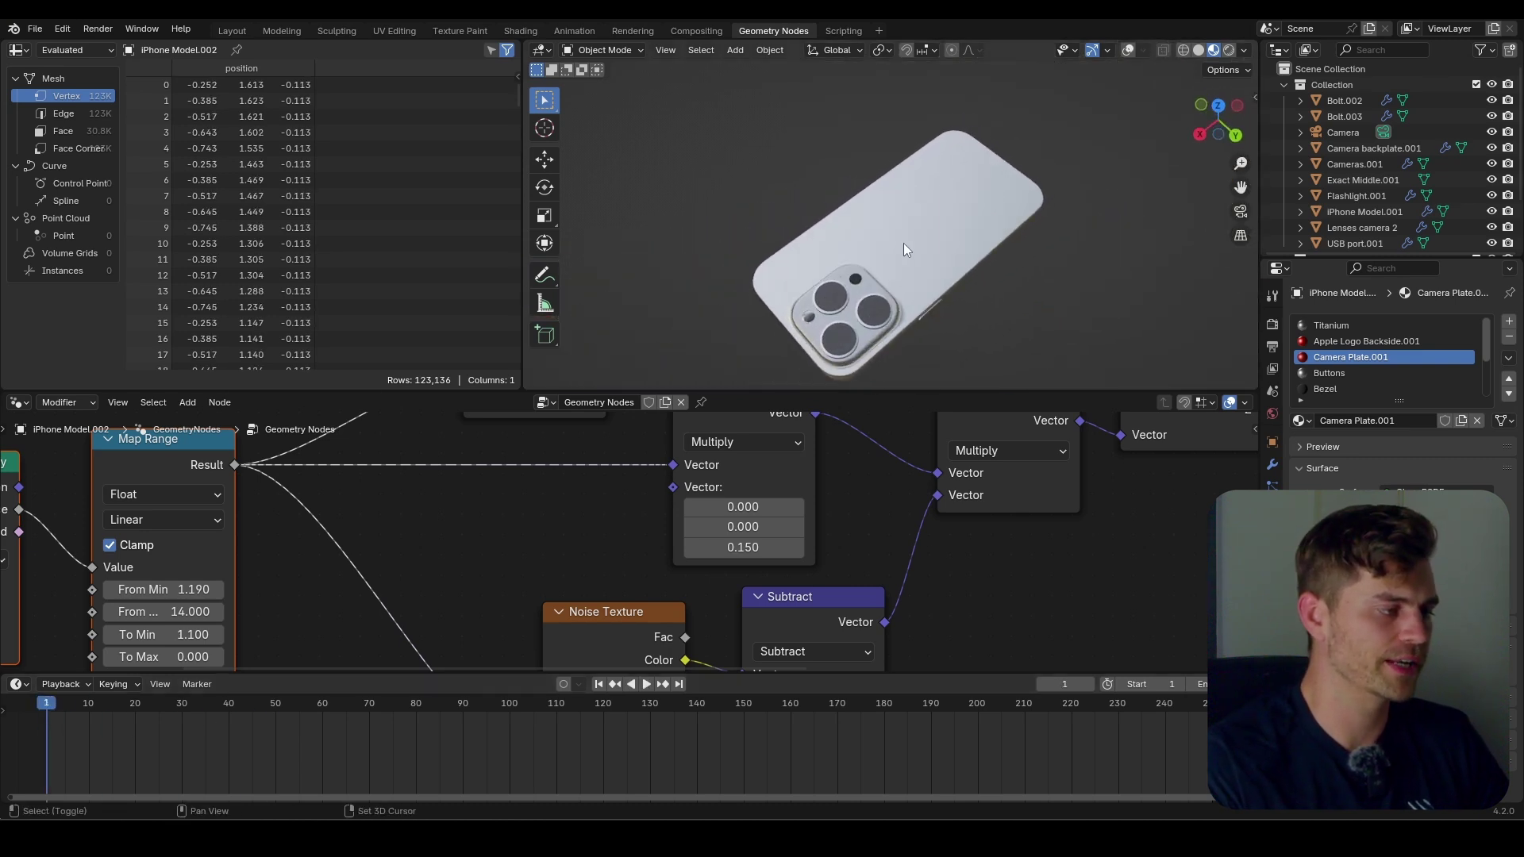
pyautogui.hotkey('shift', 'a')
pyautogui.moveTo(903, 243)
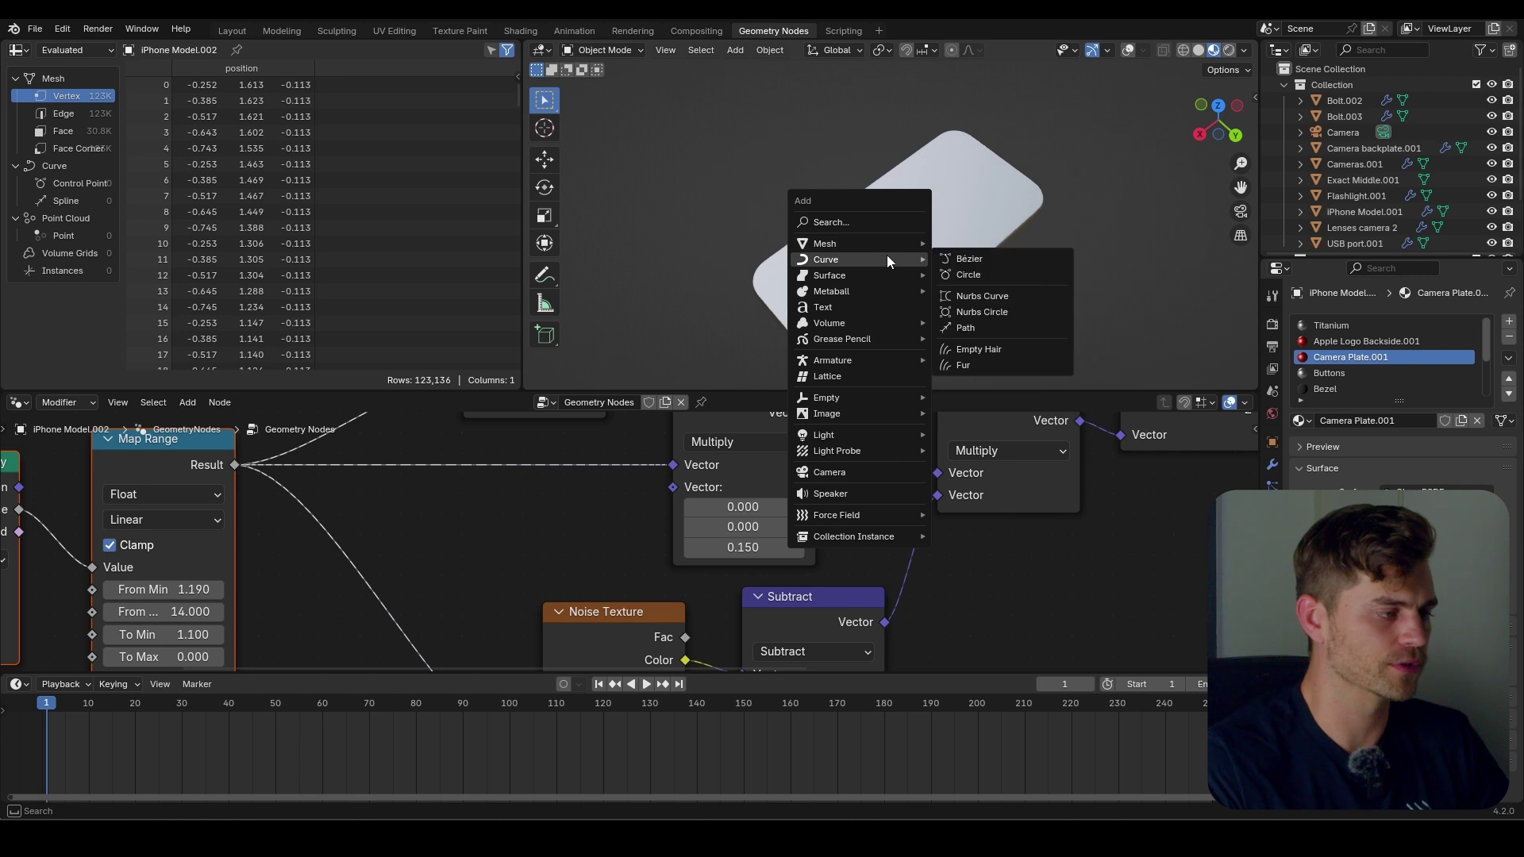
pyautogui.click(978, 275)
pyautogui.click(1128, 49)
pyautogui.scroll(-3, 990, 279)
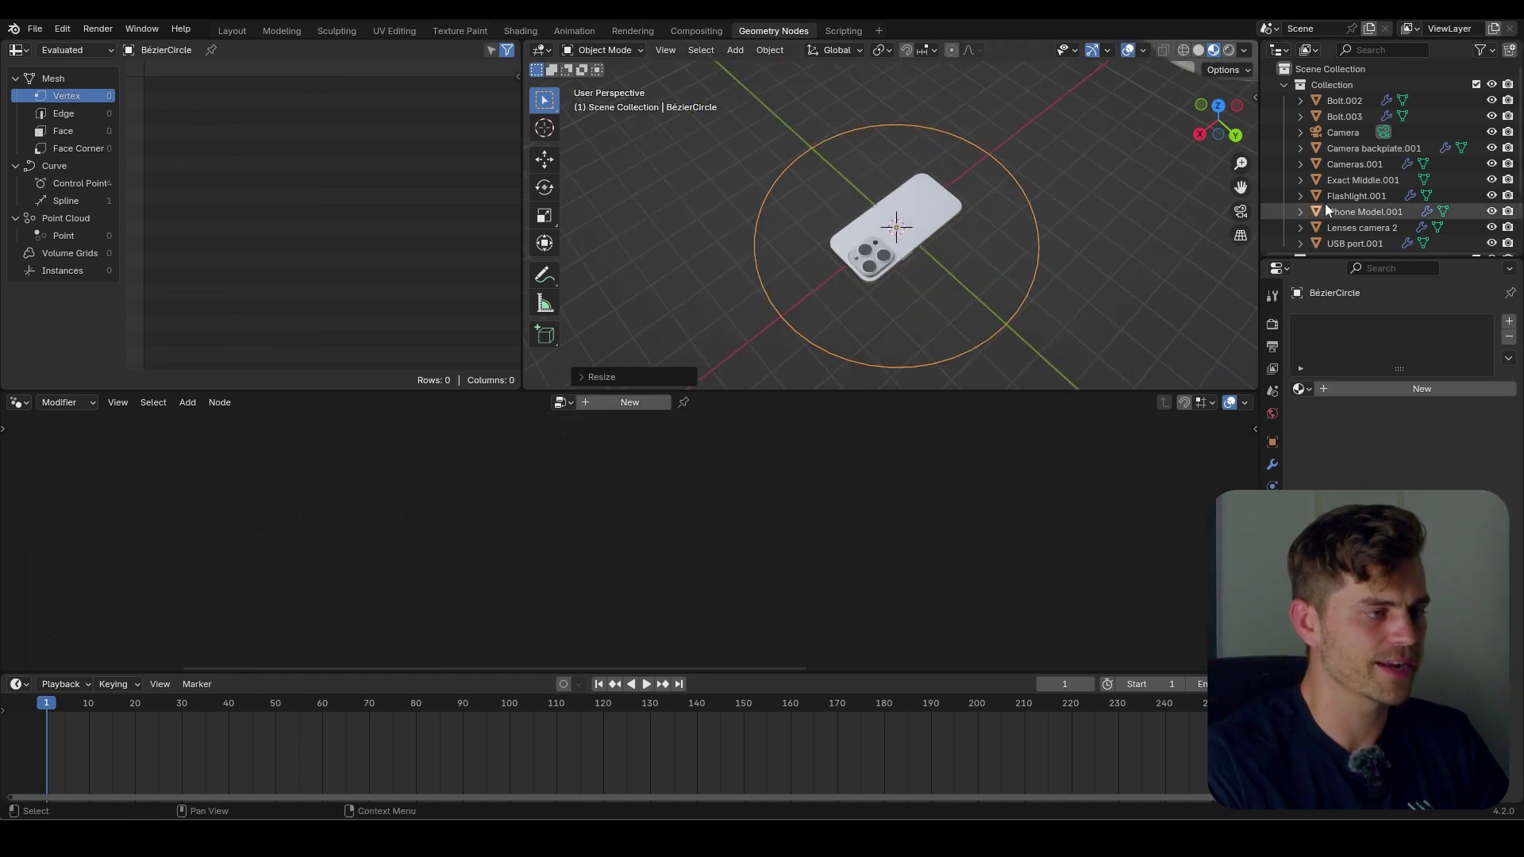
# Add a Follow Path constraint to the camera with the Bézier circle as its target.
pyautogui.click(1373, 135)
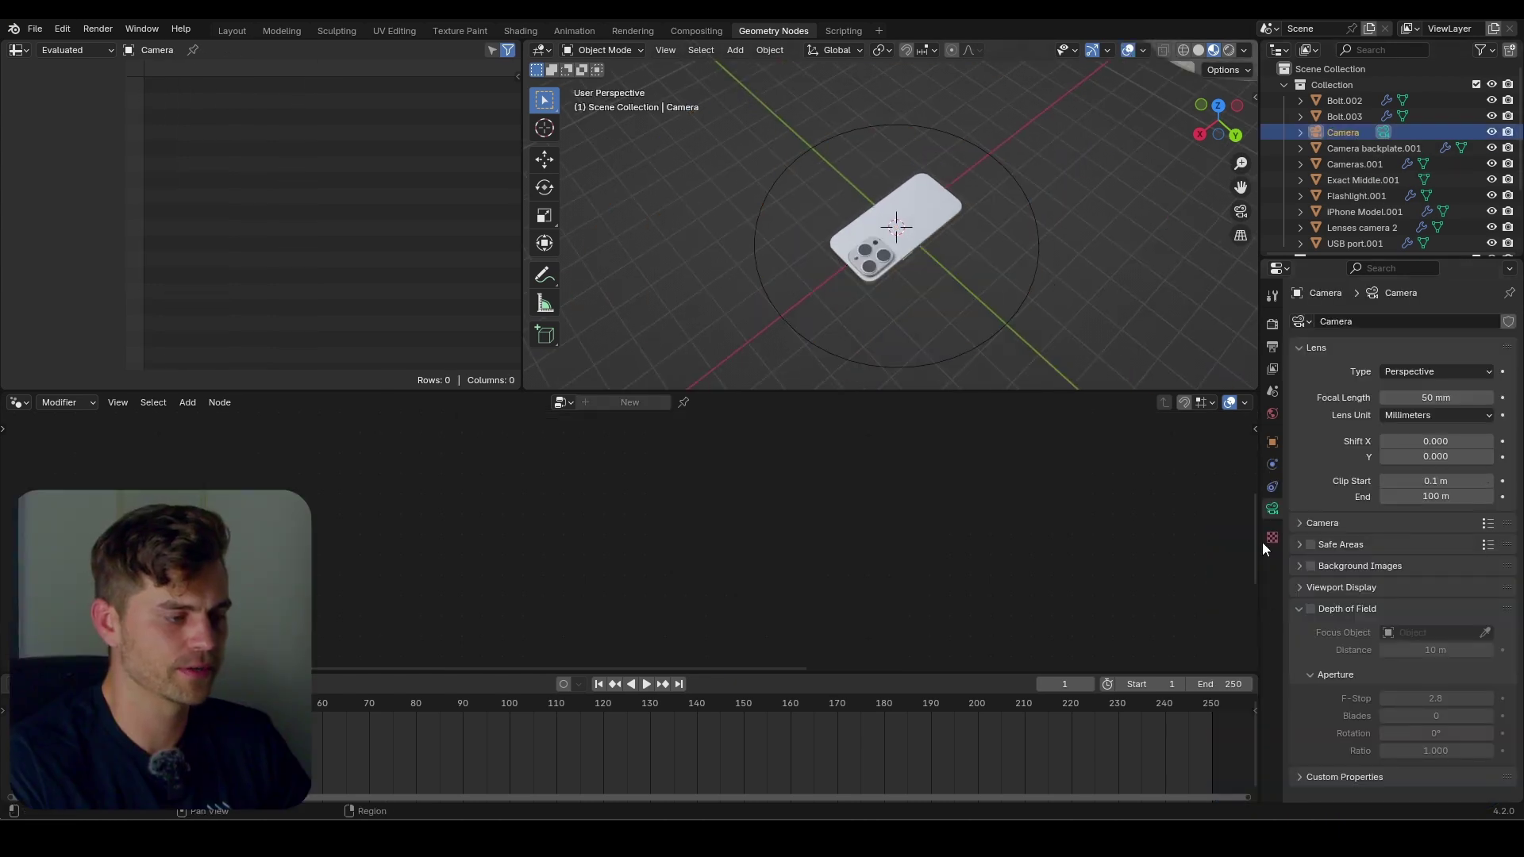
pyautogui.click(1272, 486)
pyautogui.click(1382, 322)
pyautogui.click(1462, 440)
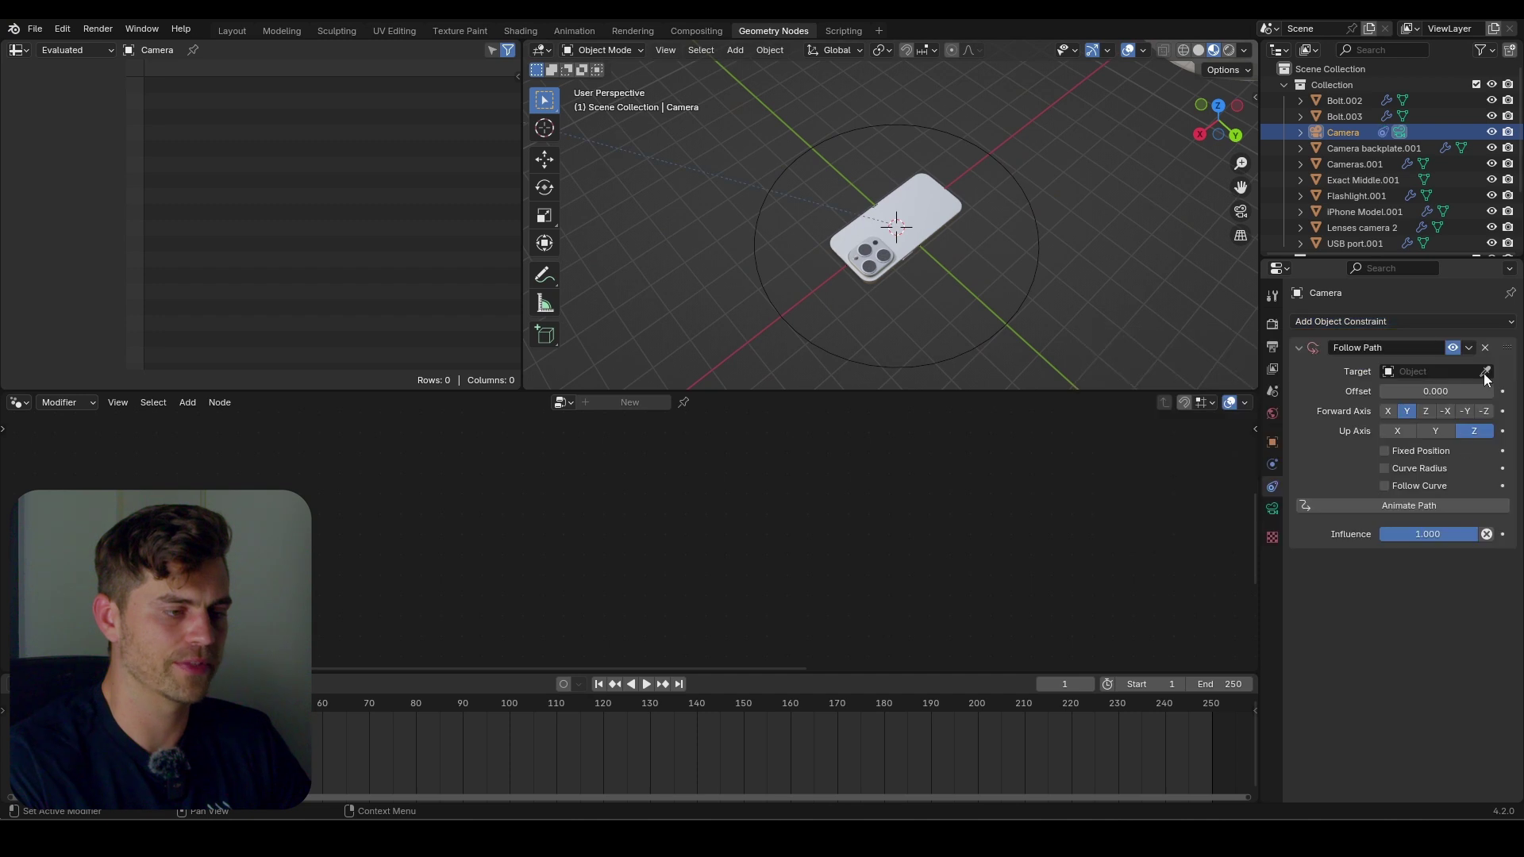
pyautogui.click(1484, 372)
pyautogui.click(1003, 165)
# Set the camera's X, Y and Z location to 0 m so it sits on the circle path.
pyautogui.press('n')
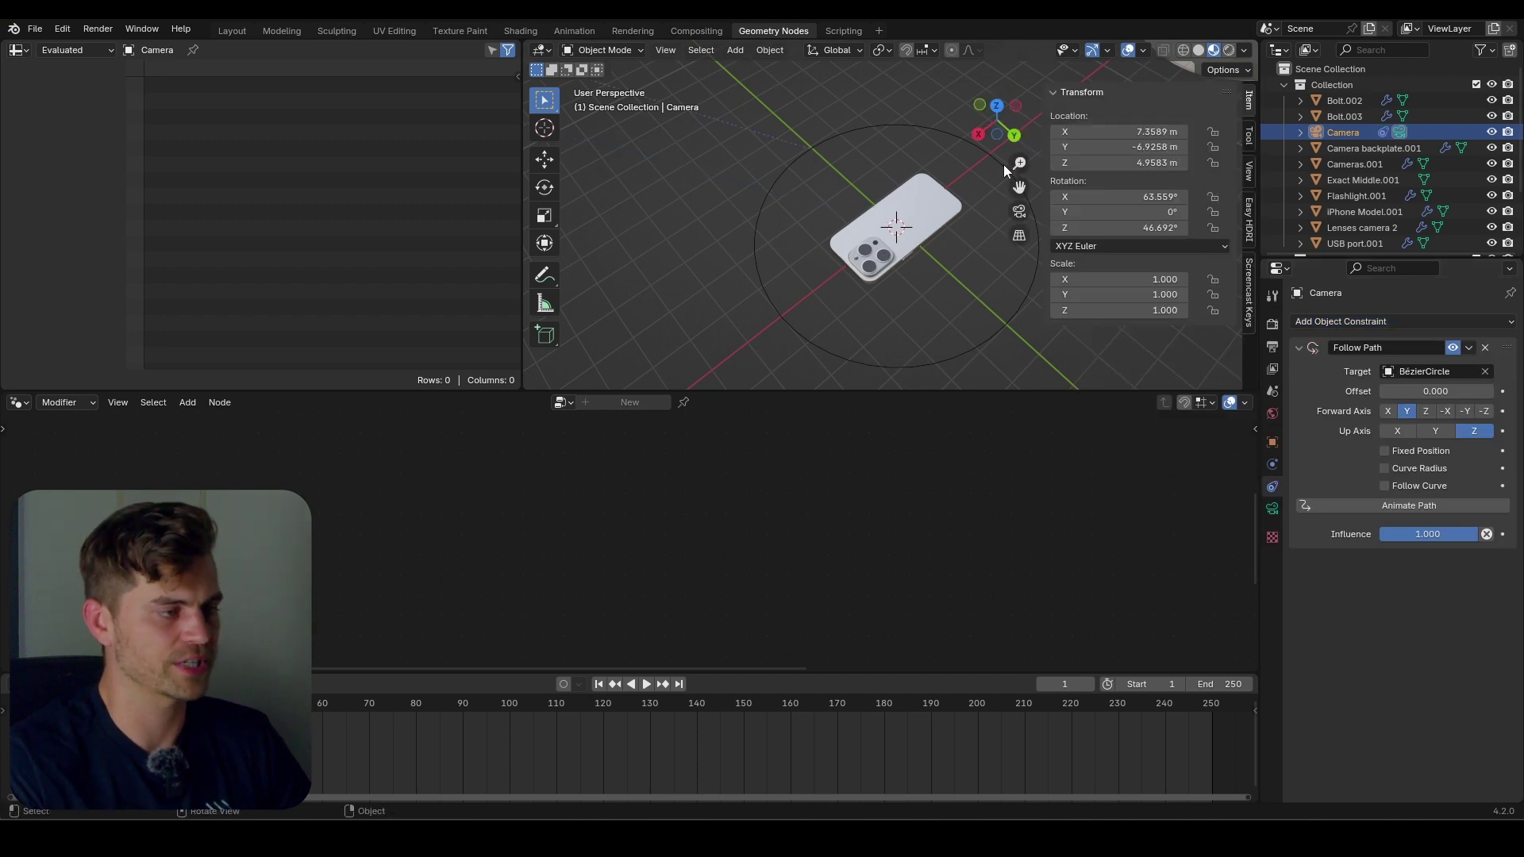
pyautogui.moveTo(1149, 132); pyautogui.dragTo(1149, 163)
pyautogui.write('0')
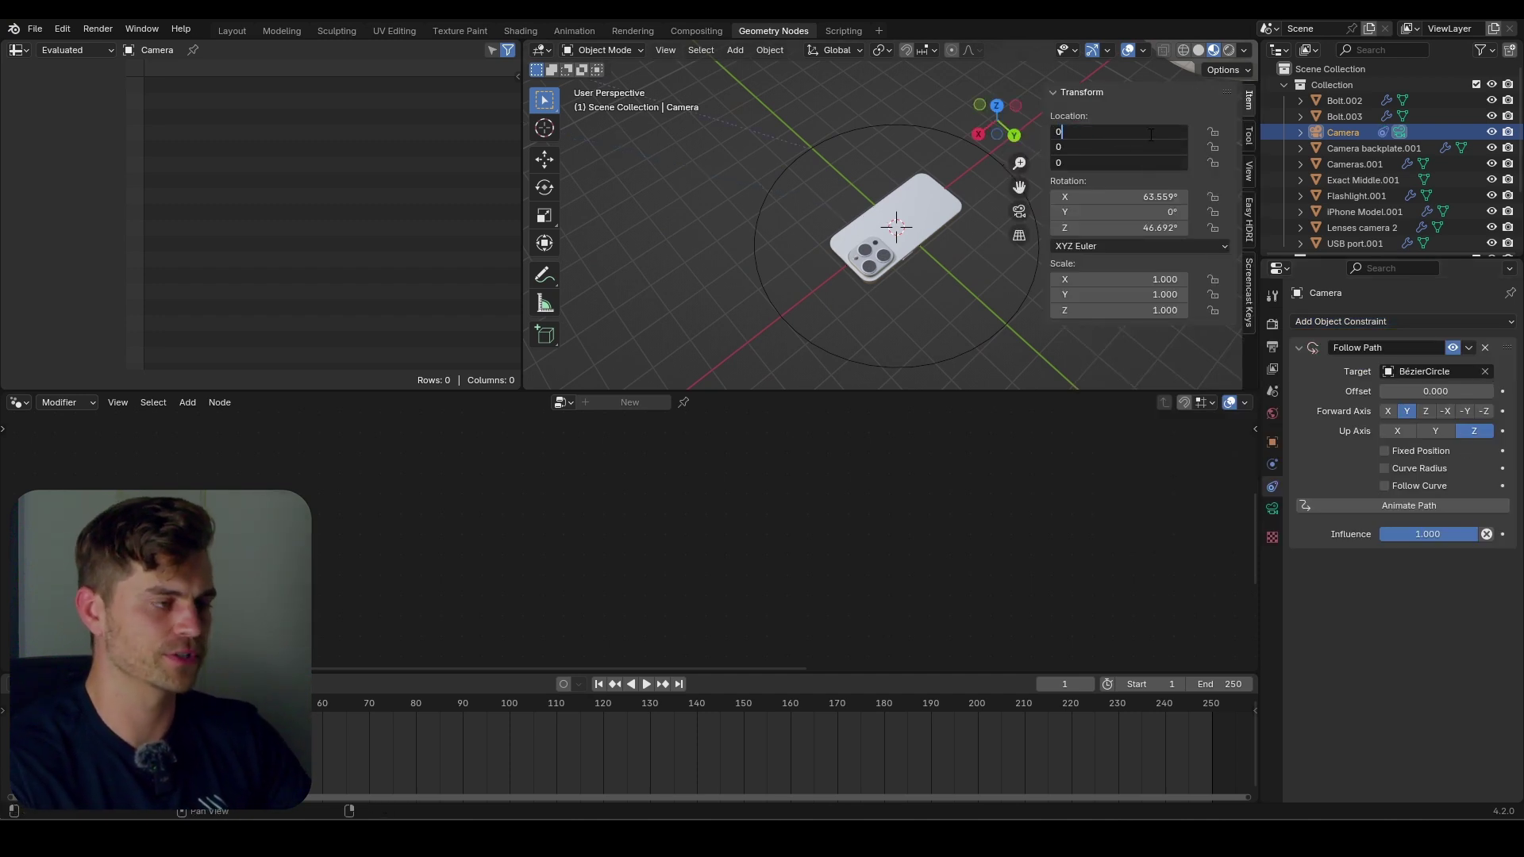
pyautogui.press('Return')
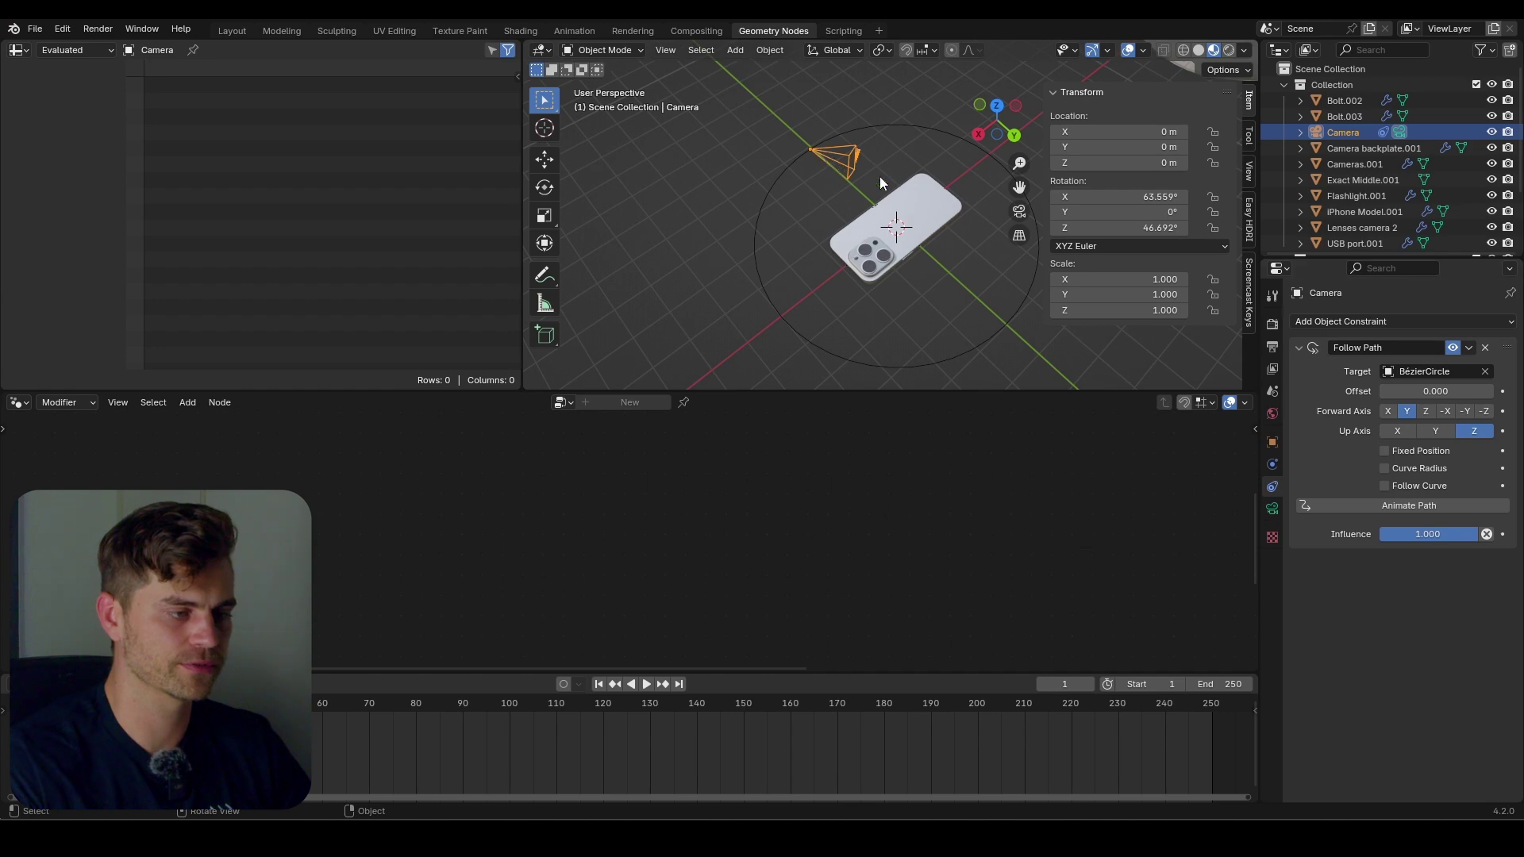
# Add a Track To constraint to the camera, target it at a new sphere empty, and look through the camera.
pyautogui.click(1397, 321)
pyautogui.click(1391, 419)
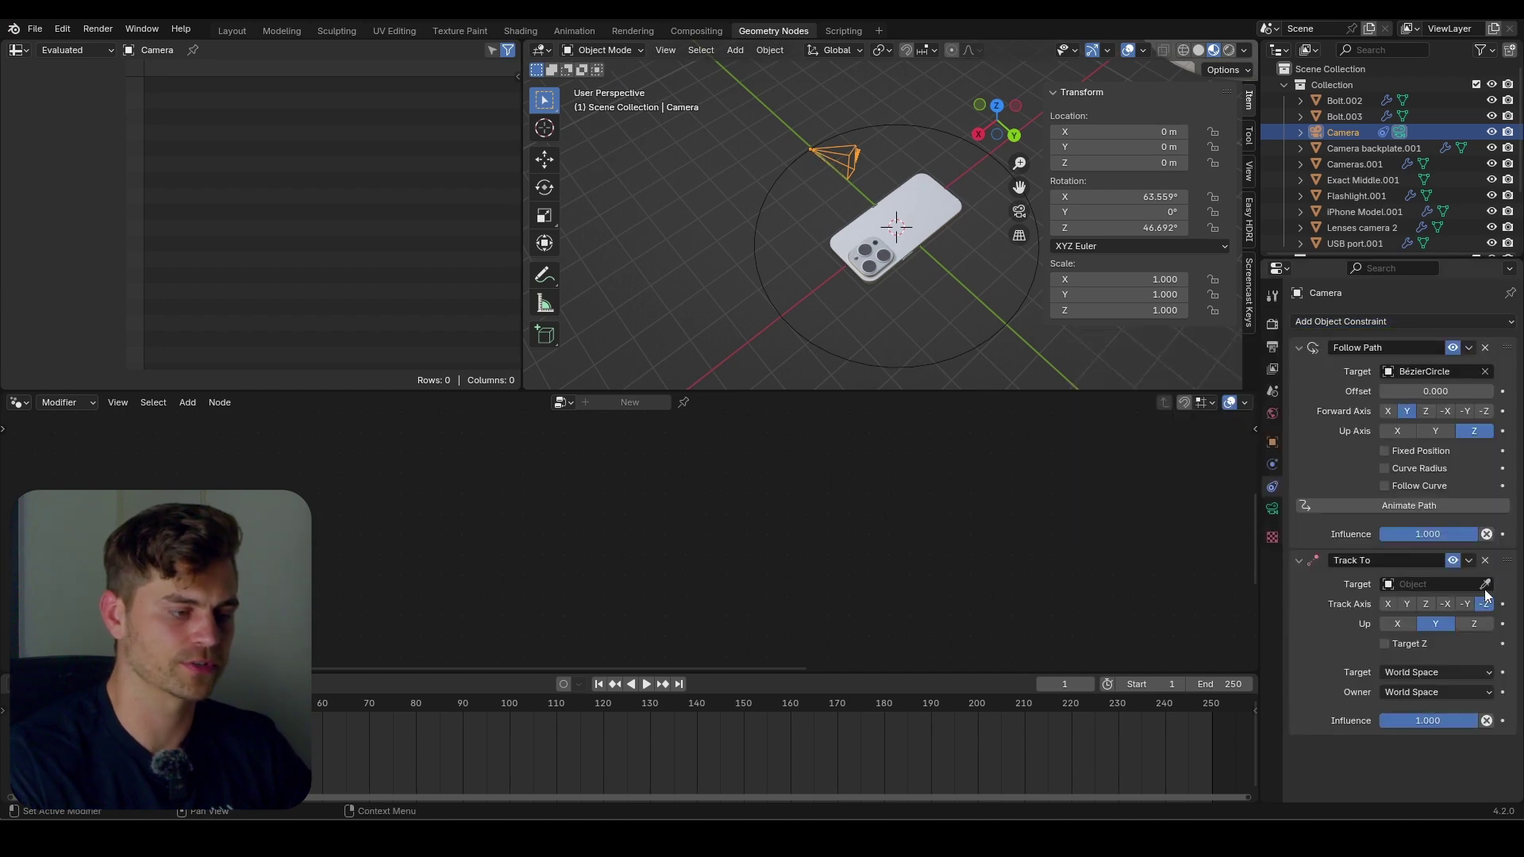
pyautogui.hotkey('shift', 'a')
pyautogui.moveTo(849, 367)
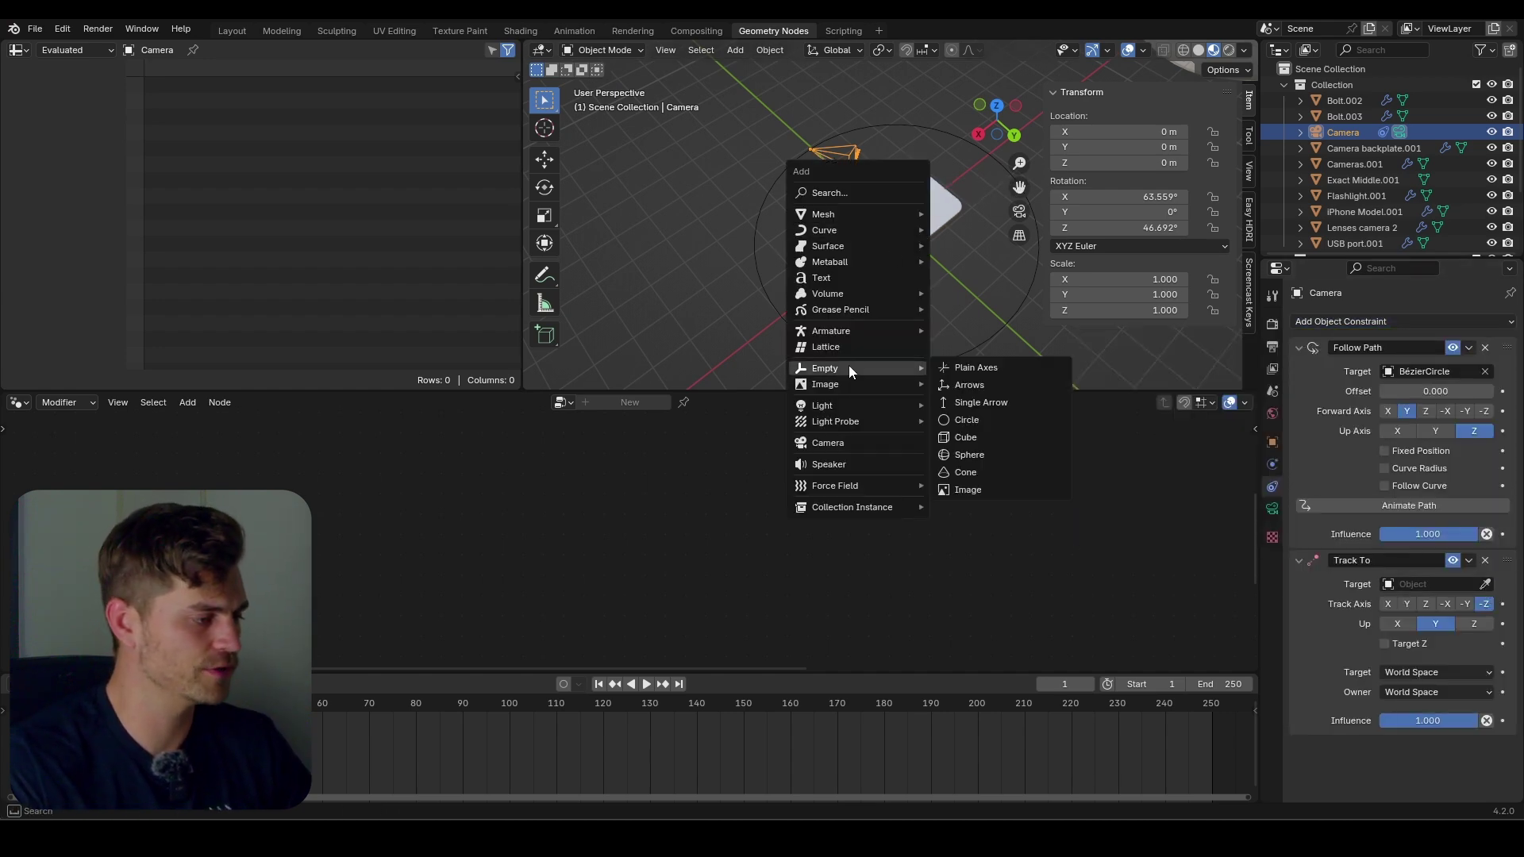
pyautogui.click(1010, 454)
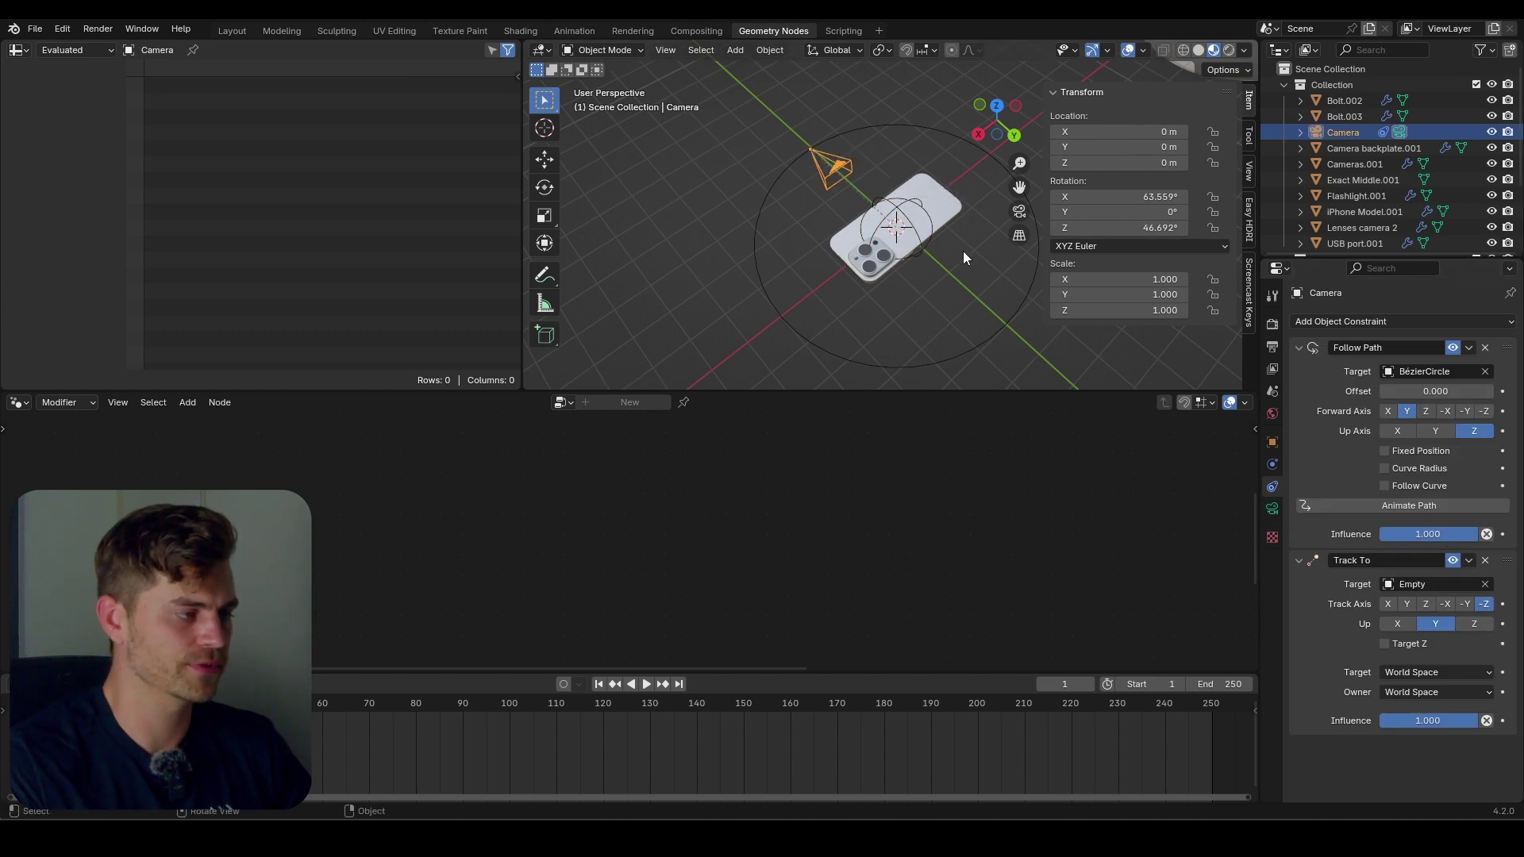
pyautogui.press('KP_0')
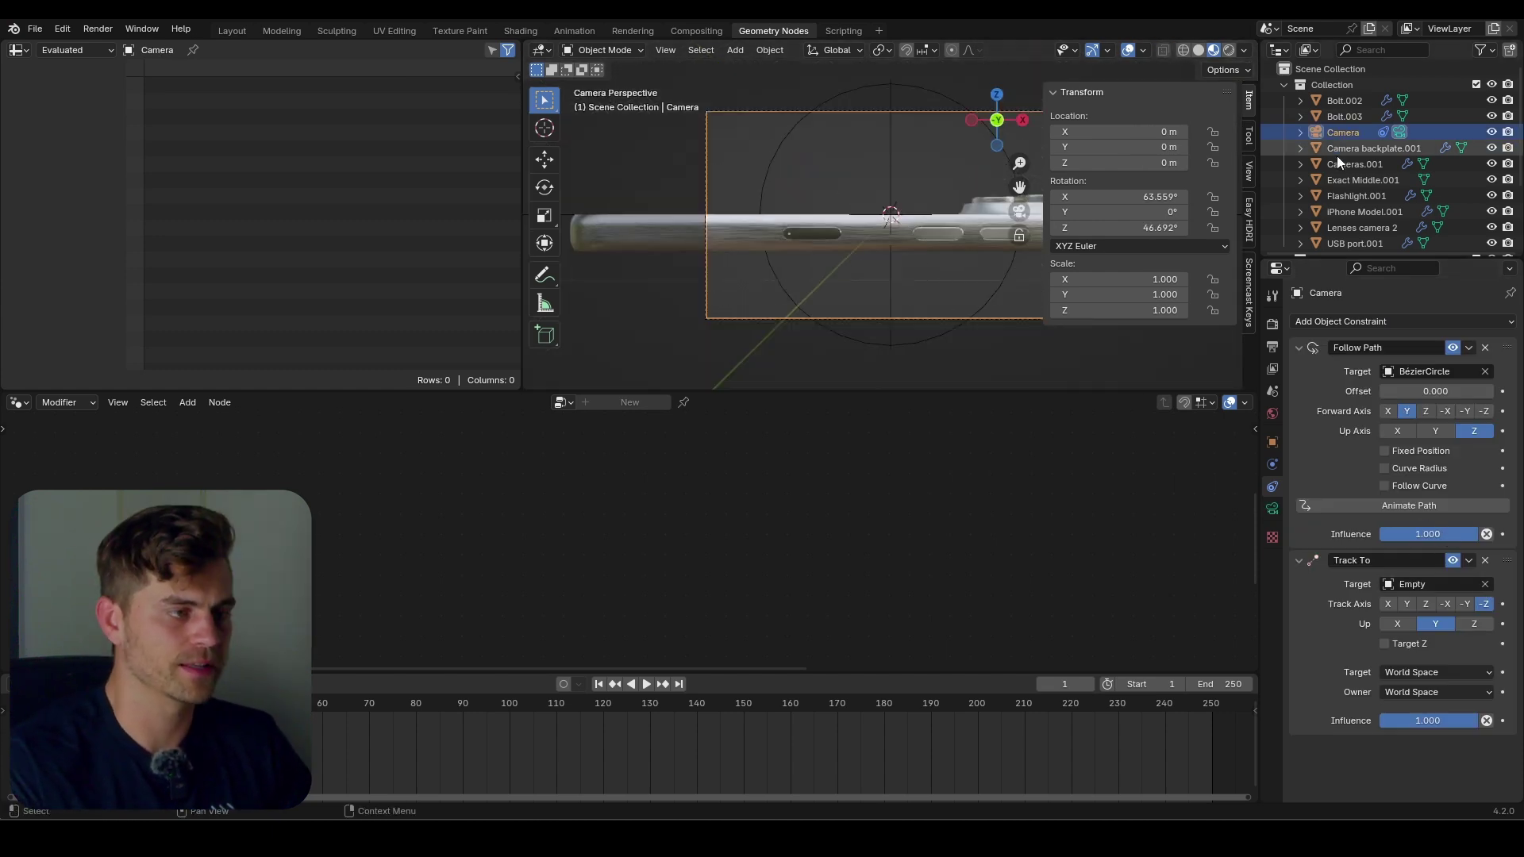
# Rotate the Bézier circle about Z to about -250.16° and scale it up to about 4.555.
pyautogui.scroll(-5, 1347, 198)
pyautogui.click(1349, 225)
pyautogui.press('r')
pyautogui.press('z')
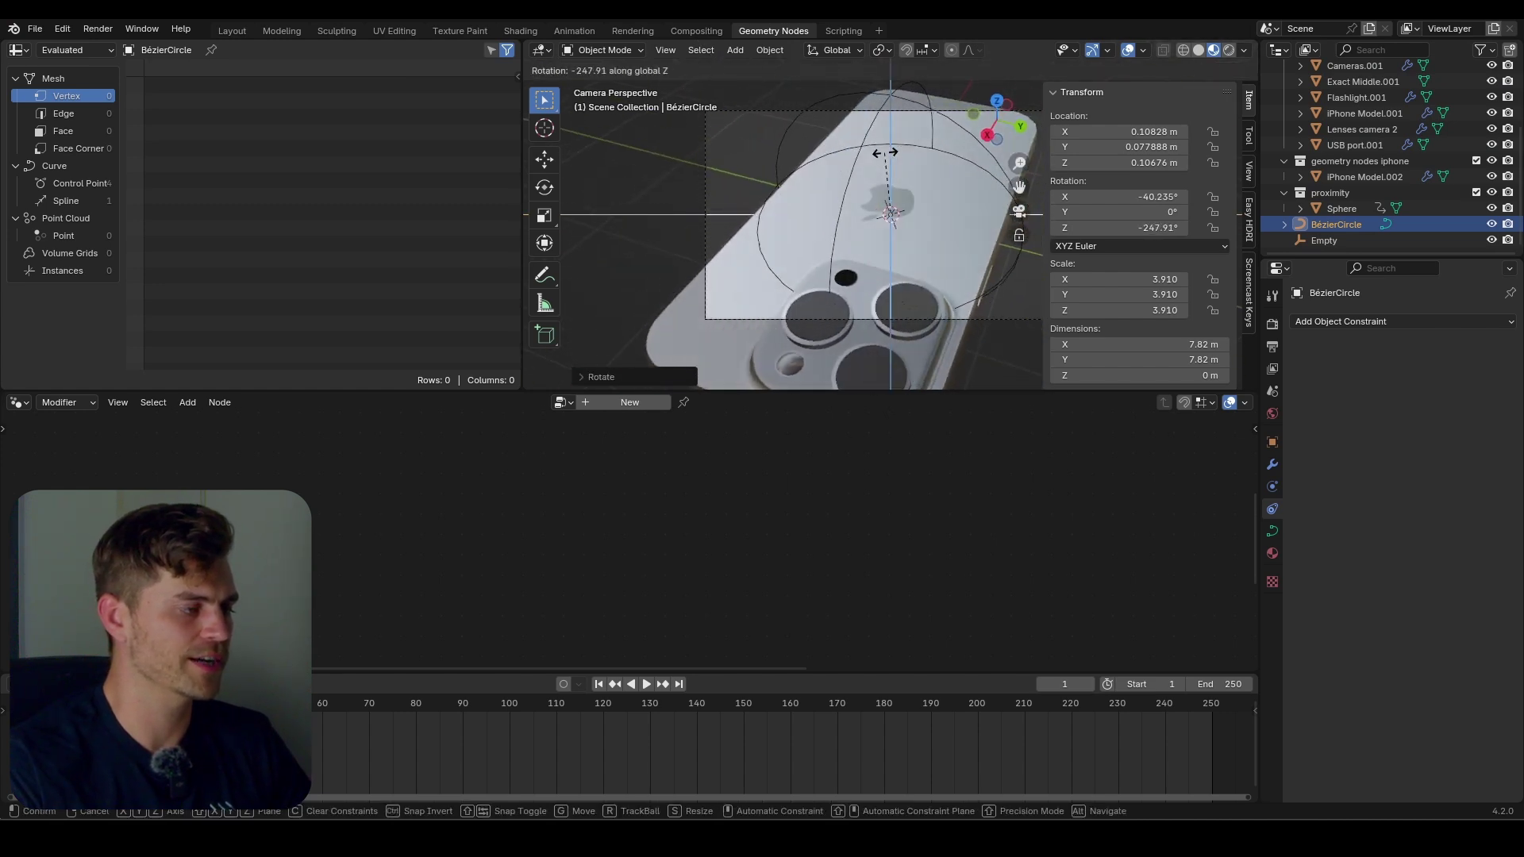
pyautogui.click(943, 222)
pyautogui.press('s')
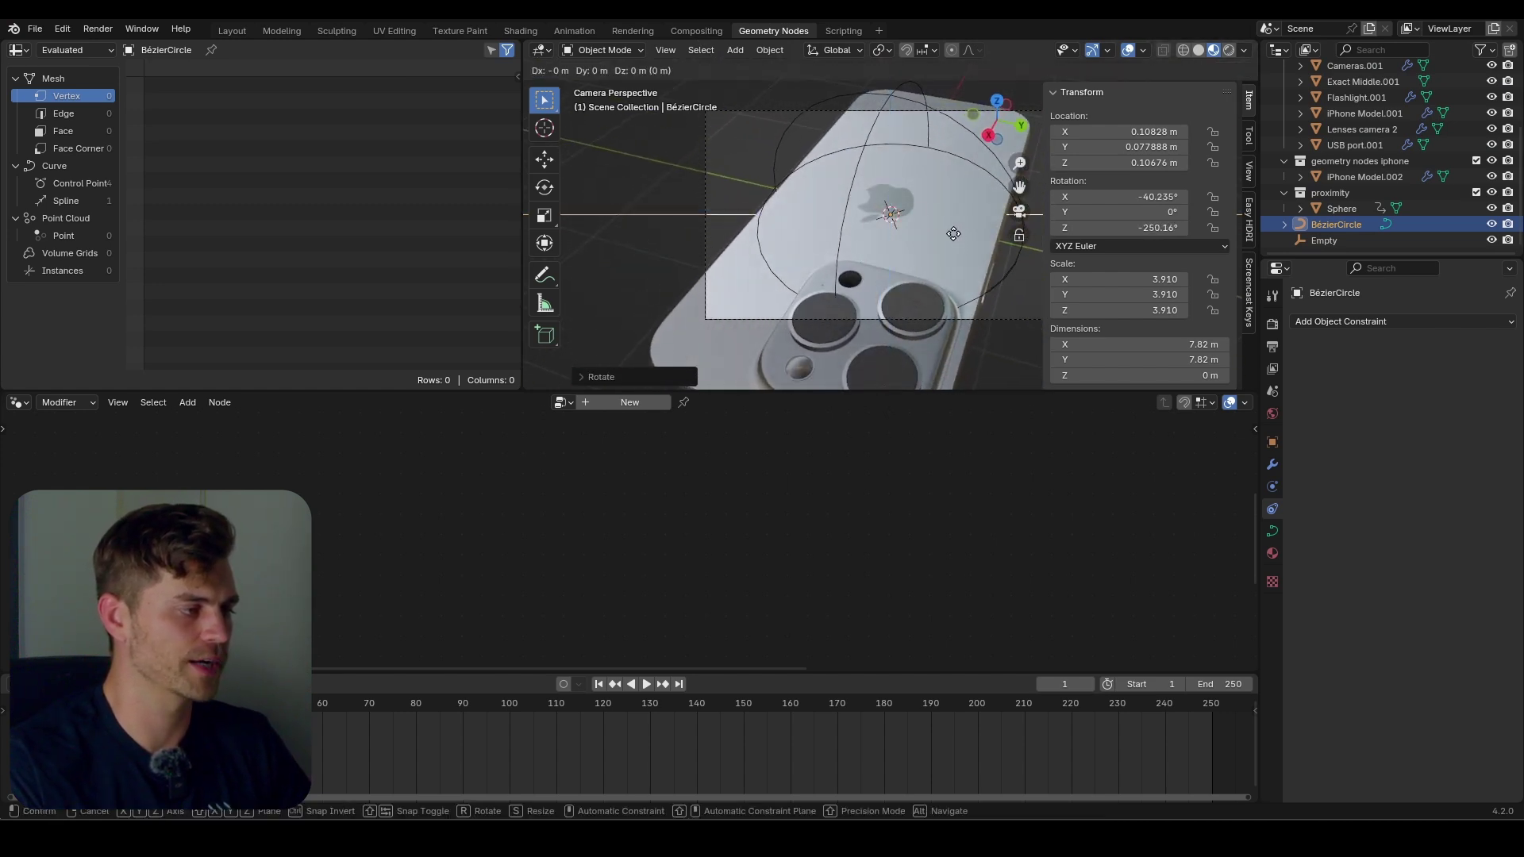
pyautogui.click(984, 259)
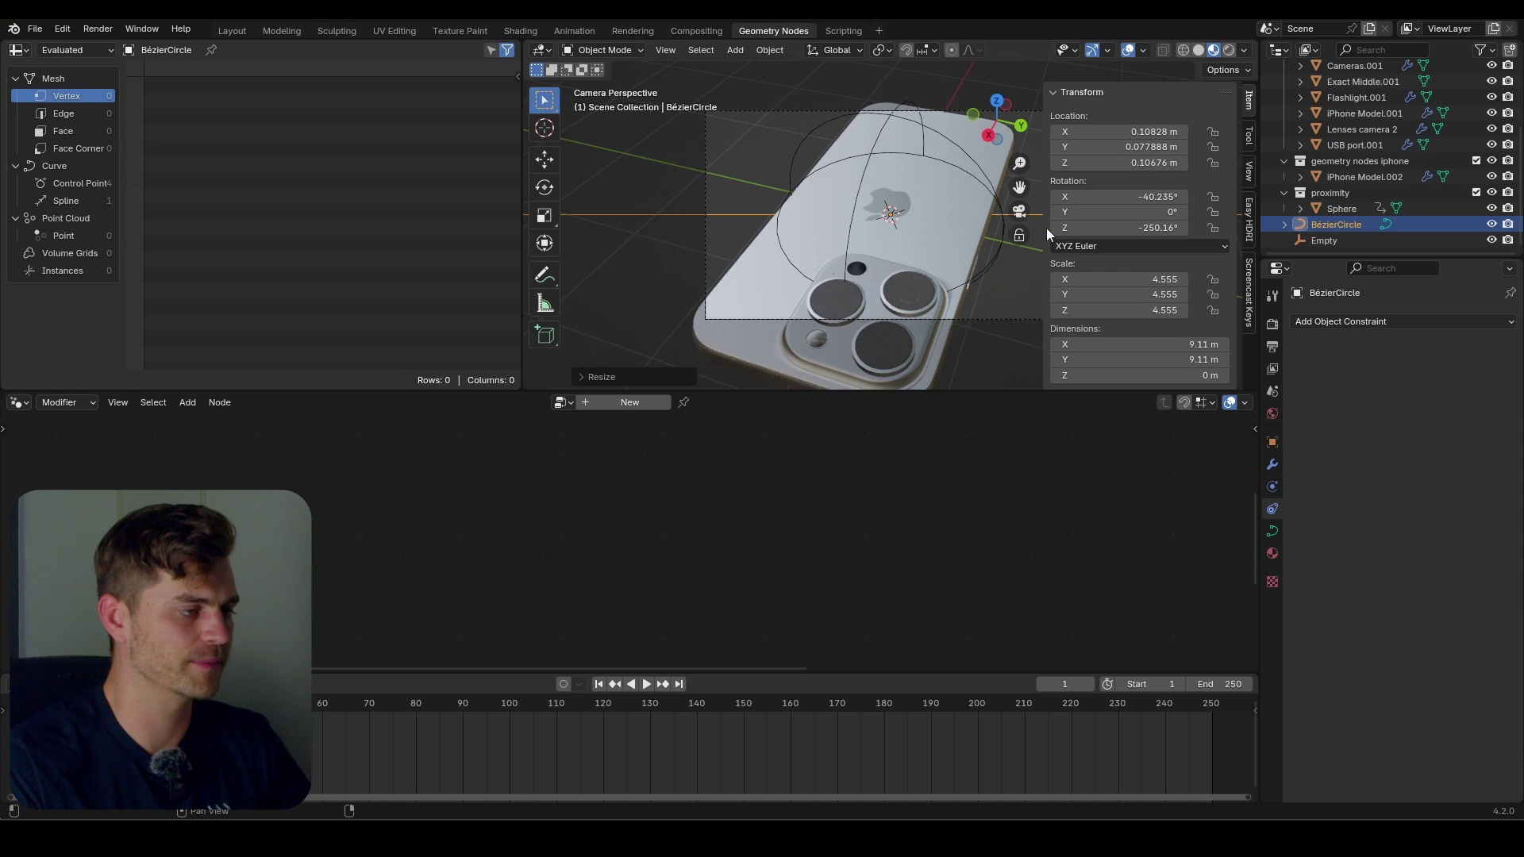
# Hide the transform sidebar, rotate the Bézier circle further about Z for the opening view, and keyframe it at frame 1.
pyautogui.press('n')
pyautogui.press('r')
pyautogui.press('z')
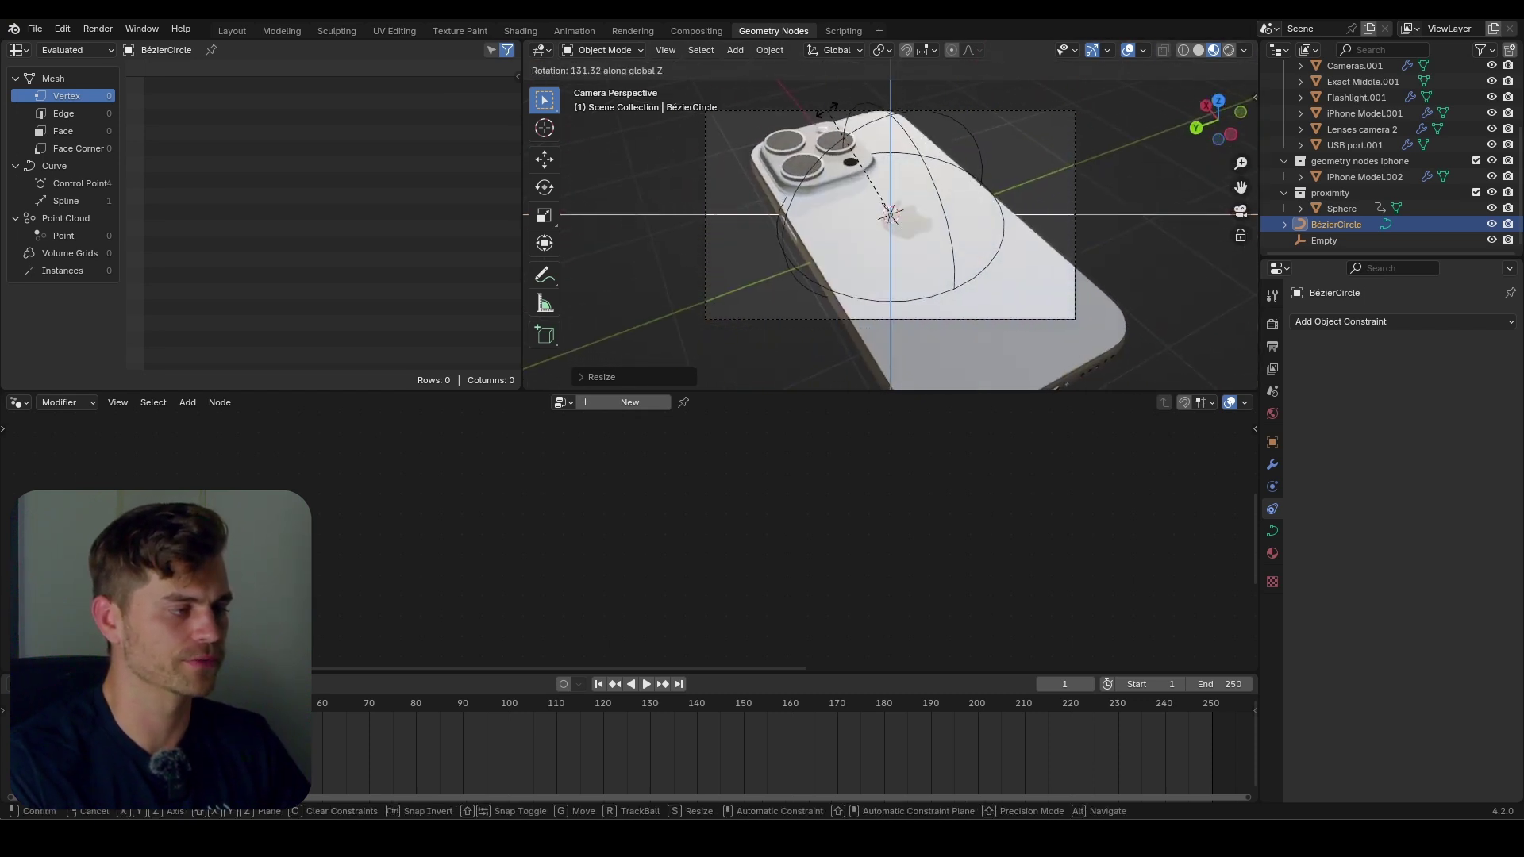
pyautogui.click(989, 220)
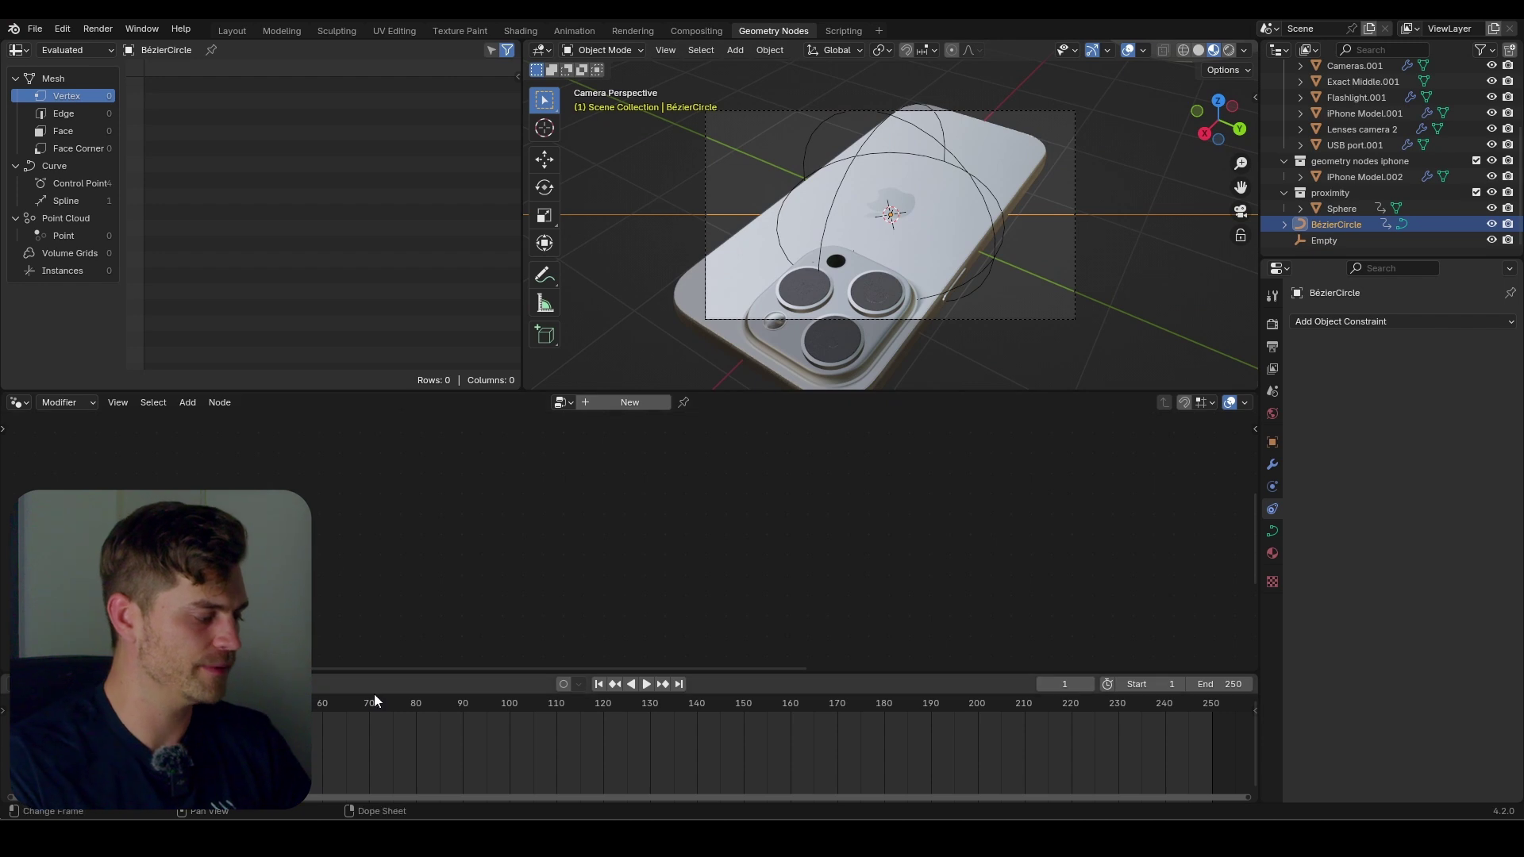
# Go to frame 100, rotate the Bézier circle about the Z axis and keyframe its transform.
pyautogui.press('space')
pyautogui.moveTo(375, 700); pyautogui.dragTo(514, 709)
pyautogui.press('r')
pyautogui.press('z')
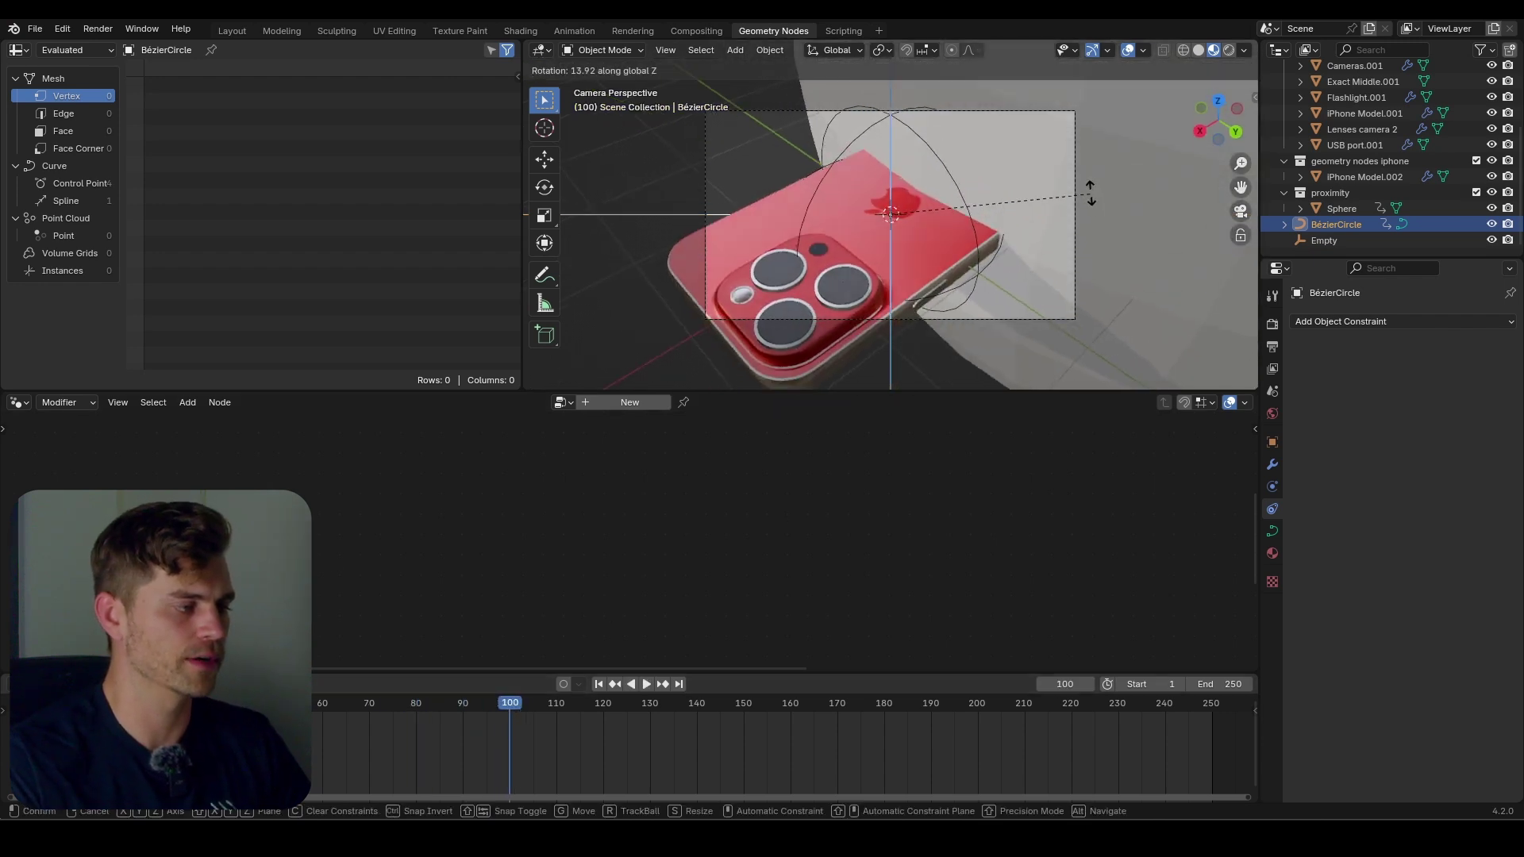
pyautogui.click(891, 336)
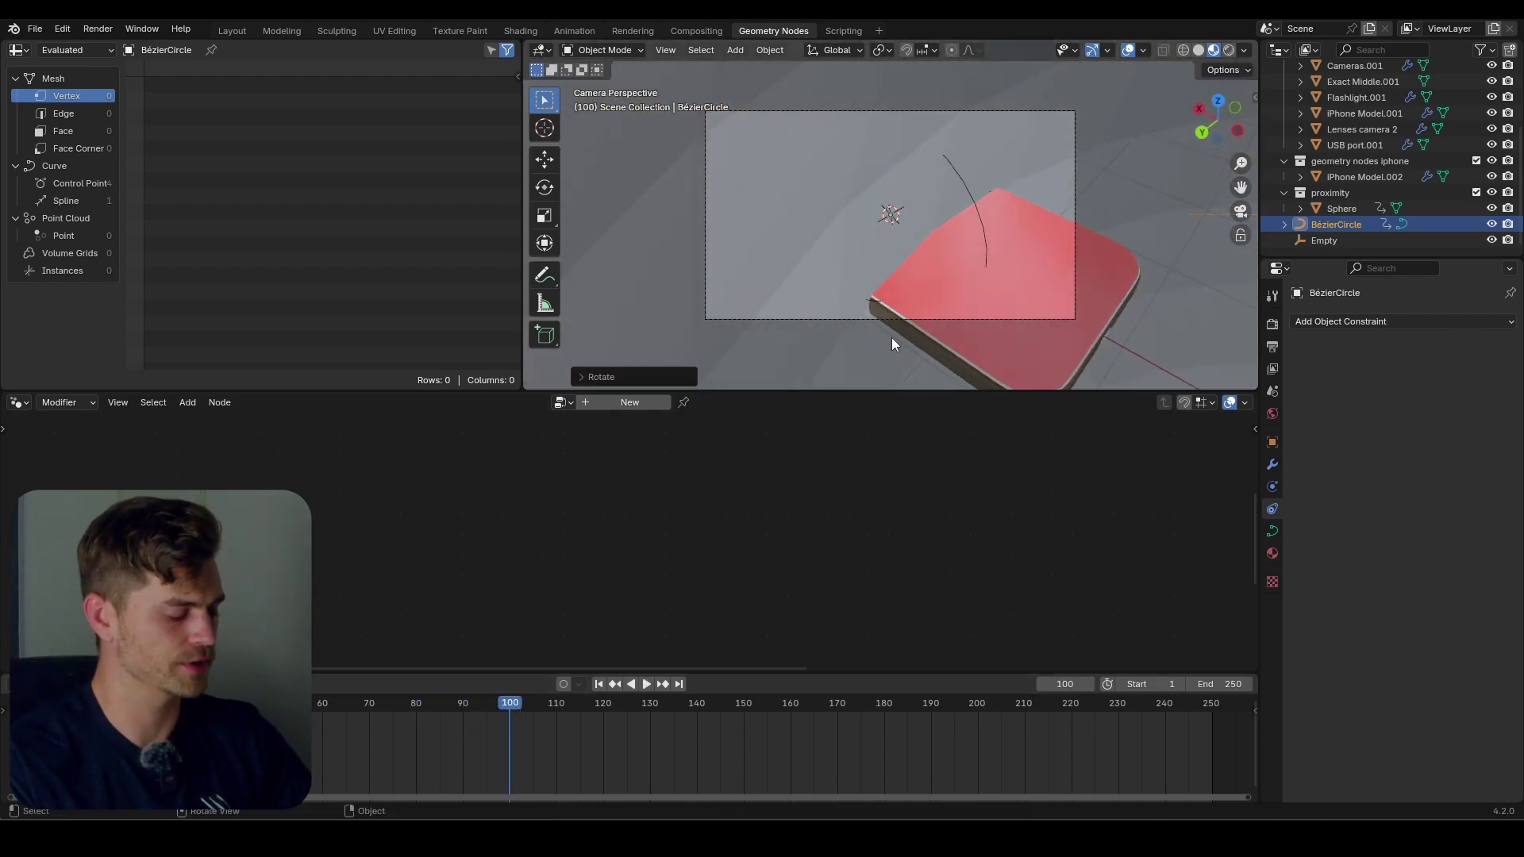
pyautogui.press('i')
# Display the proximity sphere as an outline only, disable its render and camera ray visibility, and look through the camera.
pyautogui.click(917, 170)
pyautogui.moveTo(917, 170); pyautogui.dragTo(1006, 225, button='middle')
pyautogui.scroll(-5, 1007, 231)
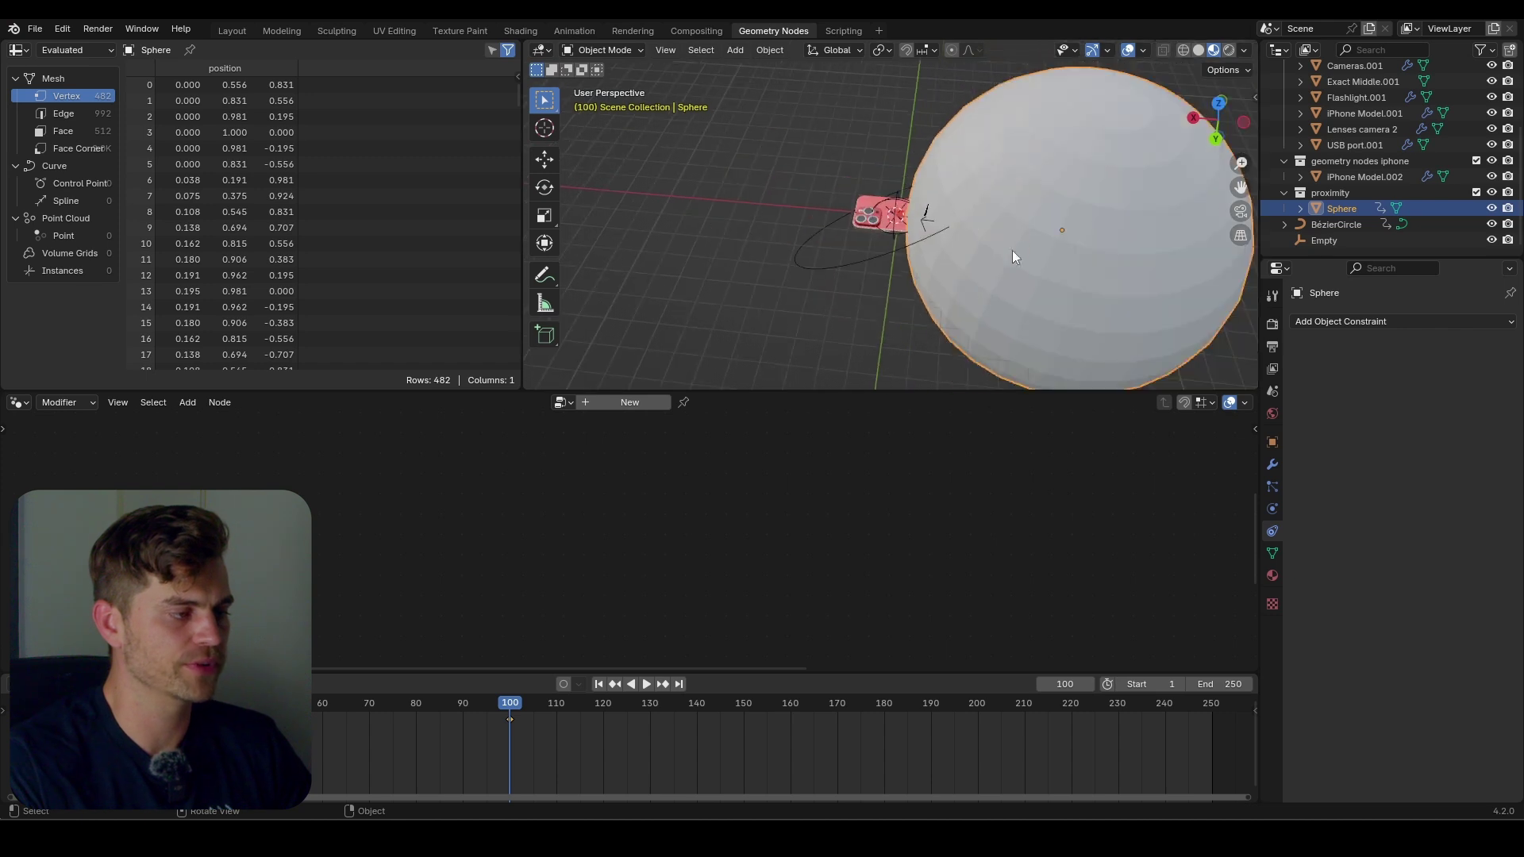
pyautogui.click(1272, 442)
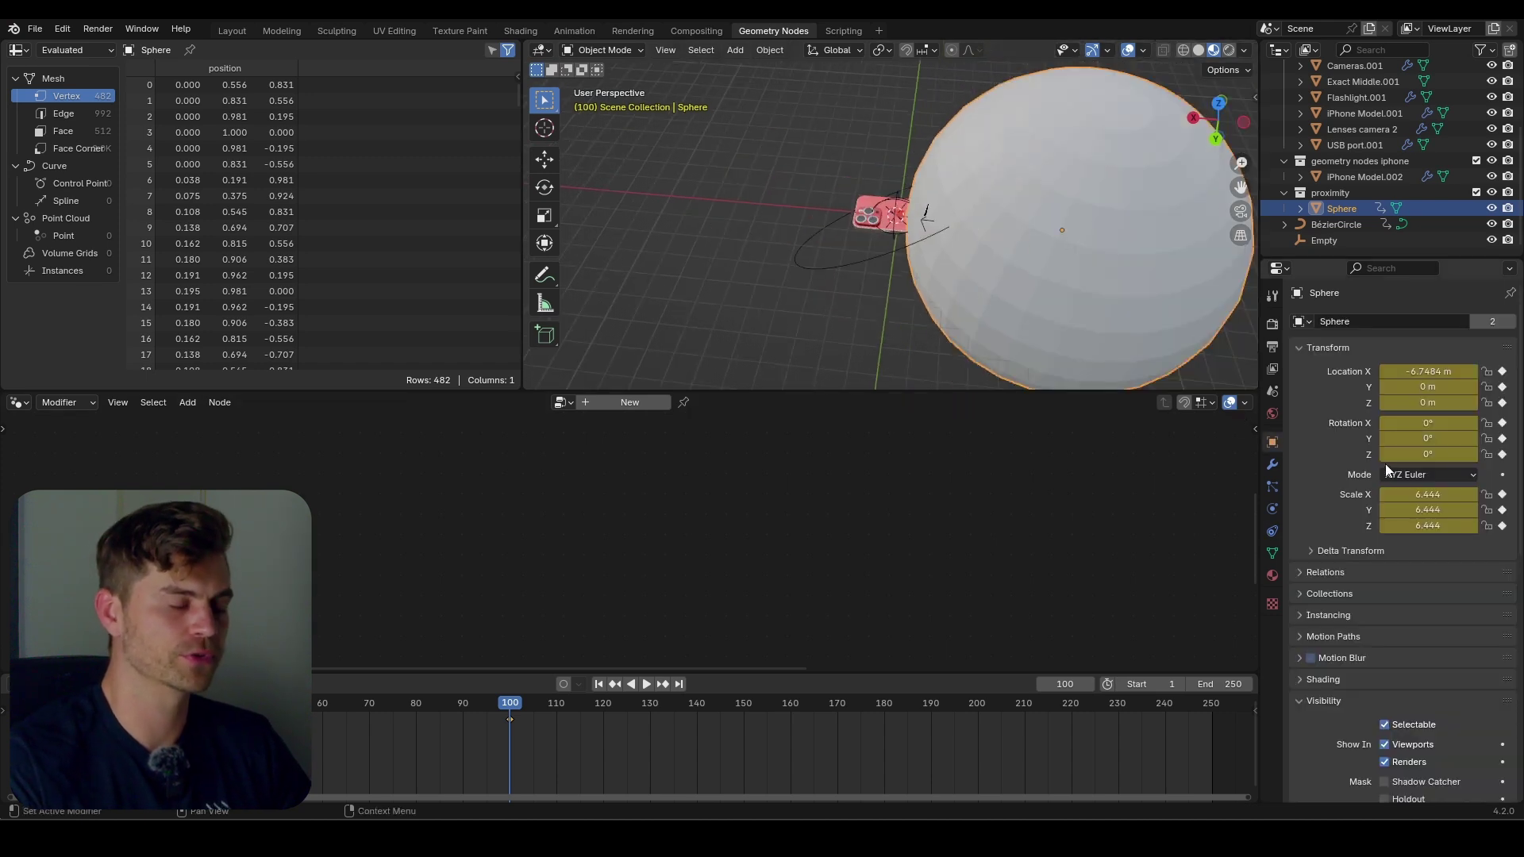
pyautogui.scroll(-5, 1382, 565)
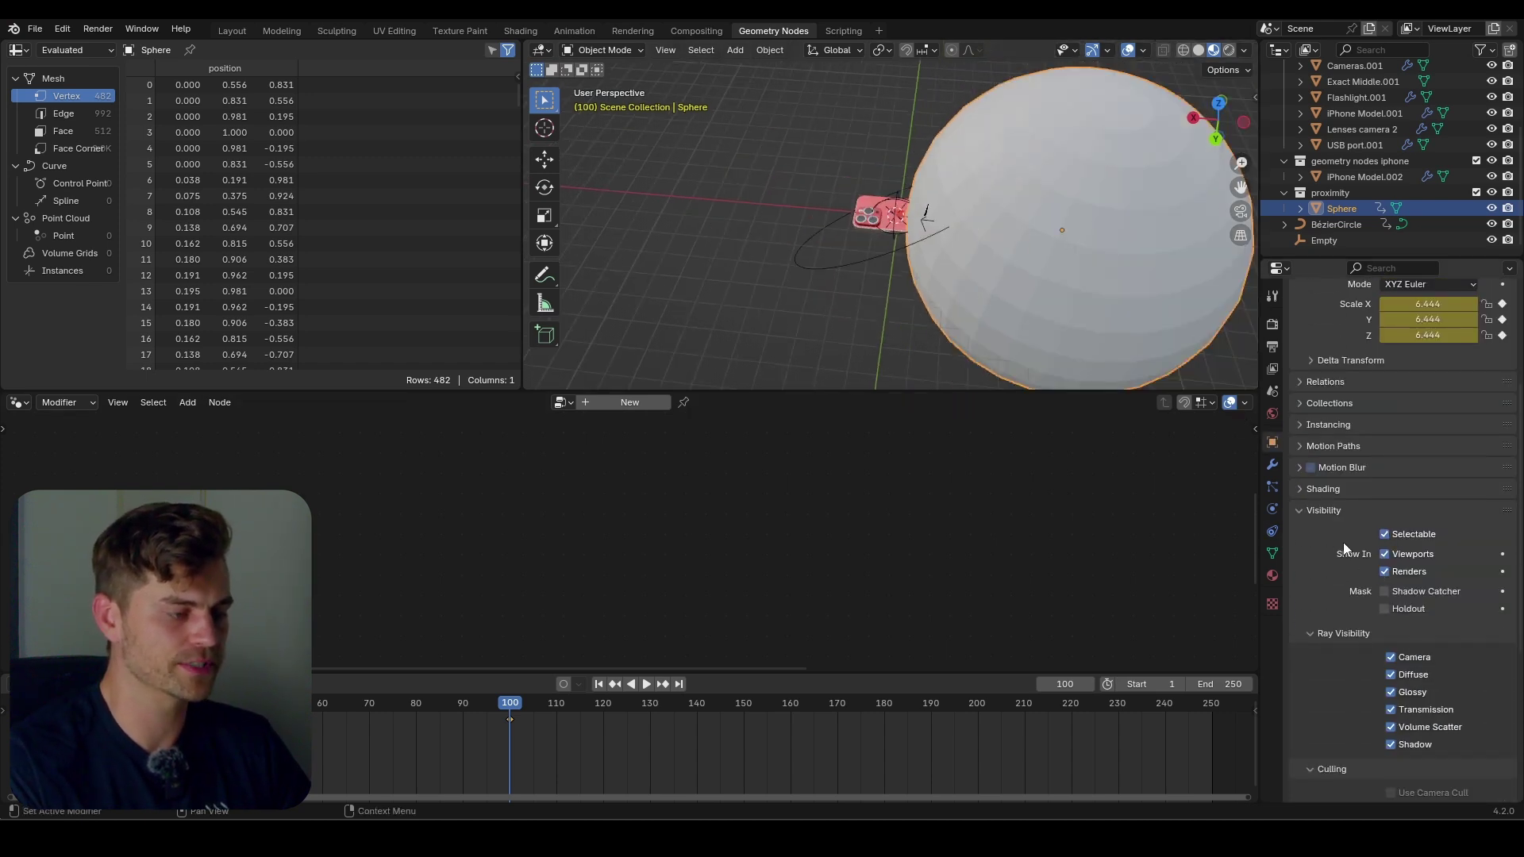
pyautogui.click(1390, 657)
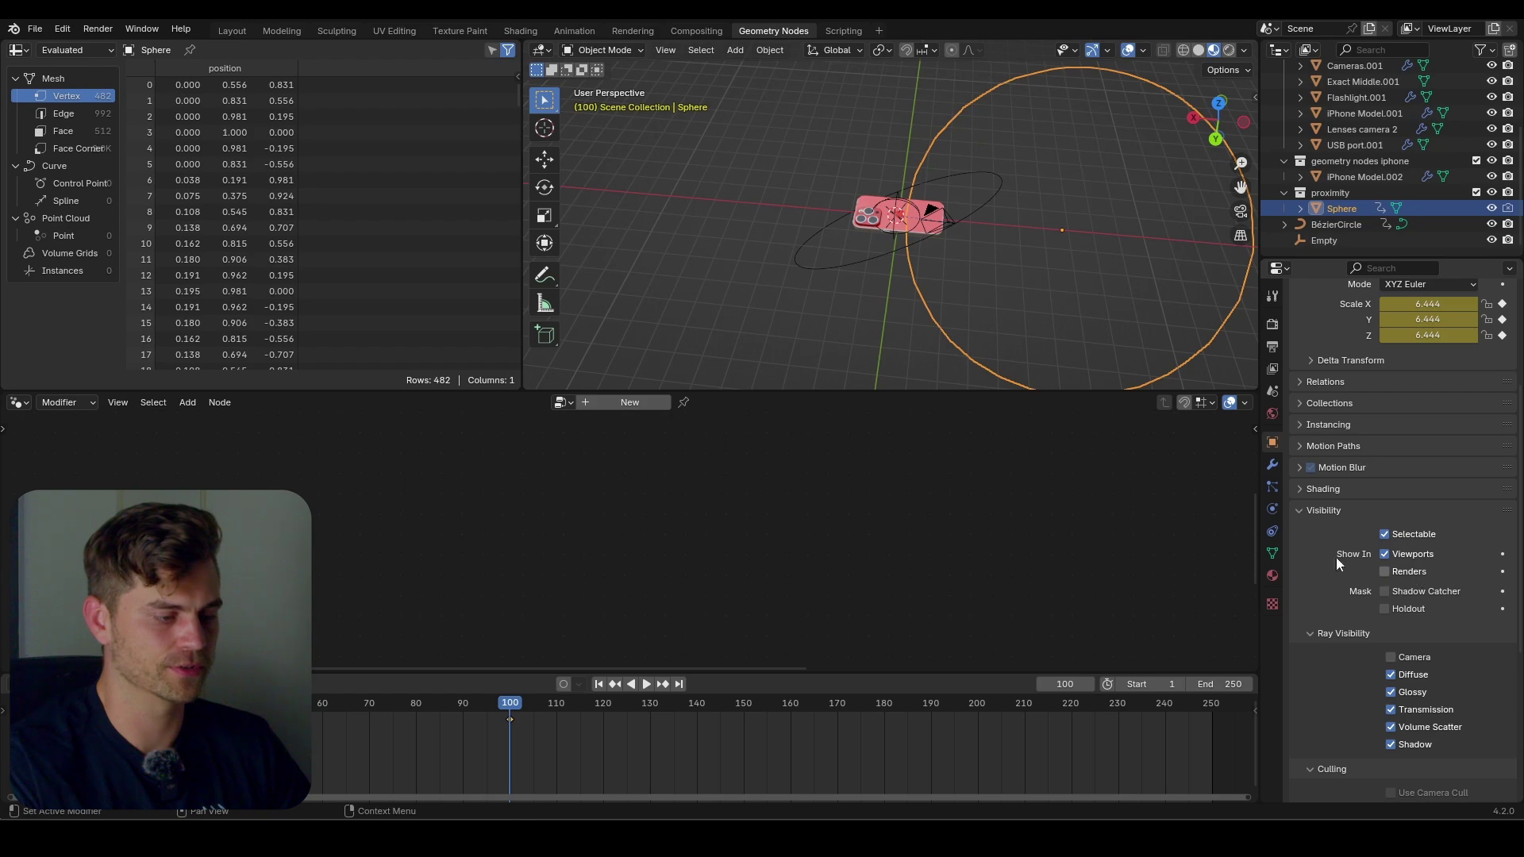
pyautogui.press('KP_0')
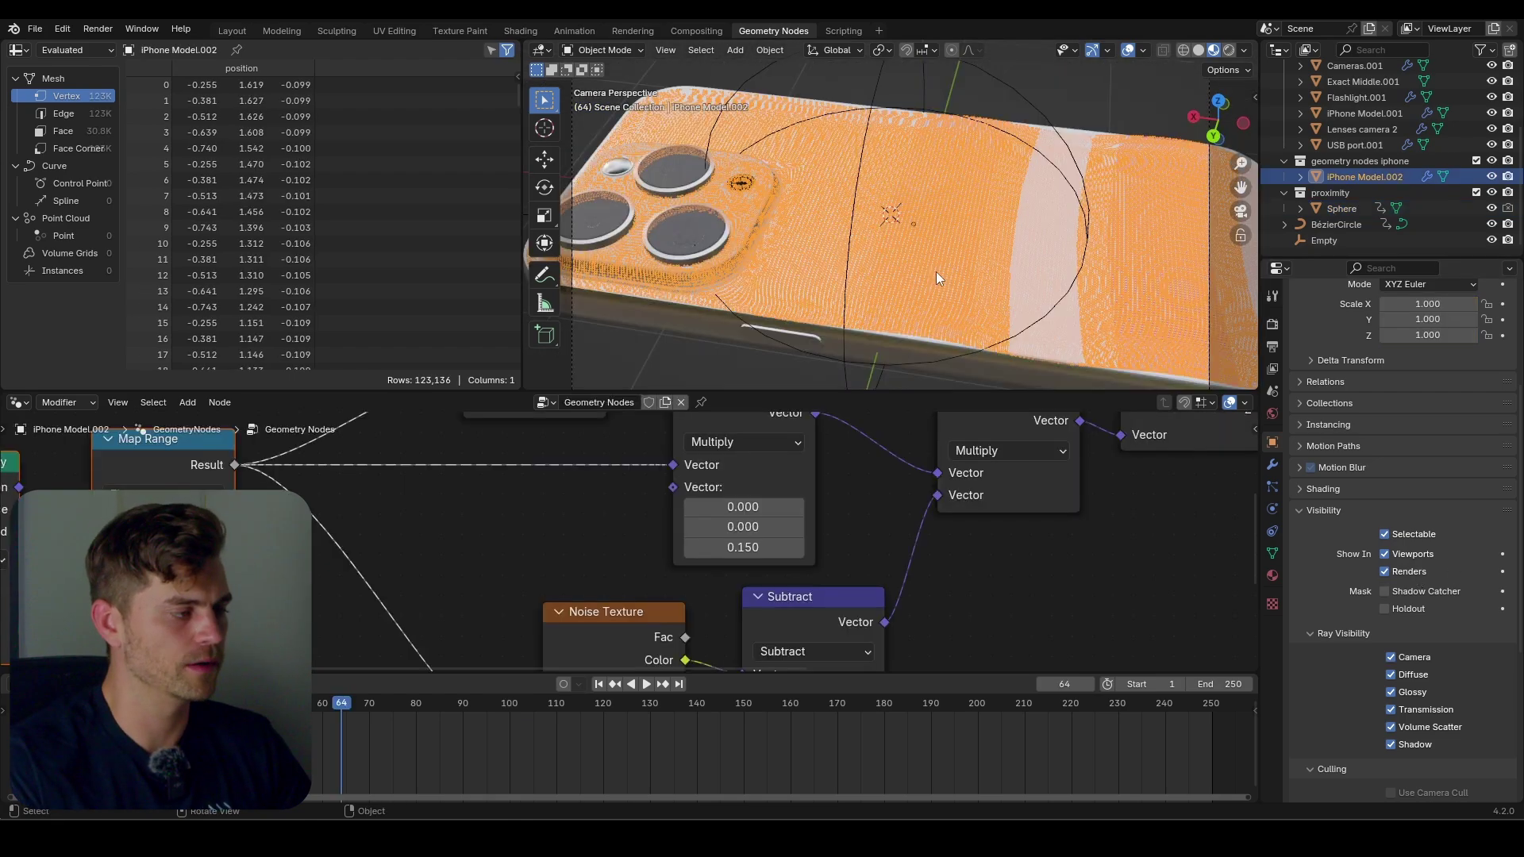
# Move the iPhone Model.002 phone back slightly along the Z axis and play the animation.
pyautogui.press('g')
pyautogui.press('z')
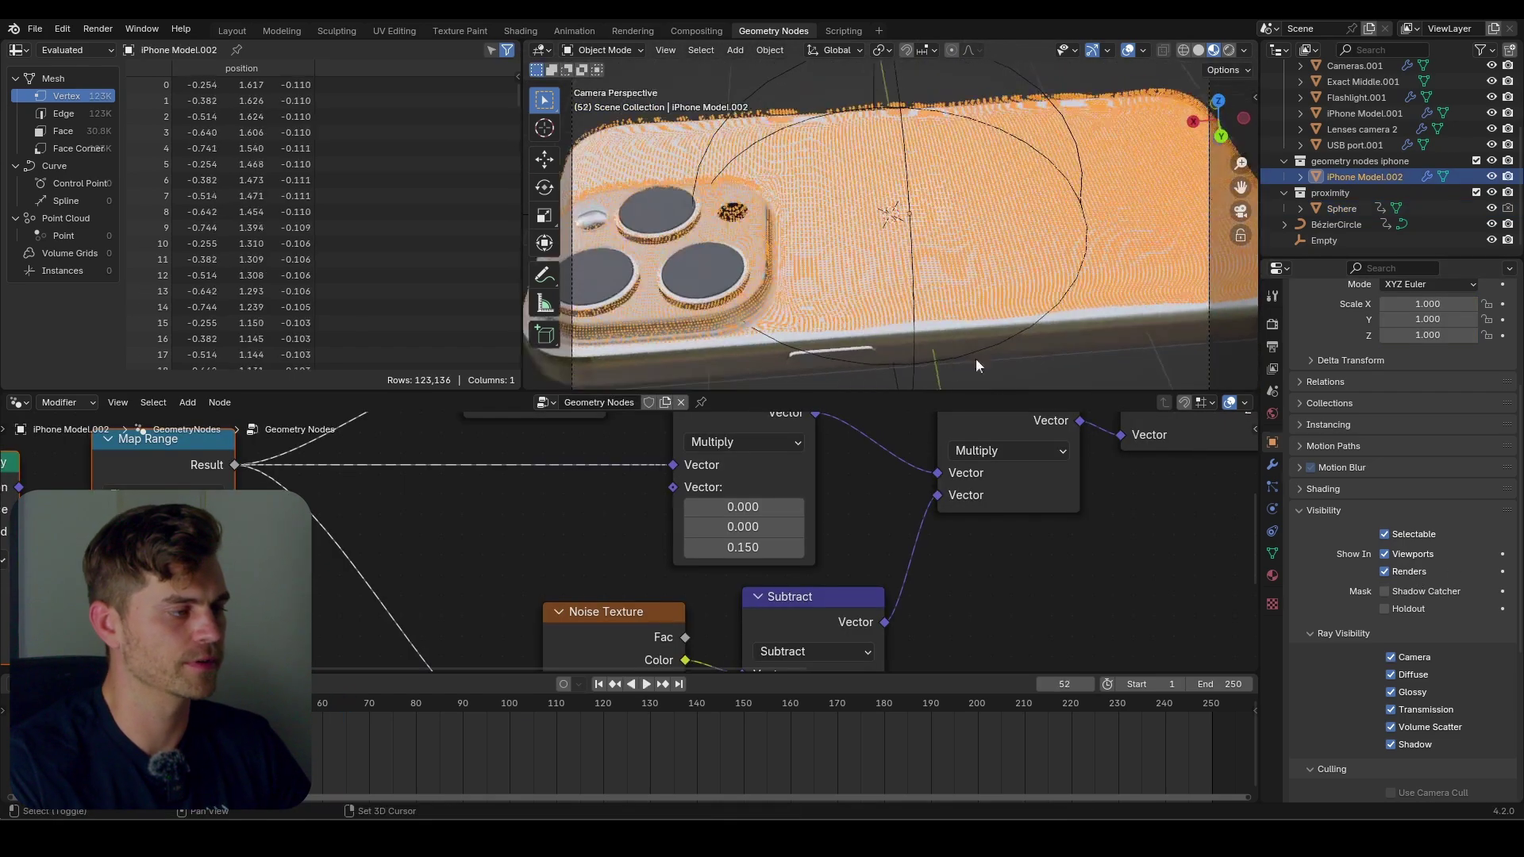
pyautogui.click(1030, 384)
pyautogui.press('space')
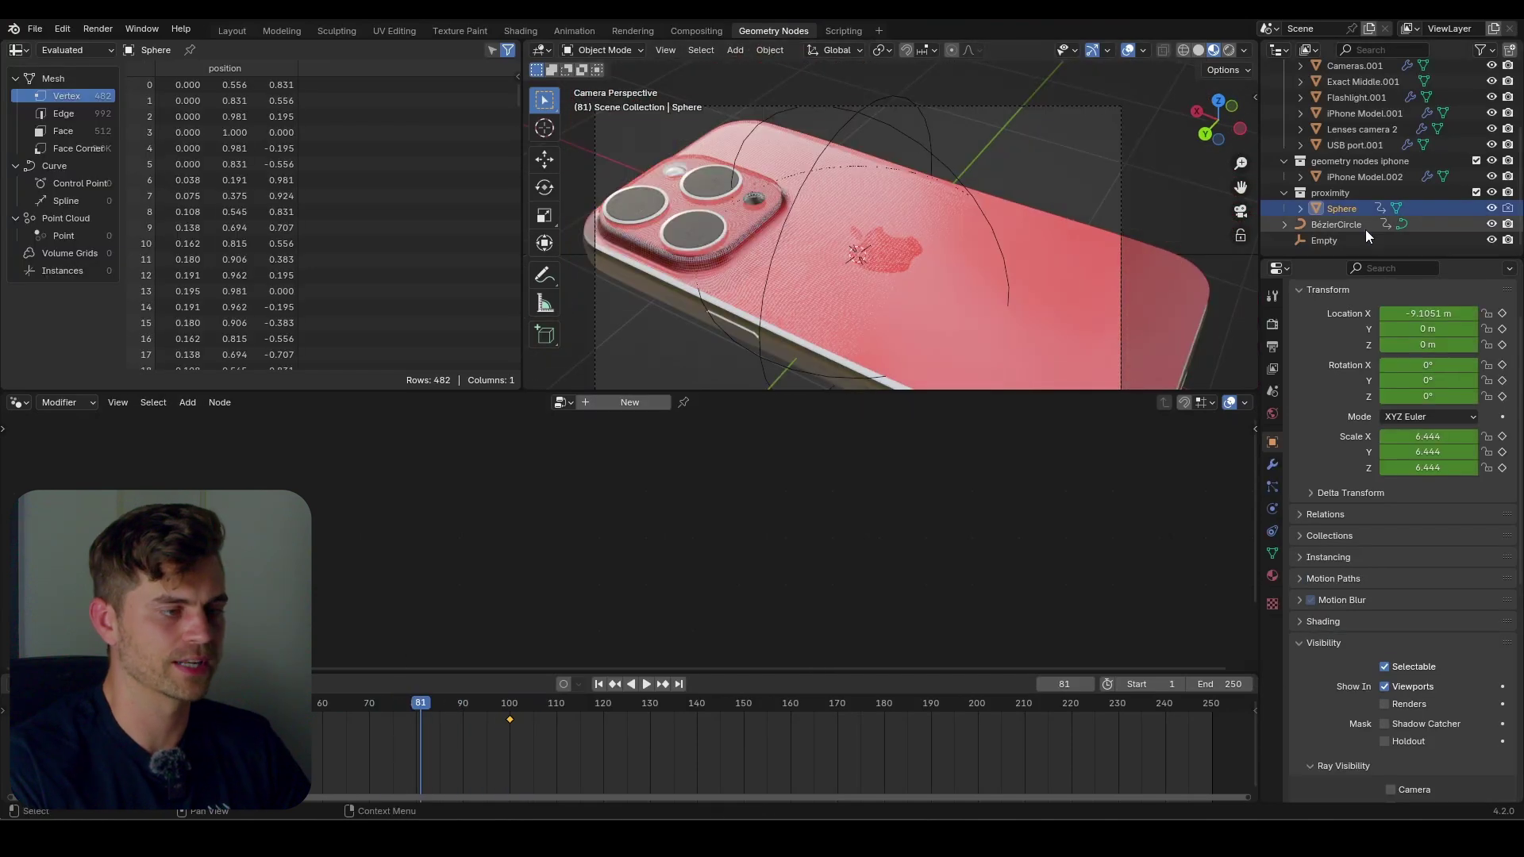
# Try to tilt the Bézier circle about the X axis at frame 81 and play the animation.
pyautogui.click(1361, 226)
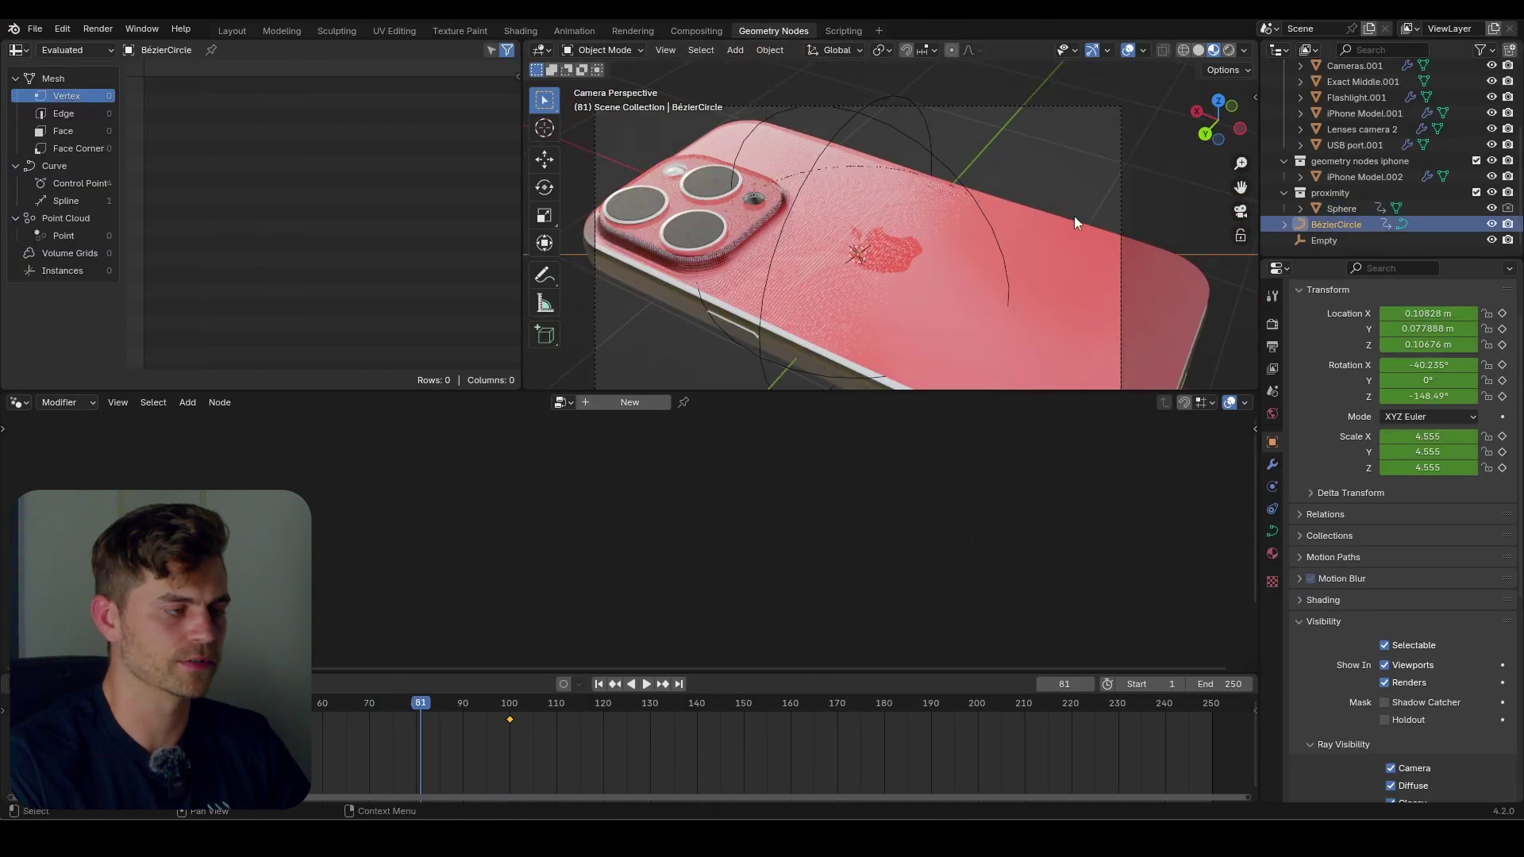
pyautogui.press('r')
pyautogui.press('x')
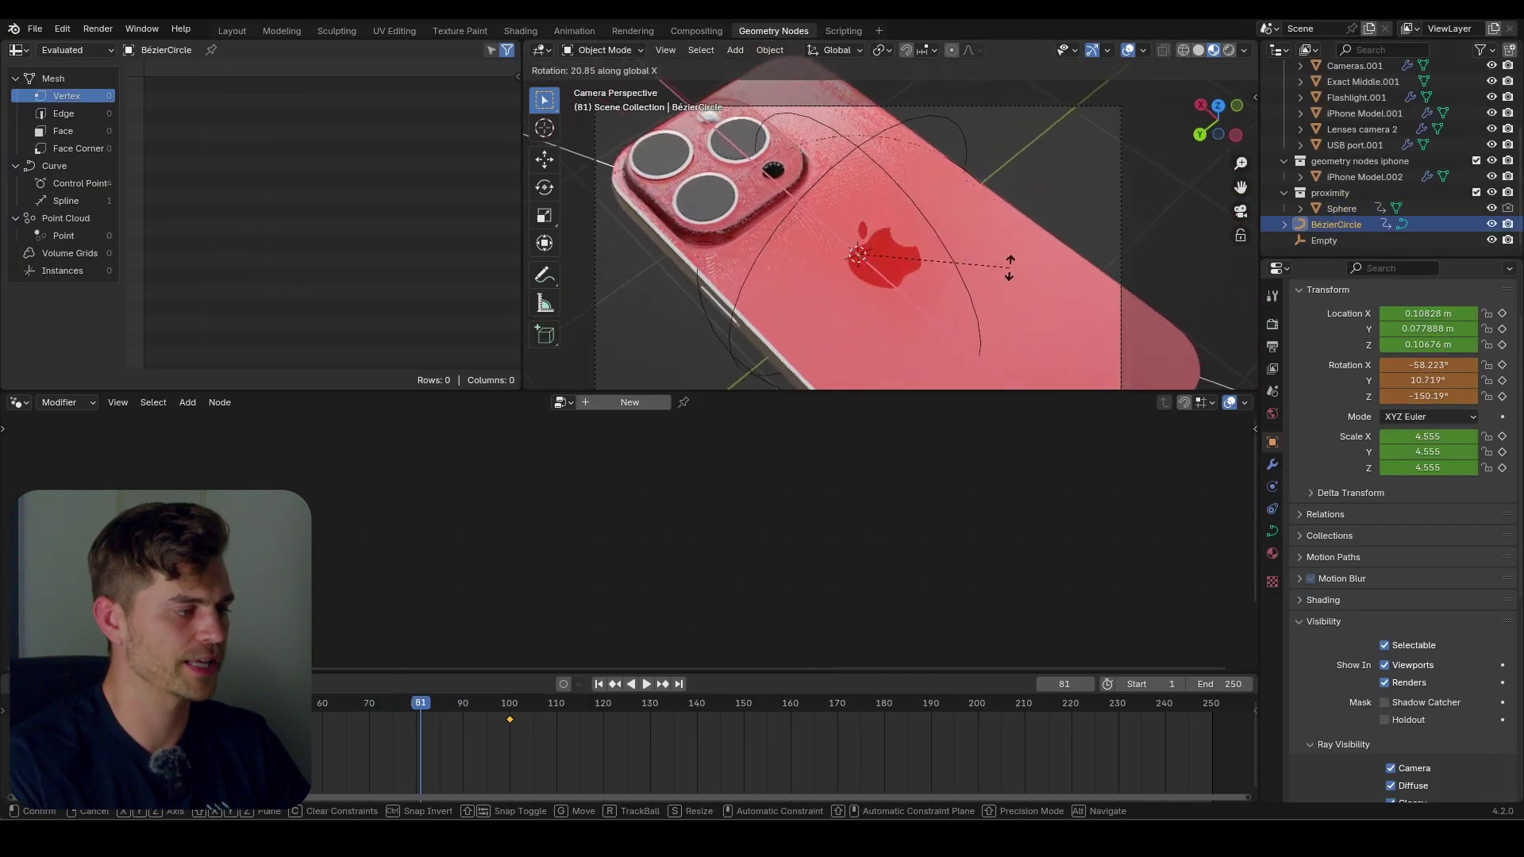
pyautogui.click(907, 361)
pyautogui.press('space')
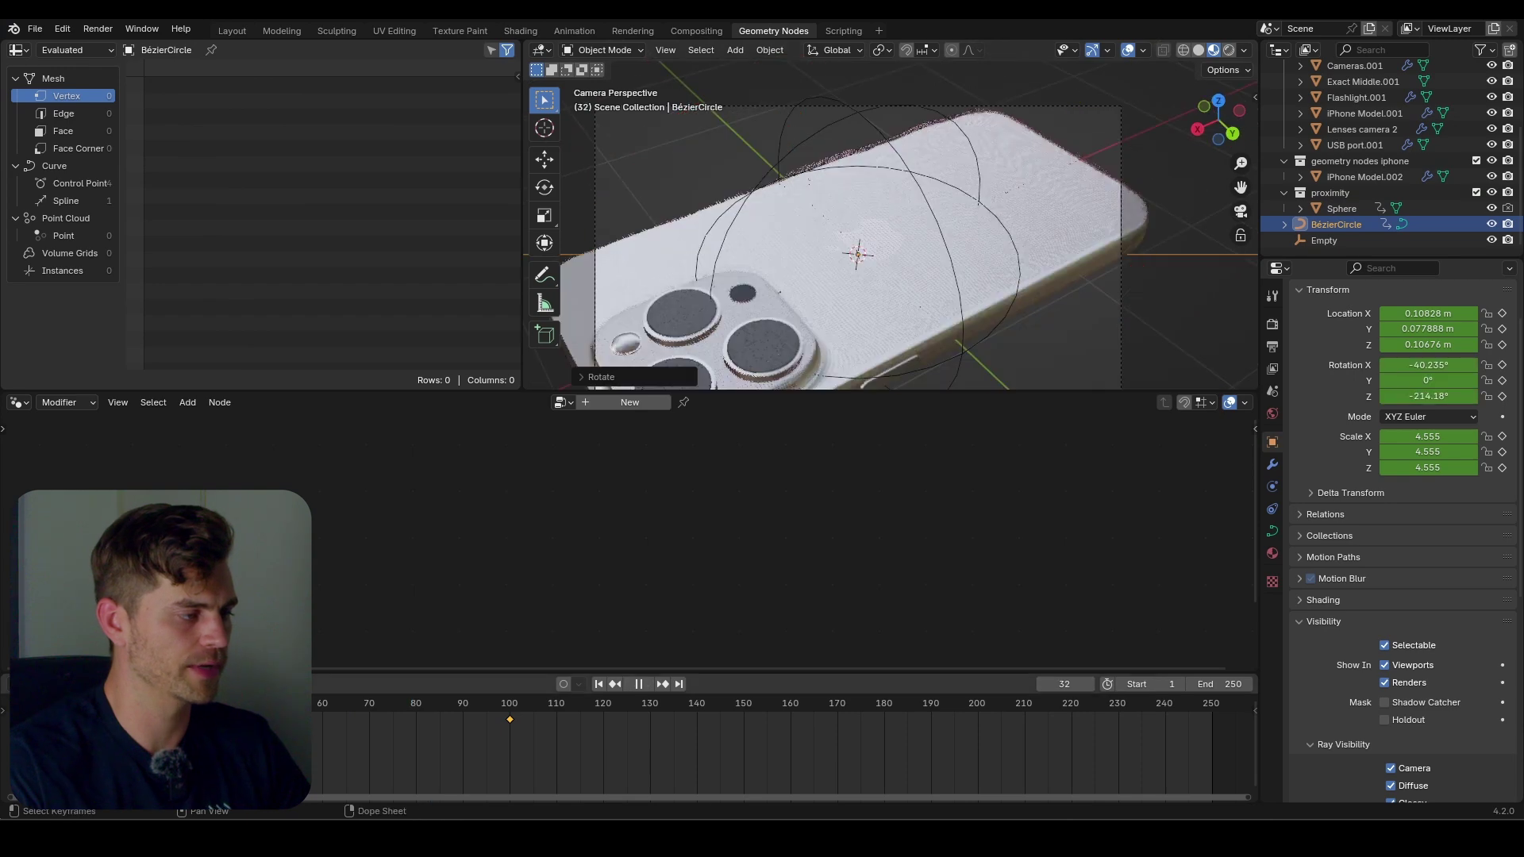
# Tilt the Bézier circle with its delta transform X rotation and play the animation.
pyautogui.click(1311, 492)
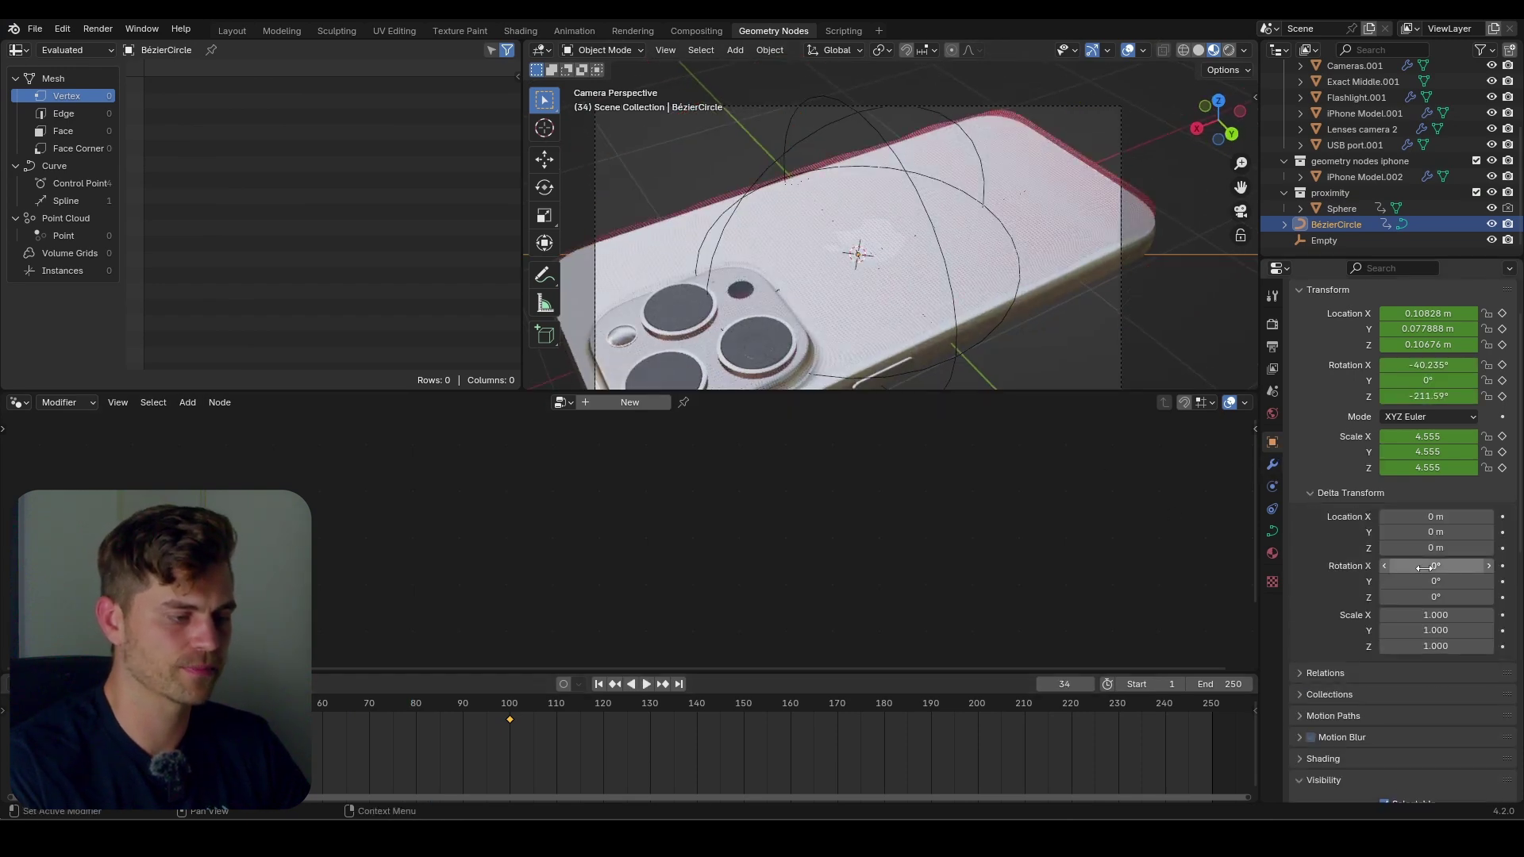
pyautogui.moveTo(1426, 566); pyautogui.dragTo(1429, 567)
pyautogui.press('space')
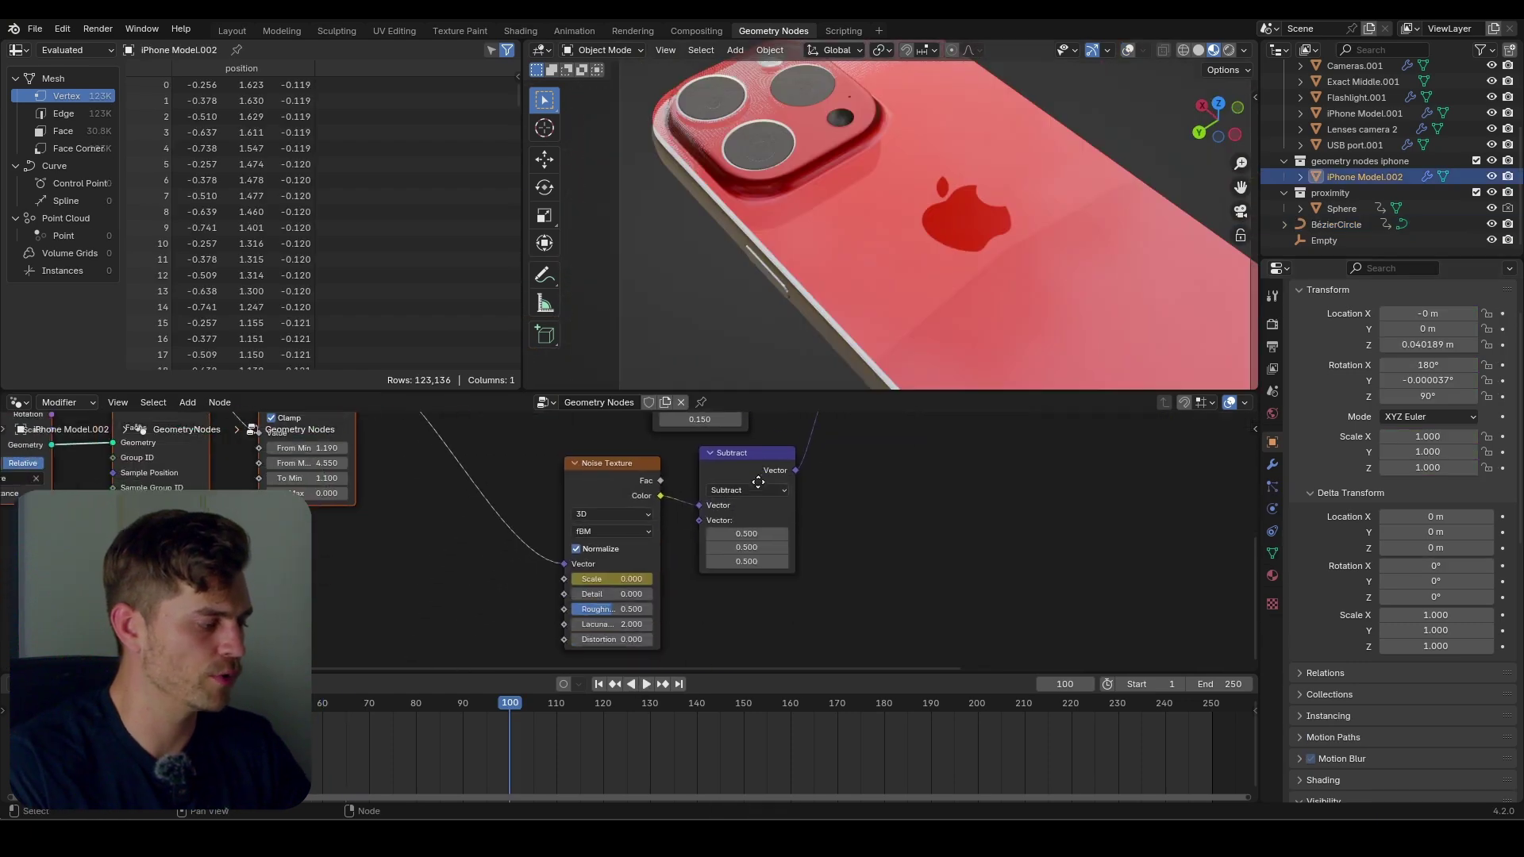
# Move the Noise Texture node's first scale keyframe closer to frame 100 and play the animation from about frame 30.
pyautogui.click(651, 469)
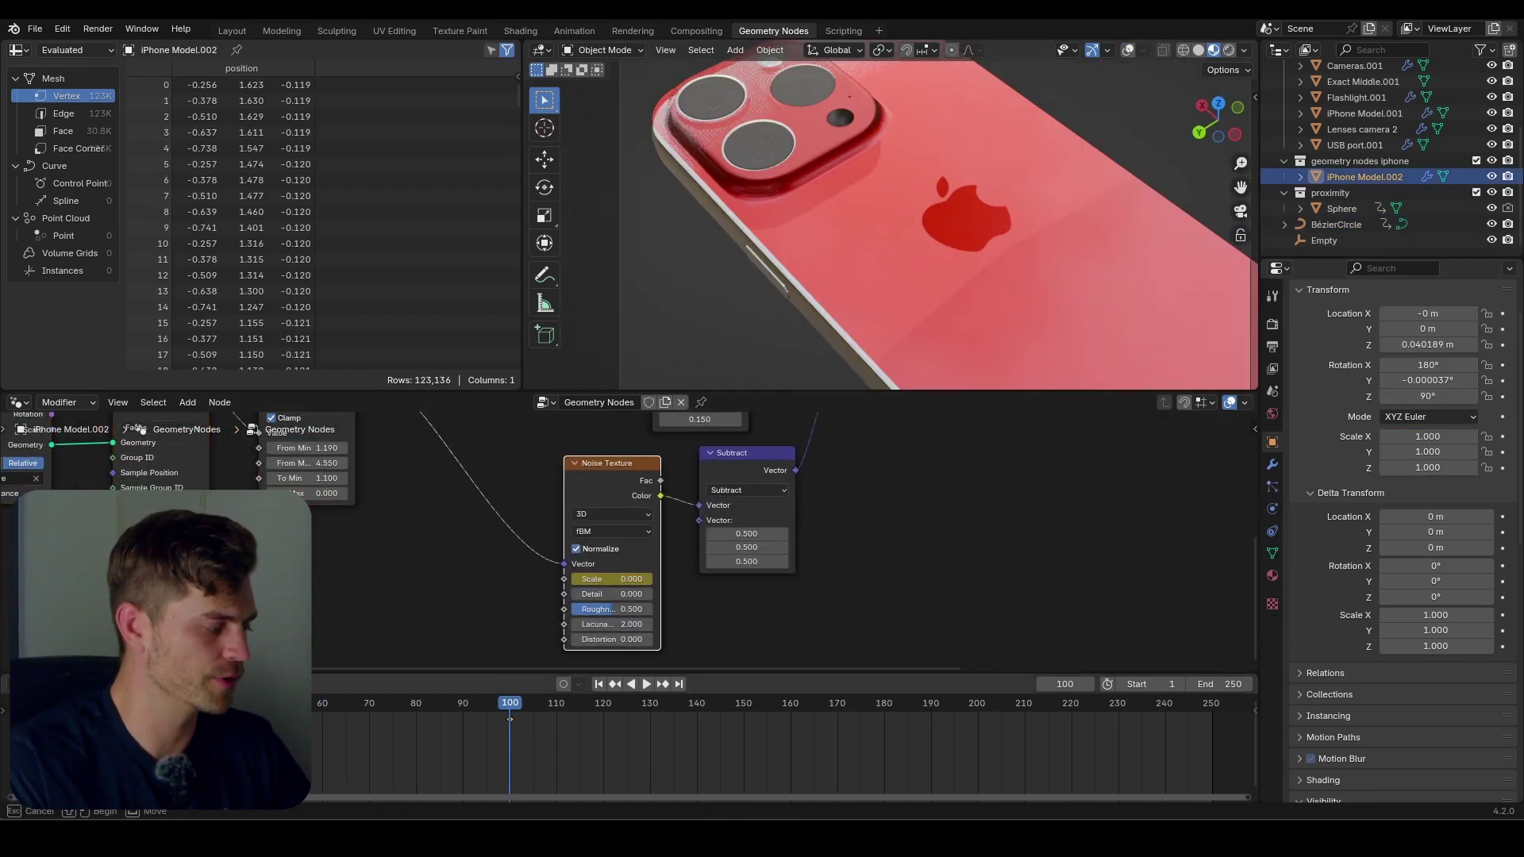
pyautogui.press('g')
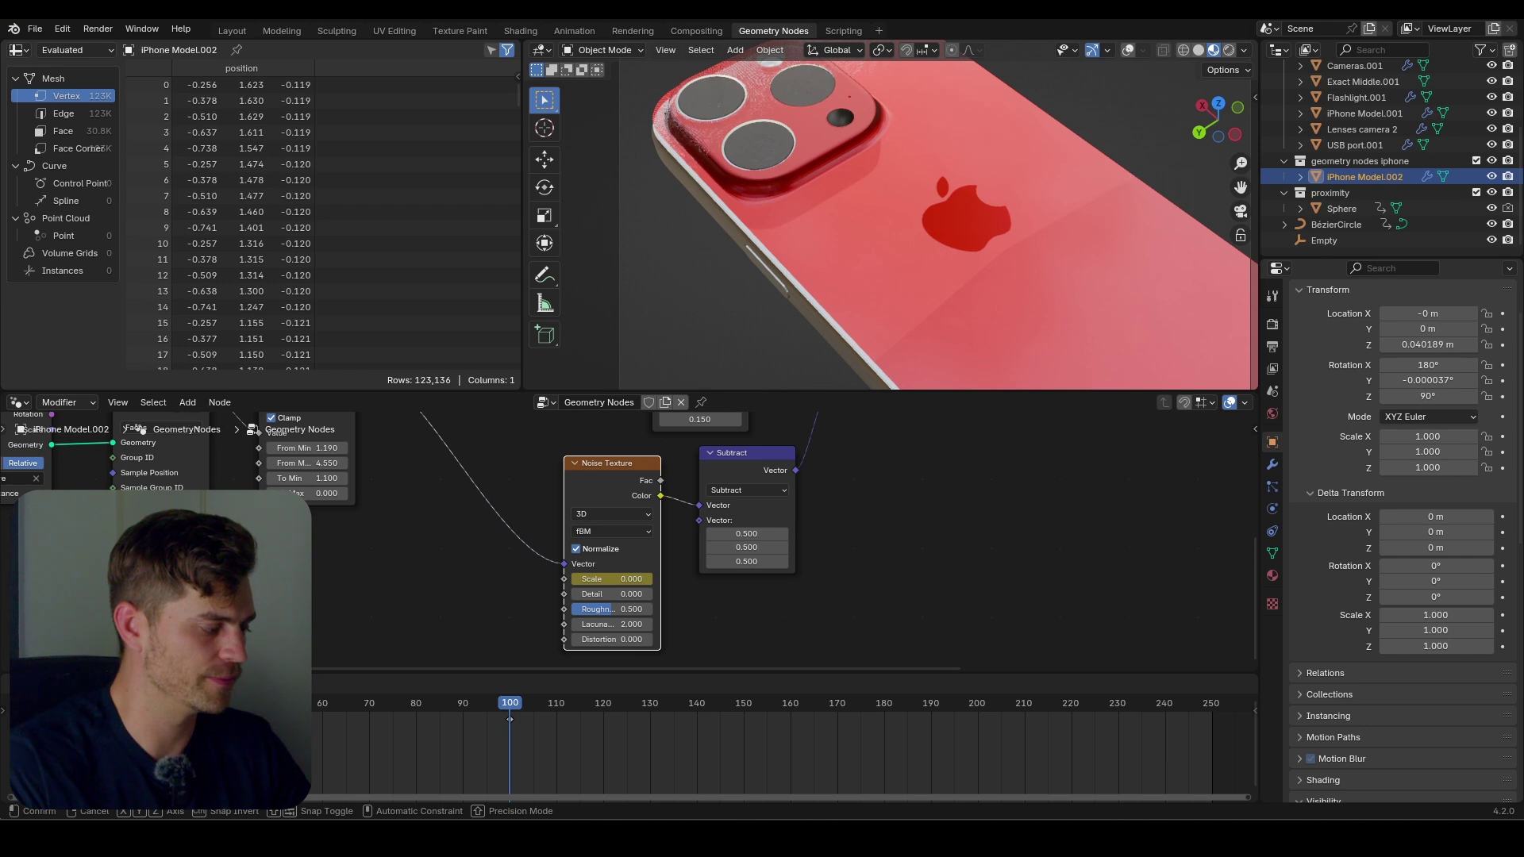
pyautogui.click(510, 719)
pyautogui.click(183, 703)
pyautogui.press('space')
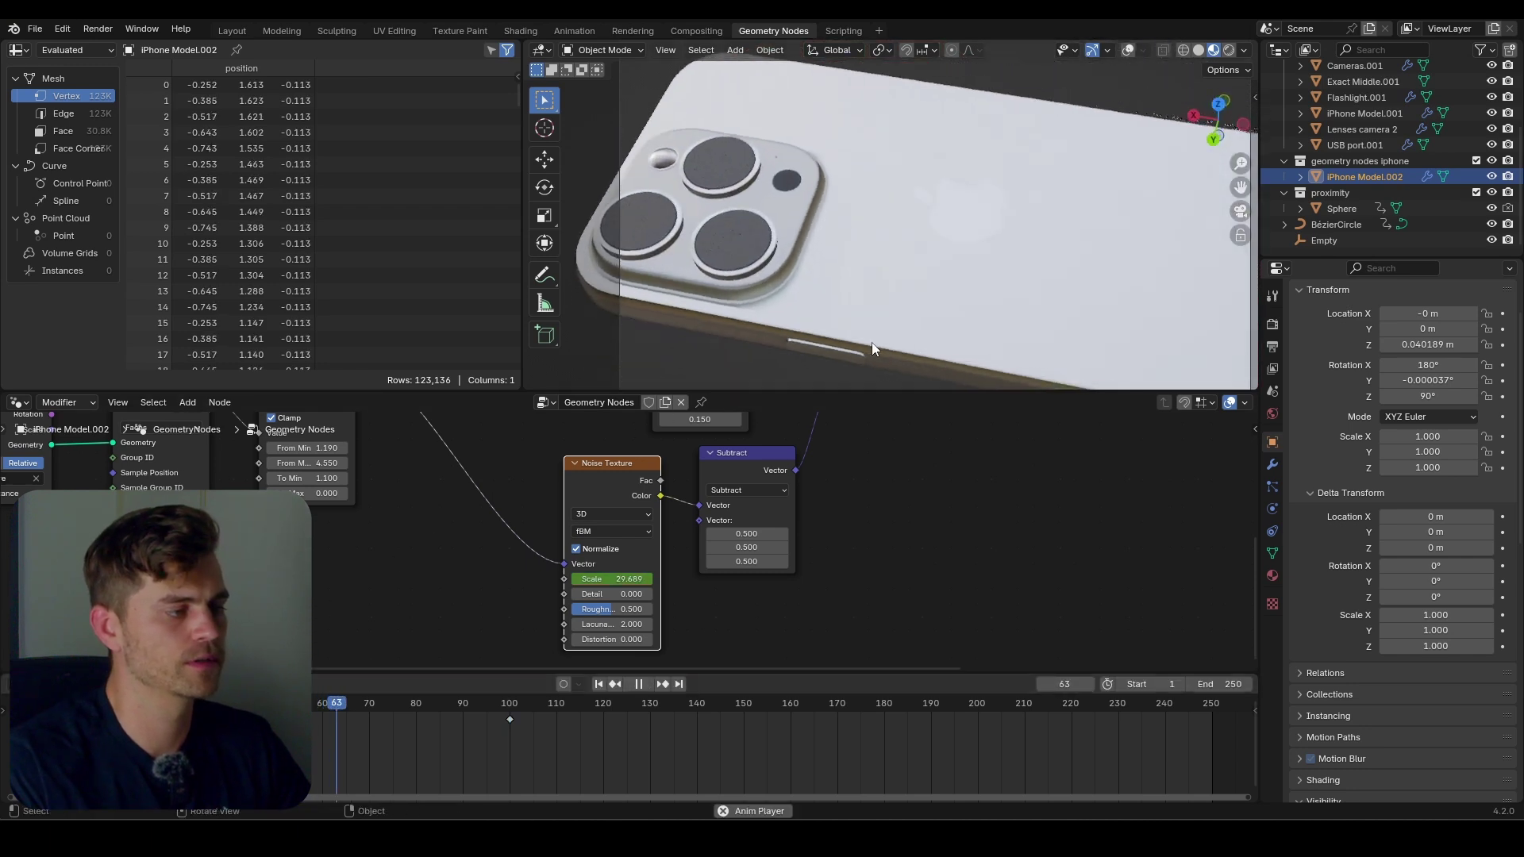
pyautogui.press('space')
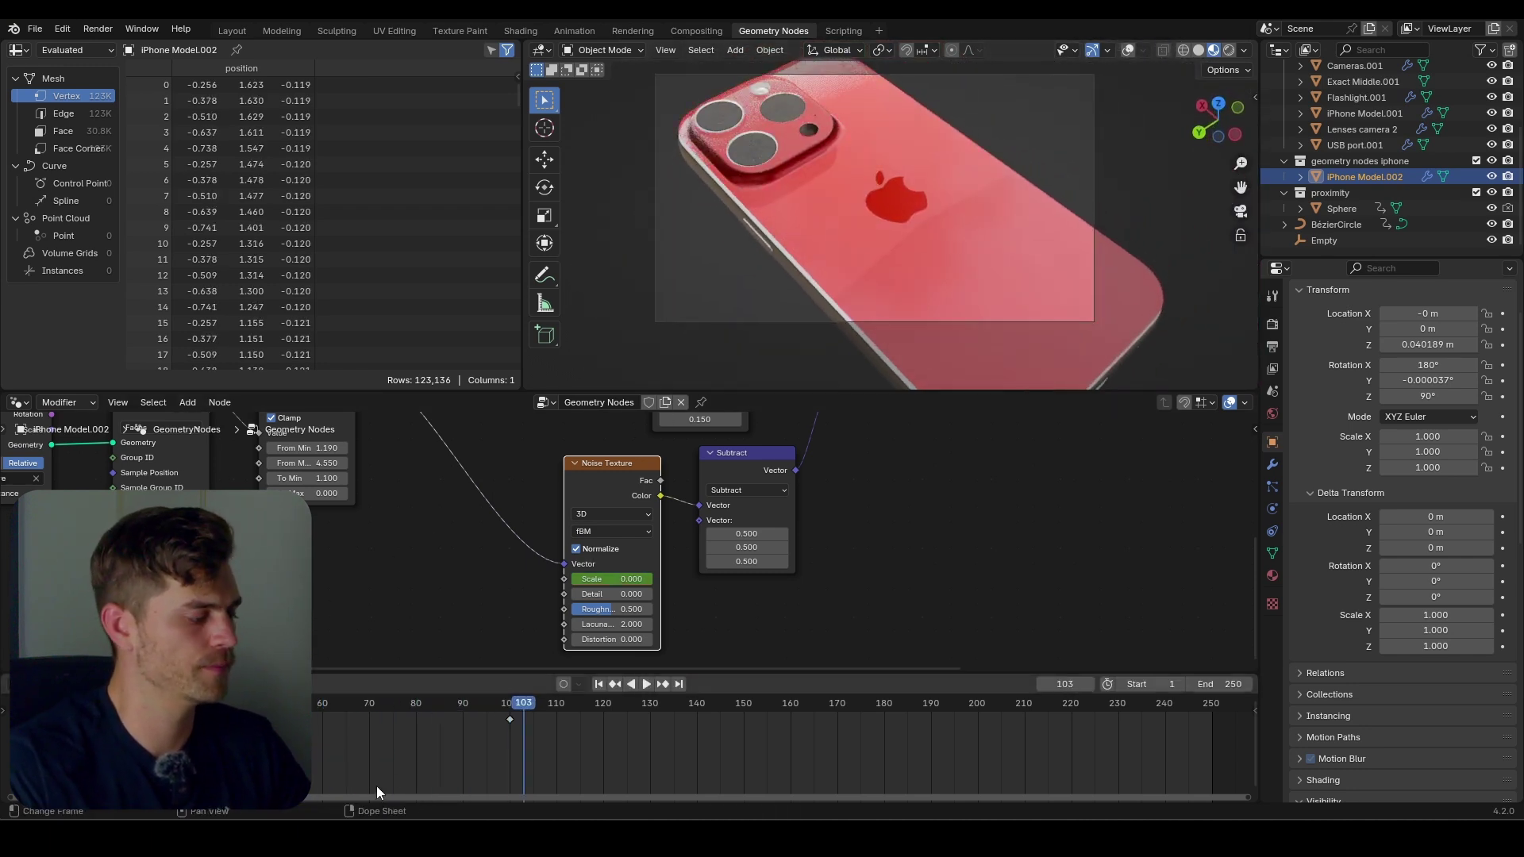
# Shift the first noise scale keyframe to about frame 87, play the animation, and try a different noise scale.
pyautogui.moveTo(350, 741); pyautogui.dragTo(310, 718)
pyautogui.press('g')
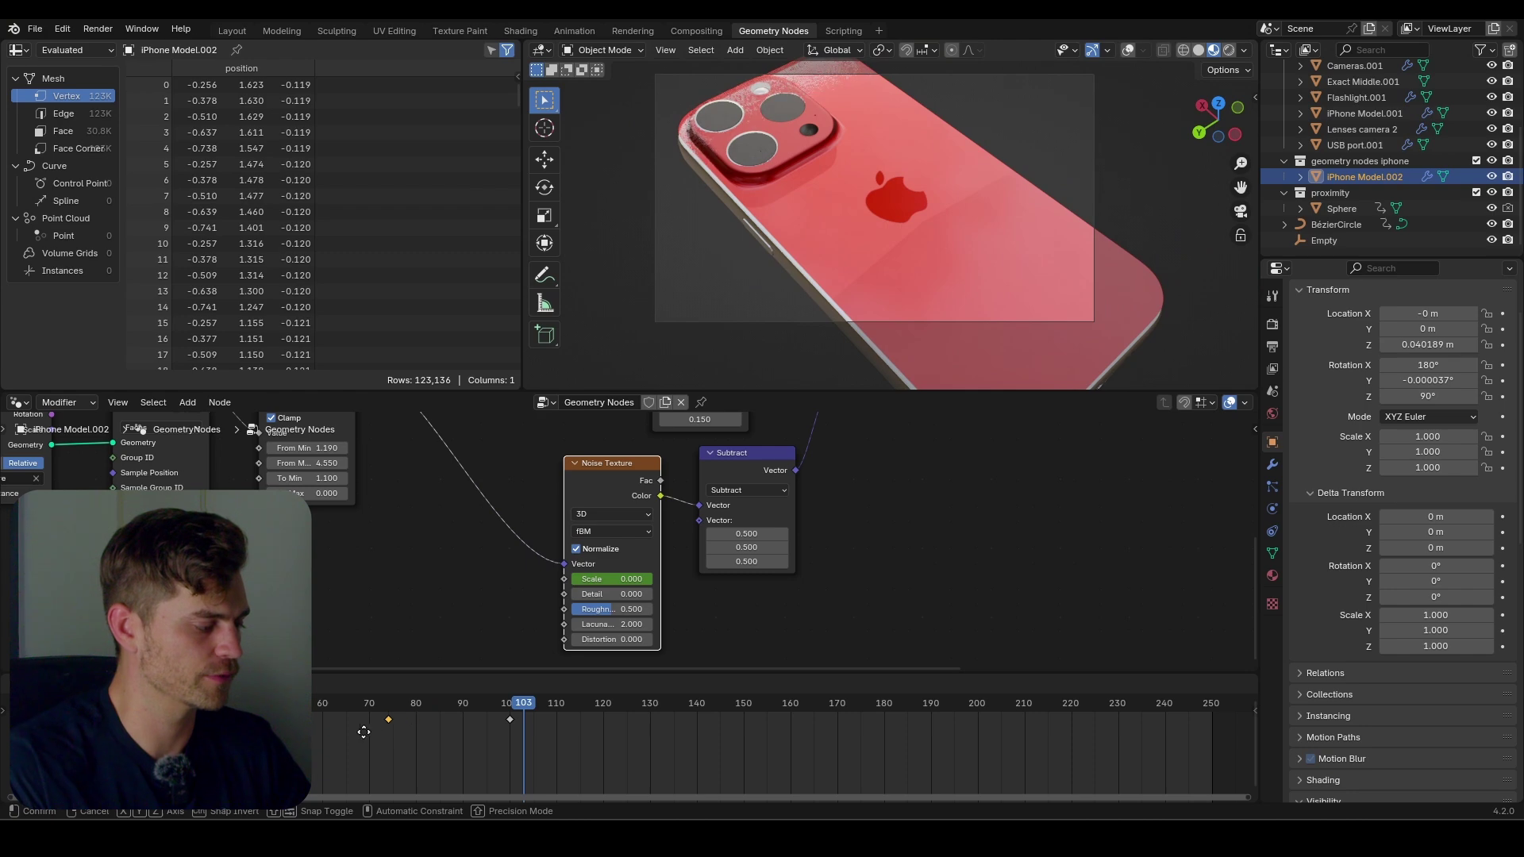
pyautogui.click(354, 728)
pyautogui.click(322, 706)
pyautogui.press('space')
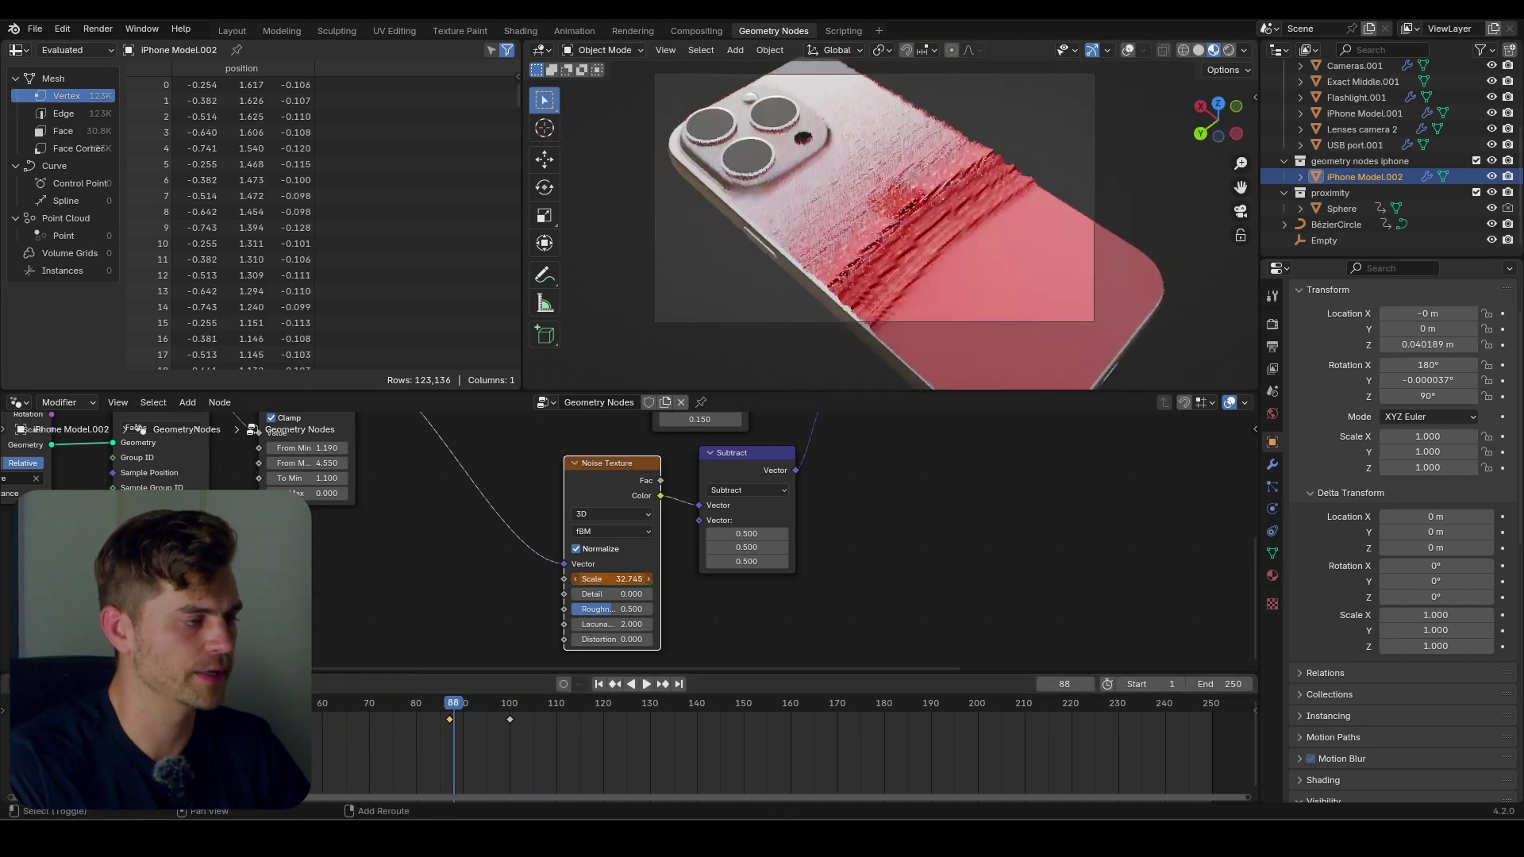
pyautogui.moveTo(611, 579); pyautogui.dragTo(565, 578)
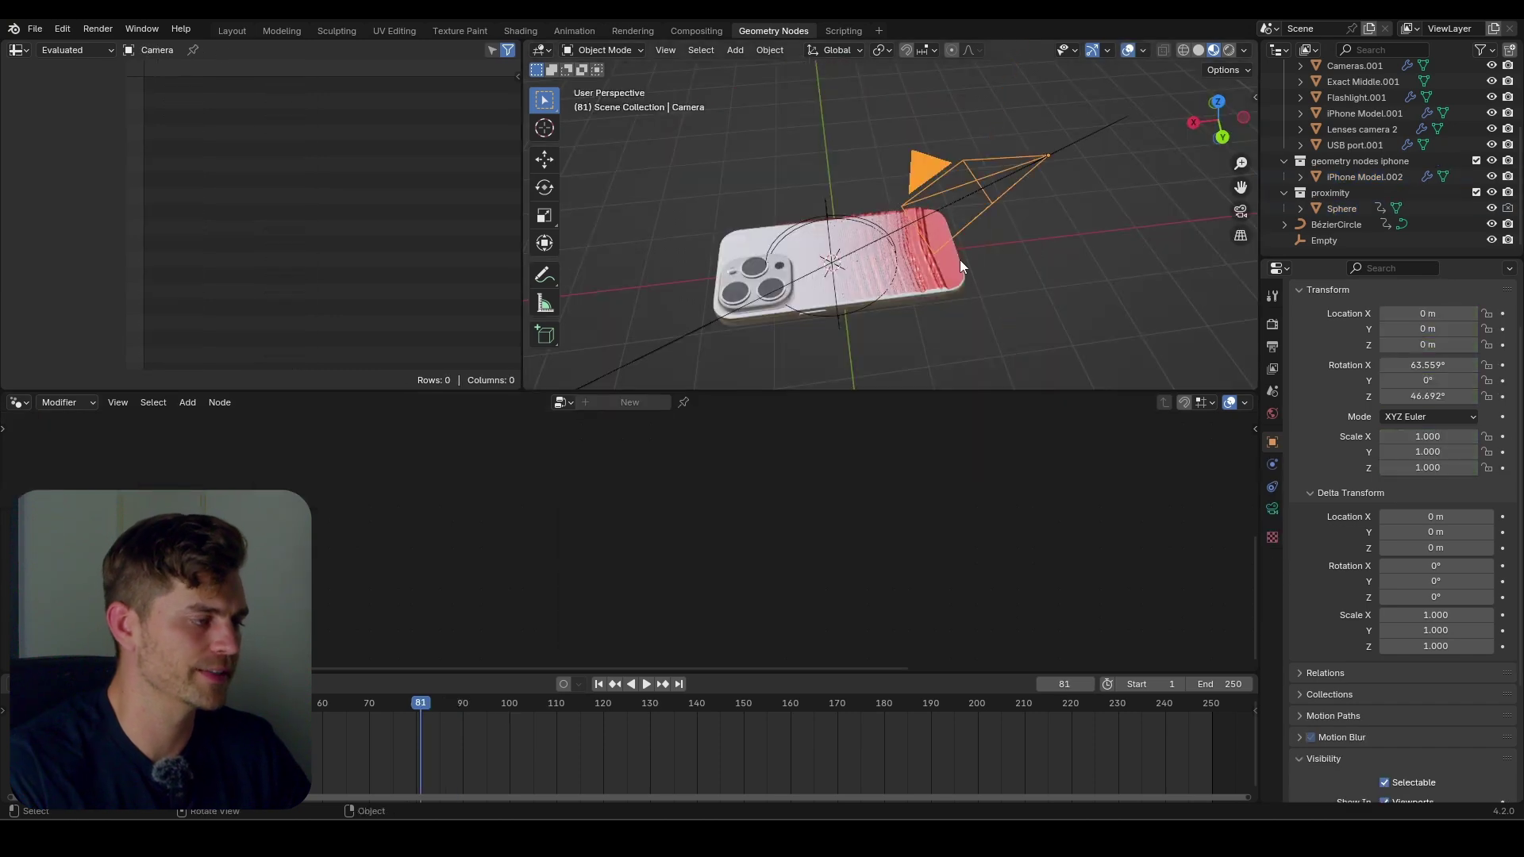
# Duplicate the Map Range node on iPhone Model.002, insert it before the Noise Texture vector and feed its value from Geometry Proximity's distance.
pyautogui.click(932, 278)
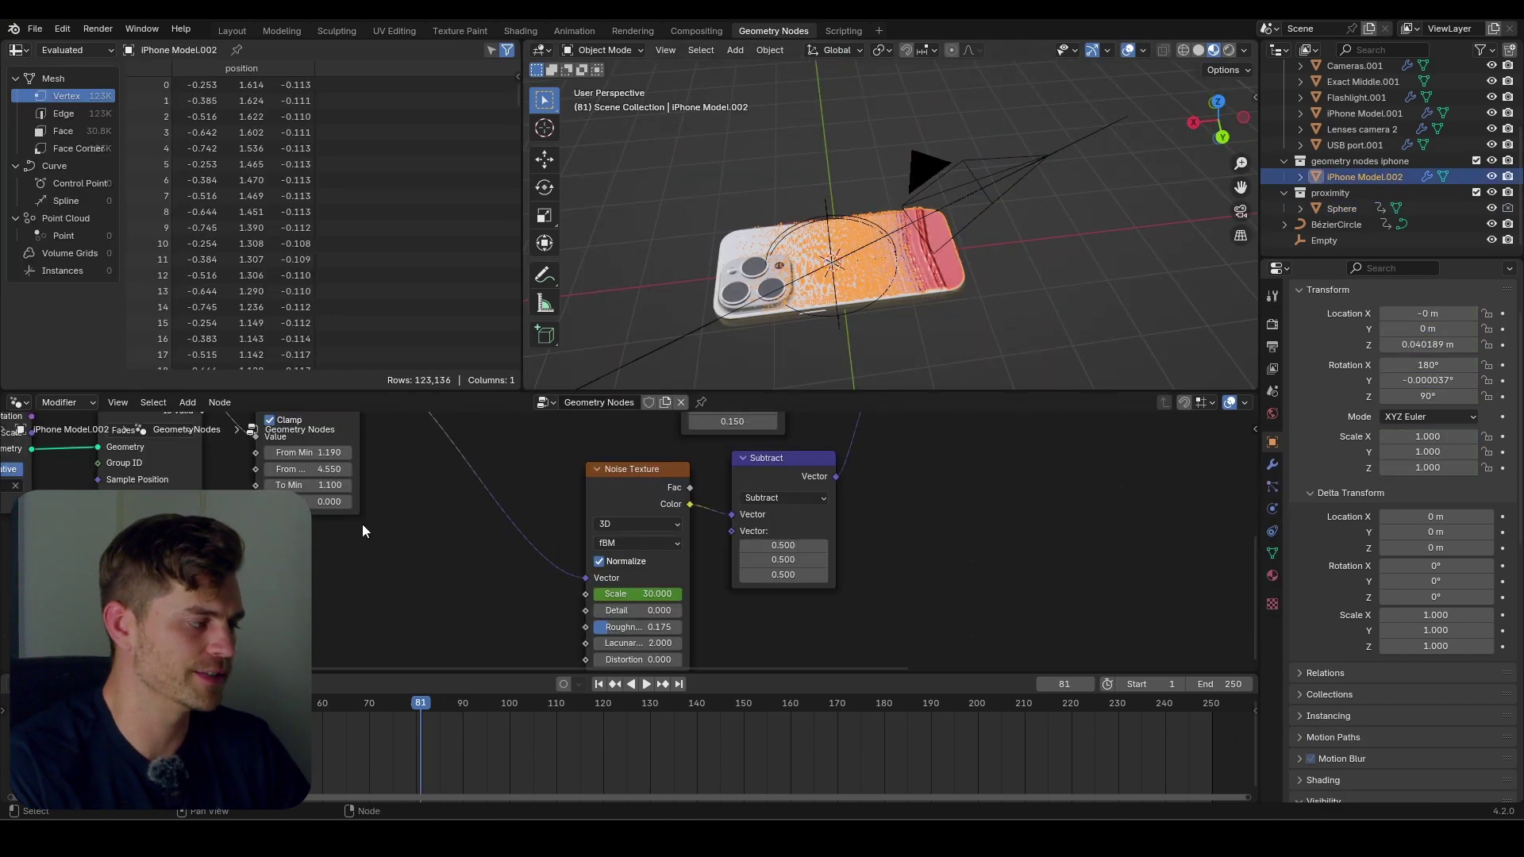
pyautogui.moveTo(404, 435); pyautogui.dragTo(508, 482, button='middle')
pyautogui.scroll(-2, 514, 517)
pyautogui.hotkey('shift', 'd')
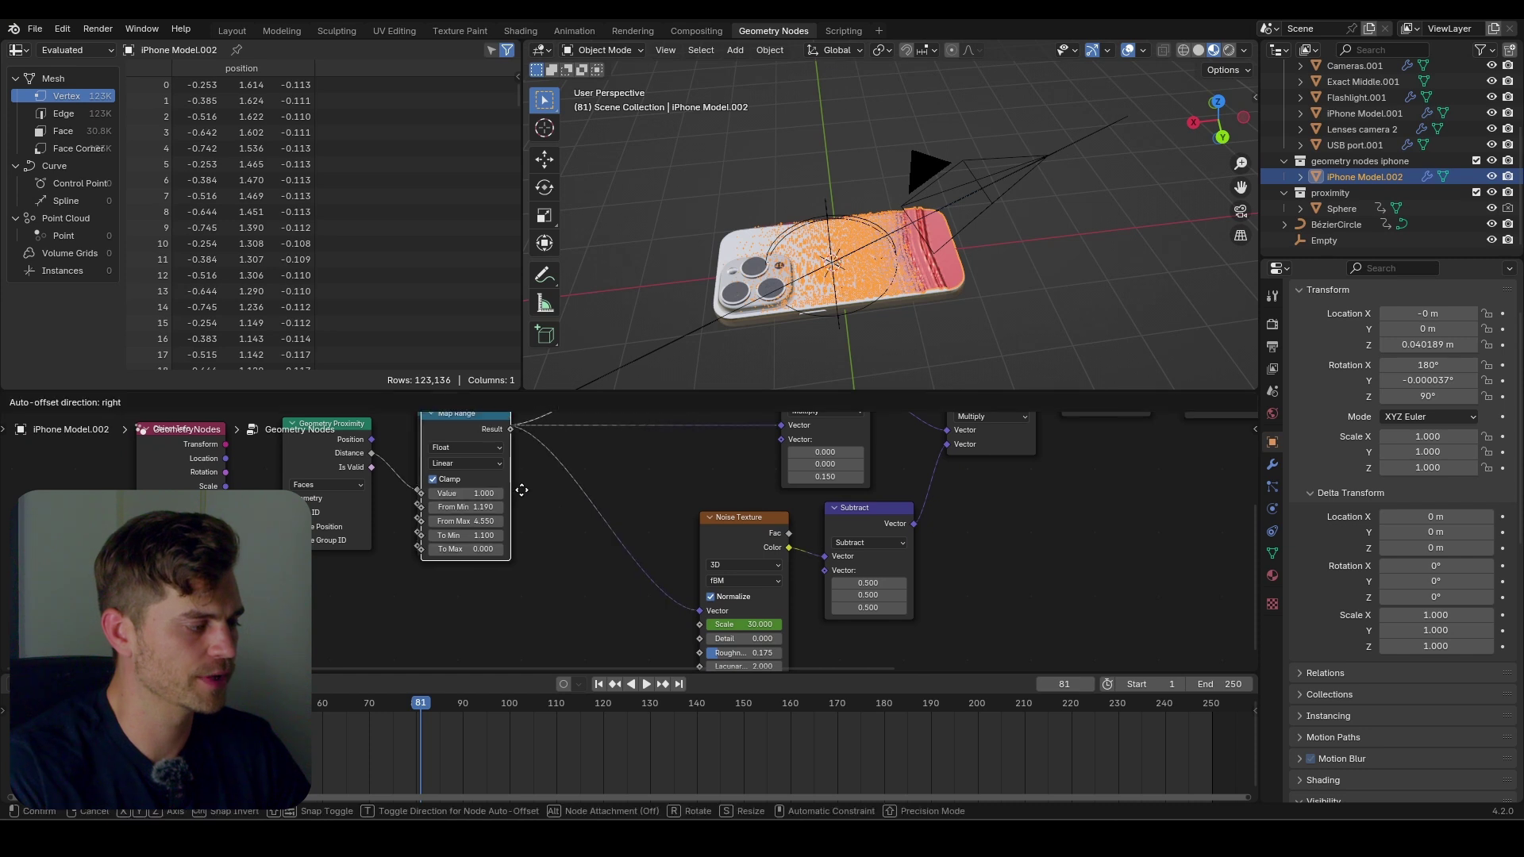
pyautogui.click(556, 489)
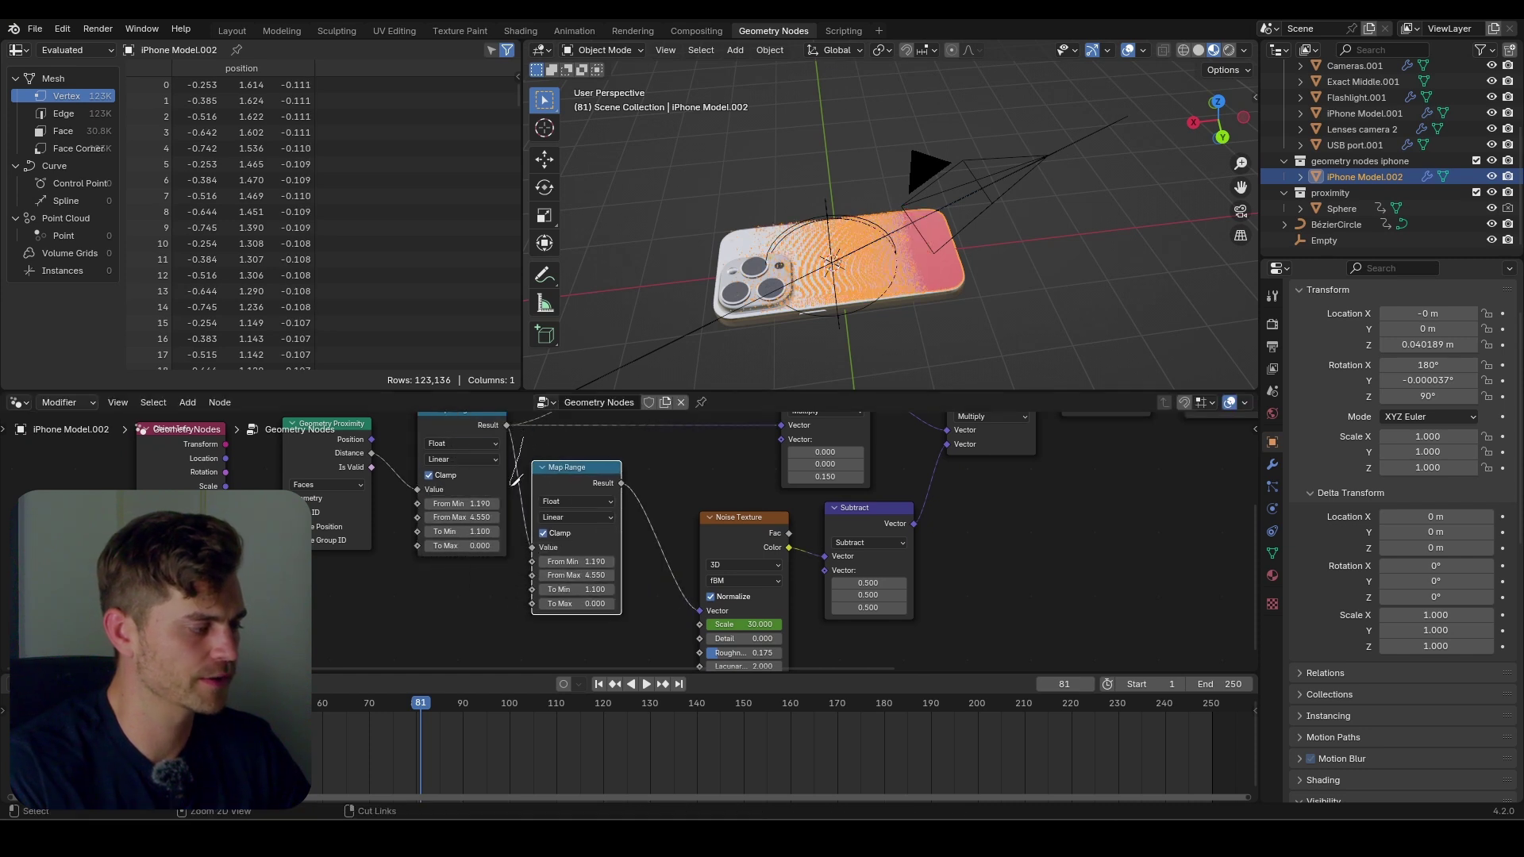
pyautogui.moveTo(507, 507); pyautogui.dragTo(544, 544)
pyautogui.moveTo(564, 481); pyautogui.dragTo(412, 578)
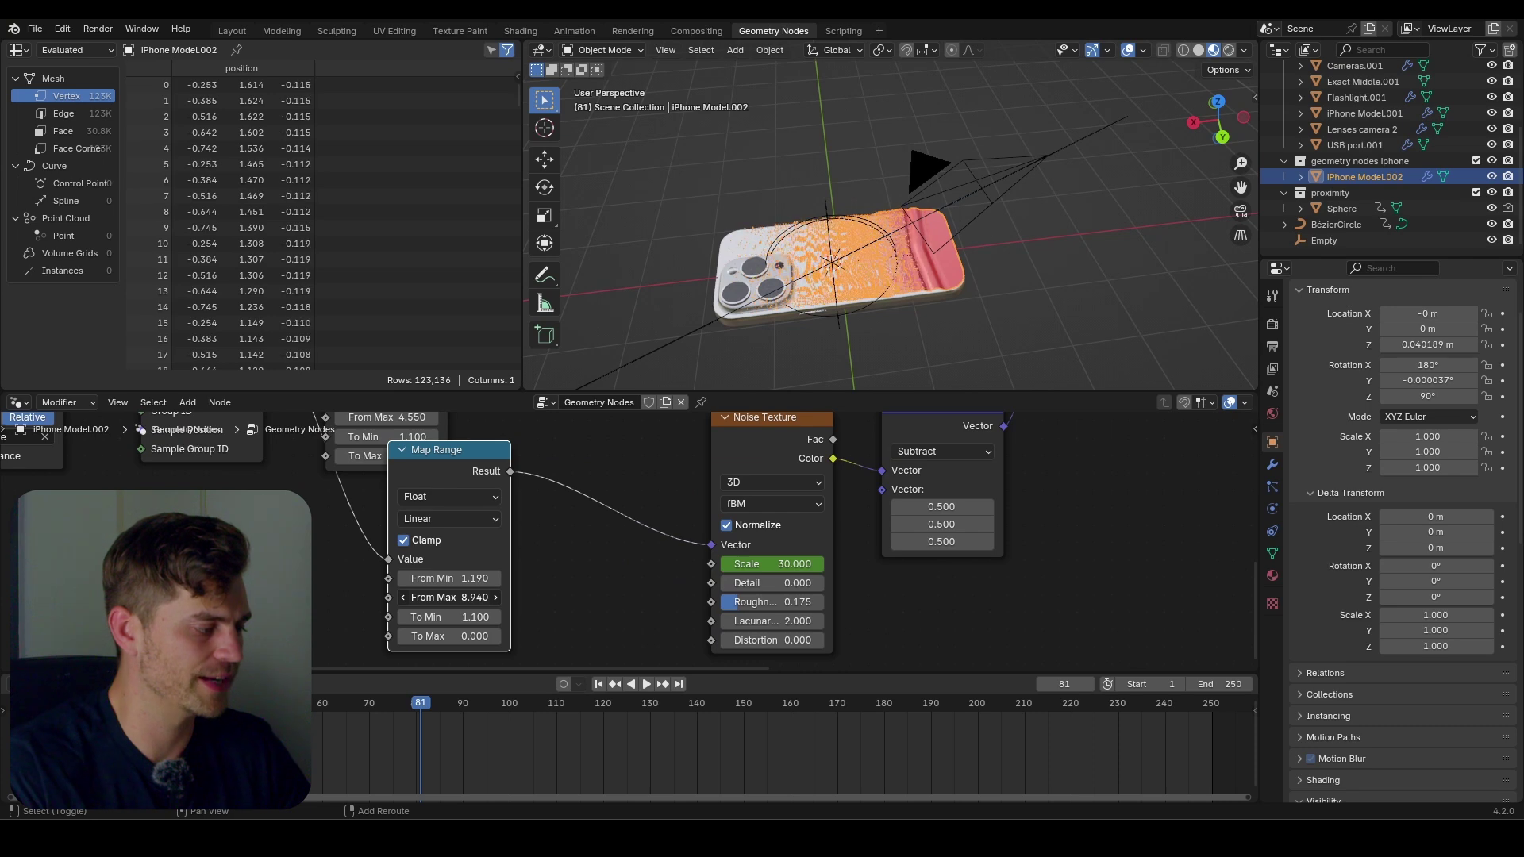
# Set the duplicated Map Range node's From Min to 0.360 and From Max to 12.530, and play the animation.
pyautogui.scroll(5, 865, 333)
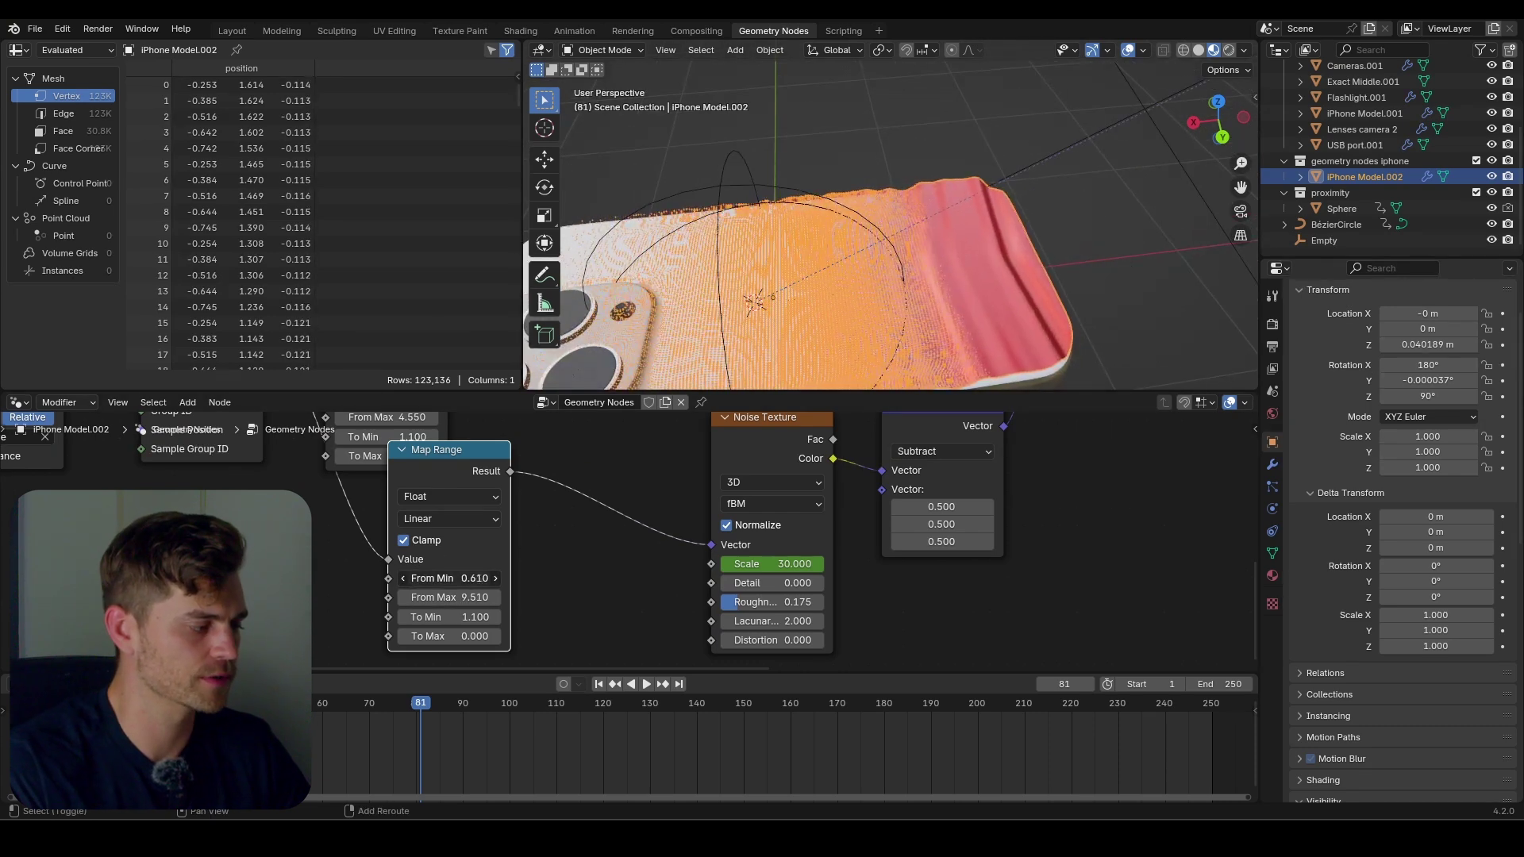
pyautogui.click(468, 577)
pyautogui.press('Return')
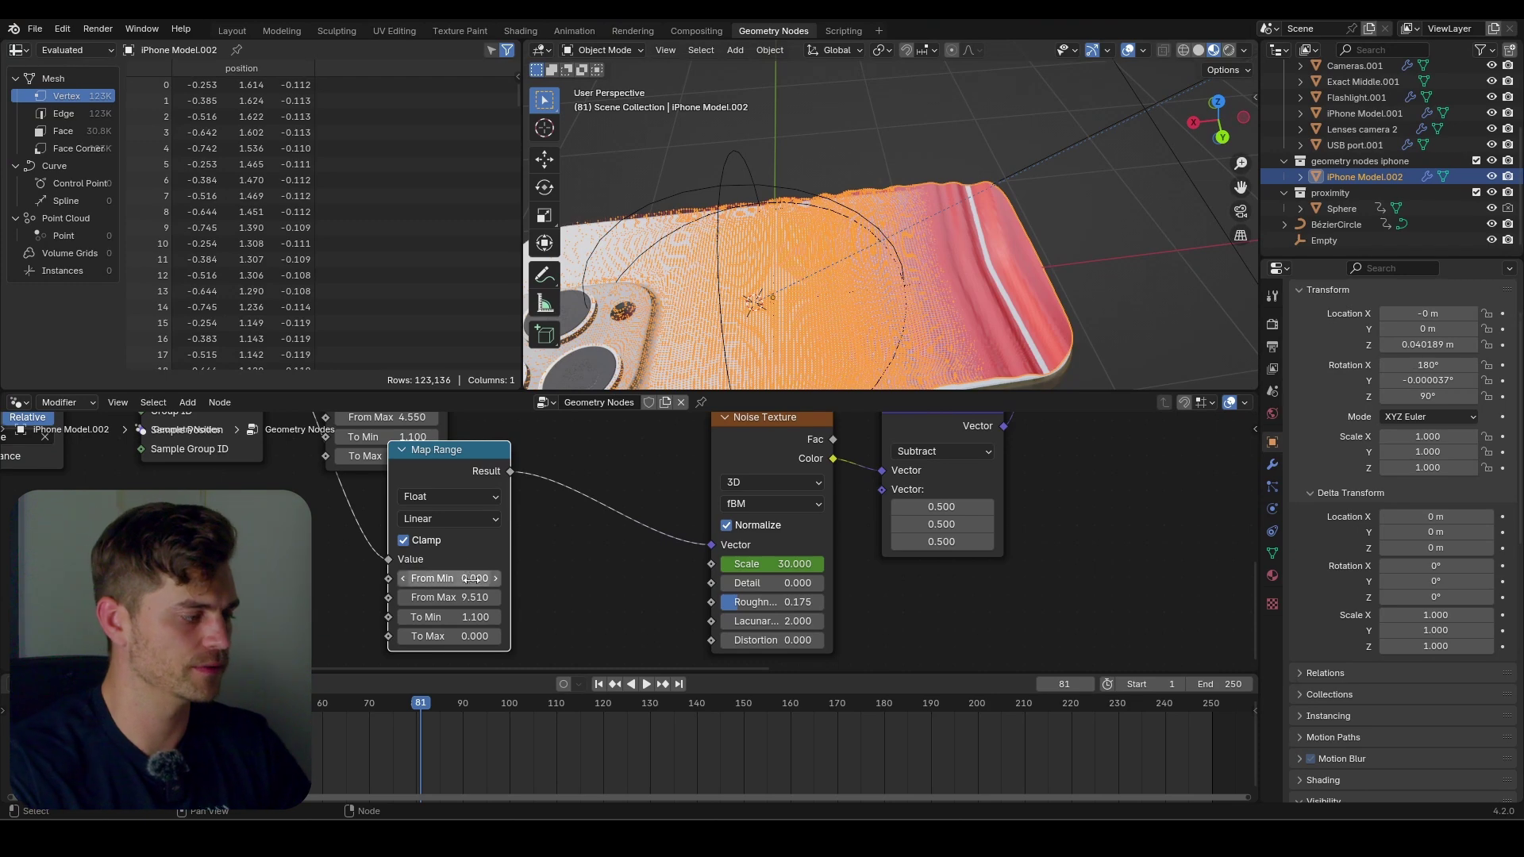
pyautogui.moveTo(449, 577)
pyautogui.keyDown('shift'); pyautogui.mouseDown()
pyautogui.moveTo(478, 578)
pyautogui.moveTo(469, 597)
pyautogui.moveTo(436, 597)
pyautogui.mouseUp(); pyautogui.keyUp('shift')
pyautogui.scroll(-3, 981, 332)
pyautogui.press('space')
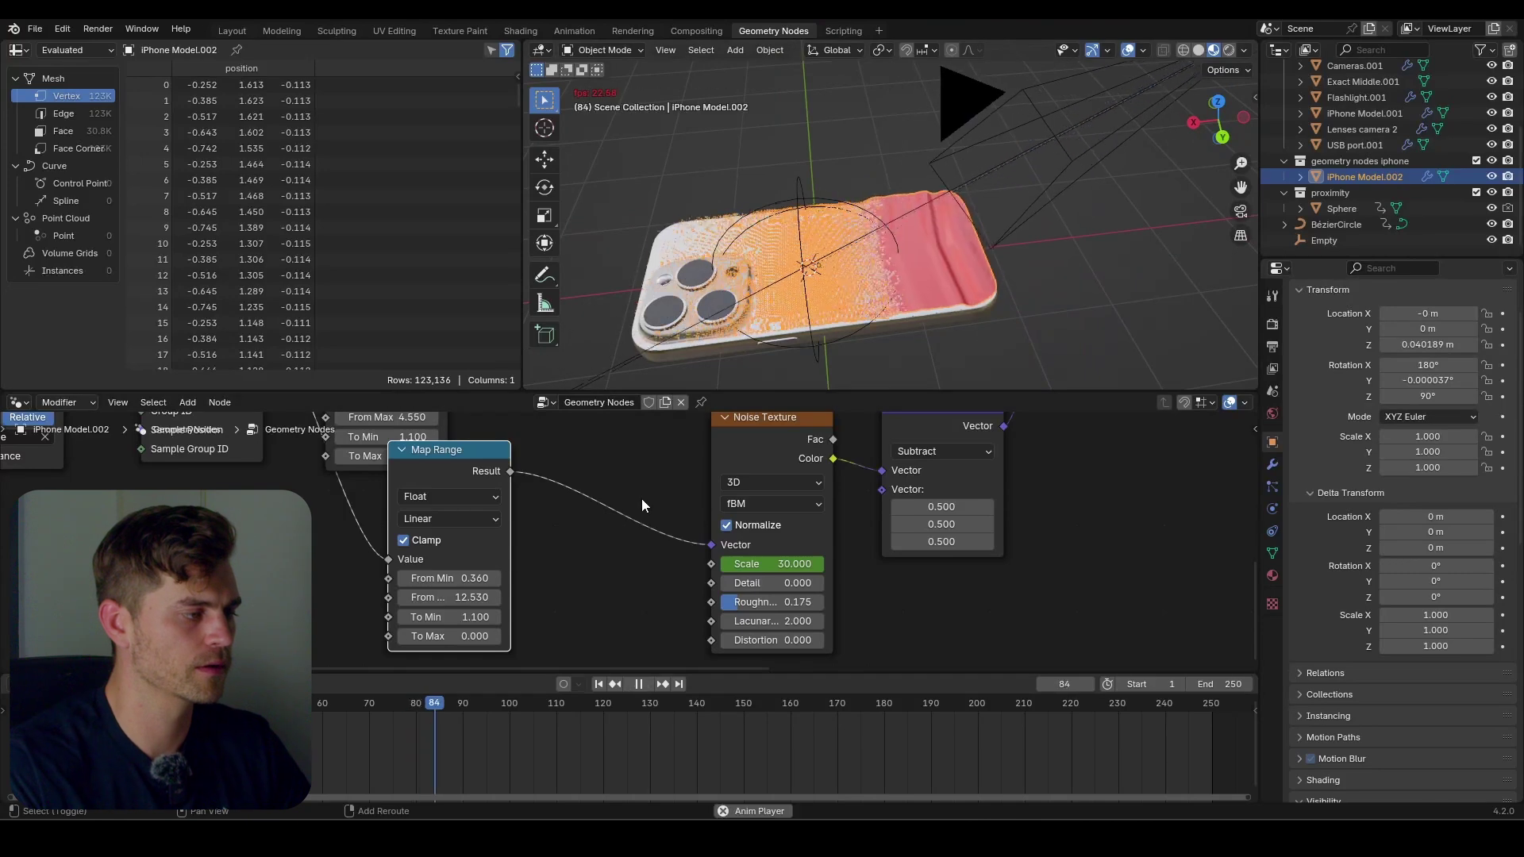
pyautogui.press('space')
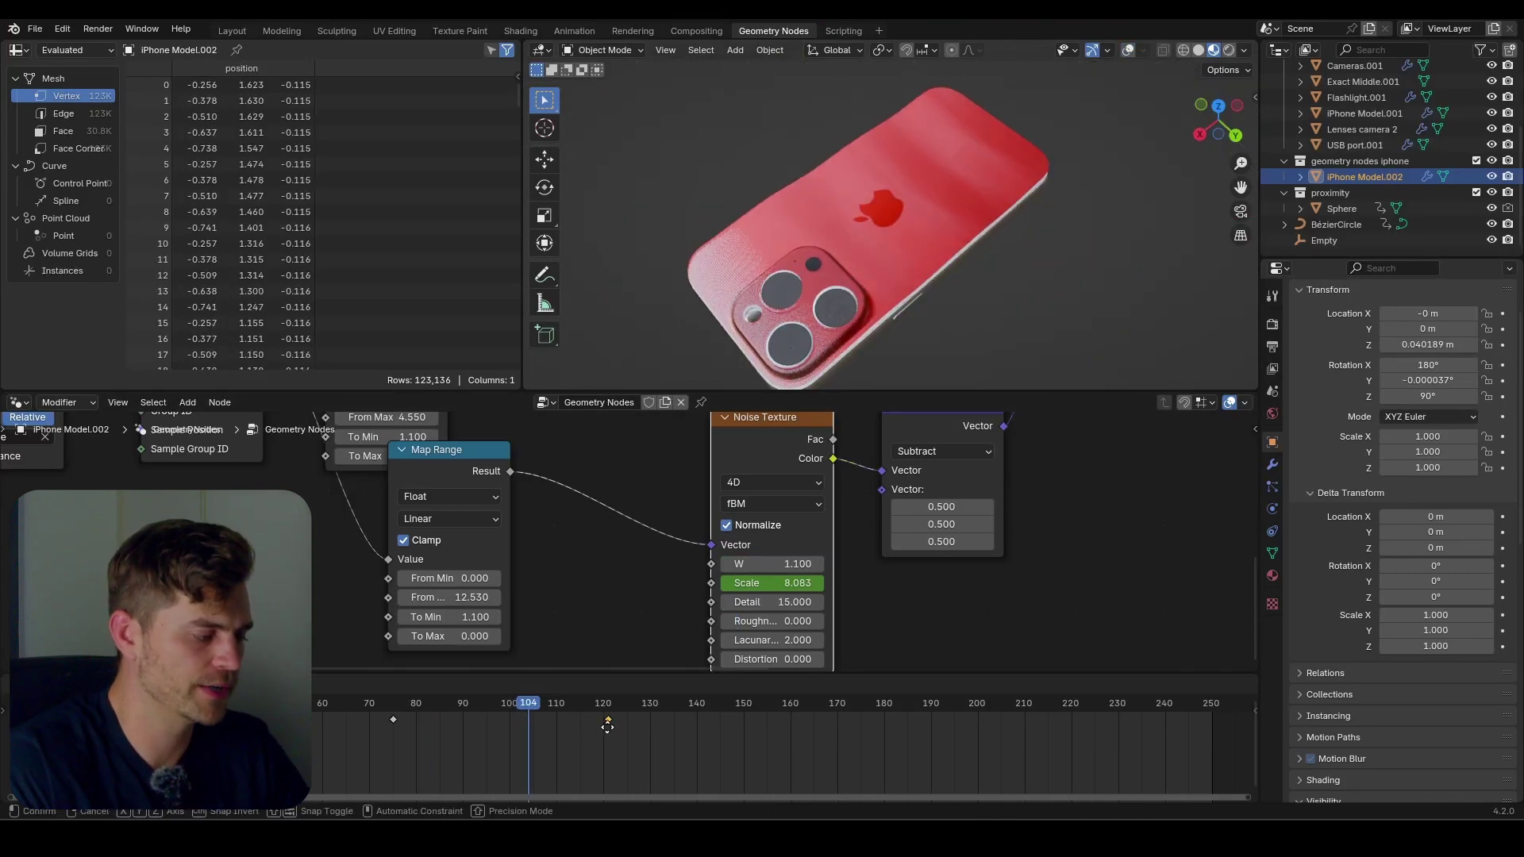
# Move the final Noise Texture scale keyframe to about frame 121 and go to frame 73.
pyautogui.moveTo(606, 727); pyautogui.dragTo(615, 726)
pyautogui.click(383, 706)
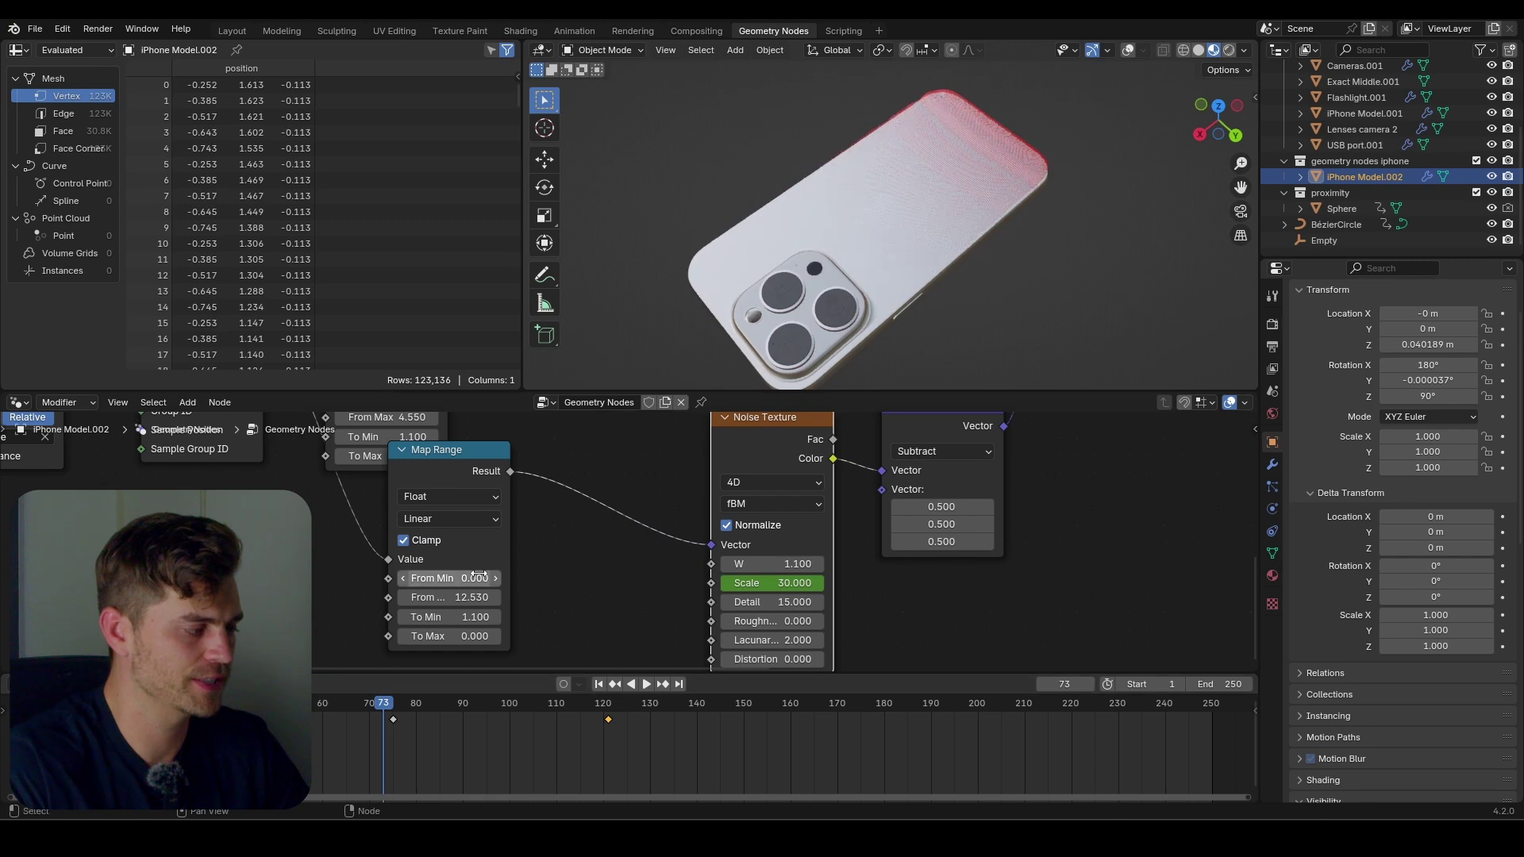
# Set the duplicated Map Range node's From Min to 0 and play the animation.
pyautogui.scroll(-2, 405, 521)
pyautogui.scroll(2, 455, 564)
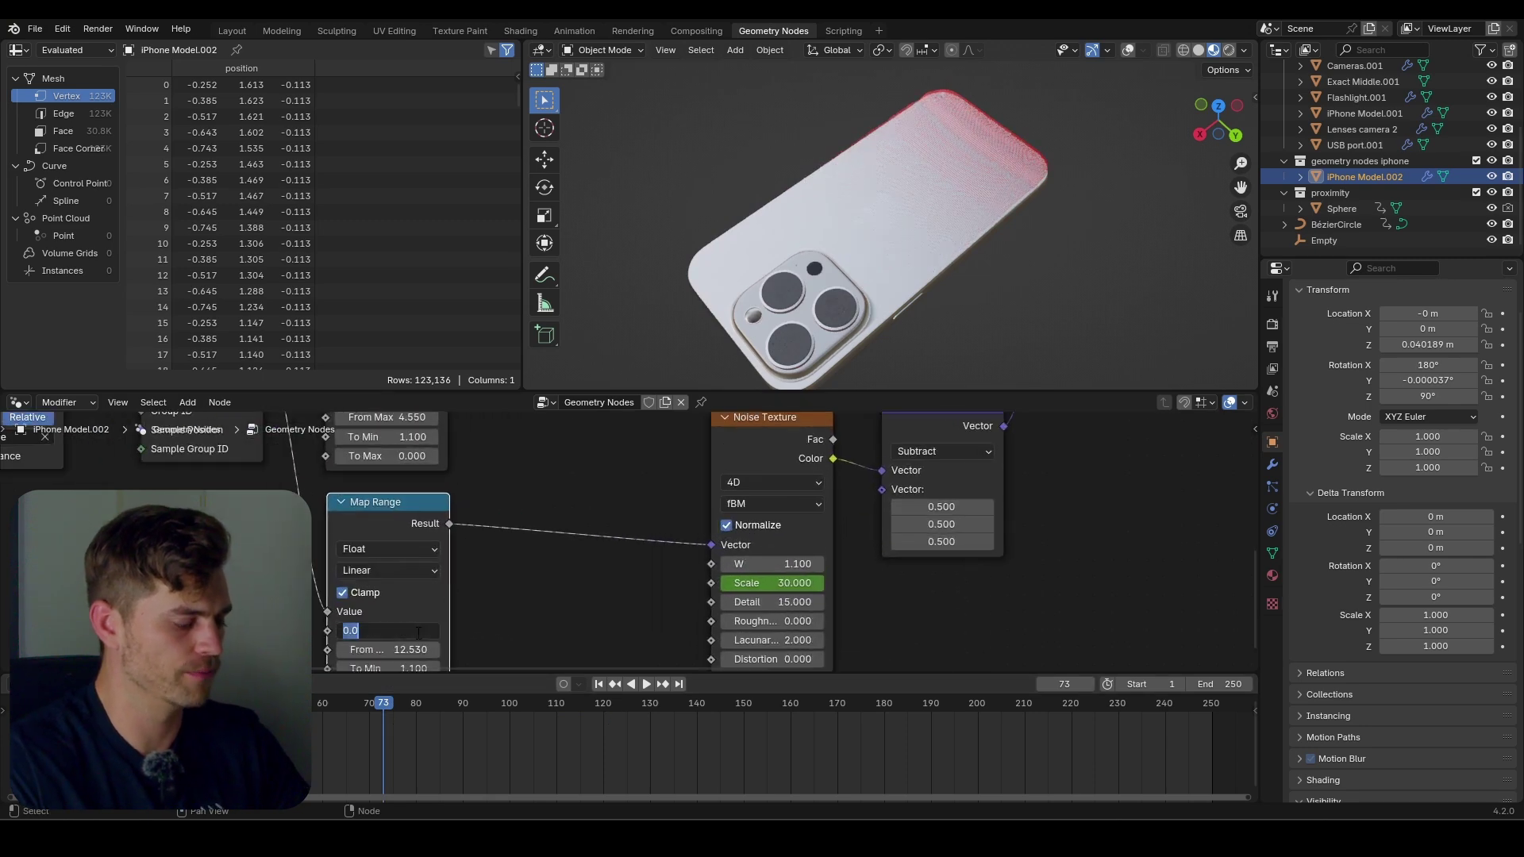
pyautogui.press('Return')
pyautogui.press('space')
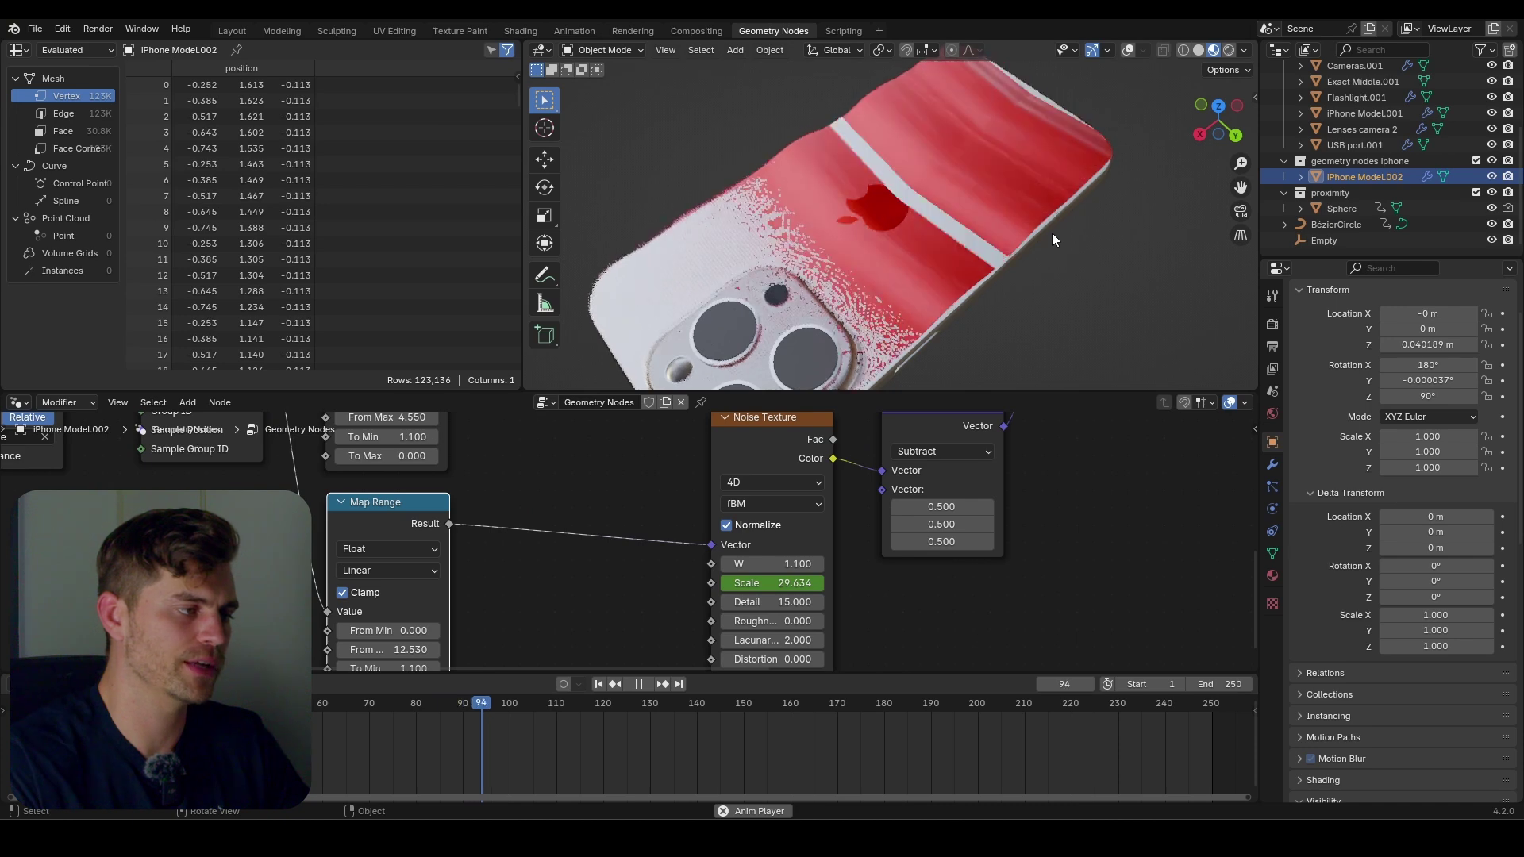
pyautogui.press('space')
# Raise iPhone Model.002 along Z to about 0.063 m and save the file.
pyautogui.moveTo(1009, 238)
pyautogui.mouseDown(button='middle')
pyautogui.moveTo(1008, 175)
pyautogui.moveTo(996, 200)
pyautogui.moveTo(1013, 230)
pyautogui.mouseUp(button='middle')
pyautogui.press('g')
pyautogui.press('z')
pyautogui.click(998, 194)
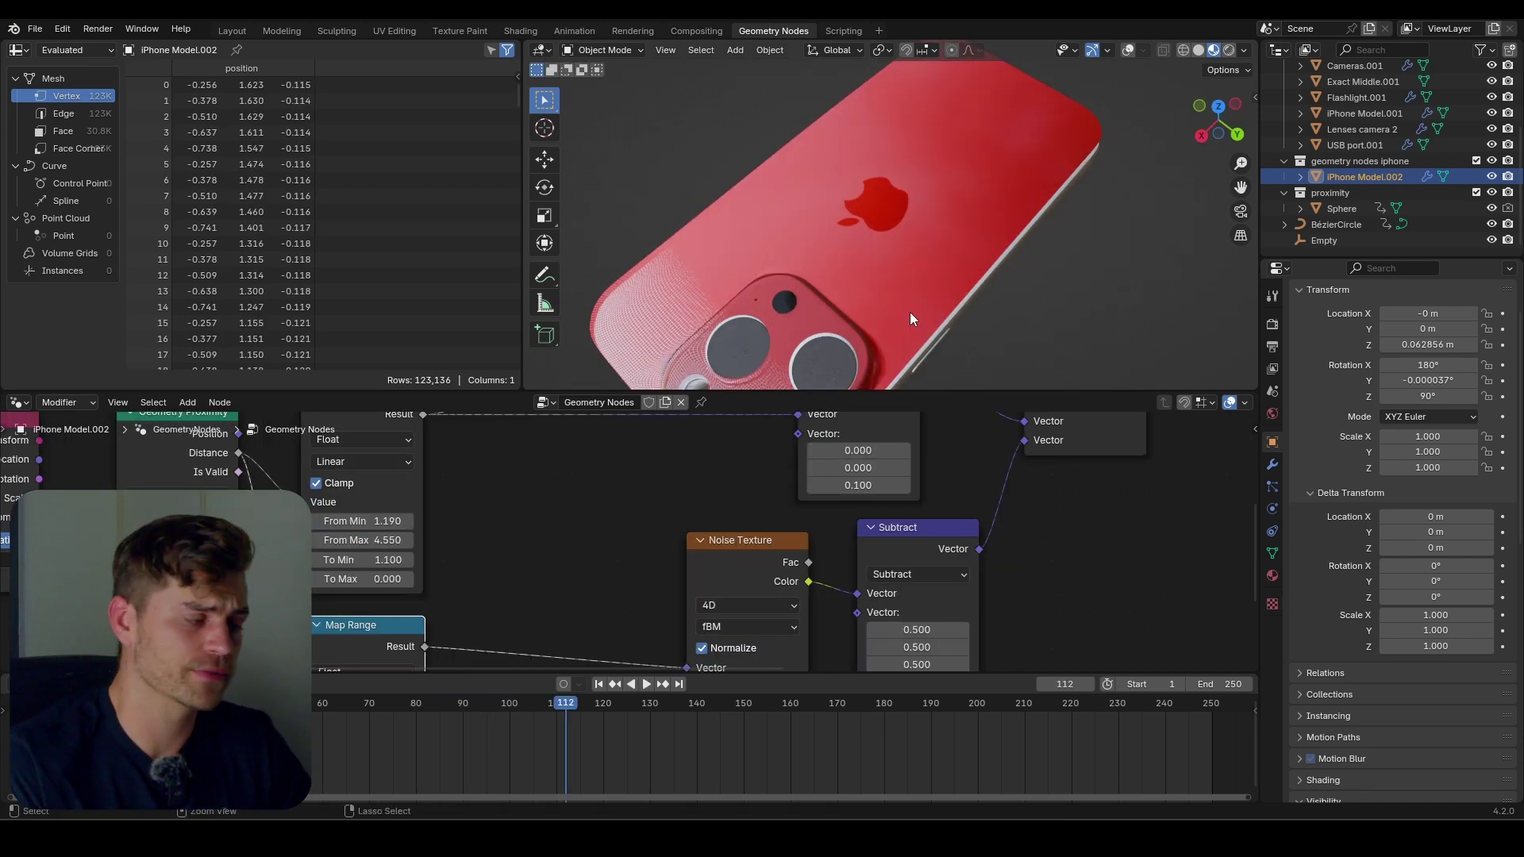
pyautogui.hotkey('ctrl', 's')
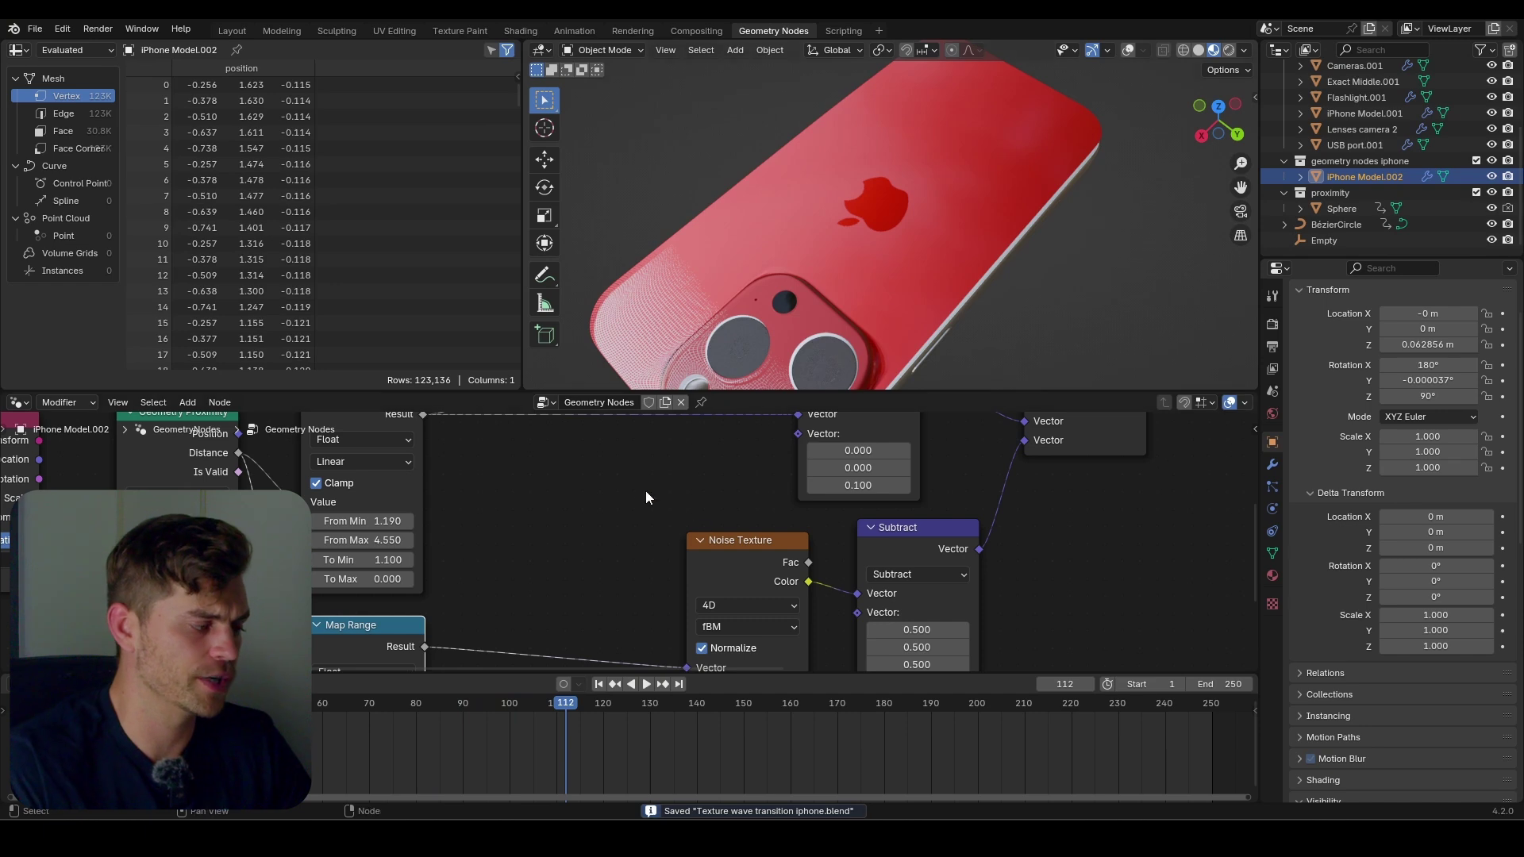
# Switch to the camera view and open the BézierCircle's animation curves in the Graph Editor.
pyautogui.scroll(-3, 647, 492)
pyautogui.scroll(-2, 644, 568)
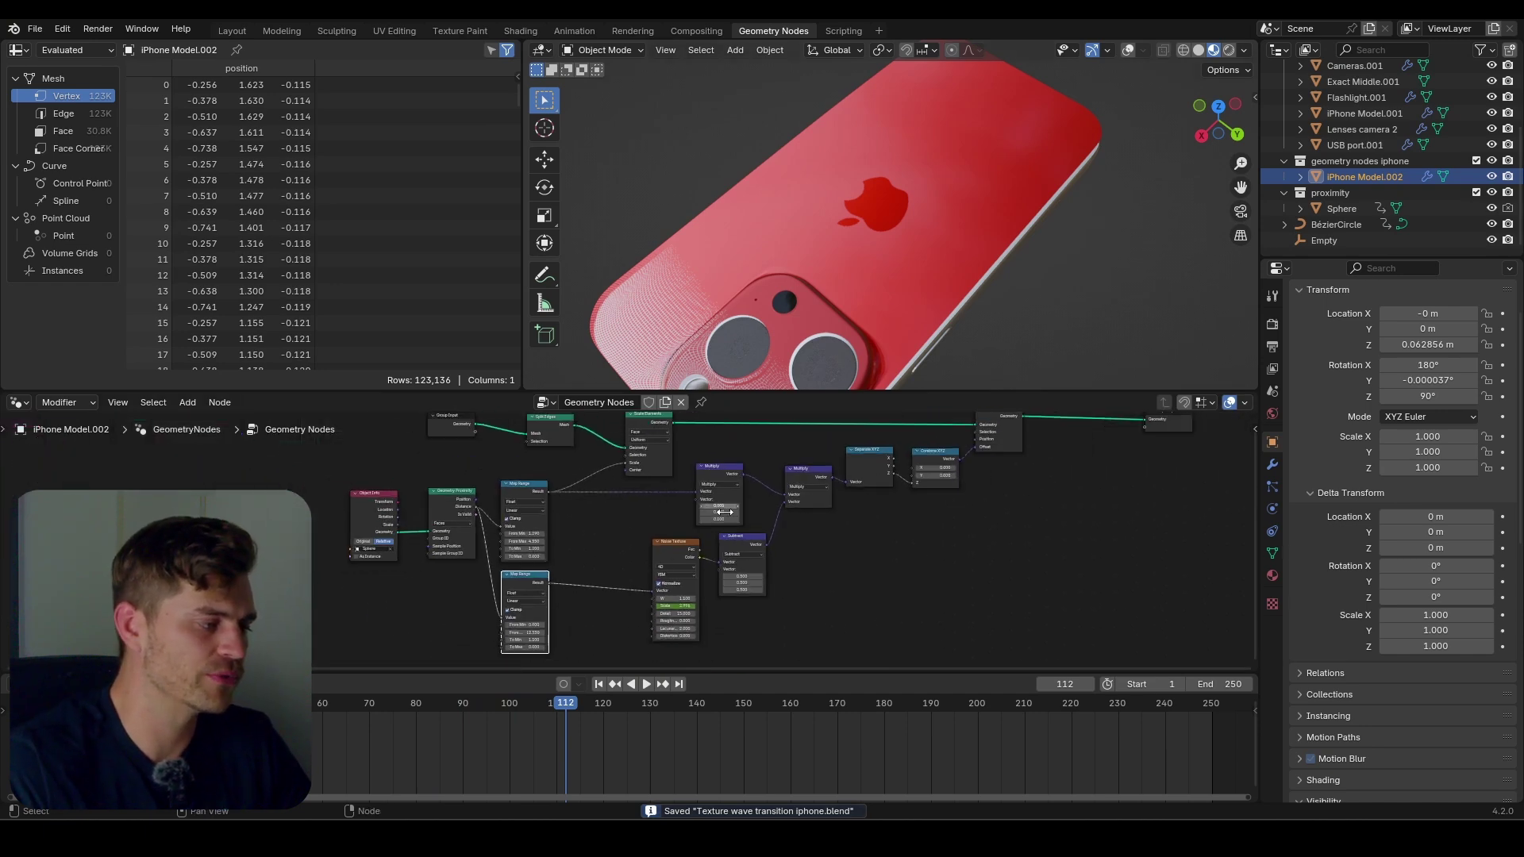
pyautogui.moveTo(719, 511); pyautogui.dragTo(692, 544, button='middle')
pyautogui.moveTo(973, 227); pyautogui.dragTo(976, 246, button='middle')
pyautogui.press('KP_0')
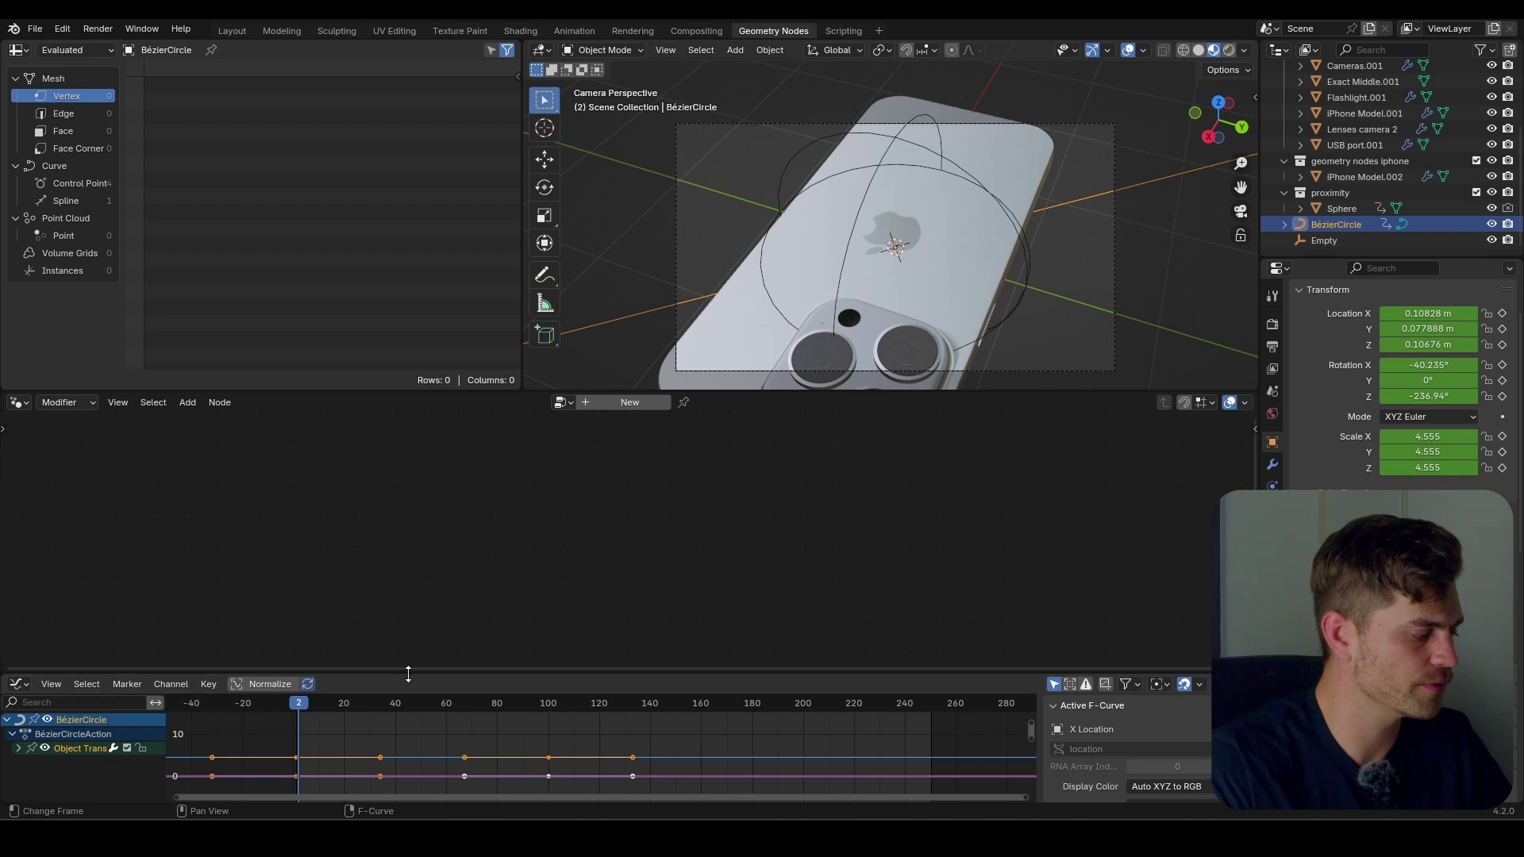
# Enlarge the Graph Editor and isolate the BézierCircle's Euler rotation curves by locking its location and scale channels.
pyautogui.moveTo(408, 674); pyautogui.dragTo(432, 456)
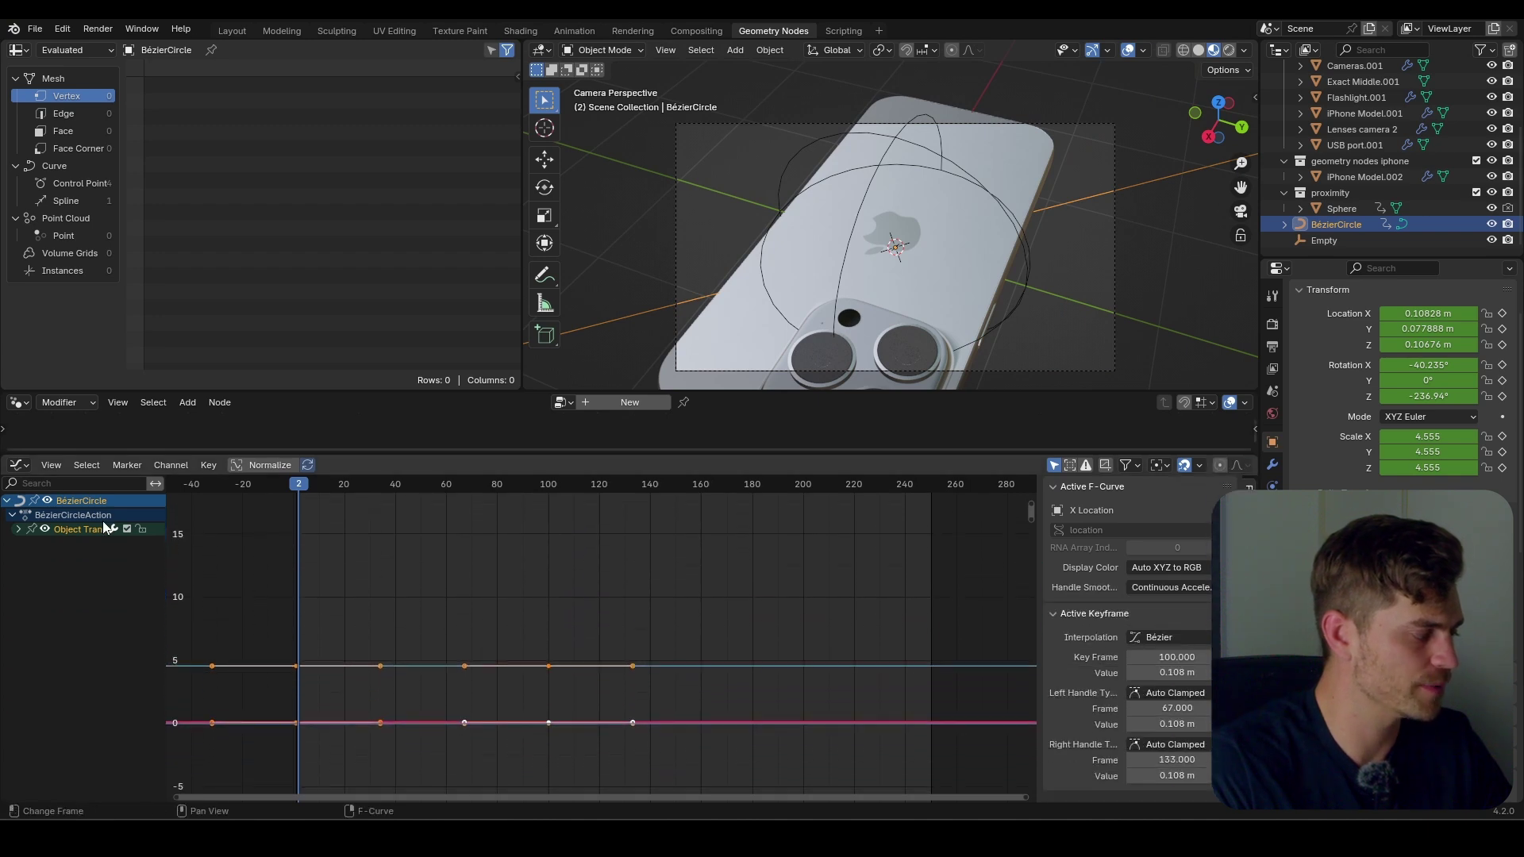
pyautogui.click(18, 529)
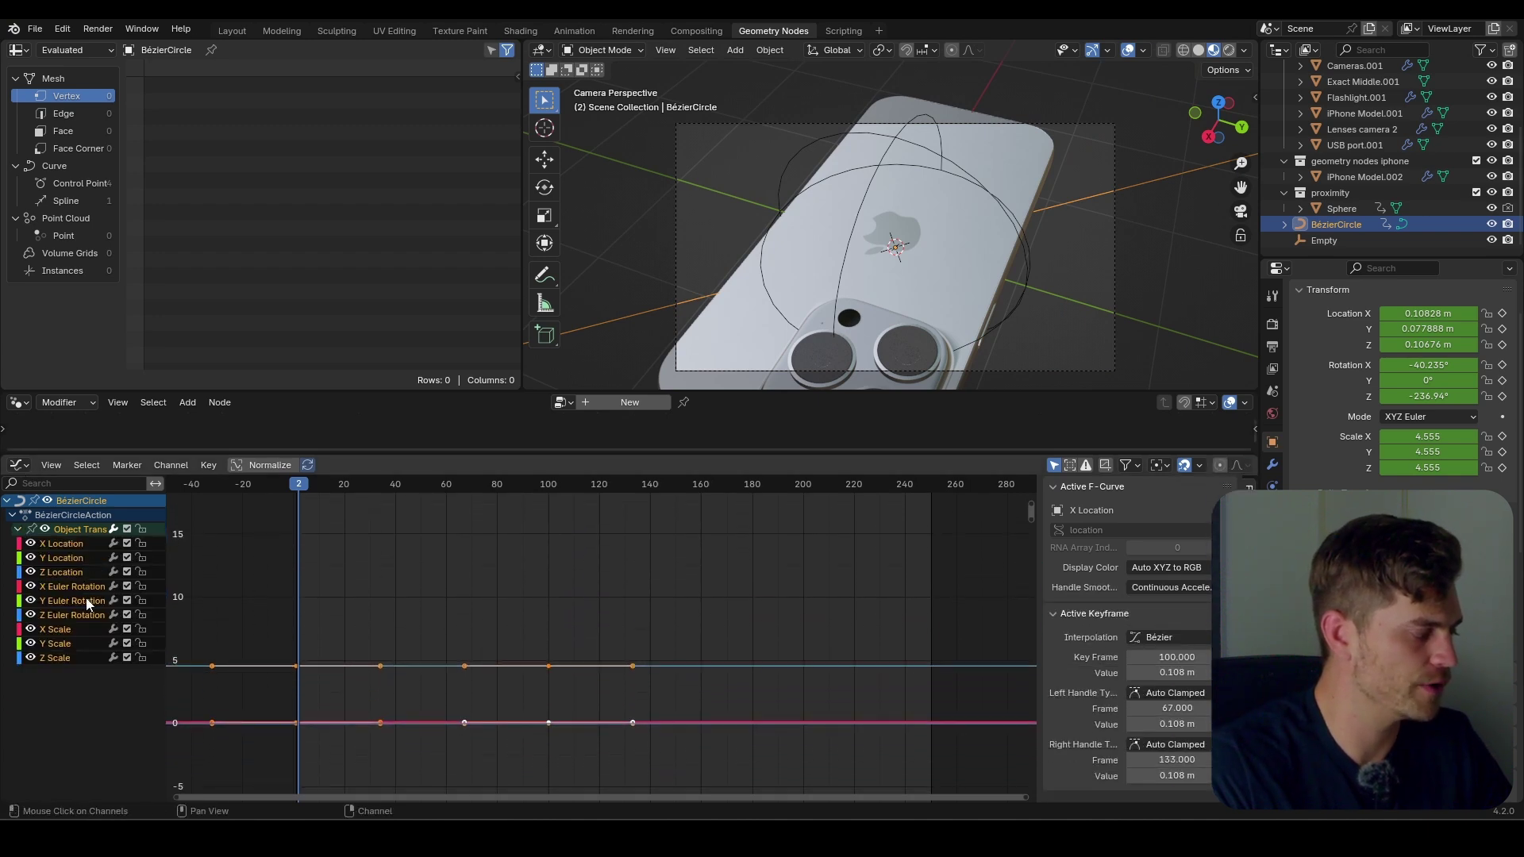
pyautogui.moveTo(141, 543); pyautogui.dragTo(89, 612)
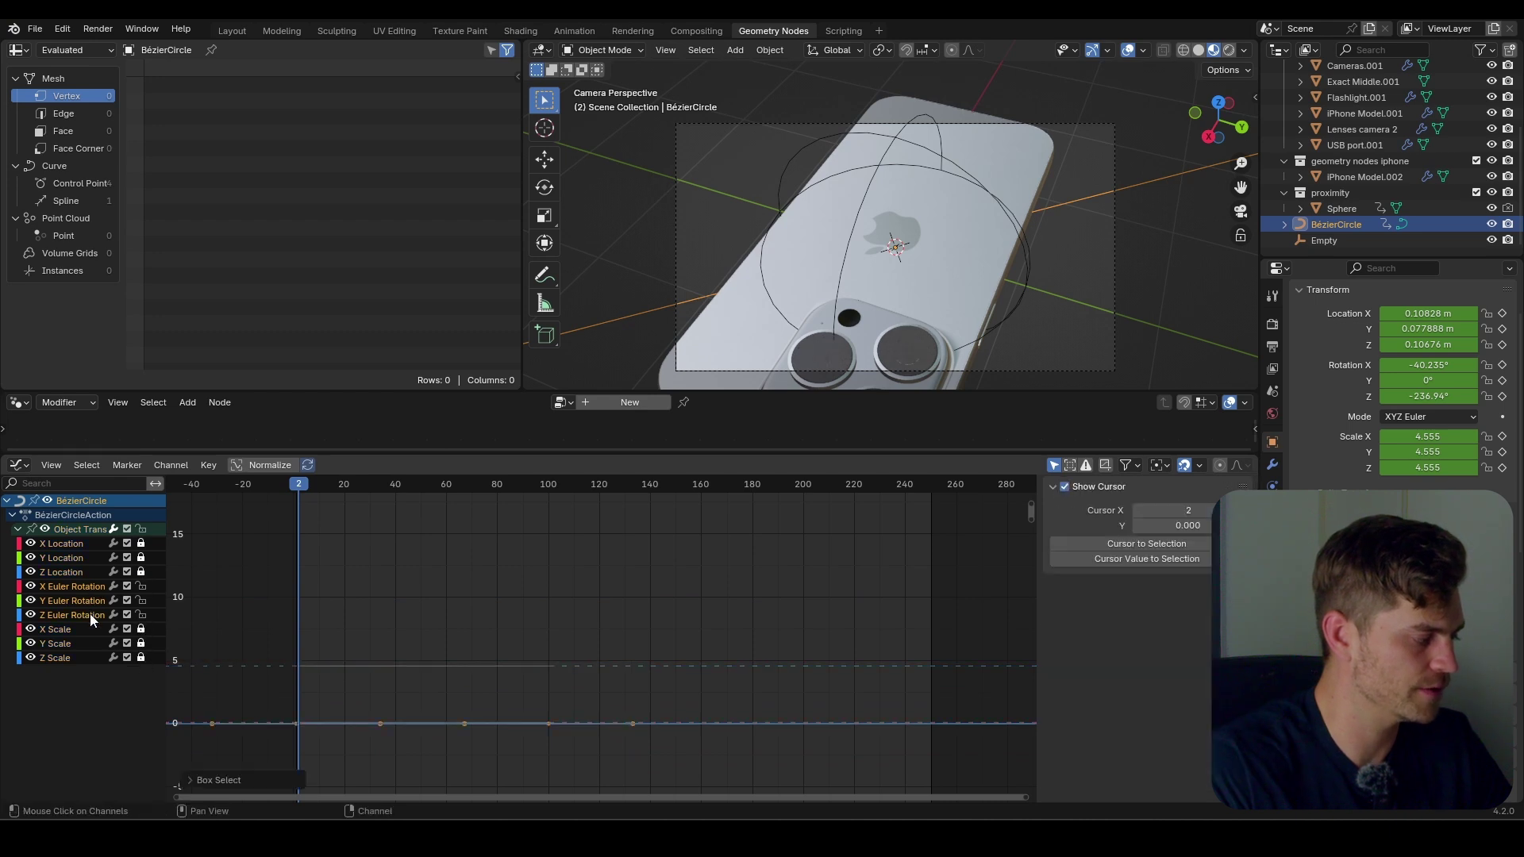
pyautogui.press('Home')
pyautogui.scroll(-5, 667, 595)
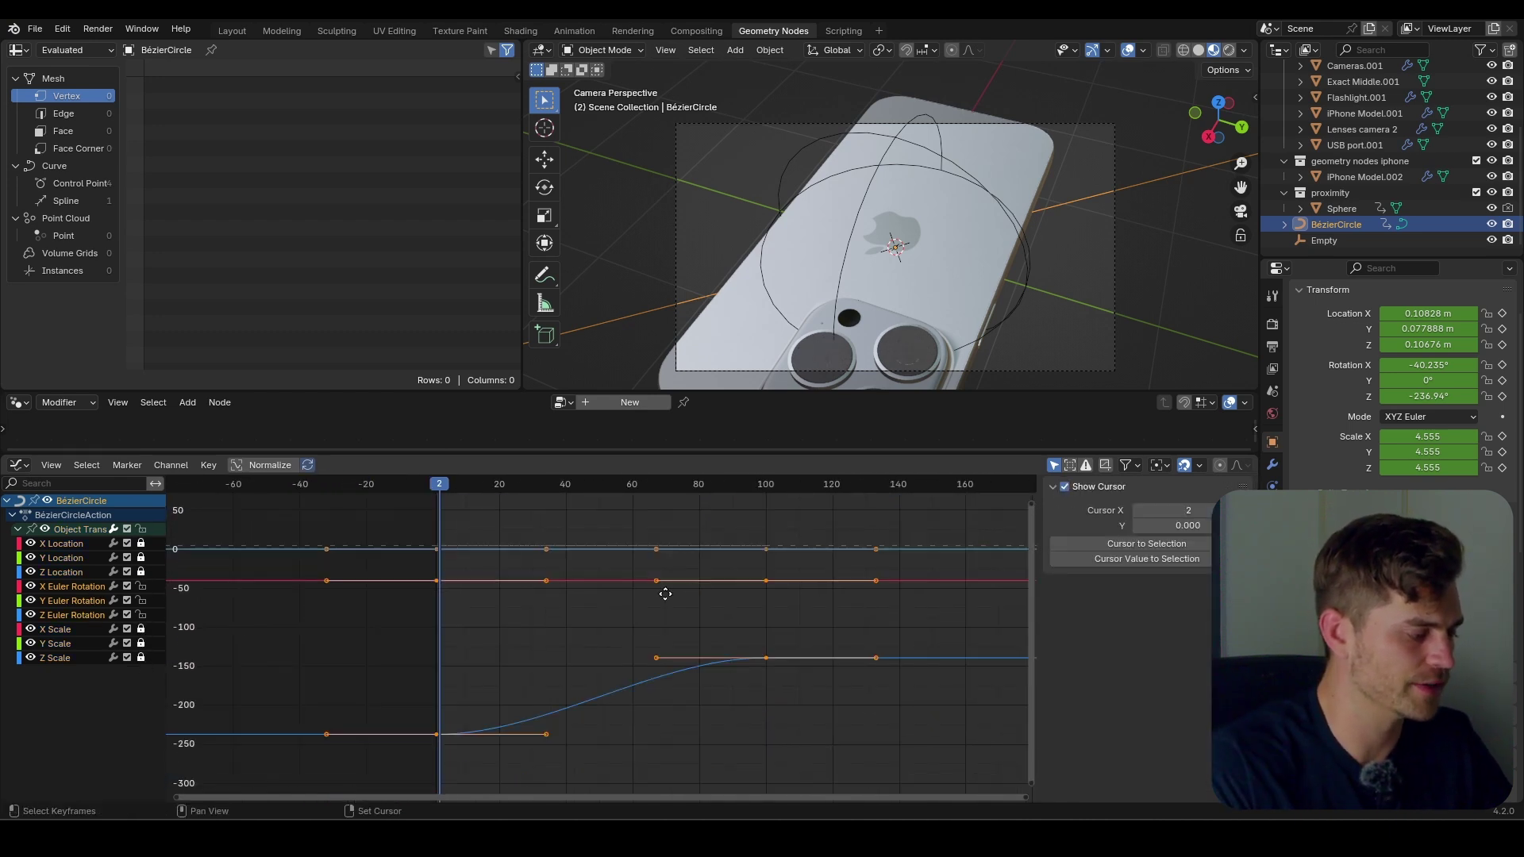
# Lengthen the rotation keyframe handles horizontally about their individual centers to steepen the easing, and play the animation.
pyautogui.moveTo(667, 596); pyautogui.dragTo(605, 620, button='middle')
pyautogui.press('s')
pyautogui.rightClick(716, 658)
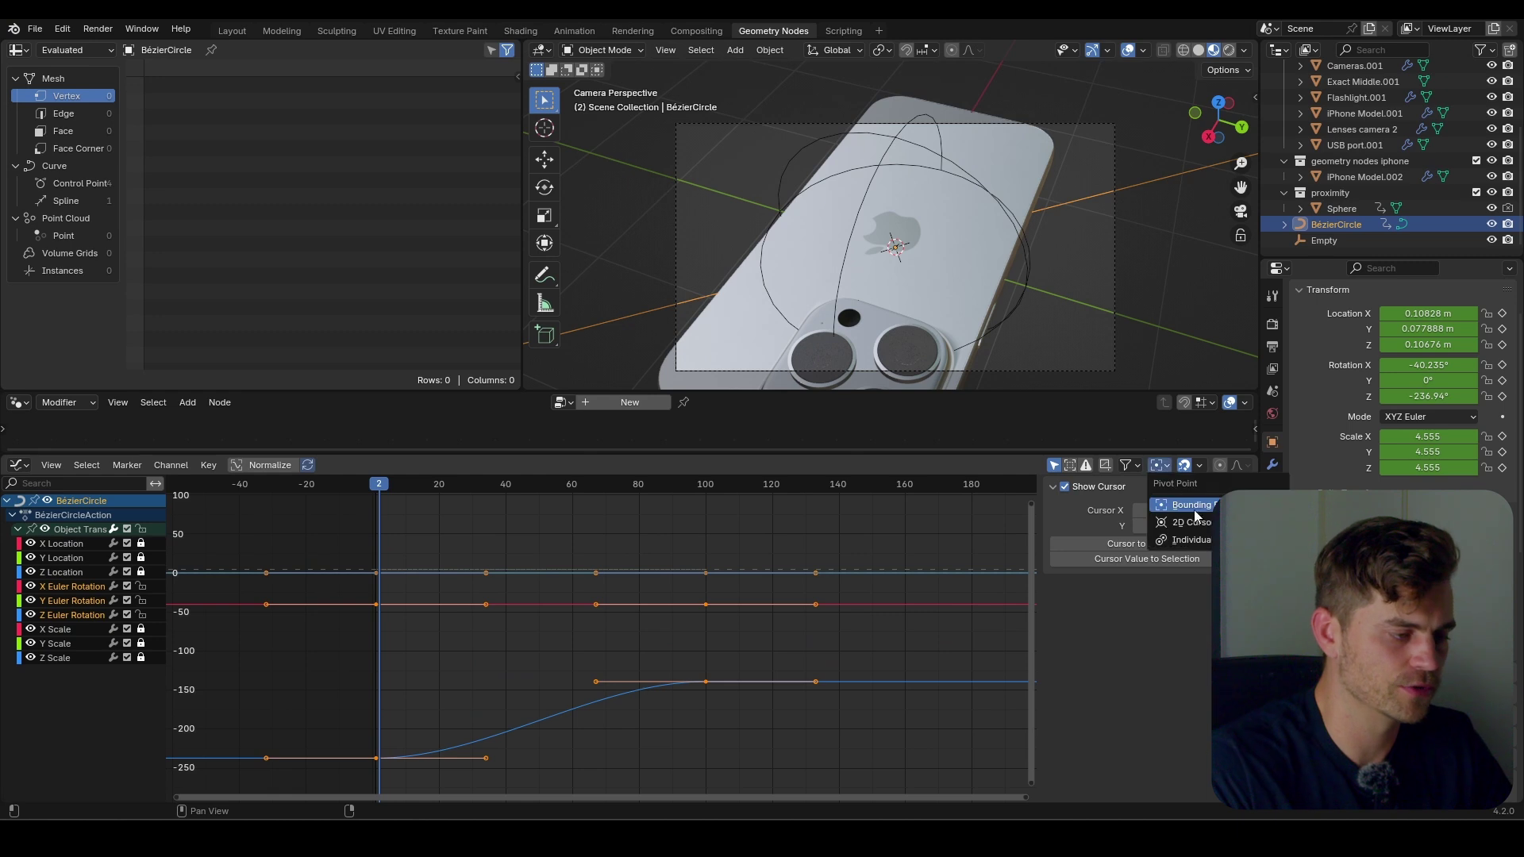
pyautogui.press('s')
pyautogui.press('x')
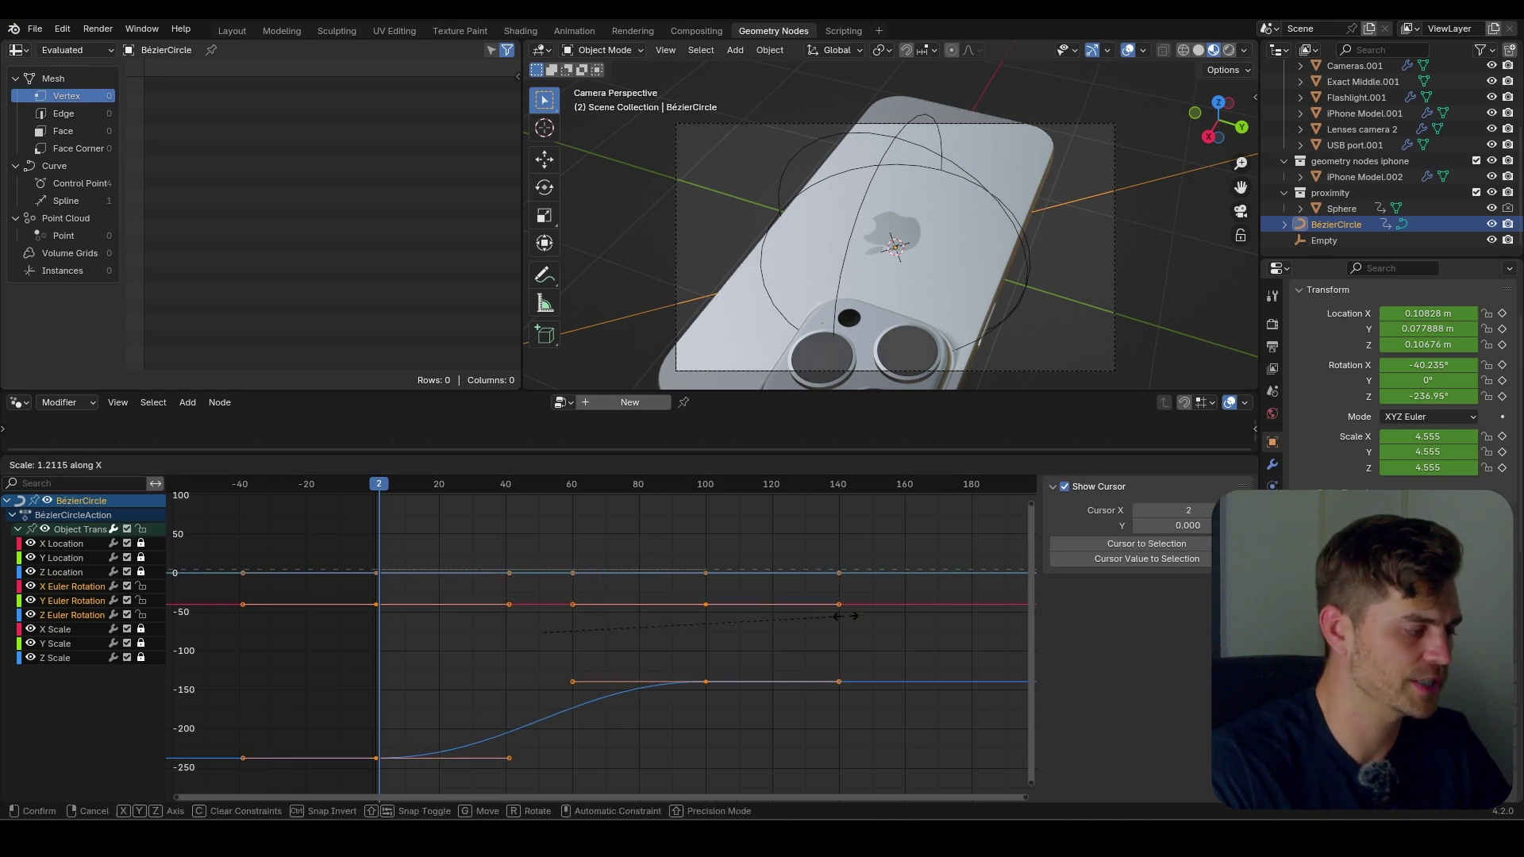
pyautogui.click(195, 618)
pyautogui.press('space')
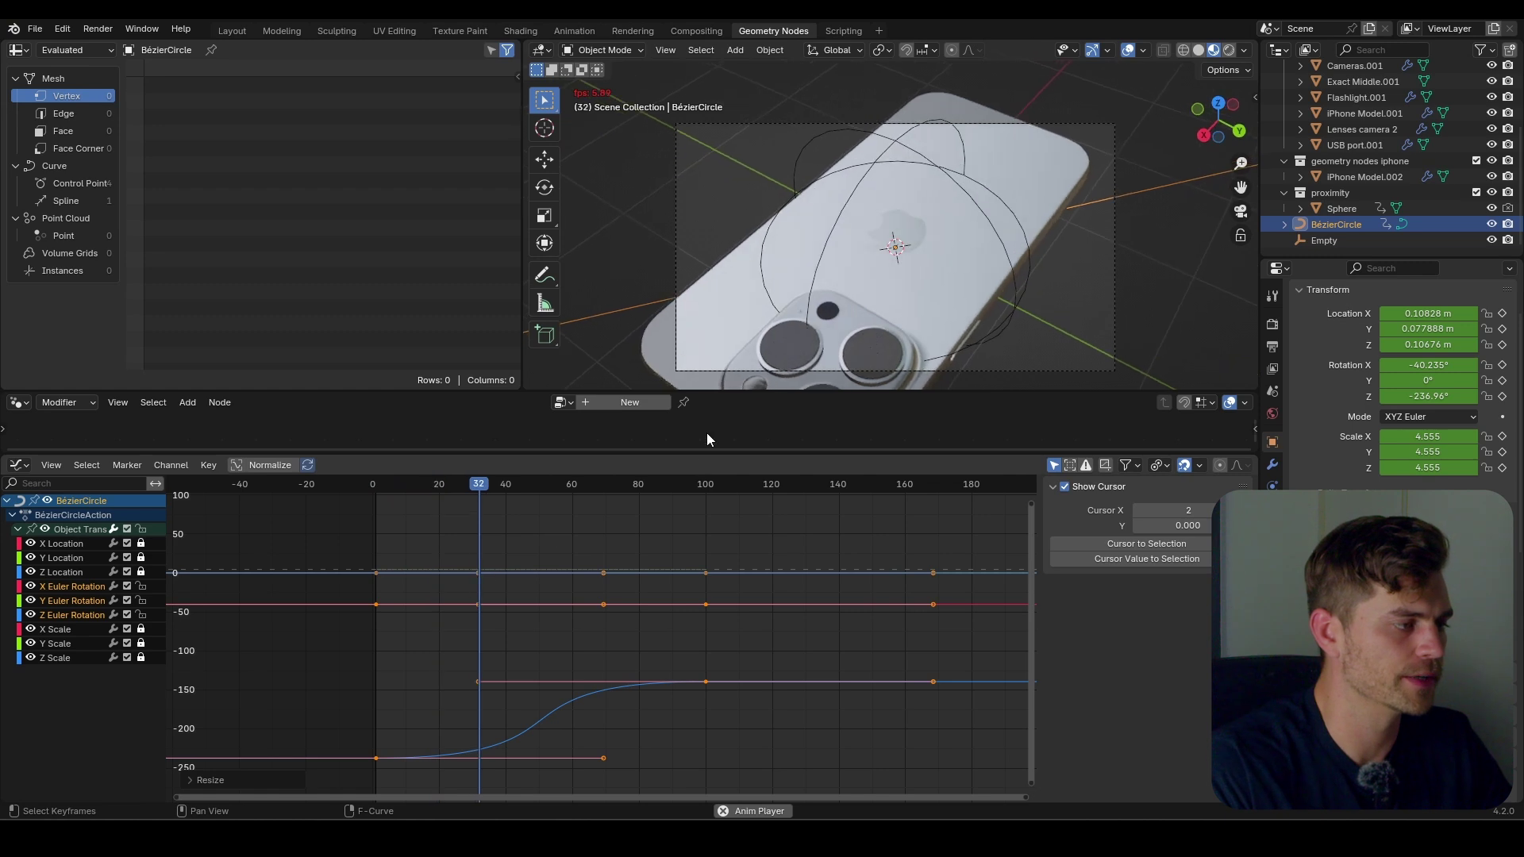
pyautogui.press('space')
# Switch the viewport to solid shading and shift the BézierCircle's rotation keyframes about 35 frames later.
pyautogui.click(1200, 48)
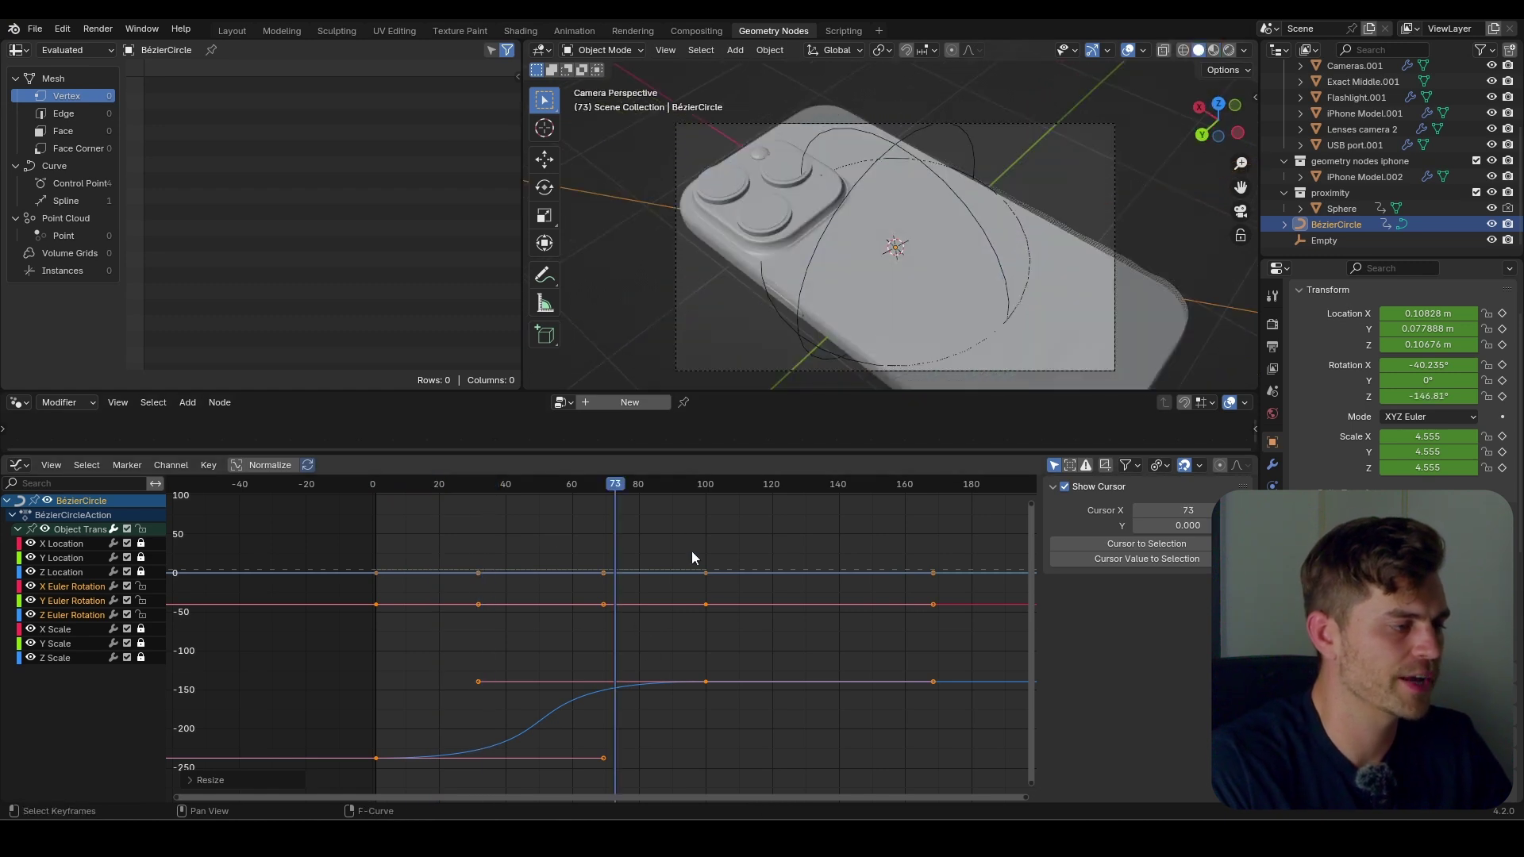
pyautogui.scroll(-3, 695, 588)
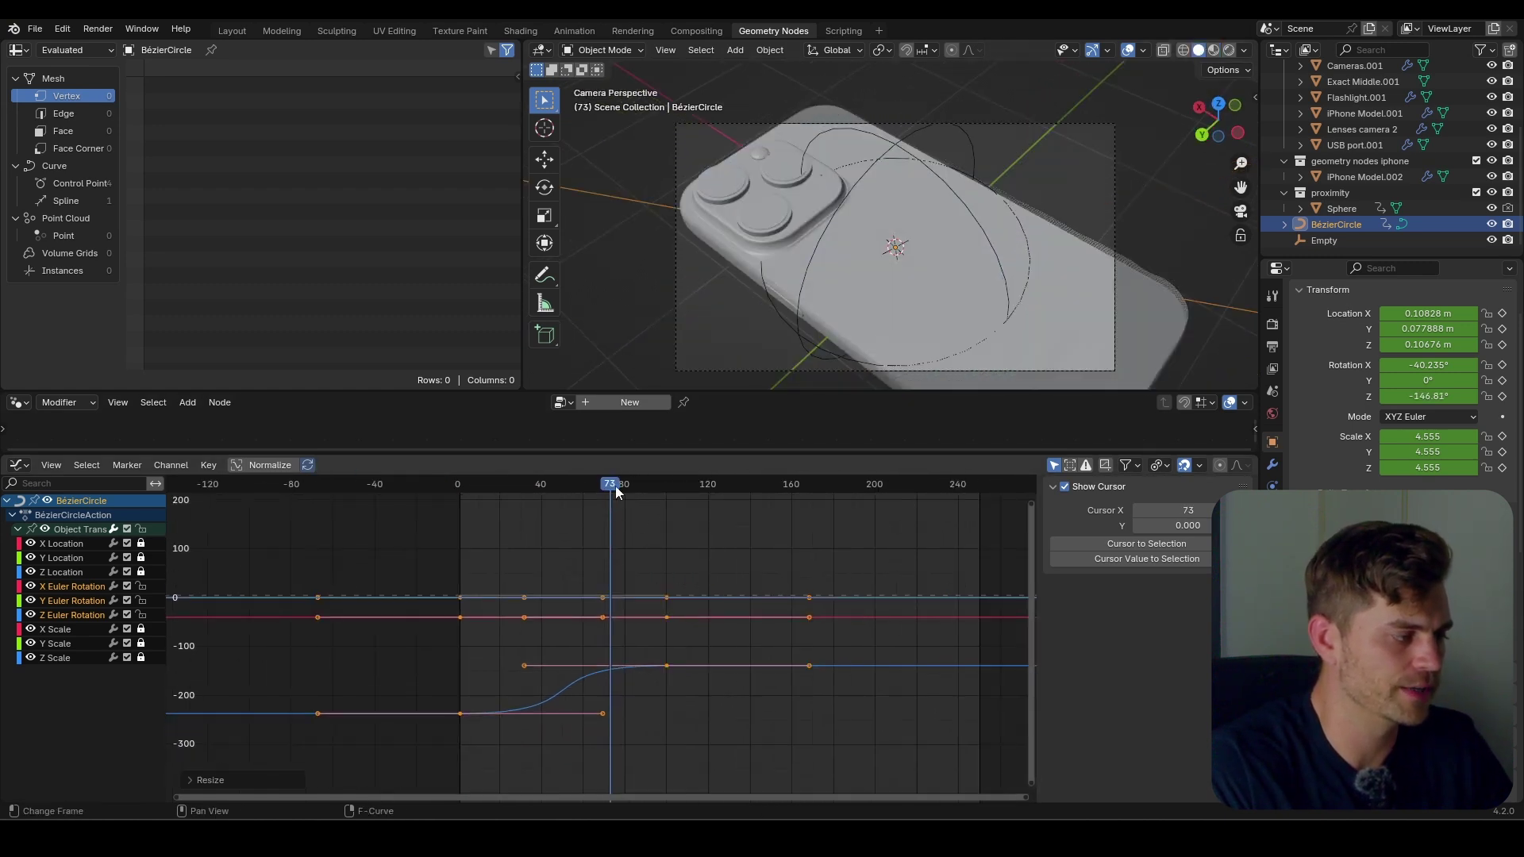
pyautogui.moveTo(615, 492)
pyautogui.mouseDown()
pyautogui.moveTo(668, 486)
pyautogui.moveTo(625, 488)
pyautogui.mouseUp()
pyautogui.scroll(-1, 764, 564)
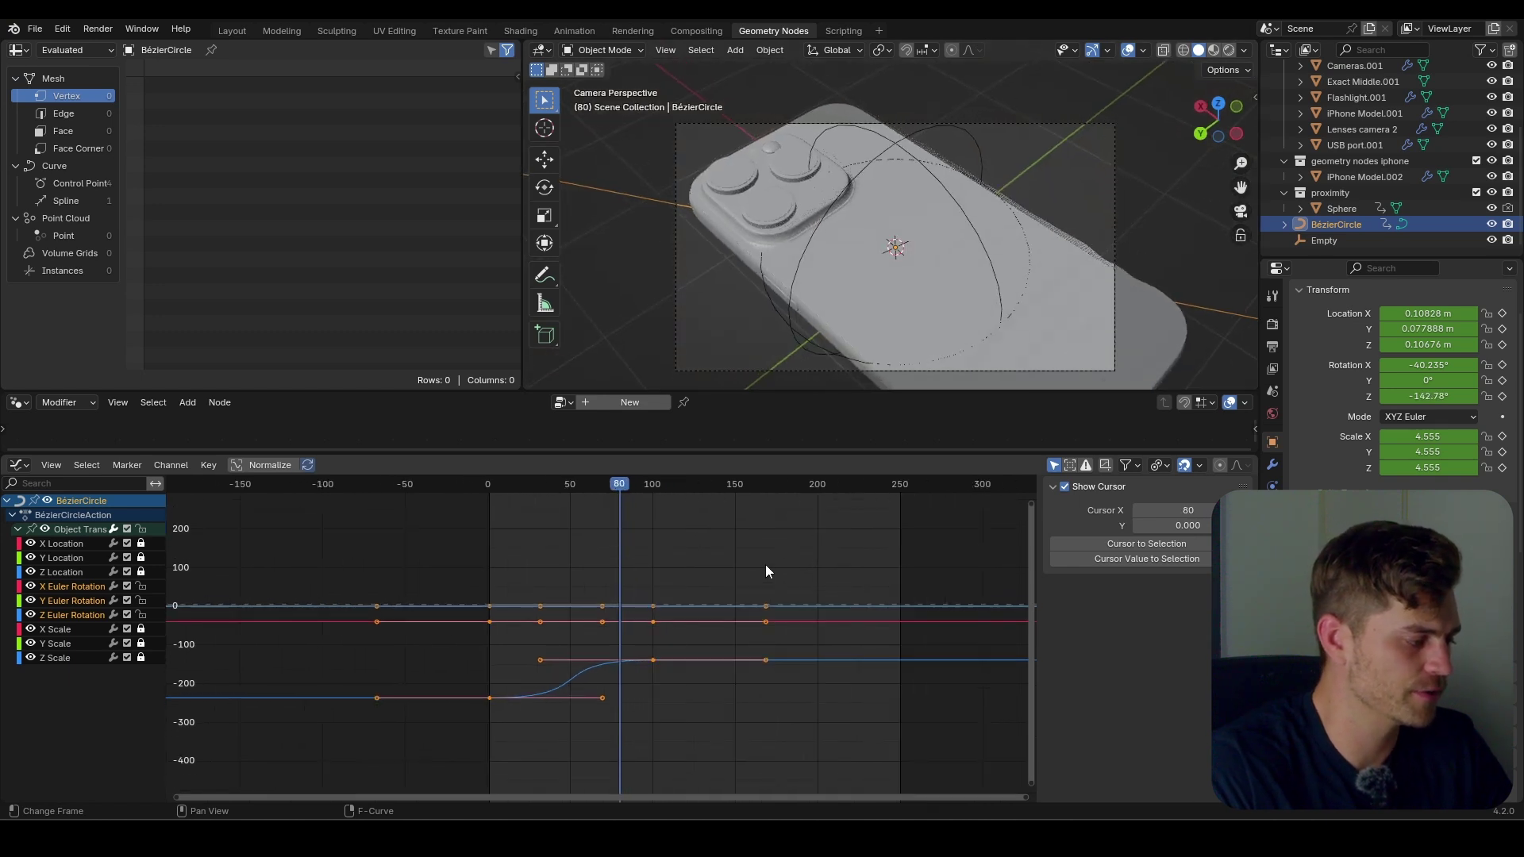
pyautogui.press('g')
pyautogui.press('x')
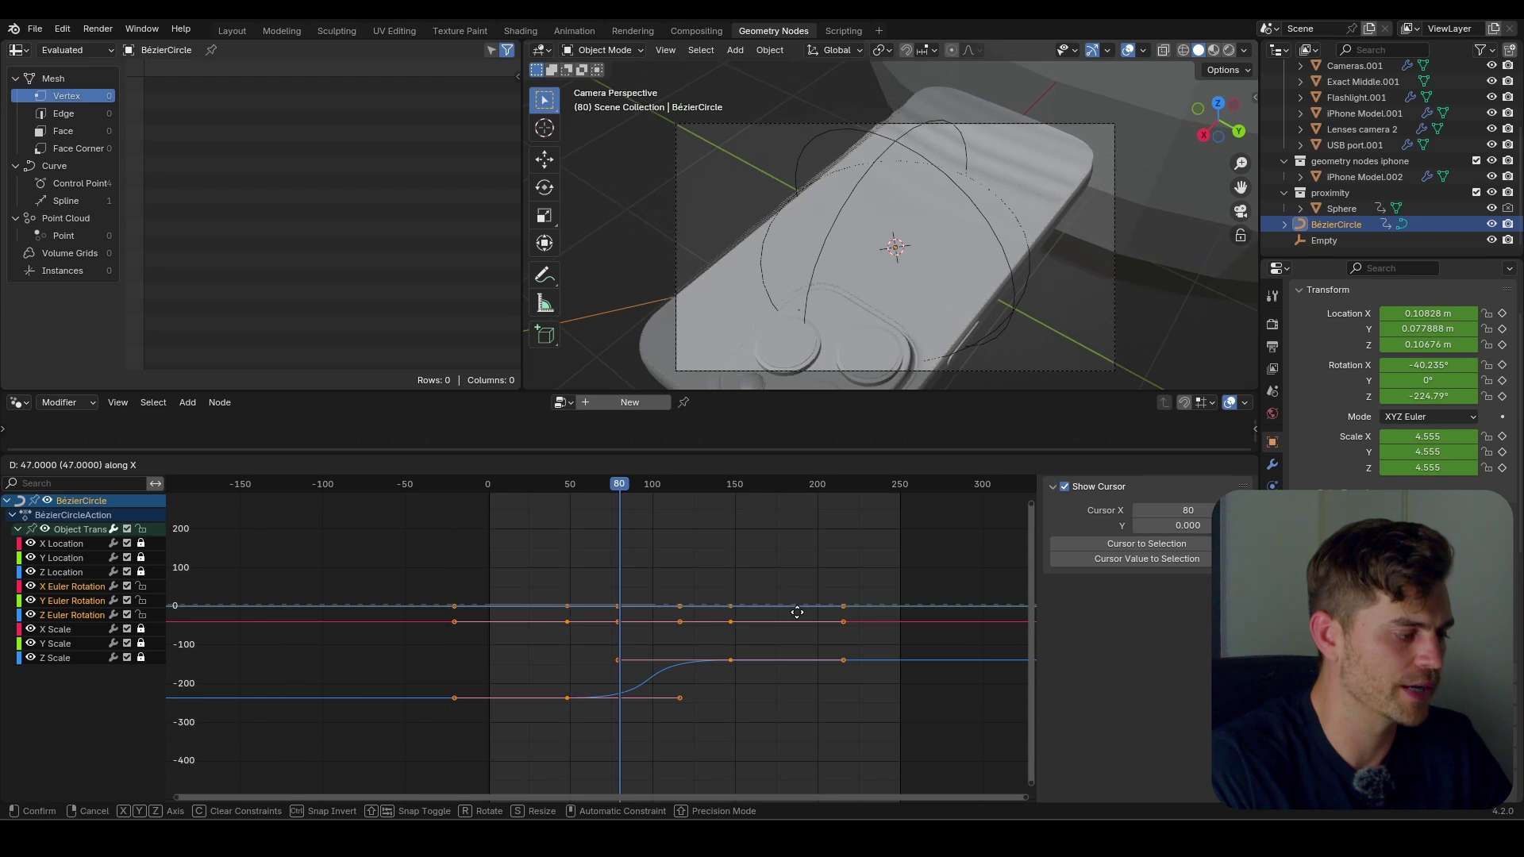
pyautogui.click(778, 613)
pyautogui.press('space')
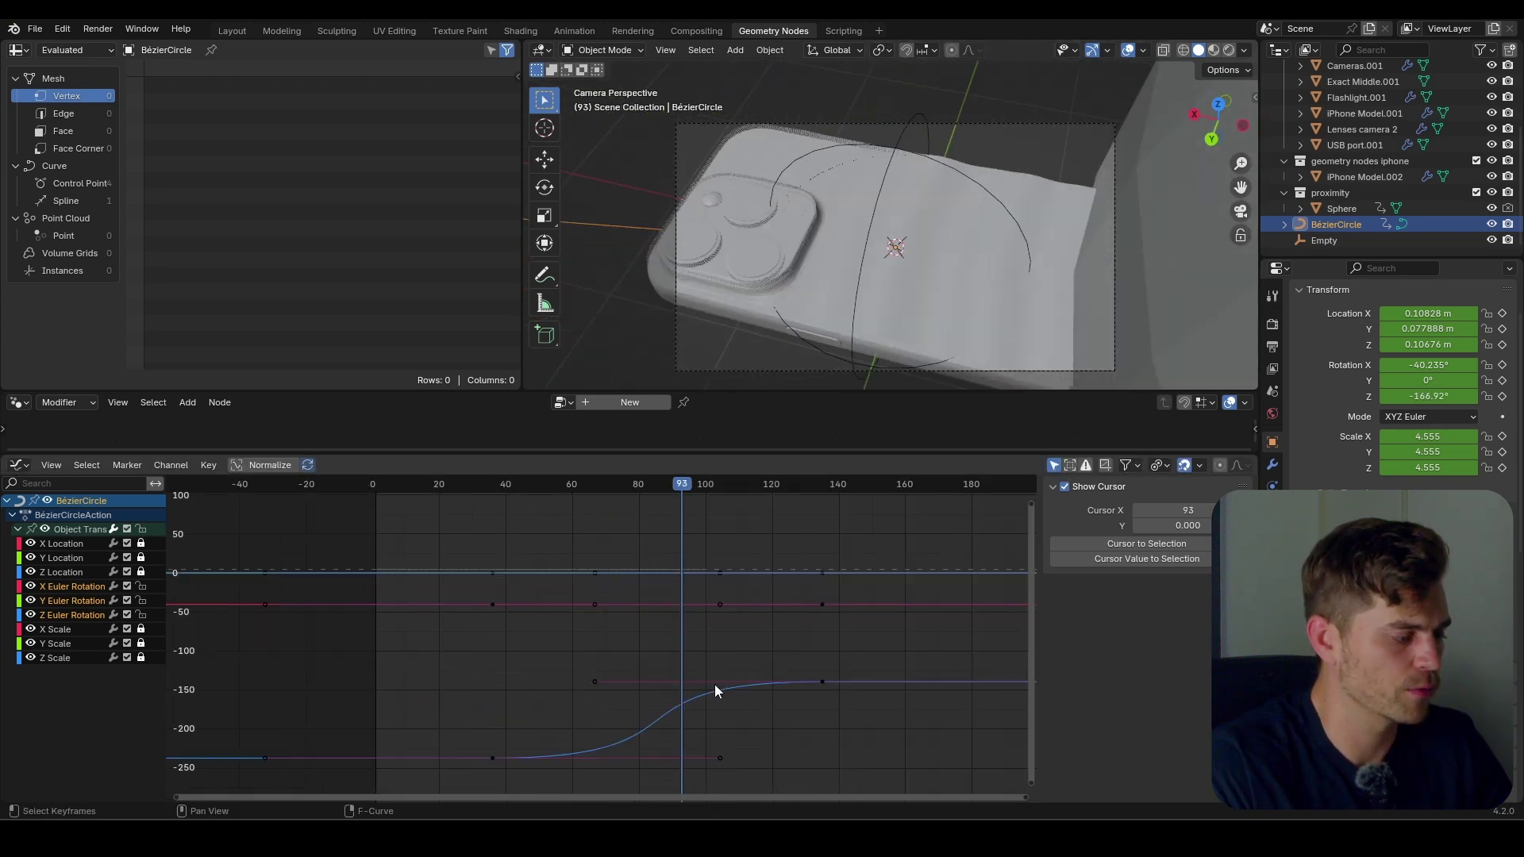
# Insert a rotation keyframe at frame 93 and stretch the last Z rotation keyframe's left handle back to about frame 90.
pyautogui.moveTo(714, 684); pyautogui.dragTo(644, 654, button='middle')
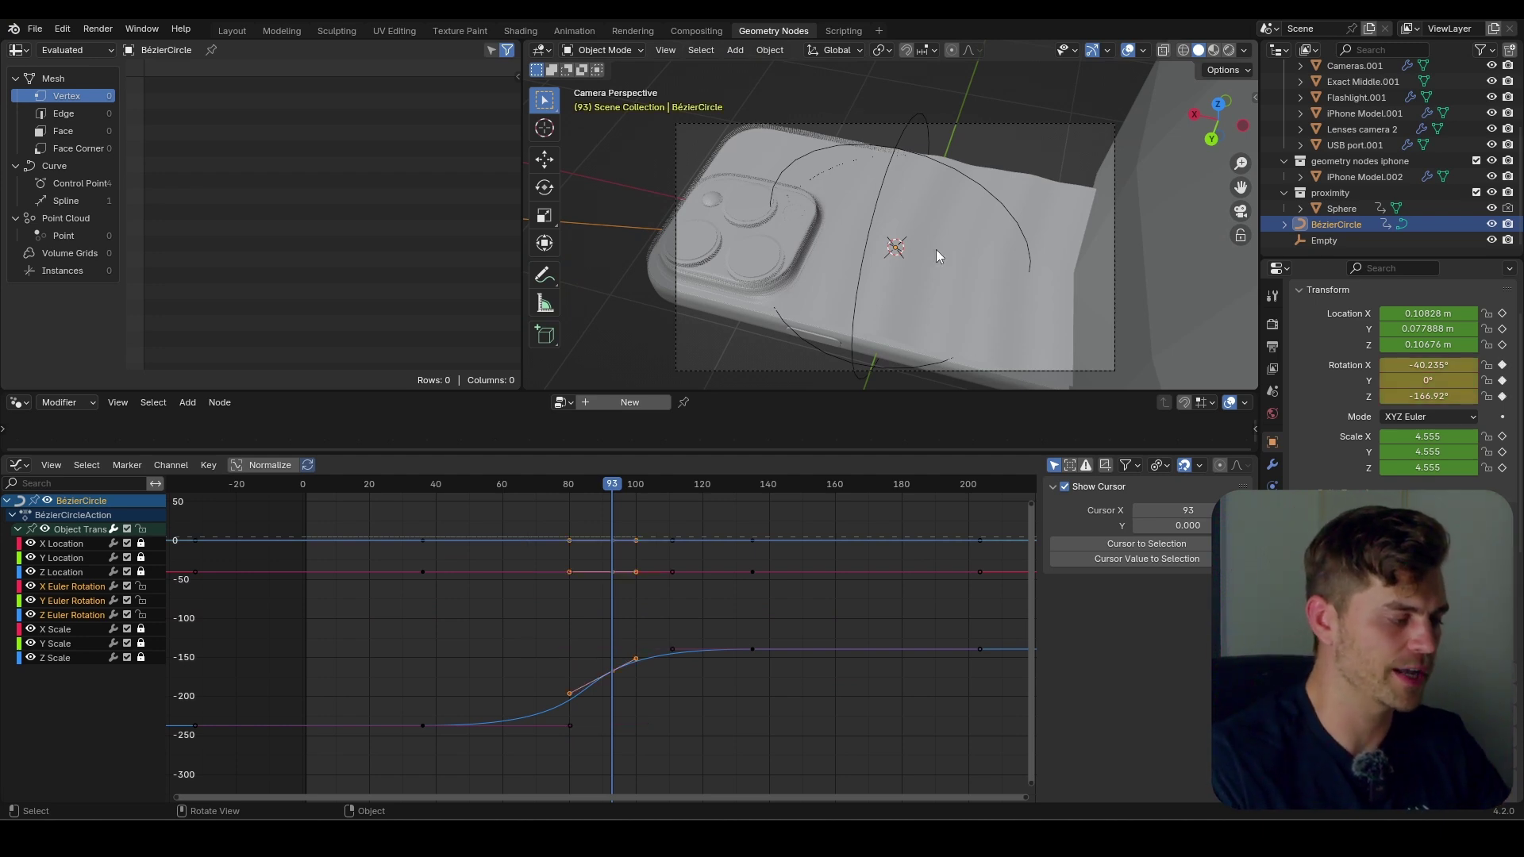
pyautogui.scroll(4, 642, 670)
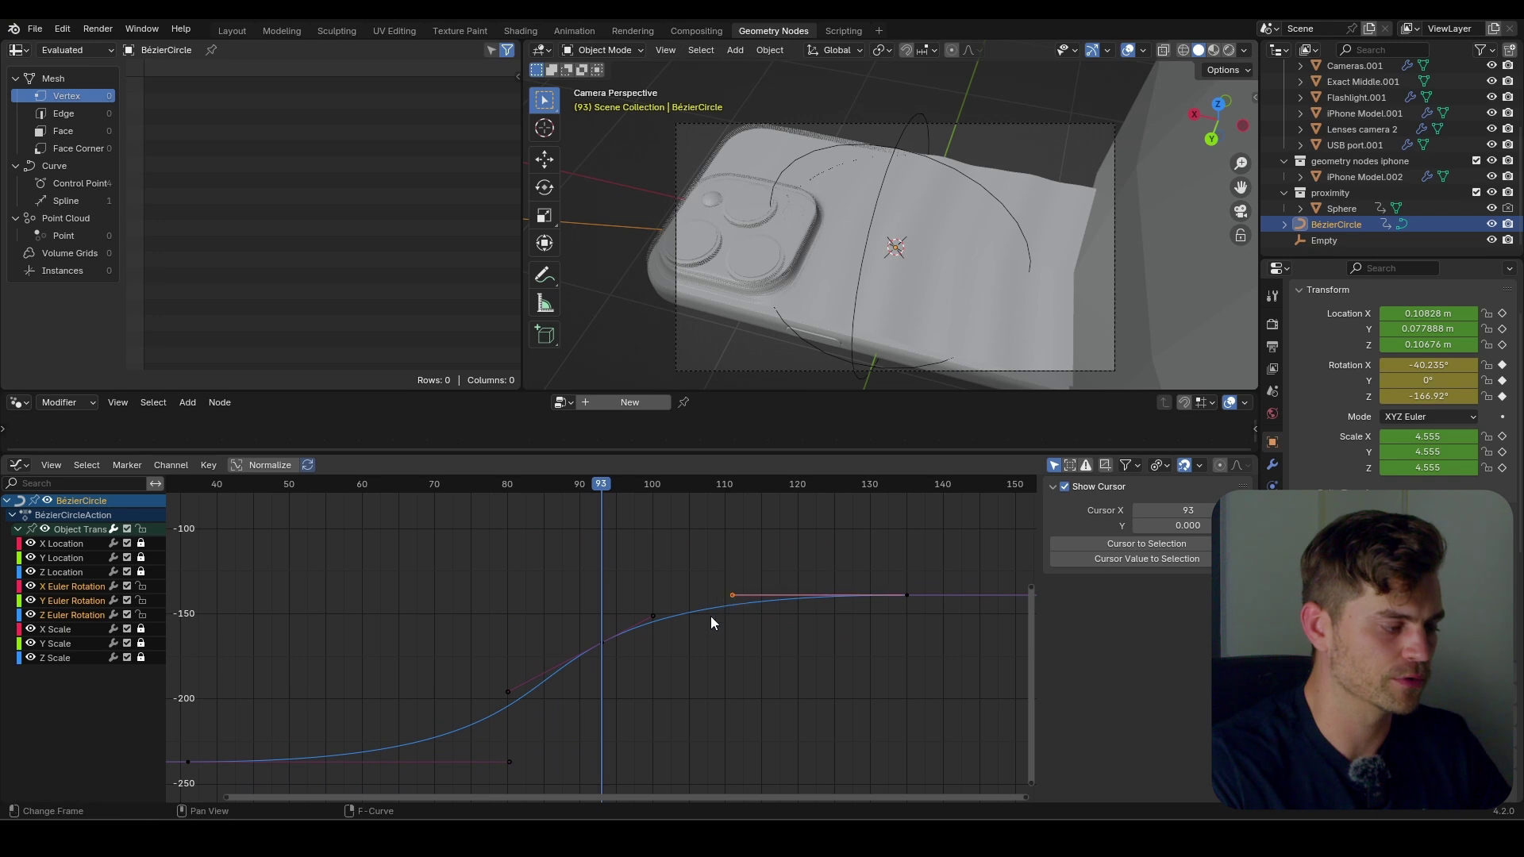
pyautogui.press('g')
pyautogui.press('x')
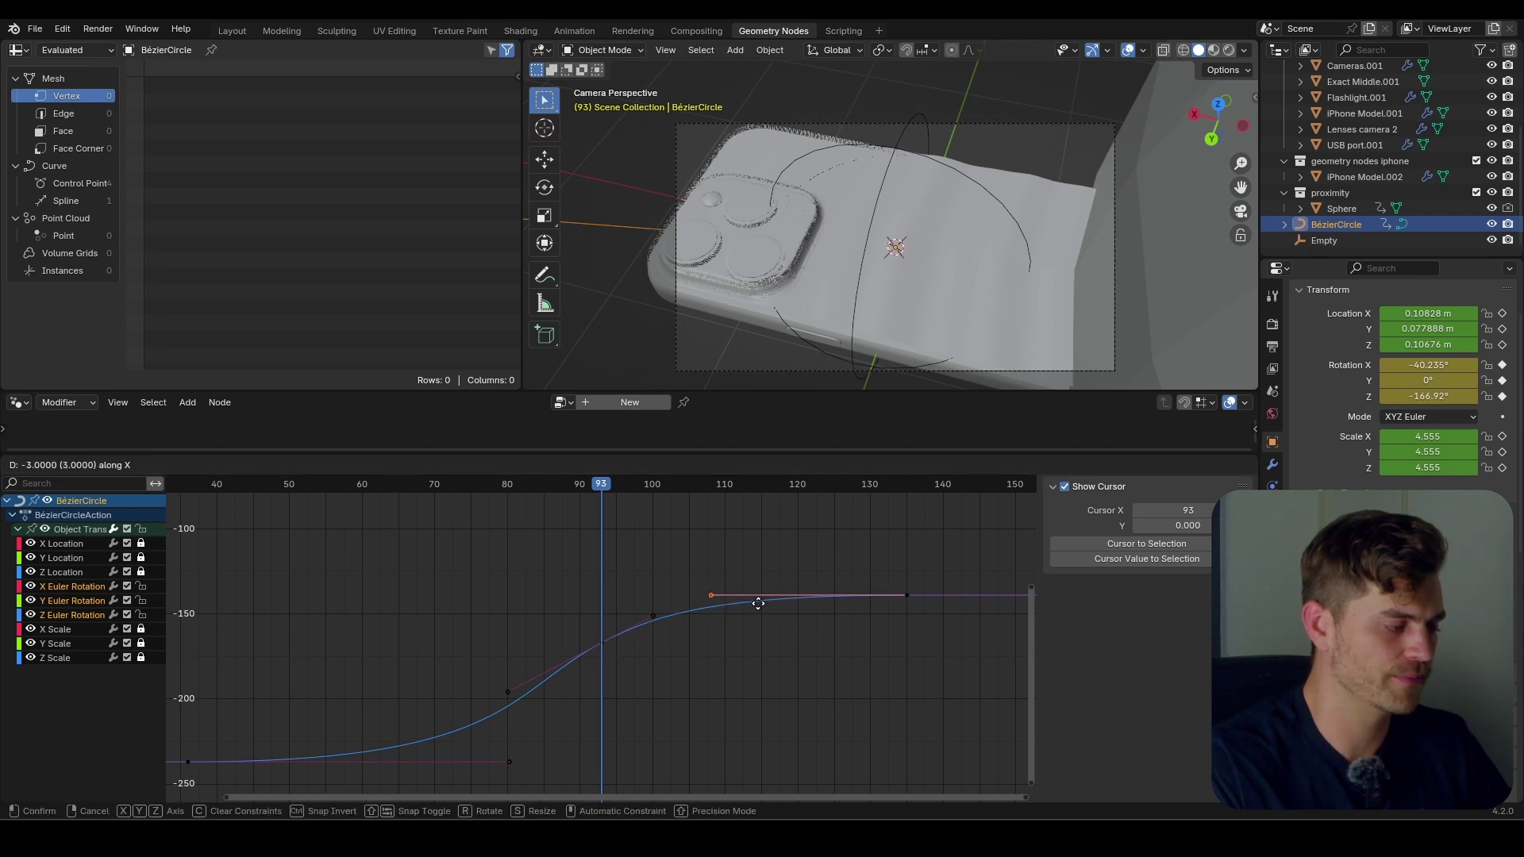
pyautogui.click(631, 599)
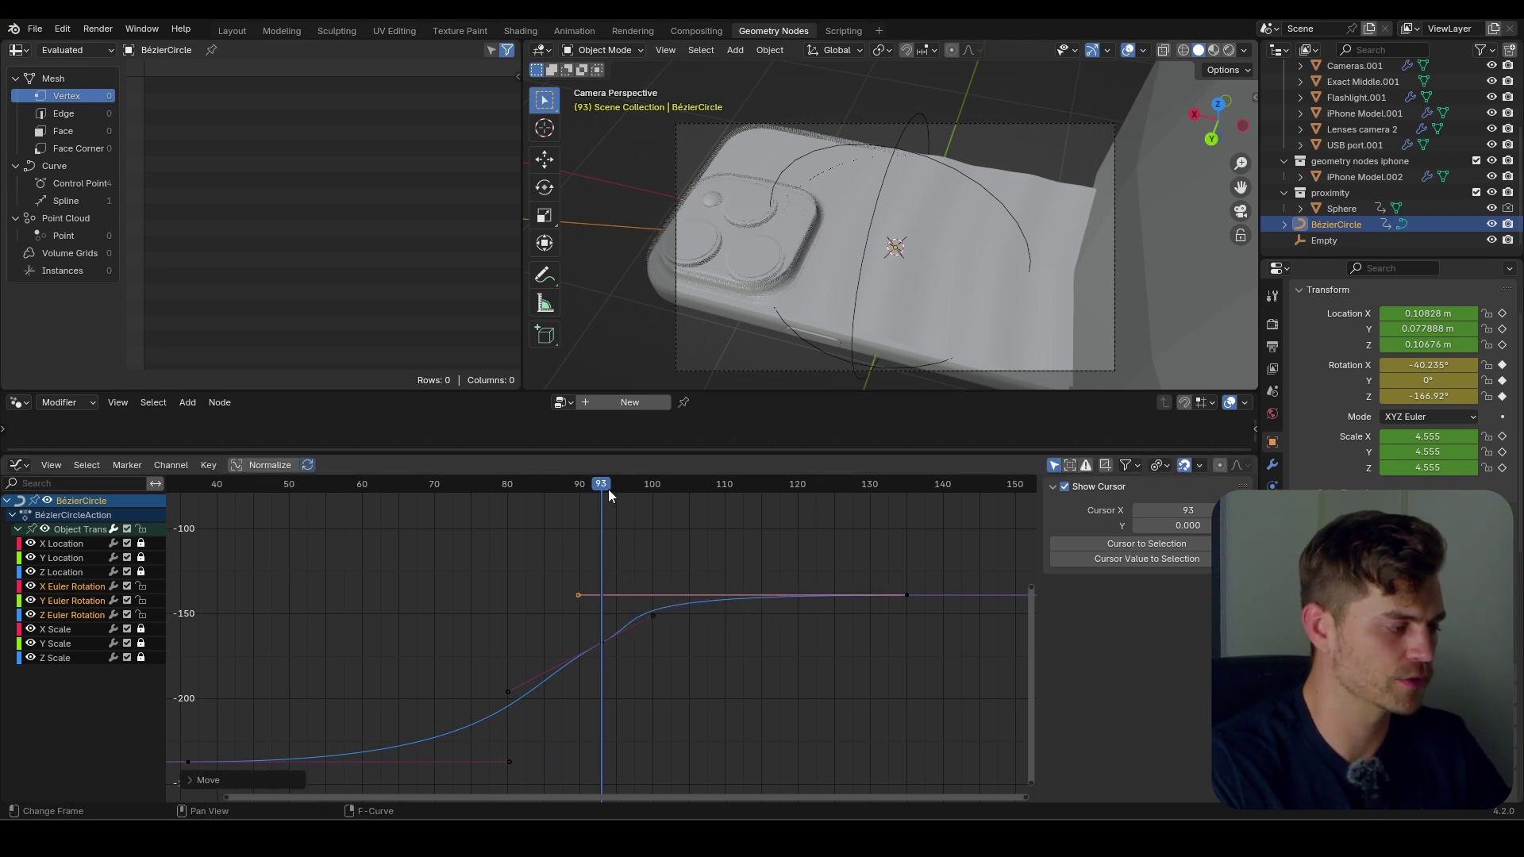
pyautogui.moveTo(603, 490)
pyautogui.mouseDown()
pyautogui.moveTo(635, 484)
pyautogui.moveTo(531, 490)
pyautogui.moveTo(679, 521)
pyautogui.moveTo(597, 514)
pyautogui.mouseUp()
pyautogui.click(587, 515)
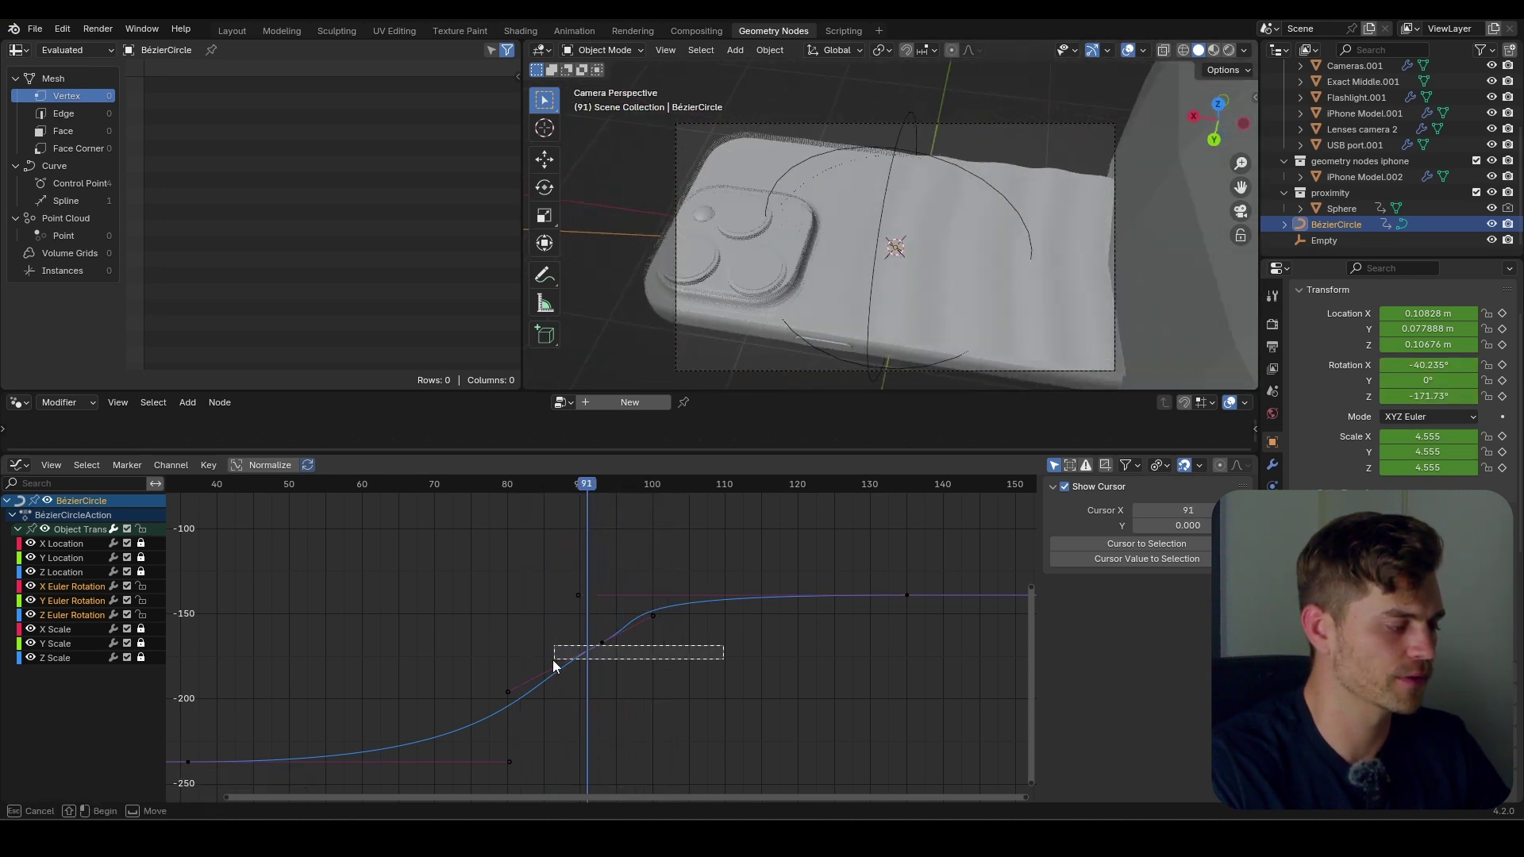
# Make the frame 93 rotation keyframe's handles independent, move its right handle up to about frame 96, and play the animation.
pyautogui.moveTo(554, 666); pyautogui.dragTo(555, 665)
pyautogui.rightClick(621, 641)
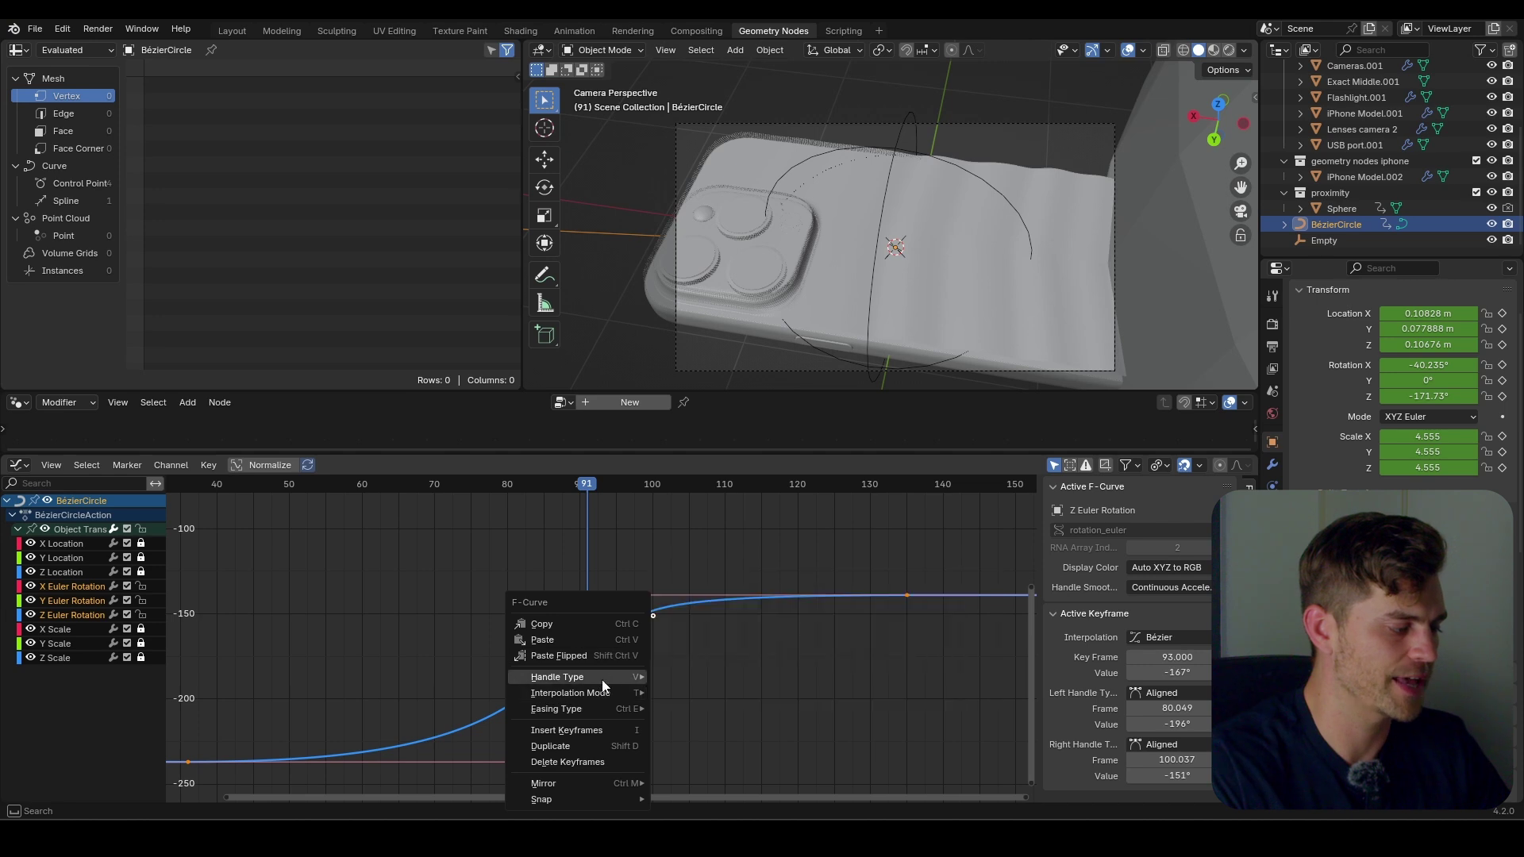
pyautogui.moveTo(602, 679)
pyautogui.click(696, 683)
pyautogui.press('g')
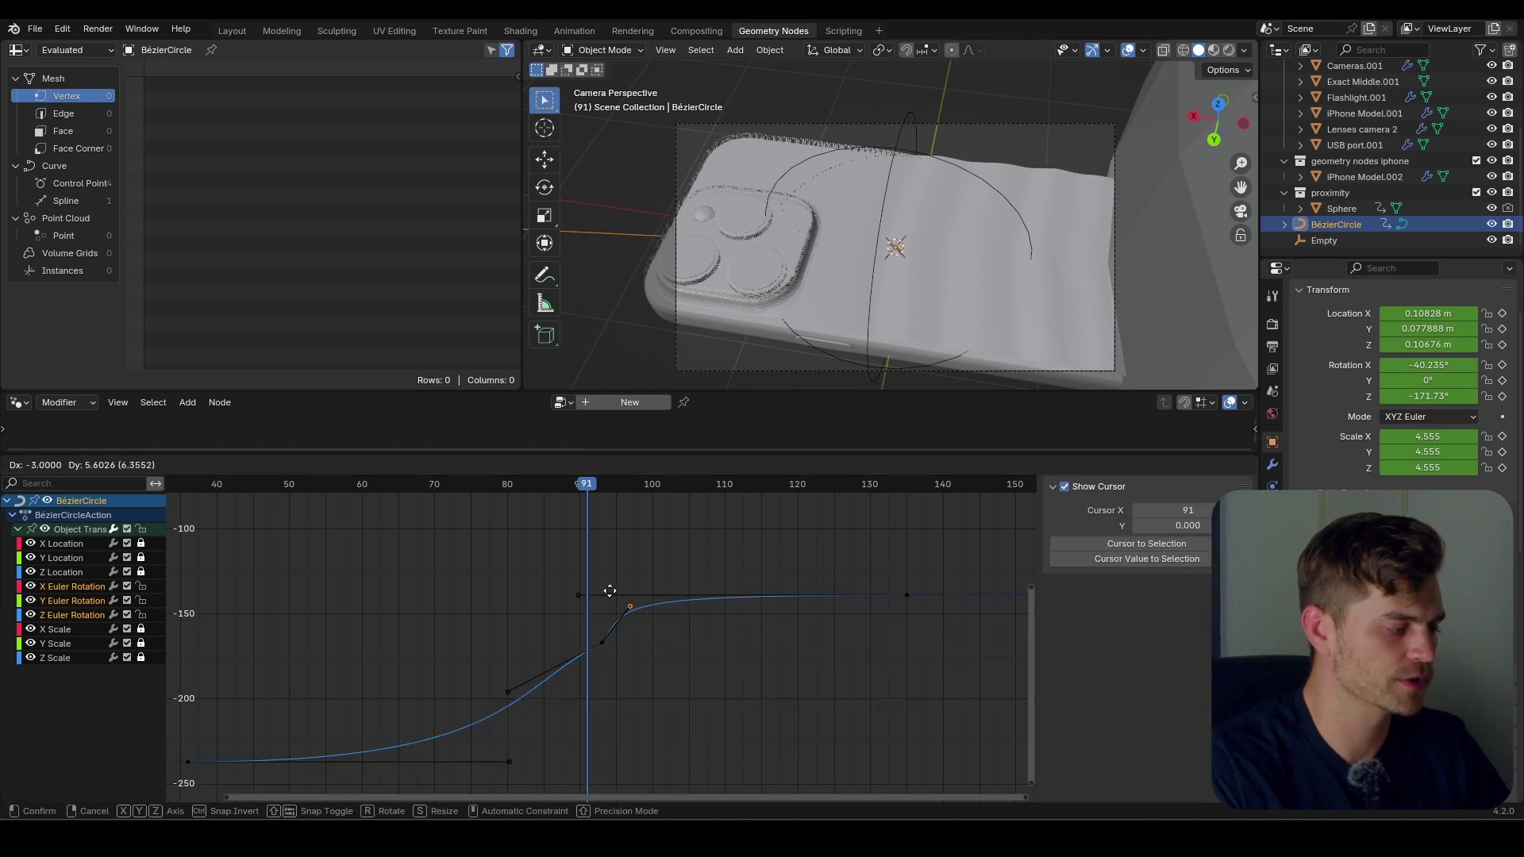
pyautogui.click(609, 590)
pyautogui.press('space')
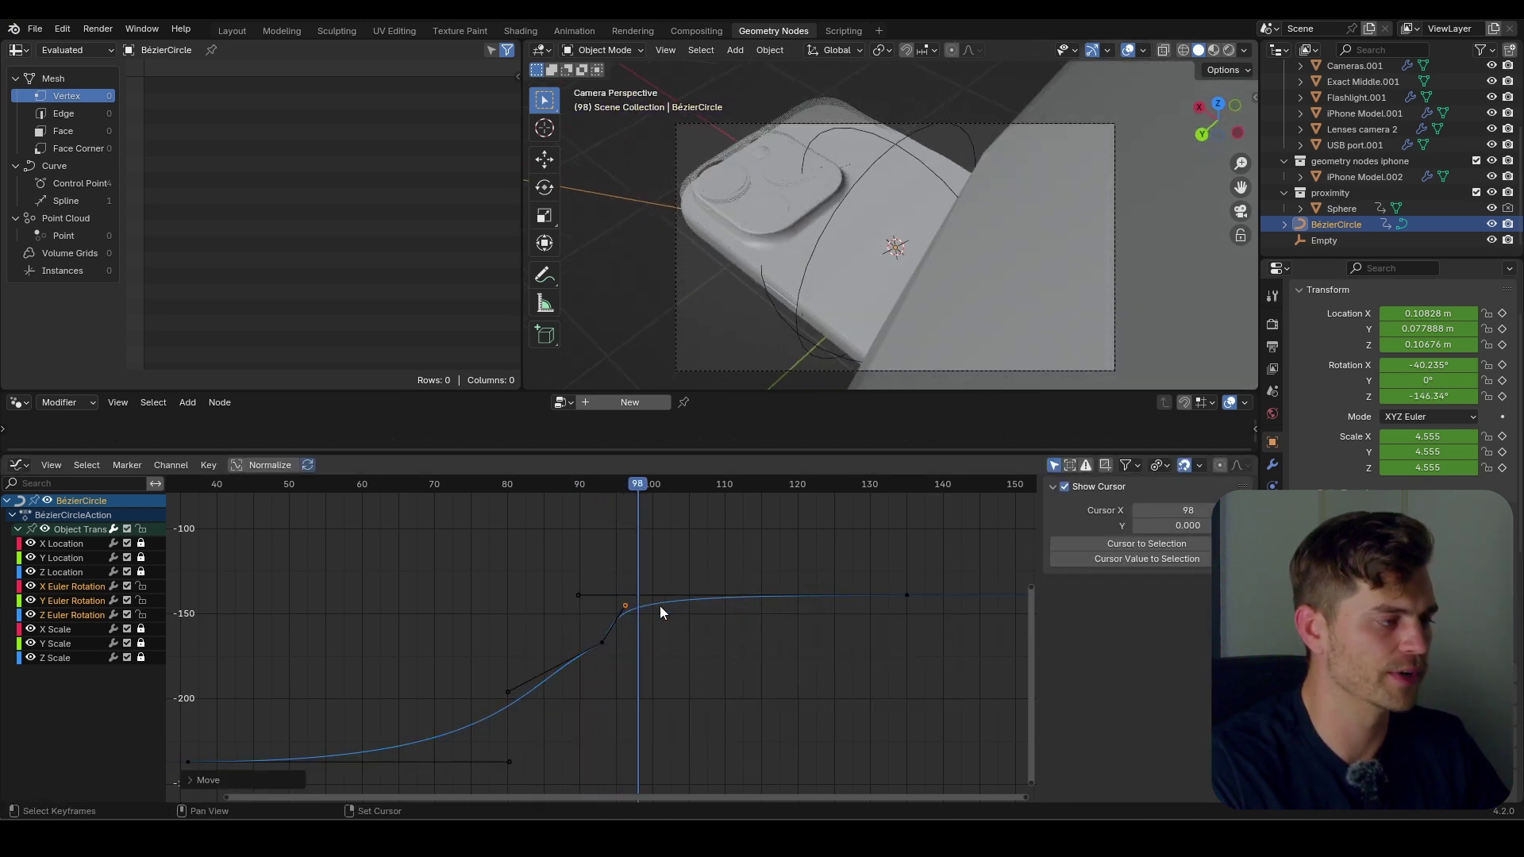
# Raise the last Z rotation keyframe's value, save the file and return to the timeline.
pyautogui.moveTo(689, 490); pyautogui.dragTo(608, 488)
pyautogui.moveTo(897, 563); pyautogui.dragTo(928, 634)
pyautogui.press('g')
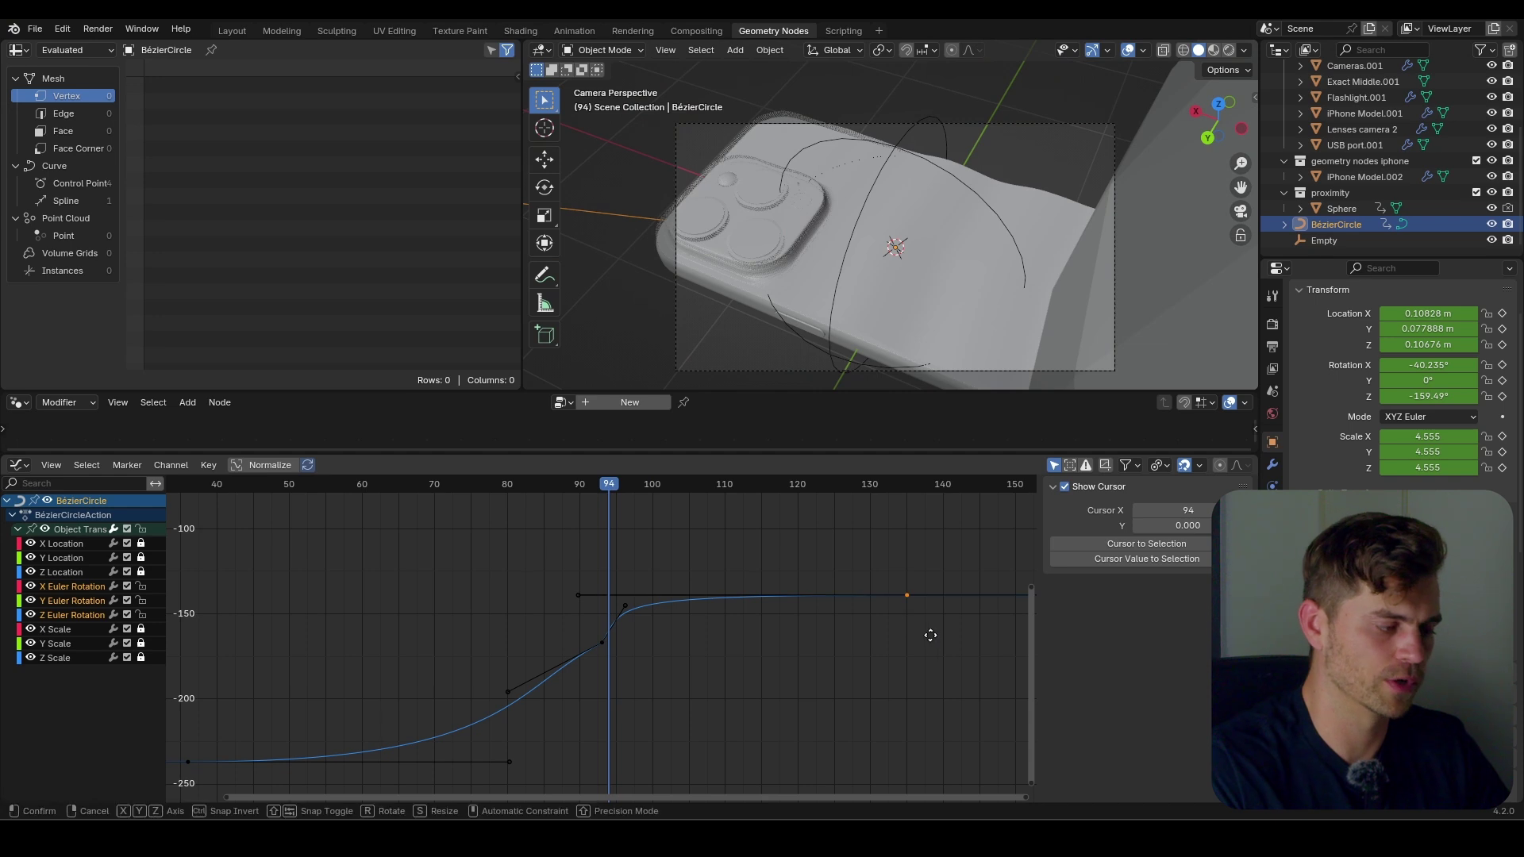
pyautogui.press('y')
pyautogui.click(928, 602)
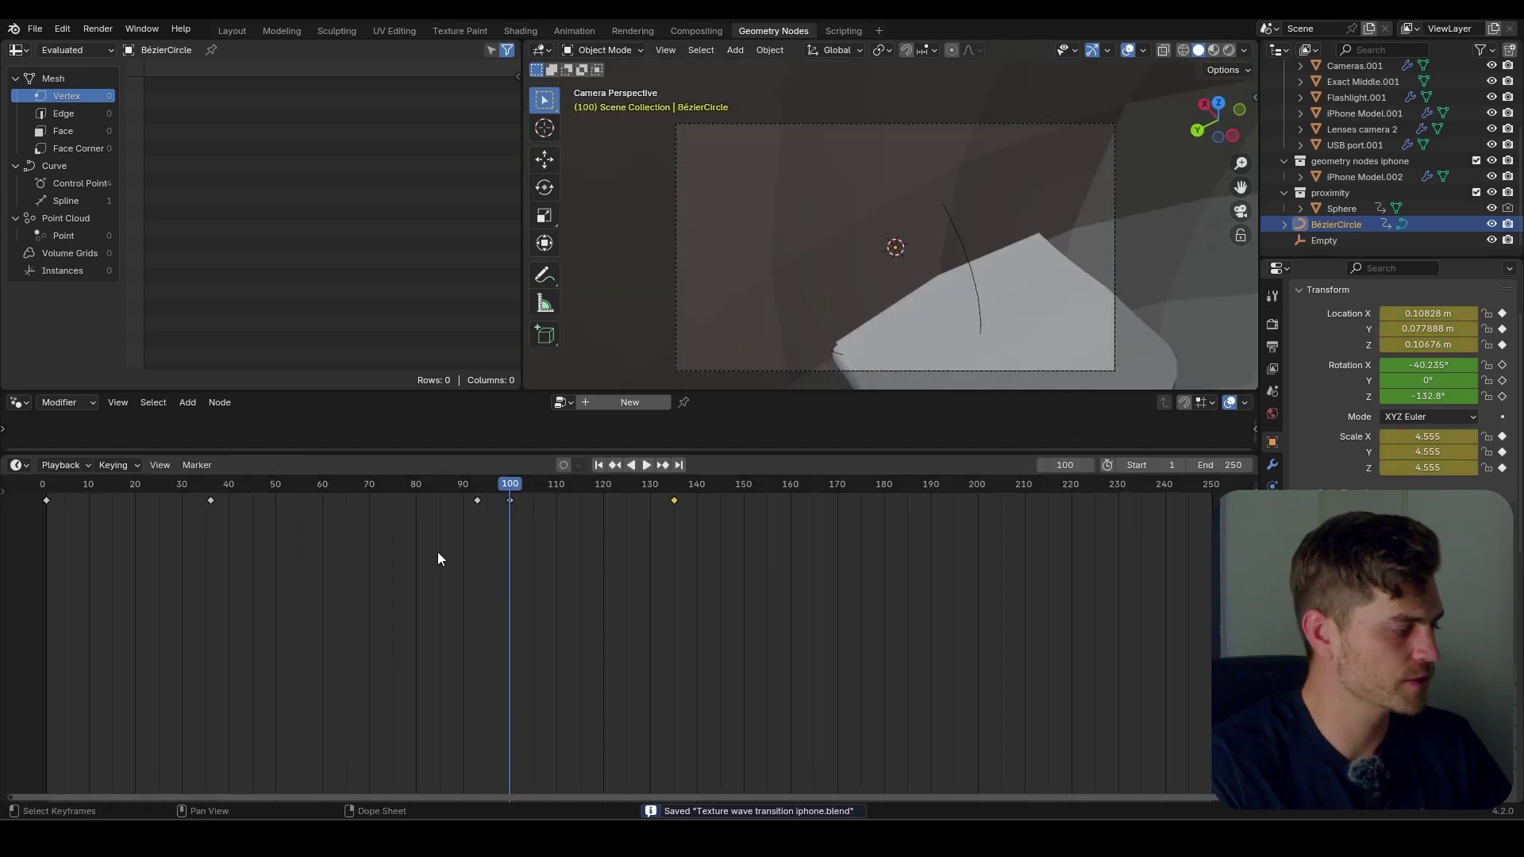
# Set the animation's start frame to 60 and end frame to 104, and save the file.
pyautogui.press('space')
pyautogui.moveTo(452, 484); pyautogui.dragTo(322, 502)
pyautogui.press('space')
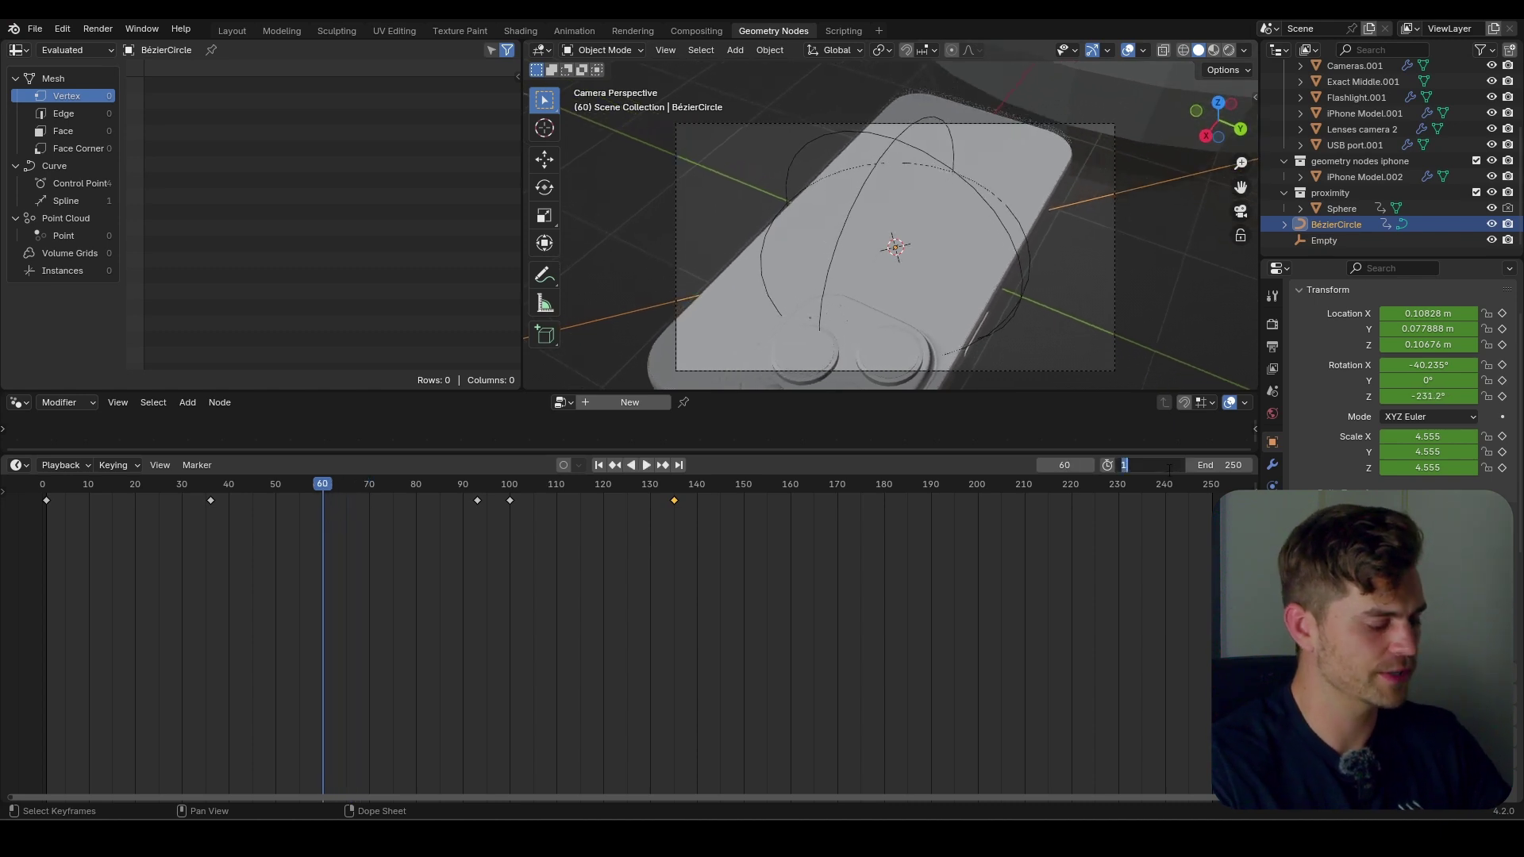
pyautogui.click(1168, 471)
pyautogui.write('60')
pyautogui.press('Return')
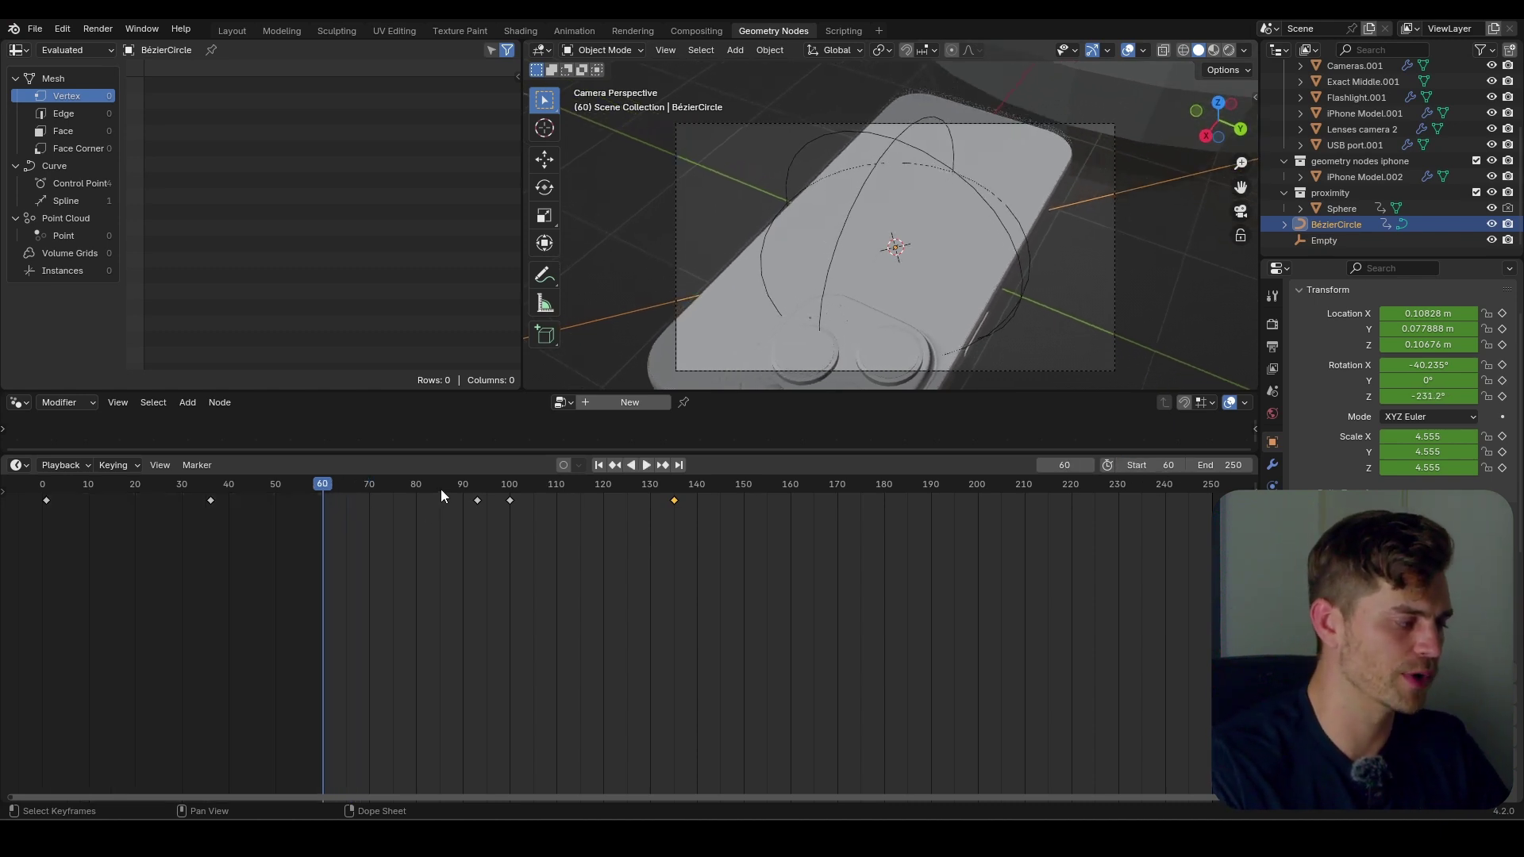
pyautogui.moveTo(440, 488); pyautogui.dragTo(529, 492)
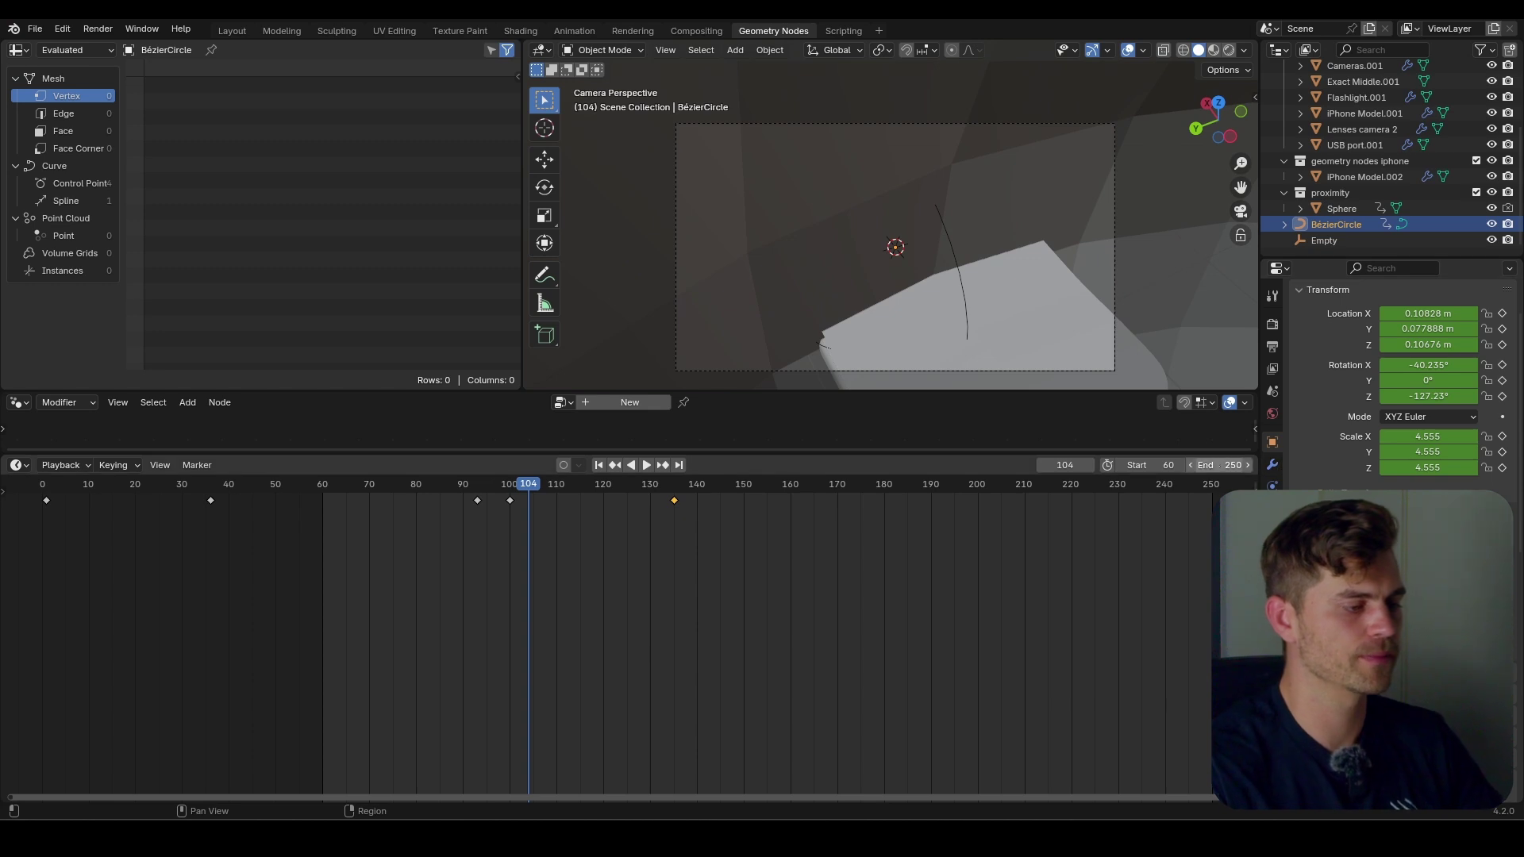
pyautogui.hotkey('ctrl', 'End')
pyautogui.hotkey('ctrl', 's')
# Add a second camera to the scene and make it the active camera.
pyautogui.moveTo(912, 254); pyautogui.dragTo(971, 262, button='middle')
pyautogui.hotkey('shift', 'a')
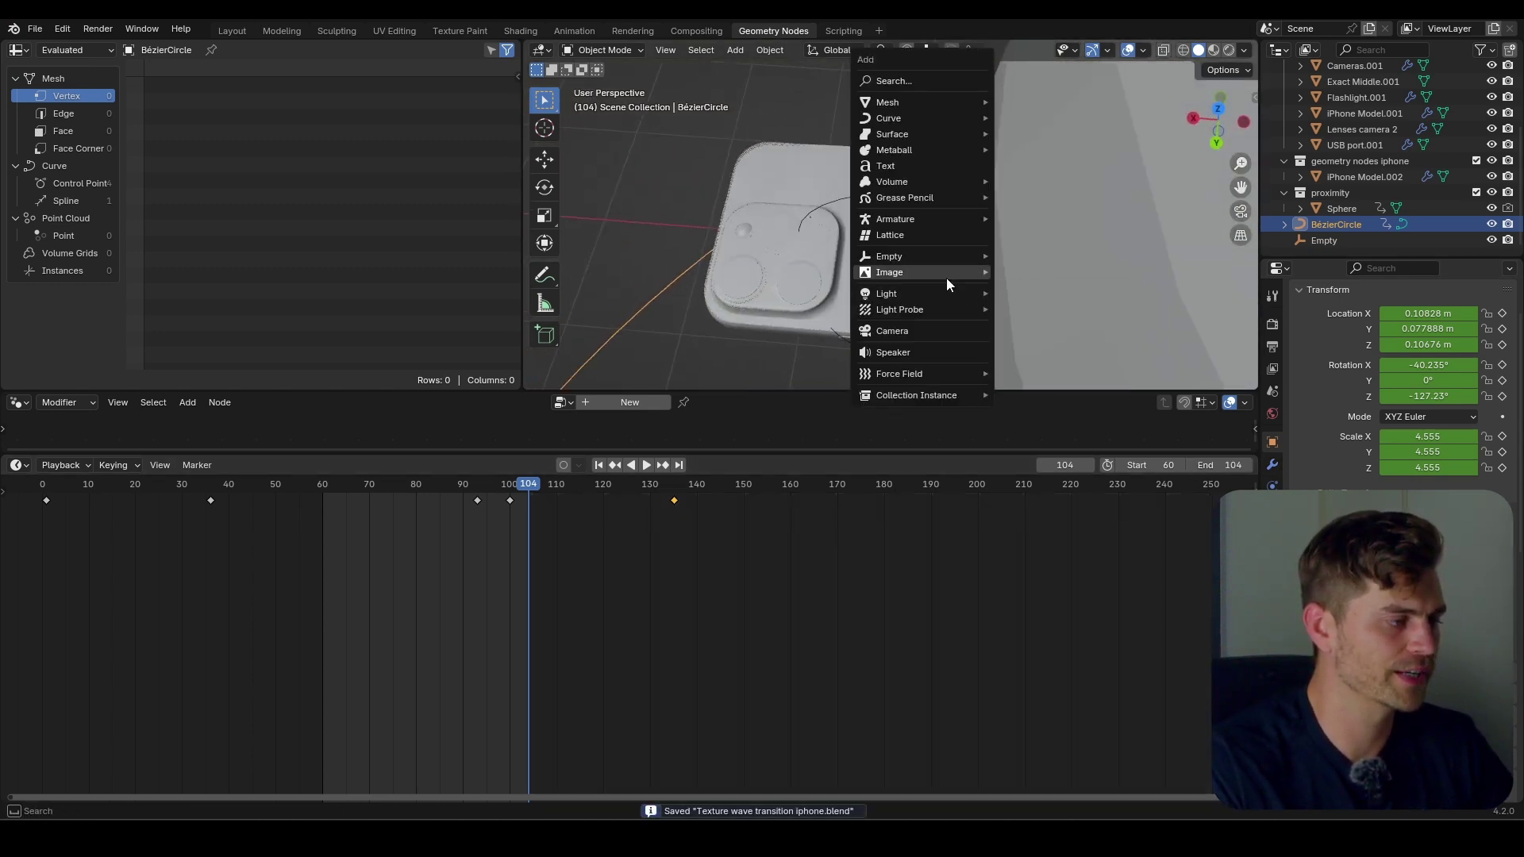
pyautogui.click(925, 330)
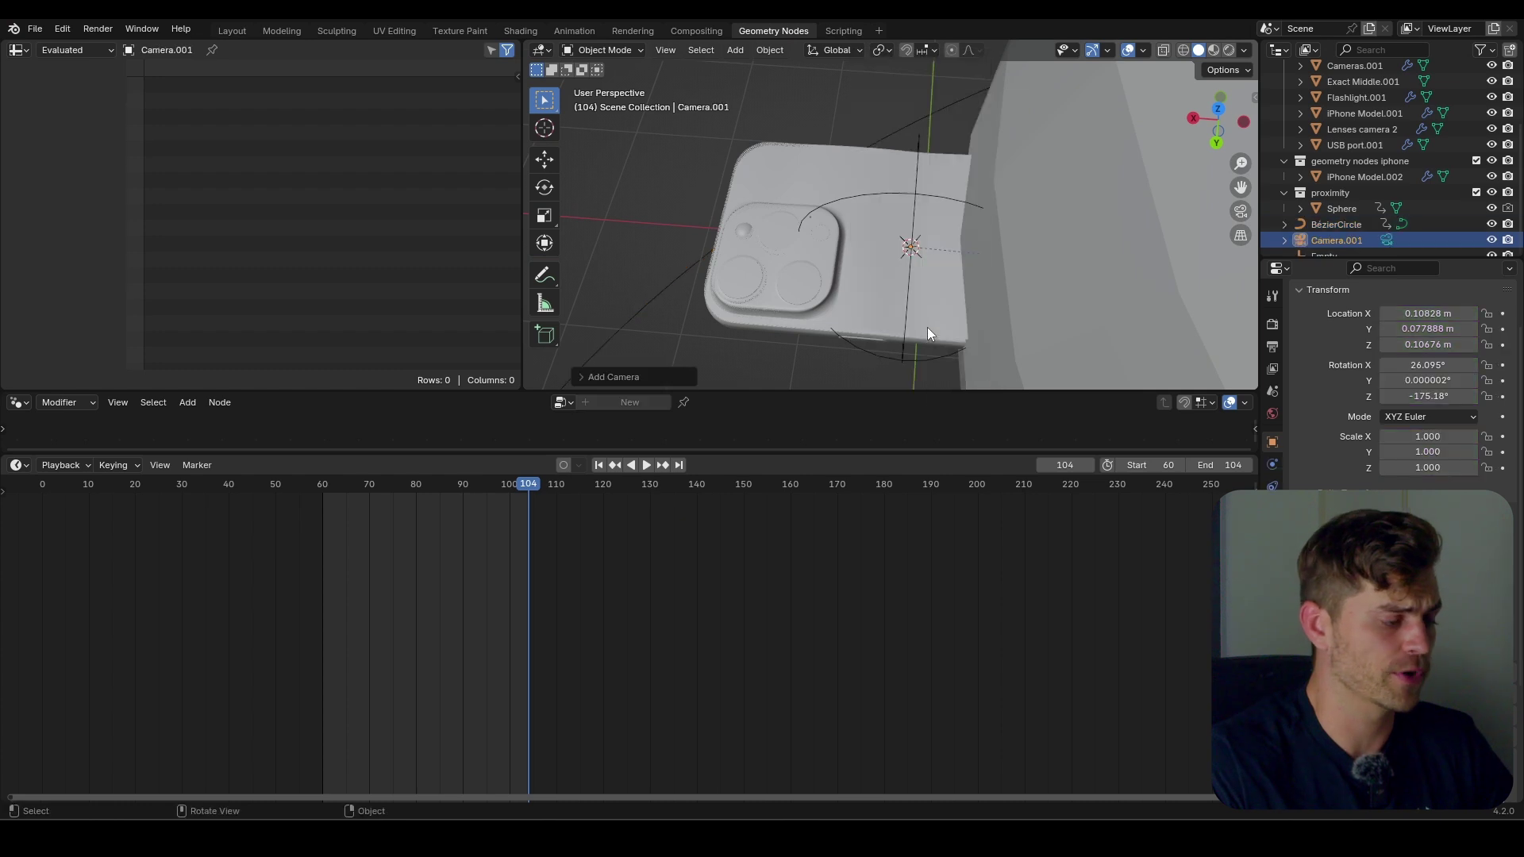
pyautogui.click(665, 49)
pyautogui.moveTo(771, 238)
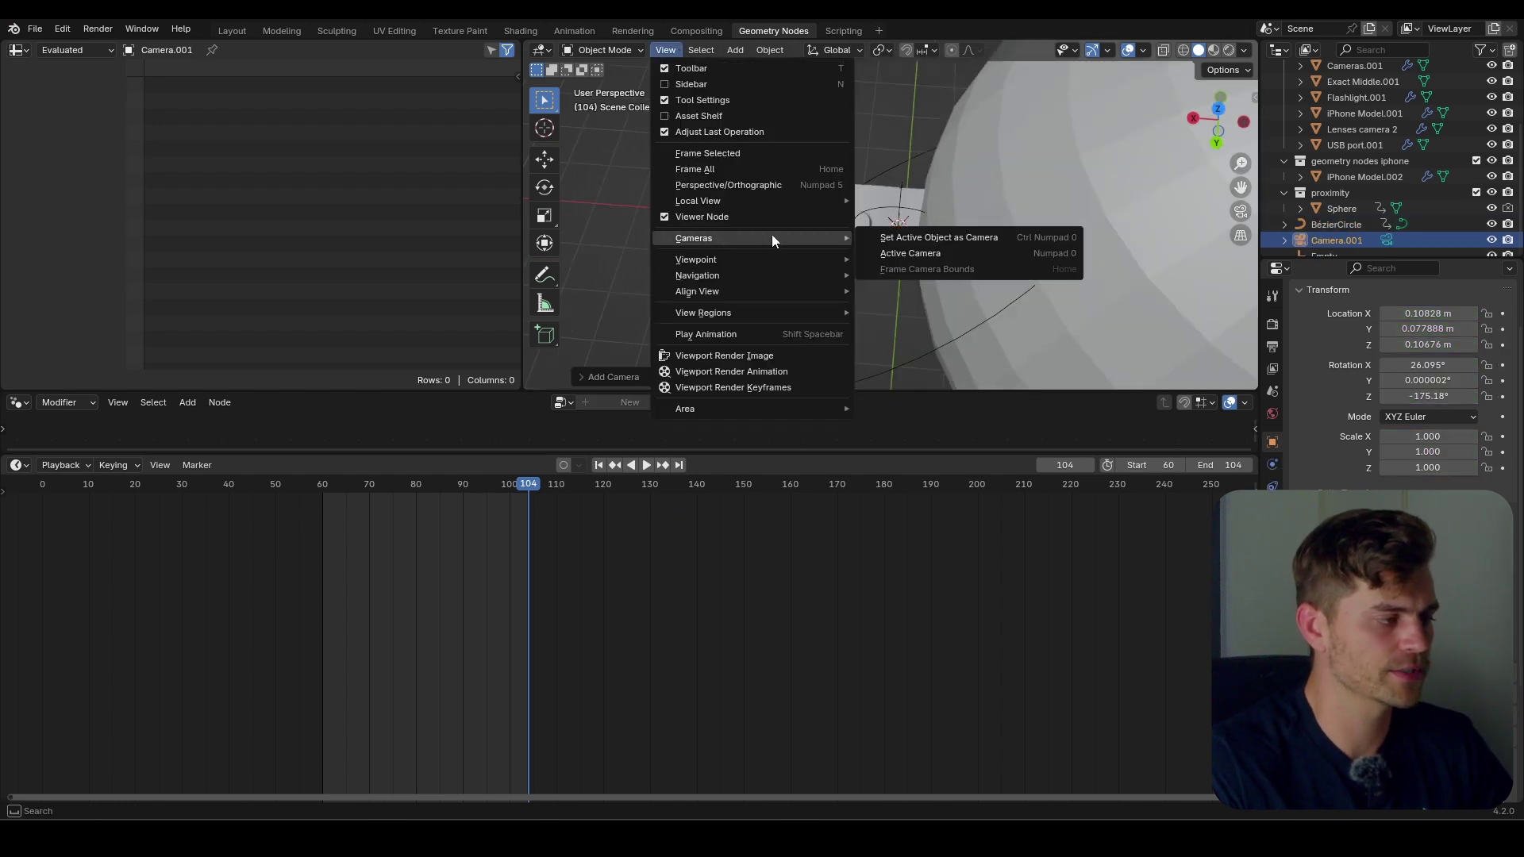
pyautogui.click(962, 237)
# Pull the new camera back along its local Z axis until the phone's back is in frame.
pyautogui.press('g')
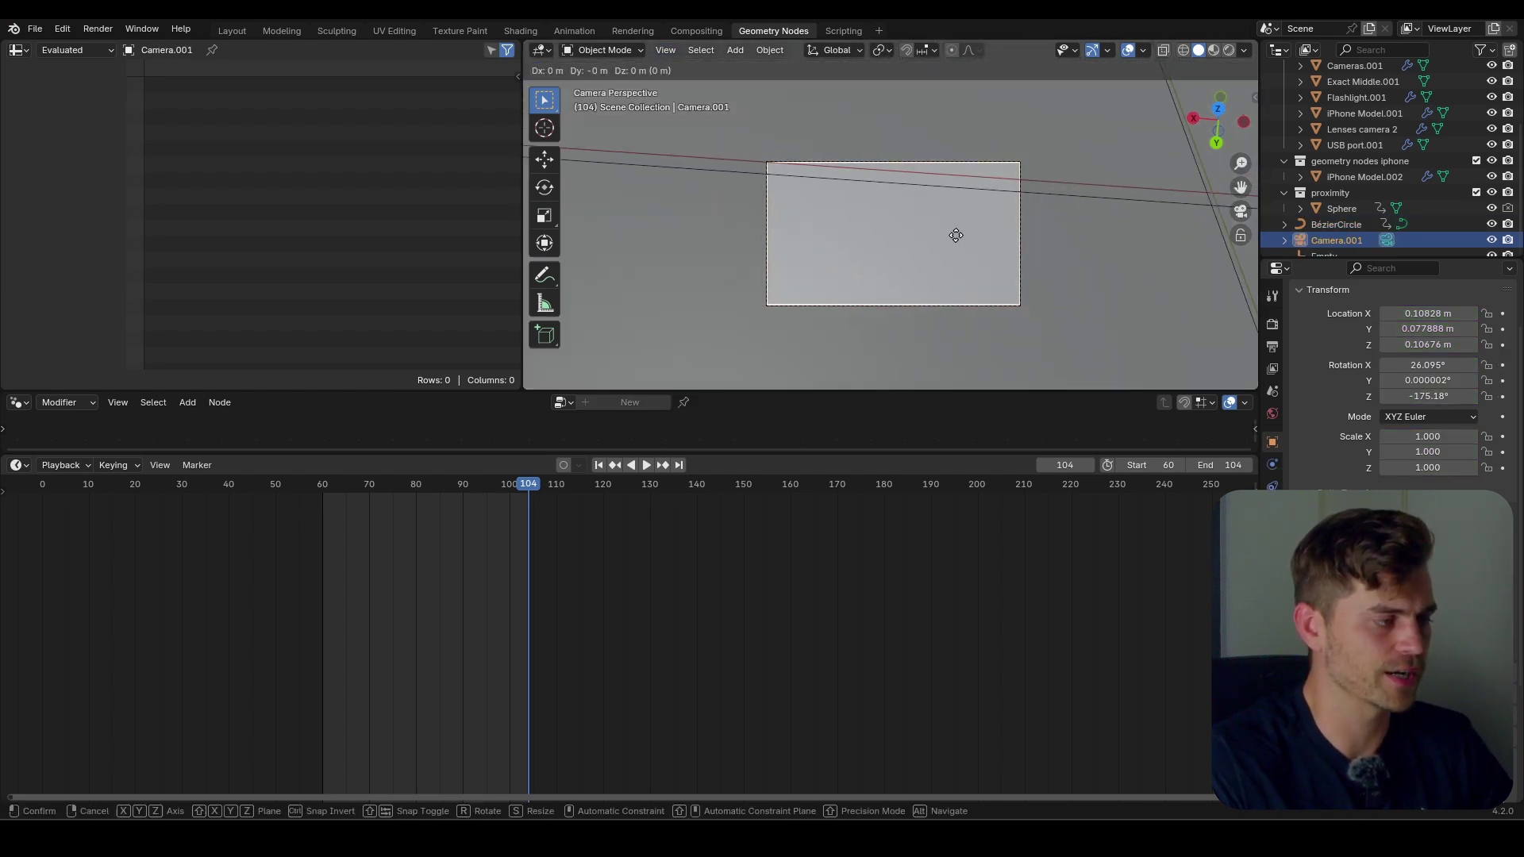
pyautogui.press('z')
pyautogui.press('z')
pyautogui.click(961, 289)
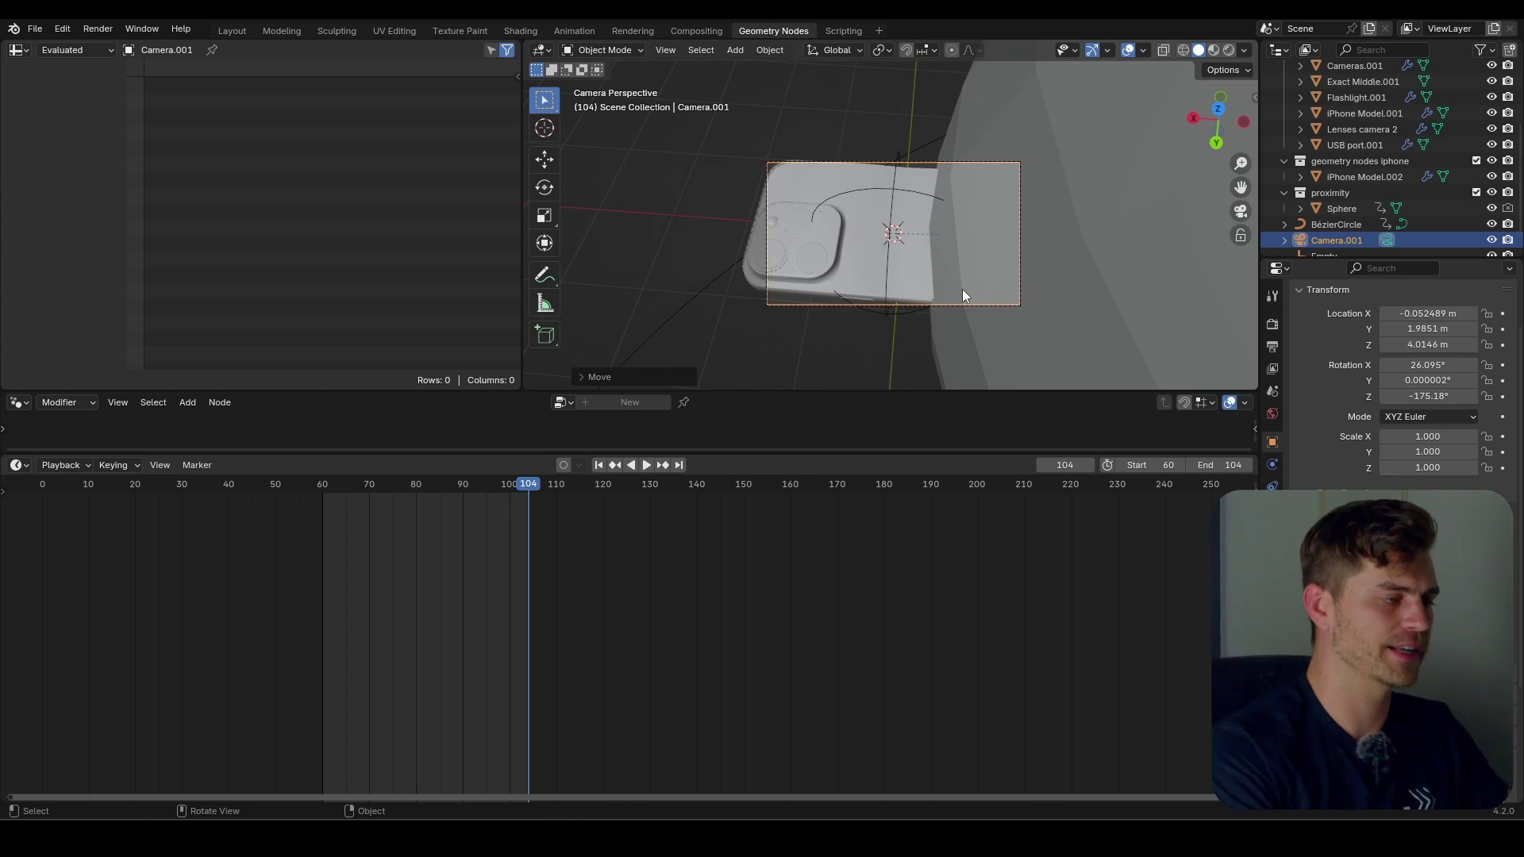
# Align the new camera to the top view and rotate it by 90° and a further 180°.
pyautogui.press('KP_7')
pyautogui.press('ctrl+alt+KP_0')
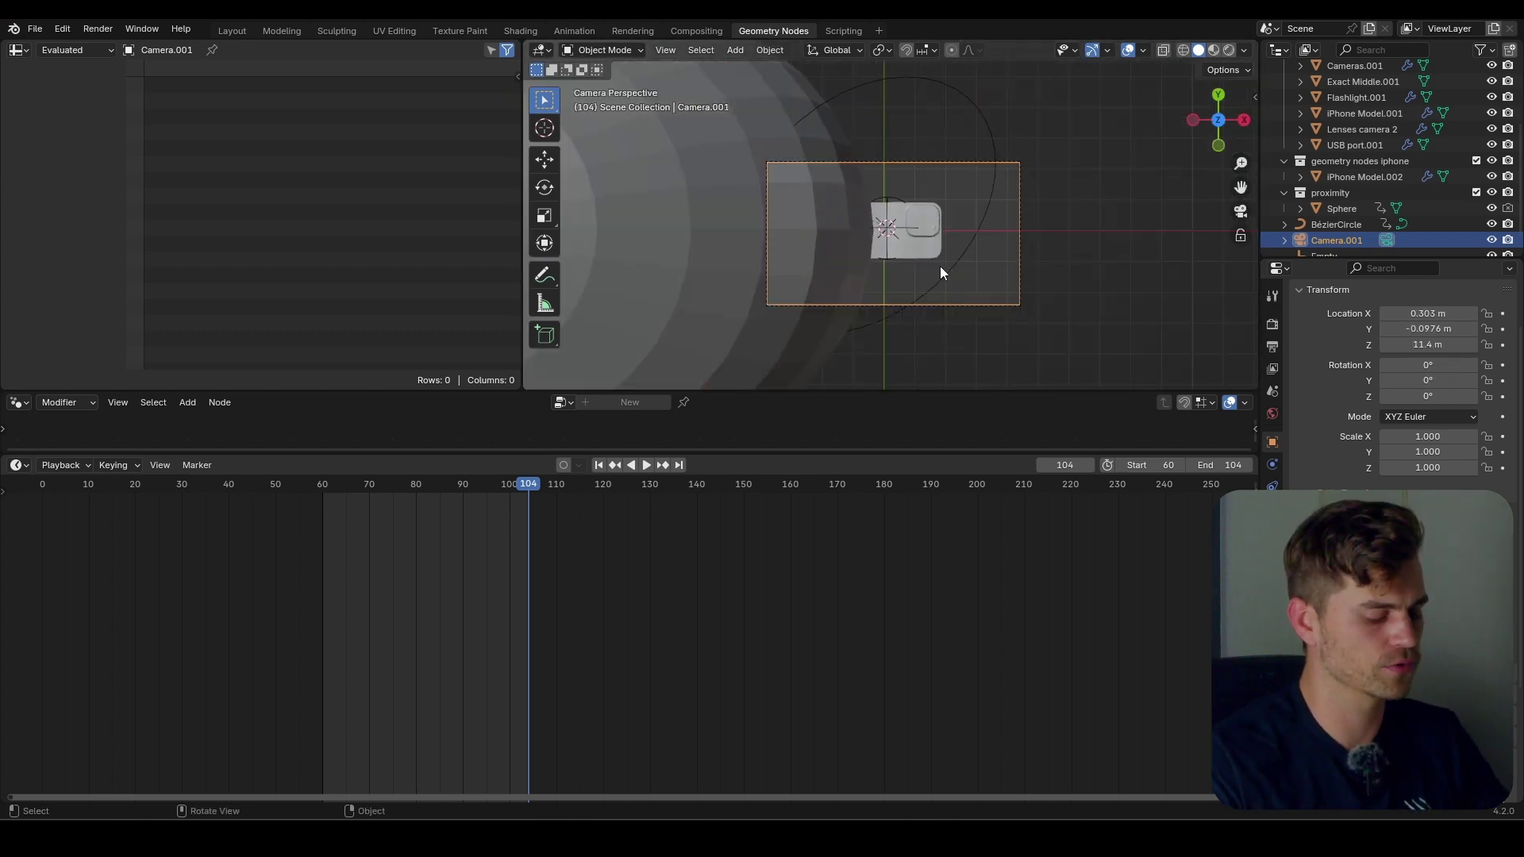
pyautogui.write('r')
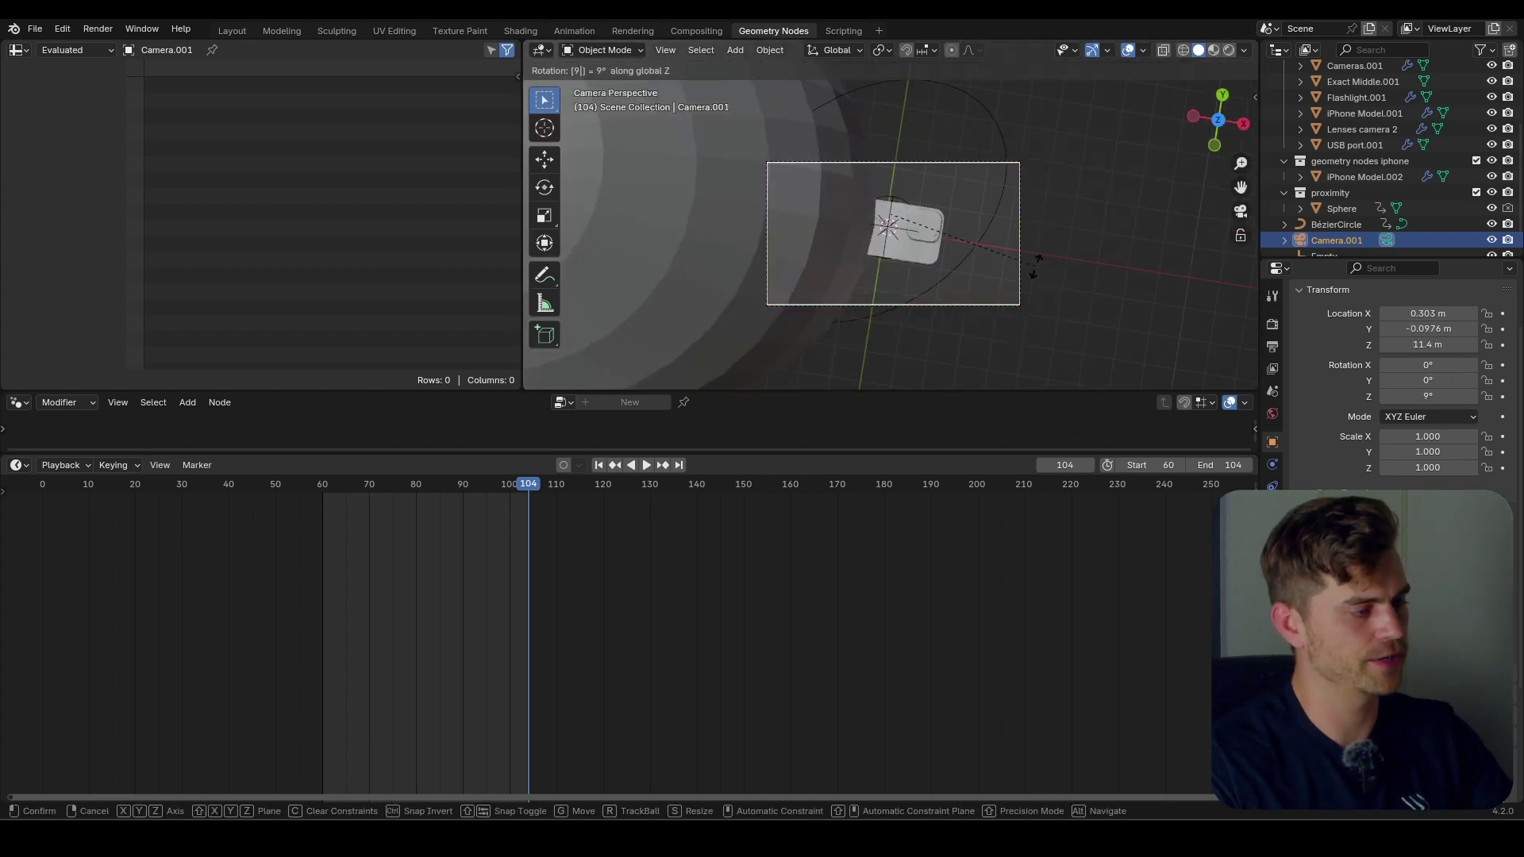
pyautogui.write('90')
pyautogui.press('Return')
pyautogui.write('r180')
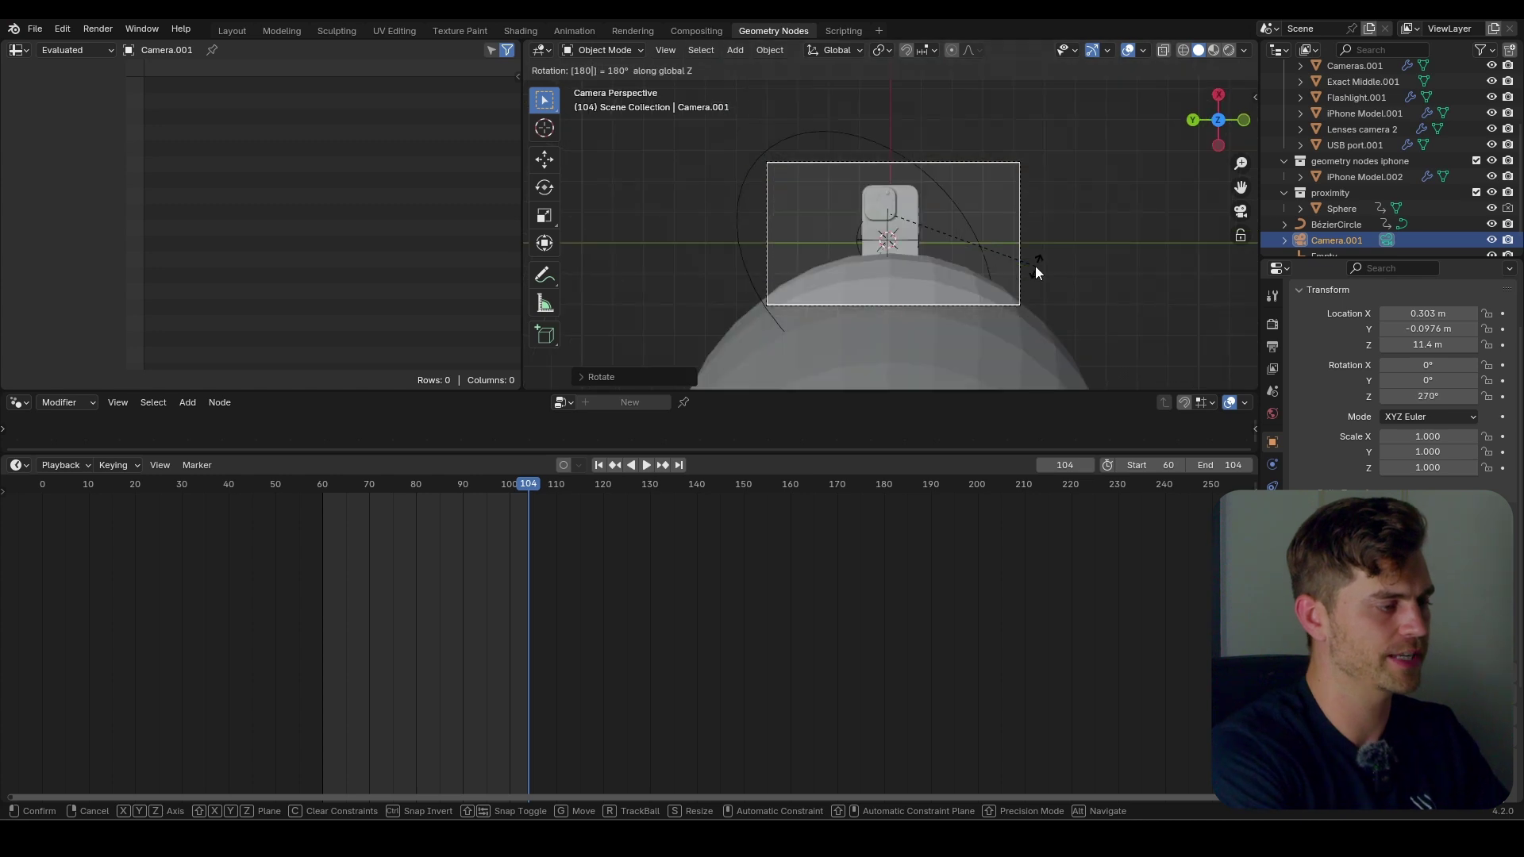
pyautogui.press('Return')
# Lower the camera along Z to a height of about 8.3 m and save the file.
pyautogui.press('g')
pyautogui.press('z')
pyautogui.click(988, 255)
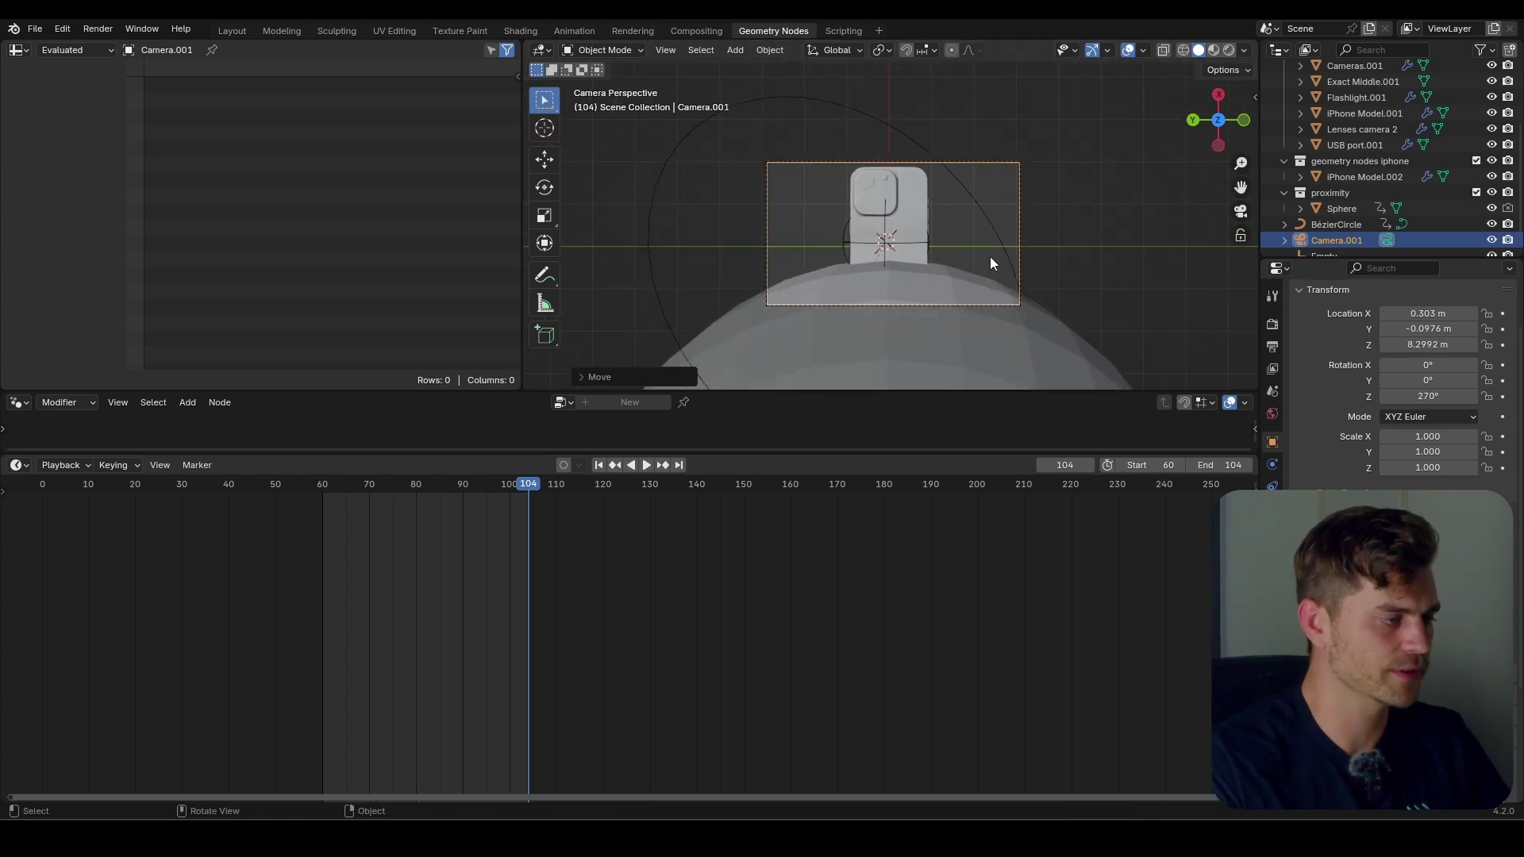
pyautogui.scroll(-2, 984, 262)
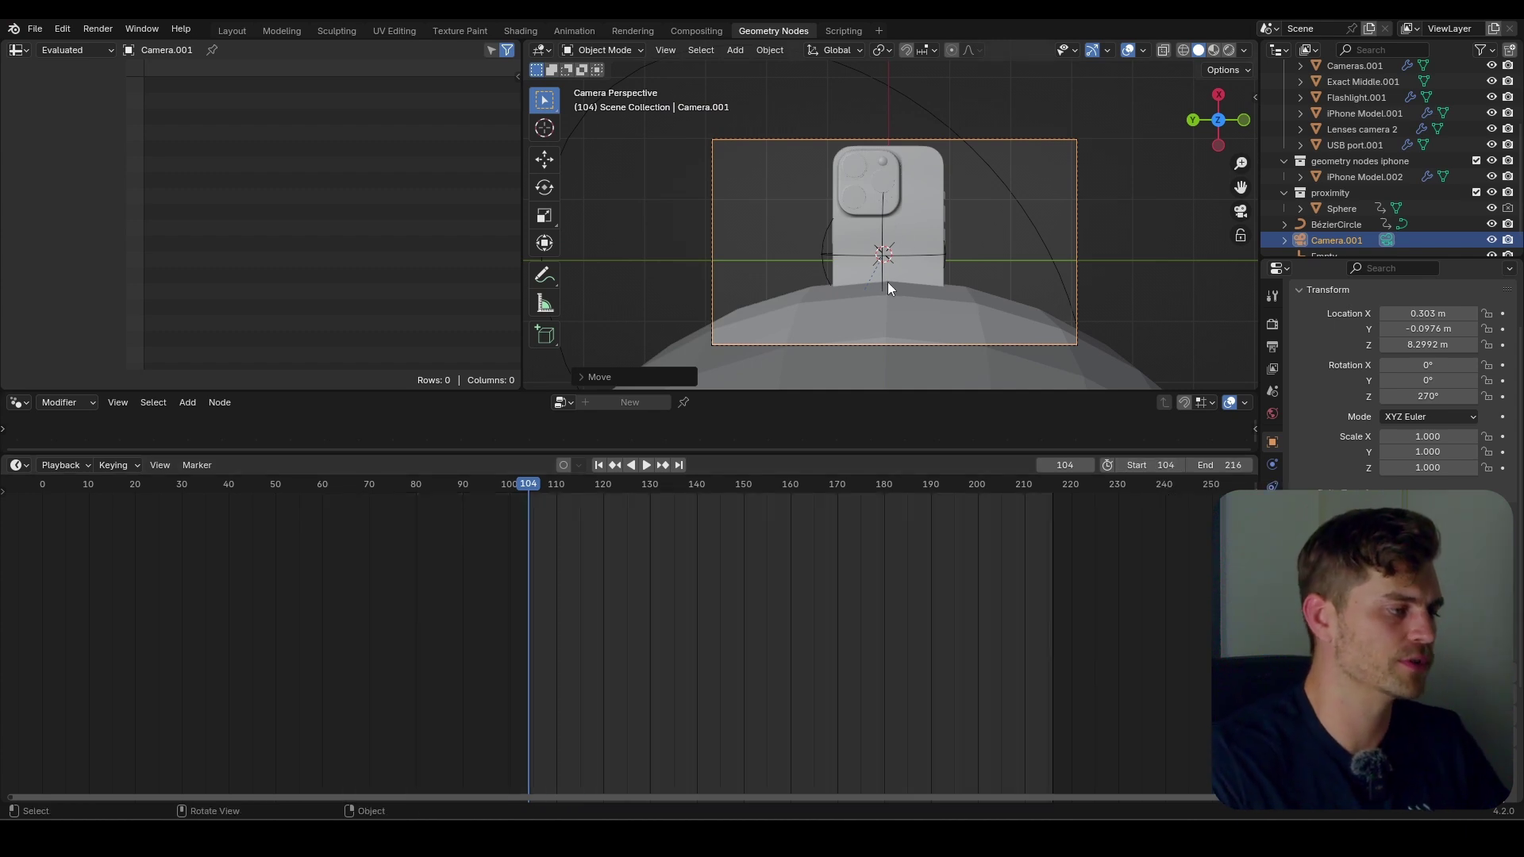
pyautogui.moveTo(887, 283); pyautogui.dragTo(1006, 240, button='middle')
pyautogui.hotkey('ctrl', 's')
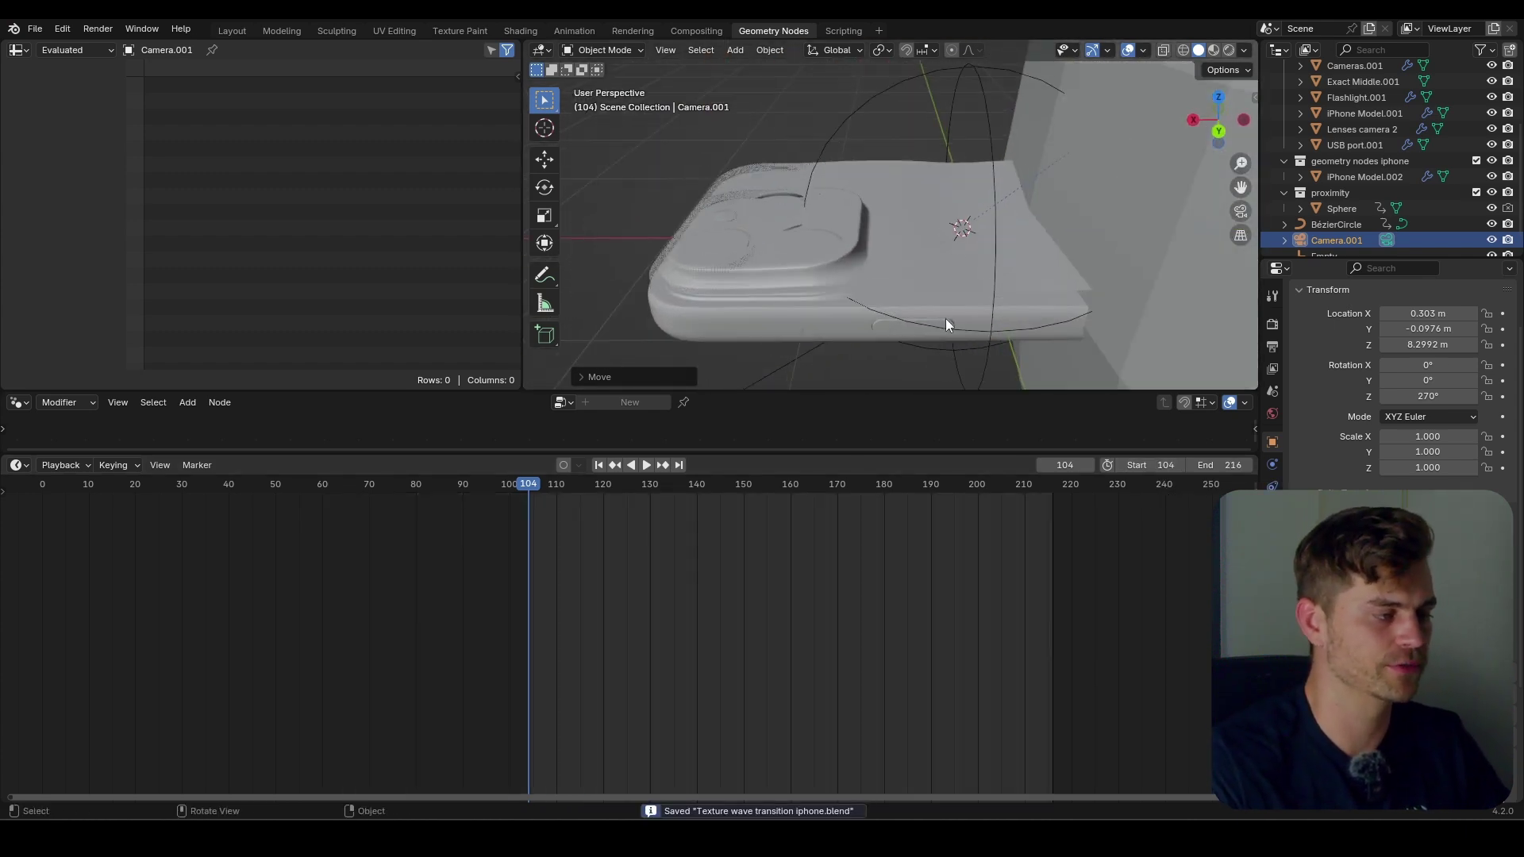
# Select the geometry nodes phone copy, set the animation's start frame to 120, and go to frame 121.
pyautogui.scroll(4, 945, 317)
pyautogui.click(978, 233)
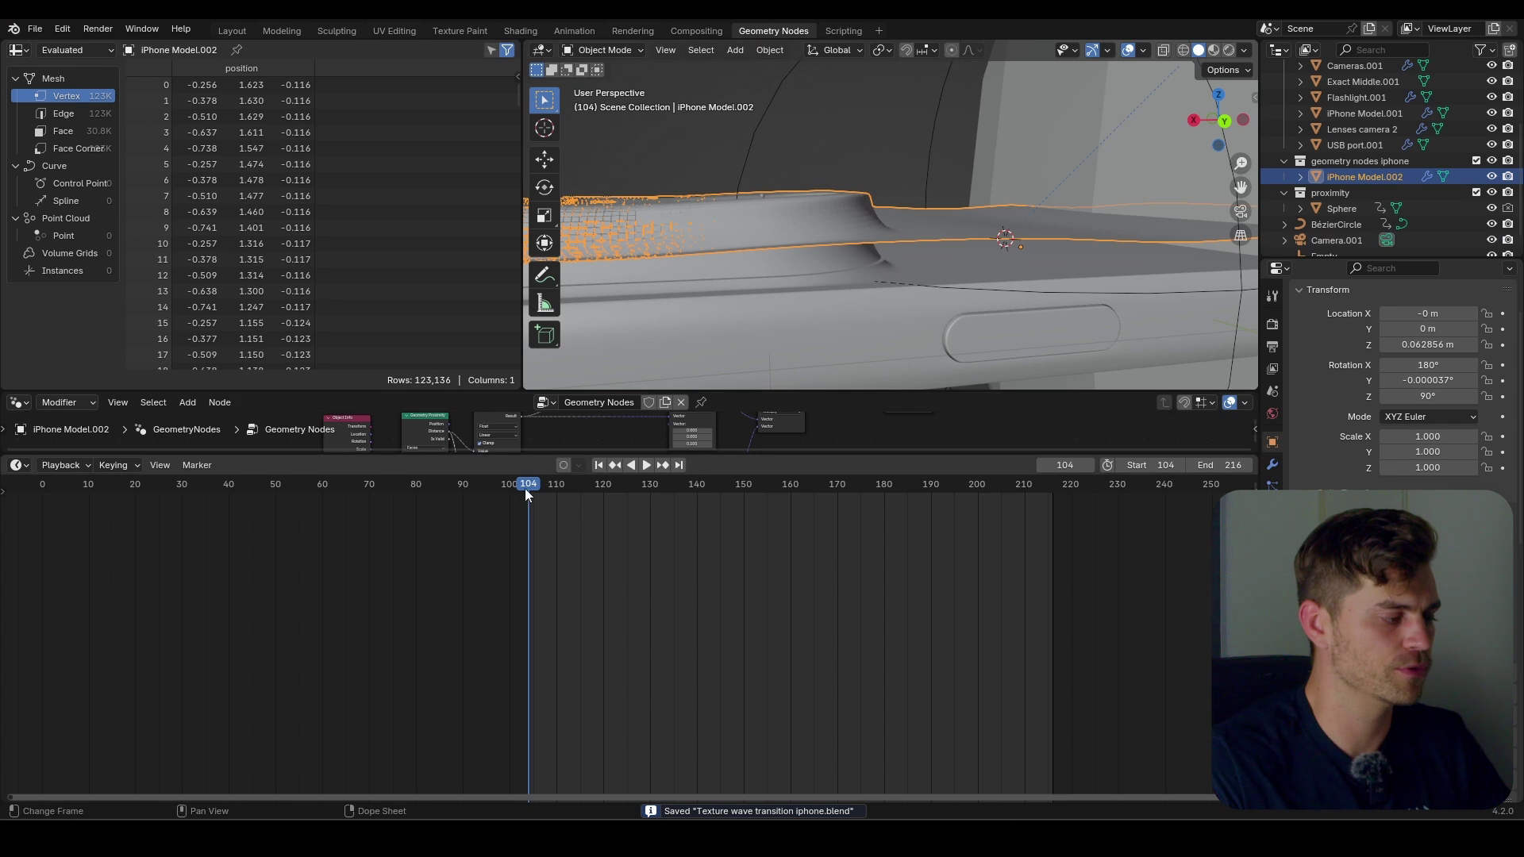
pyautogui.moveTo(568, 488); pyautogui.dragTo(612, 497)
pyautogui.press('space')
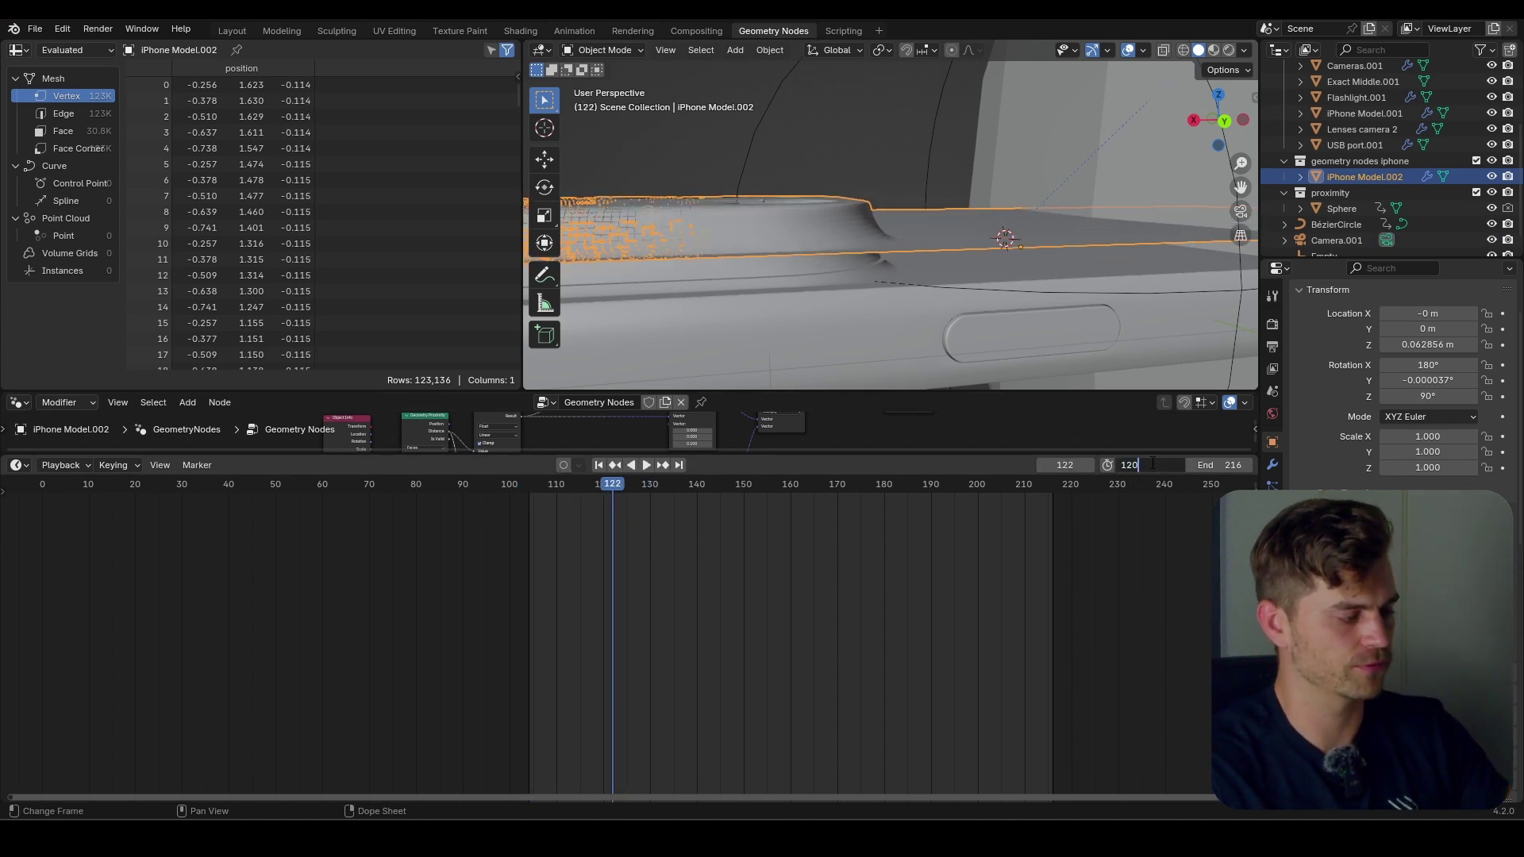
pyautogui.press('Return')
pyautogui.click(608, 484)
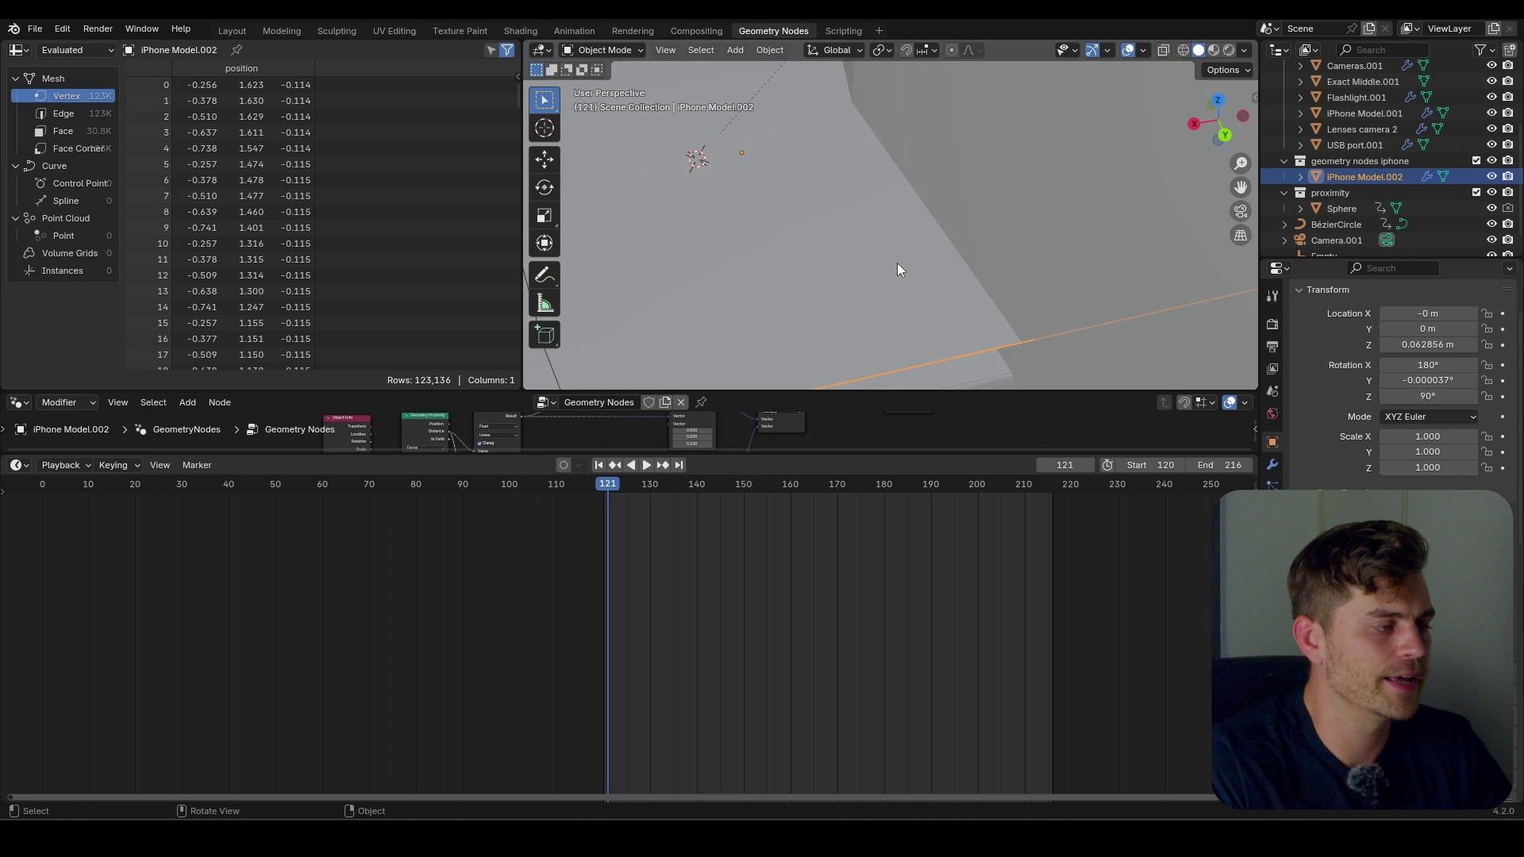
# Temporarily hide iPhone Model.002 to inspect the original phone model beneath it, and show and reselect the copy.
pyautogui.keyDown('shift'); pyautogui.moveTo(897, 264); pyautogui.dragTo(987, 241, button='middle'); pyautogui.keyUp('shift')
pyautogui.scroll(-6, 868, 209)
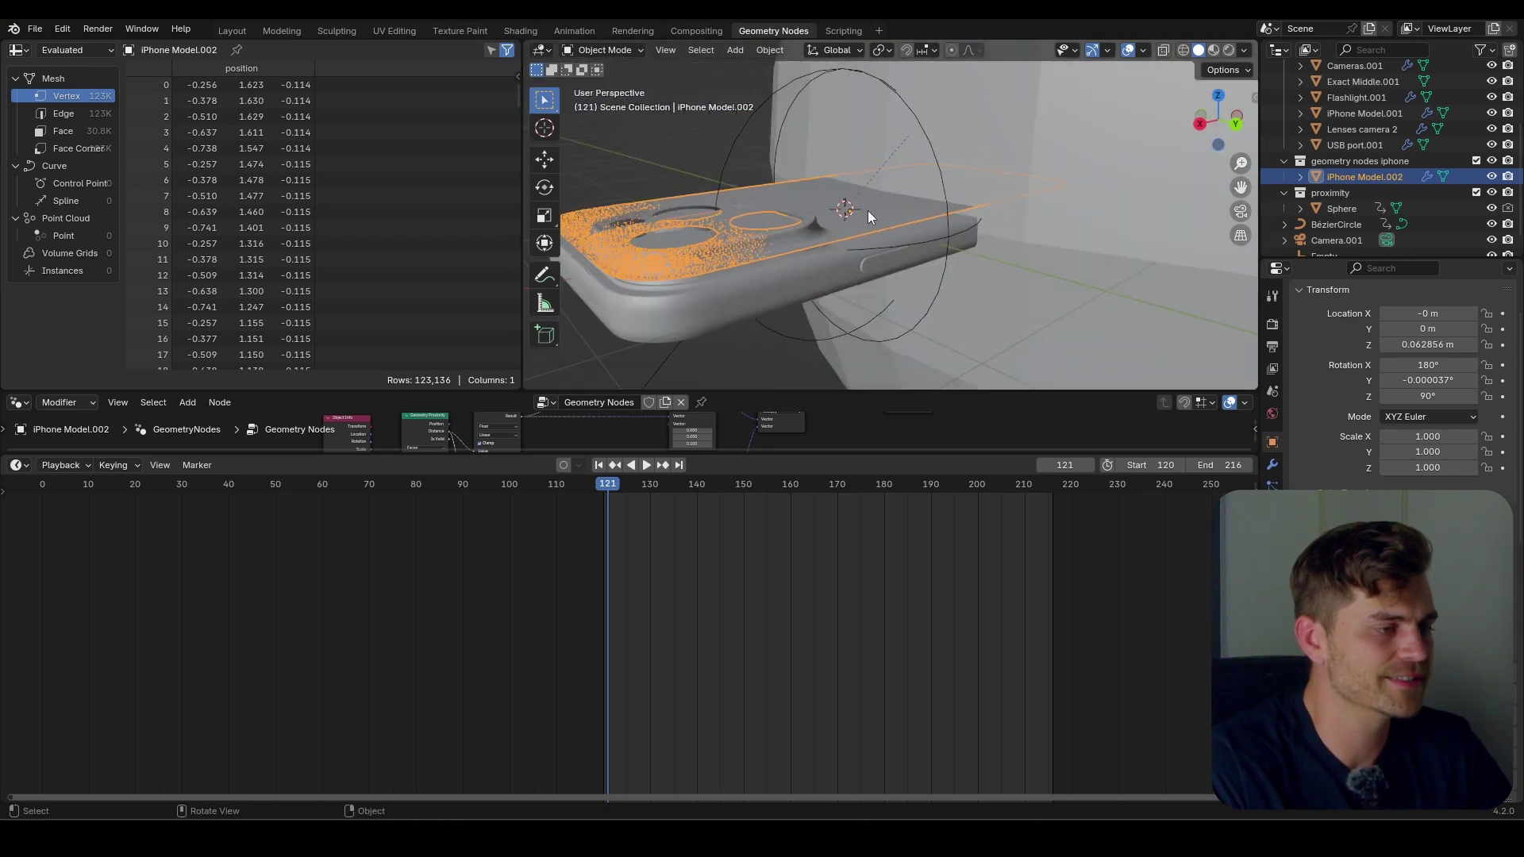
pyautogui.click(1492, 176)
pyautogui.click(873, 228)
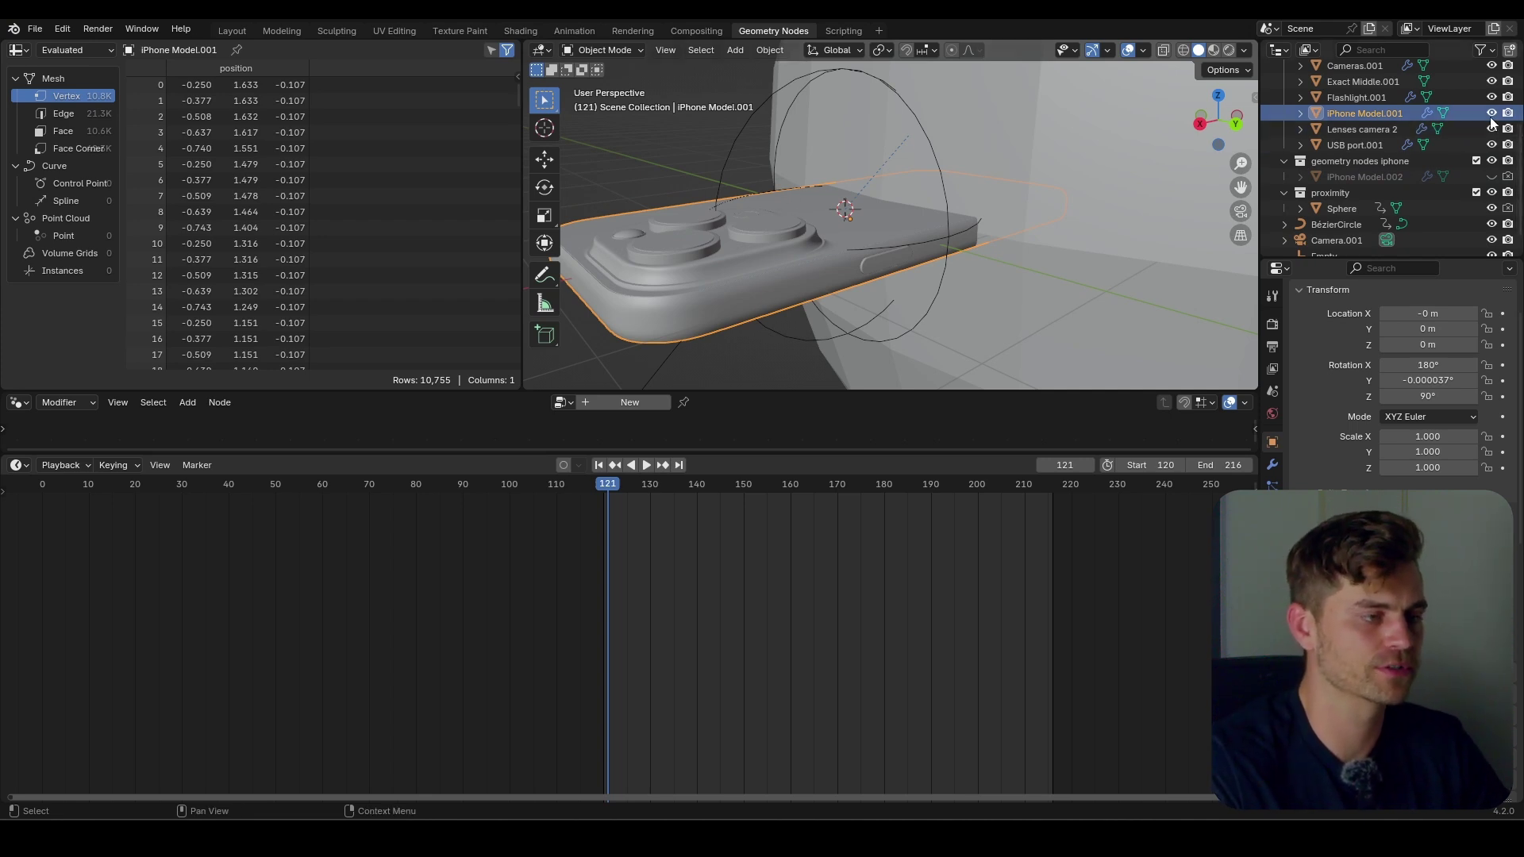
pyautogui.click(1492, 177)
pyautogui.moveTo(754, 247); pyautogui.dragTo(823, 256, button='middle')
pyautogui.click(786, 265)
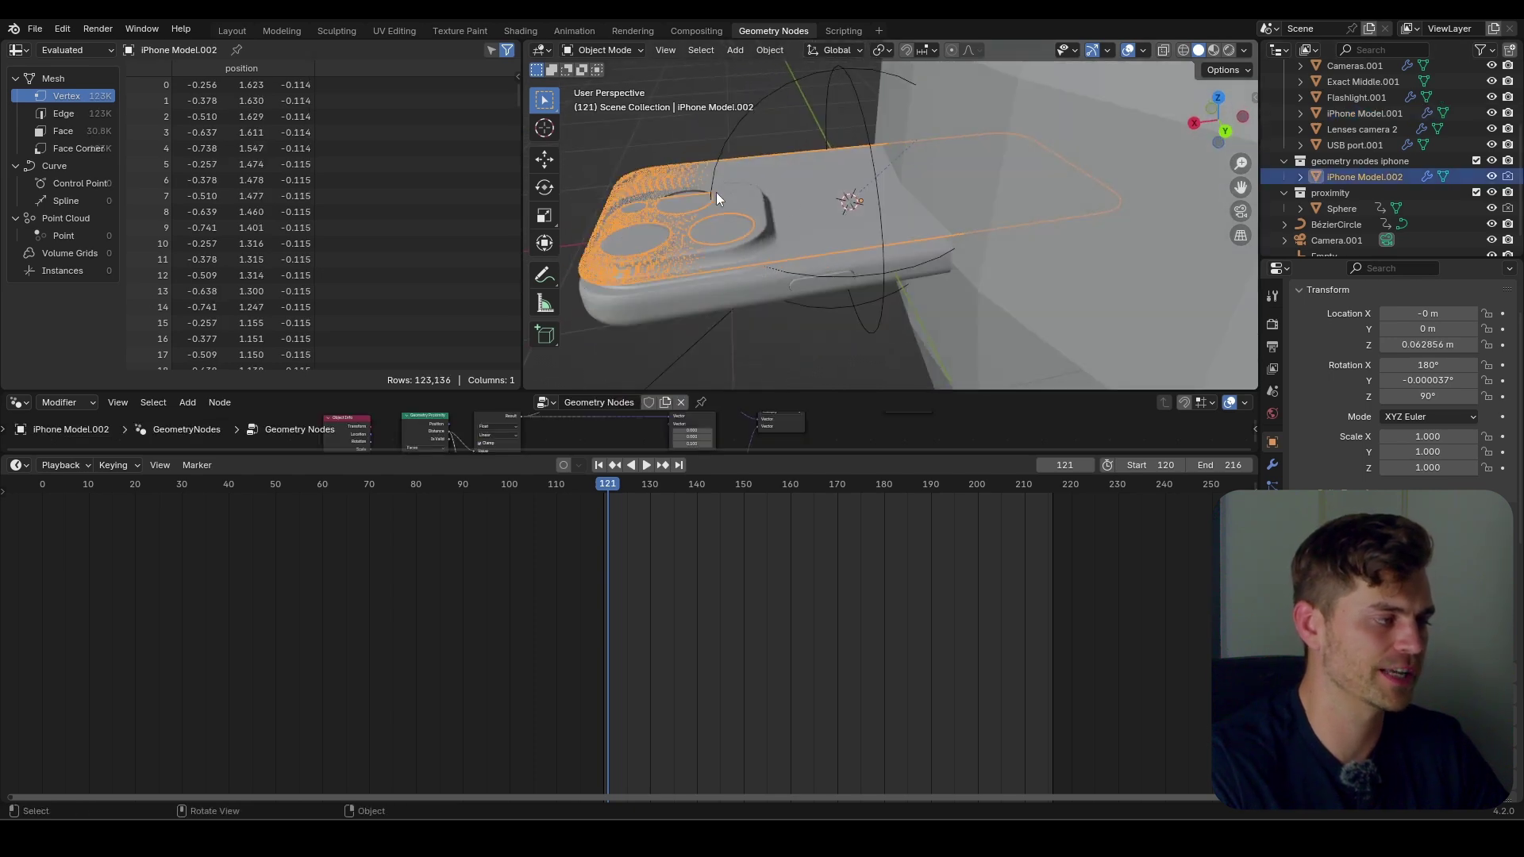
# Switch the viewport to rendered shading and inspect the phone's red back and camera area up close.
pyautogui.click(1230, 50)
pyautogui.scroll(10, 969, 207)
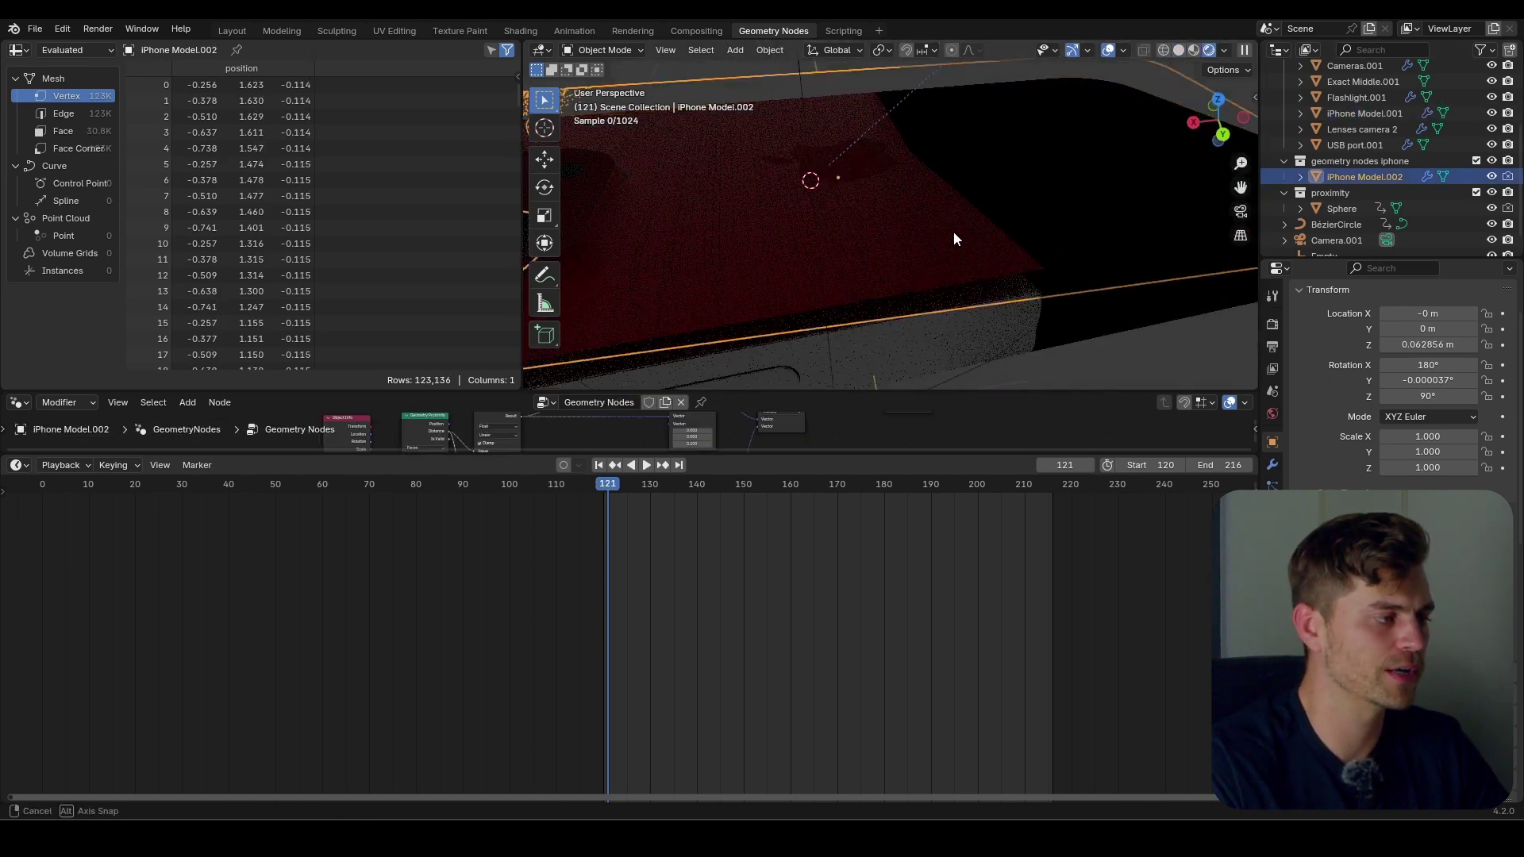
pyautogui.moveTo(884, 234)
pyautogui.mouseDown(button='middle')
pyautogui.moveTo(908, 222)
pyautogui.moveTo(906, 198)
pyautogui.moveTo(904, 273)
pyautogui.moveTo(951, 250)
pyautogui.moveTo(912, 236)
pyautogui.moveTo(983, 232)
pyautogui.mouseUp(button='middle')
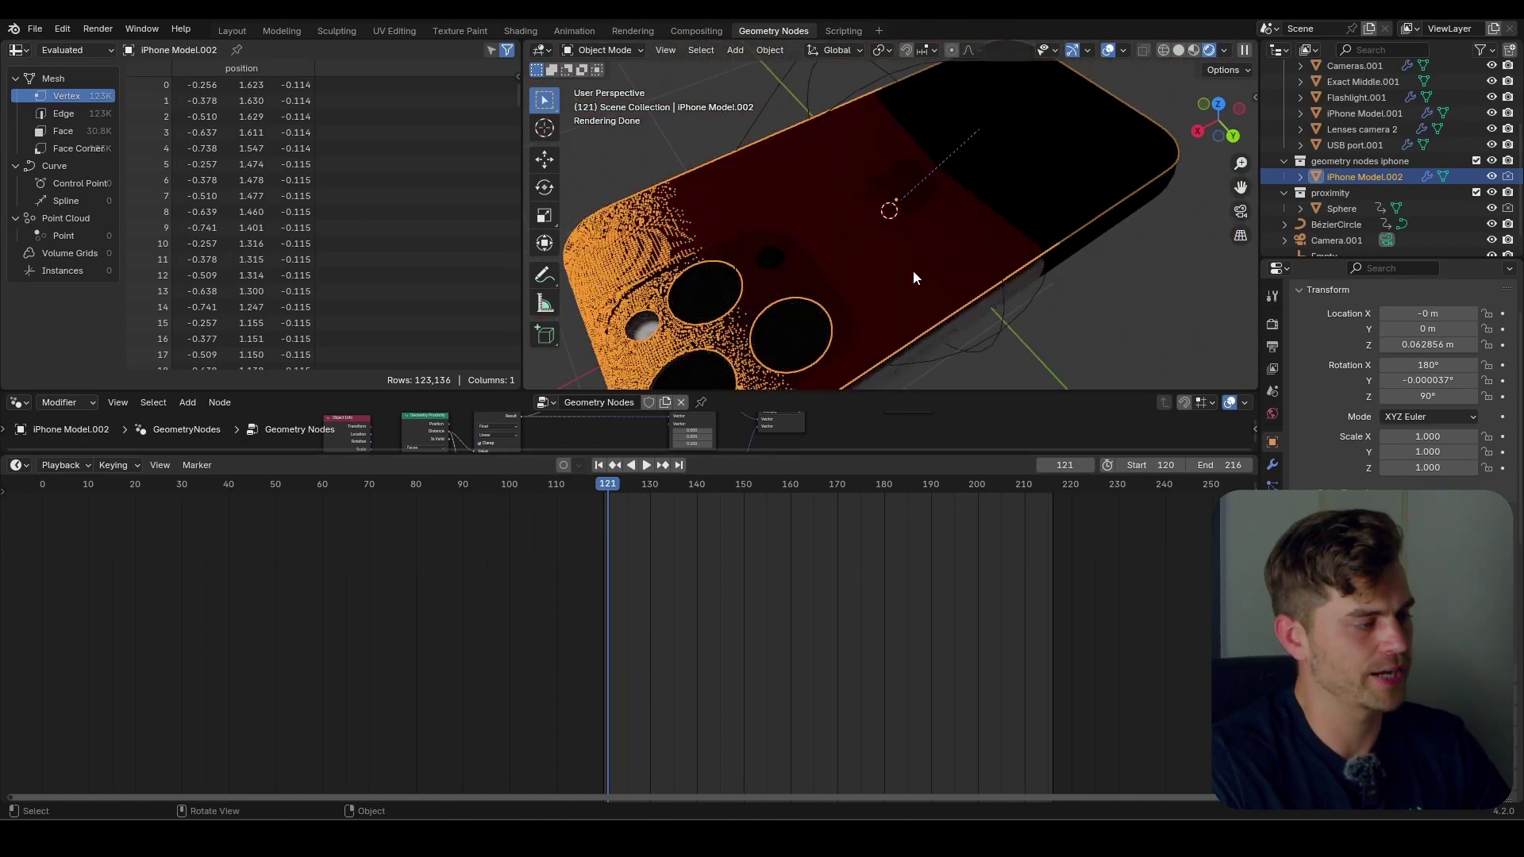
pyautogui.moveTo(913, 270); pyautogui.dragTo(878, 326, button='middle')
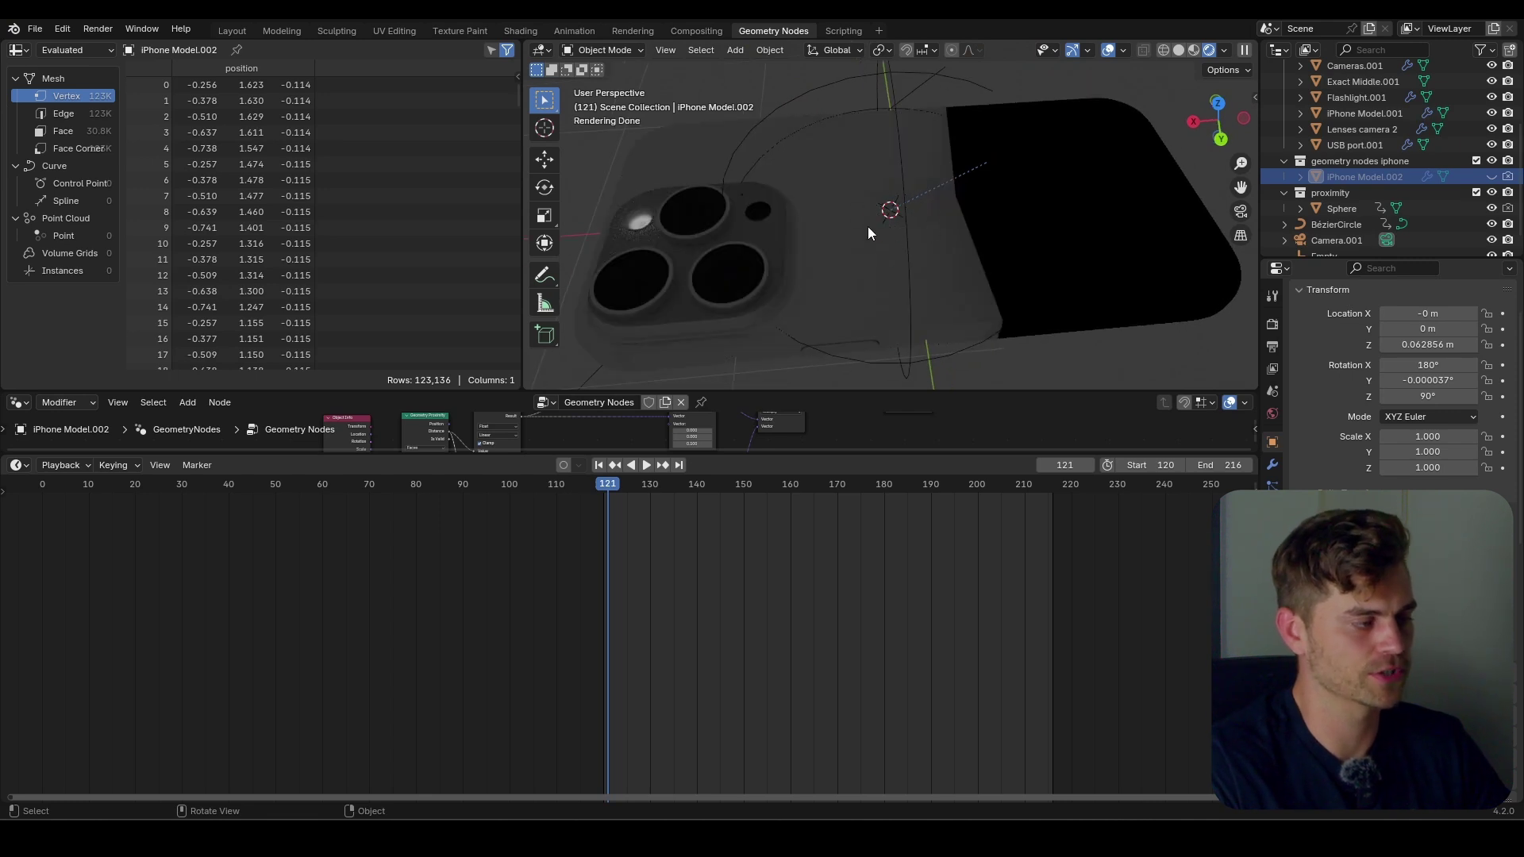
# Try the red Apple Logo Backside.001 material in the Apple Logo Backside slot of iPhone Model.001.
pyautogui.click(886, 264)
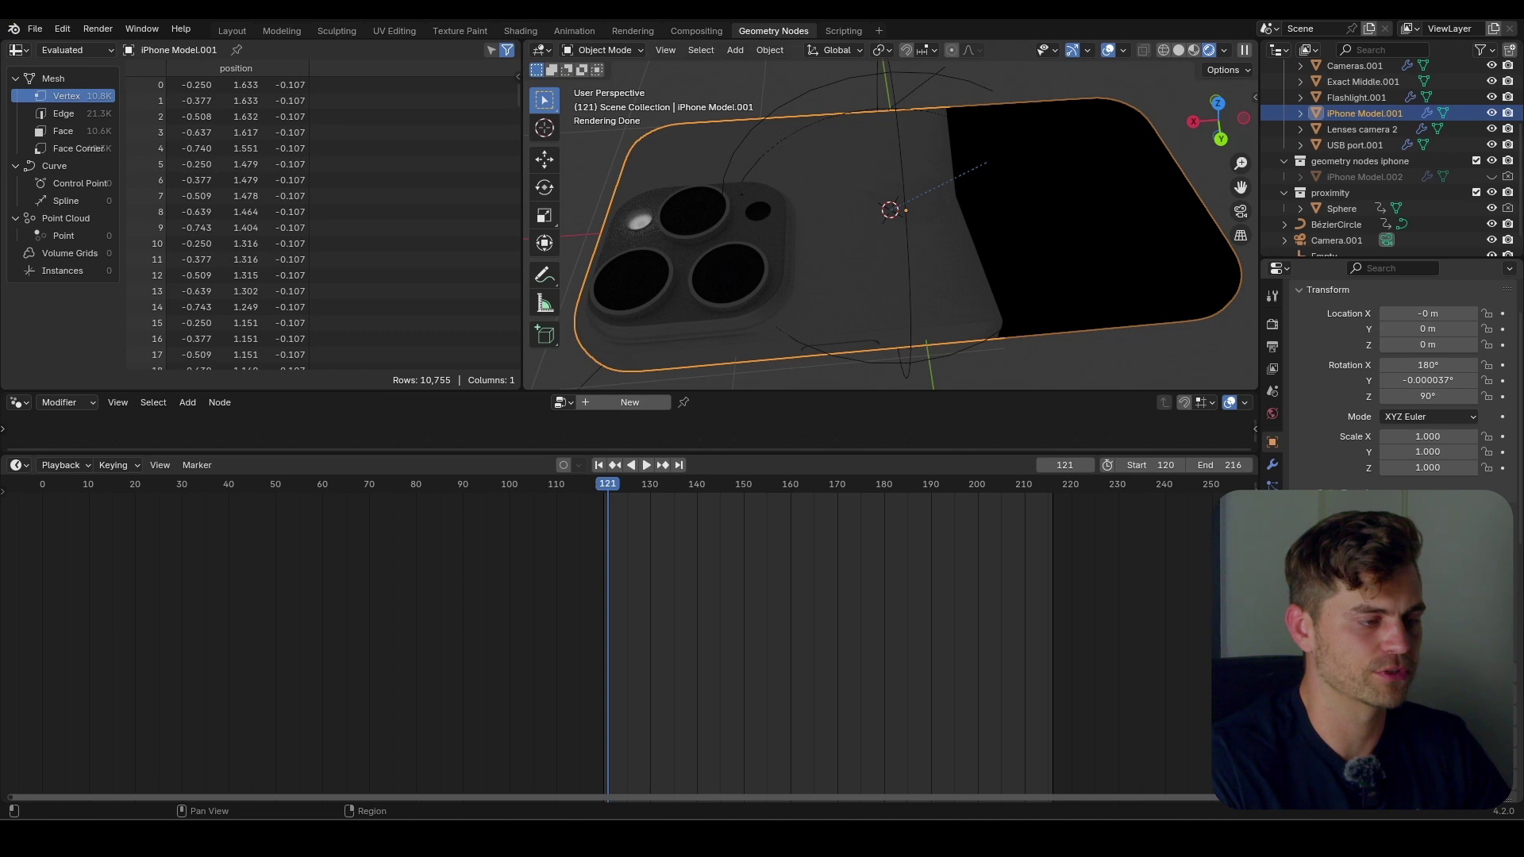
pyautogui.click(1272, 574)
pyautogui.scroll(2, 1371, 351)
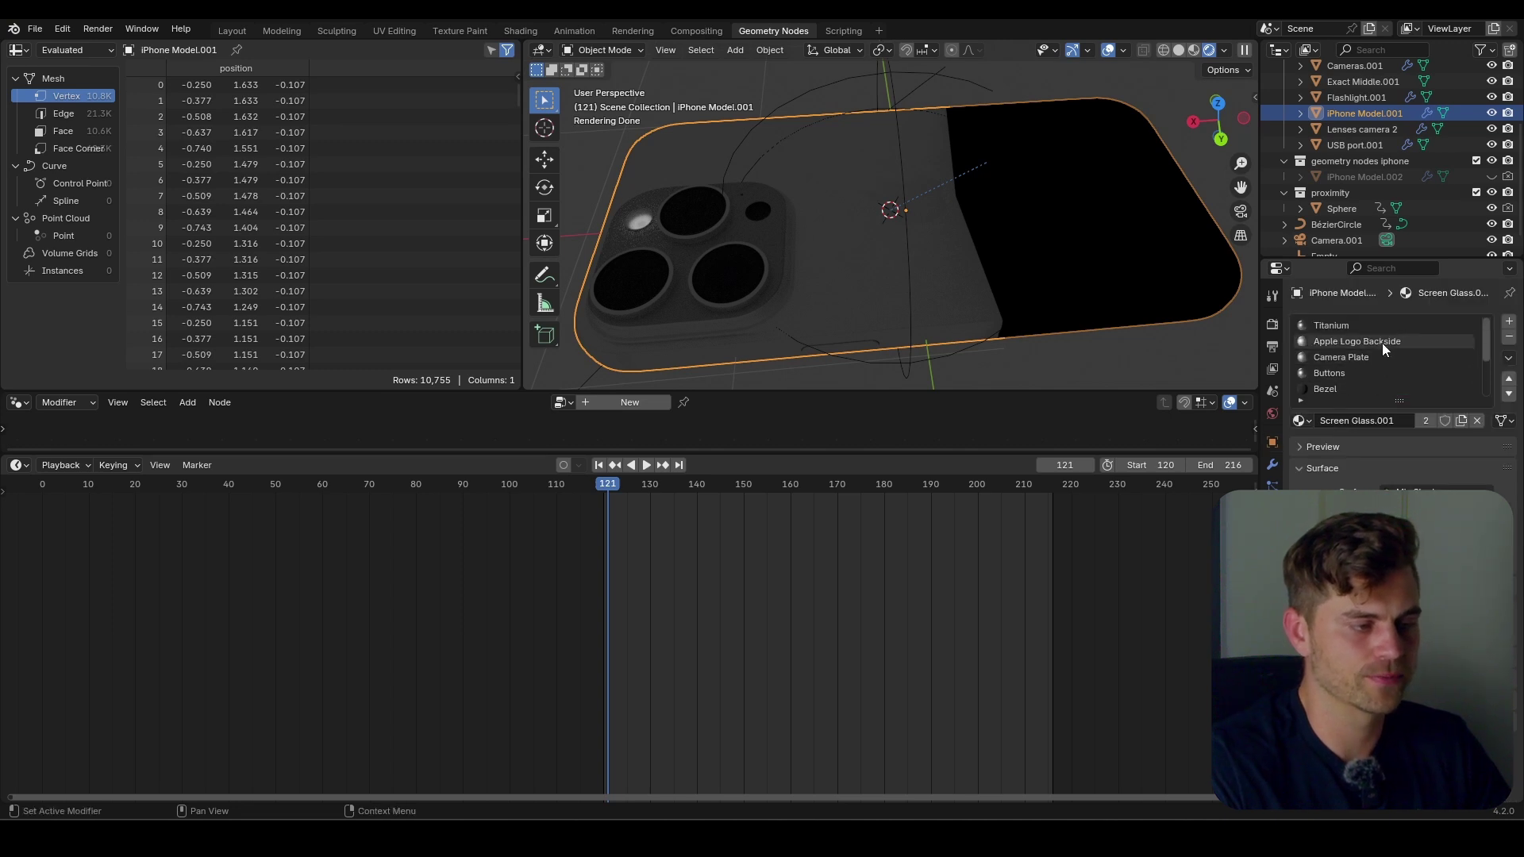
pyautogui.click(1382, 343)
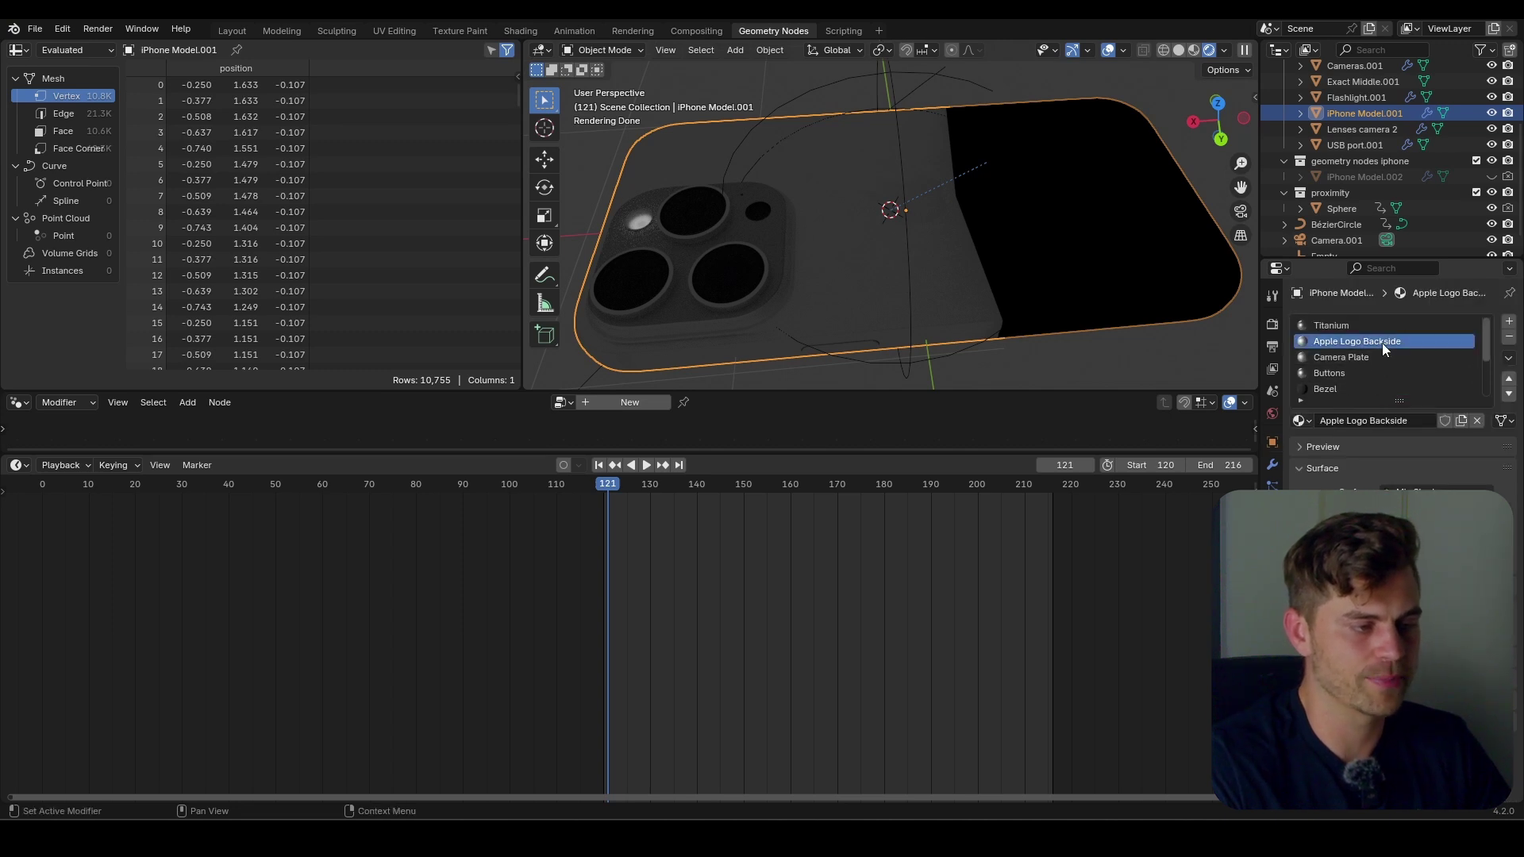
pyautogui.click(1302, 421)
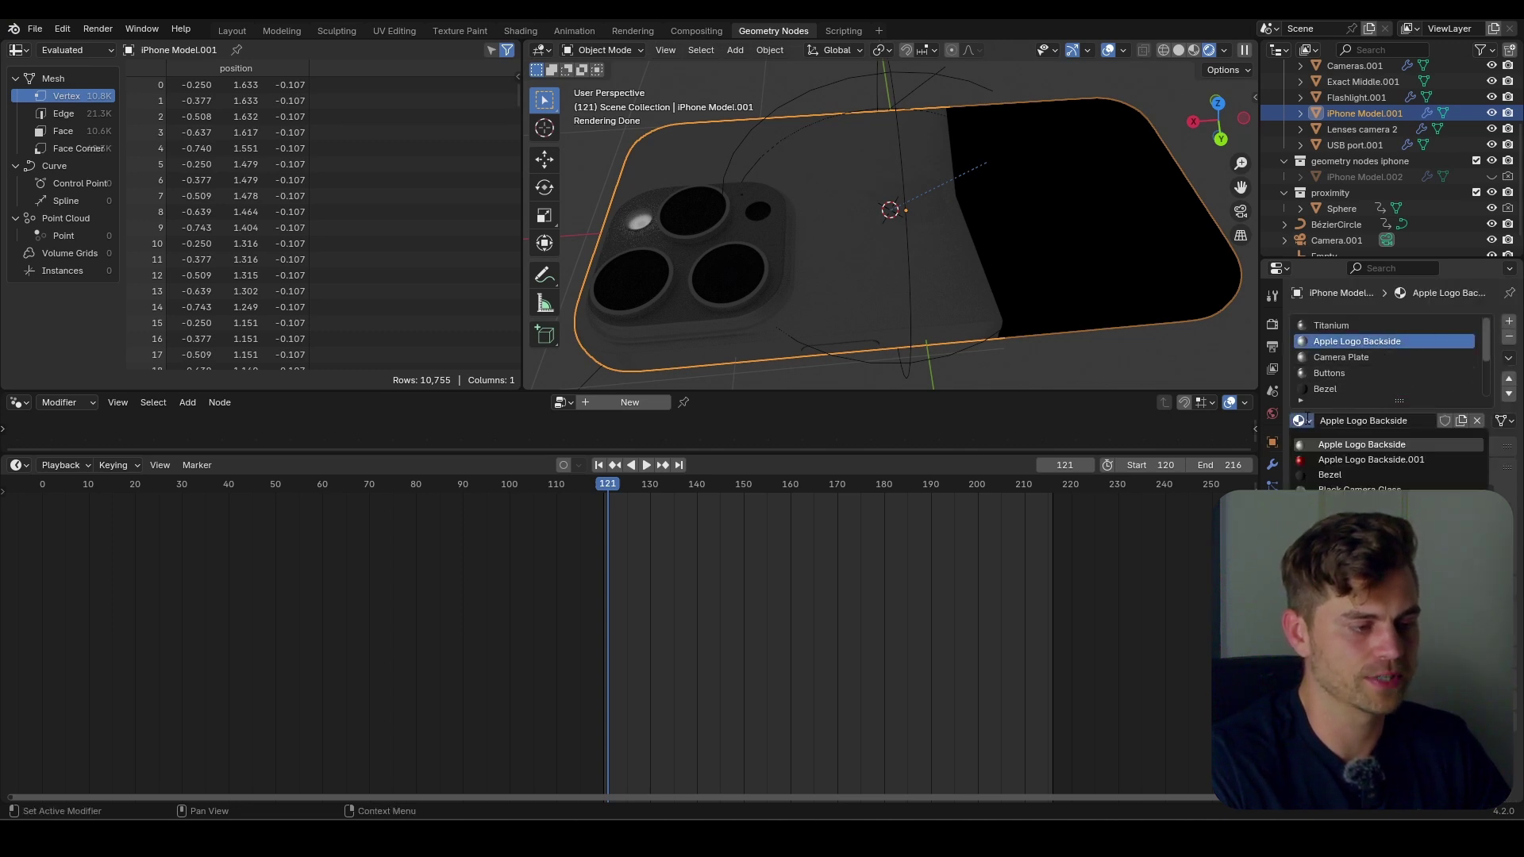
pyautogui.click(1371, 461)
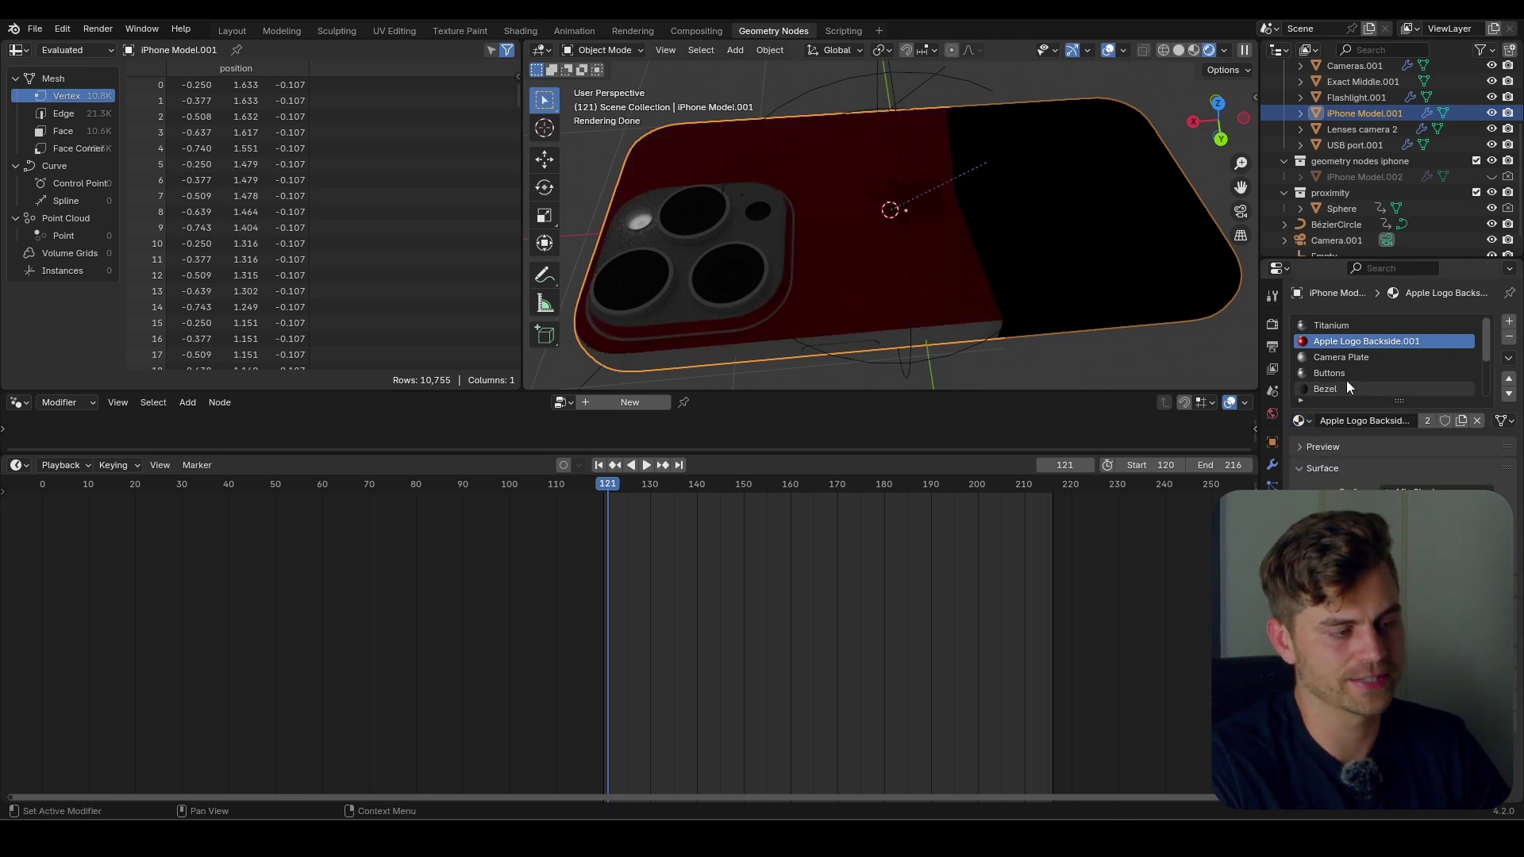
# Reassign the original Apple Logo Backside material to the backside slot of iPhone Model.001.
pyautogui.click(1347, 356)
pyautogui.click(1348, 341)
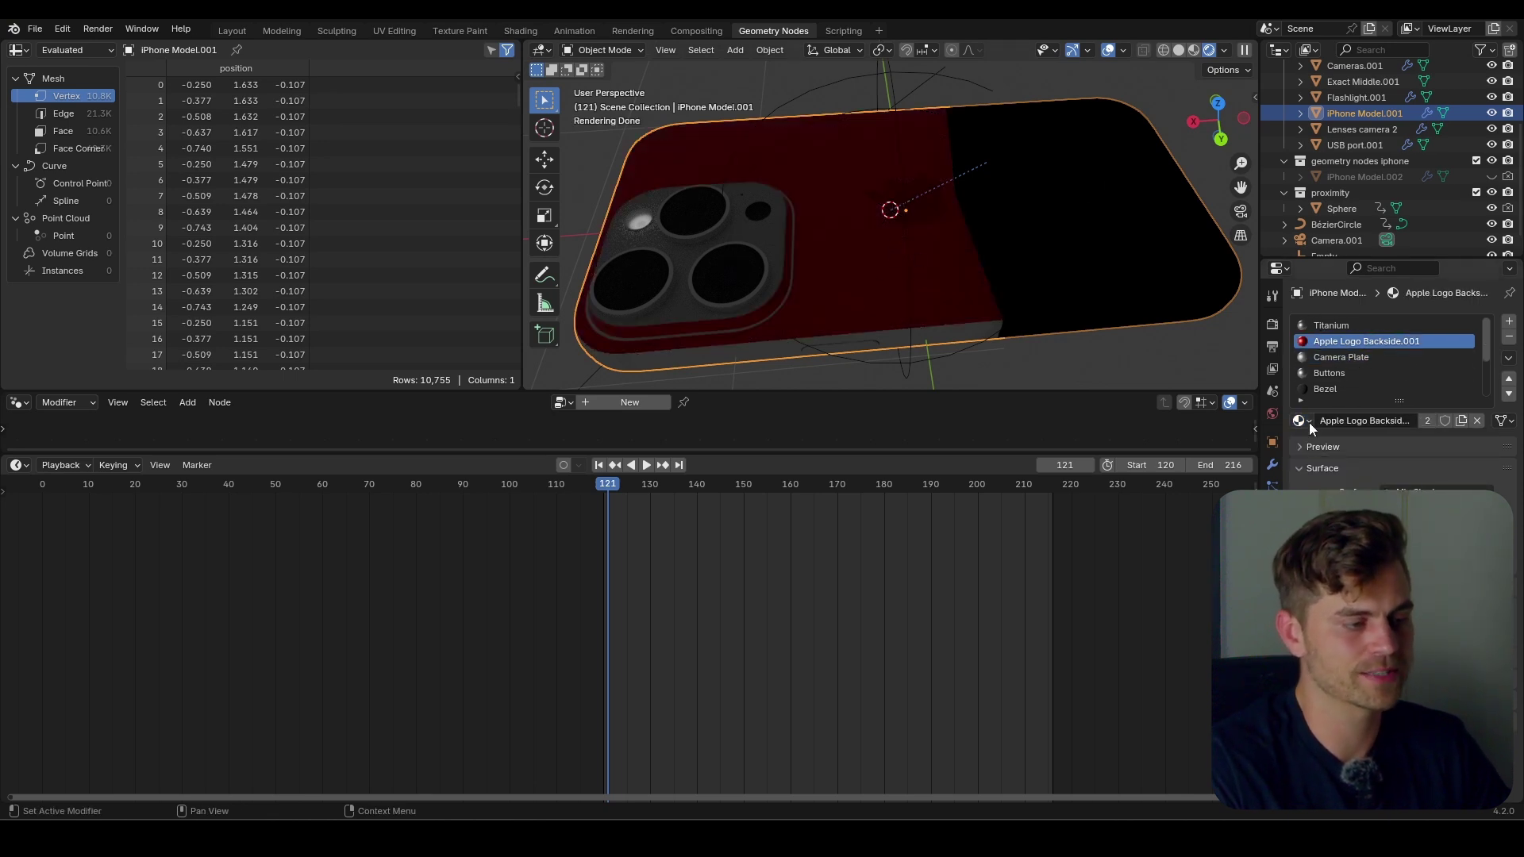
pyautogui.click(1301, 421)
pyautogui.click(1341, 444)
# Look through the new camera, select it, and keyframe its transform at frame 121.
pyautogui.press('KP_0')
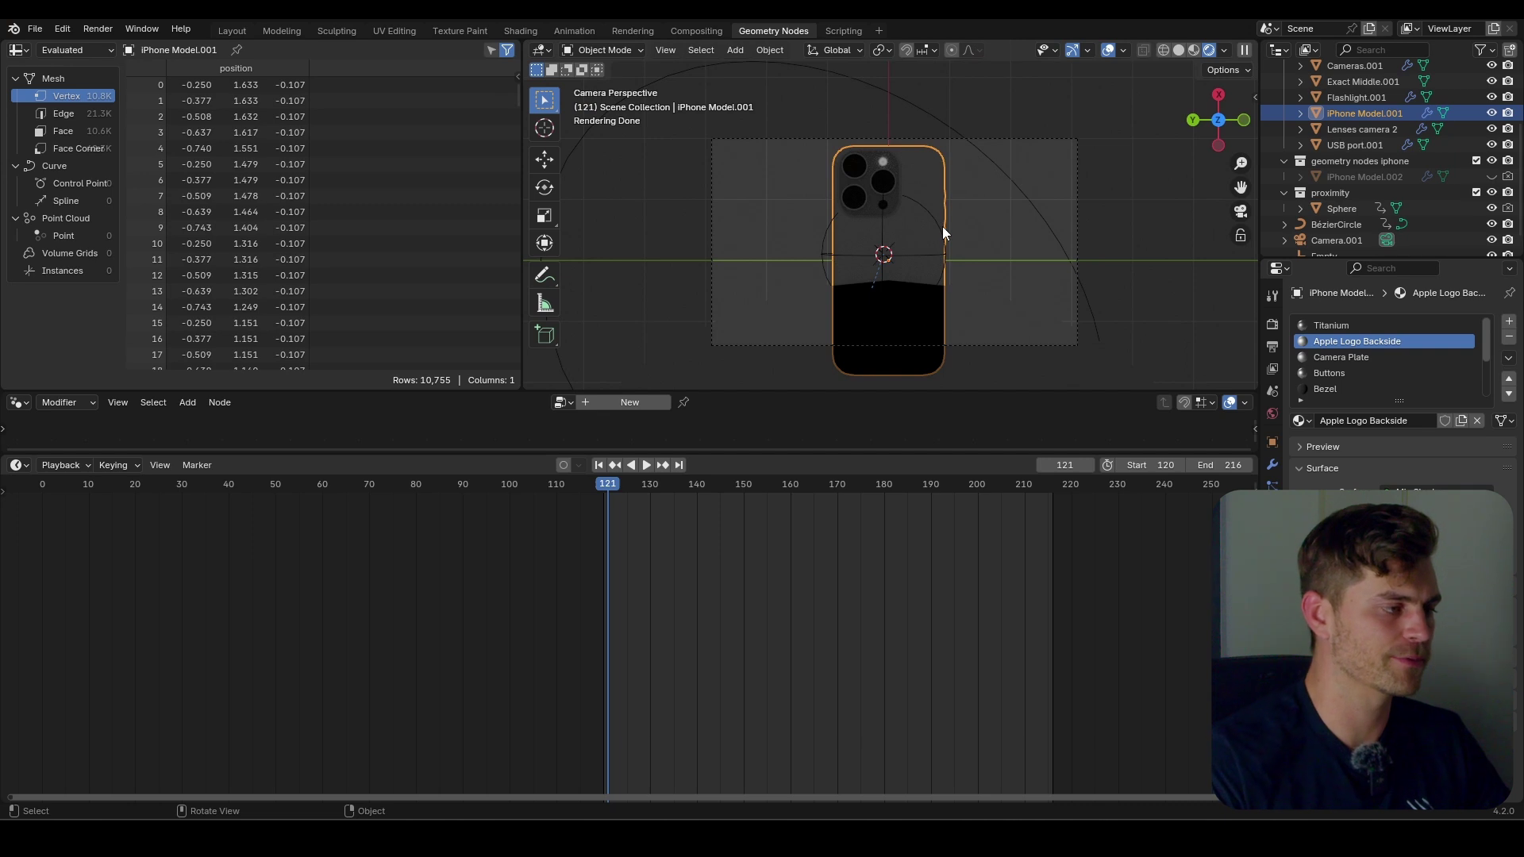
pyautogui.click(794, 345)
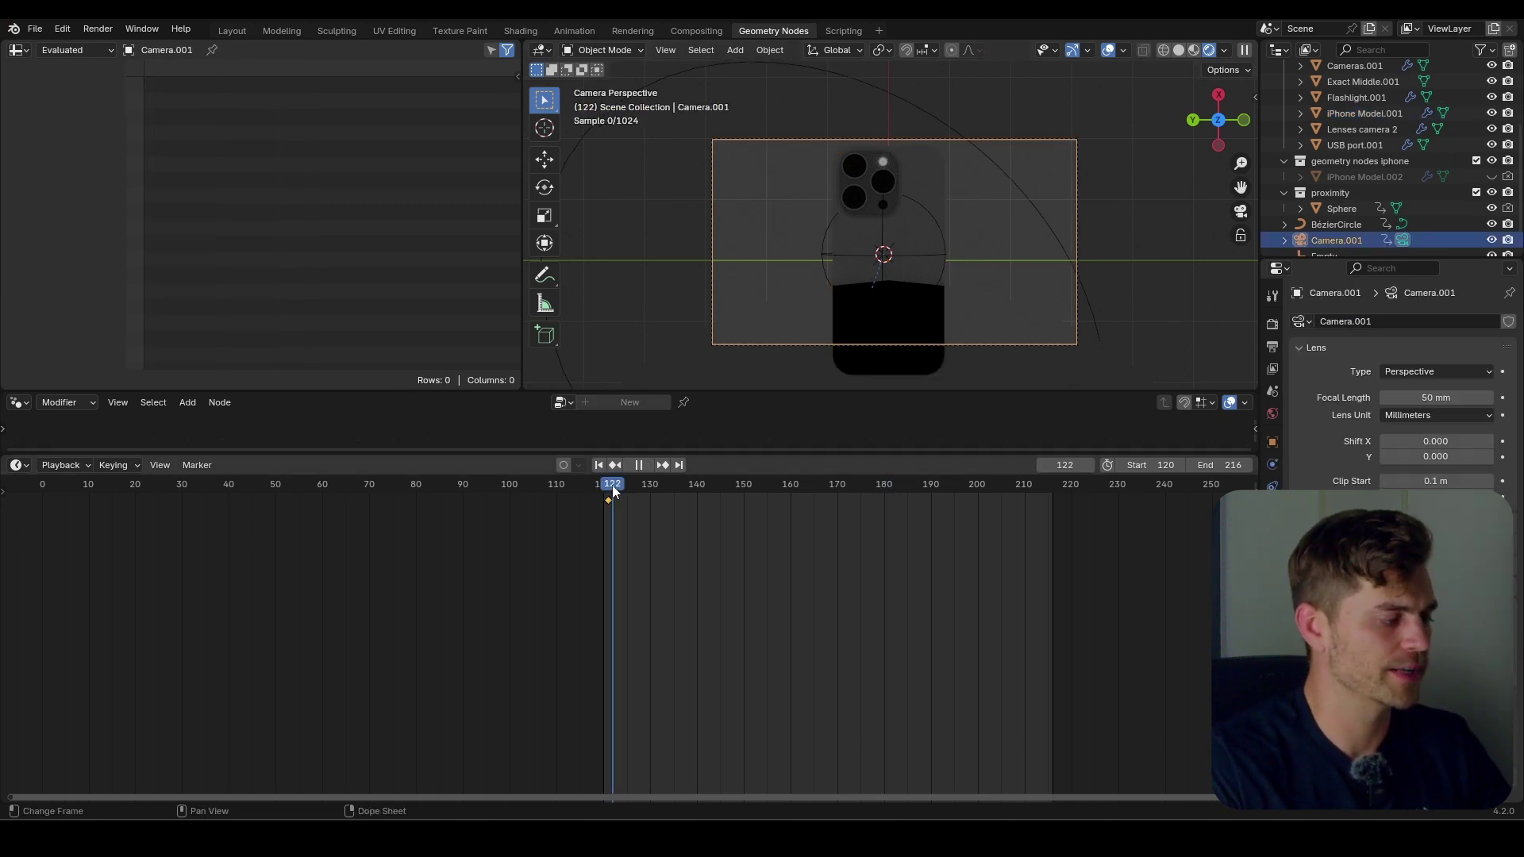
pyautogui.press('space')
# At frame 180, rotate the camera about -17.7° around its local Z, lower it to 6.76 m, and keyframe it.
pyautogui.click(884, 490)
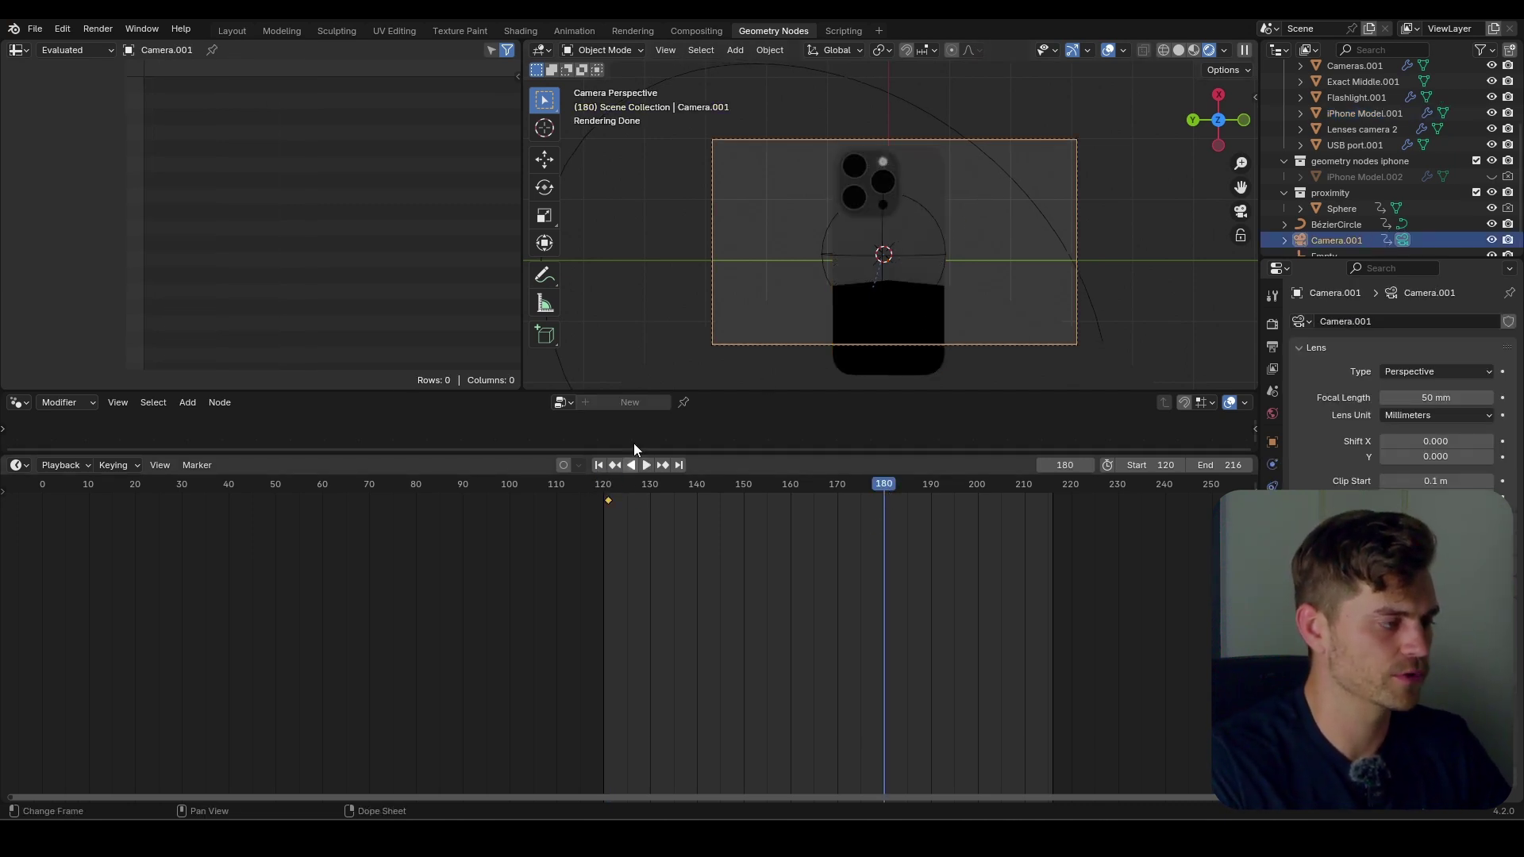
pyautogui.press('r')
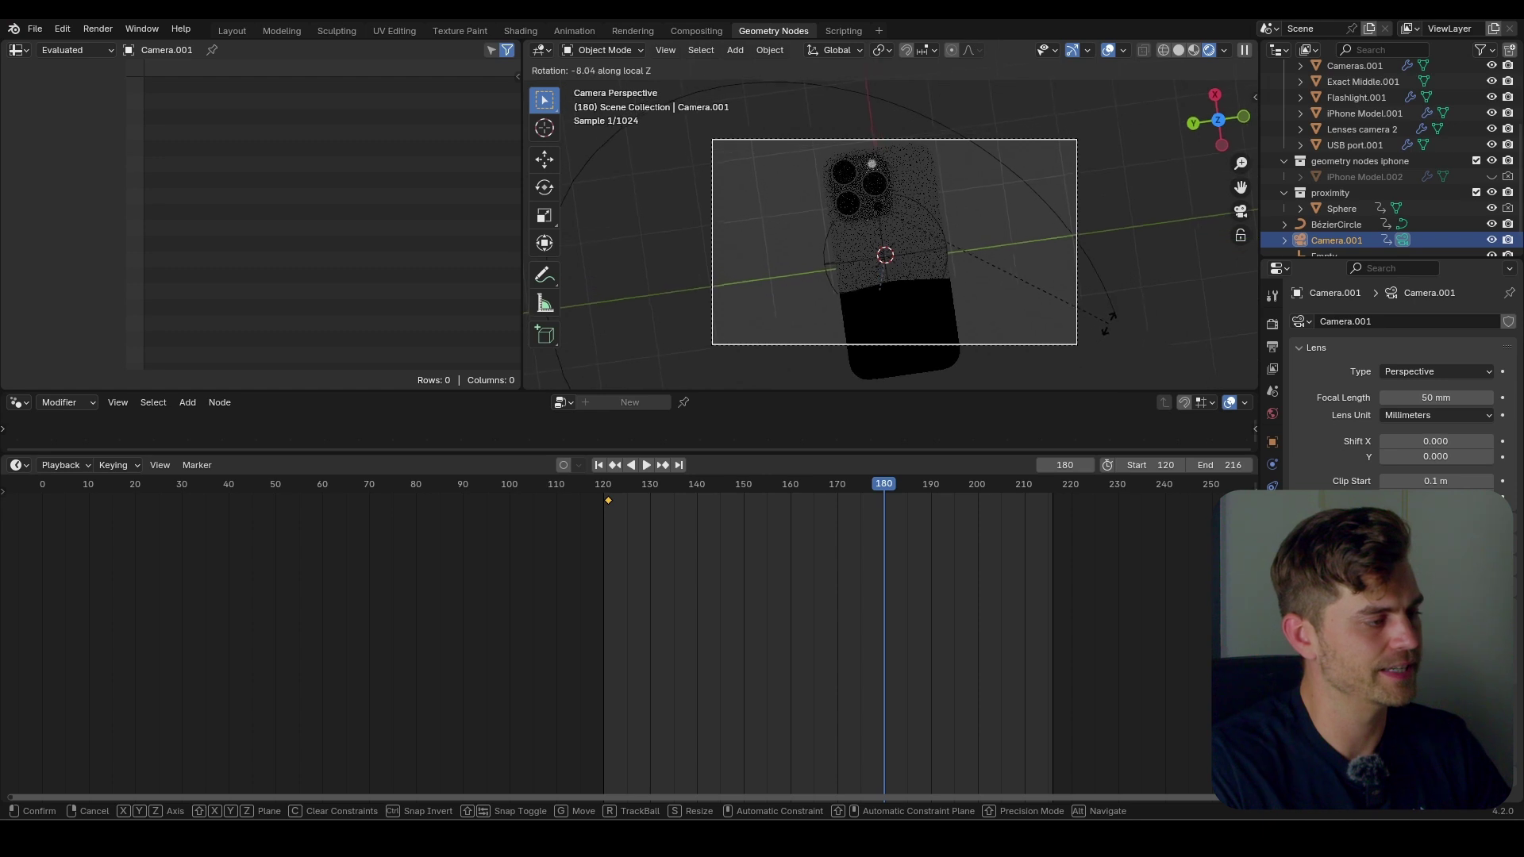
pyautogui.click(1131, 285)
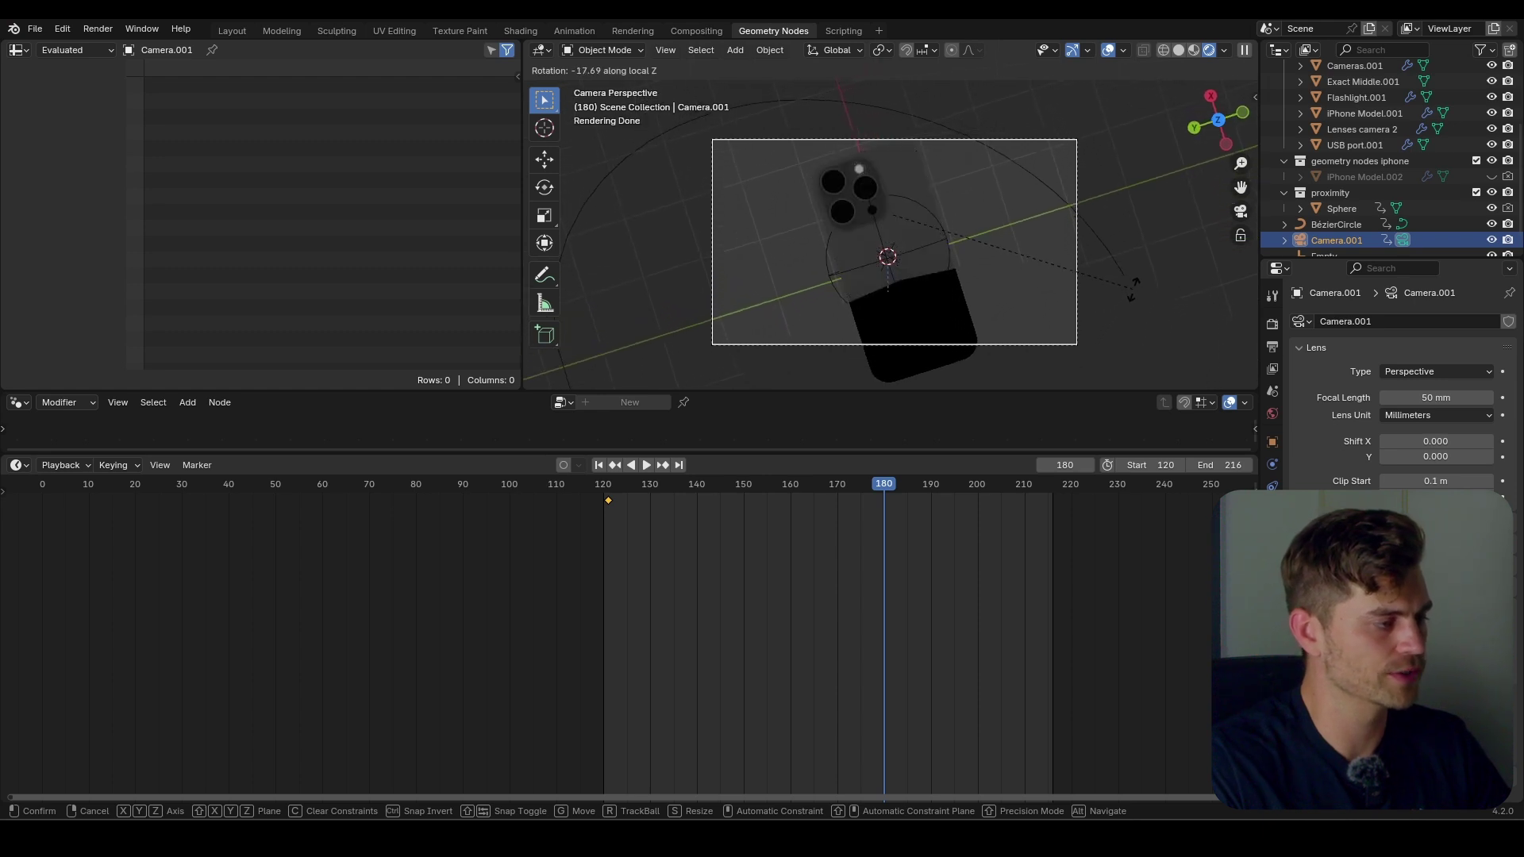
pyautogui.press('g')
pyautogui.press('z')
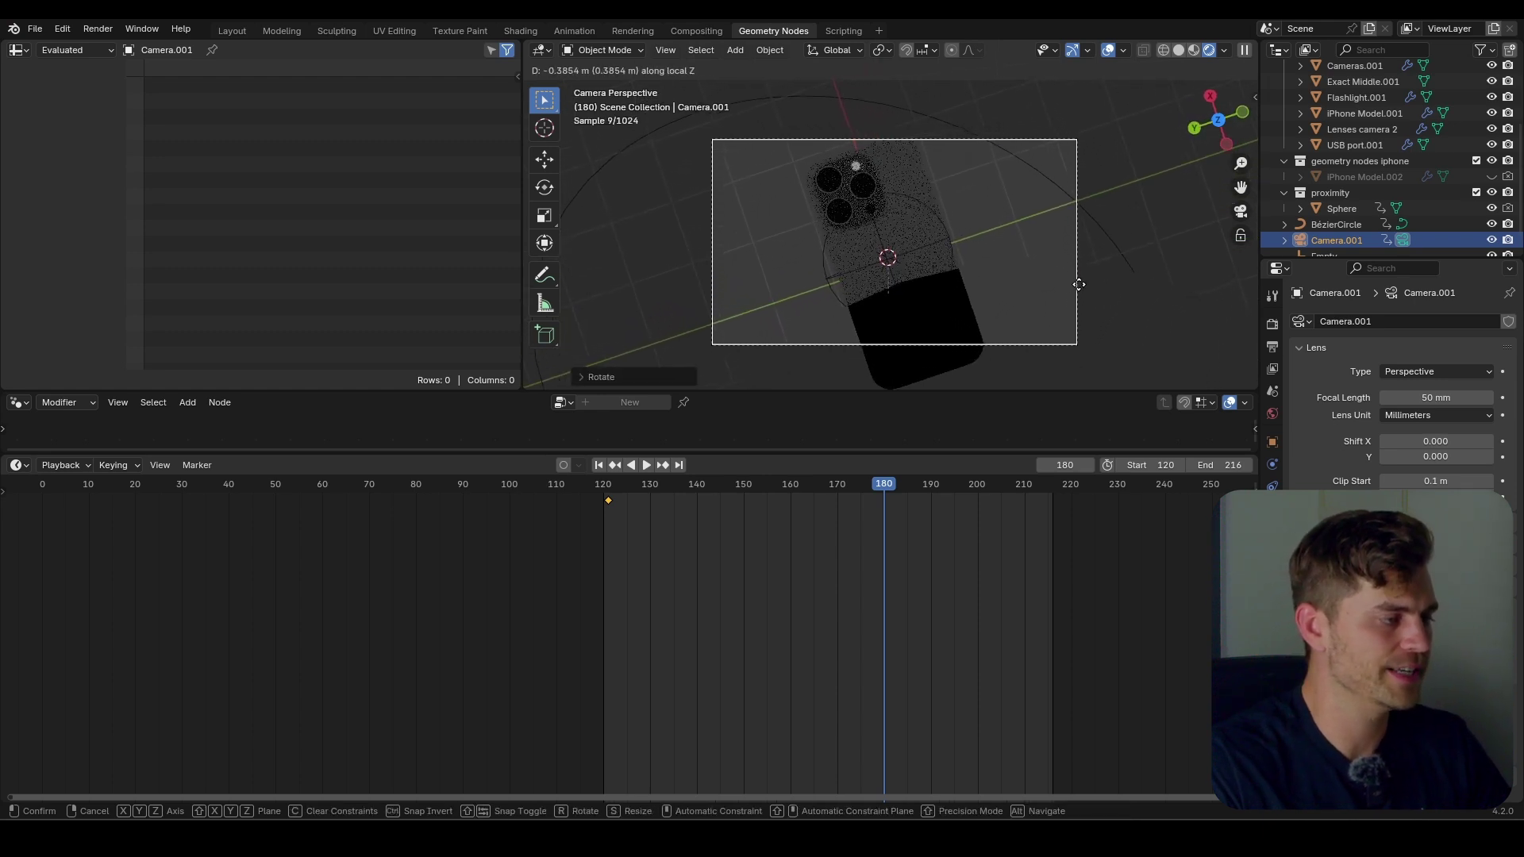
pyautogui.click(1085, 263)
pyautogui.press('i')
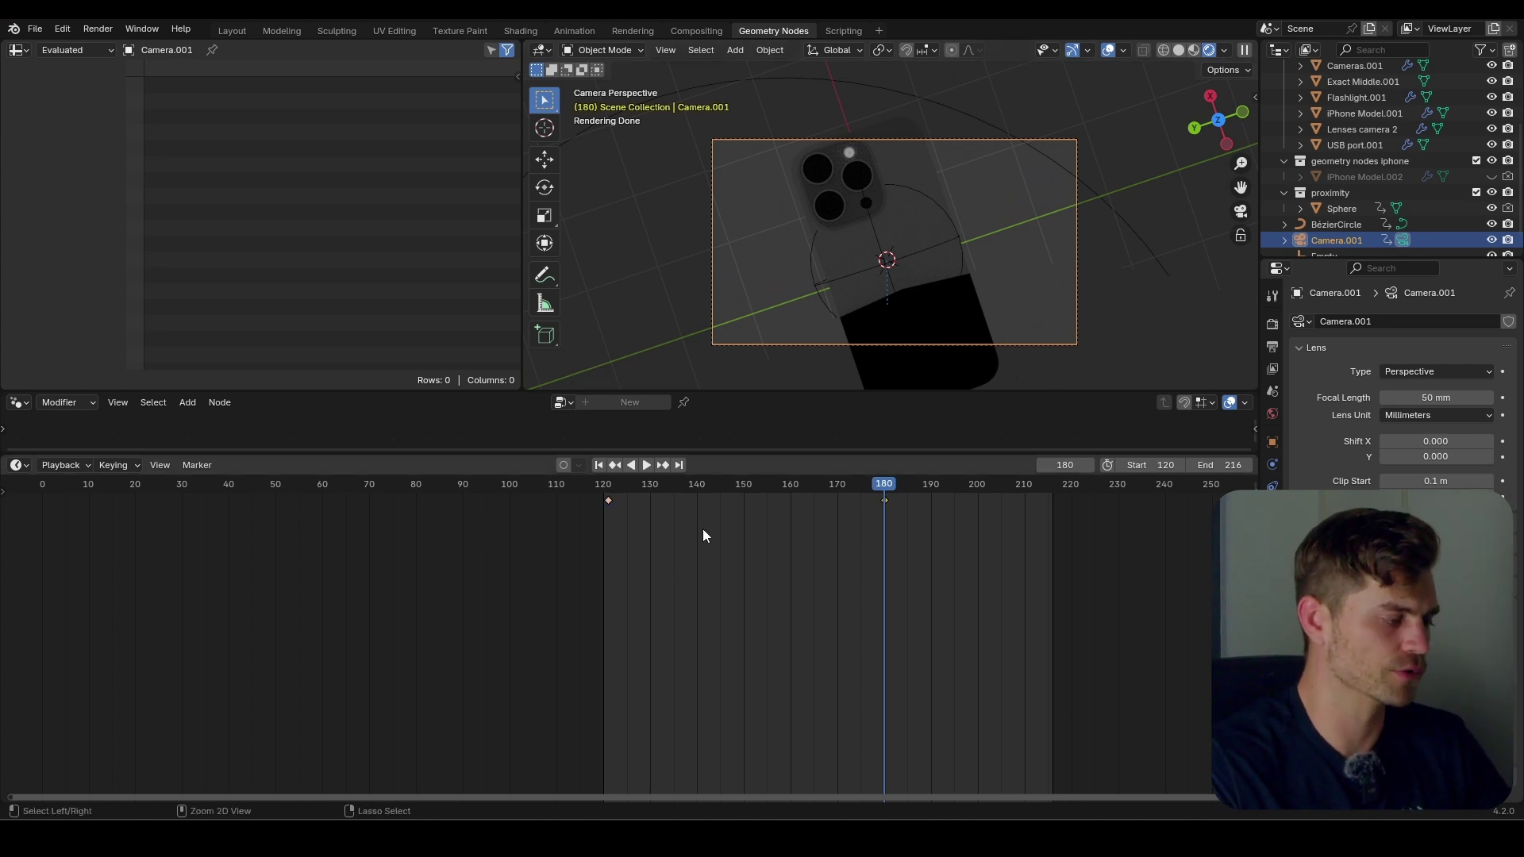
# In the graph editor, leave only the camera's Z Location channel unlocked, and select and frame its keyframes.
pyautogui.hotkey('ctrl', 'Tab')
pyautogui.click(140, 530)
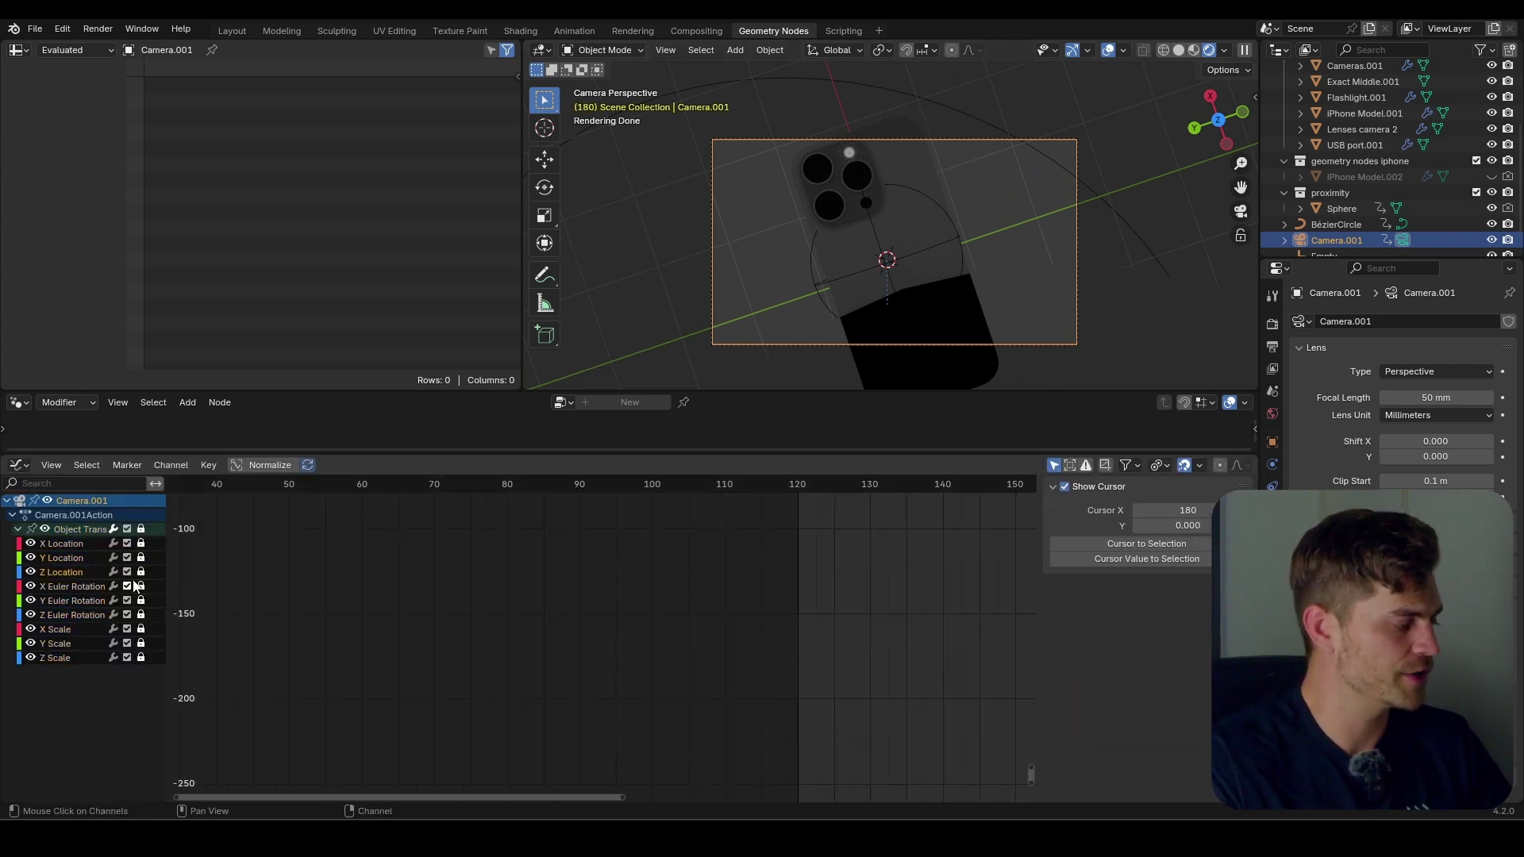
pyautogui.click(140, 573)
pyautogui.press('a')
pyautogui.press('KP_Decimal')
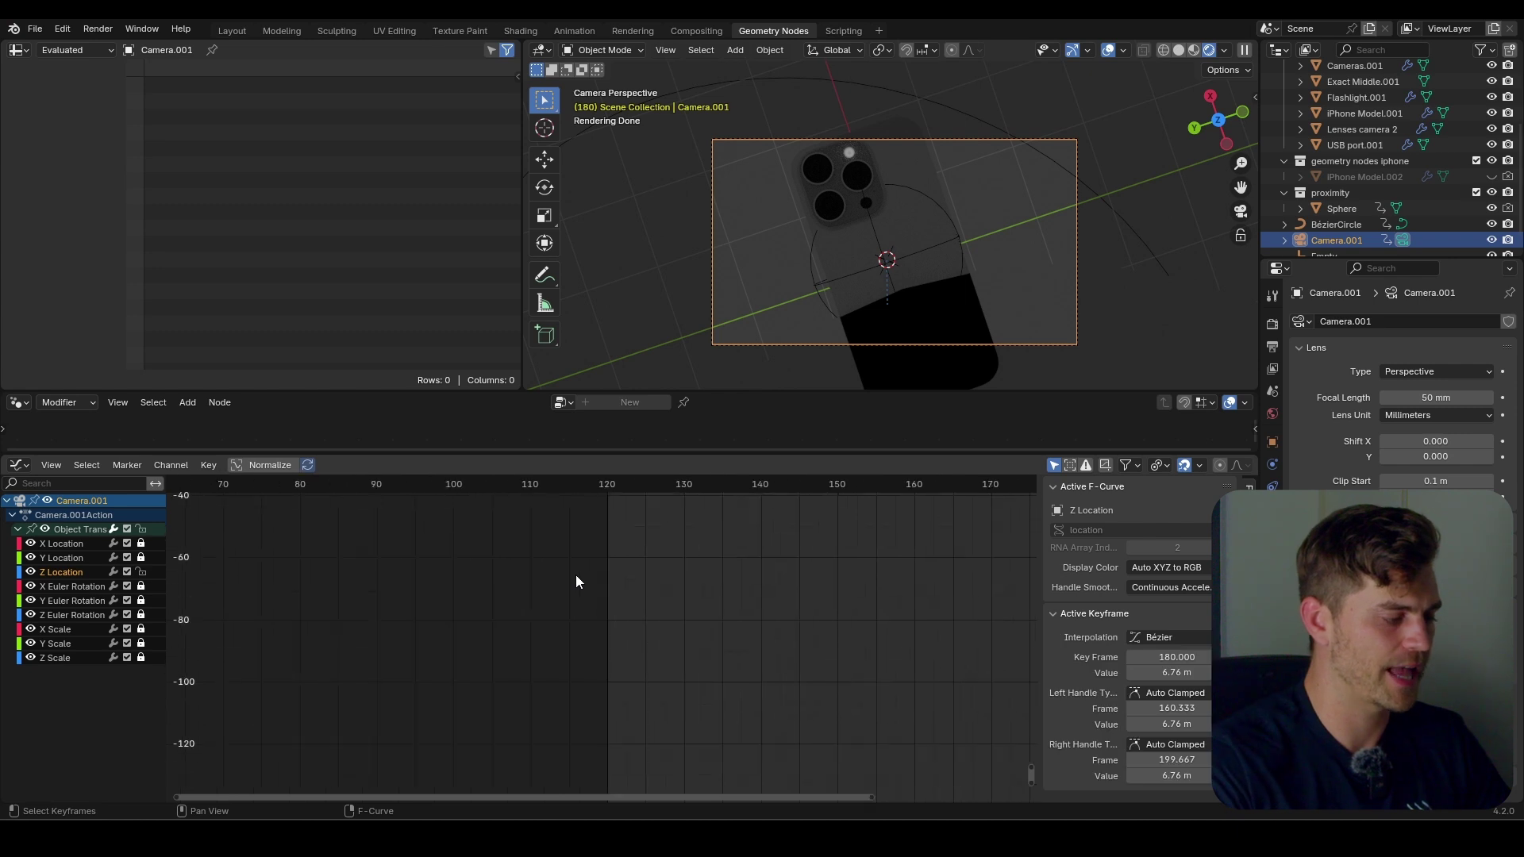
# Pull the right handle of the frame 121 keyframe steeply down on the Z Location curve for a fast start and a long ease-out.
pyautogui.press('g')
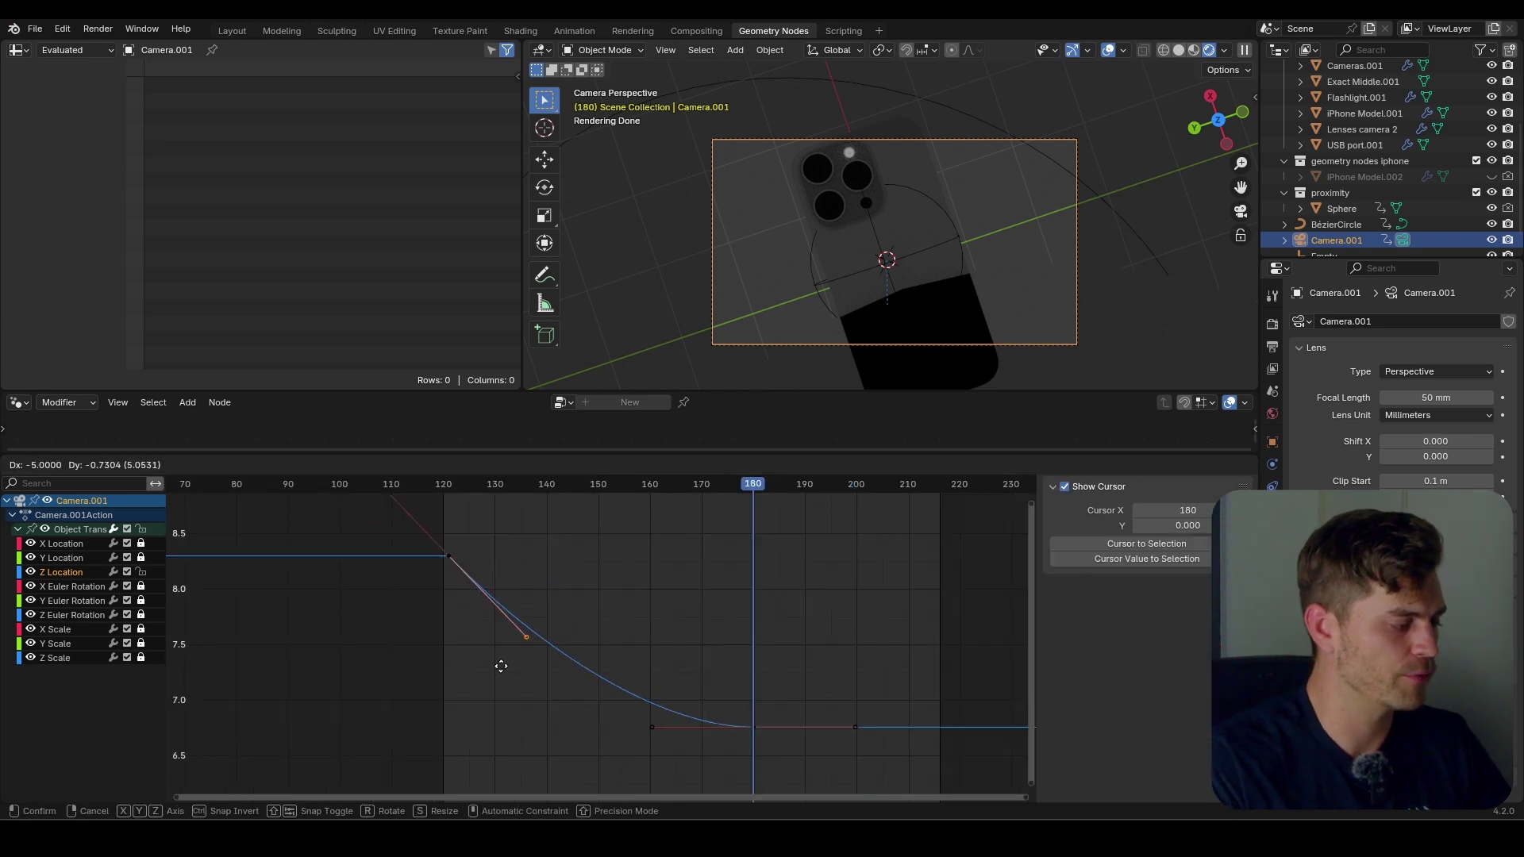
pyautogui.click(445, 731)
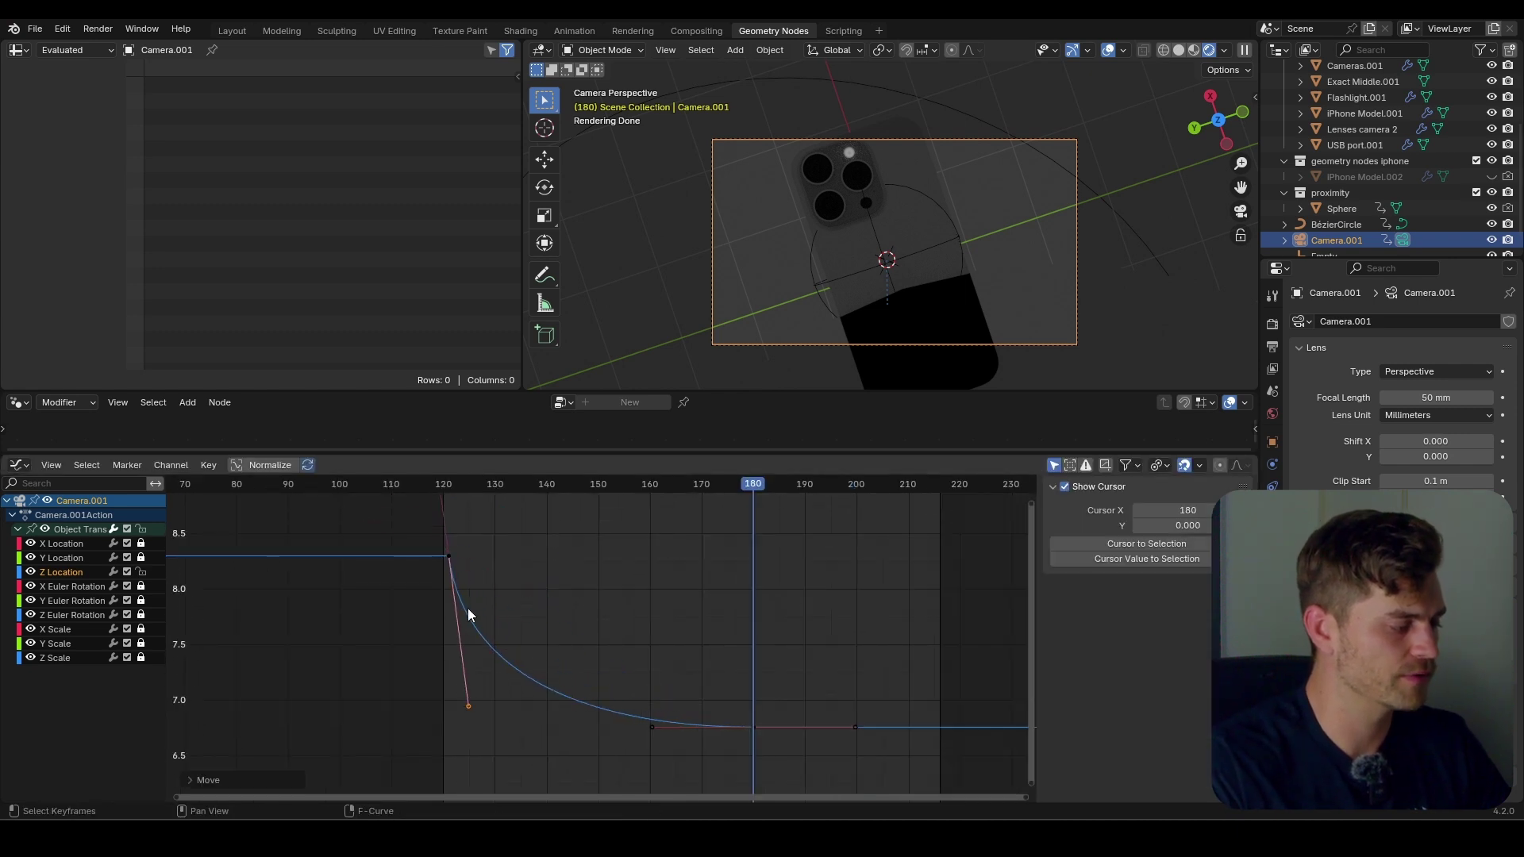
pyautogui.press('g')
pyautogui.click(465, 592)
pyautogui.moveTo(449, 484); pyautogui.dragTo(675, 503)
pyautogui.moveTo(487, 673); pyautogui.dragTo(449, 730)
pyautogui.press('g')
pyautogui.press('x')
pyautogui.click(444, 741)
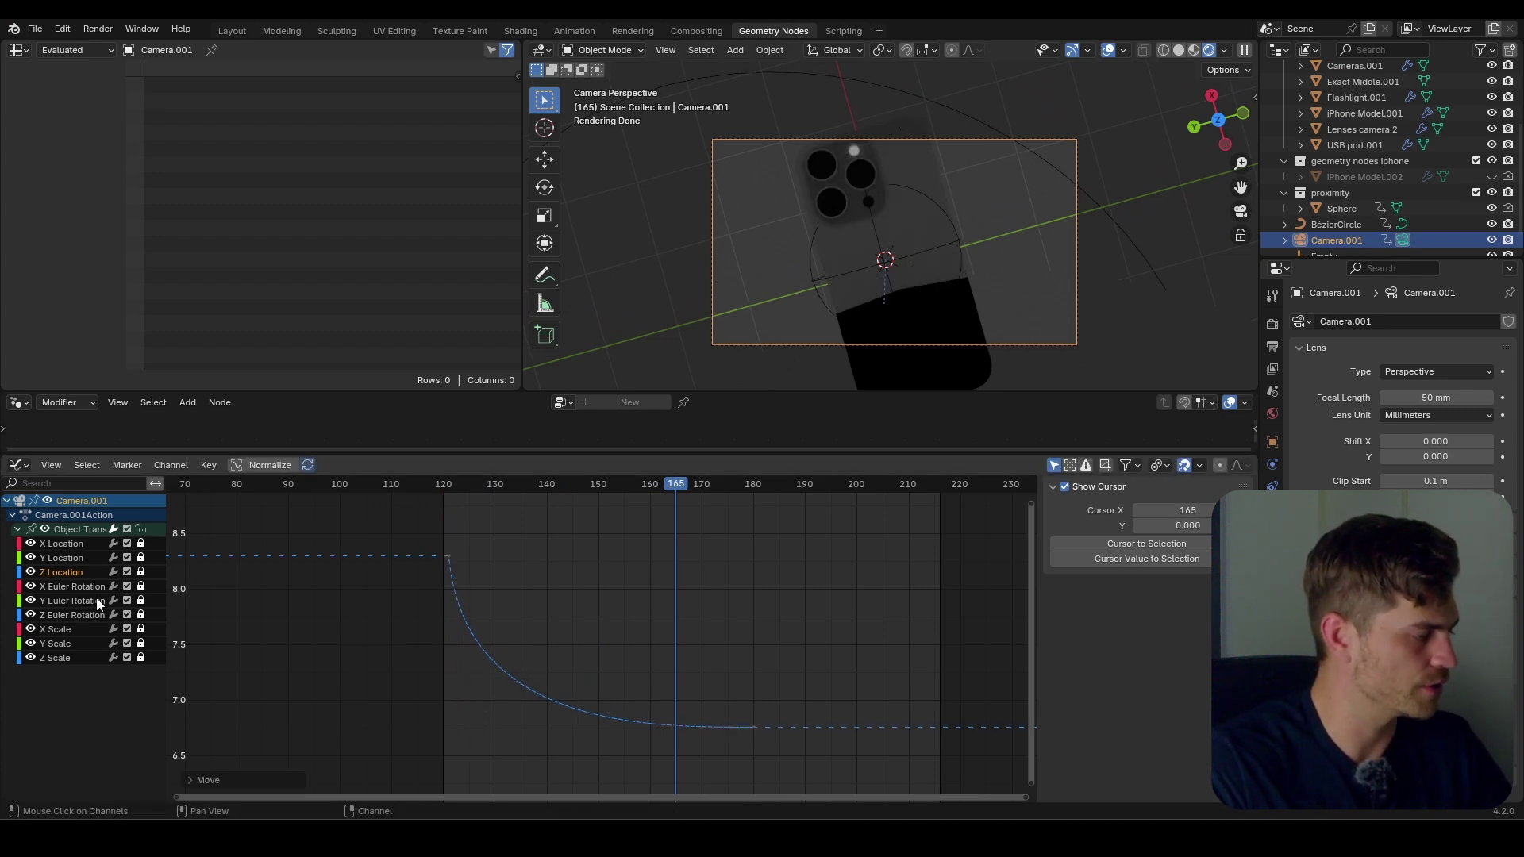
pyautogui.press('r')
pyautogui.press('z')
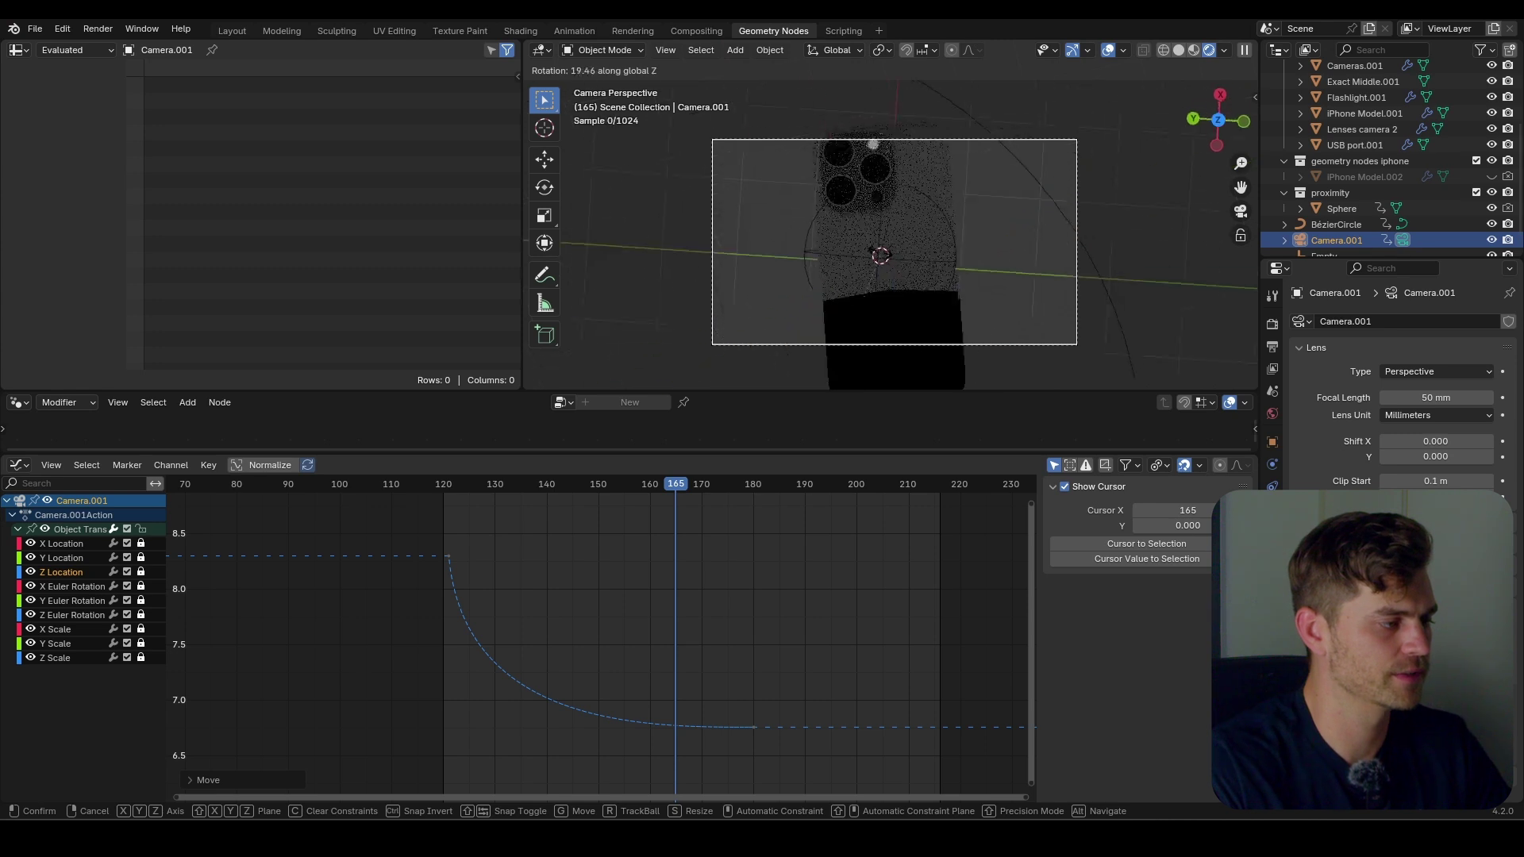
pyautogui.click(212, 547)
# Frame the camera's Z Euler Rotation curve and pull its frame 121 right handle steeply down, then preview the rotation through frame 181.
pyautogui.click(97, 616)
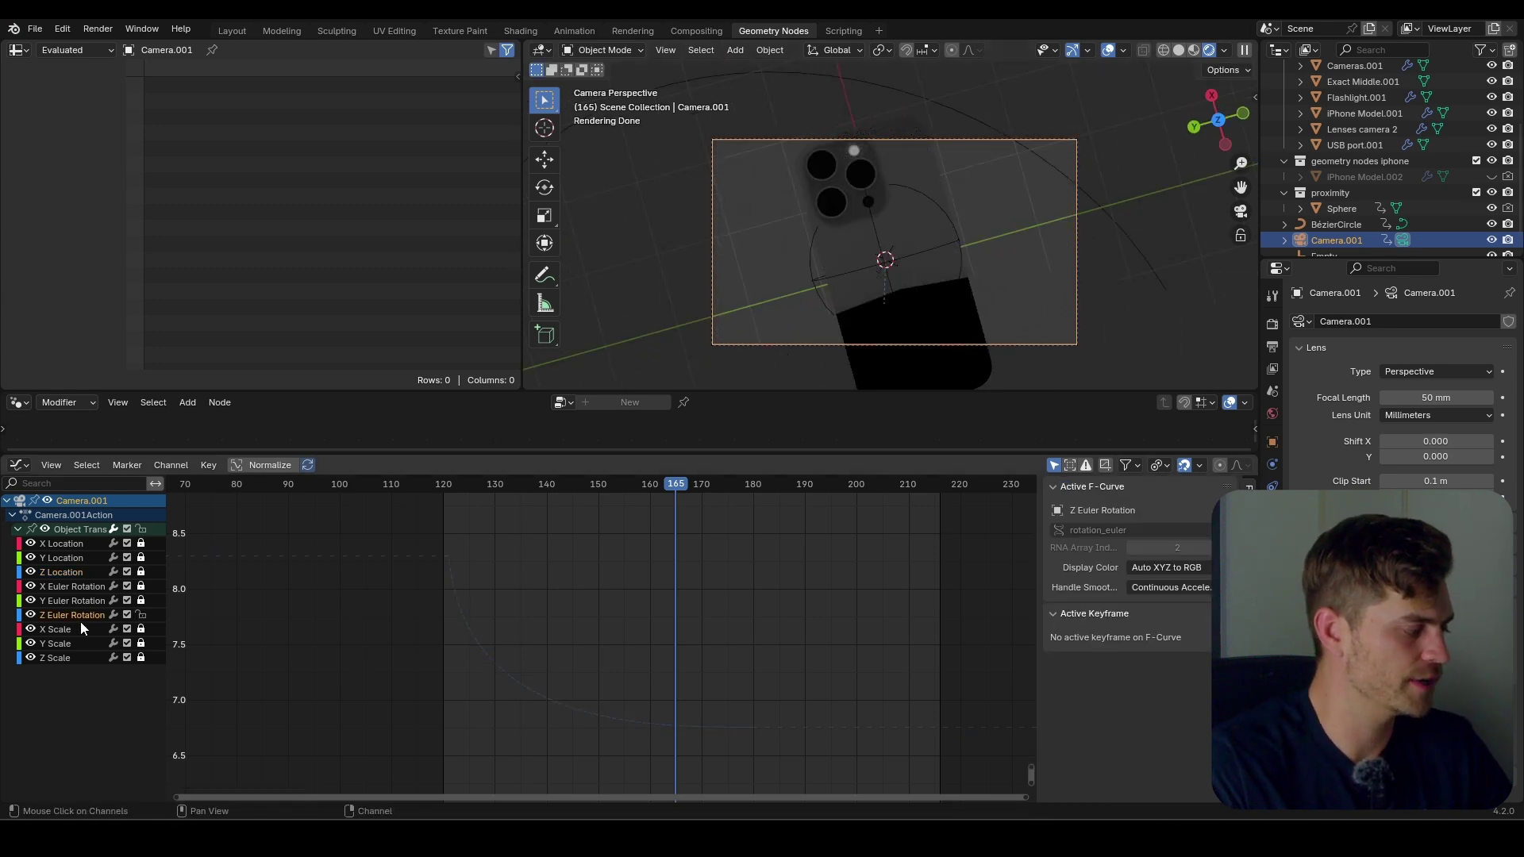
pyautogui.press('a')
pyautogui.press('KP_Decimal')
pyautogui.click(537, 535)
pyautogui.press('g')
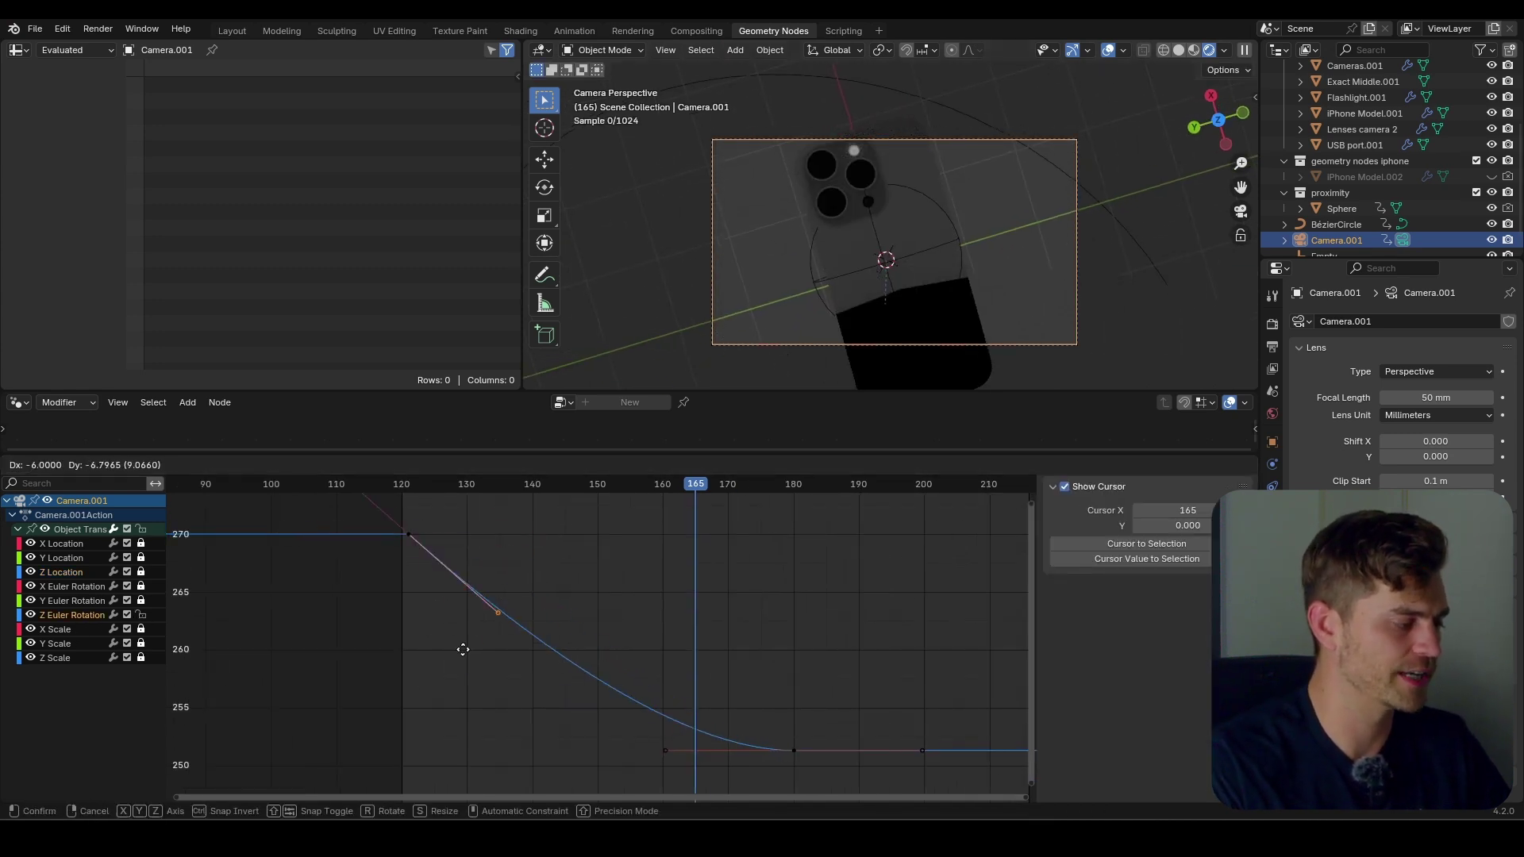
pyautogui.click(388, 738)
pyautogui.click(412, 483)
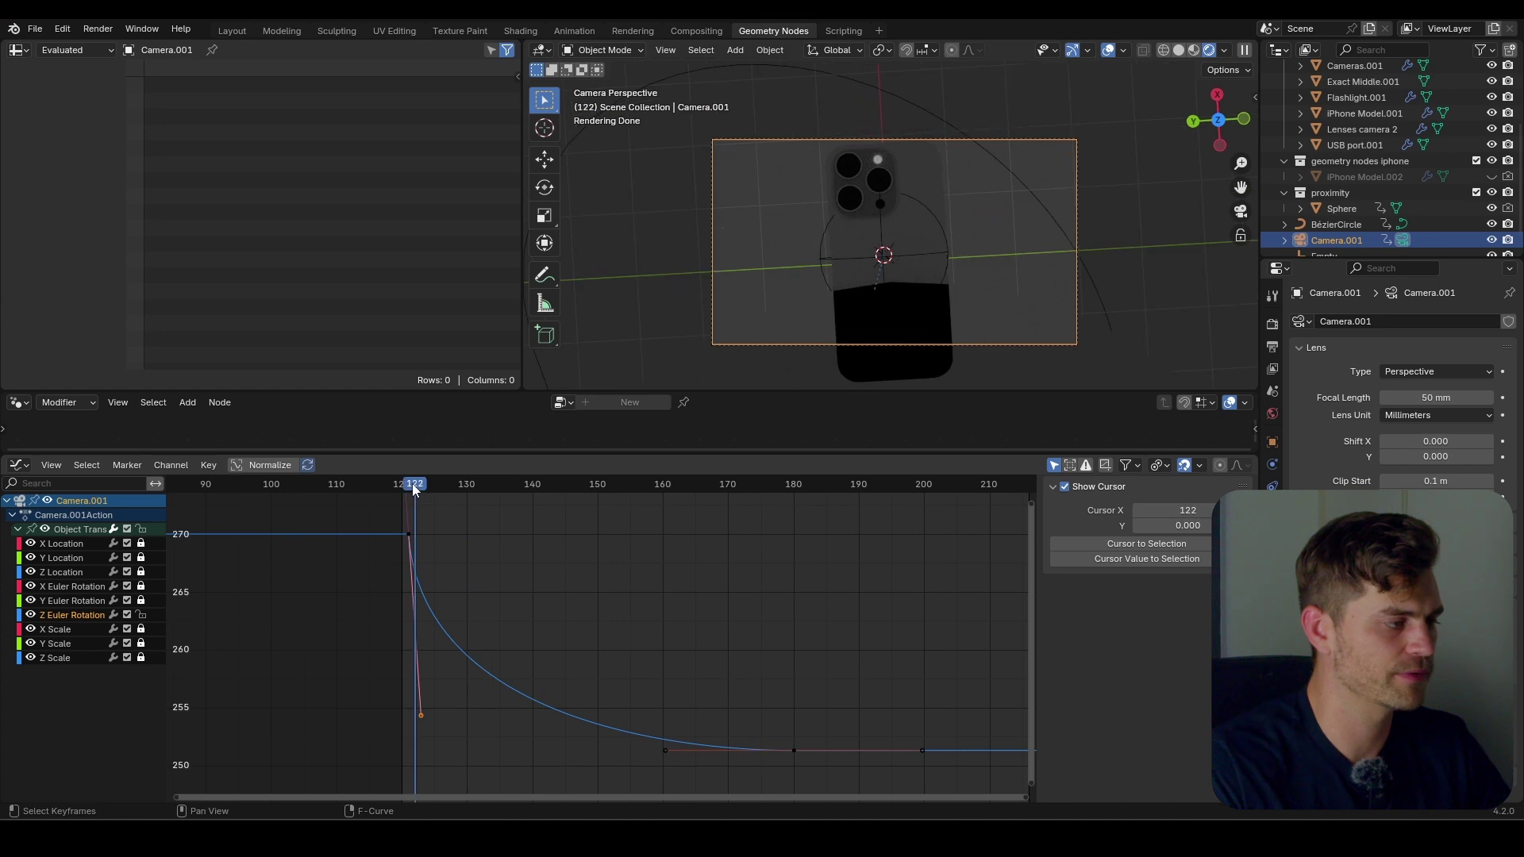
pyautogui.moveTo(412, 483); pyautogui.dragTo(799, 563)
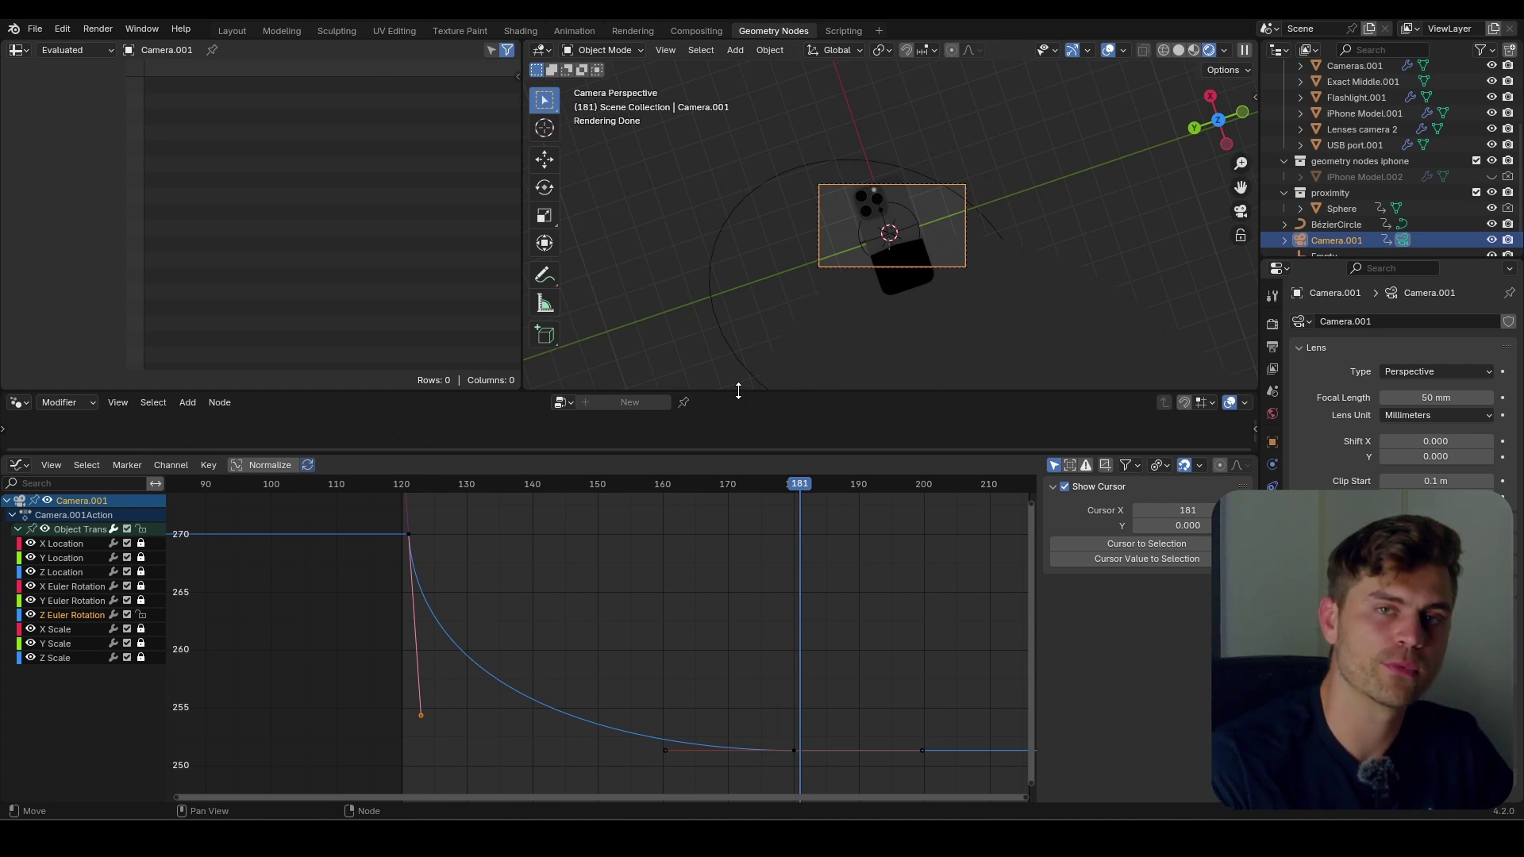
# Switch the graph editor area to the timeline and scrub the camera move from frame 122 to frame 146.
pyautogui.click(17, 464)
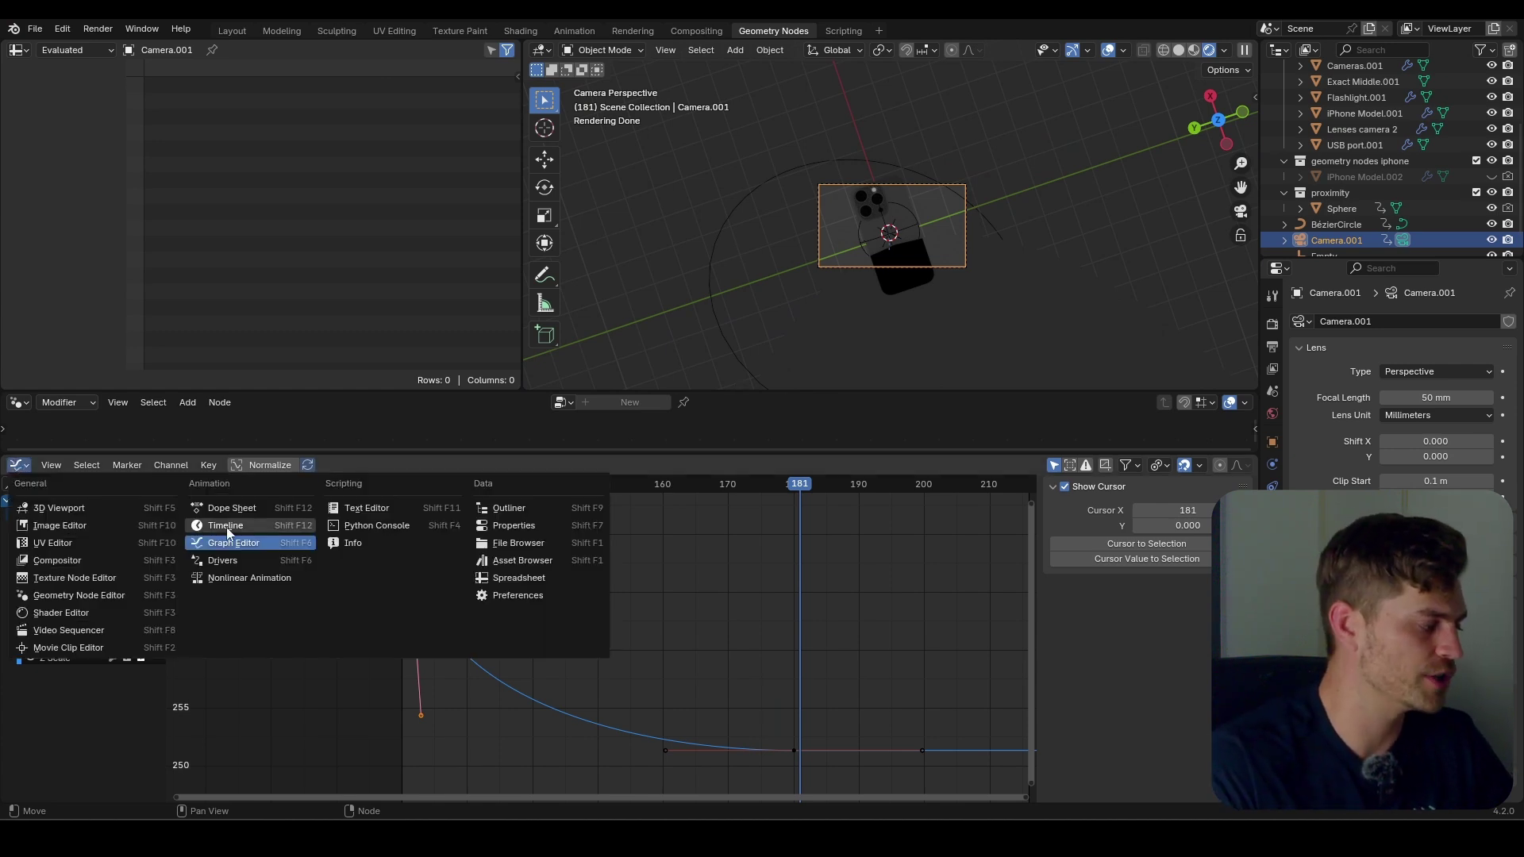
pyautogui.click(223, 524)
pyautogui.click(612, 488)
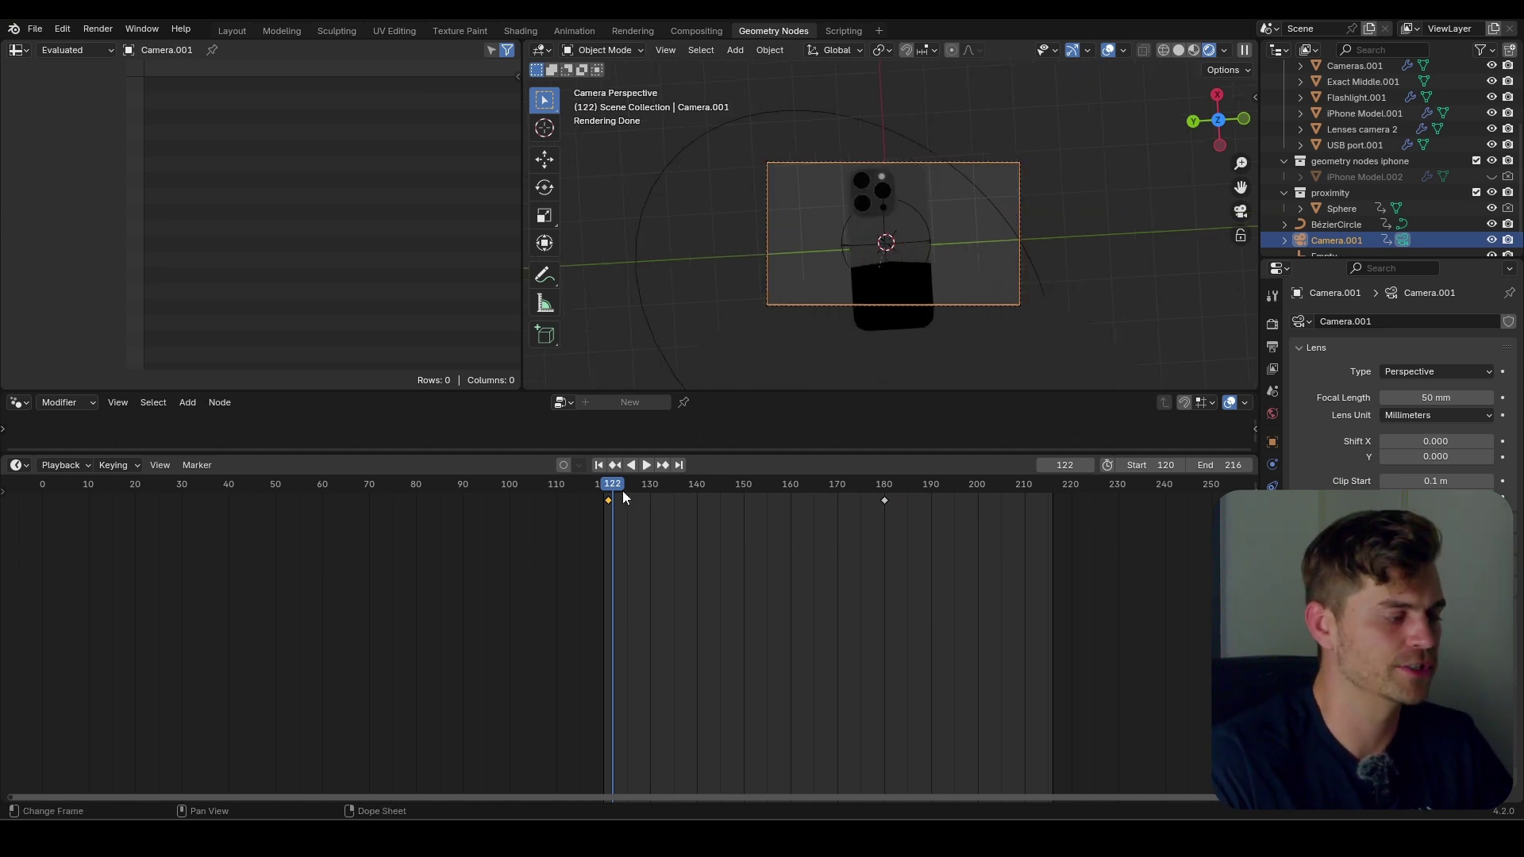
pyautogui.moveTo(634, 486); pyautogui.dragTo(723, 486)
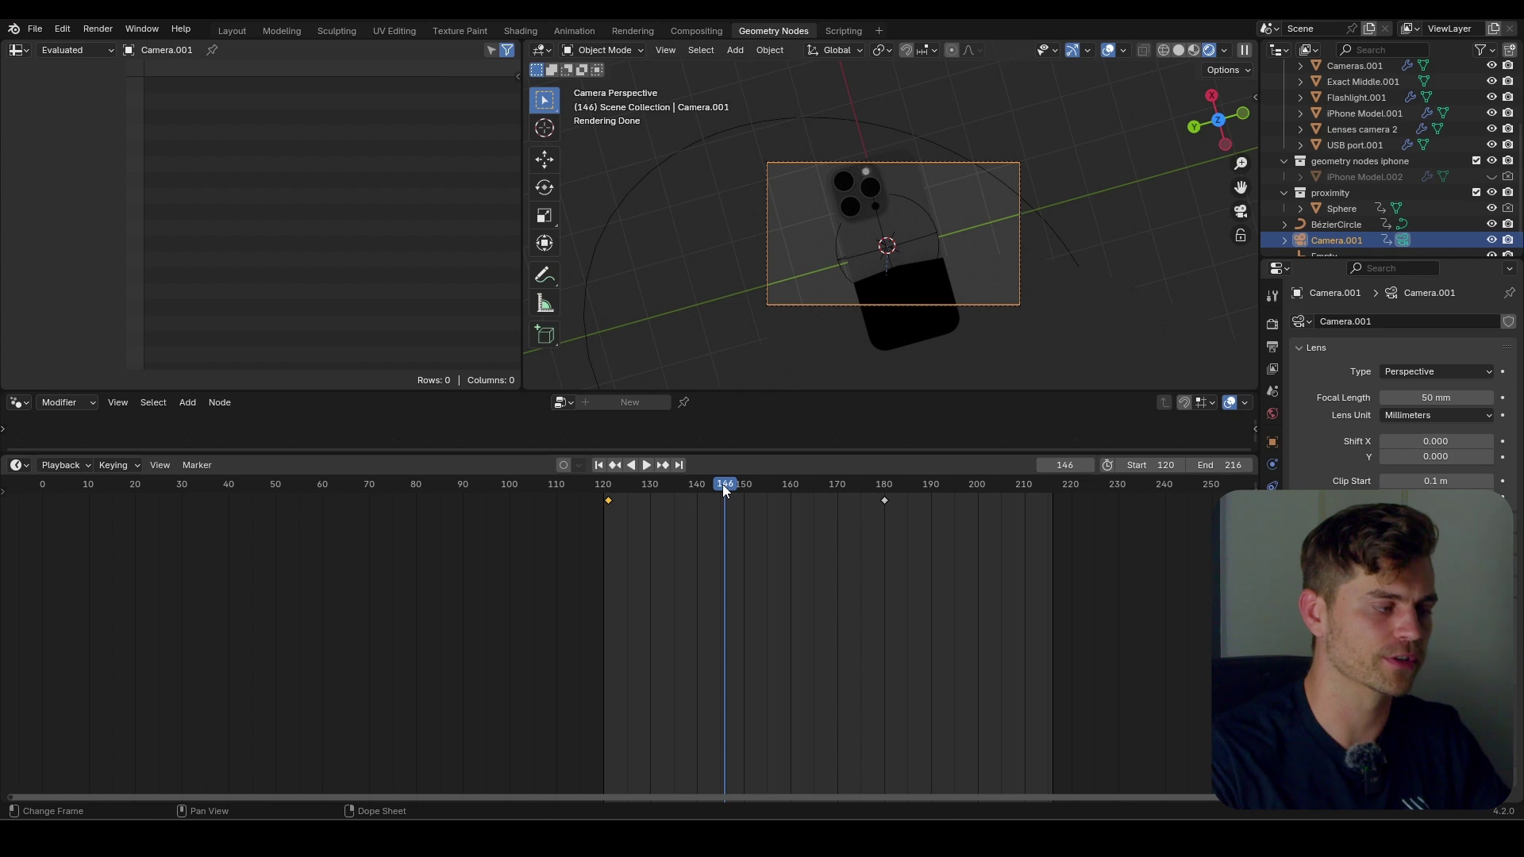
pyautogui.scroll(6, 914, 279)
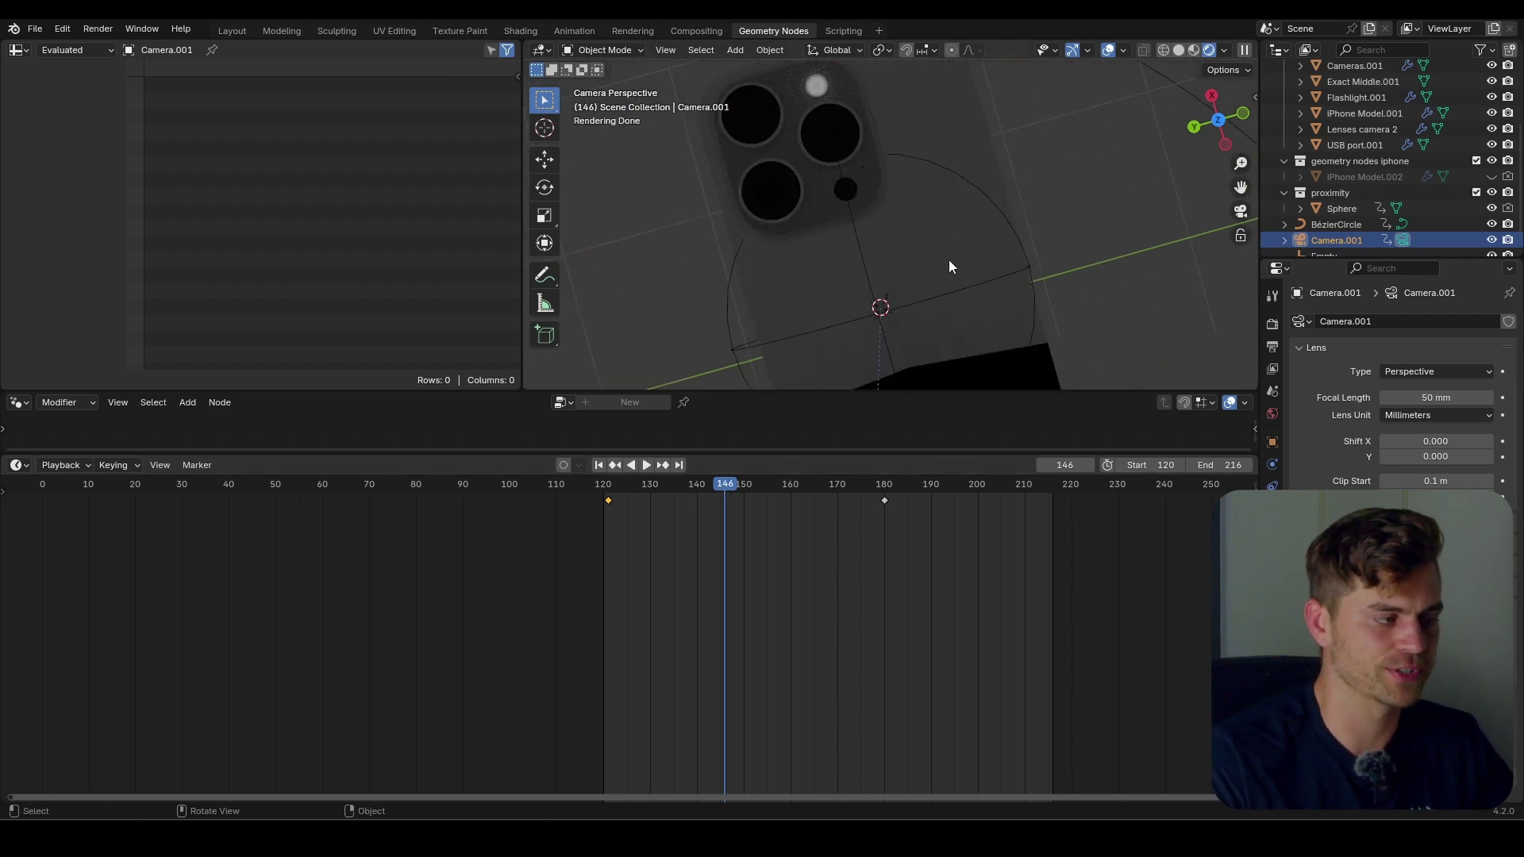
pyautogui.scroll(-3, 913, 253)
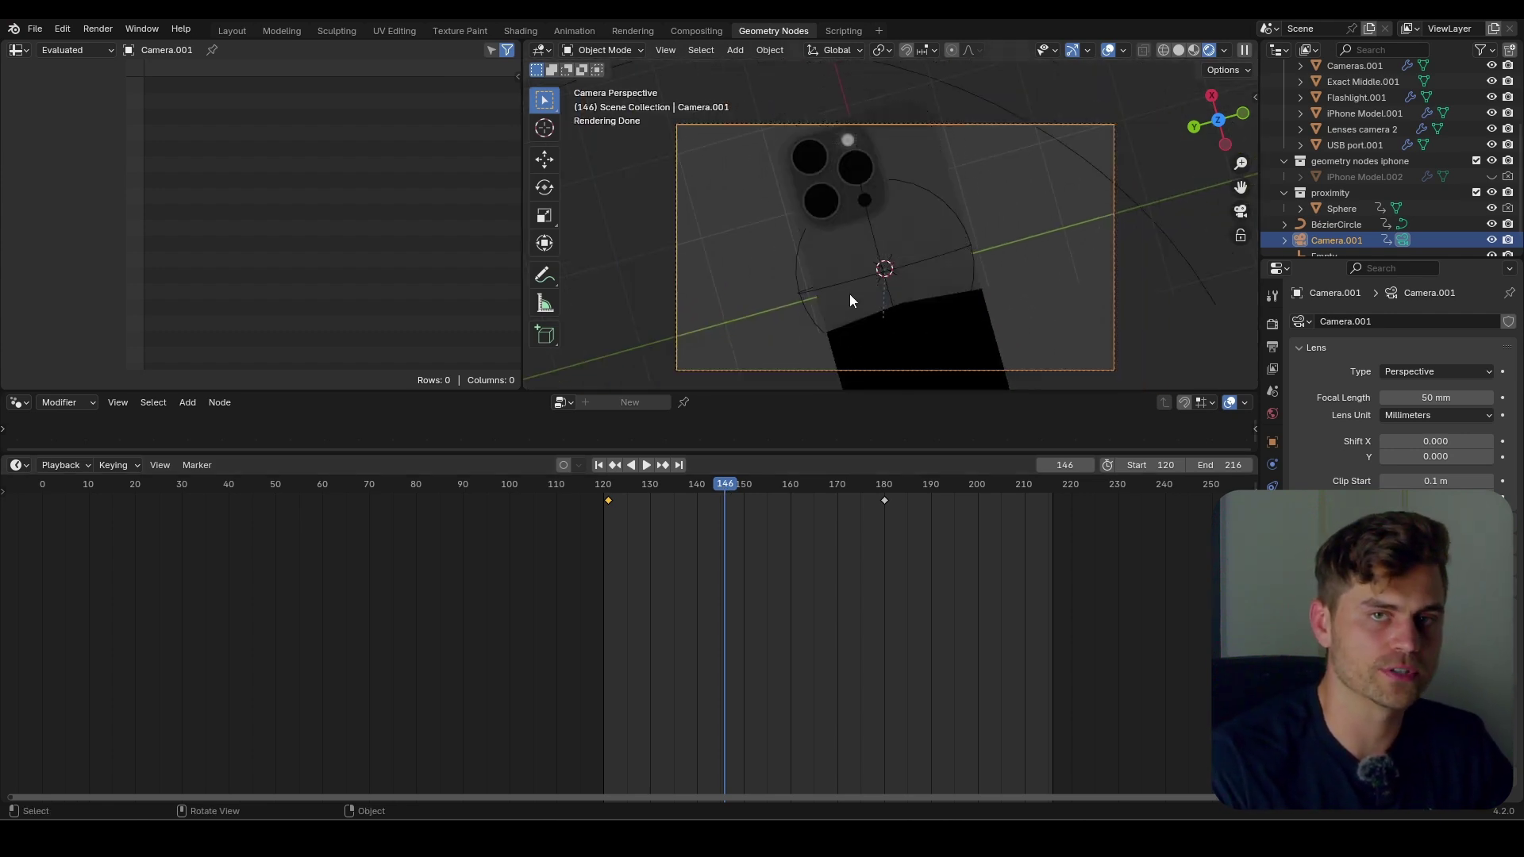